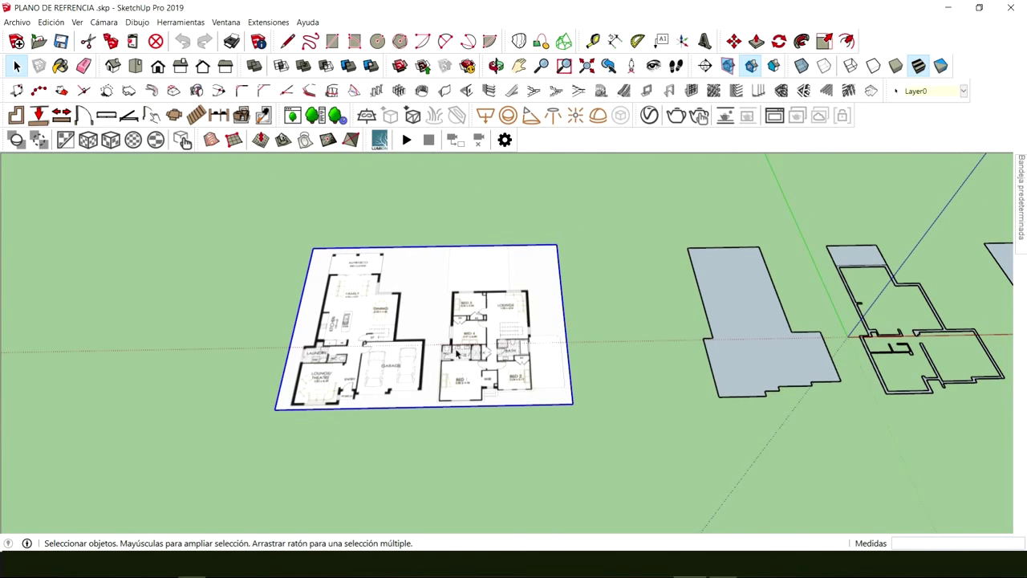
# Measure the depth of one stair tread on the ground-floor plan image with the Line tool
pyautogui.moveTo(457, 353); pyautogui.dragTo(447, 249, button='middle')
pyautogui.scroll(5, 426, 369)
pyautogui.scroll(-3, 422, 377)
pyautogui.scroll(8, 441, 360)
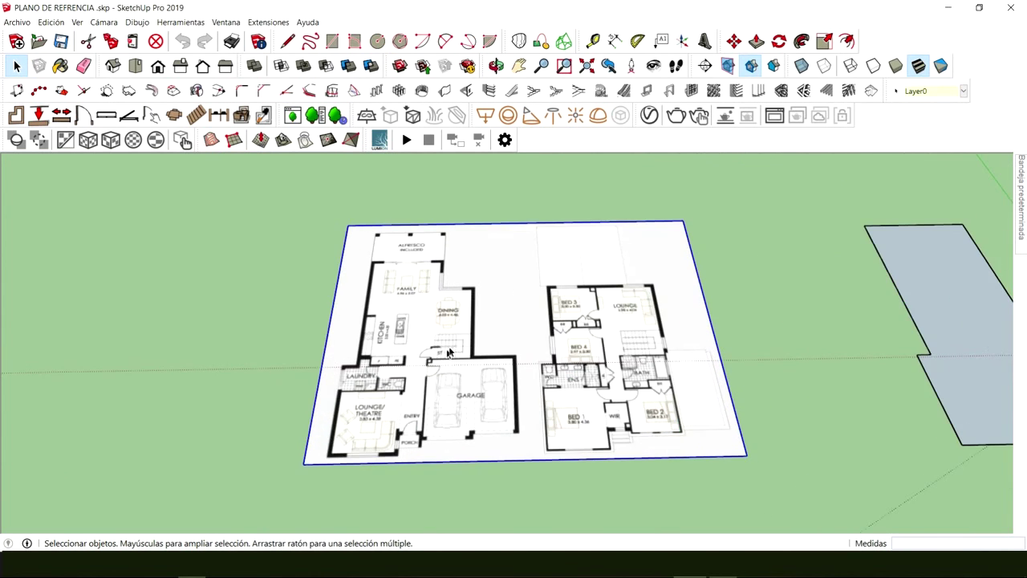
pyautogui.scroll(8, 430, 367)
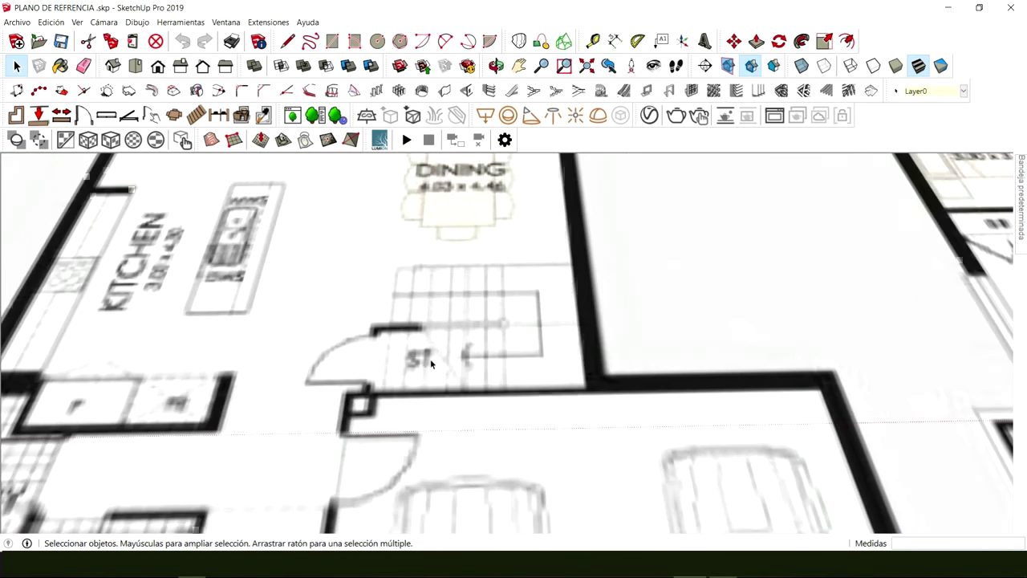
pyautogui.press('l')
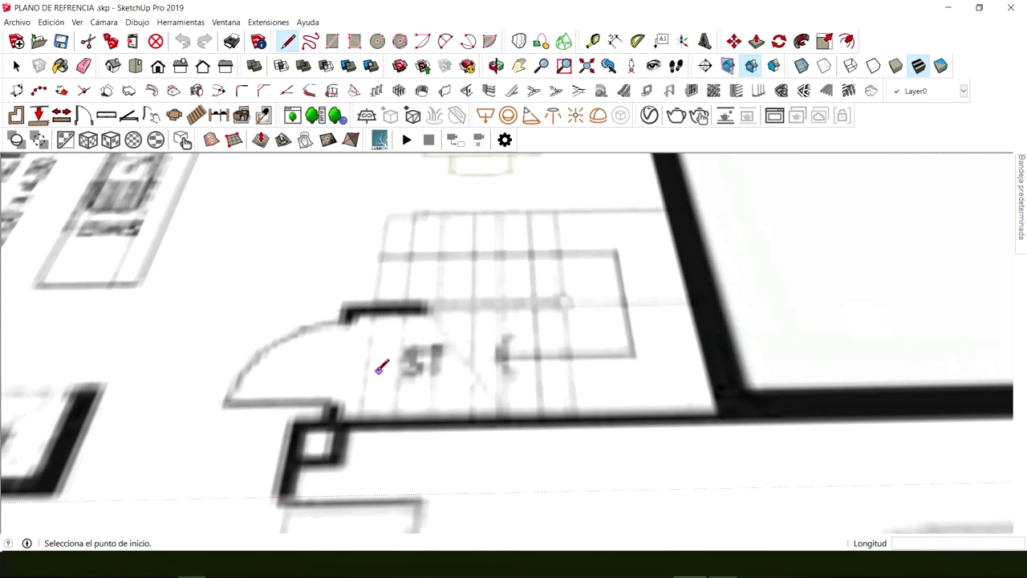
pyautogui.click(366, 365)
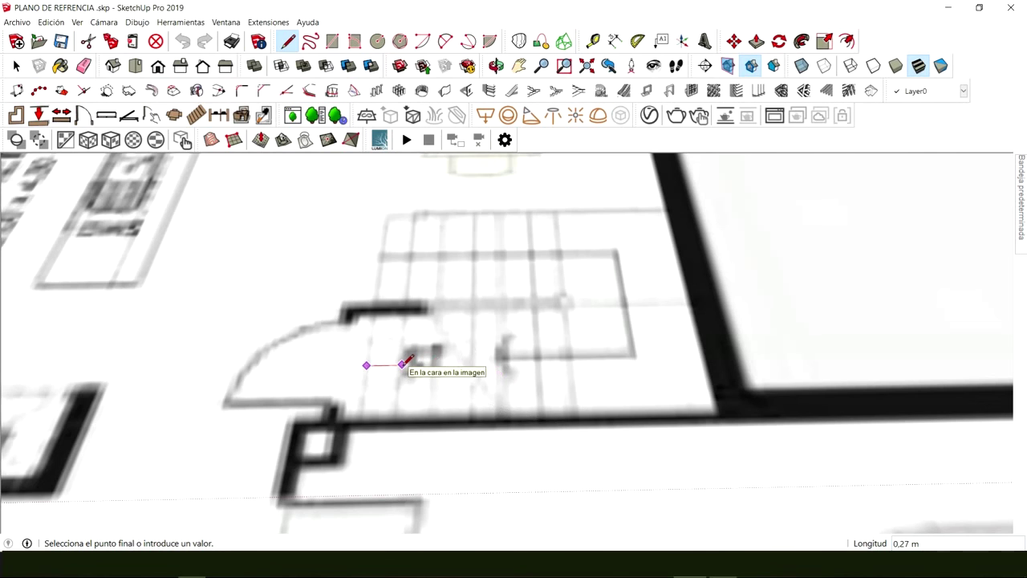
pyautogui.press('space')
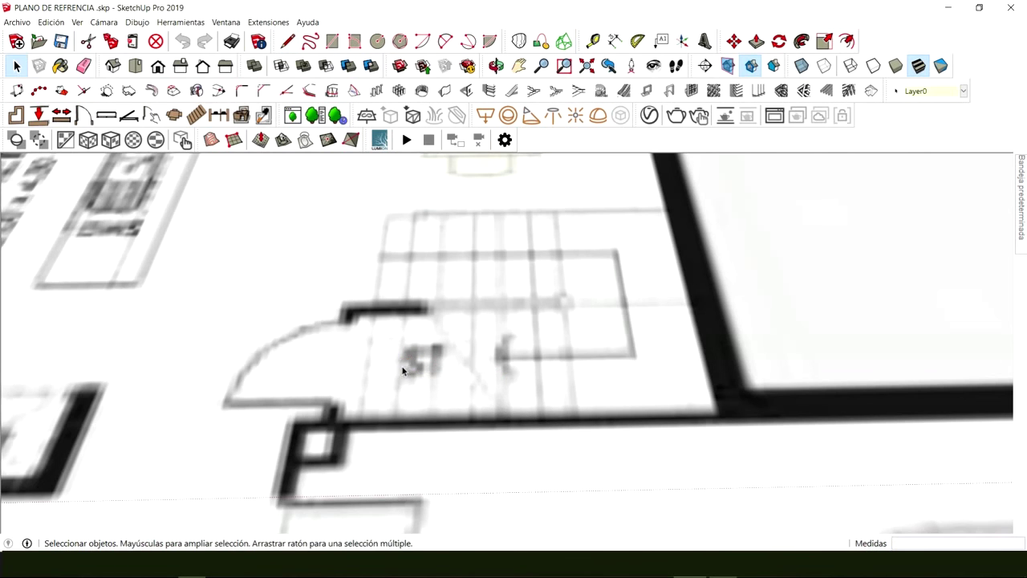
pyautogui.scroll(-6, 407, 367)
pyautogui.scroll(-8, 408, 369)
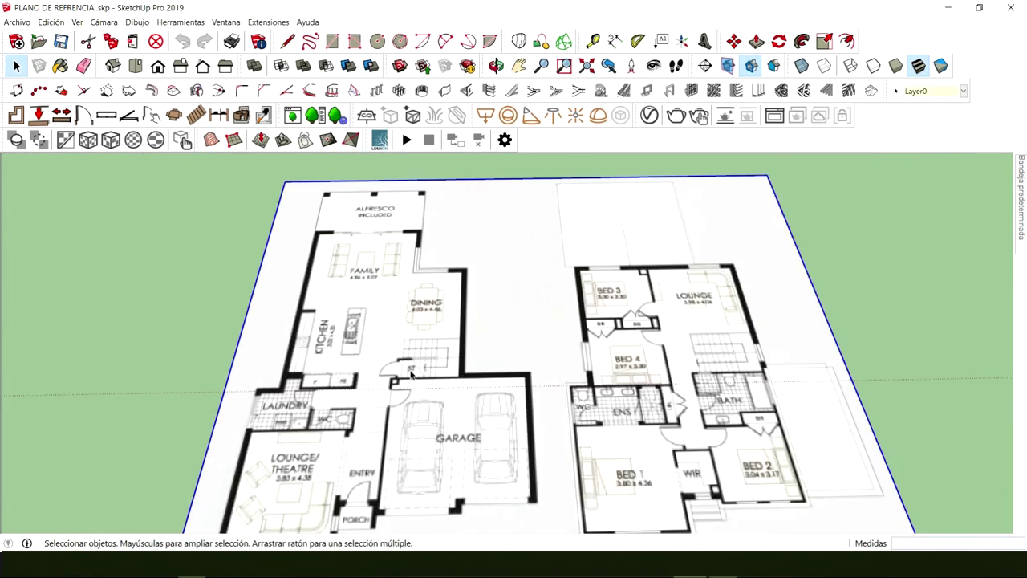
pyautogui.moveTo(409, 369); pyautogui.dragTo(410, 326, button='middle')
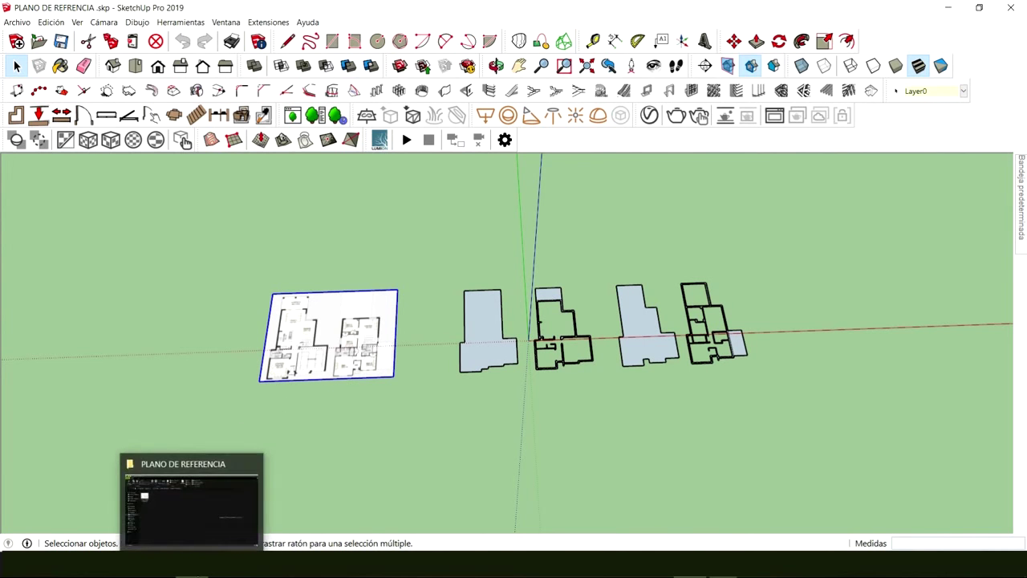
# Insert imagen planos refrencia.jpg from the PLANO DE REFERENCIA folder and place it behind the existing plan image
pyautogui.click(192, 565)
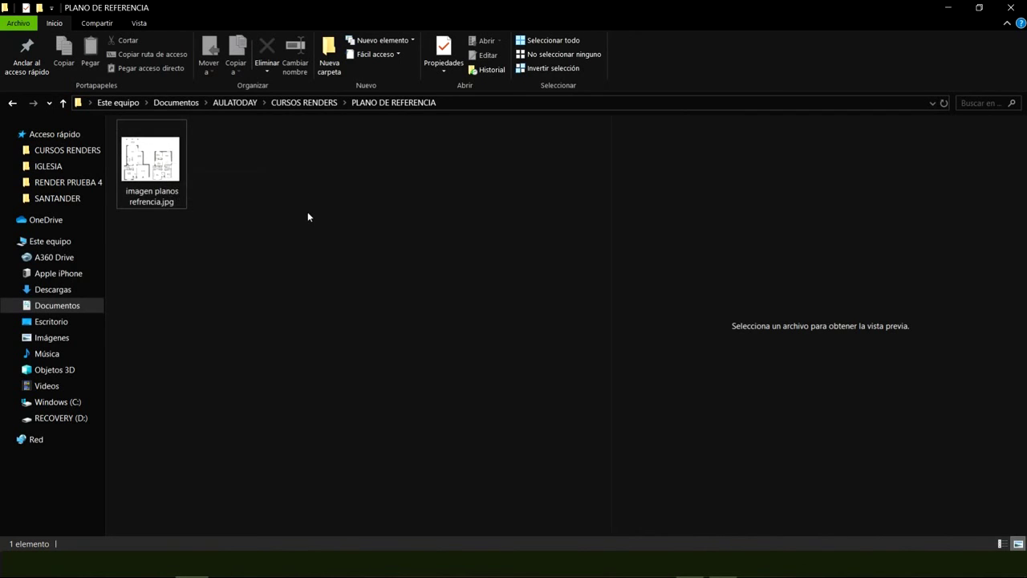
pyautogui.moveTo(153, 164)
pyautogui.mouseDown()
pyautogui.moveTo(307, 279)
pyautogui.moveTo(454, 429)
pyautogui.moveTo(643, 512)
pyautogui.moveTo(697, 565)
pyautogui.moveTo(656, 496)
pyautogui.moveTo(594, 466)
pyautogui.mouseUp()
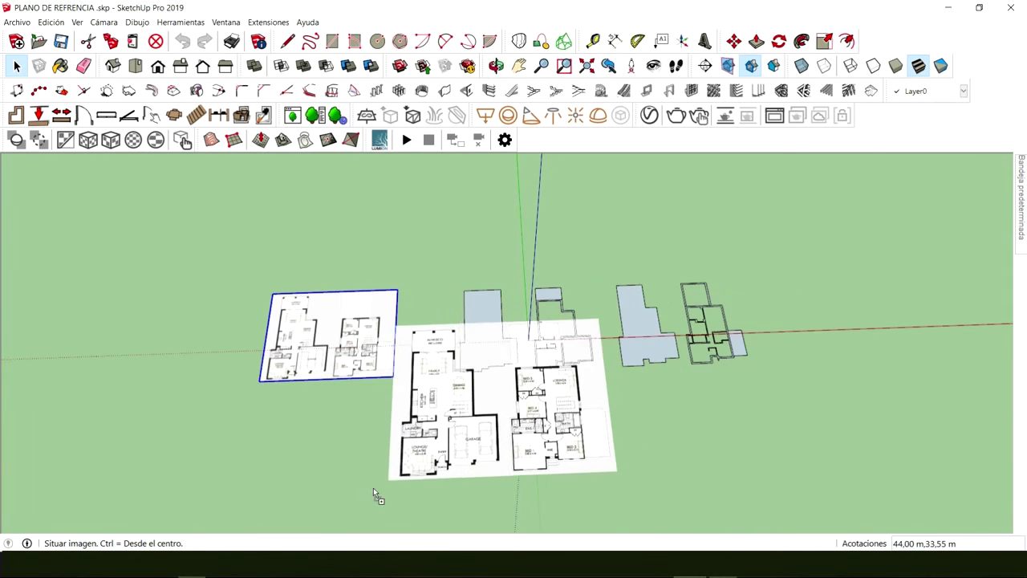
pyautogui.click(259, 267)
pyautogui.press('s')
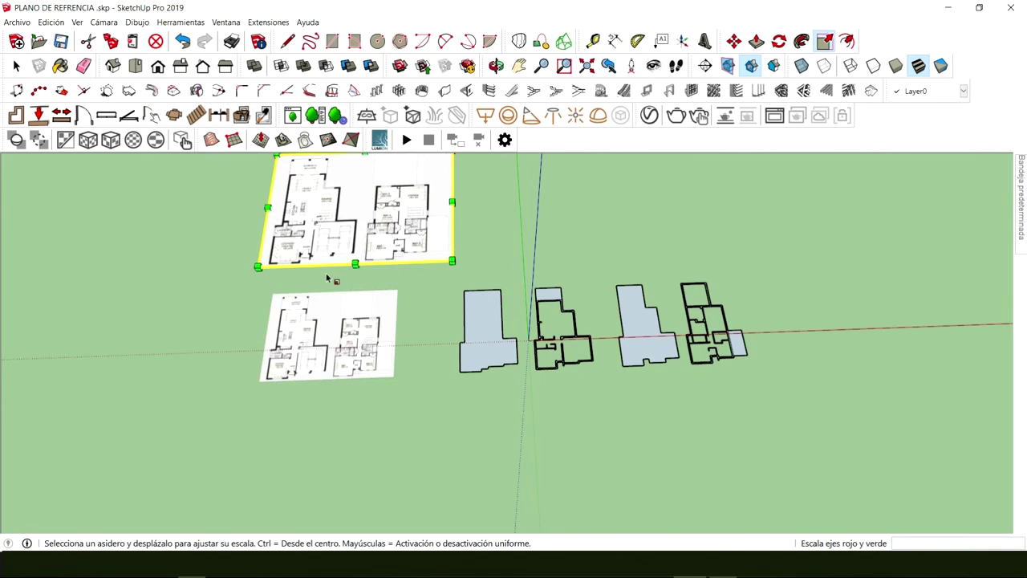
pyautogui.moveTo(374, 224); pyautogui.dragTo(514, 284, button='middle')
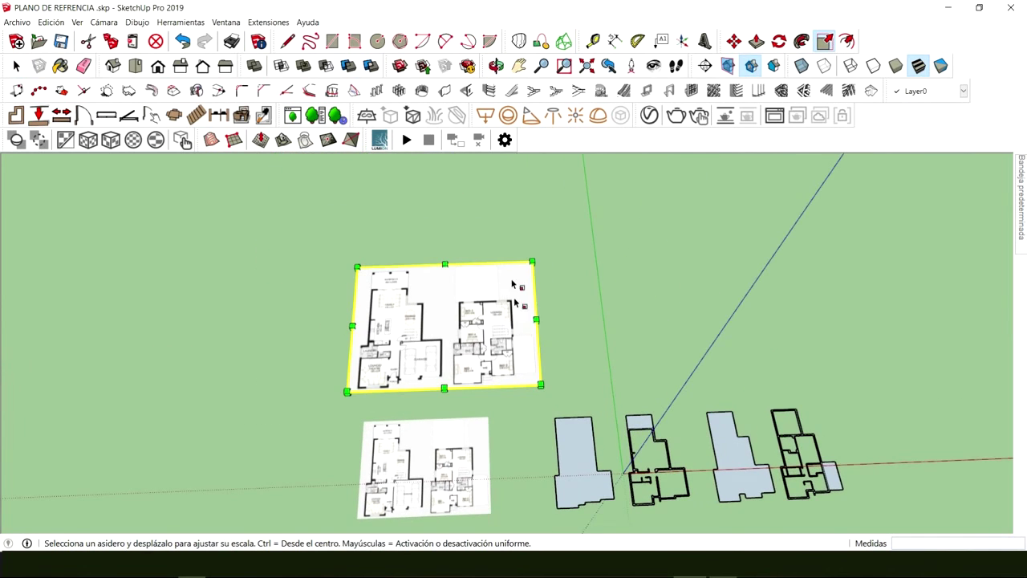
pyautogui.scroll(3, 432, 367)
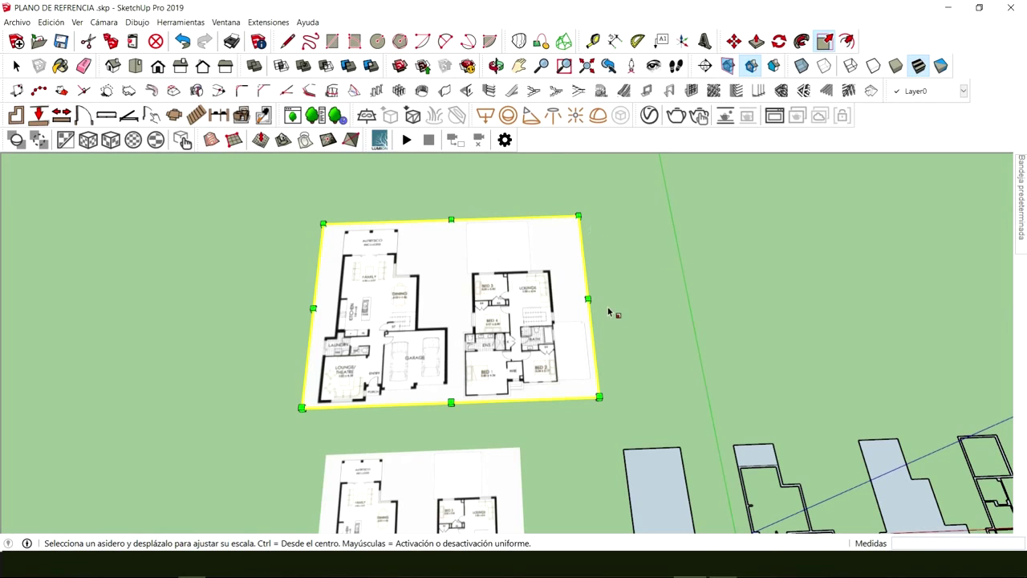
pyautogui.press('space')
# Draw a one-tread-long reference line on the new image, starting at the stair's first tread line along the garage wall
pyautogui.scroll(10, 381, 328)
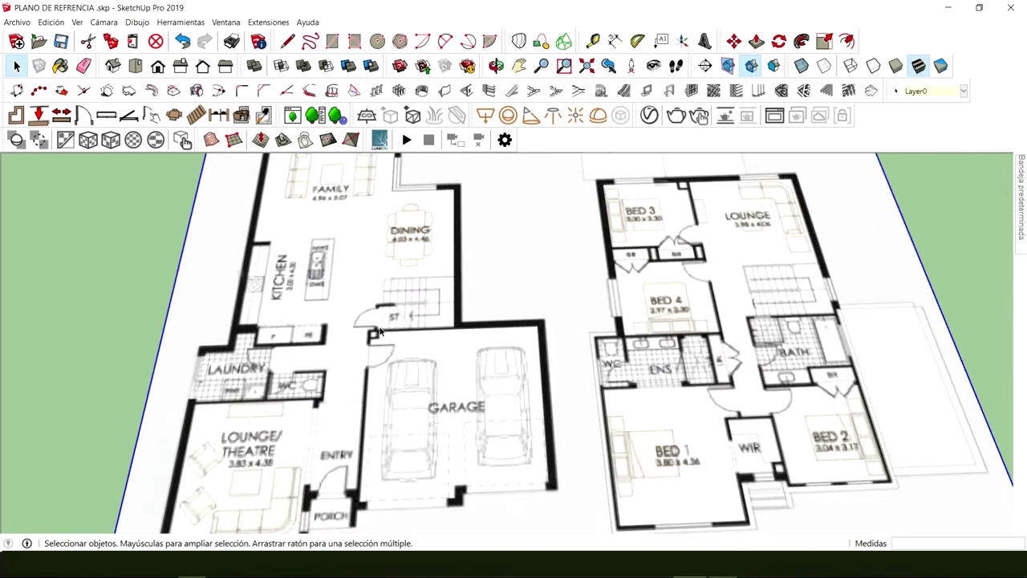
pyautogui.scroll(5, 380, 328)
pyautogui.press('l')
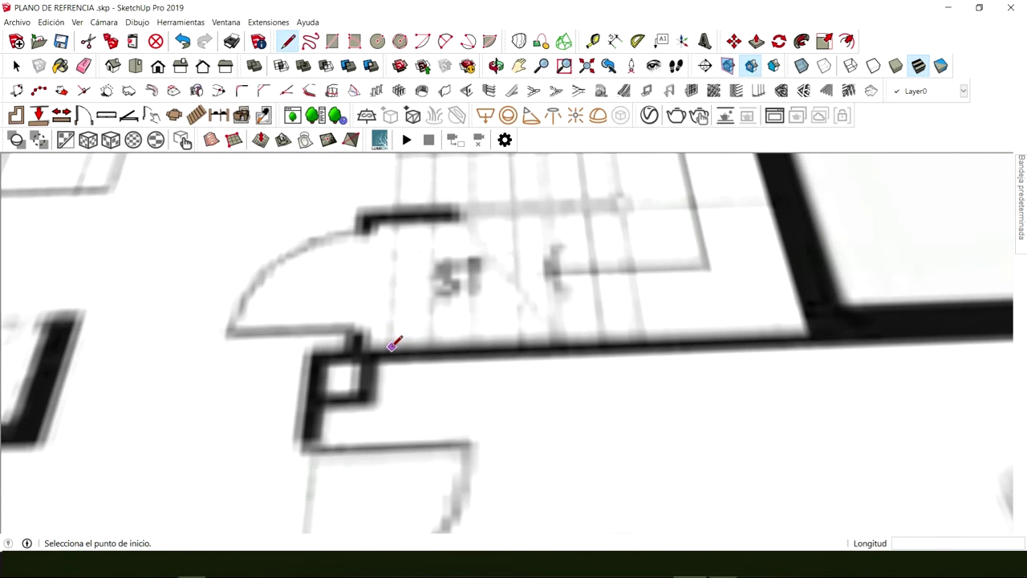
pyautogui.click(391, 347)
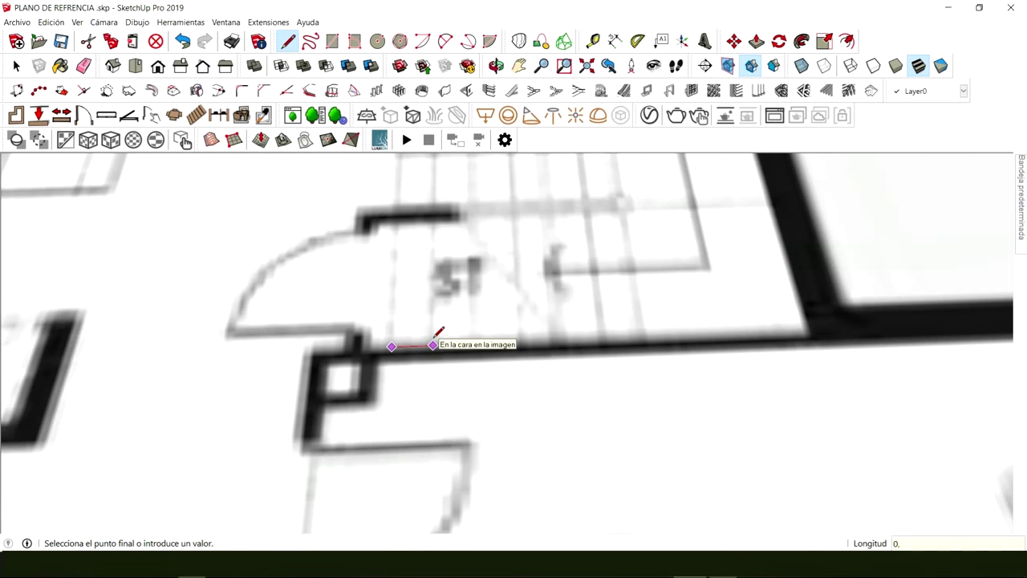
pyautogui.press('space')
pyautogui.scroll(-8, 438, 345)
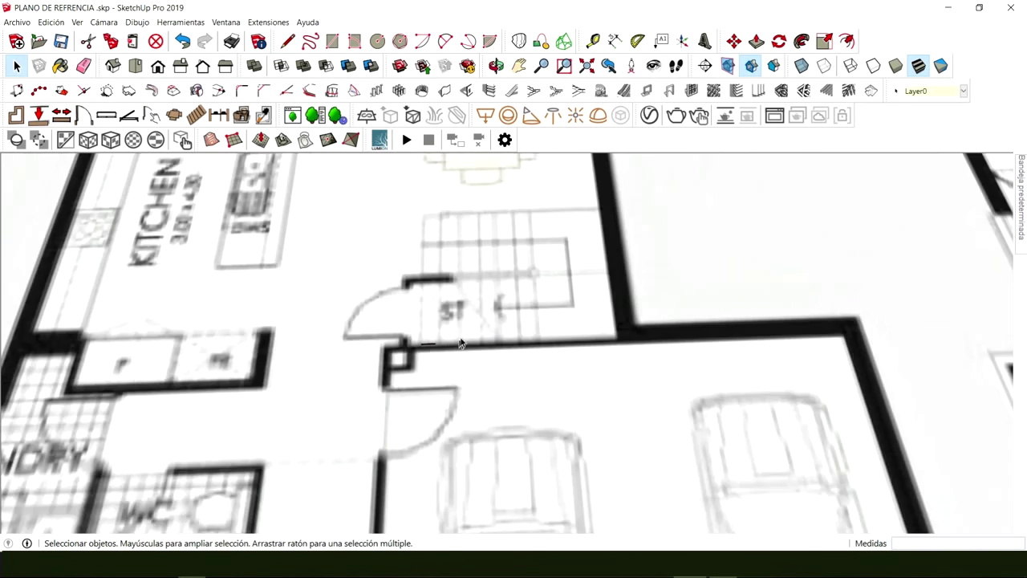
# Scale the new plan image down uniformly from its far corner in two passes, the second with a factor of 0.97
pyautogui.scroll(-5, 485, 337)
pyautogui.moveTo(551, 294); pyautogui.dragTo(482, 321, button='middle')
pyautogui.click(824, 41)
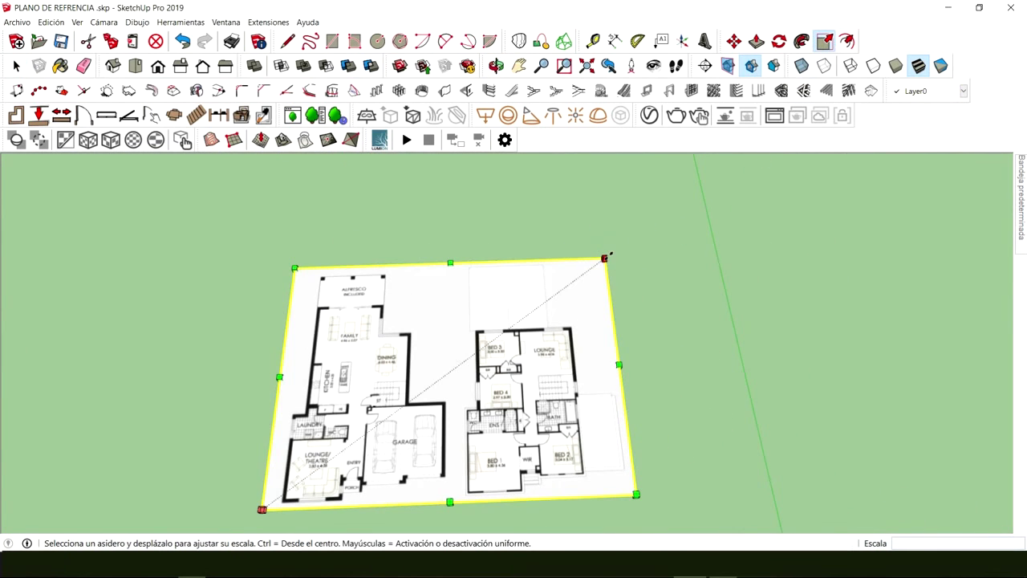
pyautogui.moveTo(607, 256); pyautogui.dragTo(572, 281)
pyautogui.scroll(8, 405, 391)
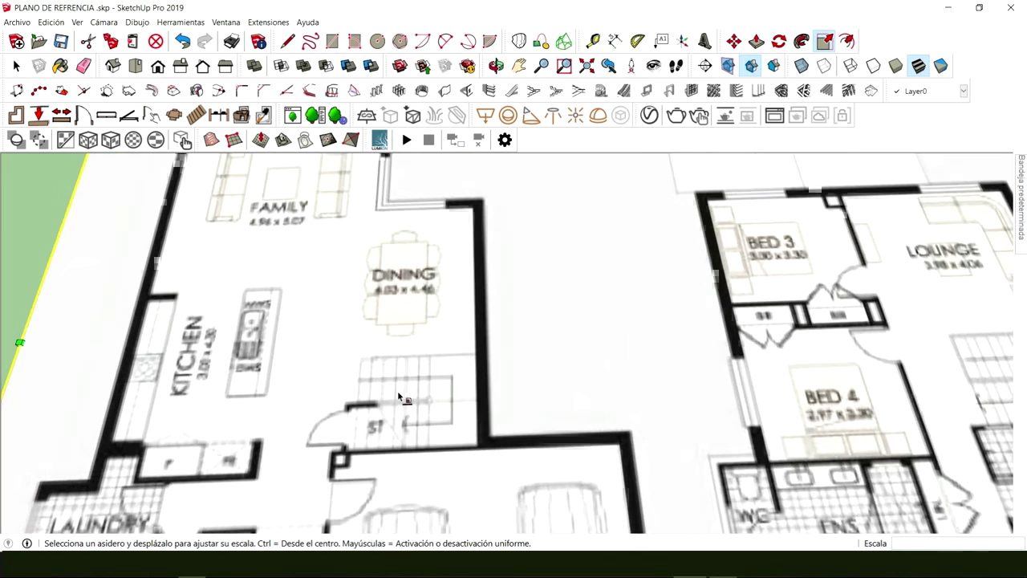
pyautogui.scroll(-12, 556, 313)
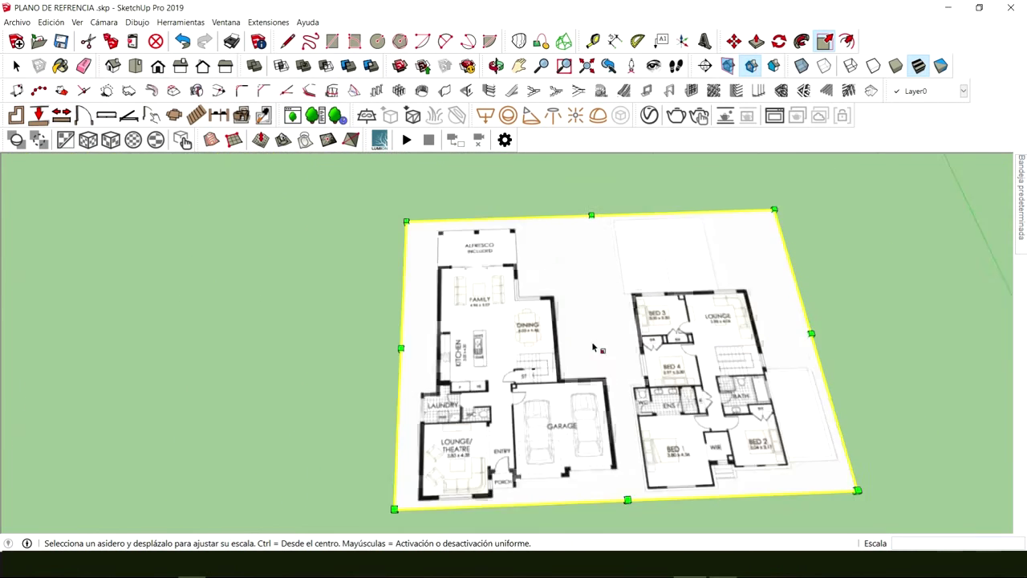
pyautogui.moveTo(748, 230); pyautogui.dragTo(745, 231)
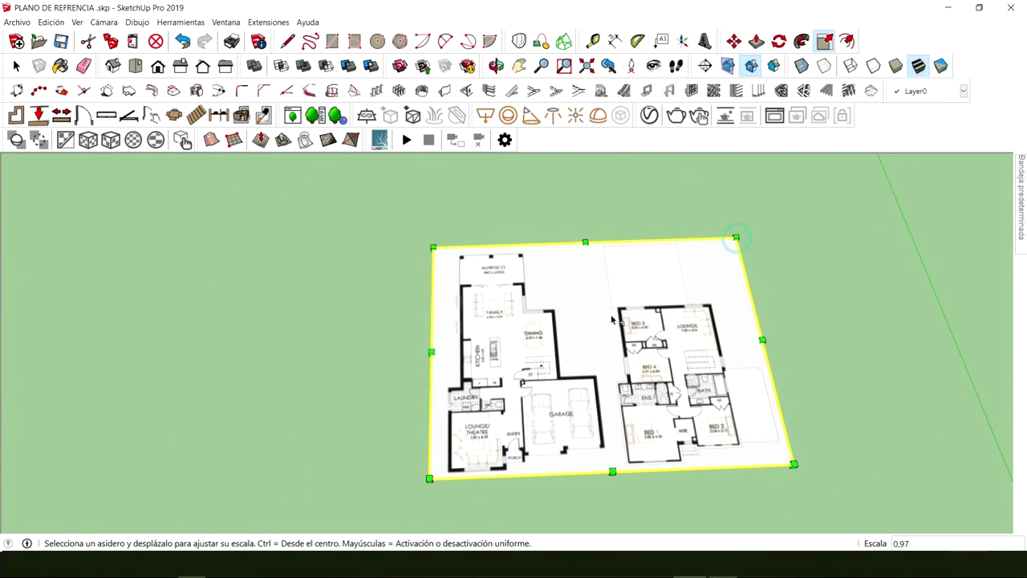
# Move the scaled plan image about 0.11 m so that a stair tread lines up with the reference line
pyautogui.scroll(8, 546, 376)
pyautogui.scroll(3, 546, 375)
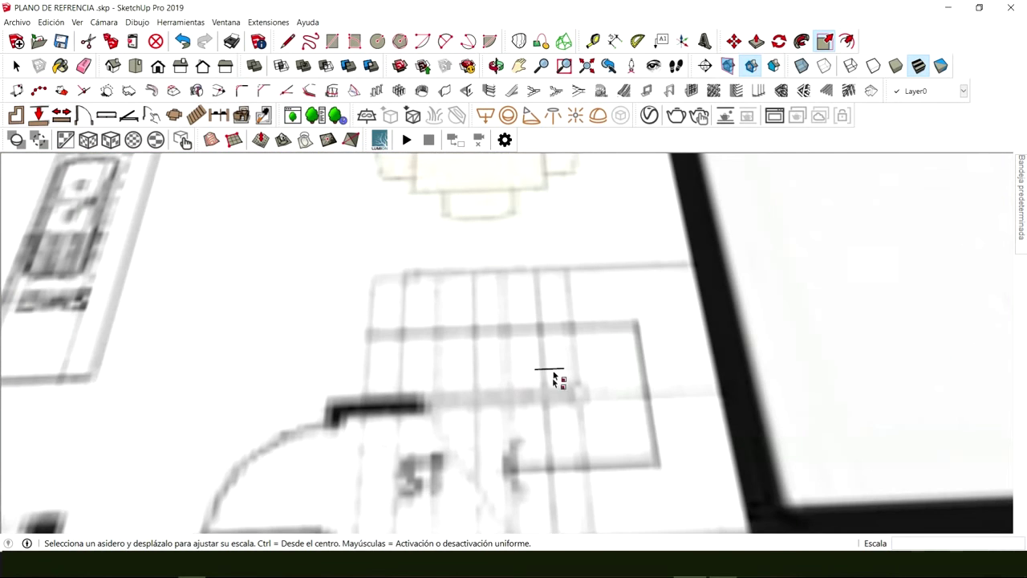
pyautogui.press('space')
pyautogui.press('m')
pyautogui.click(621, 376)
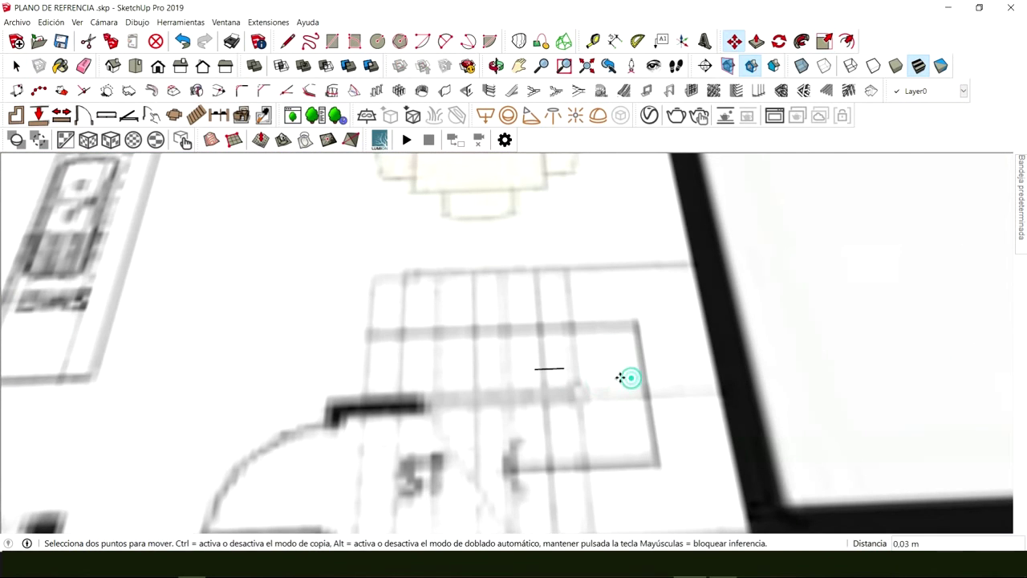
pyautogui.click(620, 375)
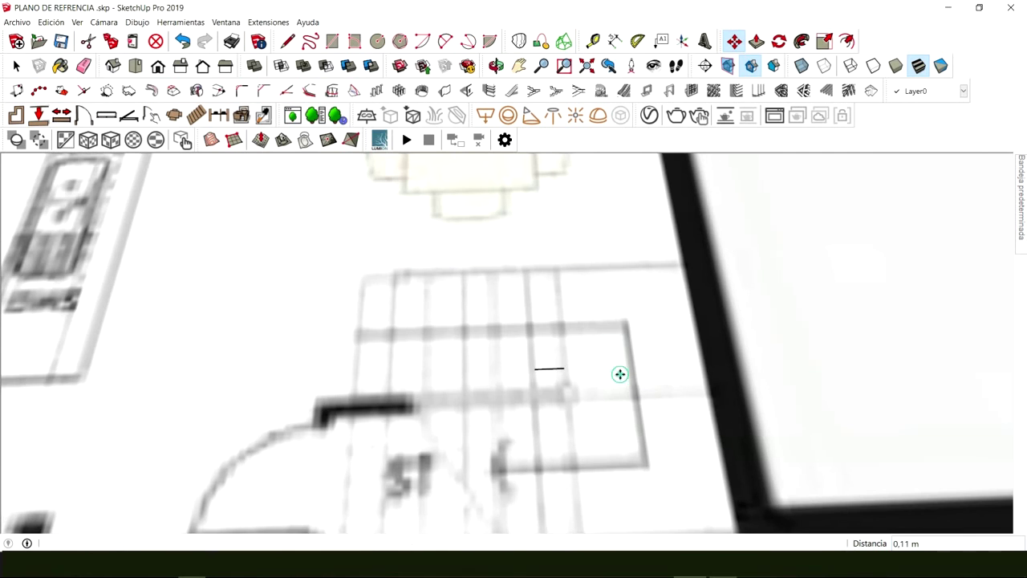
# Check the stair tread on the scaled image beside the reference line with the Line tool
pyautogui.press('space')
pyautogui.press('l')
pyautogui.click(533, 358)
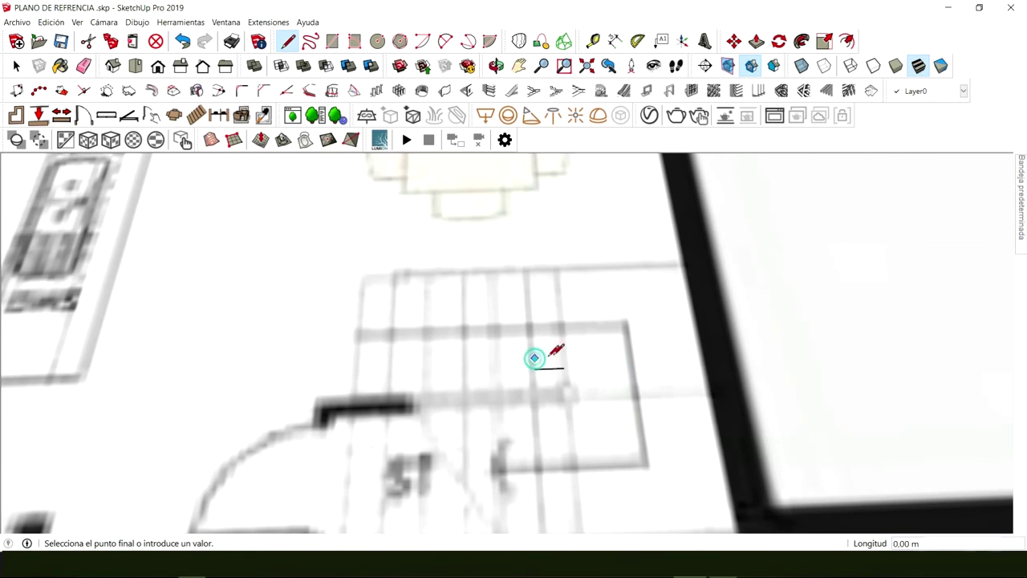
pyautogui.press('space')
# Delete the newly inserted plan image together with its reference line
pyautogui.scroll(-10, 565, 354)
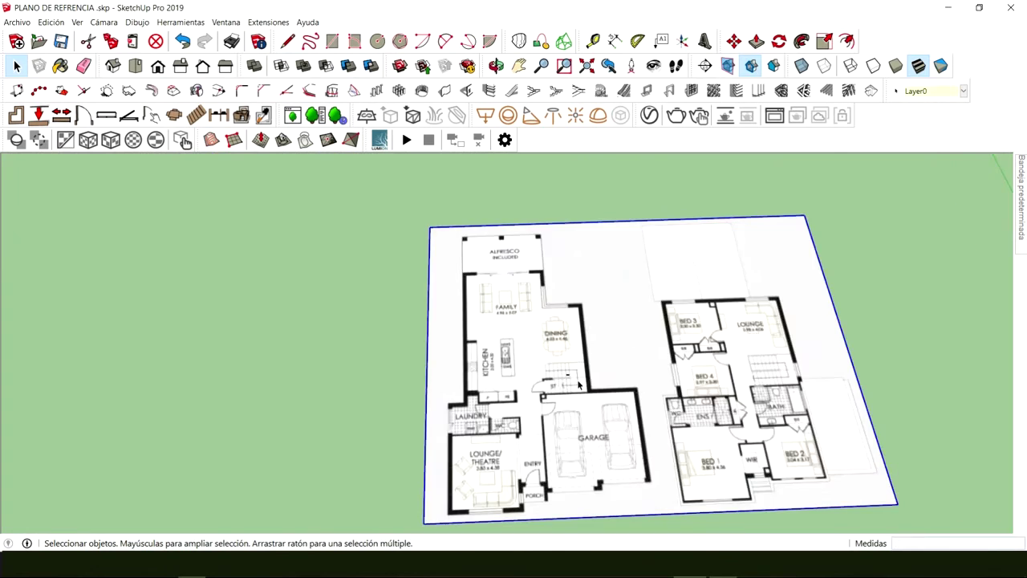
pyautogui.scroll(-5, 578, 384)
pyautogui.moveTo(578, 385); pyautogui.dragTo(521, 377, button='middle')
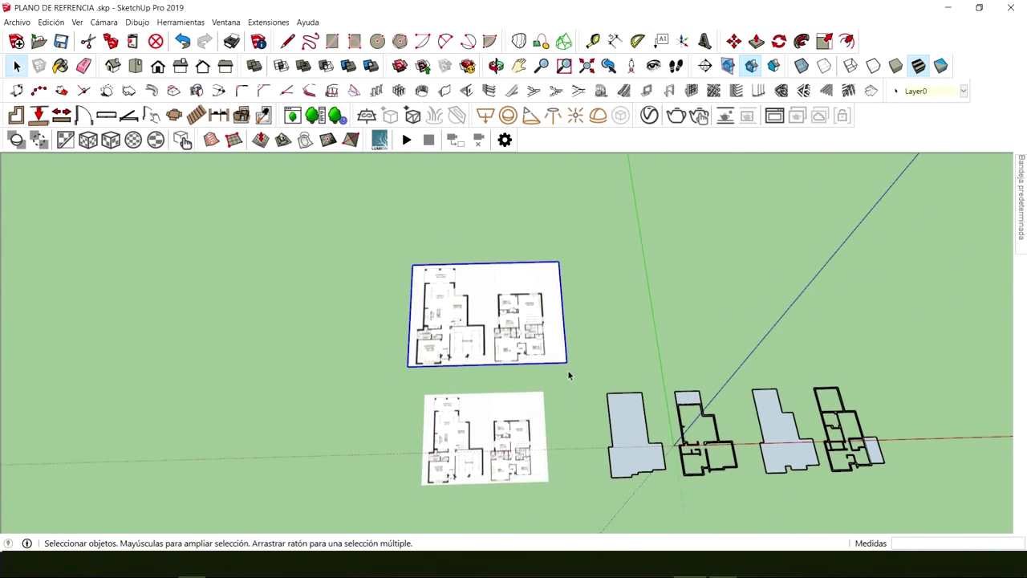
pyautogui.moveTo(549, 351); pyautogui.dragTo(344, 236)
pyautogui.press('Delete')
pyautogui.moveTo(522, 297); pyautogui.dragTo(513, 337, button='middle')
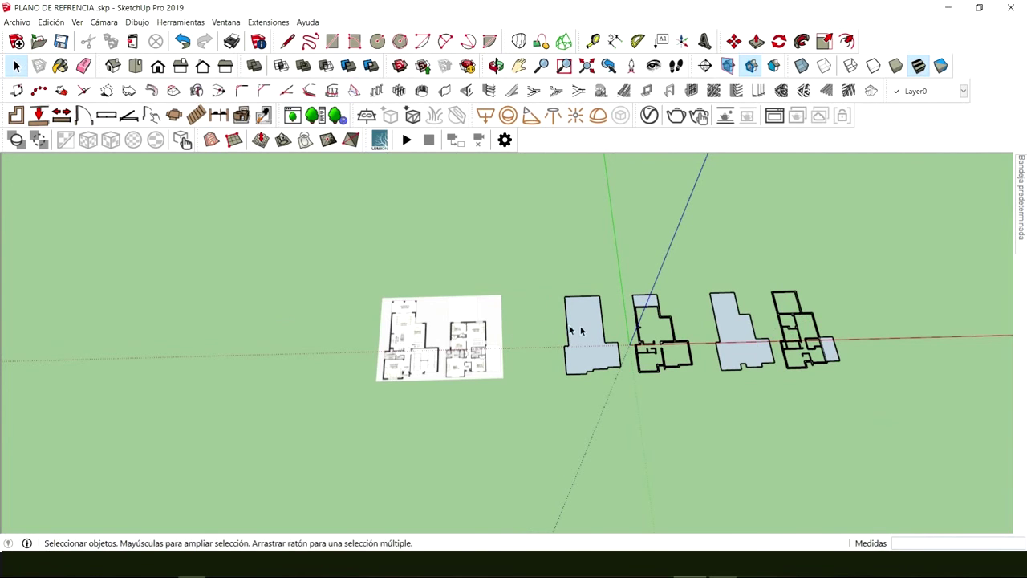
pyautogui.moveTo(541, 326); pyautogui.dragTo(412, 359, button='middle')
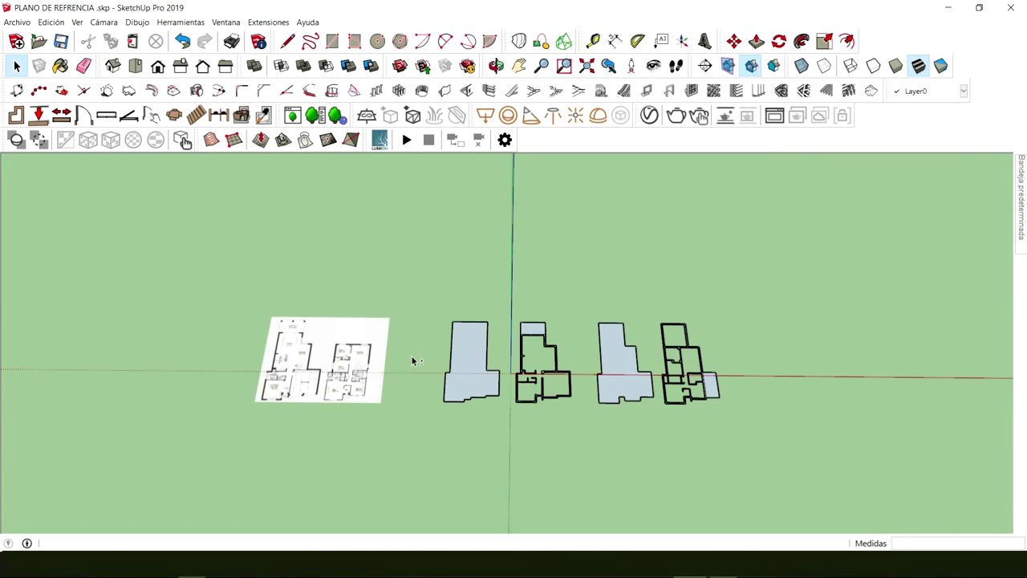
pyautogui.moveTo(399, 361); pyautogui.dragTo(555, 357, button='middle')
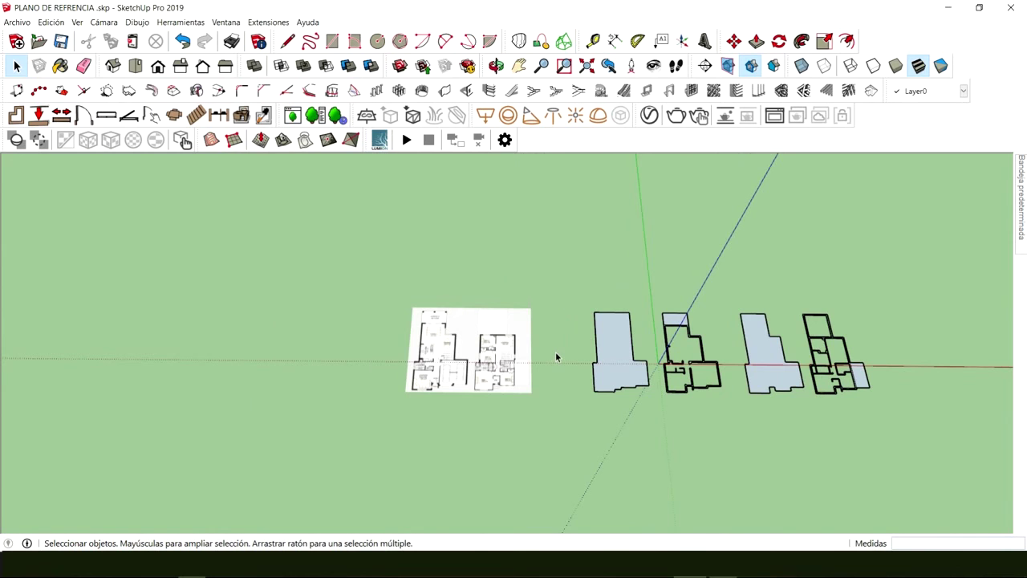
pyautogui.scroll(5, 491, 372)
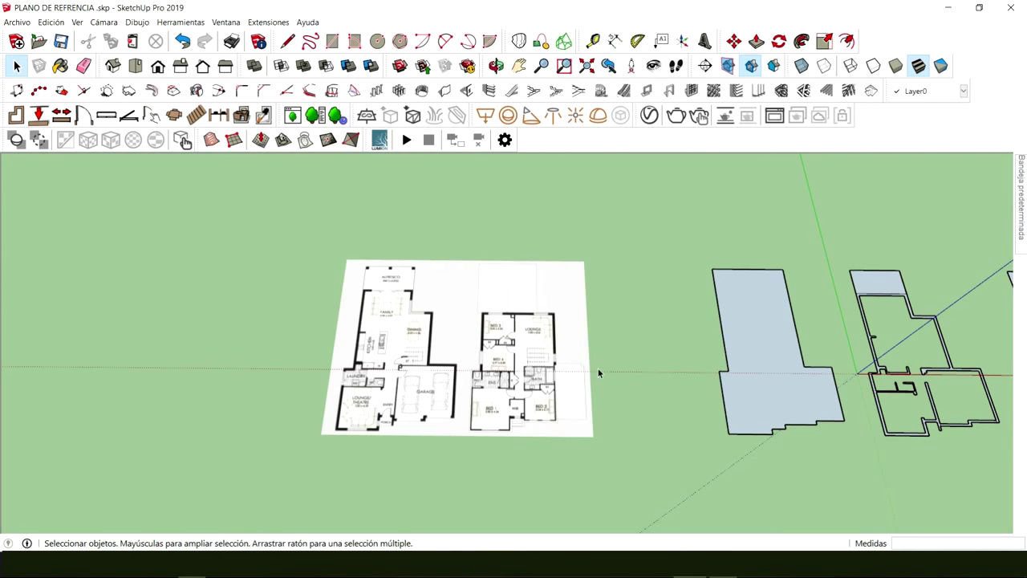
pyautogui.moveTo(598, 372); pyautogui.dragTo(467, 378, button='middle')
pyautogui.moveTo(329, 370); pyautogui.dragTo(633, 321, button='middle')
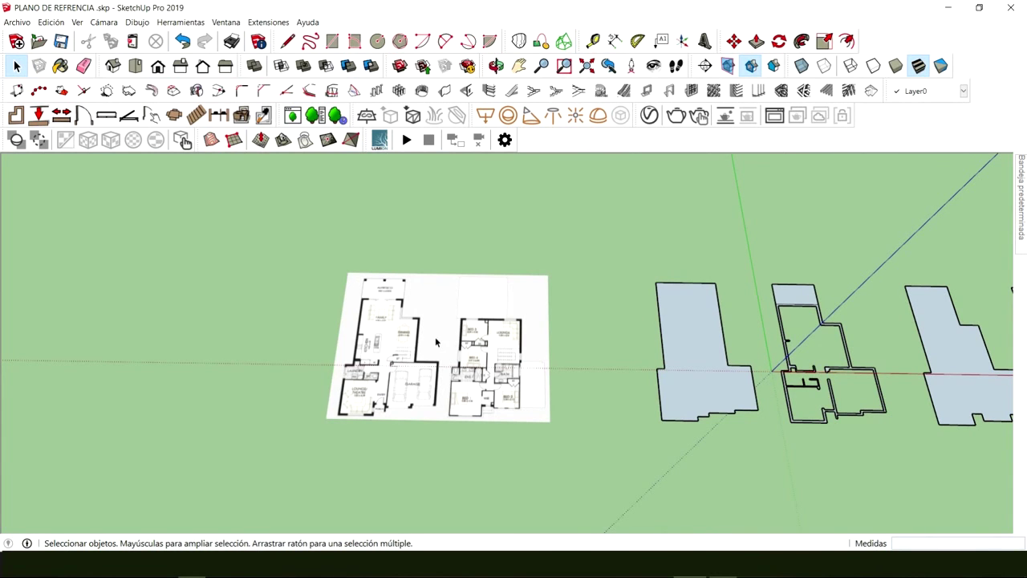
pyautogui.scroll(1, 420, 357)
pyautogui.scroll(-1, 424, 362)
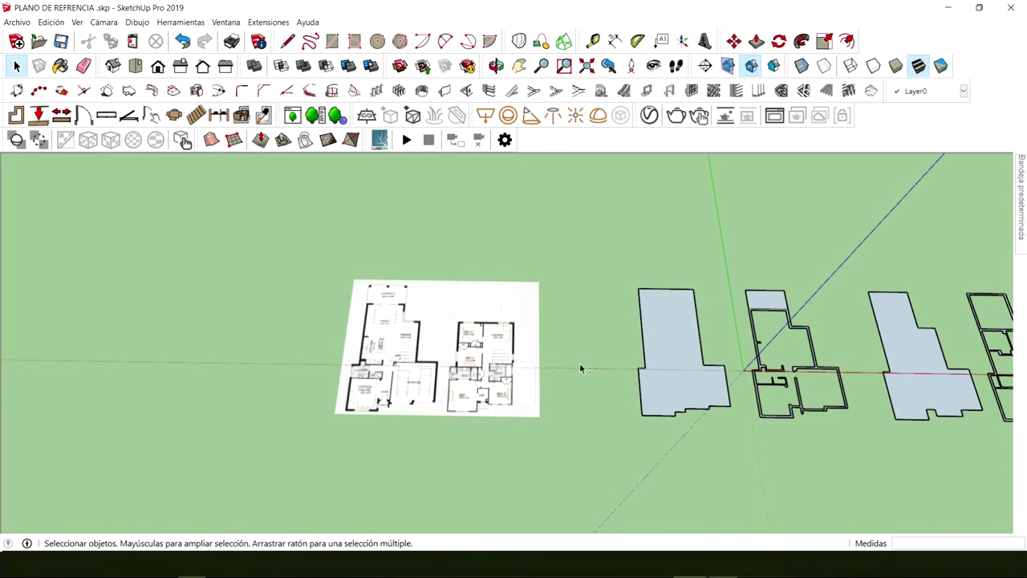
pyautogui.moveTo(579, 367); pyautogui.dragTo(396, 366, button='middle')
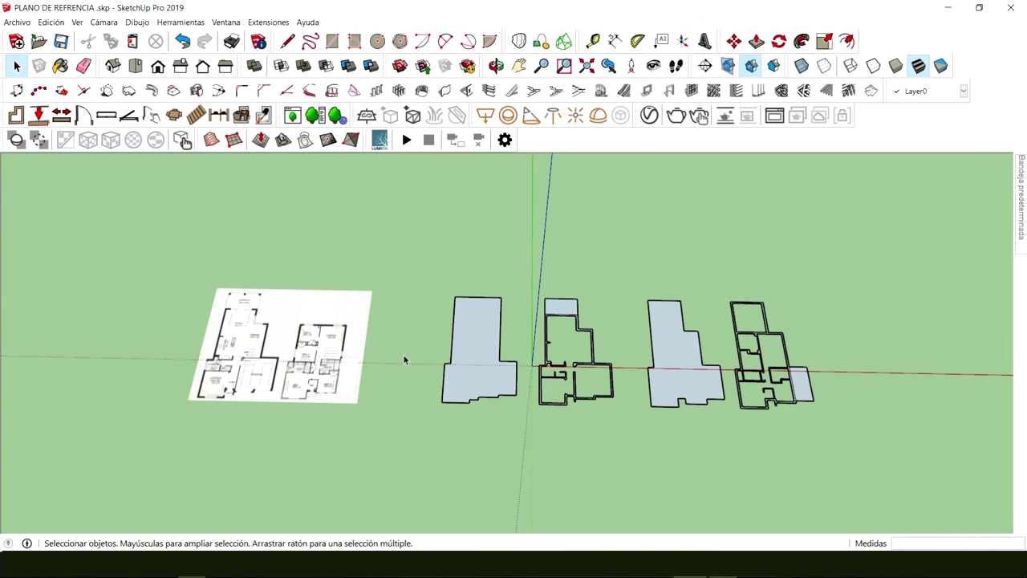
pyautogui.moveTo(405, 356); pyautogui.dragTo(537, 356, button='middle')
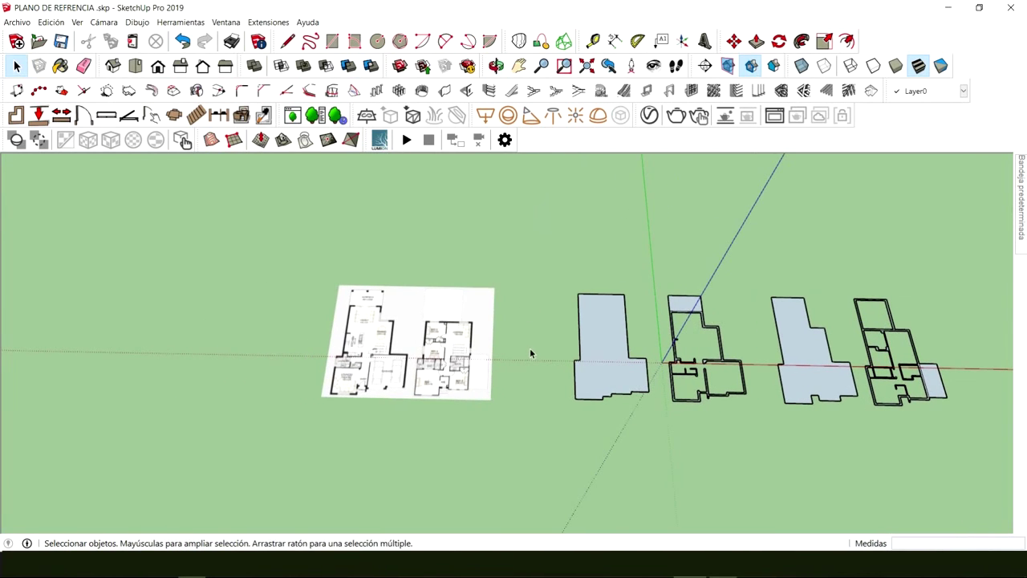
pyautogui.moveTo(555, 362); pyautogui.dragTo(400, 271, button='middle')
# Select the original floor plan image beside the traced outlines
pyautogui.click(337, 346)
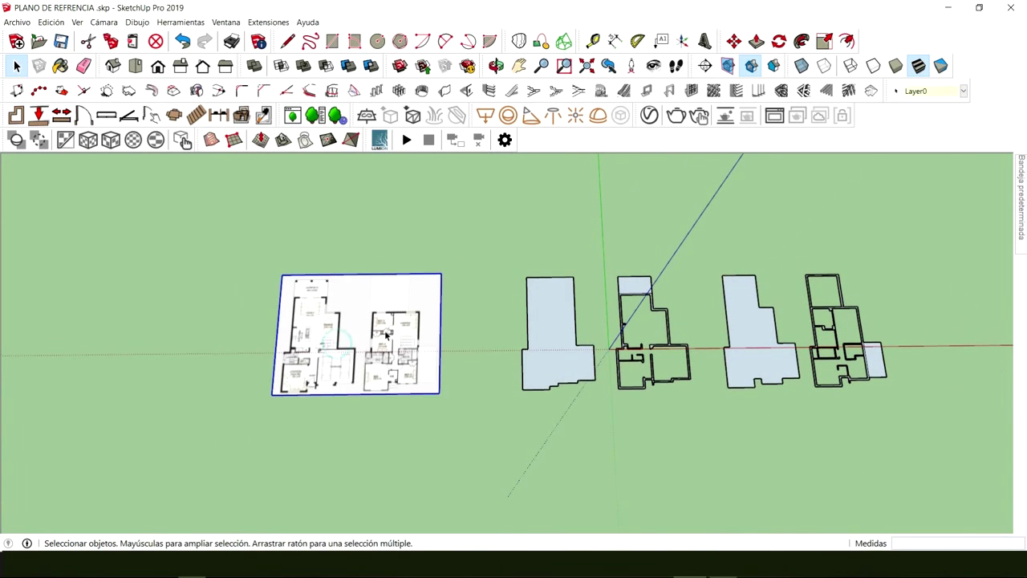
# Examine the floor plan image and the traced floor and wall outlines beside it
pyautogui.scroll(3, 337, 347)
pyautogui.moveTo(353, 341); pyautogui.dragTo(389, 318, button='middle')
pyautogui.scroll(2, 389, 319)
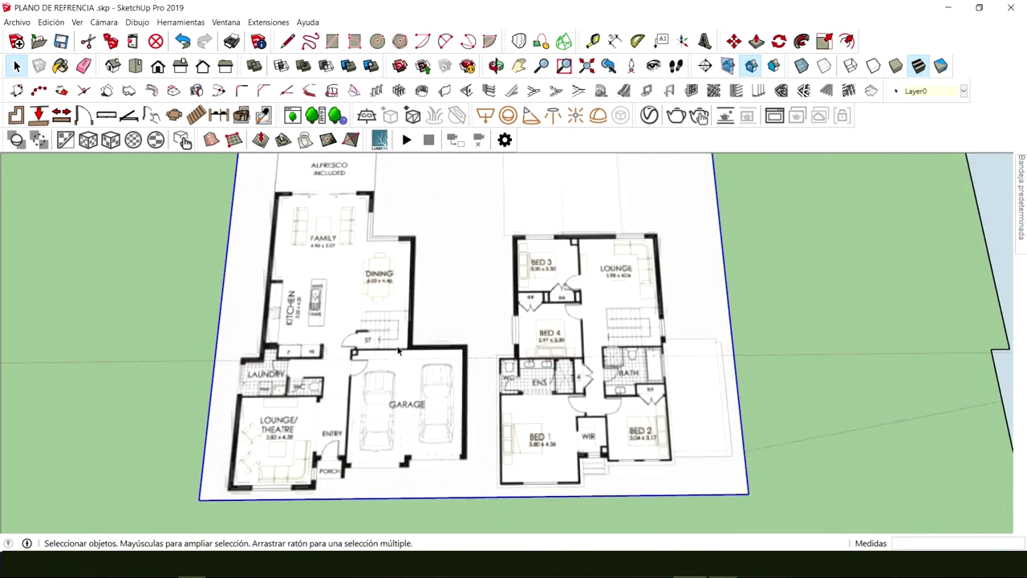
pyautogui.scroll(-6, 386, 329)
pyautogui.moveTo(369, 353); pyautogui.dragTo(122, 343, button='middle')
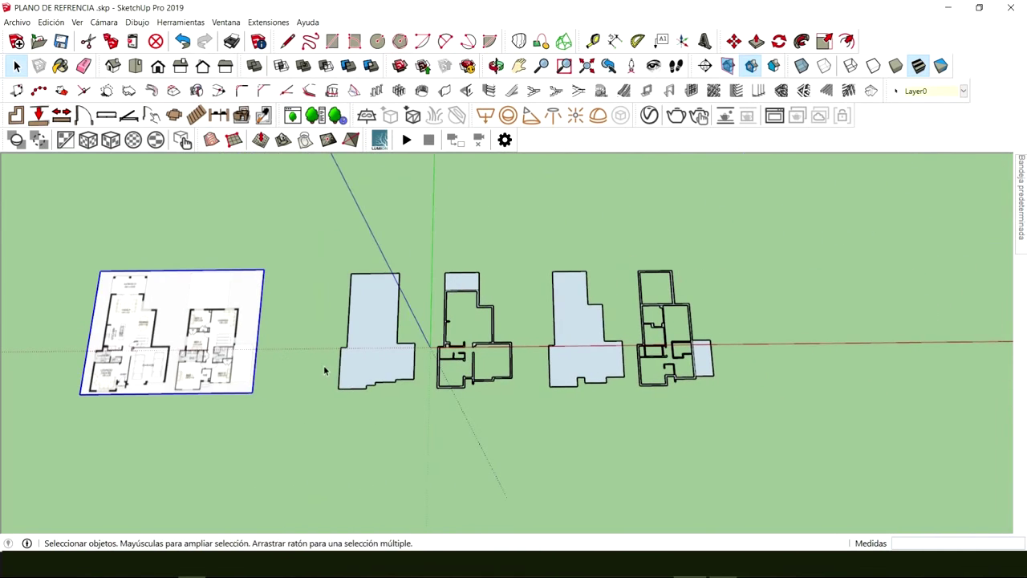
pyautogui.keyDown('shift'); pyautogui.moveTo(326, 369); pyautogui.dragTo(550, 353, button='middle'); pyautogui.keyUp('shift')
pyautogui.scroll(10, 321, 361)
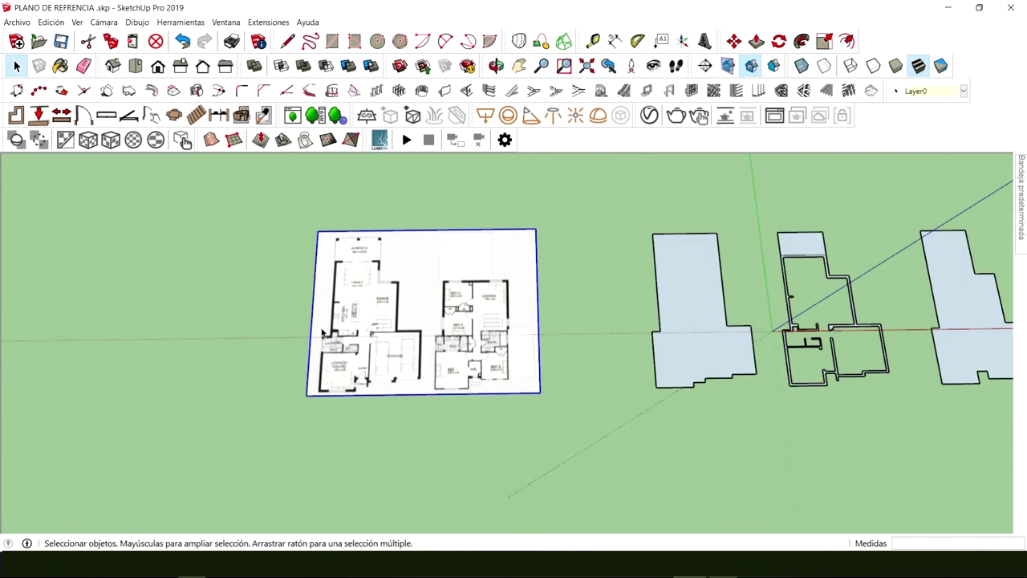
# Draw lines over the plan along the laundry wall's outer corner: the wall end about 0.40 m long and the outer edge to the kitchen wall
pyautogui.scroll(2, 328, 353)
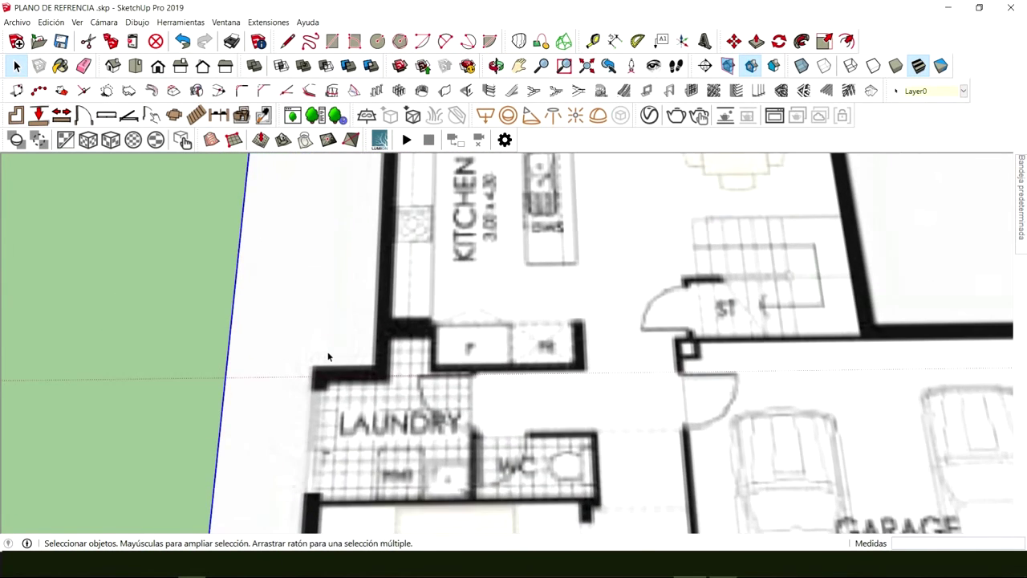
pyautogui.scroll(-4, 371, 361)
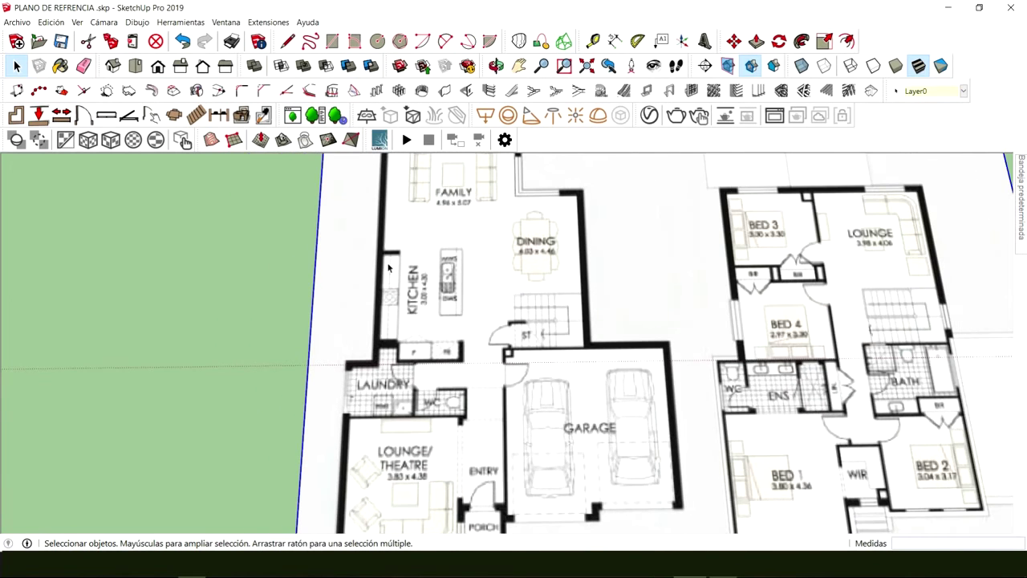
pyautogui.scroll(6, 351, 365)
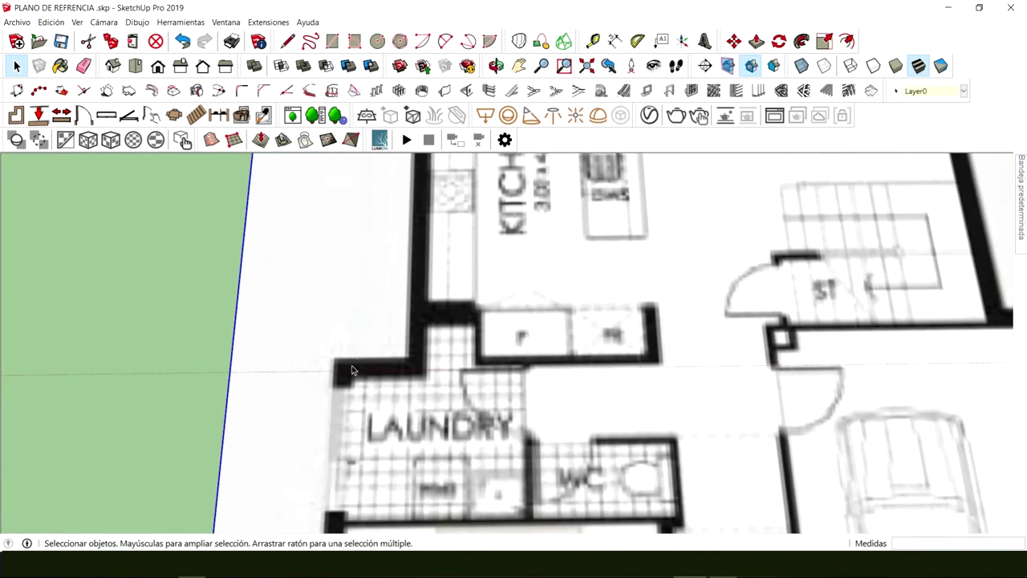
pyautogui.click(141, 276)
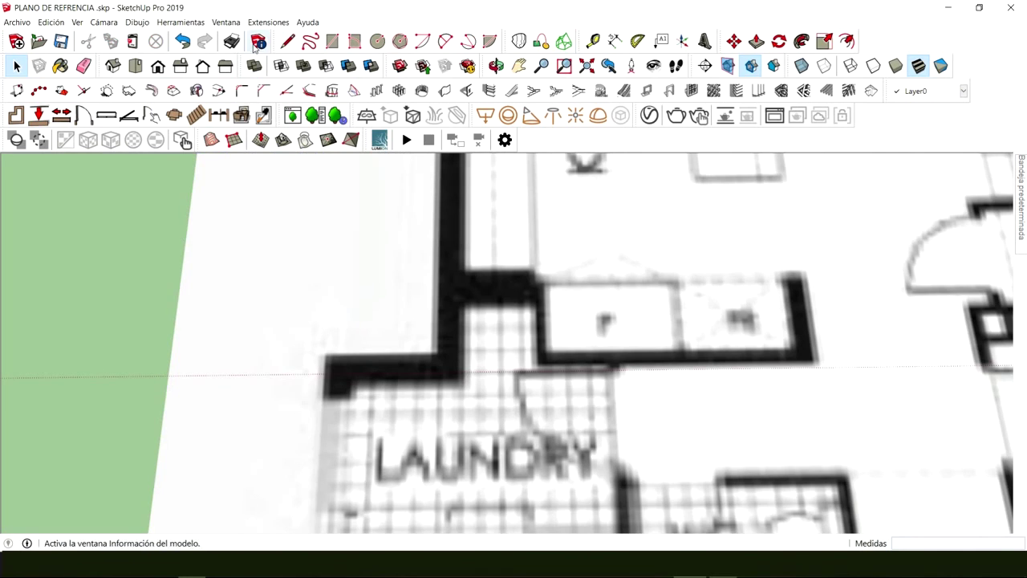
pyautogui.click(287, 41)
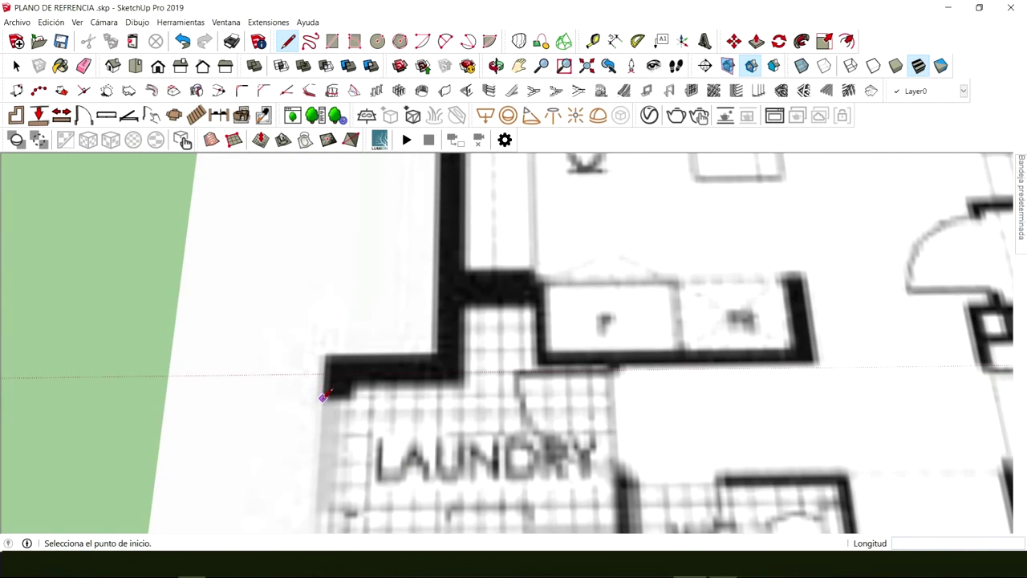
pyautogui.click(322, 398)
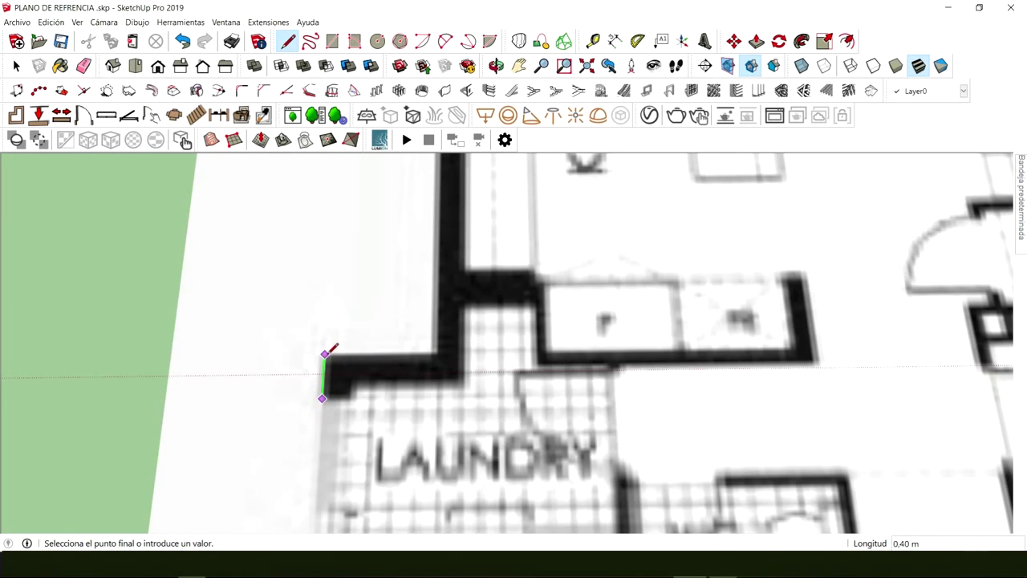
pyautogui.click(324, 354)
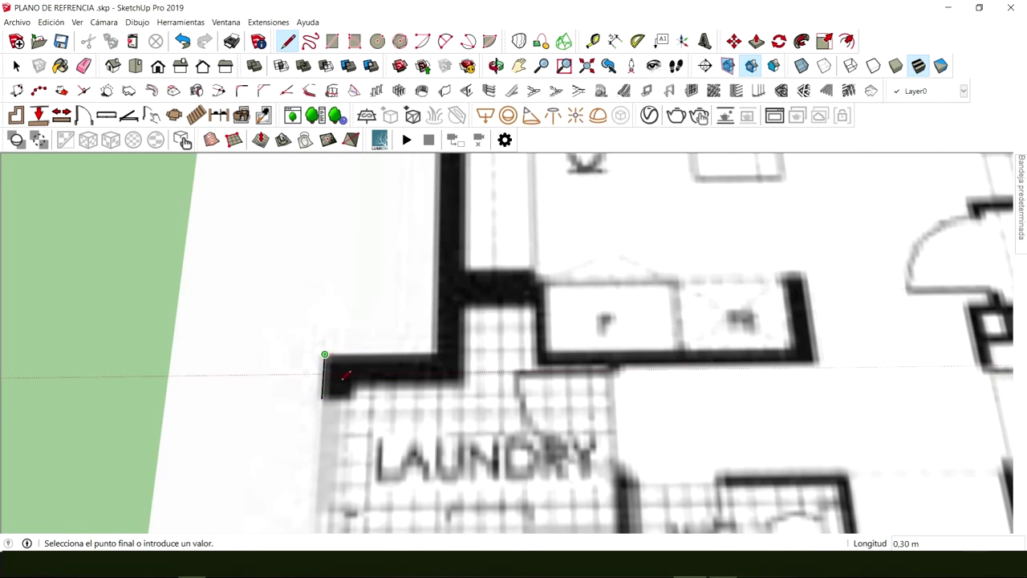
pyautogui.click(436, 352)
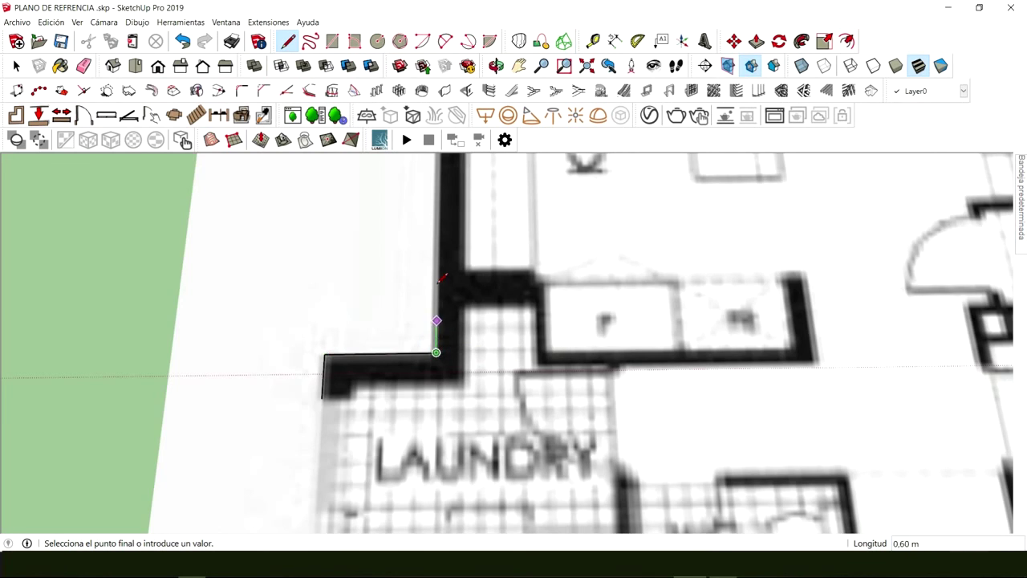
# Trace the outer face of the kitchen and family room wall, about 9.7 m, up to the corner at the alfresco
pyautogui.scroll(-2, 438, 273)
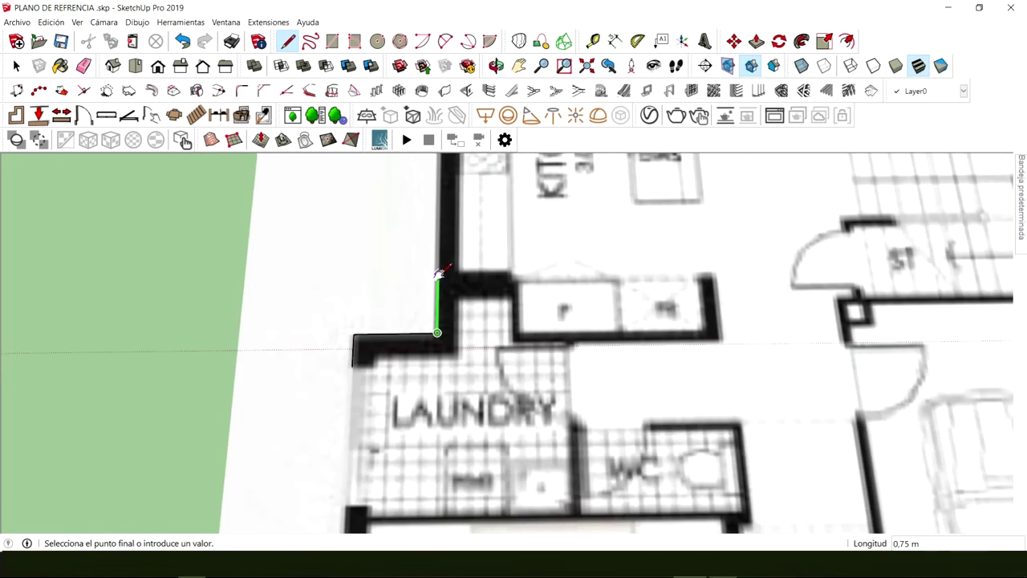
pyautogui.keyDown('shift'); pyautogui.moveTo(440, 274); pyautogui.dragTo(442, 489, button='middle'); pyautogui.keyUp('shift')
pyautogui.press('l')
pyautogui.click(430, 498)
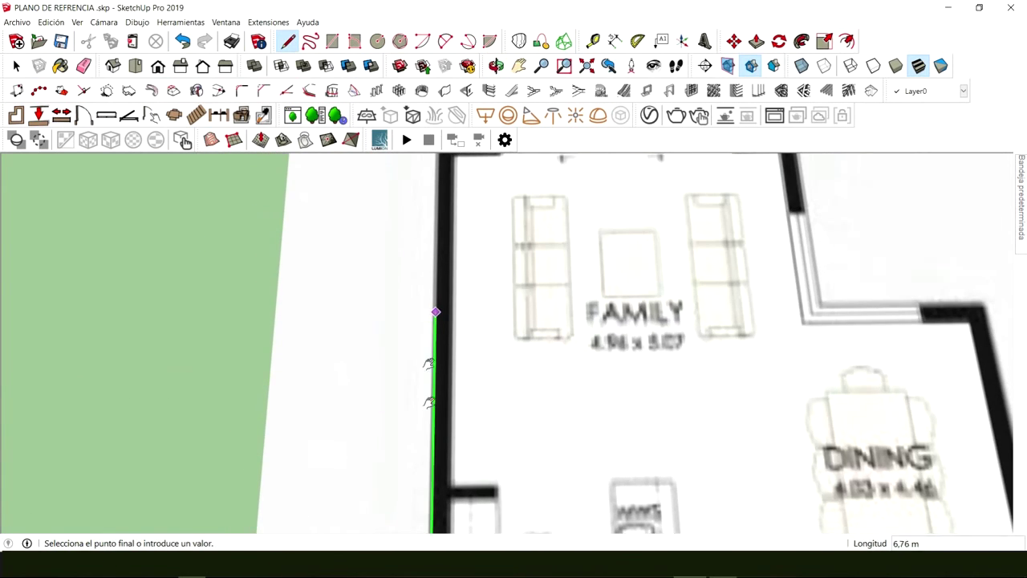
pyautogui.keyDown('shift'); pyautogui.moveTo(433, 309); pyautogui.dragTo(438, 470, button='middle'); pyautogui.keyUp('shift')
pyautogui.keyDown('shift'); pyautogui.moveTo(443, 280); pyautogui.dragTo(443, 298, button='middle'); pyautogui.keyUp('shift')
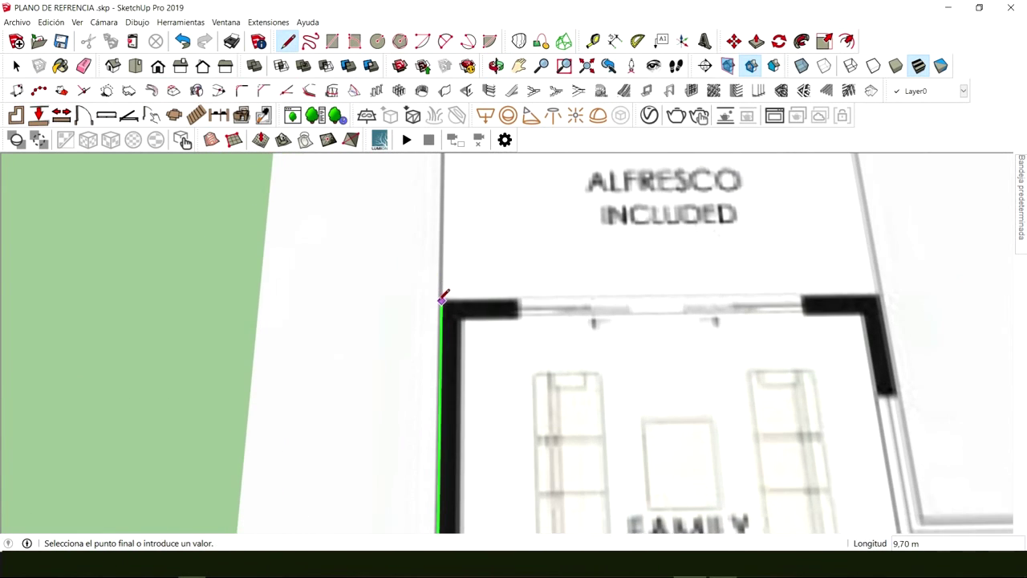
pyautogui.scroll(2, 443, 295)
pyautogui.click(443, 296)
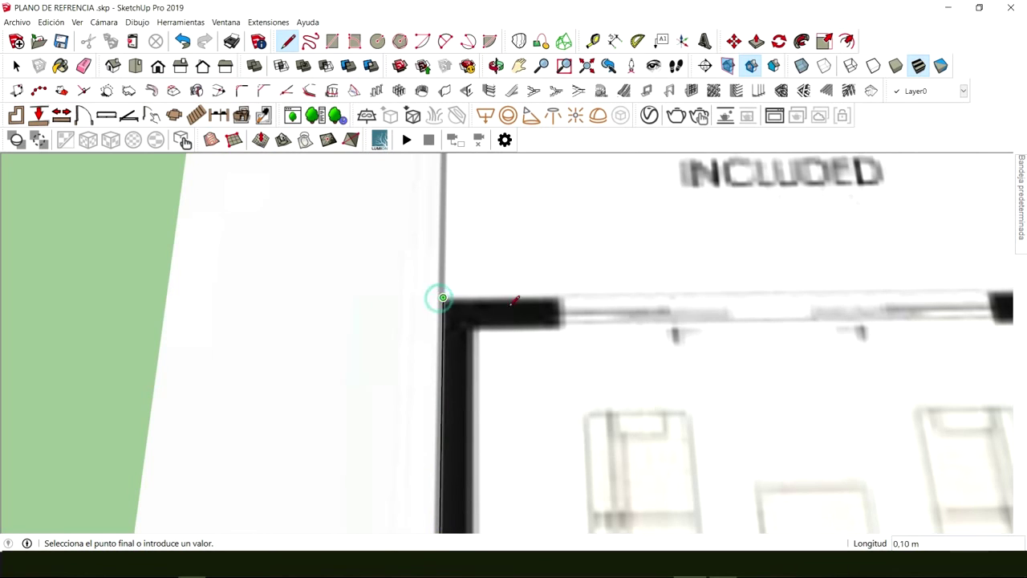
# Outline the short wall return between the family room and alfresco, about 0.30 m thick with an inner edge about 0.70 m long
pyautogui.click(559, 296)
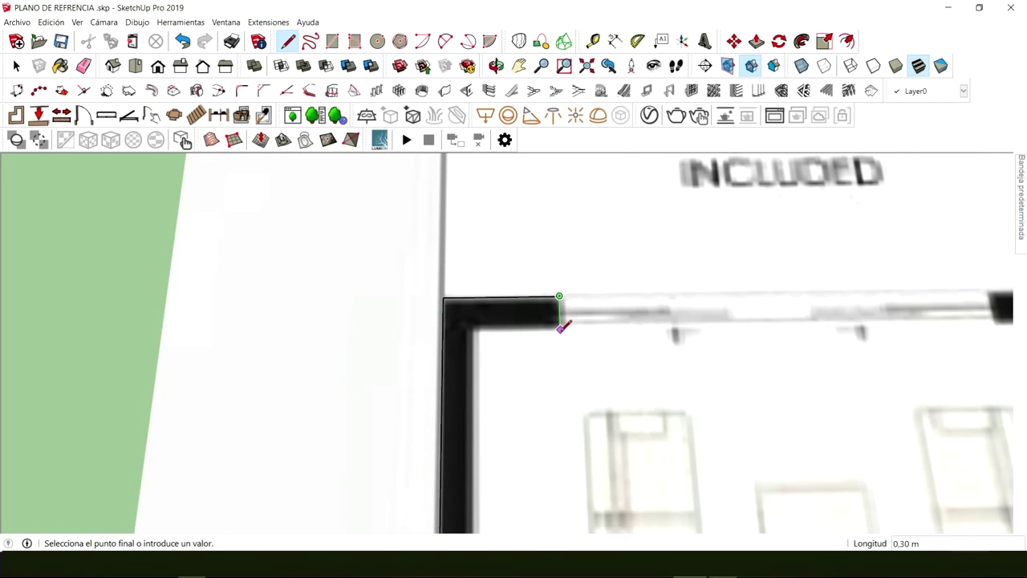
pyautogui.click(559, 329)
pyautogui.click(477, 329)
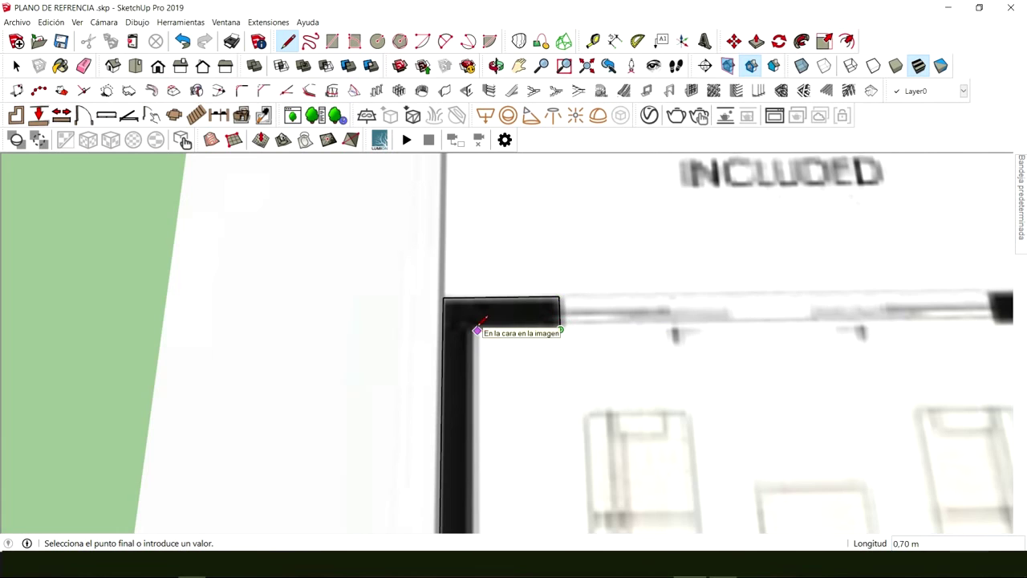
# Trace the family room wall's inner face, about 5.06 m, and continue around the kitchen stub wall, about 0.62 m long
pyautogui.scroll(-3, 477, 428)
pyautogui.moveTo(482, 451); pyautogui.dragTo(433, 477, button='middle')
pyautogui.scroll(2, 452, 289)
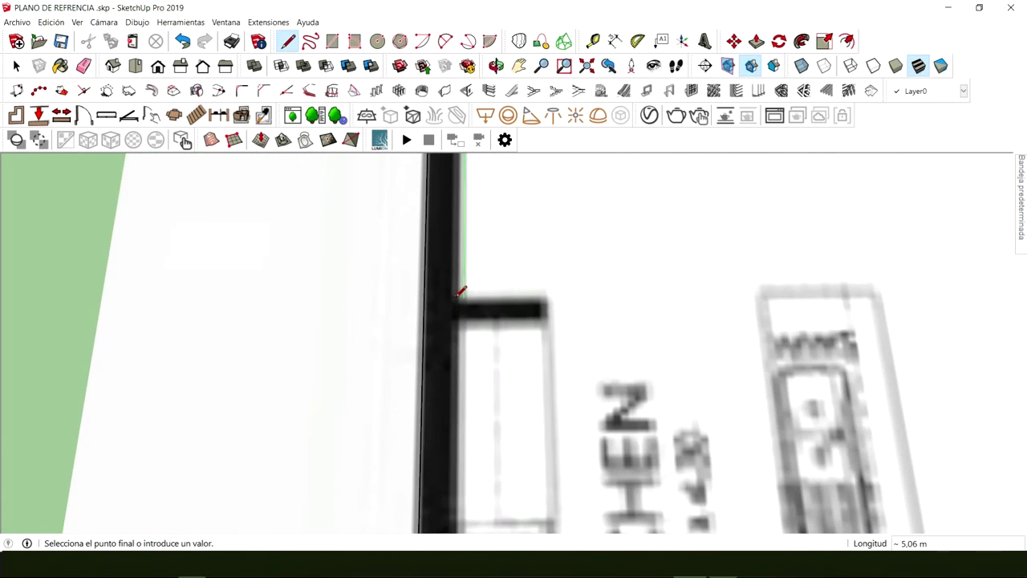
pyautogui.click(463, 298)
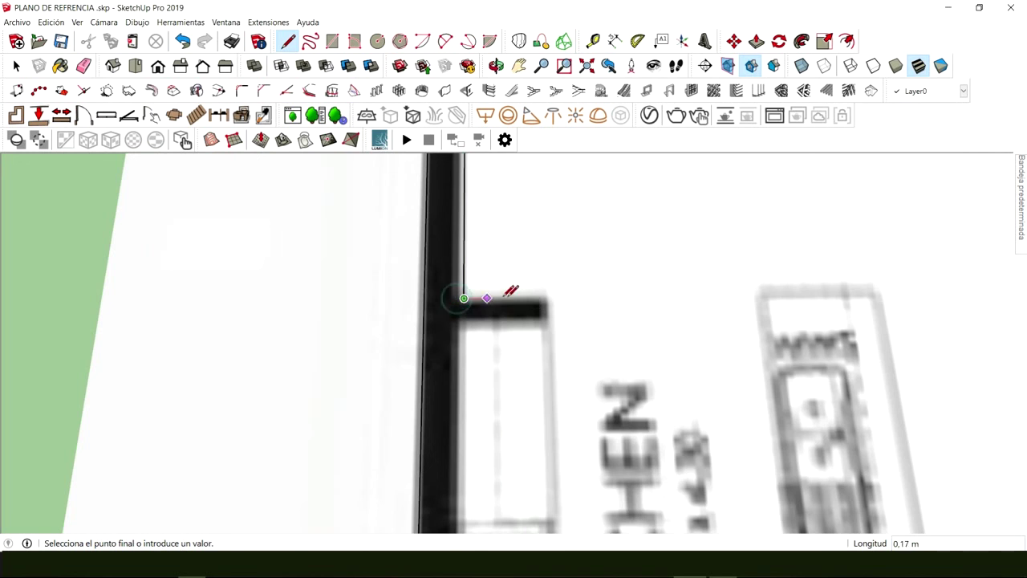
pyautogui.click(548, 298)
pyautogui.click(548, 321)
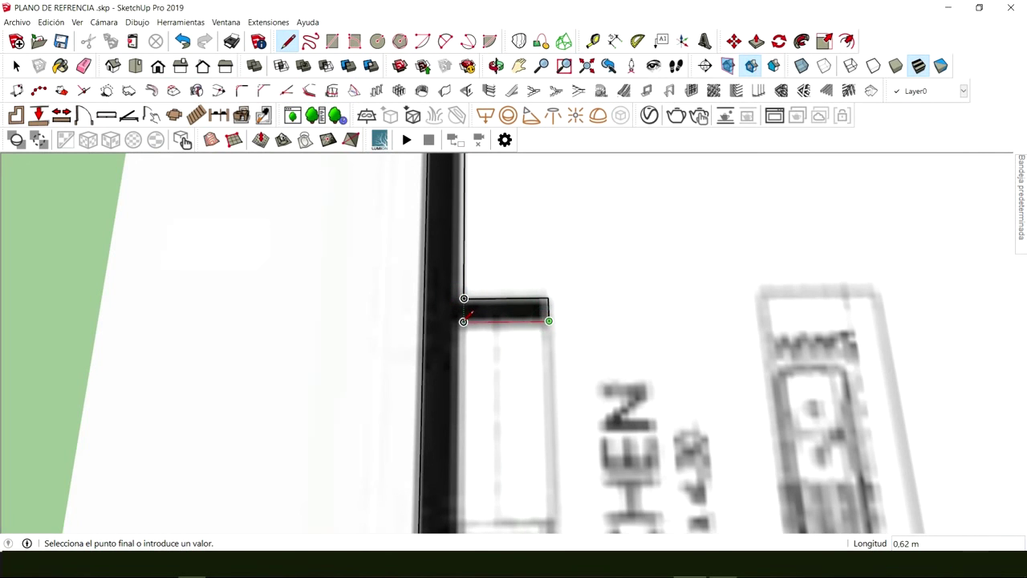
pyautogui.click(463, 321)
# Trace the inner face beside the kitchen counter and around the thick wall between kitchen and laundry, about 0.62 by 0.36 m
pyautogui.scroll(-5, 464, 321)
pyautogui.moveTo(463, 321); pyautogui.dragTo(469, 340, button='middle')
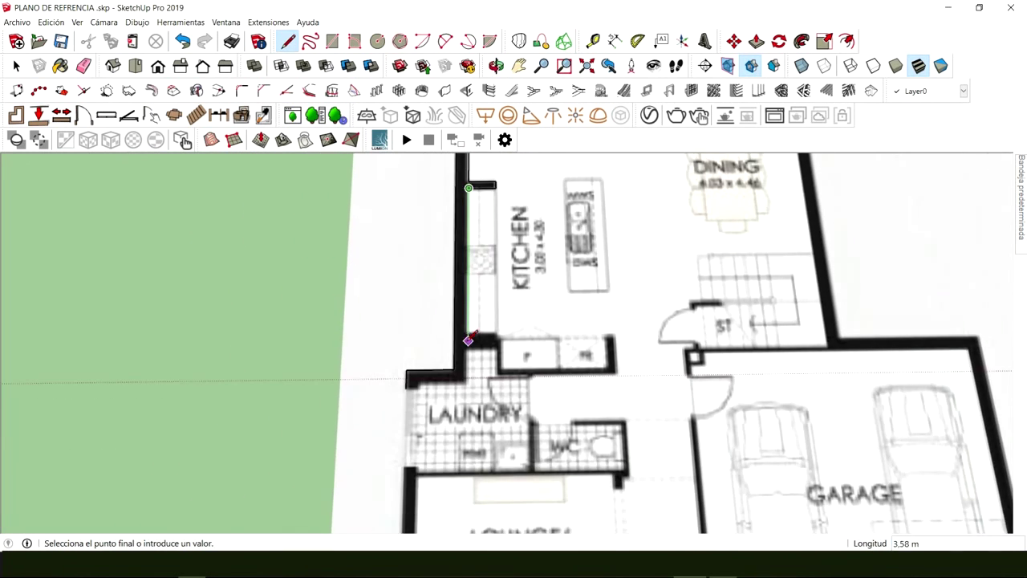
pyautogui.scroll(4, 469, 340)
pyautogui.click(469, 347)
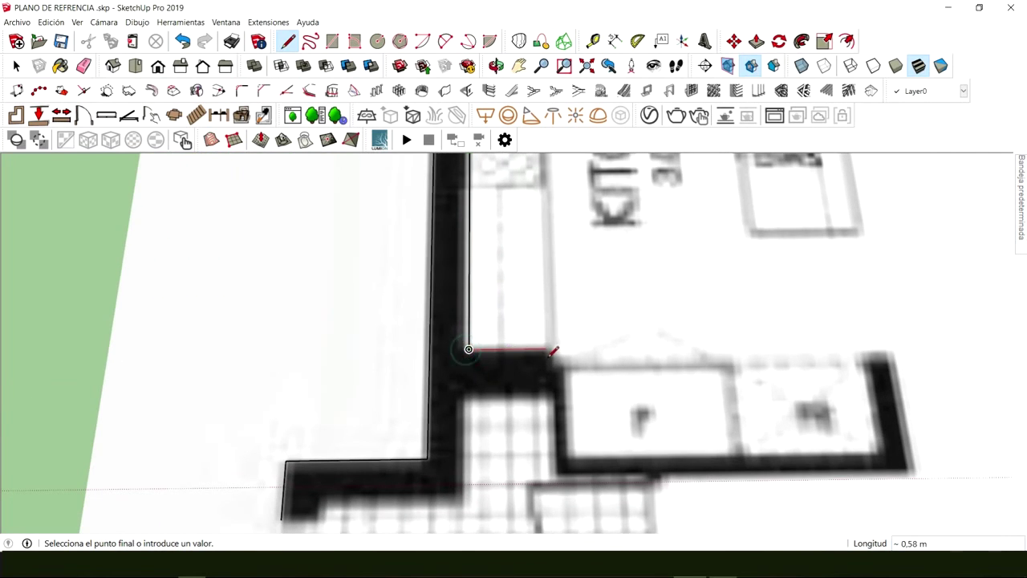
pyautogui.click(553, 348)
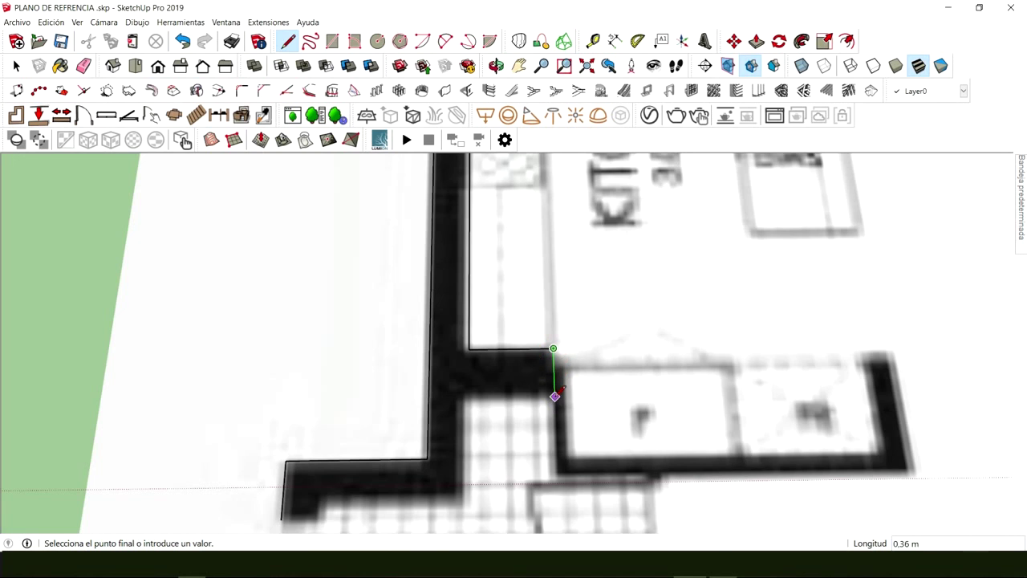
pyautogui.click(553, 397)
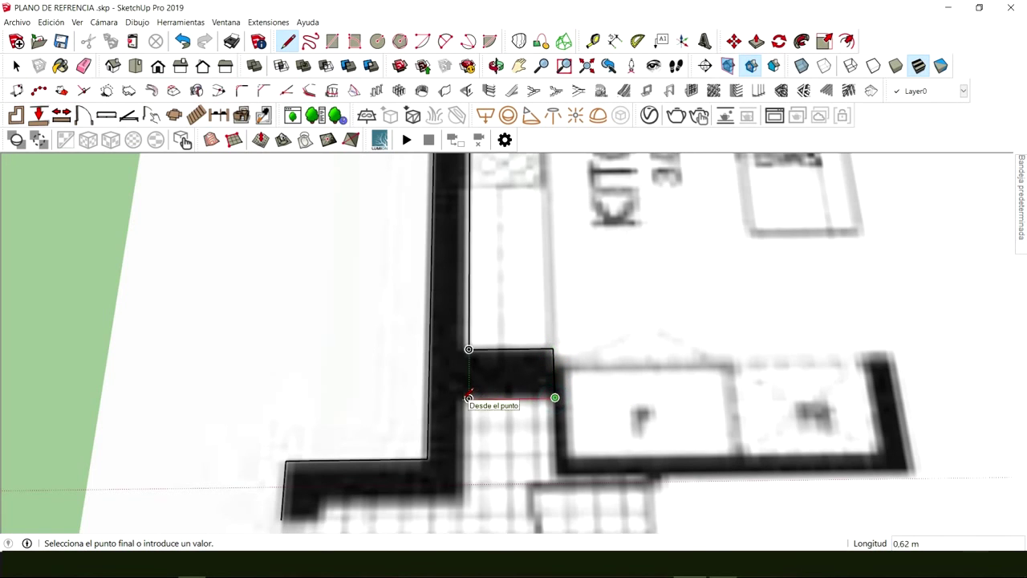
pyautogui.click(469, 398)
# Trace the laundry wall's inner edges, including the small notch at its end, and close the outline at the starting point
pyautogui.keyDown('shift'); pyautogui.moveTo(432, 515); pyautogui.dragTo(481, 412, button='middle'); pyautogui.keyUp('shift')
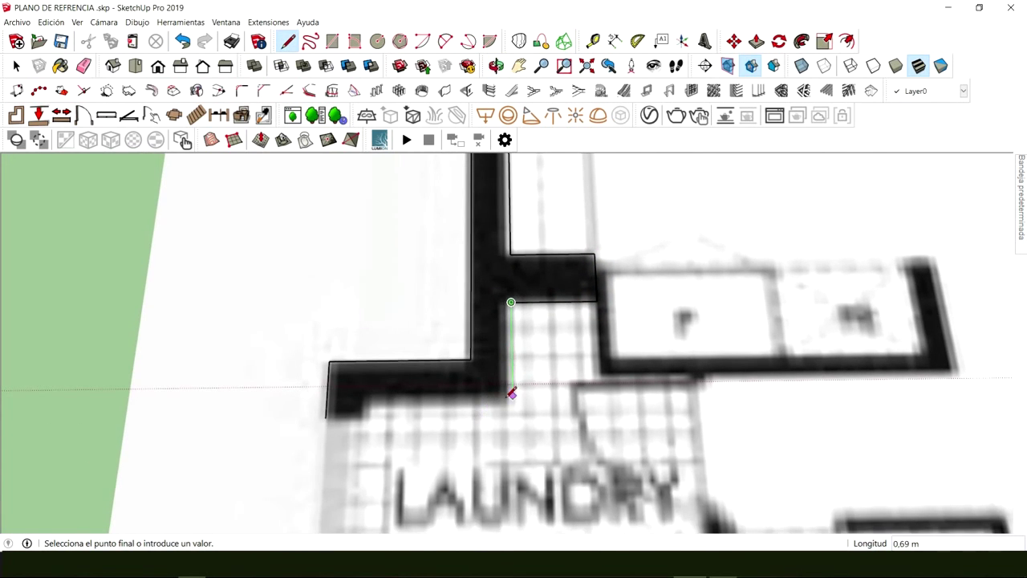
pyautogui.click(512, 401)
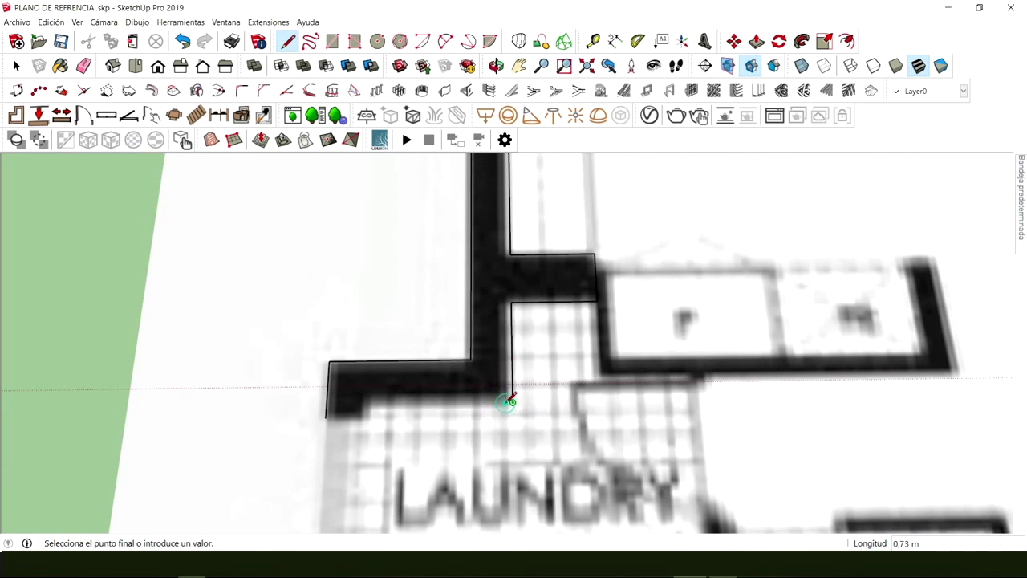
pyautogui.click(370, 403)
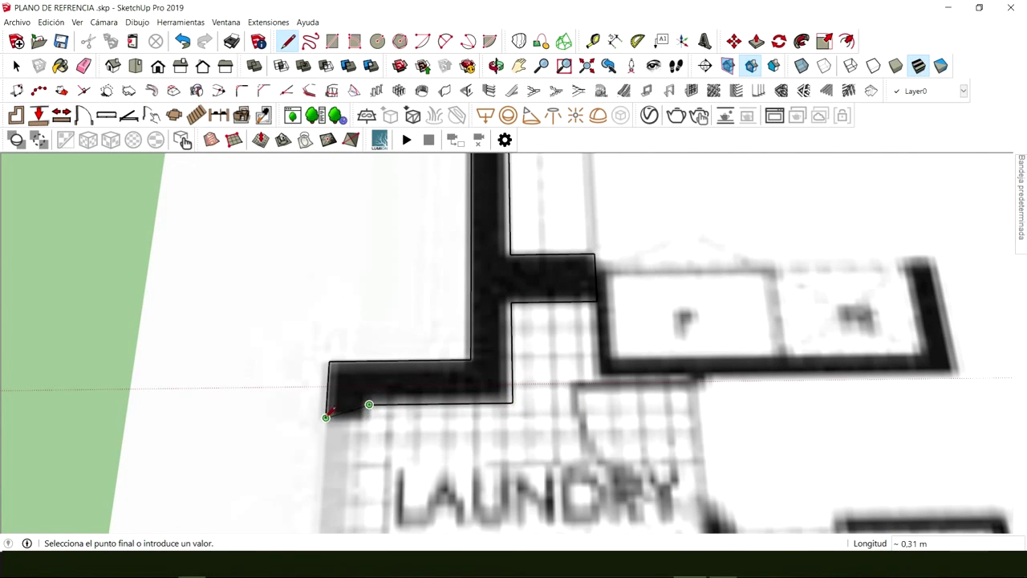
pyautogui.scroll(5, 368, 409)
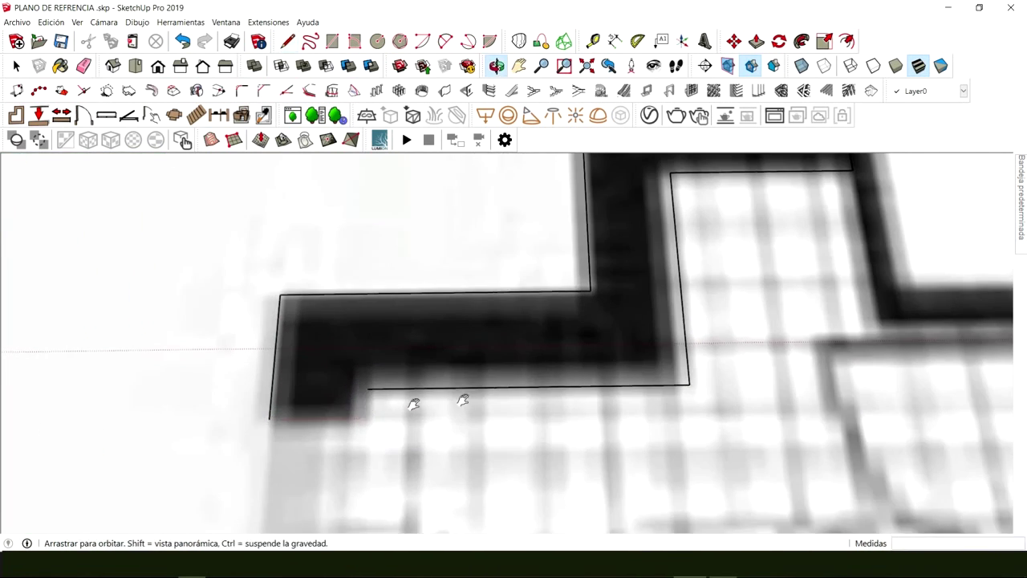
pyautogui.keyDown('shift'); pyautogui.moveTo(367, 409); pyautogui.dragTo(478, 470, button='middle'); pyautogui.keyUp('shift')
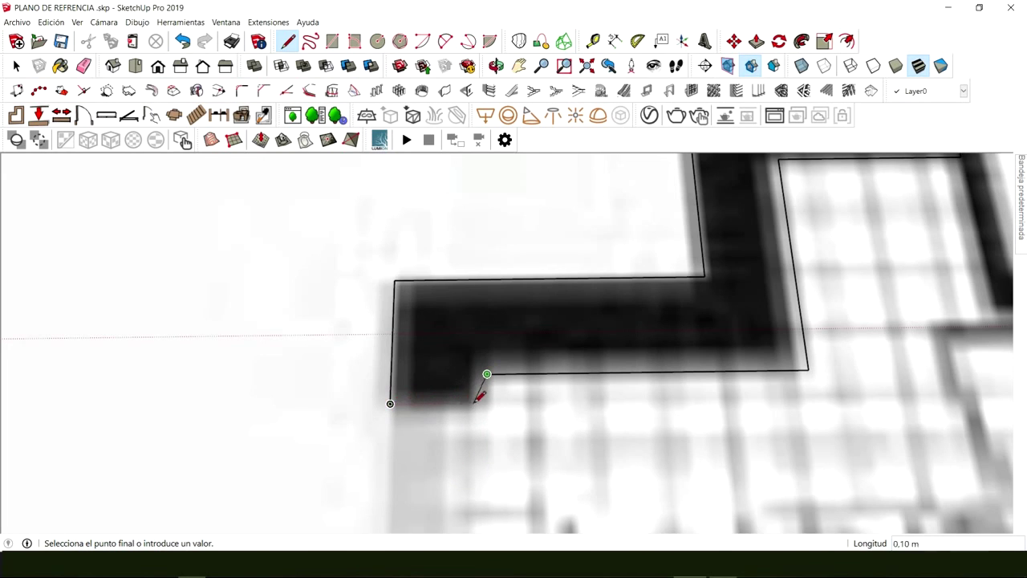
pyautogui.click(487, 402)
pyautogui.click(390, 404)
pyautogui.press('space')
# Trace the two outer edges of the L-shaped corner wall between the family room and alfresco, on the dining side
pyautogui.scroll(-10, 442, 389)
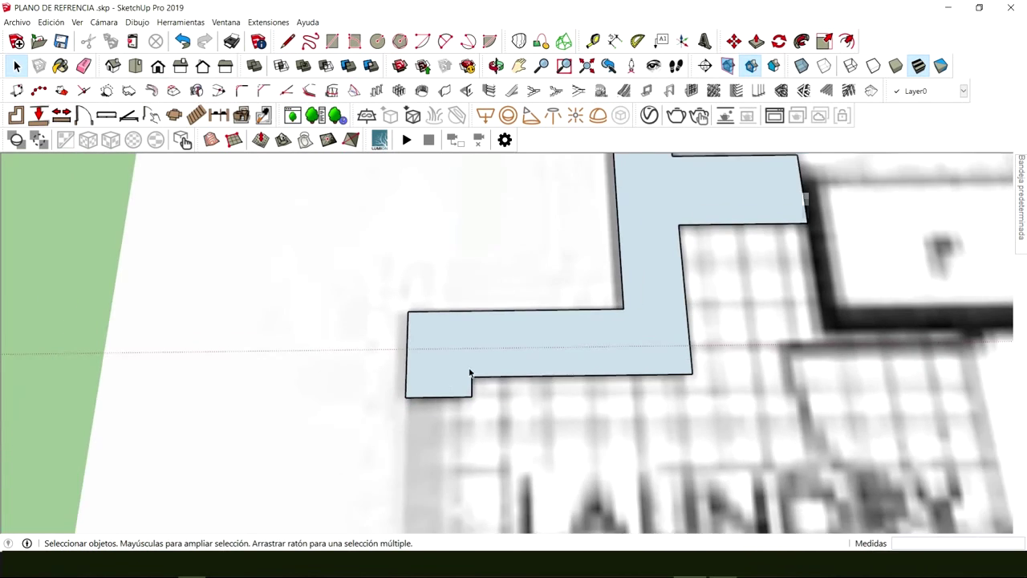
pyautogui.moveTo(546, 397); pyautogui.dragTo(510, 363, button='middle')
pyautogui.scroll(-5, 552, 397)
pyautogui.scroll(5, 132, 402)
pyautogui.moveTo(132, 401)
pyautogui.mouseDown(button='middle')
pyautogui.moveTo(328, 394)
pyautogui.moveTo(448, 285)
pyautogui.moveTo(508, 327)
pyautogui.mouseUp(button='middle')
pyautogui.scroll(6, 508, 278)
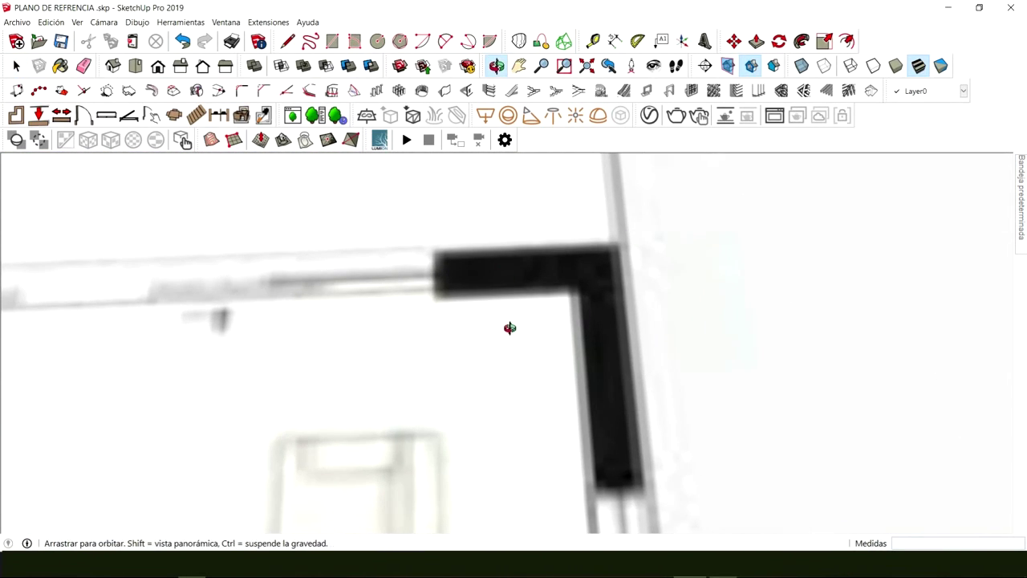
pyautogui.press('l')
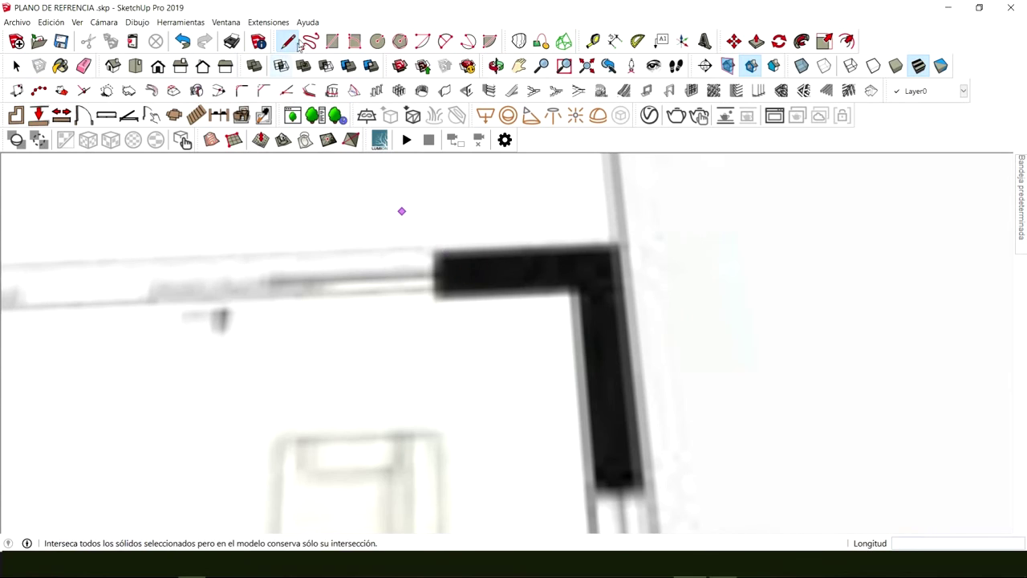
pyautogui.click(434, 247)
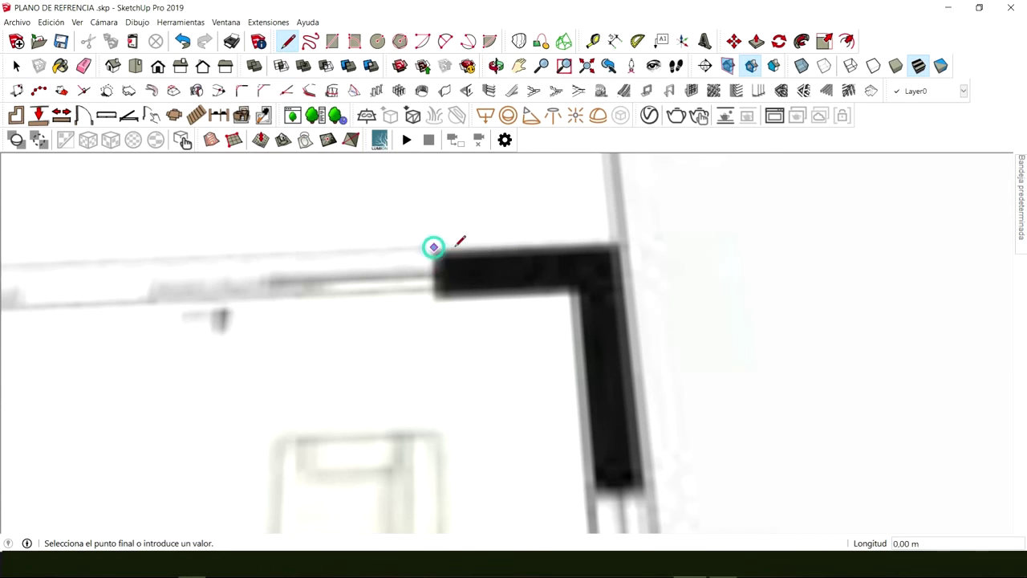
pyautogui.click(620, 239)
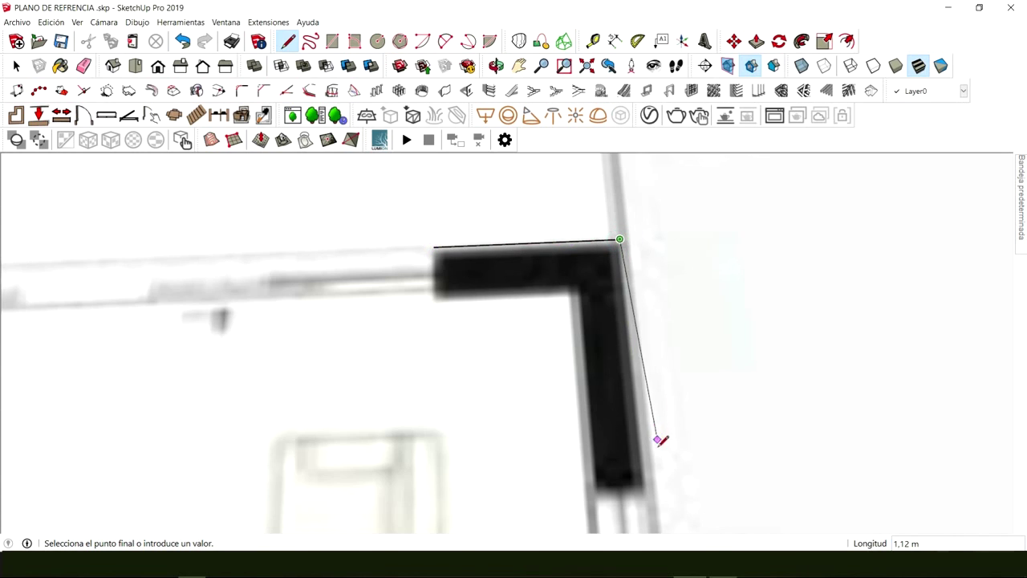
pyautogui.click(646, 490)
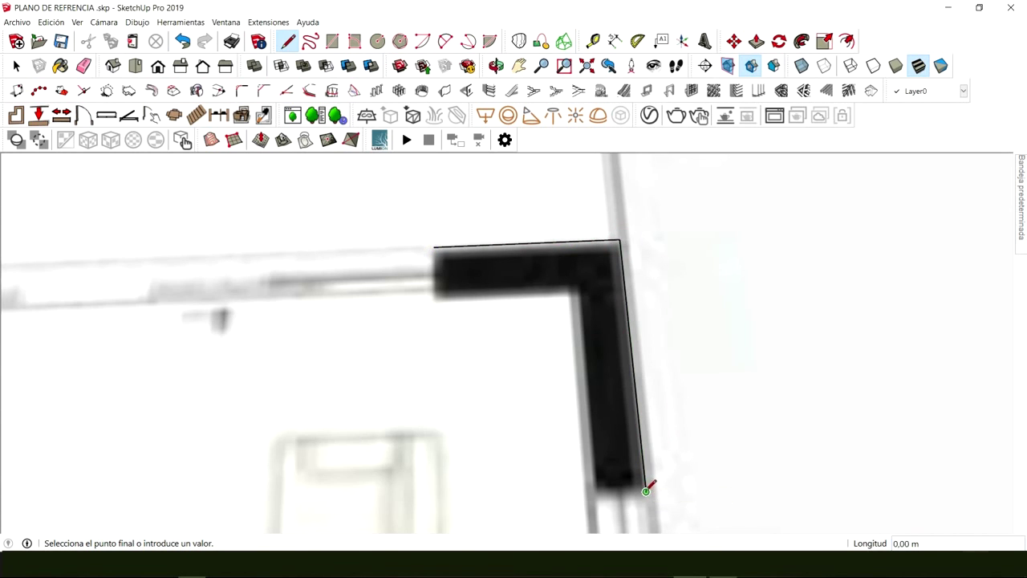
# Trace the corner wall's end and inner edges, about 1.04 m and 0.78 m long, and close the outline at the starting point
pyautogui.click(595, 494)
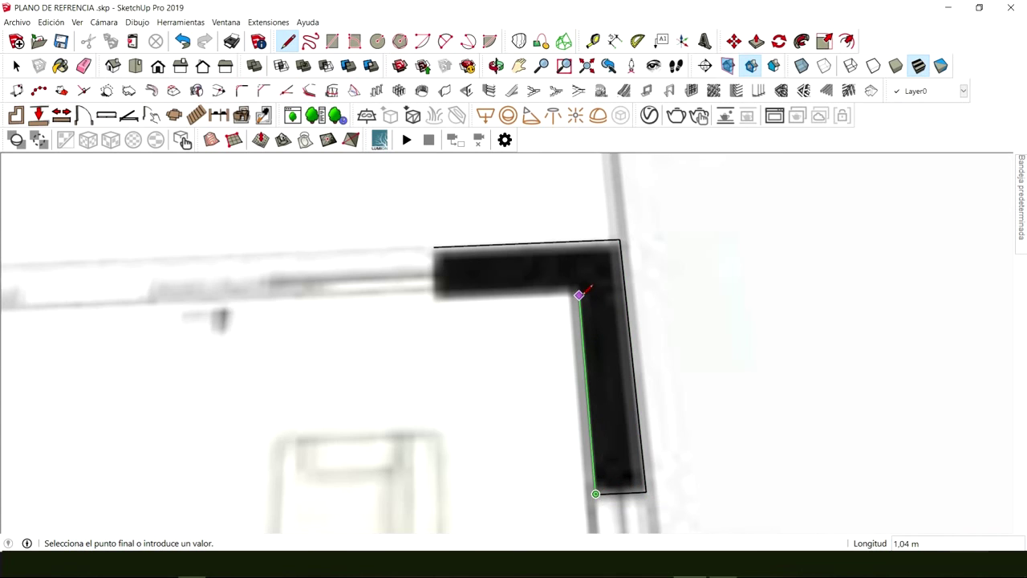
pyautogui.click(579, 294)
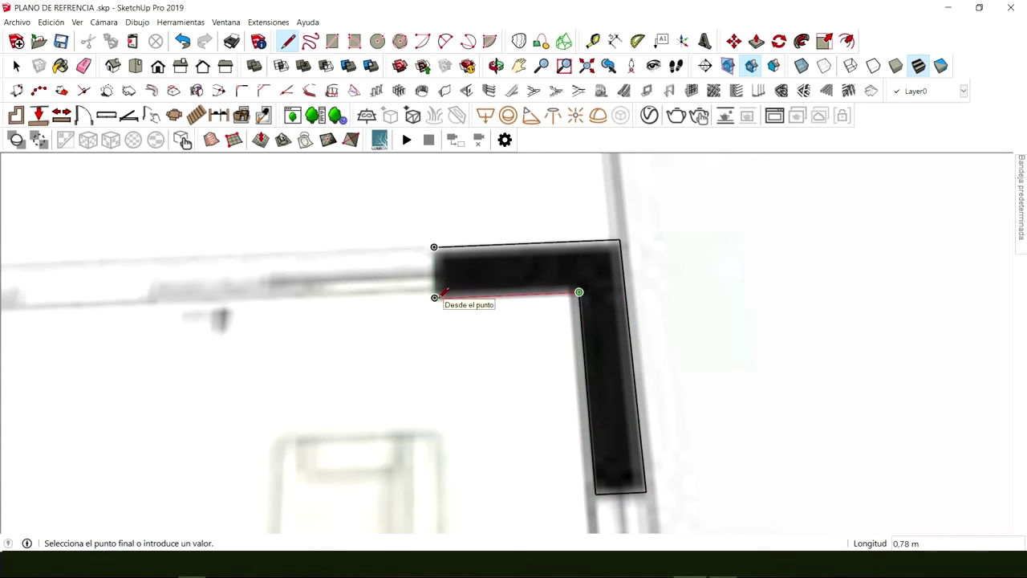
pyautogui.click(434, 298)
pyautogui.click(434, 246)
# Draw a closed loop of four lines beside the corner wall, with one vertex off the floor plane
pyautogui.moveTo(447, 282); pyautogui.dragTo(544, 246, button='middle')
pyautogui.click(527, 358)
pyautogui.click(525, 203)
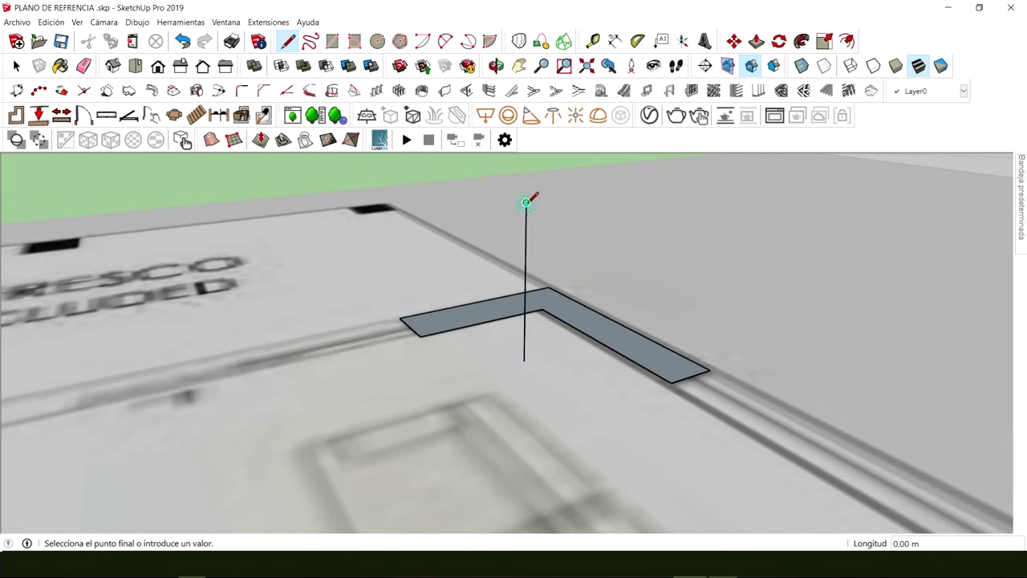
pyautogui.moveTo(525, 203)
pyautogui.mouseDown(button='middle')
pyautogui.moveTo(450, 261)
pyautogui.moveTo(531, 359)
pyautogui.mouseUp(button='middle')
pyautogui.click(523, 411)
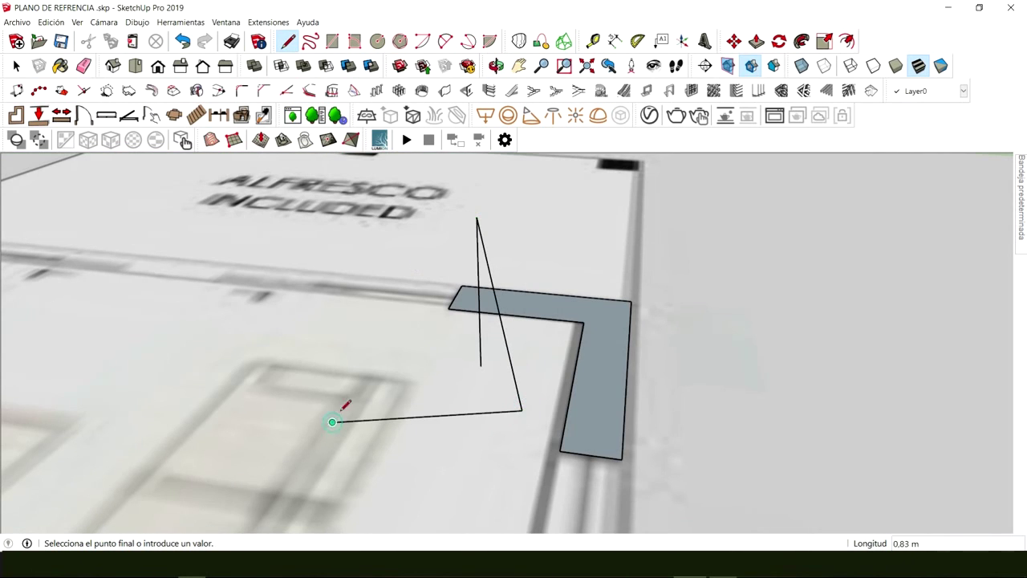
pyautogui.click(332, 421)
pyautogui.click(480, 365)
# Delete the whole loop of non-coplanar lines beside the corner wall
pyautogui.press('space')
pyautogui.moveTo(488, 360); pyautogui.dragTo(465, 421, button='middle')
pyautogui.tripleClick(490, 322)
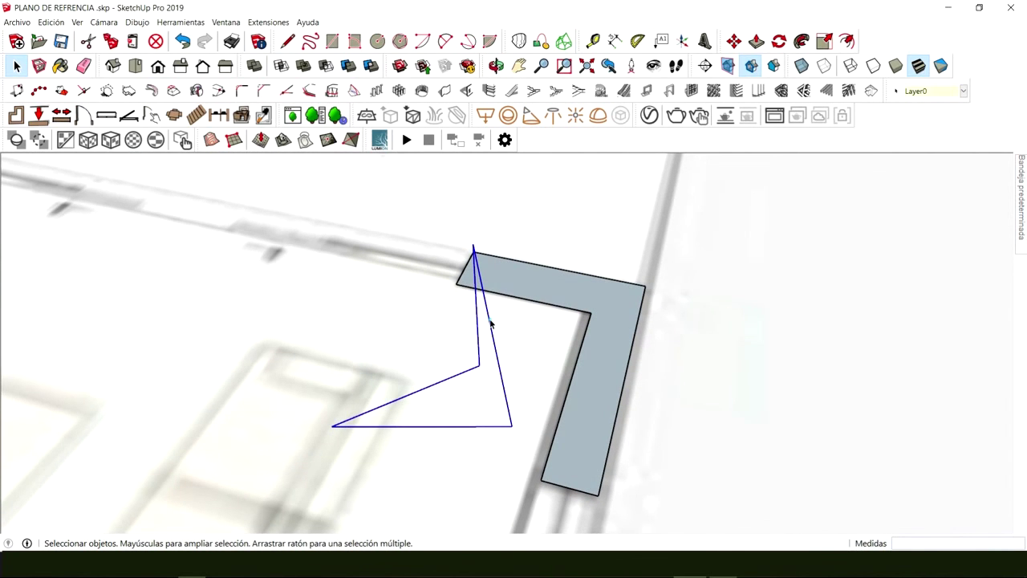
pyautogui.press('Delete')
# Group the face and edges of the long traced wall that runs from the family room past the kitchen to the laundry, and deselect it
pyautogui.moveTo(525, 337)
pyautogui.mouseDown(button='middle')
pyautogui.moveTo(583, 353)
pyautogui.moveTo(536, 299)
pyautogui.mouseUp(button='middle')
pyautogui.scroll(-5, 583, 353)
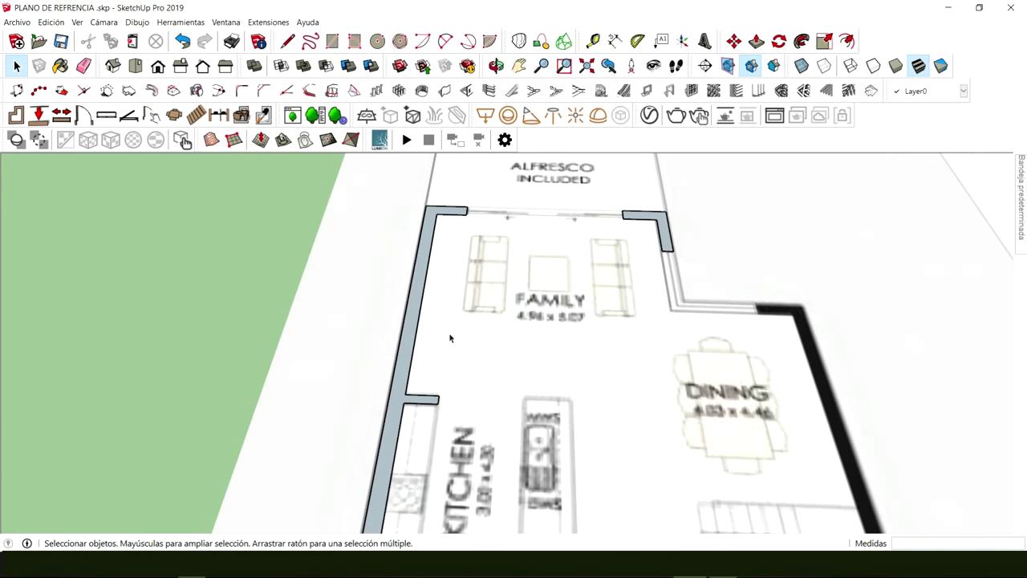
pyautogui.press('o')
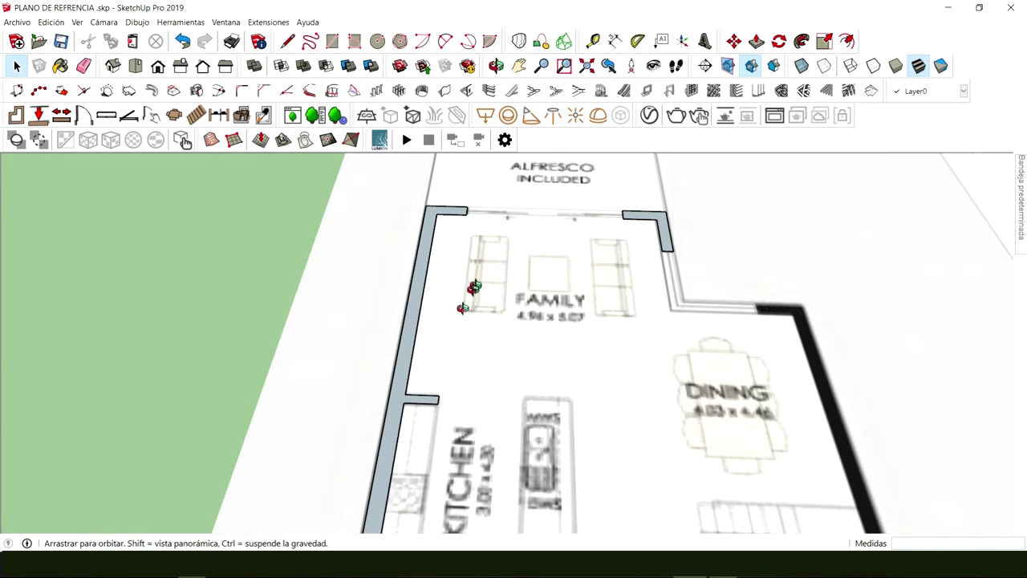
pyautogui.moveTo(473, 288); pyautogui.dragTo(463, 316, button='middle')
pyautogui.scroll(4, 463, 316)
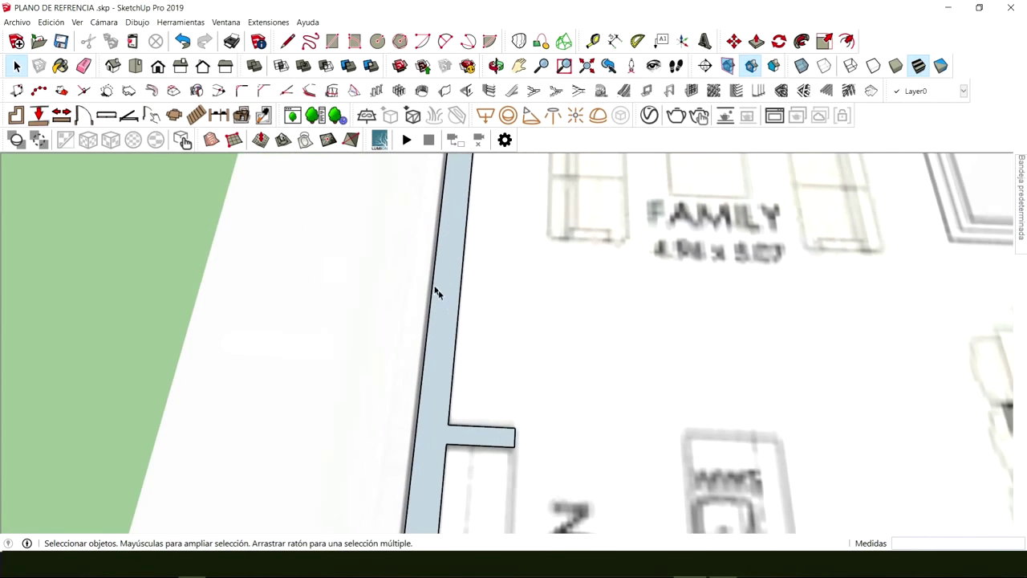
pyautogui.scroll(2, 445, 305)
pyautogui.click(444, 305)
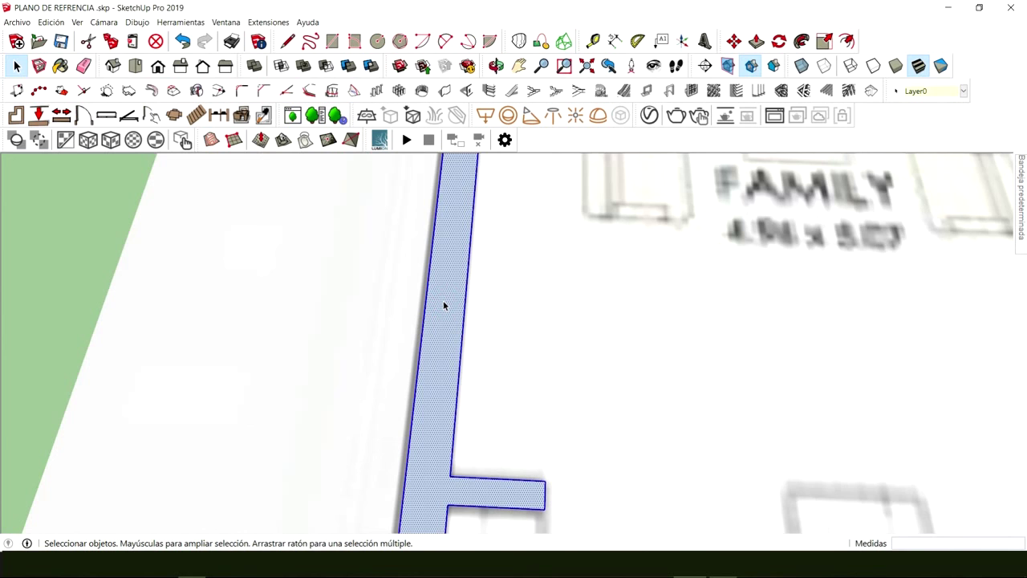
pyautogui.scroll(-5, 444, 305)
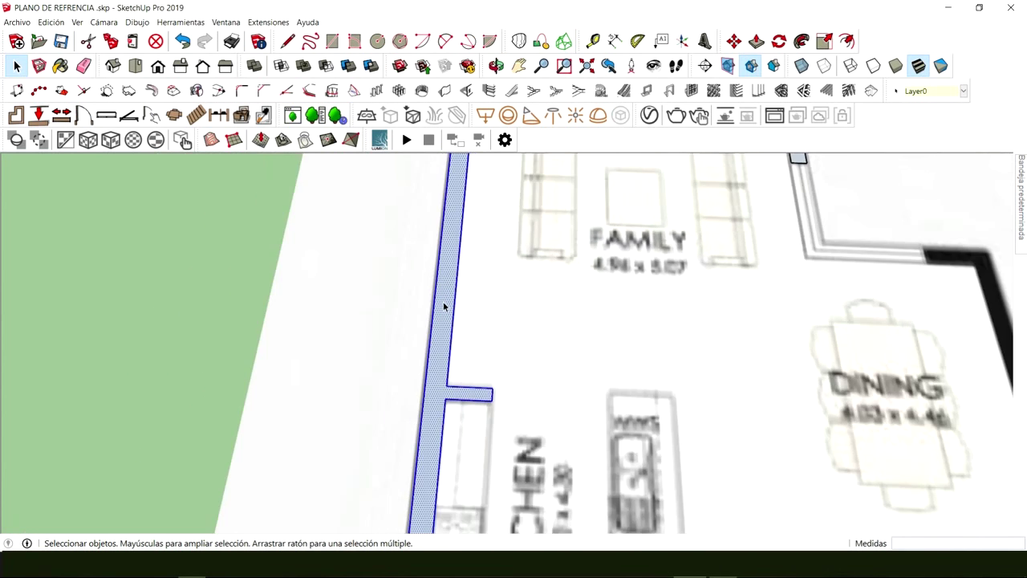
pyautogui.moveTo(436, 350); pyautogui.dragTo(740, 362, button='middle')
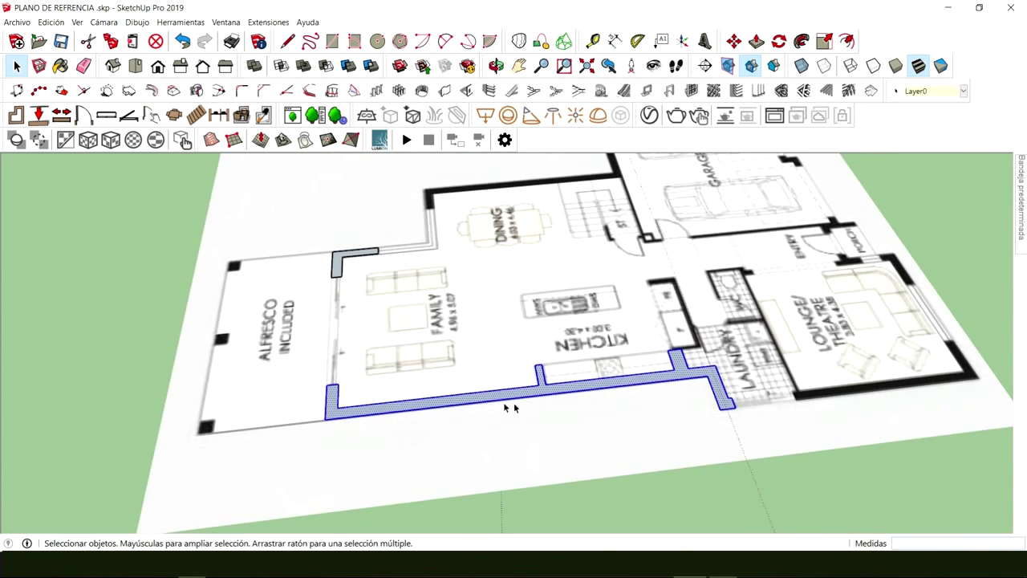
pyautogui.scroll(4, 506, 408)
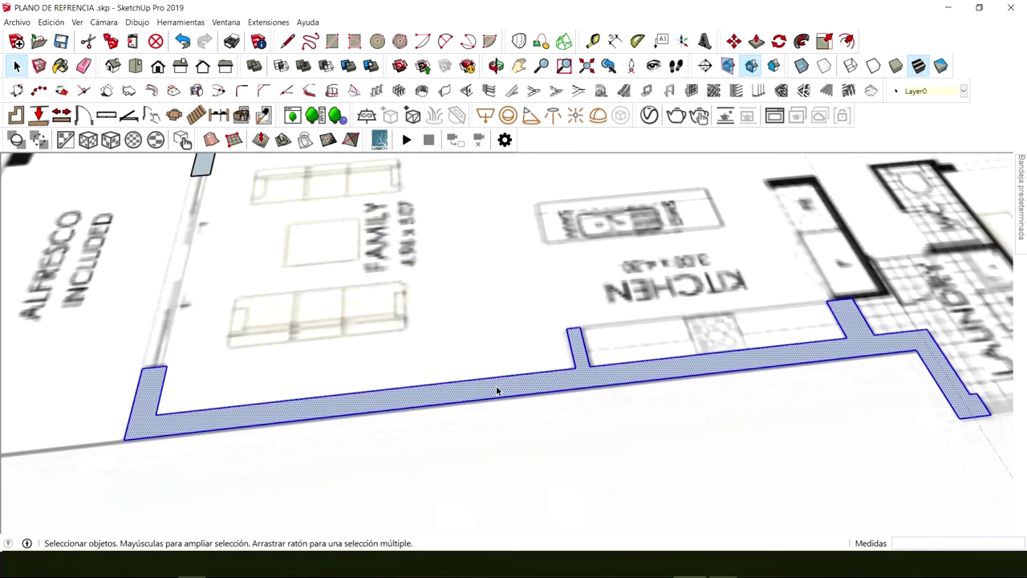
pyautogui.rightClick(497, 390)
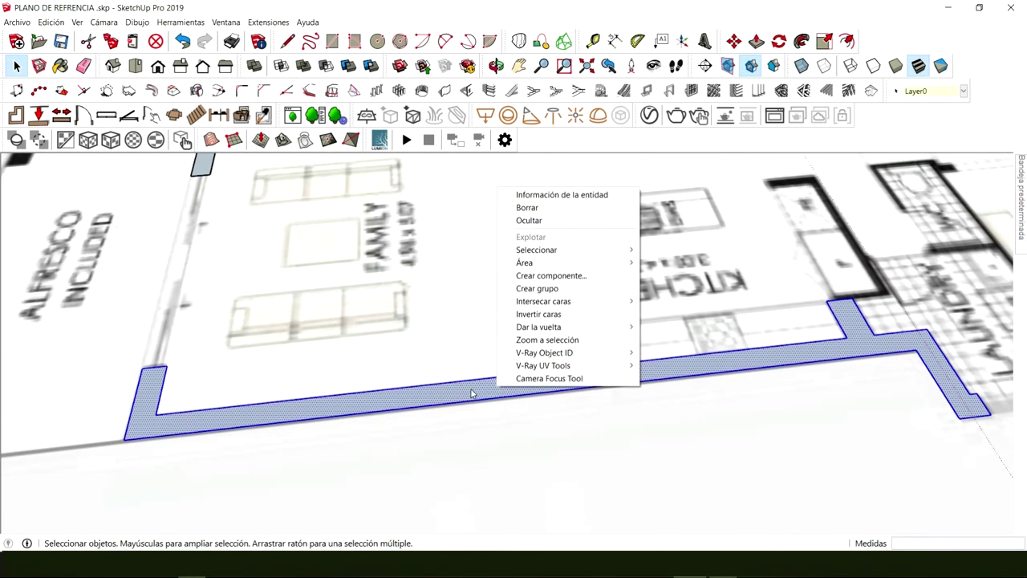
pyautogui.click(568, 294)
pyautogui.moveTo(554, 348); pyautogui.dragTo(198, 360, button='middle')
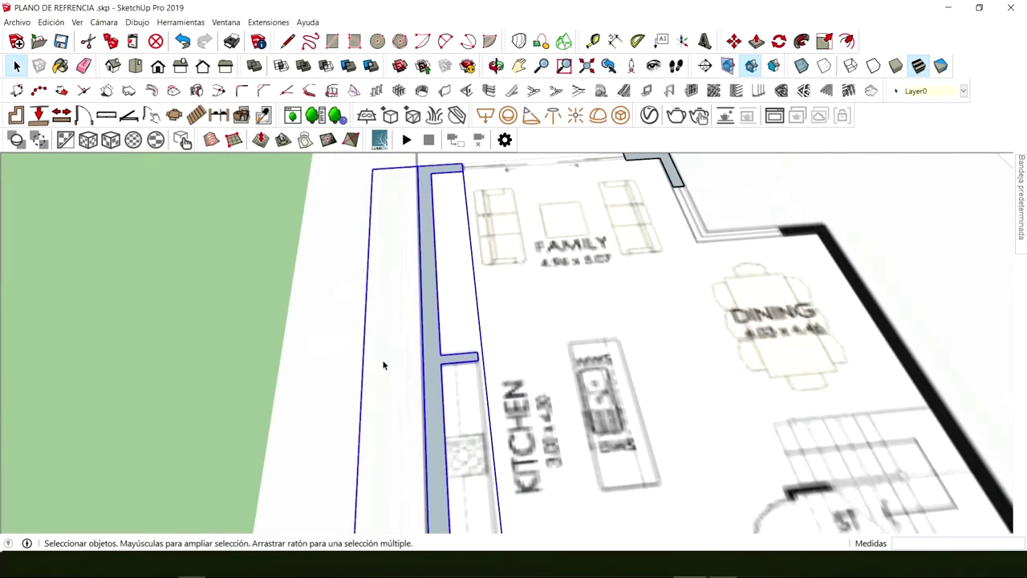
pyautogui.moveTo(384, 365); pyautogui.dragTo(526, 330, button='middle')
pyautogui.click(500, 456)
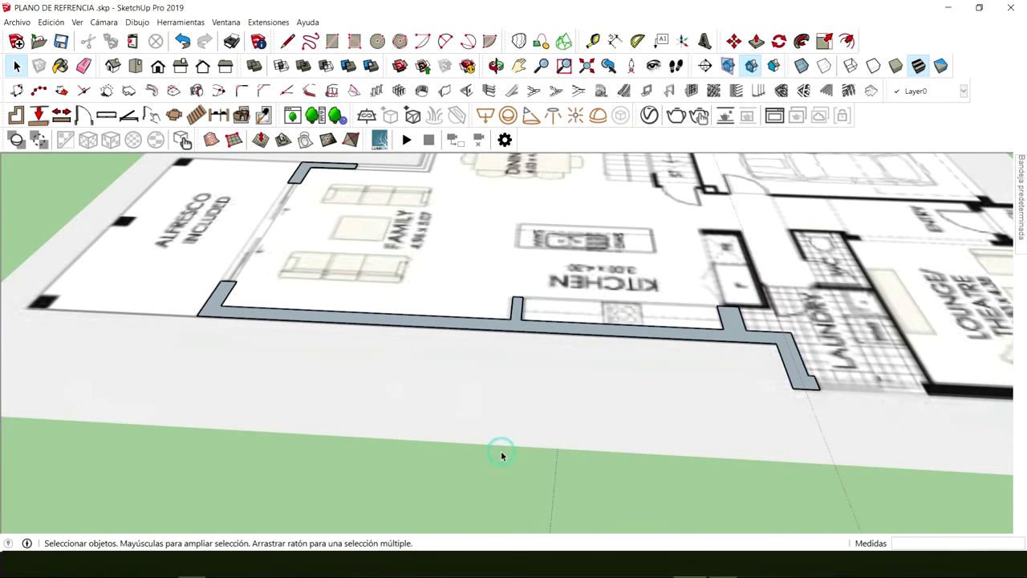
# Copy the long wall group and paste it on the open ground outside the plan image
pyautogui.moveTo(653, 382); pyautogui.dragTo(508, 308, button='middle')
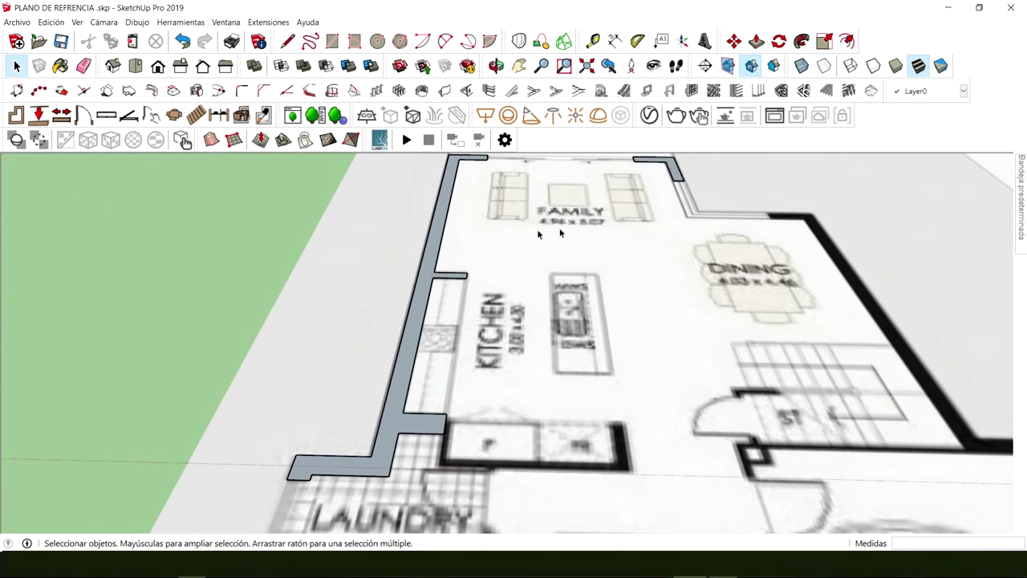
pyautogui.moveTo(539, 234); pyautogui.dragTo(507, 357, button='middle')
pyautogui.click(433, 348)
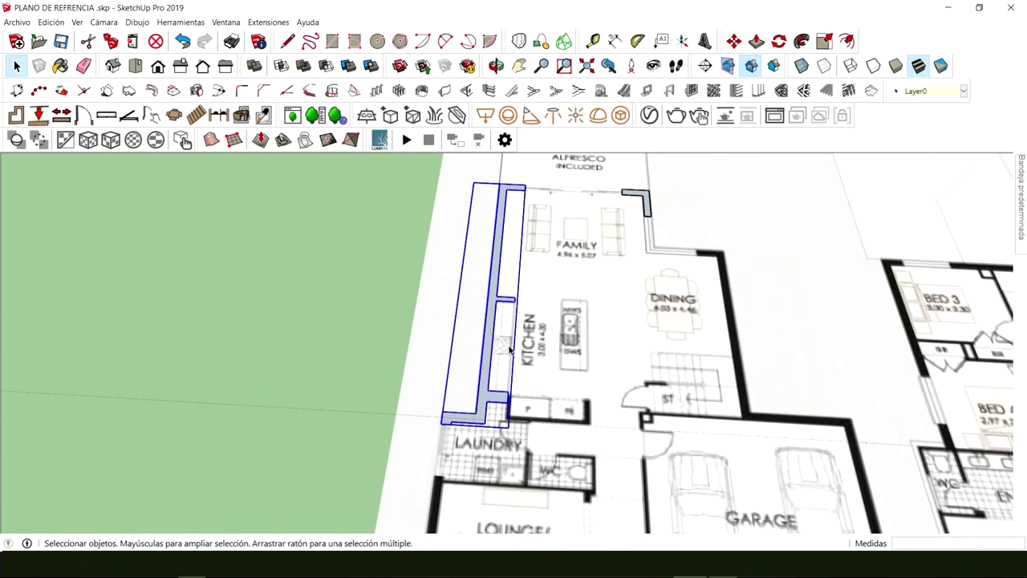
pyautogui.hotkey('ctrl', 'v')
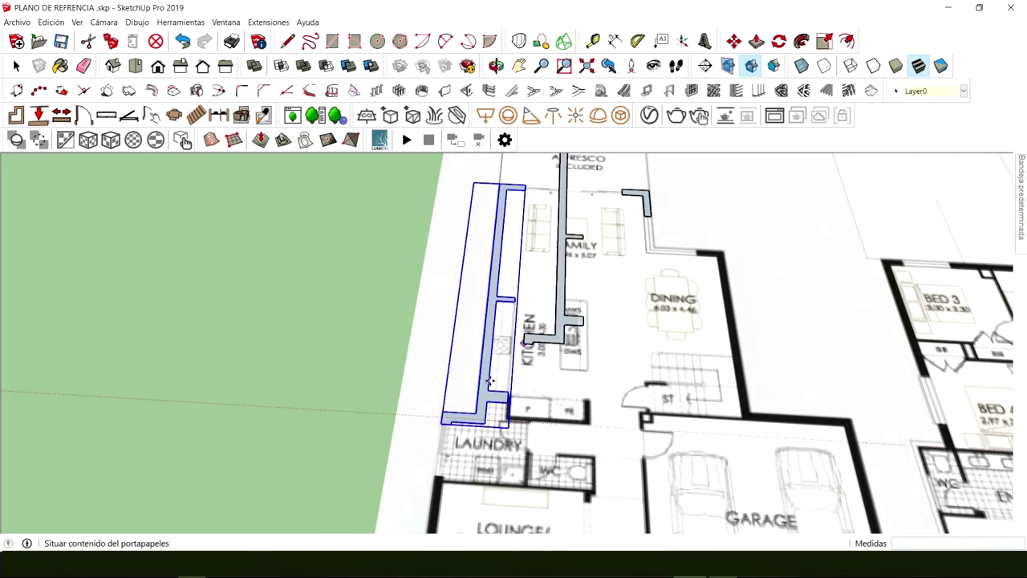
pyautogui.click(257, 403)
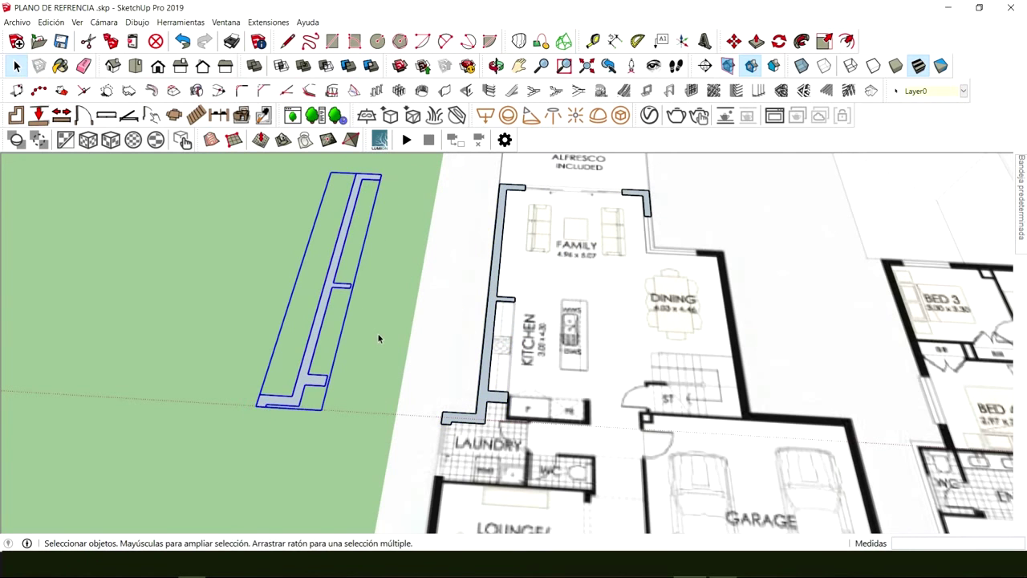
# Copy the small L-shaped corner wall's face with its edges and paste it next to the copied long wall
pyautogui.moveTo(380, 337); pyautogui.dragTo(418, 353, button='middle')
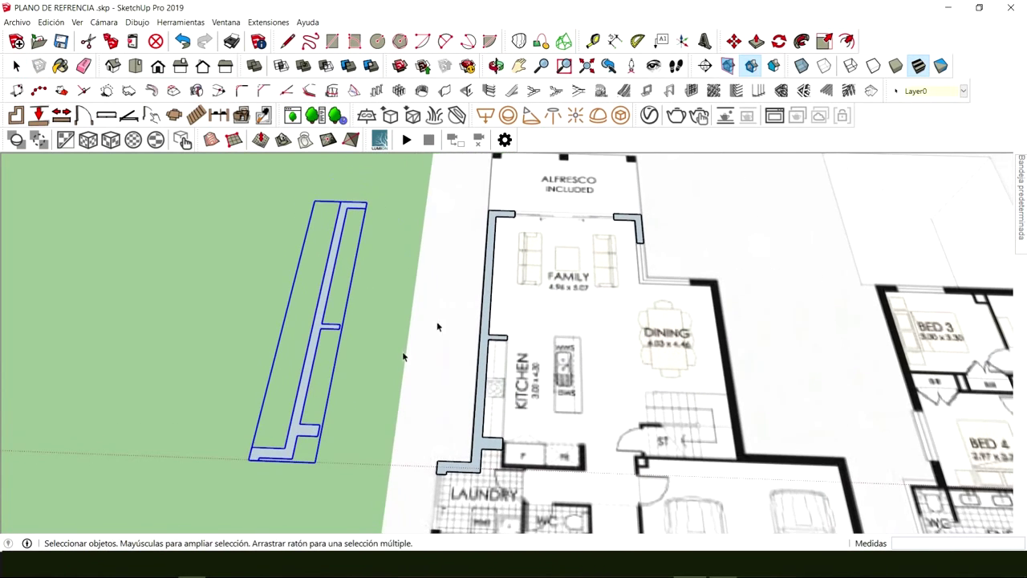
pyautogui.click(637, 228)
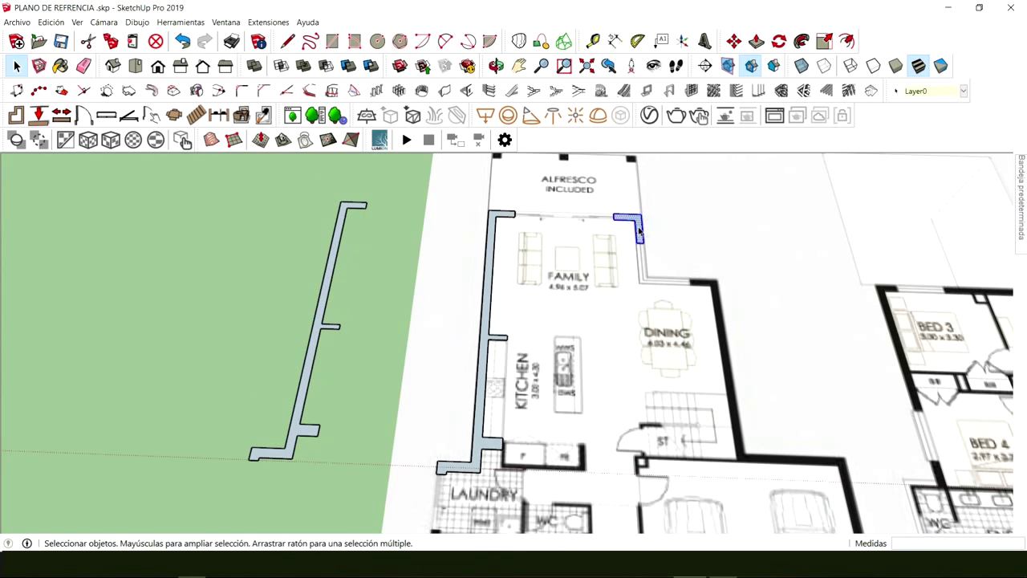
pyautogui.press('m')
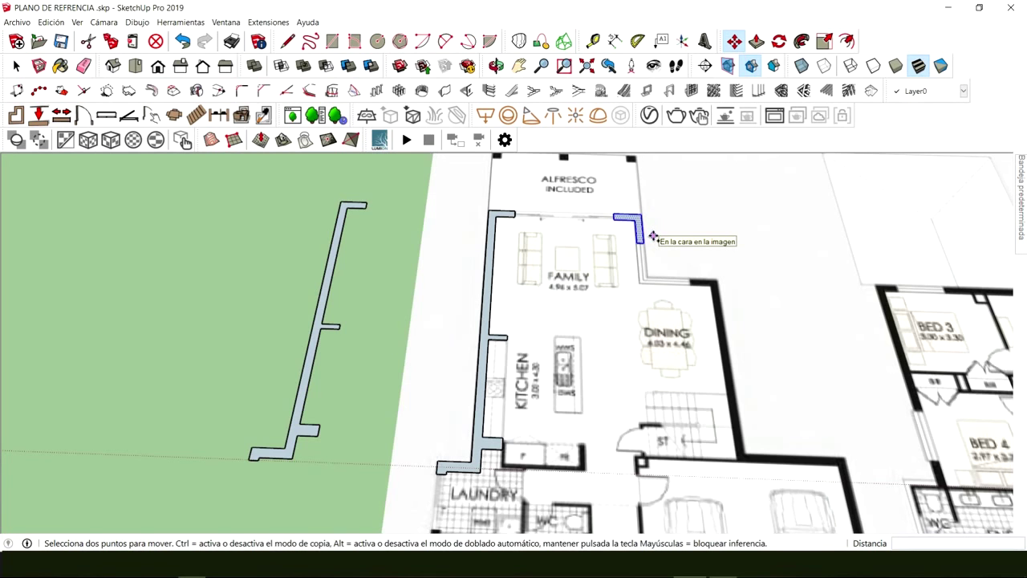
pyautogui.hotkey('ctrl', 'v')
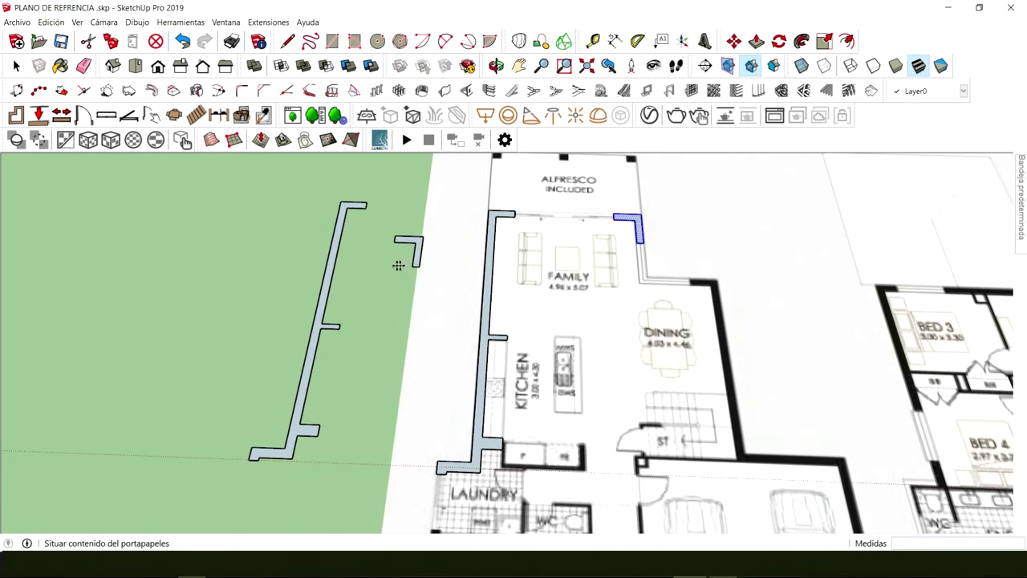
pyautogui.moveTo(398, 265); pyautogui.dragTo(513, 299, button='middle')
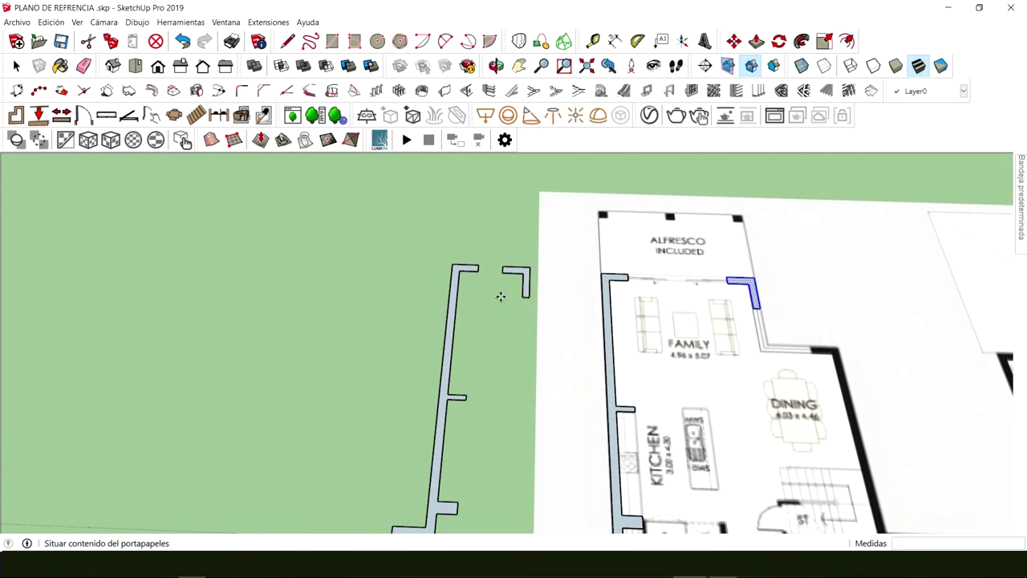
pyautogui.click(501, 297)
# Explode the copied long wall group on the open ground and deselect its geometry
pyautogui.scroll(3, 490, 285)
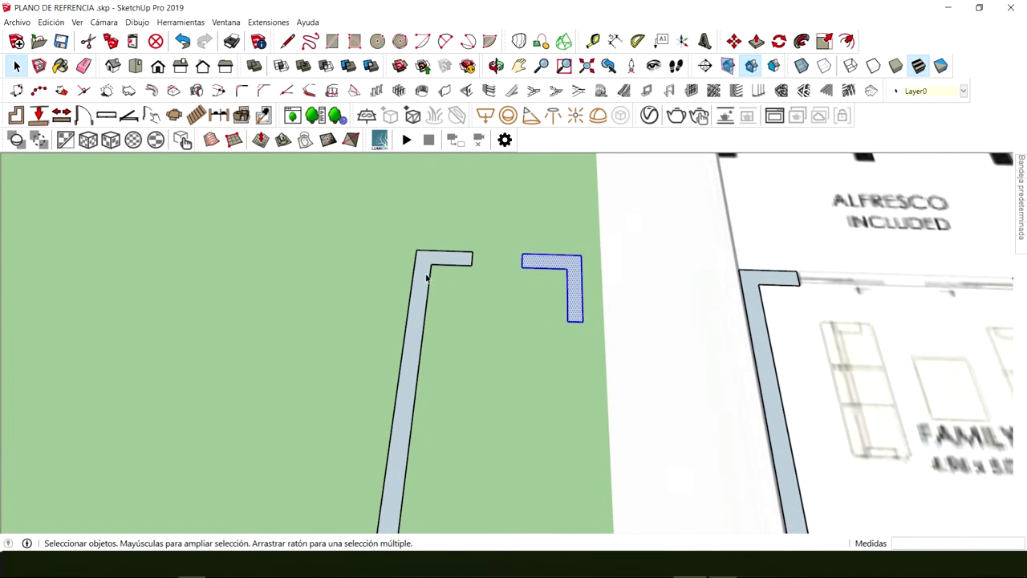
pyautogui.click(427, 276)
pyautogui.scroll(3, 421, 299)
pyautogui.rightClick(421, 288)
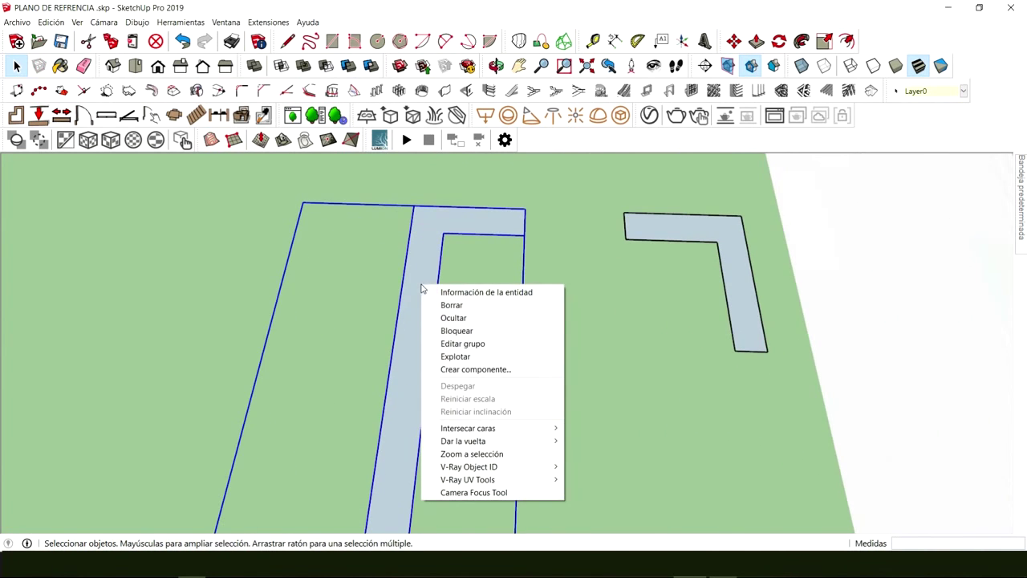
pyautogui.click(458, 356)
pyautogui.moveTo(458, 310); pyautogui.dragTo(626, 362, button='middle')
pyautogui.click(688, 412)
# Extrude the copied long wall's face on the open ground 2 m upward with Push/Pull
pyautogui.moveTo(493, 406); pyautogui.dragTo(525, 473, button='middle')
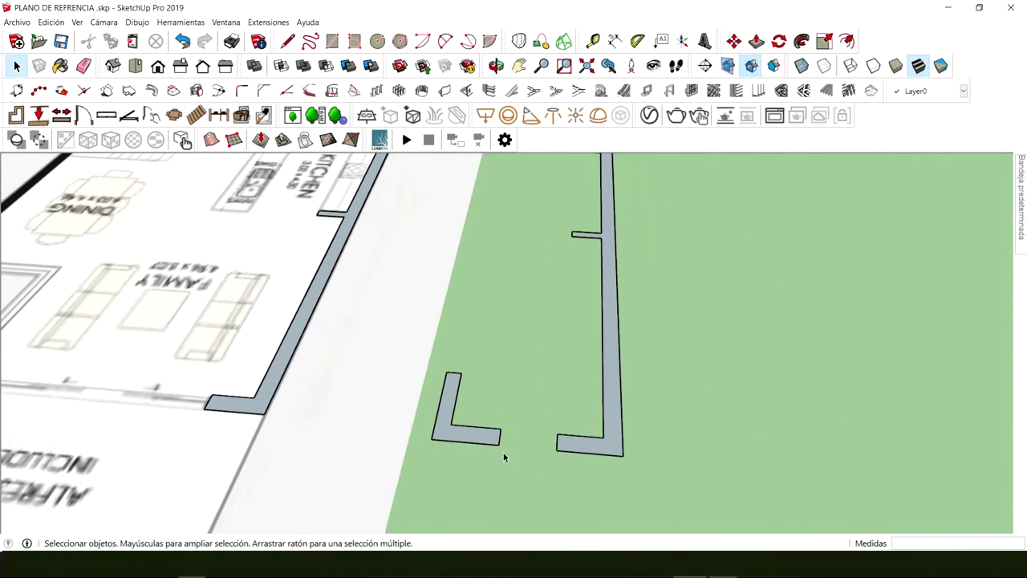
pyautogui.scroll(1, 560, 447)
pyautogui.click(603, 452)
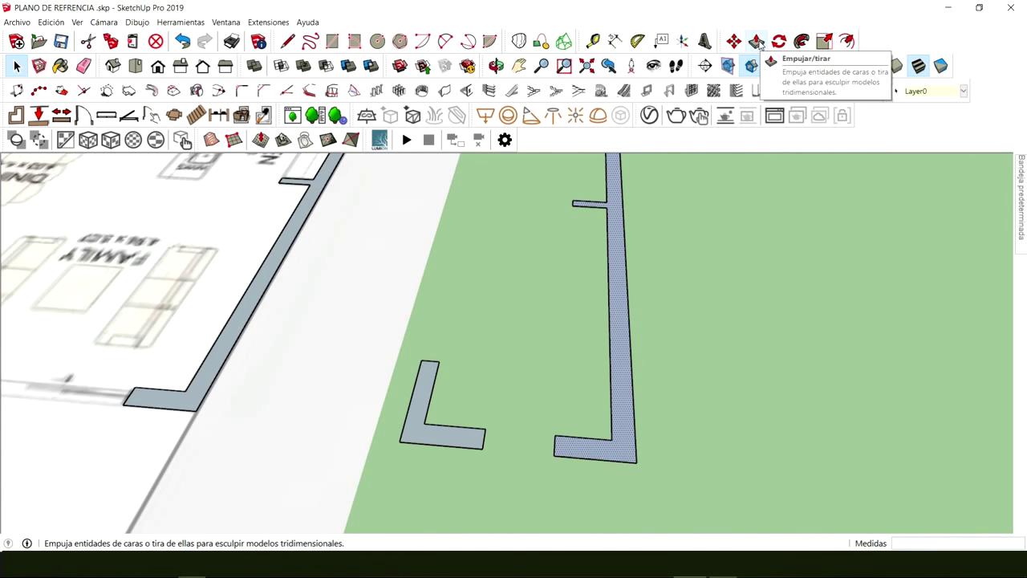
pyautogui.click(757, 42)
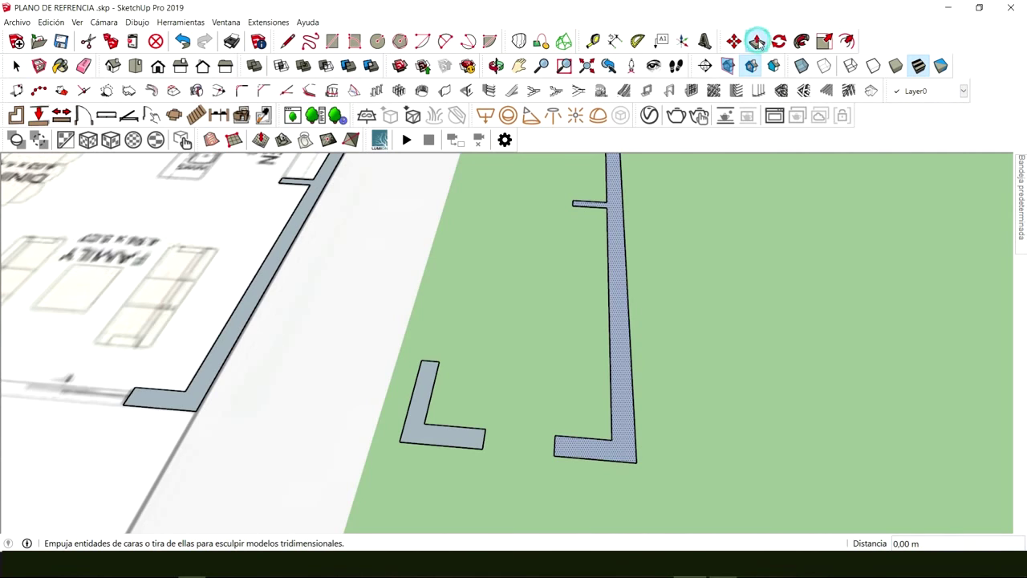
pyautogui.click(625, 380)
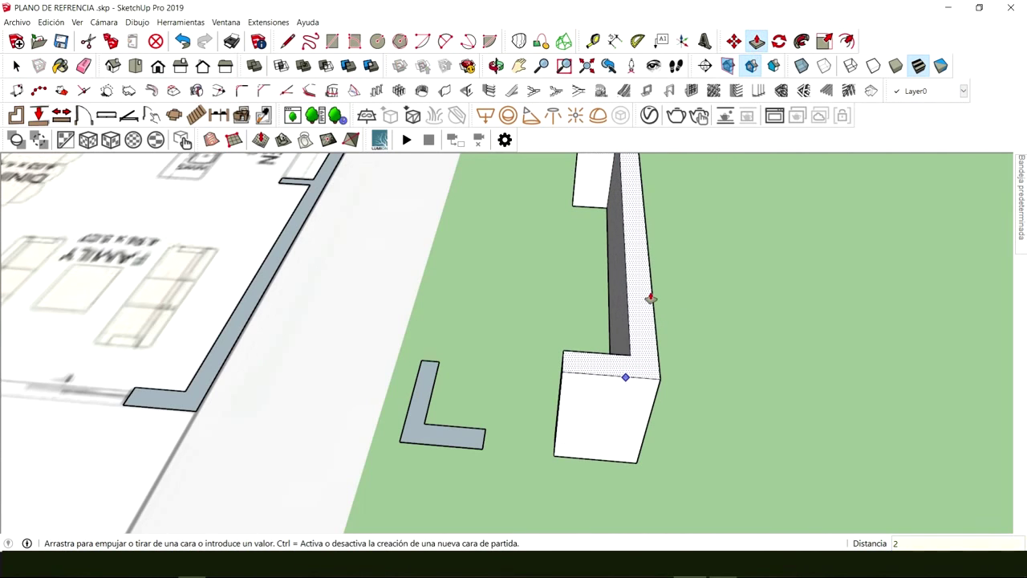
pyautogui.write('2')
pyautogui.press('Return')
pyautogui.press('space')
# Extrude the small L-shaped wall's face beside the long wall about 1 m upward with Push/Pull
pyautogui.moveTo(511, 415); pyautogui.dragTo(458, 477, button='middle')
pyautogui.moveTo(348, 481); pyautogui.dragTo(425, 429, button='middle')
pyautogui.click(438, 436)
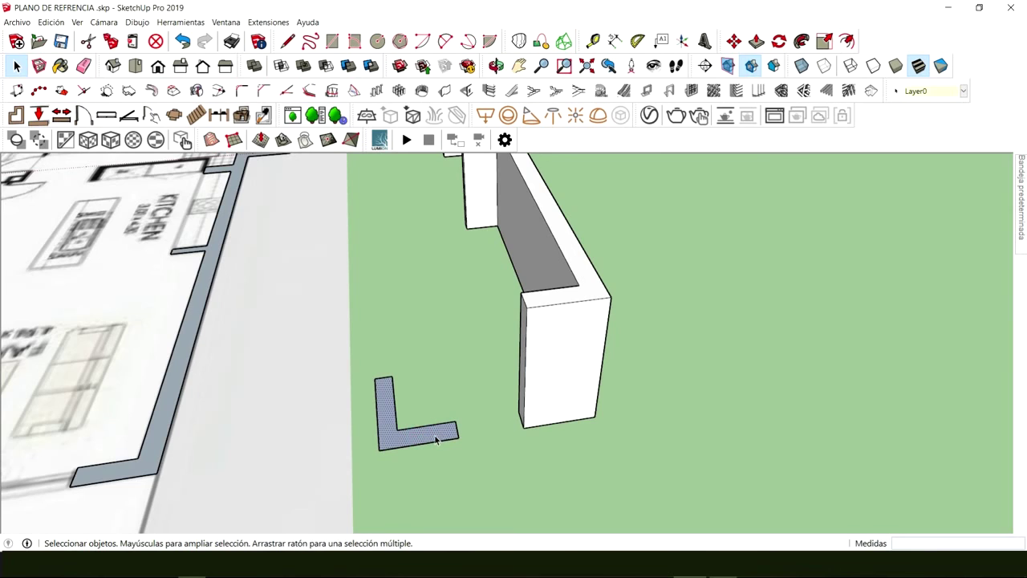
pyautogui.press('p')
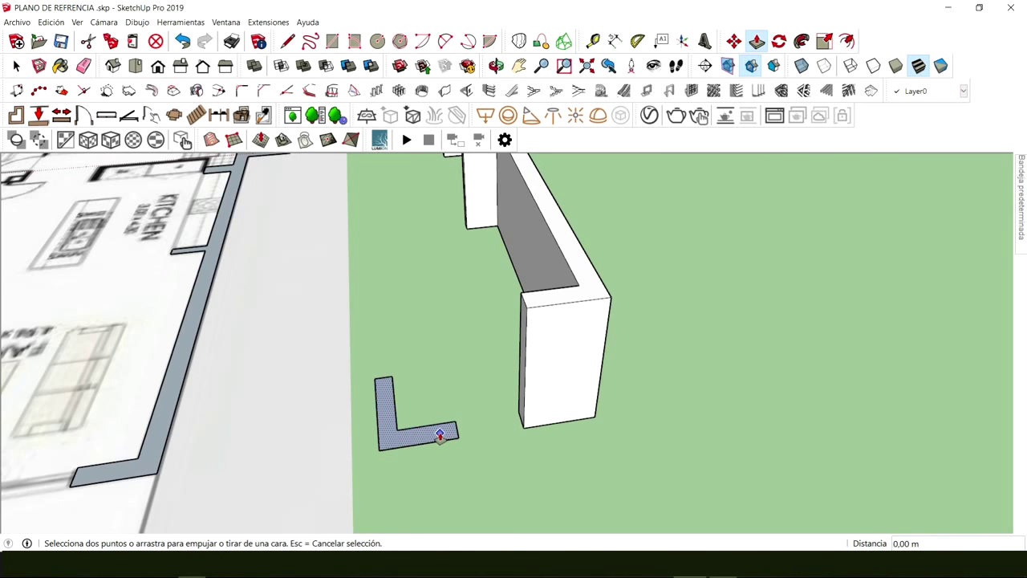
pyautogui.click(439, 434)
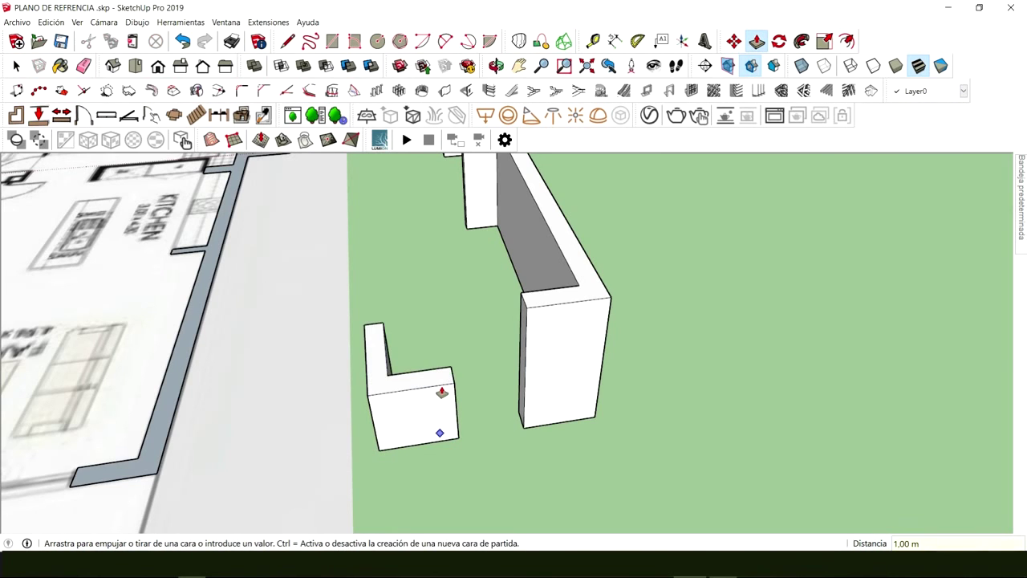
pyautogui.press('space')
# Select the whole ungrouped small L-shaped wall and move it about 0.87 m so its lower corner meets the long wall's end corner
pyautogui.moveTo(466, 403); pyautogui.dragTo(473, 369, button='middle')
pyautogui.click(479, 358)
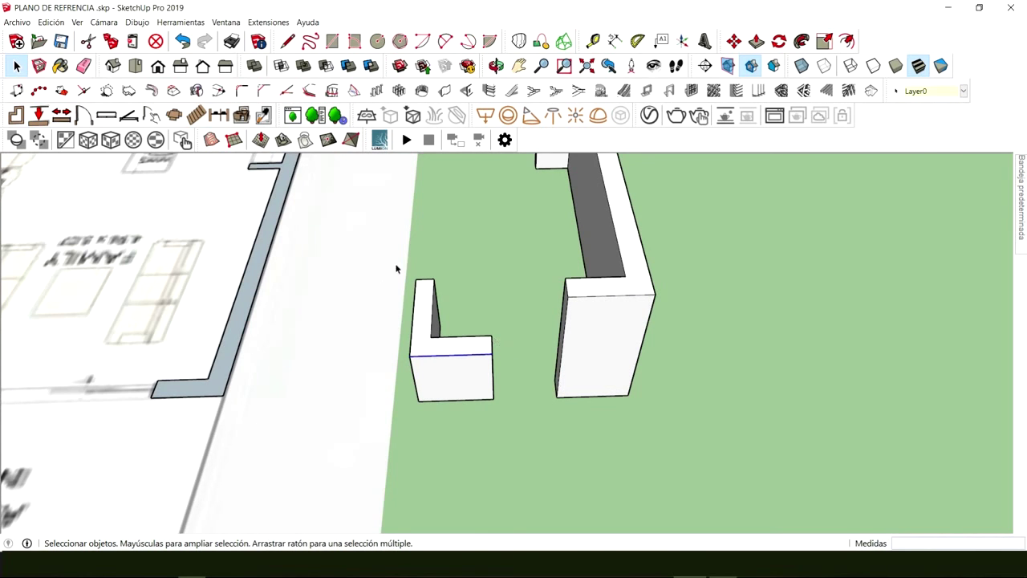
pyautogui.moveTo(380, 241); pyautogui.dragTo(523, 434)
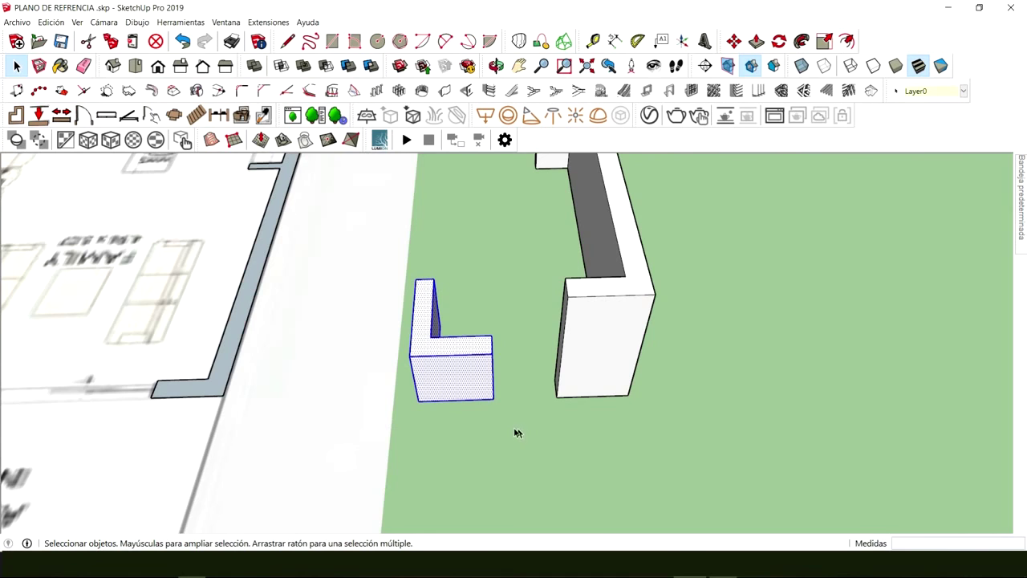
pyautogui.press('m')
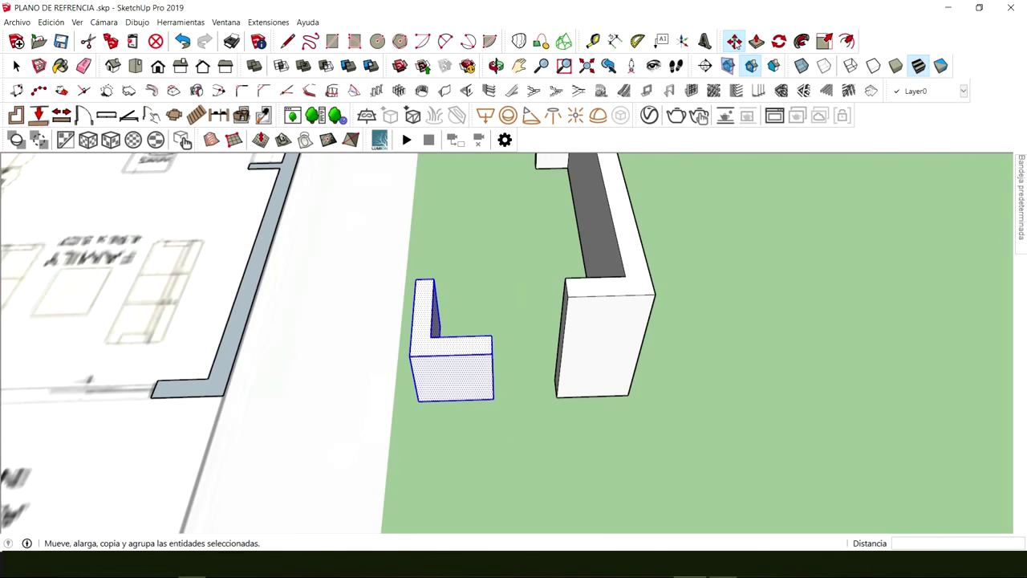
pyautogui.click(494, 398)
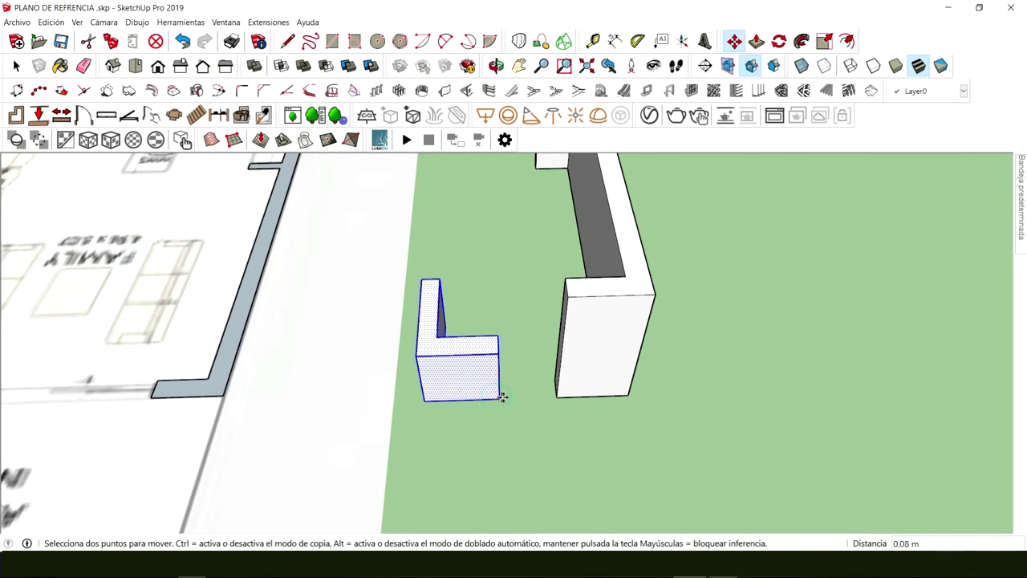
pyautogui.click(557, 397)
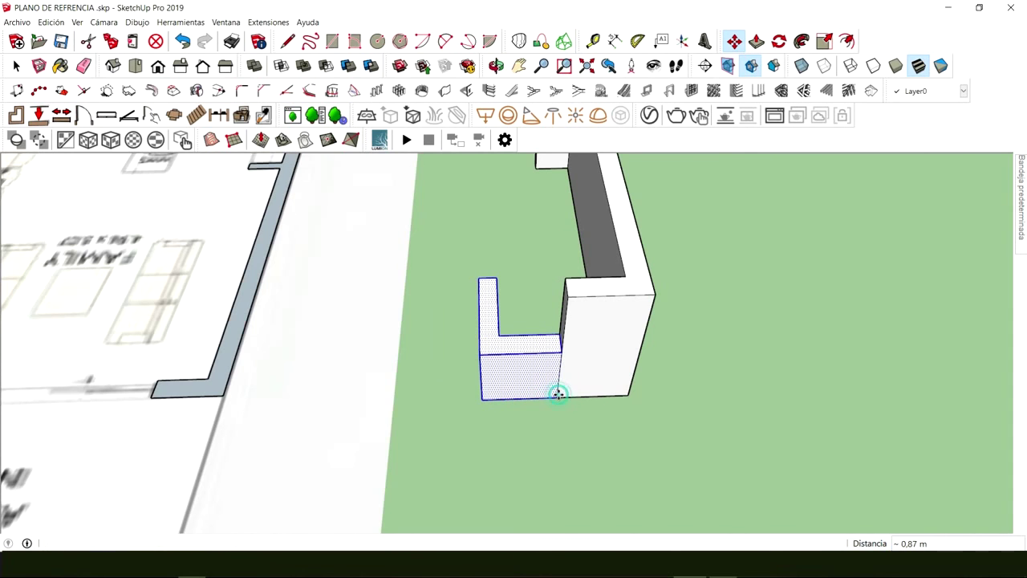
pyautogui.press('space')
# Try to move the small wall about 1.67 m away from the long wall, and undo both moves of the small wall
pyautogui.moveTo(509, 399); pyautogui.dragTo(530, 405, button='middle')
pyautogui.scroll(-5, 561, 393)
pyautogui.scroll(5, 522, 406)
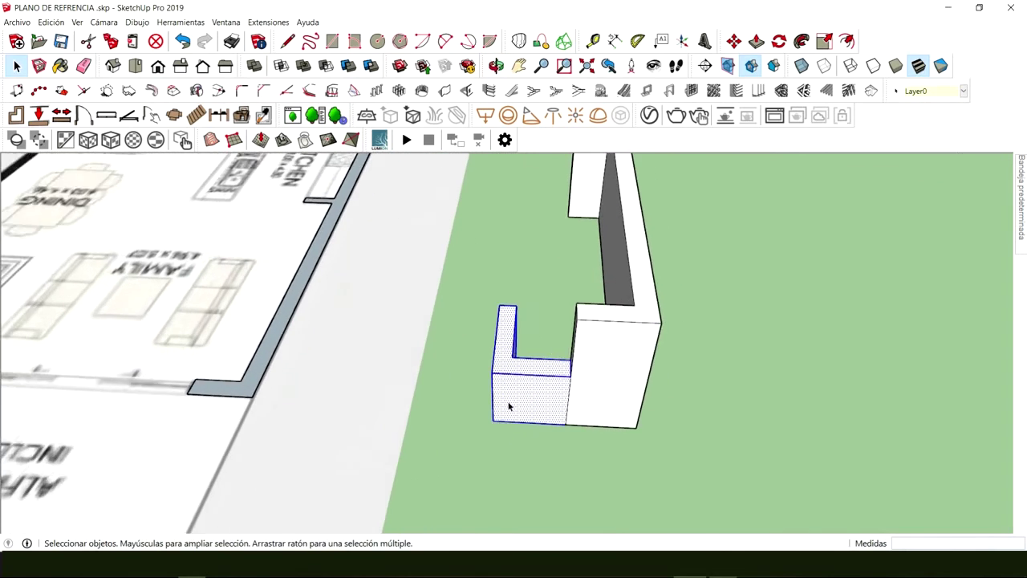
pyautogui.press('m')
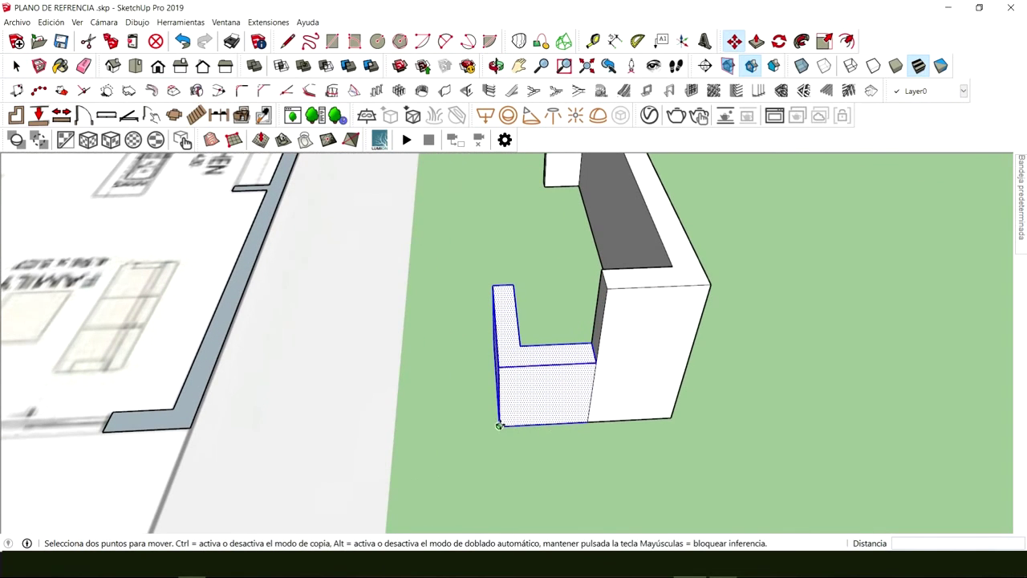
pyautogui.click(498, 425)
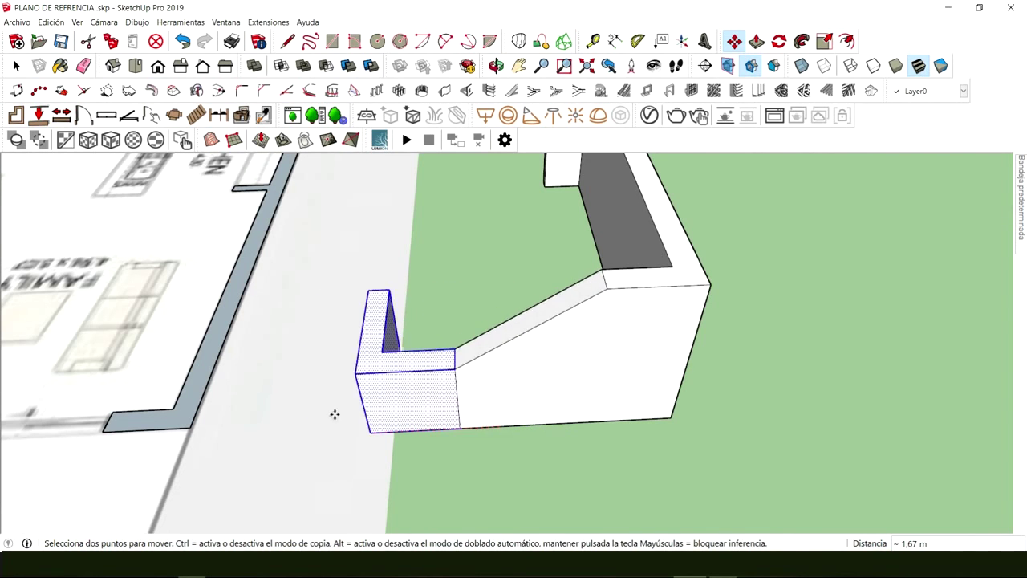
pyautogui.press('space')
pyautogui.moveTo(477, 414); pyautogui.dragTo(505, 395, button='middle')
pyautogui.hotkey('ctrl', 'z')
pyautogui.scroll(2, 509, 394)
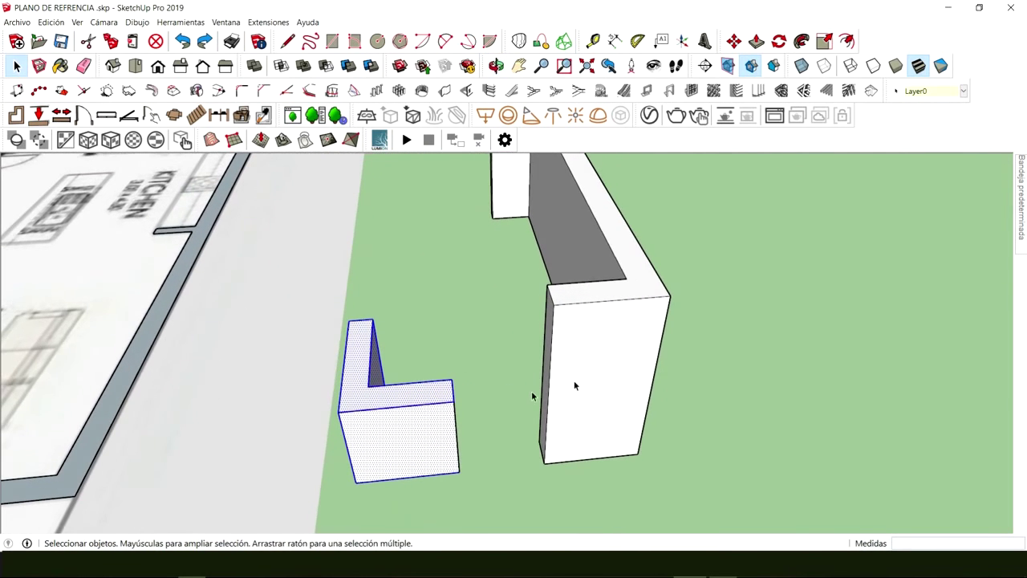
# Make the extruded small L-shaped wall one group and the extruded long wall another group
pyautogui.click(404, 427)
pyautogui.click(404, 426)
pyautogui.rightClick(405, 427)
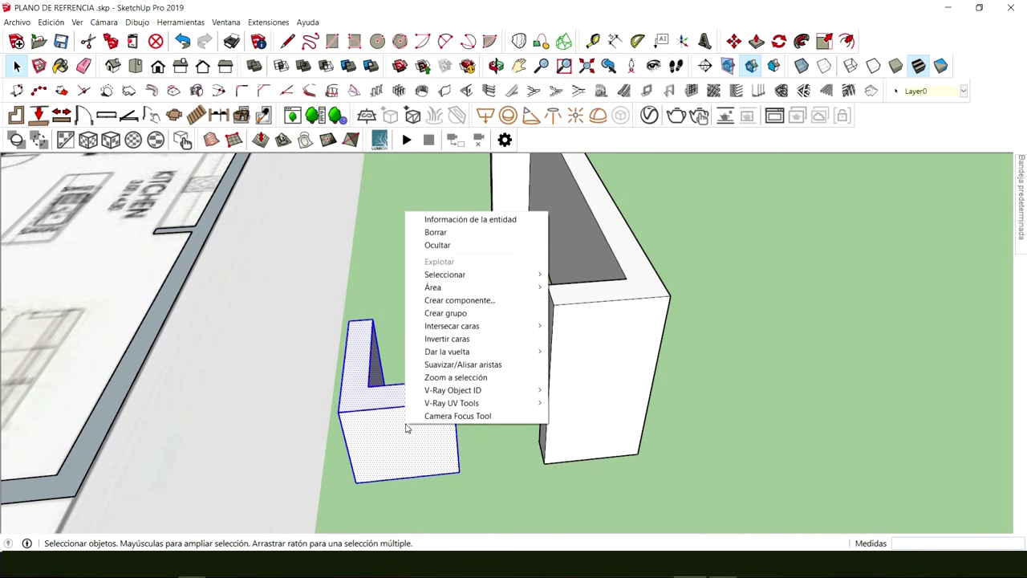
pyautogui.click(471, 312)
pyautogui.moveTo(461, 317); pyautogui.dragTo(565, 405, button='middle')
pyautogui.tripleClick(587, 357)
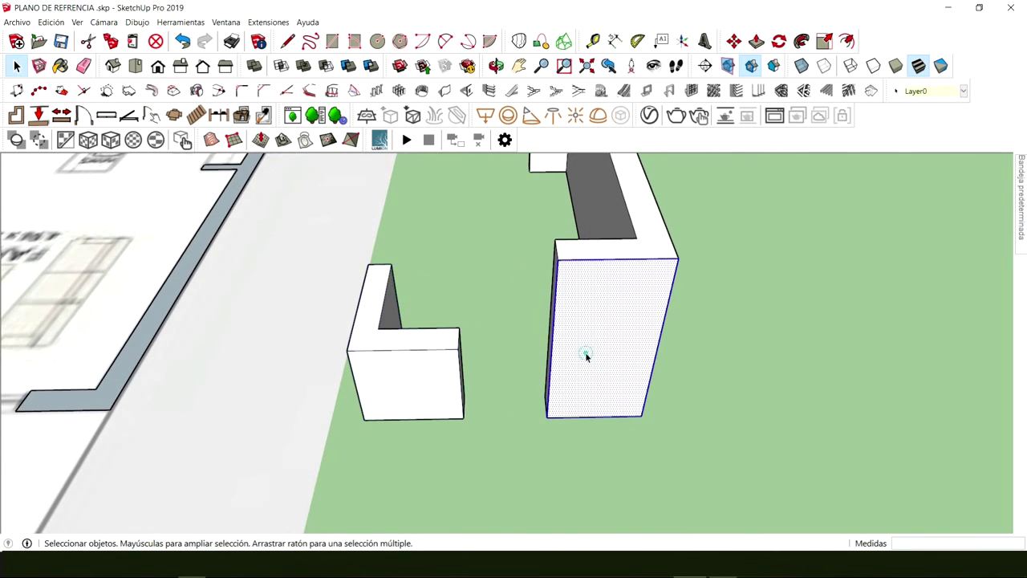
pyautogui.rightClick(587, 354)
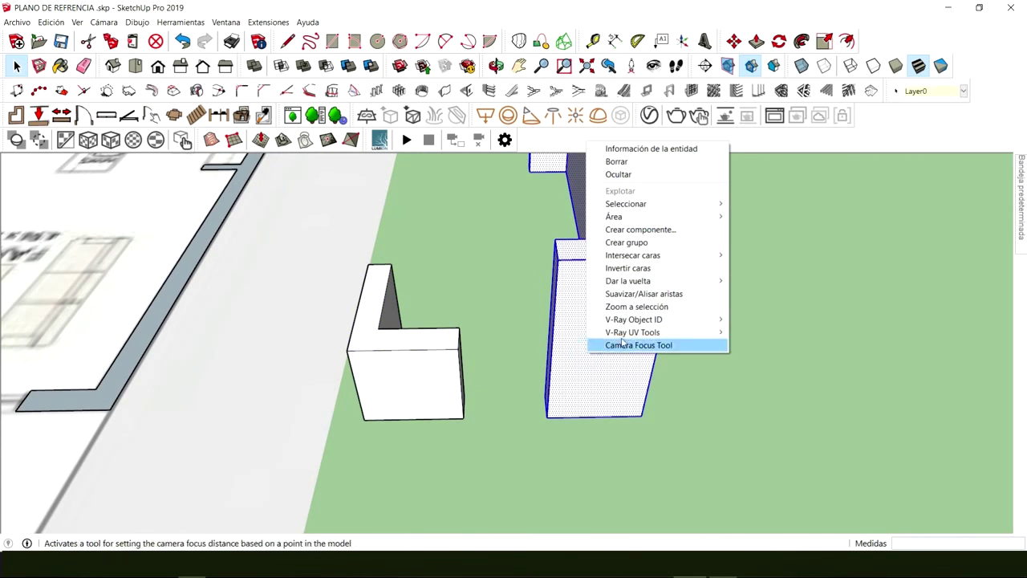
pyautogui.click(623, 245)
# Move the small L-shaped wall group so its lower corner meets the long wall's lower end corner
pyautogui.click(411, 388)
pyautogui.press('m')
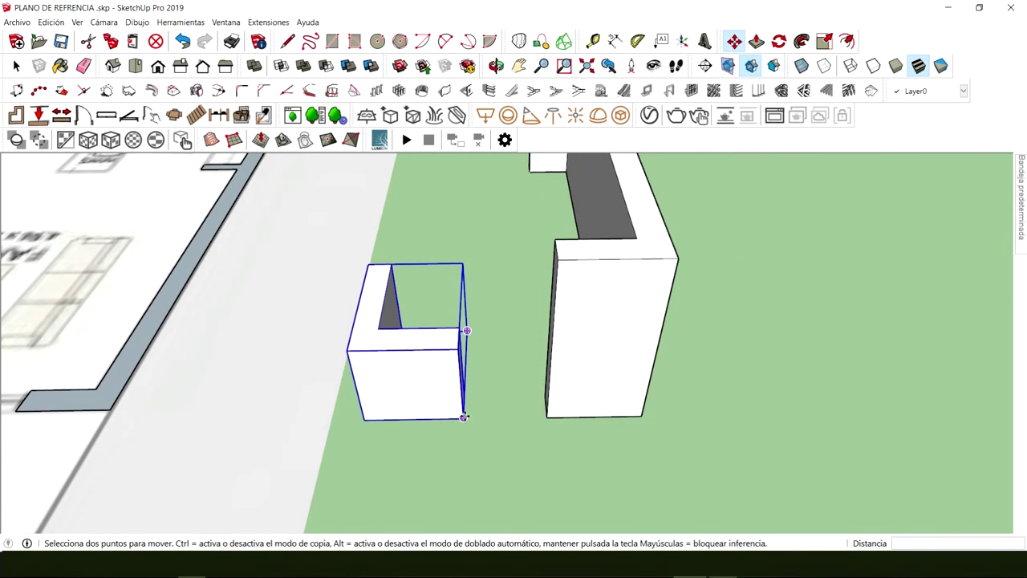
pyautogui.click(463, 417)
pyautogui.click(549, 415)
pyautogui.press('space')
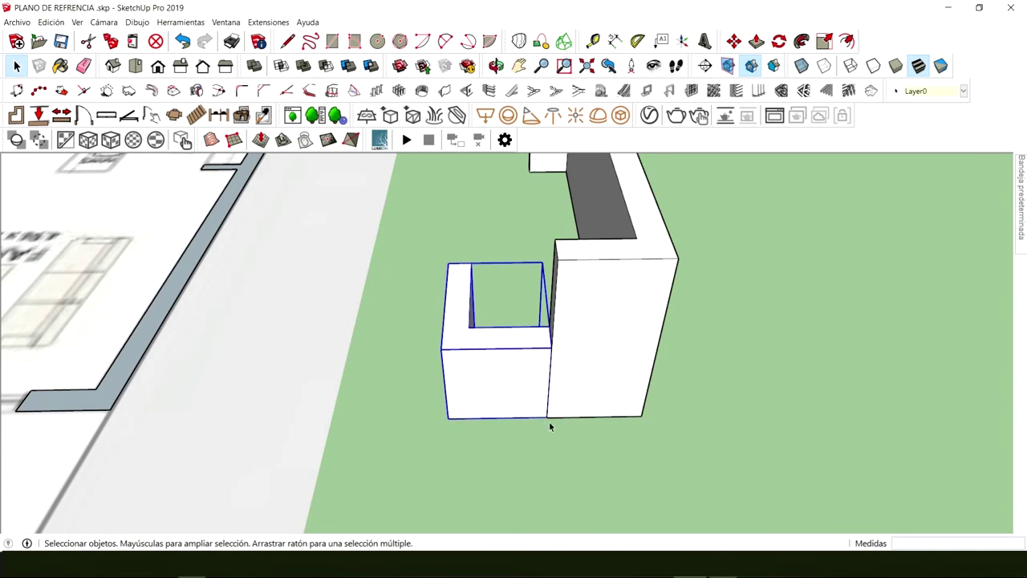
# Move the small wall group away from the long wall and back against the same end corner
pyautogui.press('m')
pyautogui.click(550, 418)
pyautogui.click(439, 415)
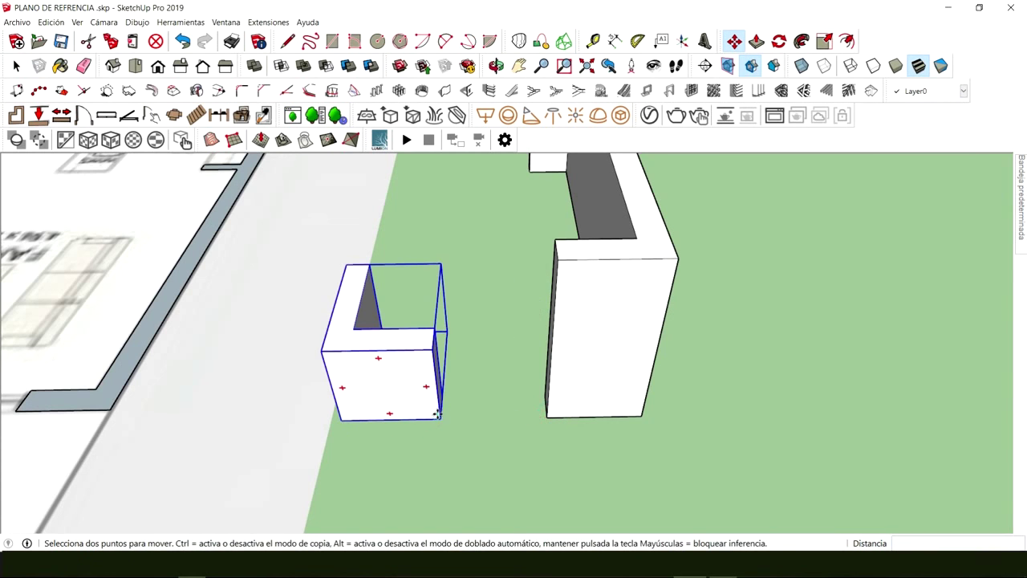
pyautogui.click(439, 415)
pyautogui.click(550, 415)
pyautogui.press('space')
# Examine the joined wall groups and the flat traced walls on the floor plan from several angles
pyautogui.scroll(-2, 462, 418)
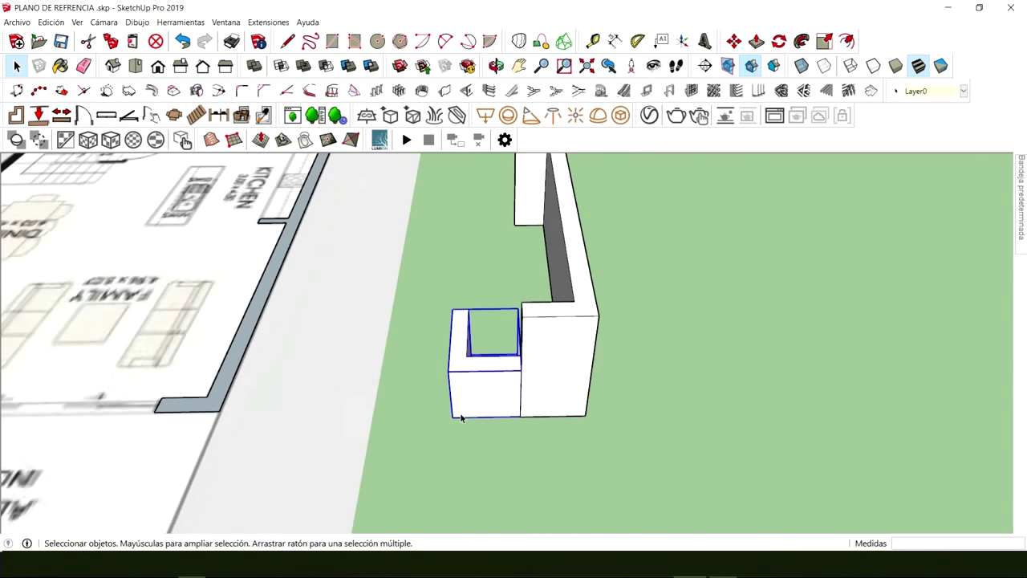
pyautogui.scroll(-3, 462, 417)
pyautogui.moveTo(408, 386); pyautogui.dragTo(276, 323, button='middle')
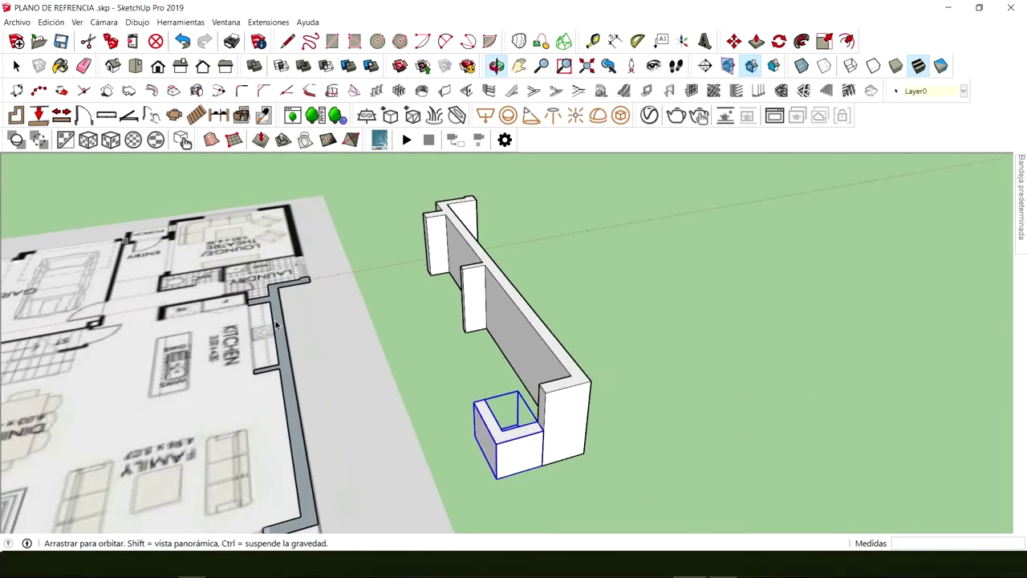
pyautogui.scroll(2, 457, 419)
pyautogui.scroll(2, 431, 362)
pyautogui.moveTo(430, 362); pyautogui.dragTo(166, 245, button='middle')
pyautogui.moveTo(403, 294); pyautogui.dragTo(464, 367, button='middle')
pyautogui.moveTo(292, 423); pyautogui.dragTo(680, 410, button='middle')
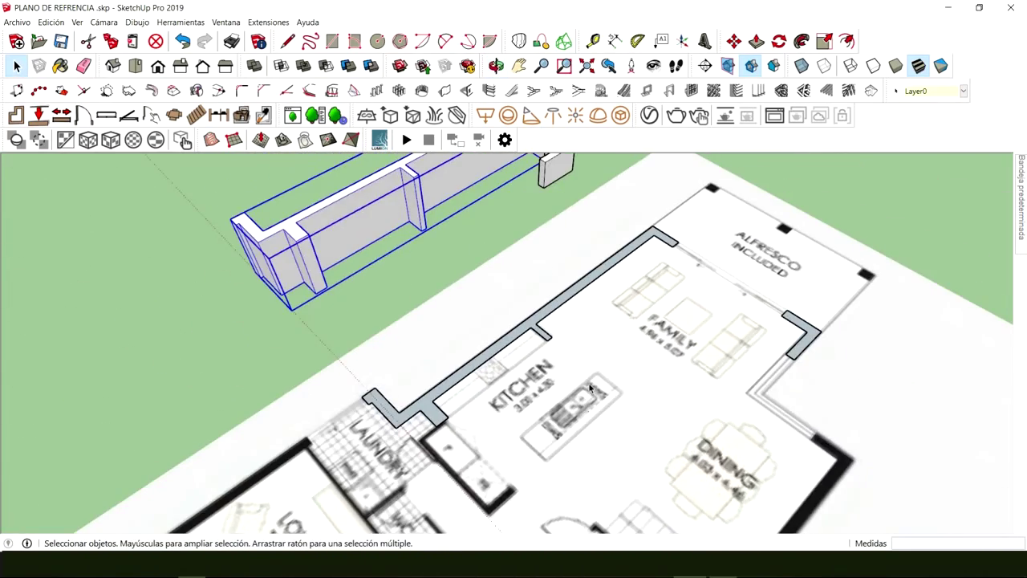
pyautogui.scroll(6, 590, 388)
pyautogui.moveTo(649, 298); pyautogui.dragTo(505, 345, button='middle')
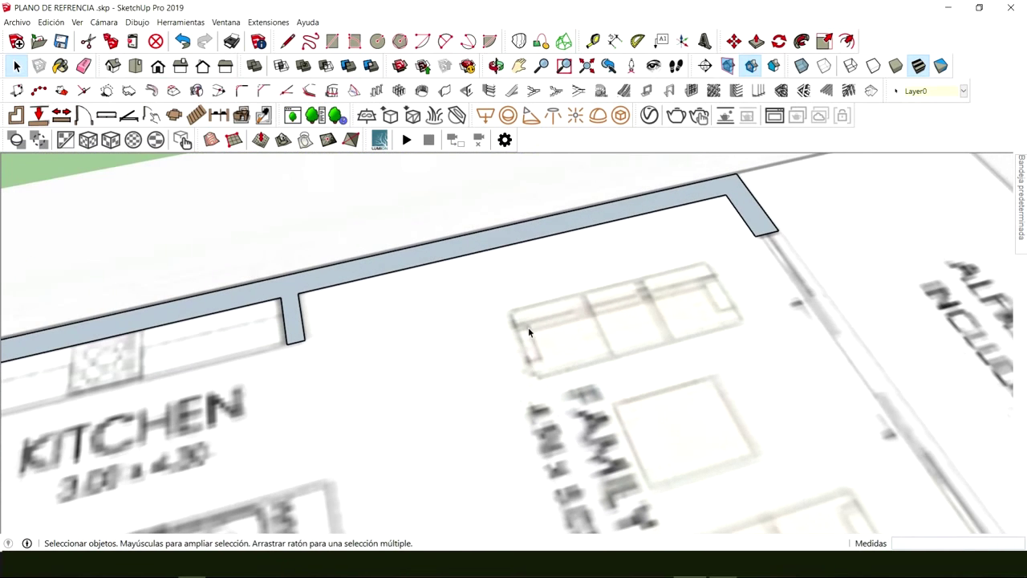
pyautogui.moveTo(567, 363); pyautogui.dragTo(476, 261, button='middle')
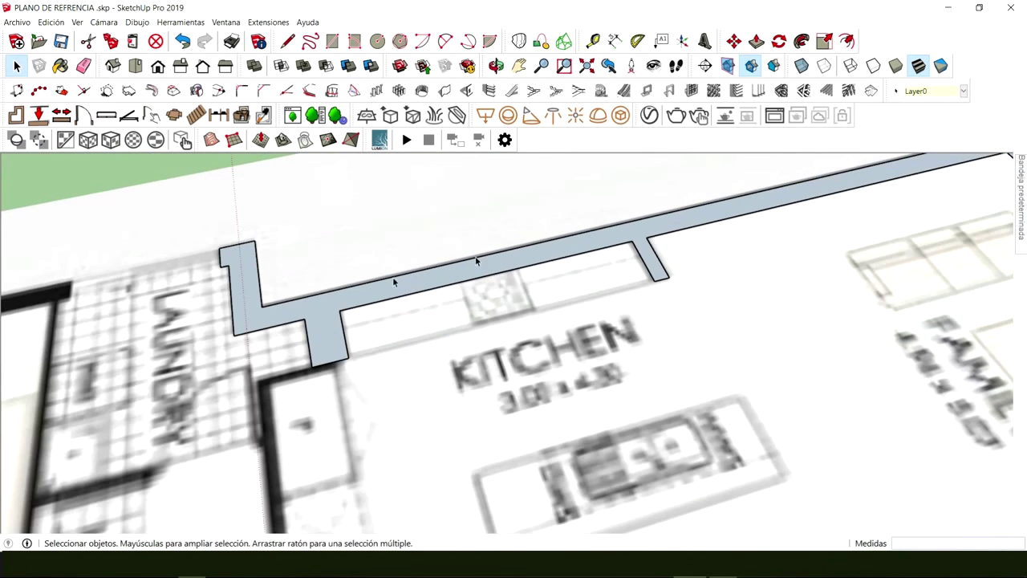
pyautogui.scroll(-3, 550, 392)
pyautogui.moveTo(550, 391); pyautogui.dragTo(413, 383, button='middle')
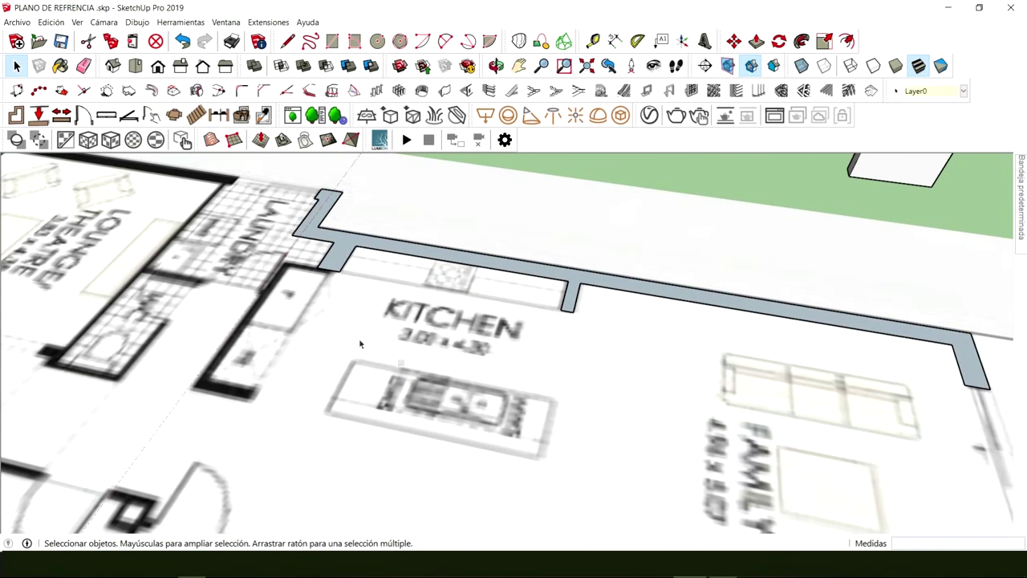
pyautogui.moveTo(359, 338); pyautogui.dragTo(305, 391, button='middle')
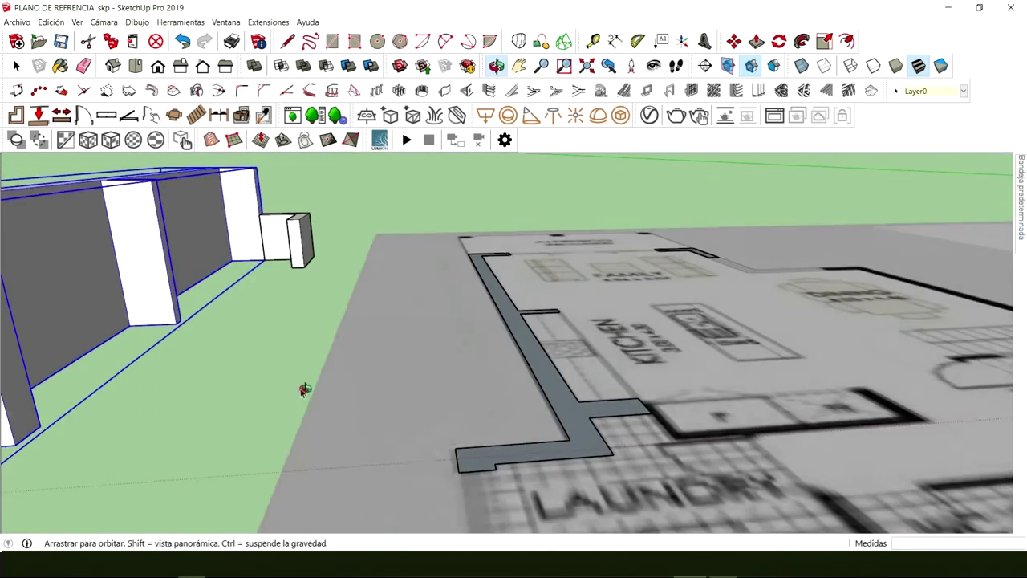
# Open the flat traced long wall group on the plan for editing and leave the group
pyautogui.press('p')
pyautogui.press('space')
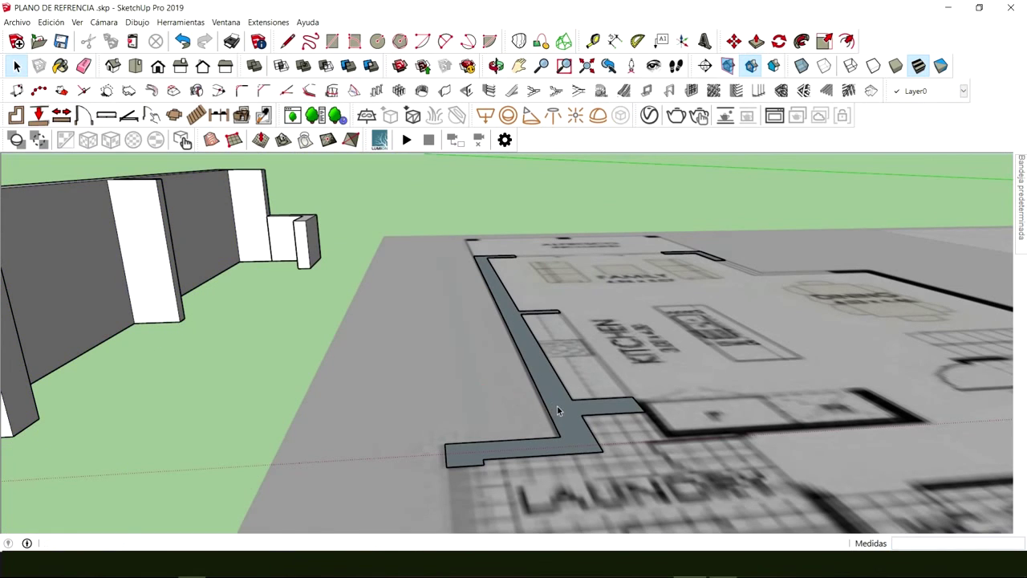
pyautogui.click(560, 410)
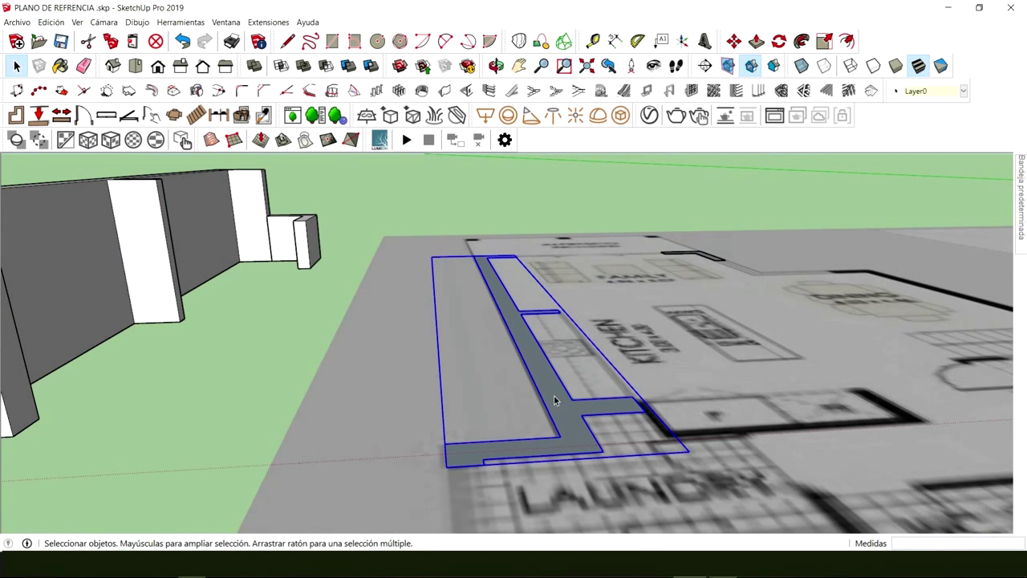
pyautogui.doubleClick(555, 400)
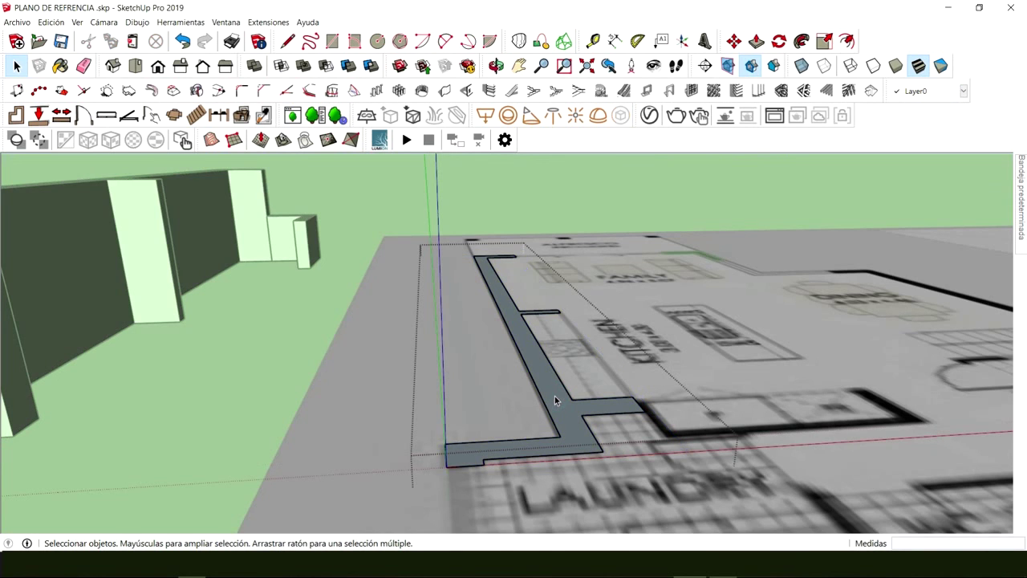
pyautogui.click(252, 345)
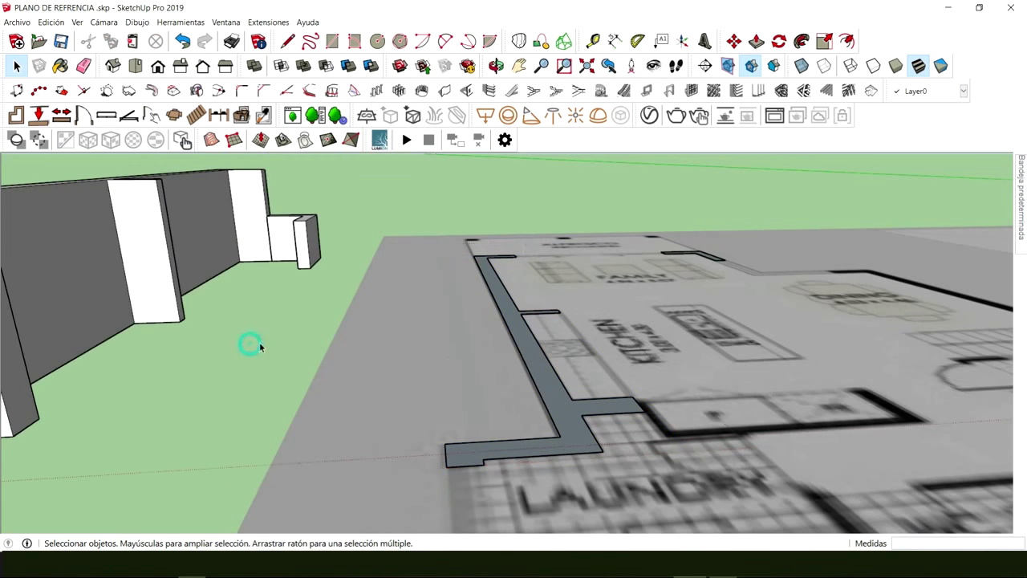
# Enter the flat traced long wall group, examine its outline against the plan, and exit the group
pyautogui.click(539, 370)
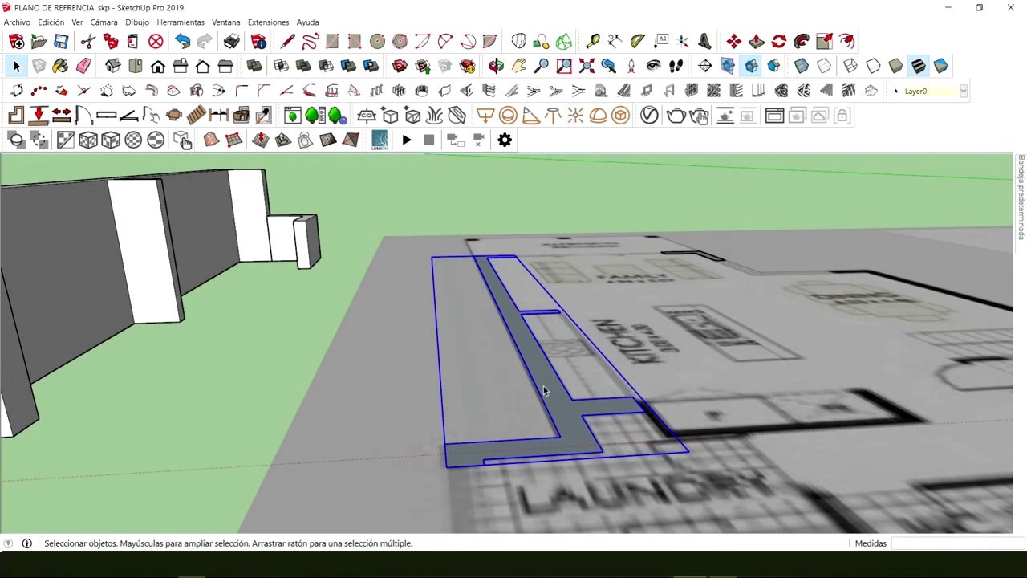
pyautogui.doubleClick(543, 390)
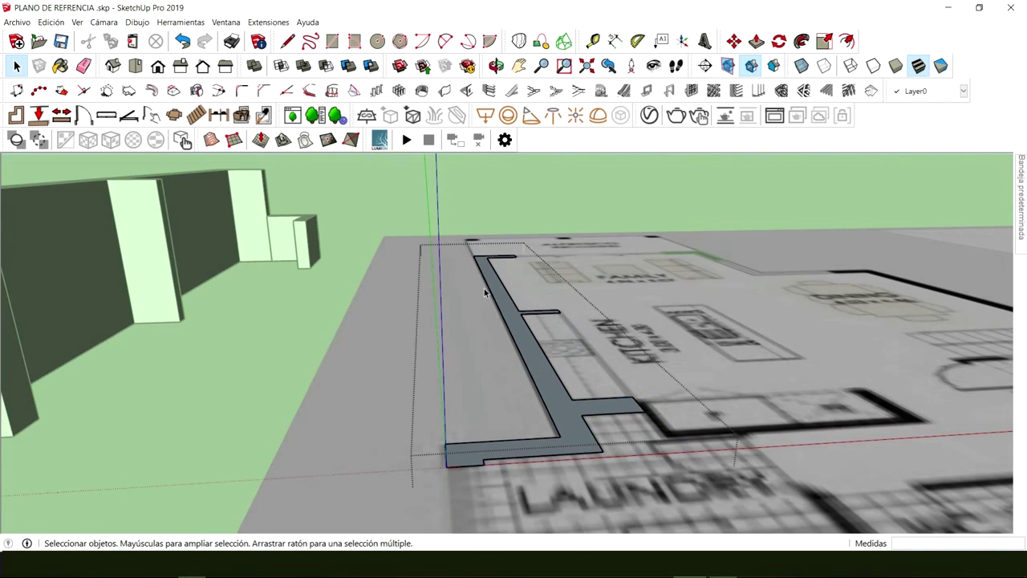
pyautogui.moveTo(484, 288); pyautogui.dragTo(407, 308, button='middle')
pyautogui.moveTo(147, 496); pyautogui.dragTo(393, 405, button='middle')
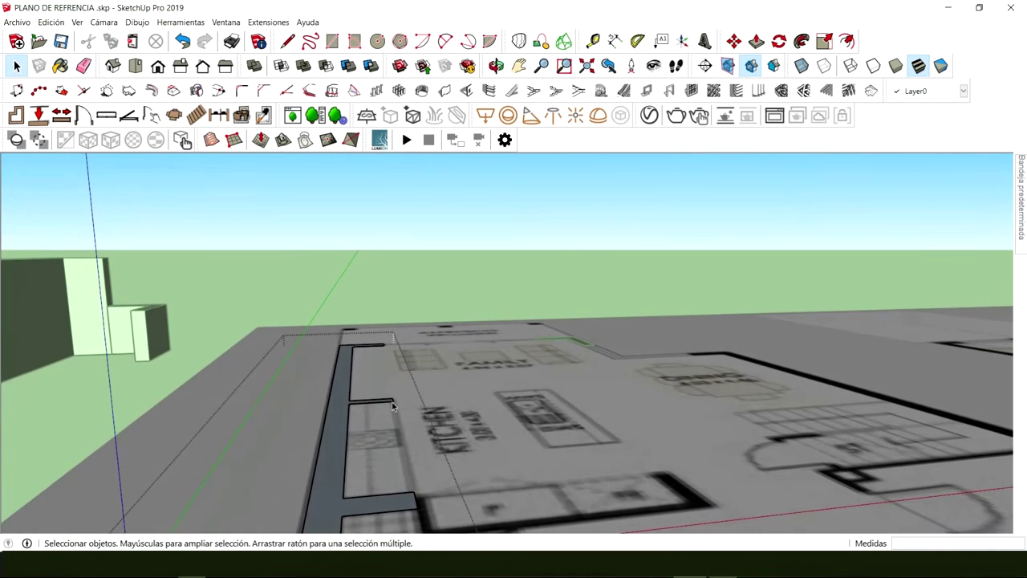
pyautogui.moveTo(353, 454); pyautogui.dragTo(305, 282, button='middle')
pyautogui.click(306, 278)
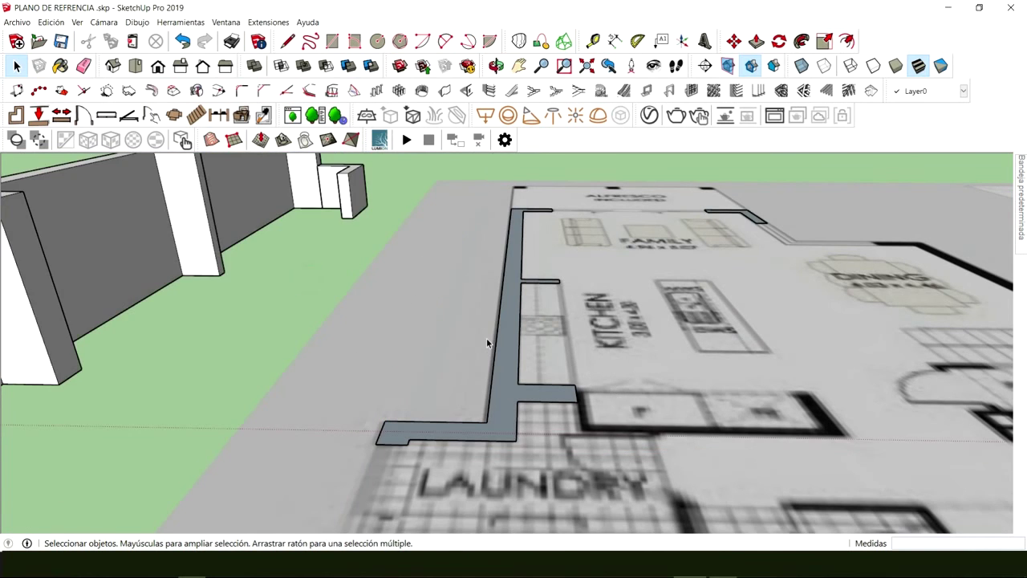
# Extrude the long traced wall face beside the kitchen 2.5 m upward inside its group, and exit the group
pyautogui.moveTo(486, 338)
pyautogui.mouseDown(button='middle')
pyautogui.moveTo(528, 343)
pyautogui.moveTo(530, 382)
pyautogui.mouseUp(button='middle')
pyautogui.doubleClick(527, 375)
pyautogui.scroll(-3, 527, 375)
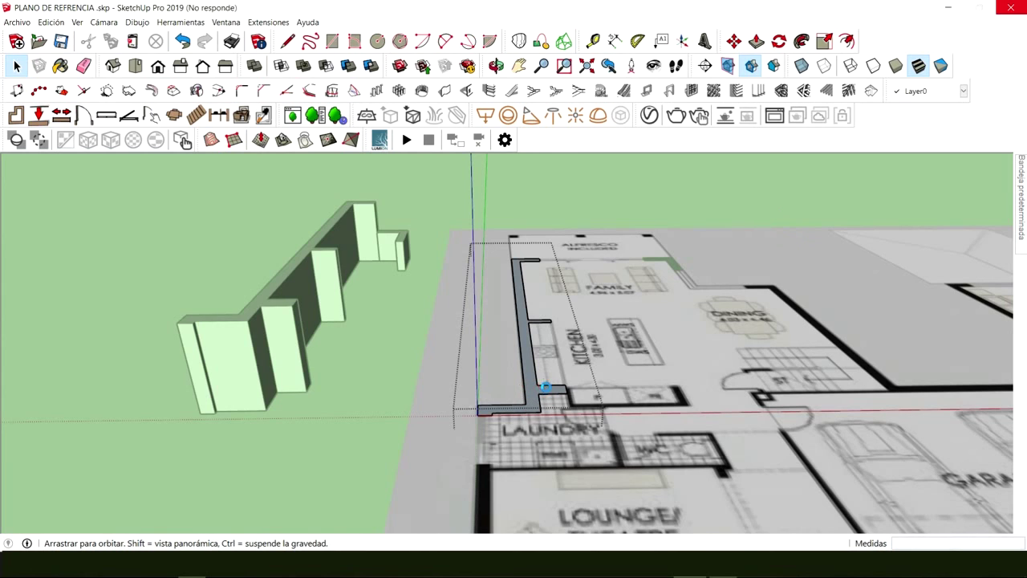
pyautogui.scroll(2, 544, 386)
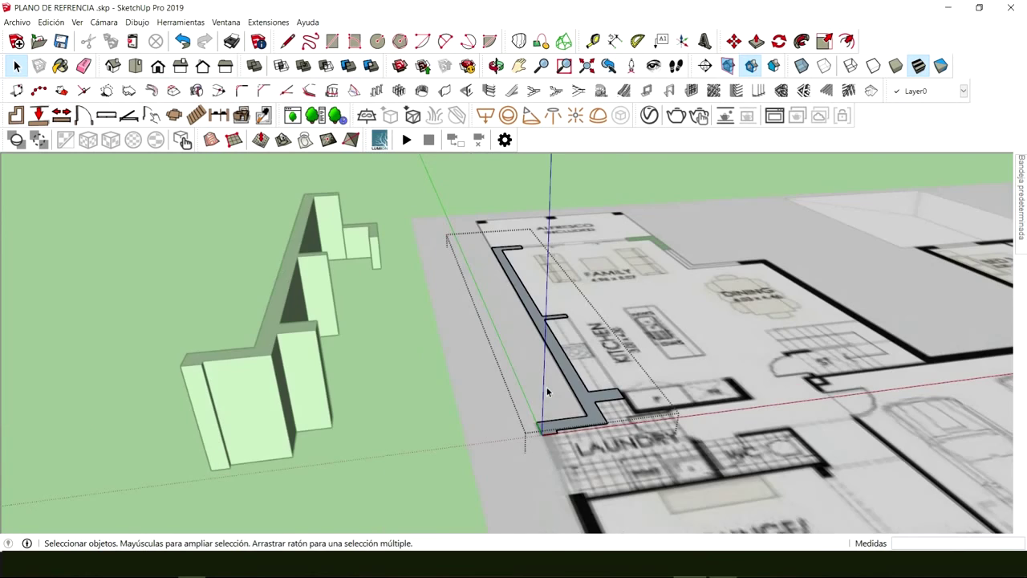
pyautogui.scroll(4, 542, 390)
pyautogui.press('space')
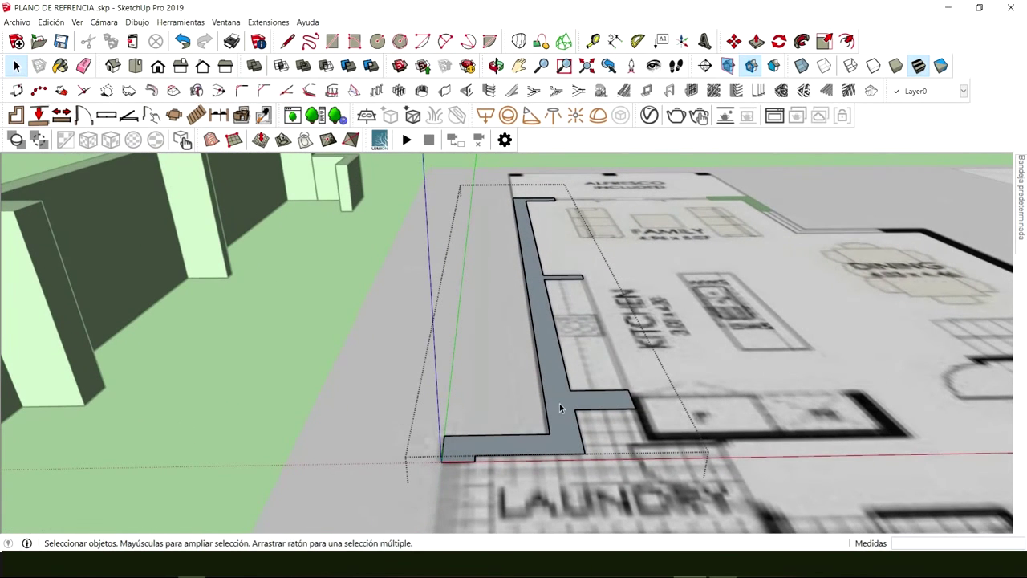
pyautogui.press('p')
pyautogui.click(559, 428)
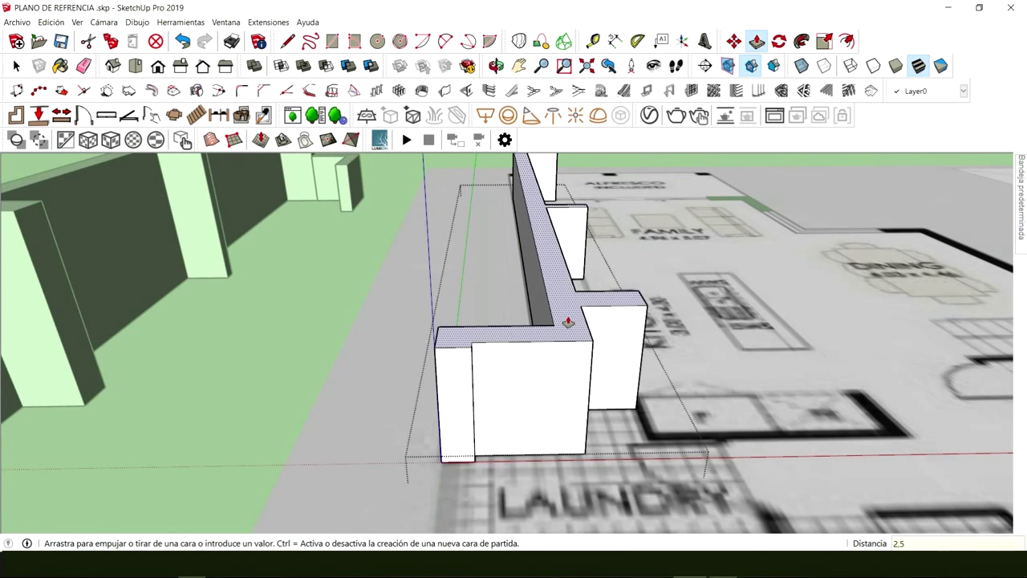
pyautogui.press('Return')
pyautogui.press('space')
pyautogui.scroll(-5, 684, 286)
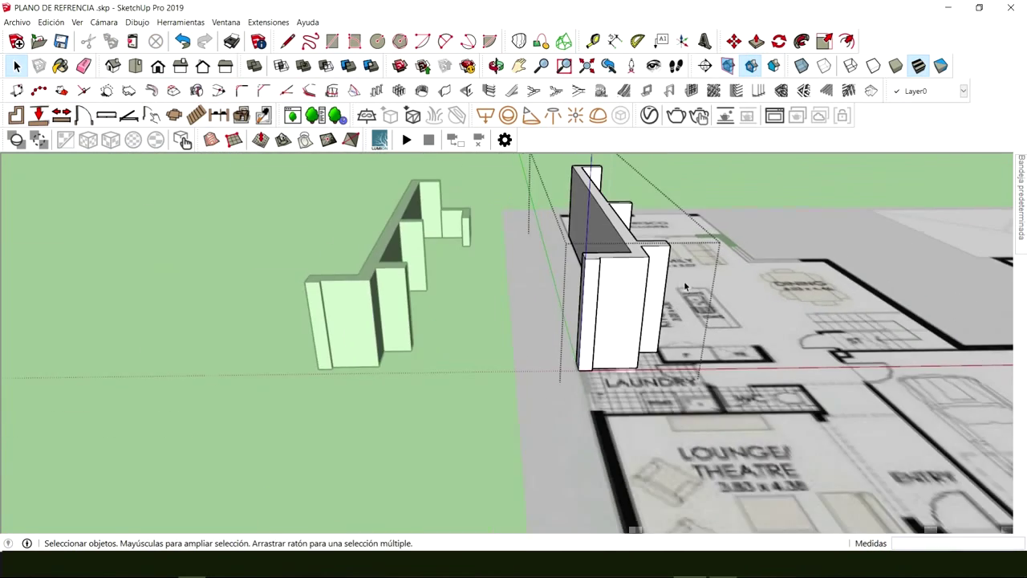
pyautogui.moveTo(685, 287); pyautogui.dragTo(321, 305, button='middle')
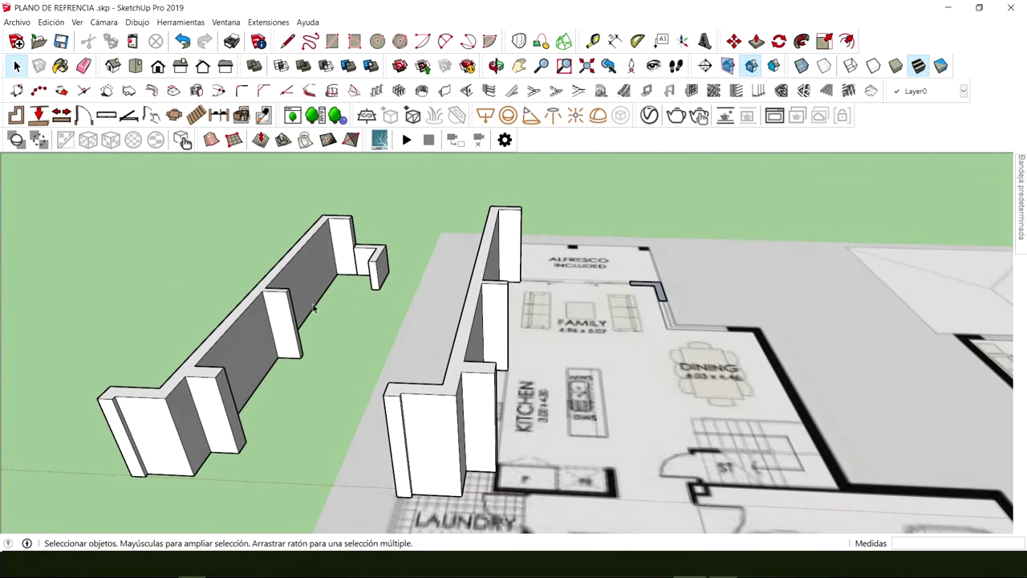
# Delete the spare extruded long wall and the small L-shaped wall standing off the plan
pyautogui.click(270, 313)
pyautogui.press('Delete')
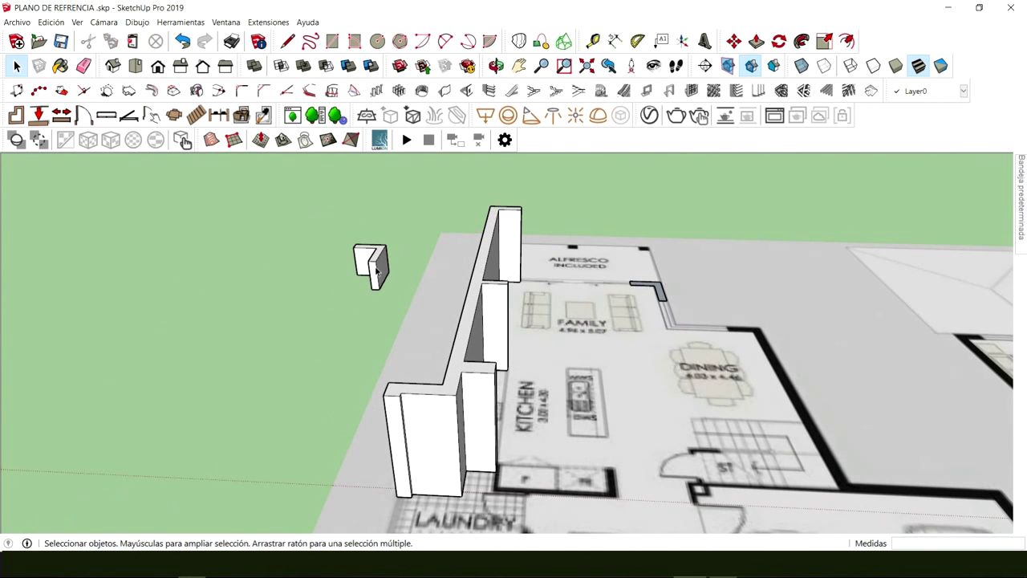
pyautogui.click(376, 269)
pyautogui.press('Delete')
pyautogui.moveTo(378, 271); pyautogui.dragTo(500, 252, button='middle')
pyautogui.scroll(3, 511, 272)
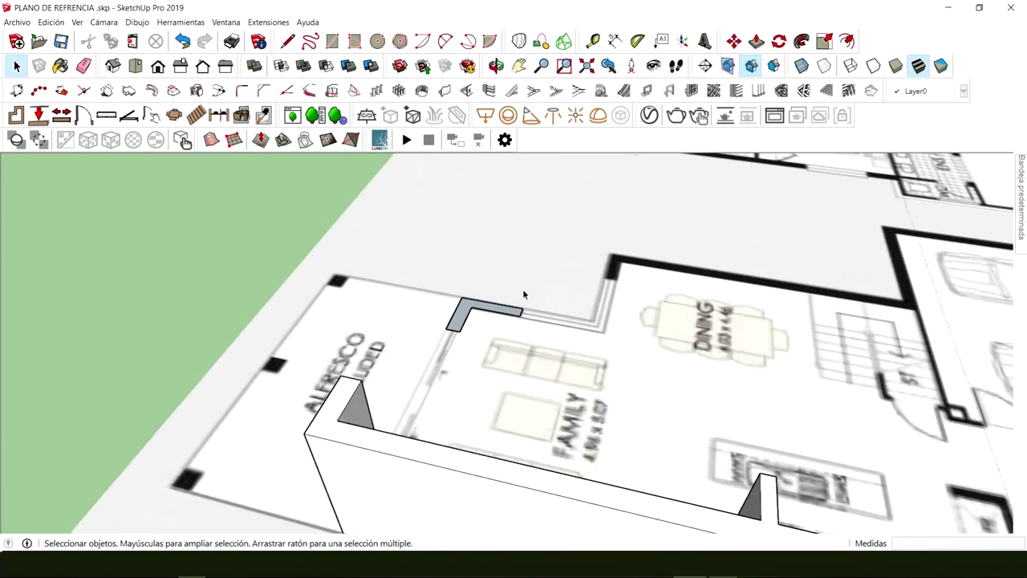
pyautogui.moveTo(523, 291); pyautogui.dragTo(513, 377, button='middle')
pyautogui.press('p')
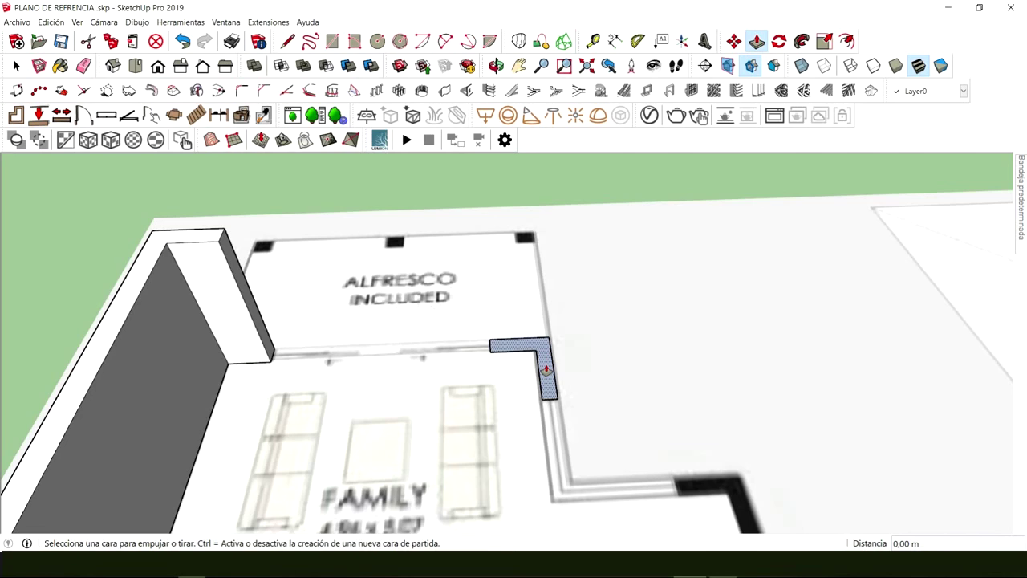
pyautogui.click(545, 369)
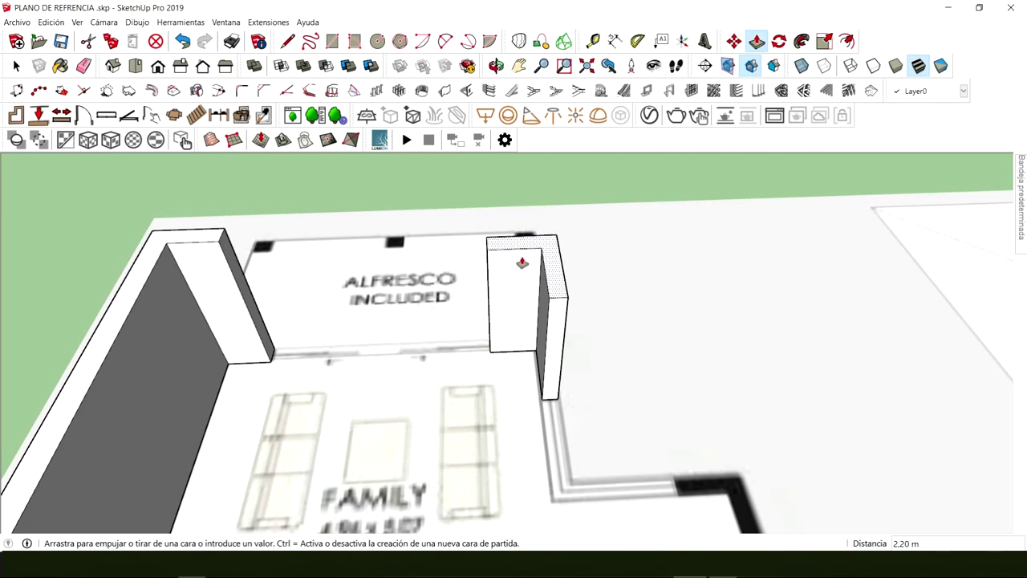
pyautogui.press('space')
# Extrude the small L-shaped face by the family room 2.50 m, matching the top corner of the long wall
pyautogui.press('p')
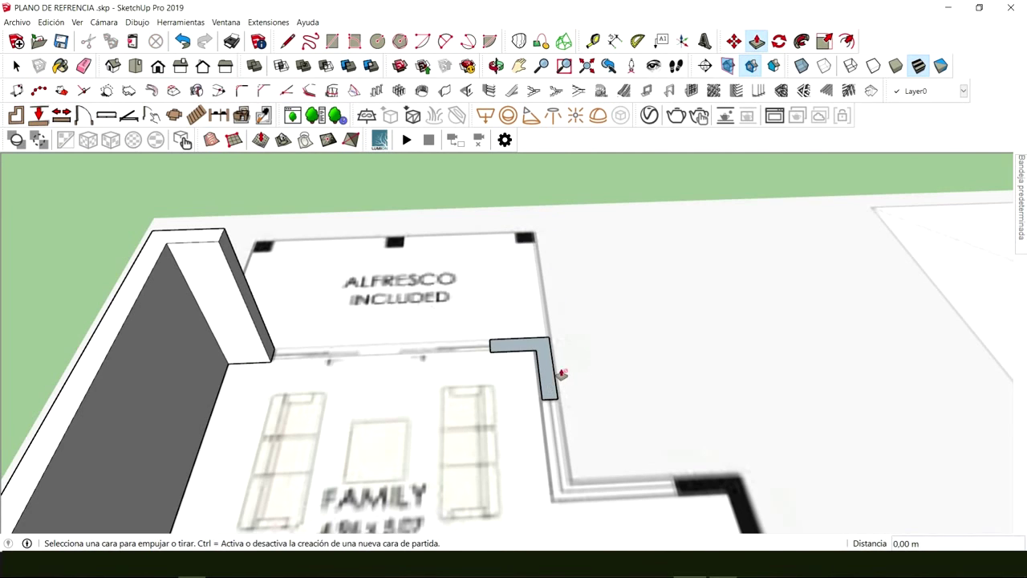
pyautogui.click(545, 373)
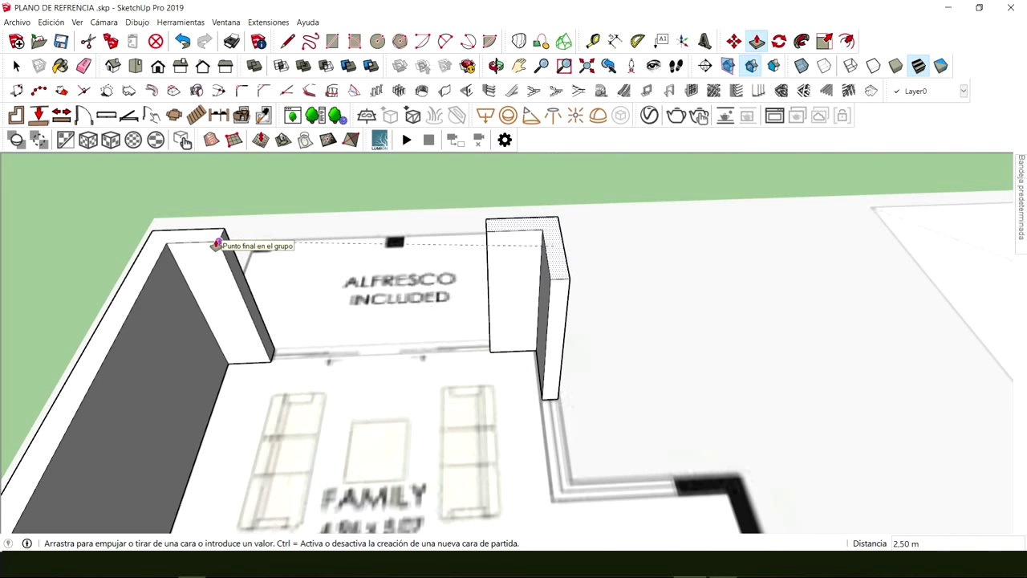
pyautogui.click(217, 243)
pyautogui.press('space')
# Trace the inner edge of the outer wall with lines from the garage front end past the stairs to the dining corner
pyautogui.moveTo(383, 417); pyautogui.dragTo(532, 504, button='middle')
pyautogui.moveTo(649, 384); pyautogui.dragTo(631, 440, button='middle')
pyautogui.scroll(-2, 592, 315)
pyautogui.moveTo(589, 428); pyautogui.dragTo(505, 426, button='middle')
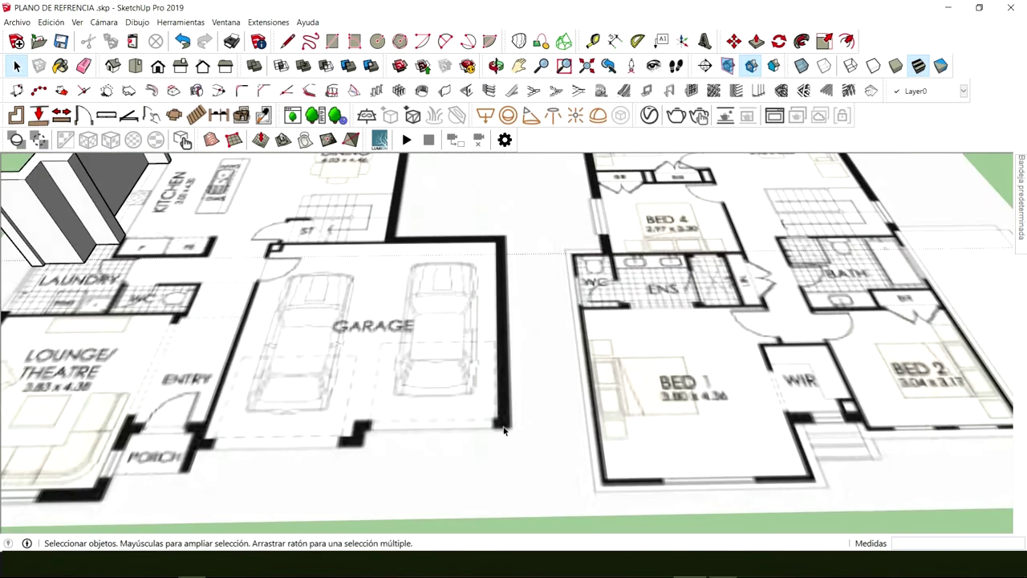
pyautogui.scroll(5, 506, 426)
pyautogui.press('l')
pyautogui.click(482, 431)
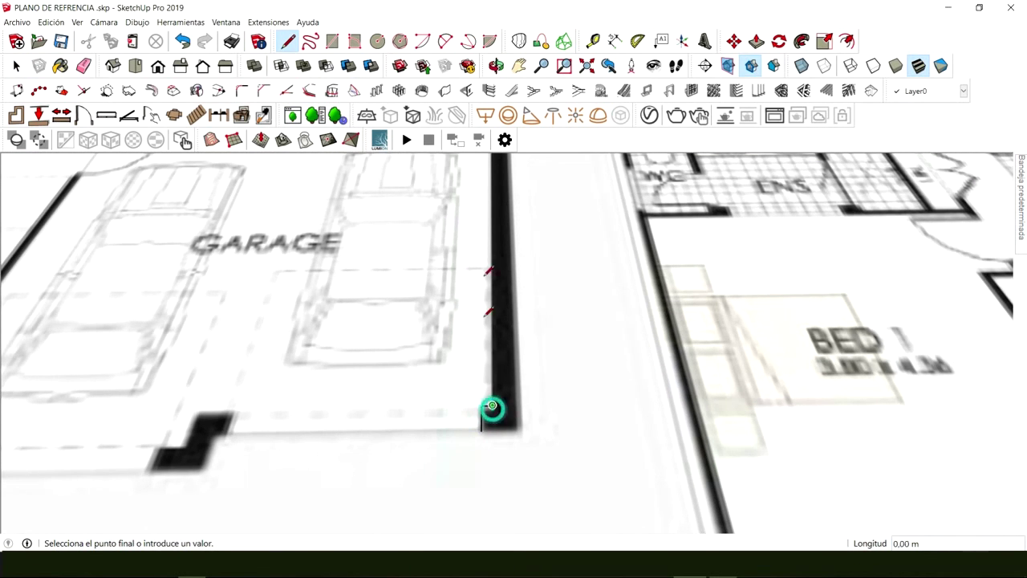
pyautogui.moveTo(492, 408); pyautogui.dragTo(313, 341, button='middle')
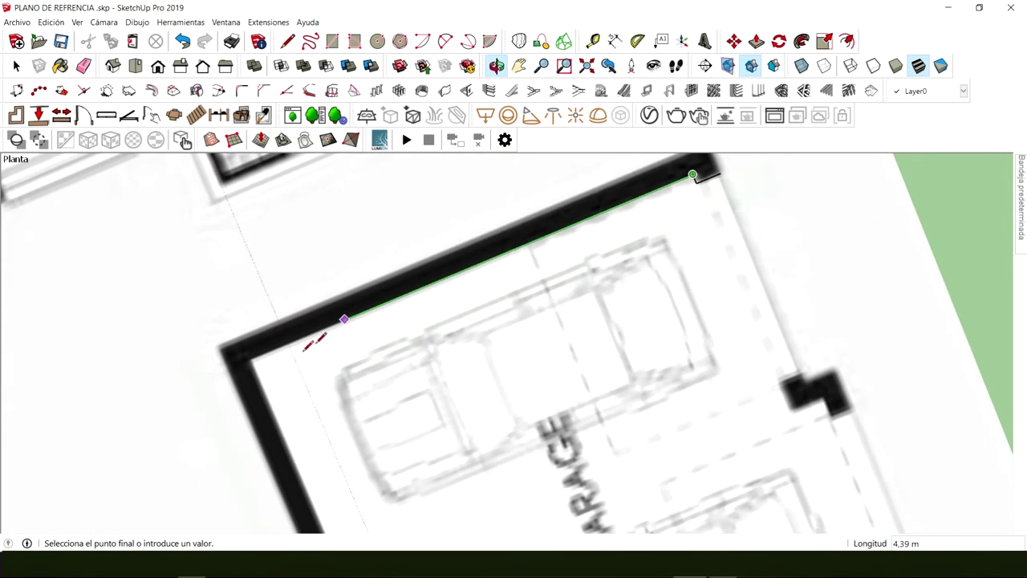
pyautogui.click(255, 356)
pyautogui.moveTo(248, 356); pyautogui.dragTo(314, 309, button='middle')
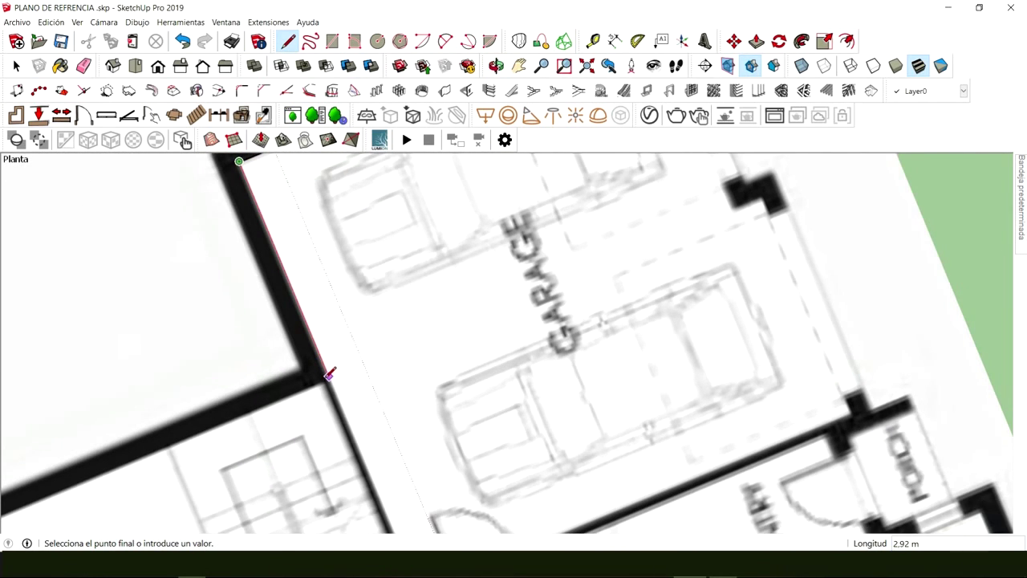
pyautogui.moveTo(329, 375); pyautogui.dragTo(436, 314, button='middle')
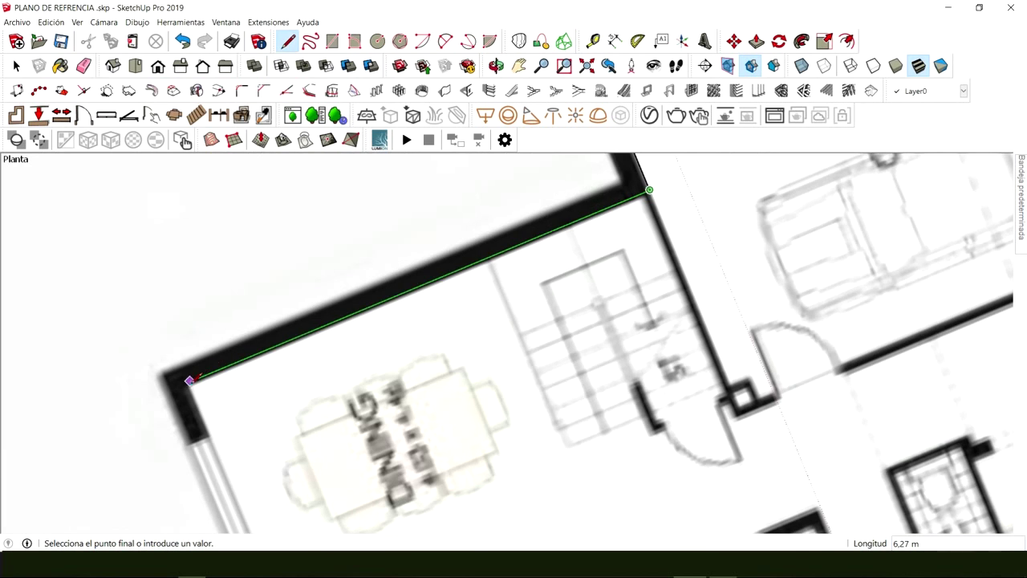
pyautogui.click(190, 380)
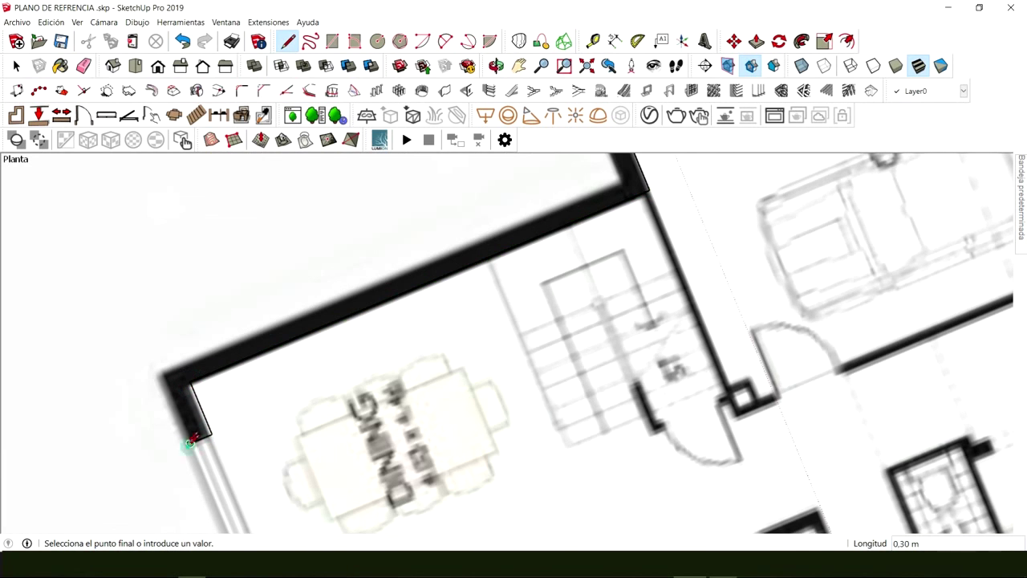
# Trace the outer edge of the same wall from the dining end back to the garage end, closing the face
pyautogui.moveTo(230, 343); pyautogui.dragTo(415, 286, button='middle')
pyautogui.click(453, 261)
pyautogui.click(414, 255)
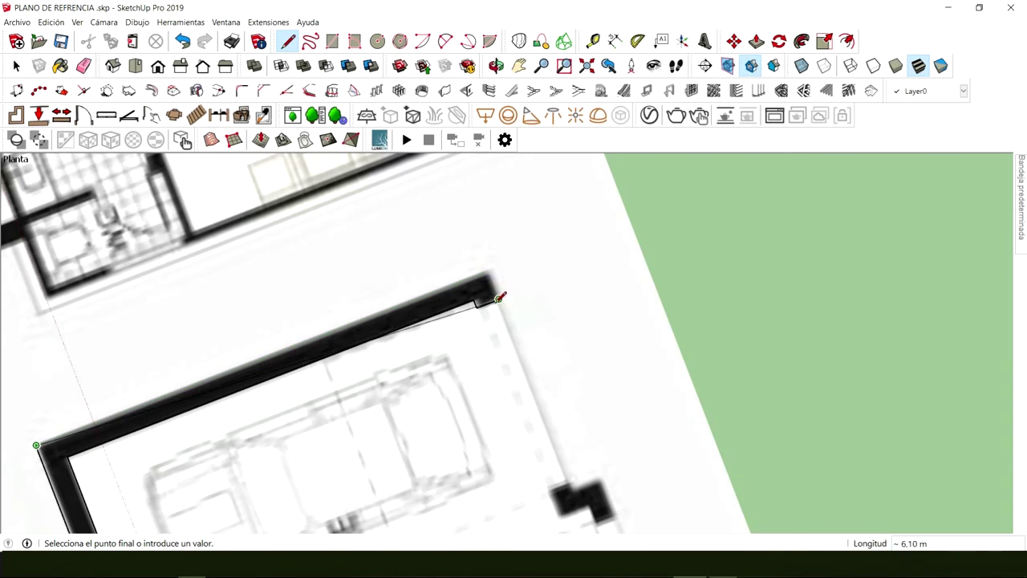
pyautogui.click(489, 268)
pyautogui.click(498, 299)
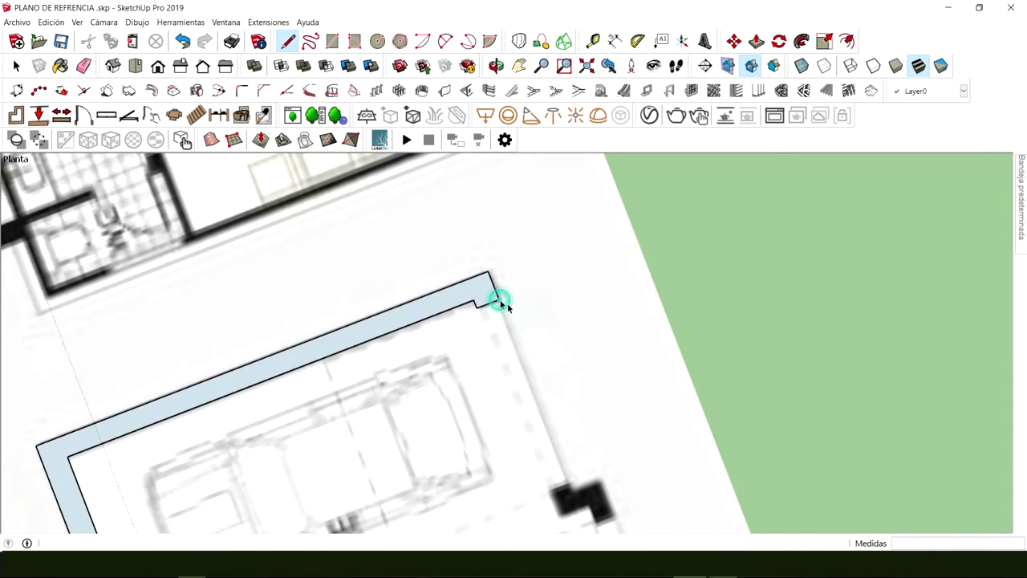
pyautogui.press('space')
# Extrude the garage and dining wall face 2.50 m, matching the top of the small L-shaped wall
pyautogui.moveTo(507, 302); pyautogui.dragTo(385, 337, button='middle')
pyautogui.scroll(3, 417, 344)
pyautogui.scroll(2, 416, 343)
pyautogui.press('p')
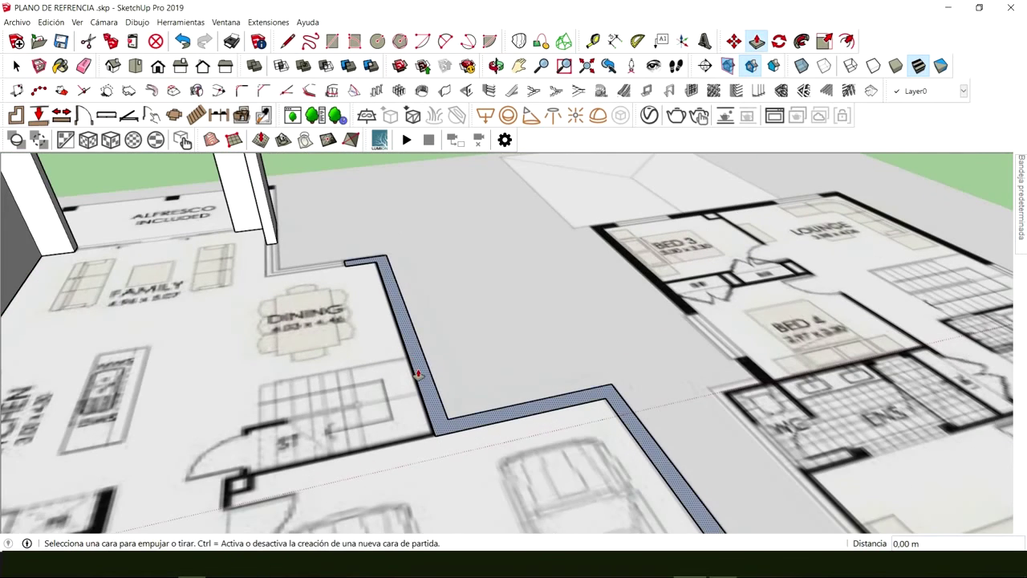
pyautogui.moveTo(415, 374); pyautogui.dragTo(289, 197)
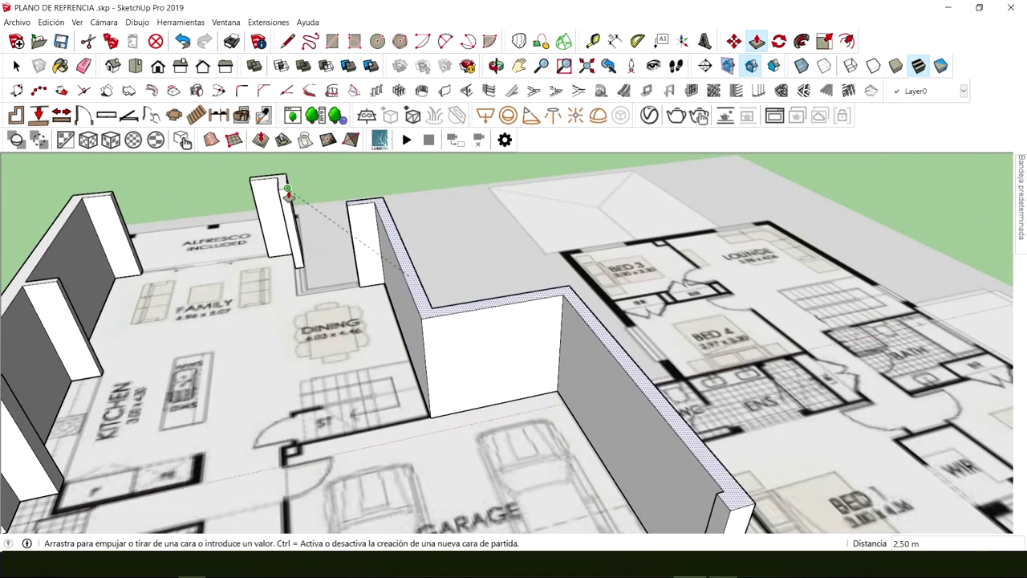
pyautogui.press('space')
# Select all geometry of the small L-shaped wall by the family room and make it a group
pyautogui.moveTo(286, 190); pyautogui.dragTo(498, 309, button='middle')
pyautogui.scroll(3, 498, 309)
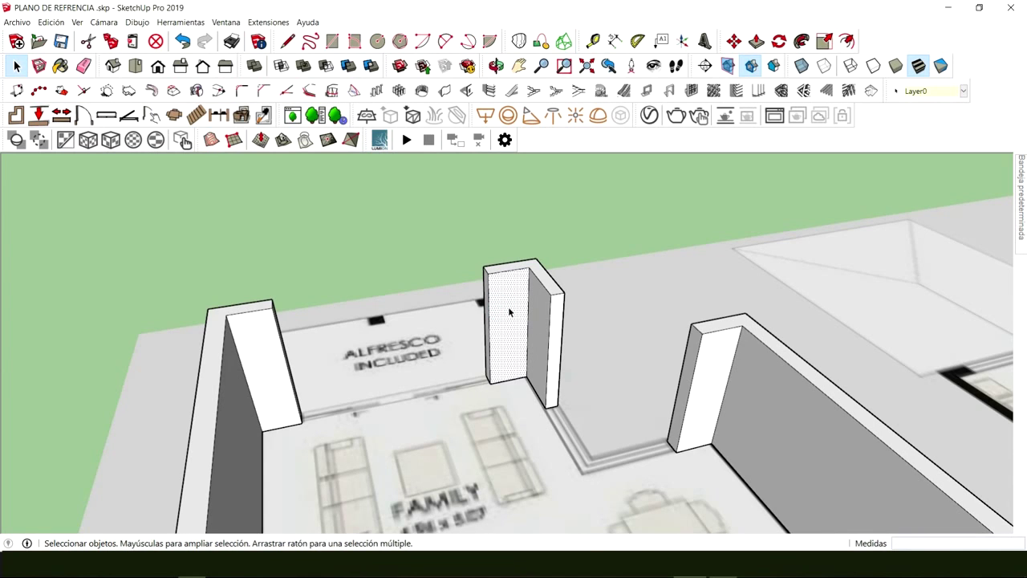
pyautogui.click(509, 310)
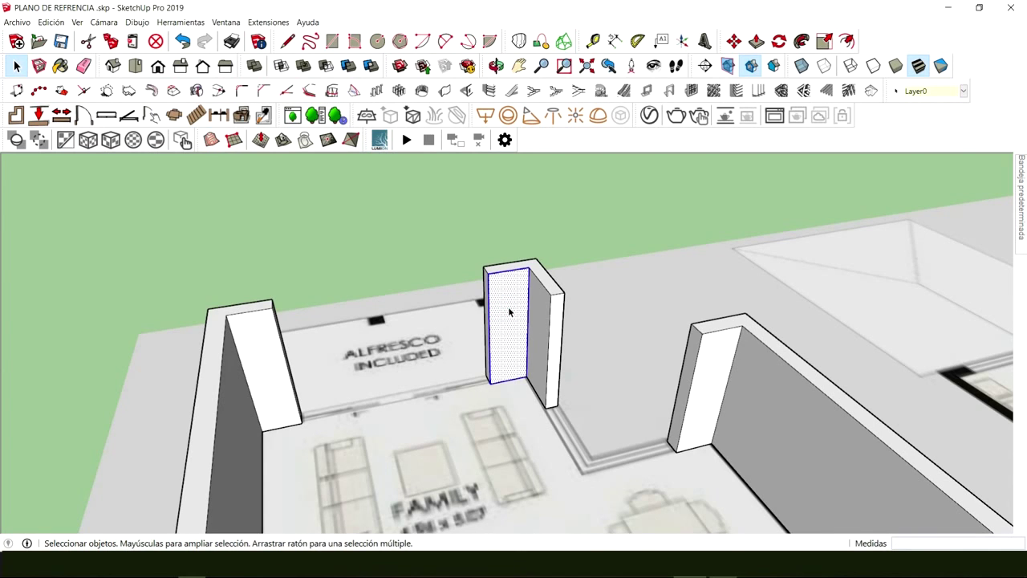
pyautogui.tripleClick(509, 312)
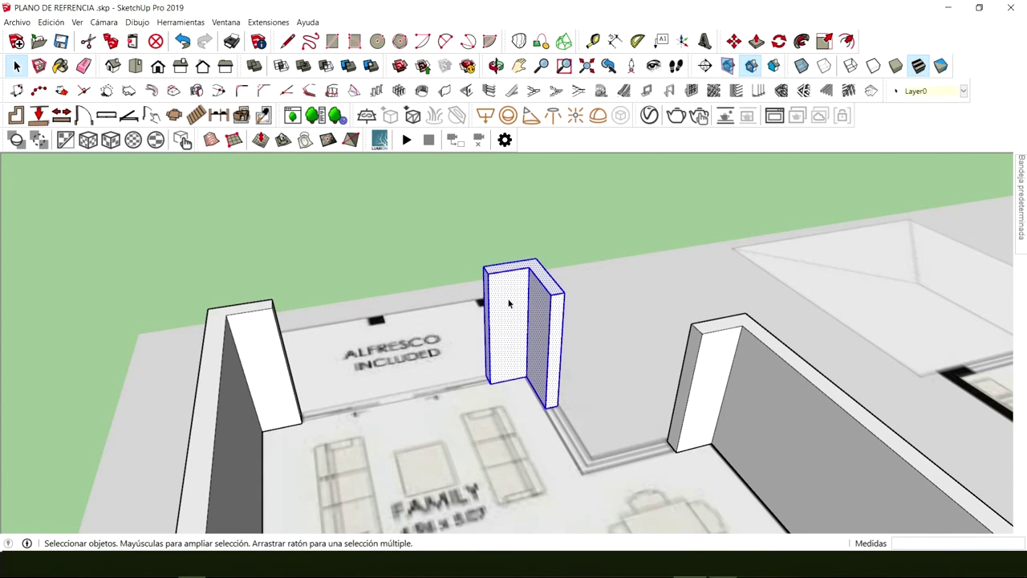
pyautogui.rightClick(509, 303)
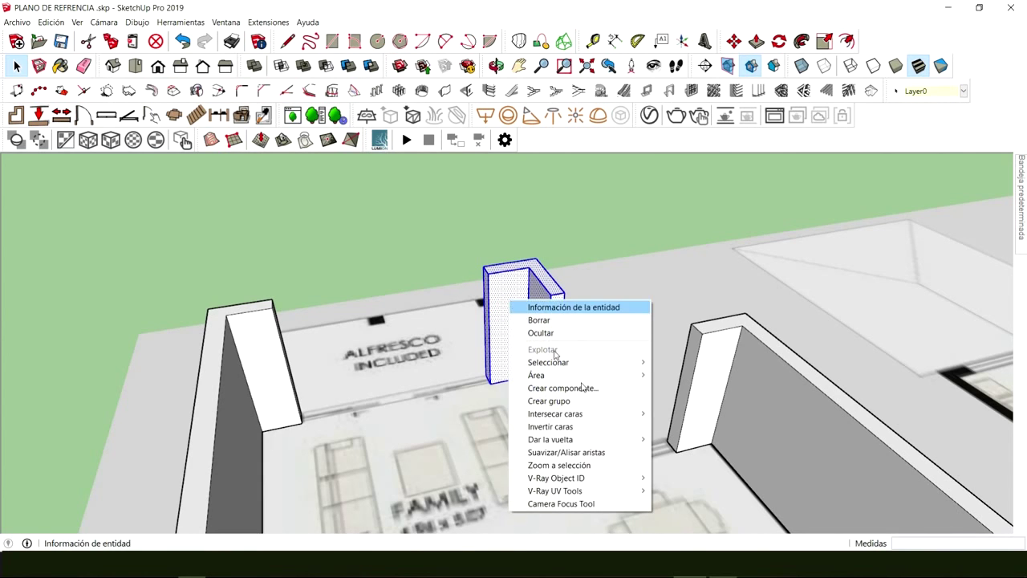
pyautogui.click(546, 395)
# Select all connected geometry of the garage and dining wall and make it a group
pyautogui.scroll(-2, 592, 455)
pyautogui.scroll(3, 592, 454)
pyautogui.moveTo(593, 455); pyautogui.dragTo(377, 302, button='middle')
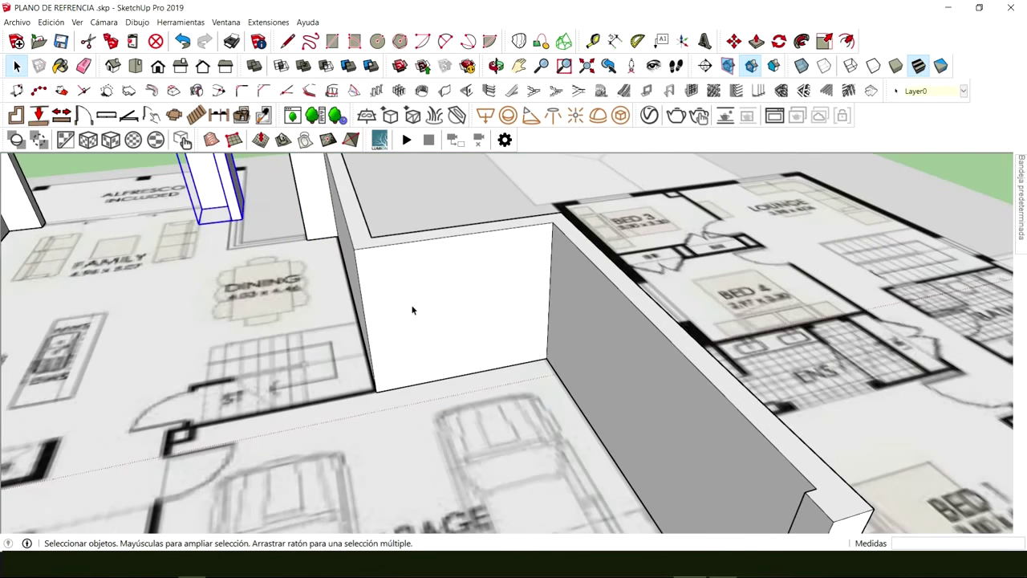
pyautogui.tripleClick(413, 303)
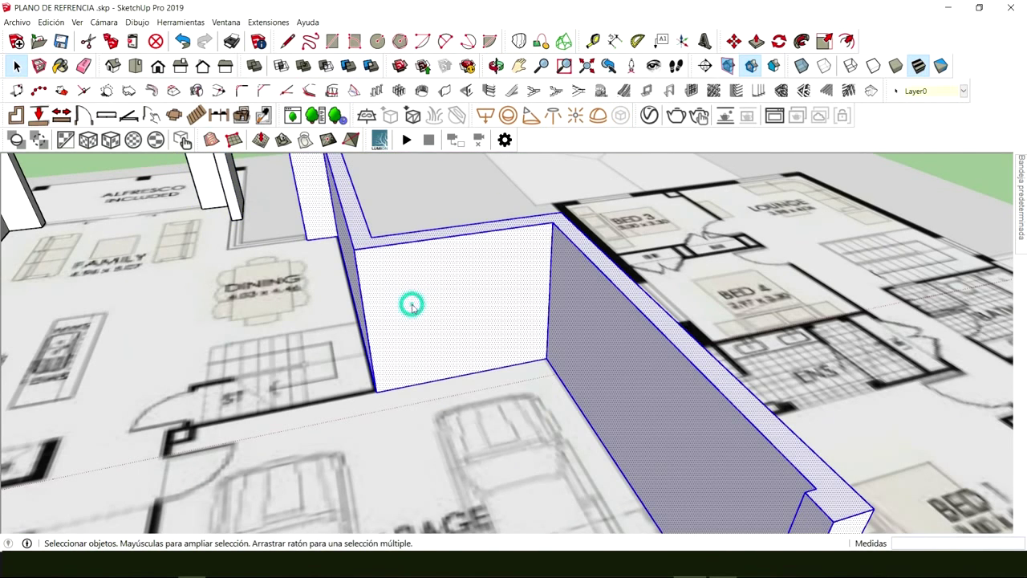
pyautogui.rightClick(412, 305)
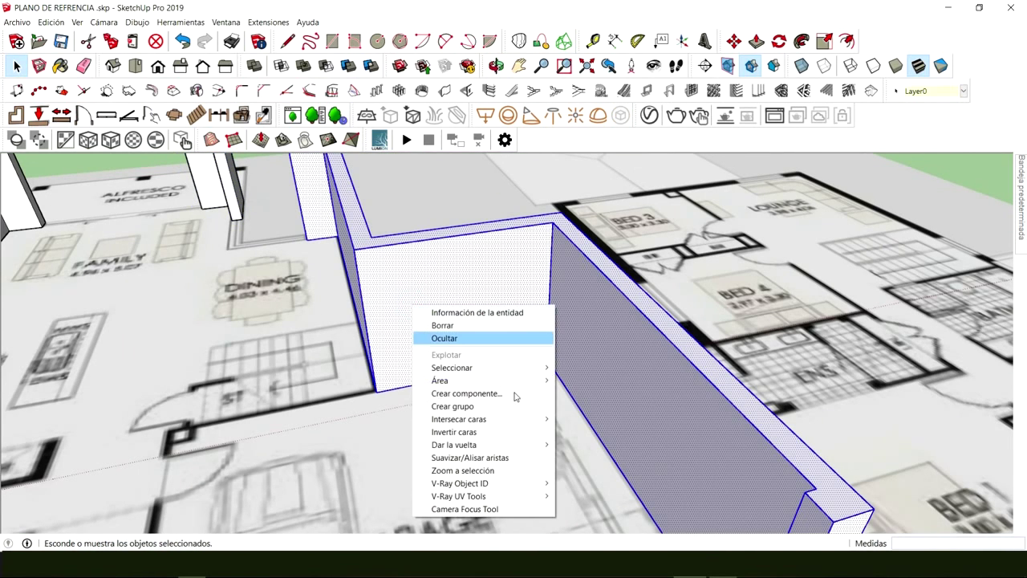
pyautogui.click(459, 407)
pyautogui.scroll(-3, 458, 406)
pyautogui.moveTo(459, 405); pyautogui.dragTo(375, 238, button='middle')
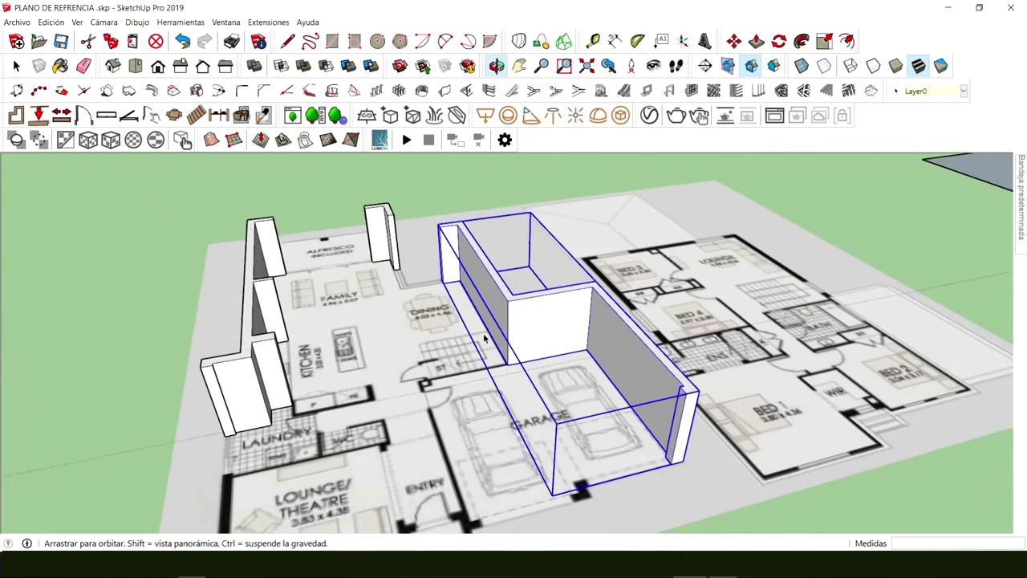
# Select the separate wall groups around the plan to check their grouping
pyautogui.click(375, 237)
pyautogui.moveTo(243, 363); pyautogui.dragTo(546, 353, button='middle')
pyautogui.scroll(-3, 298, 316)
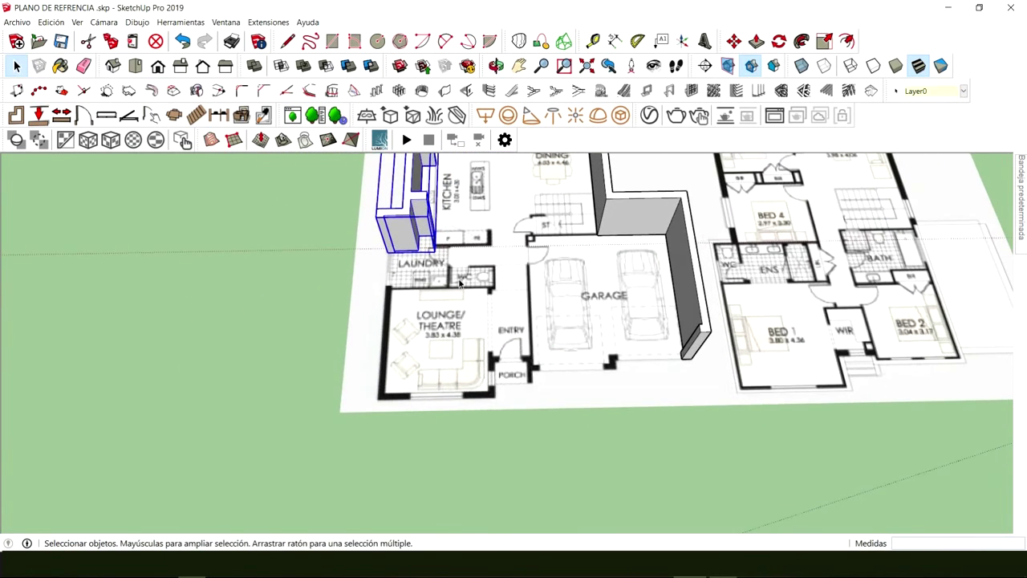
# Trace the lounge/theatre's outer corner wall as a closed face, about 0.20 m wide at the laundry end and 1.23 m along the front
pyautogui.scroll(6, 401, 387)
pyautogui.scroll(5, 401, 387)
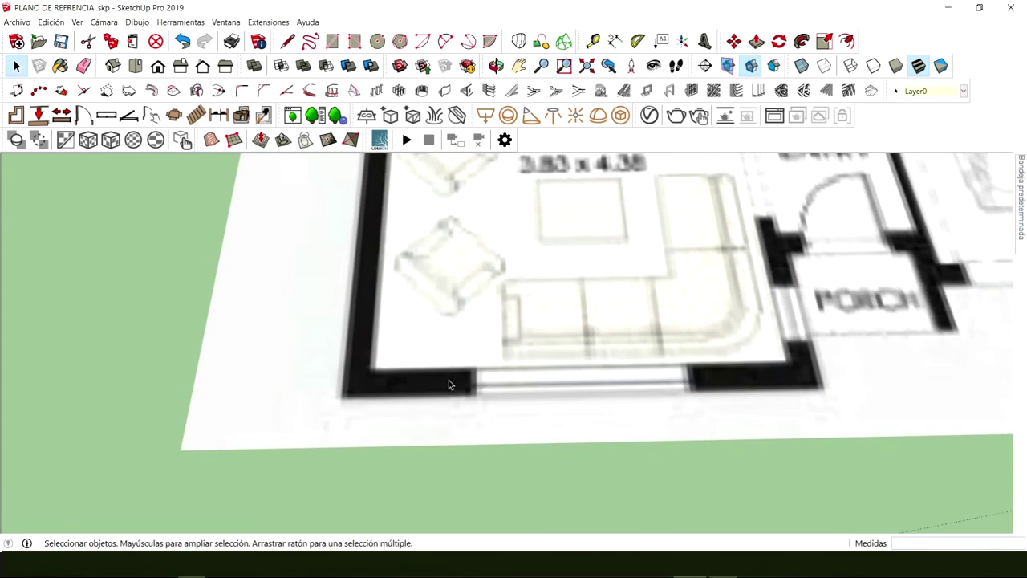
pyautogui.press('l')
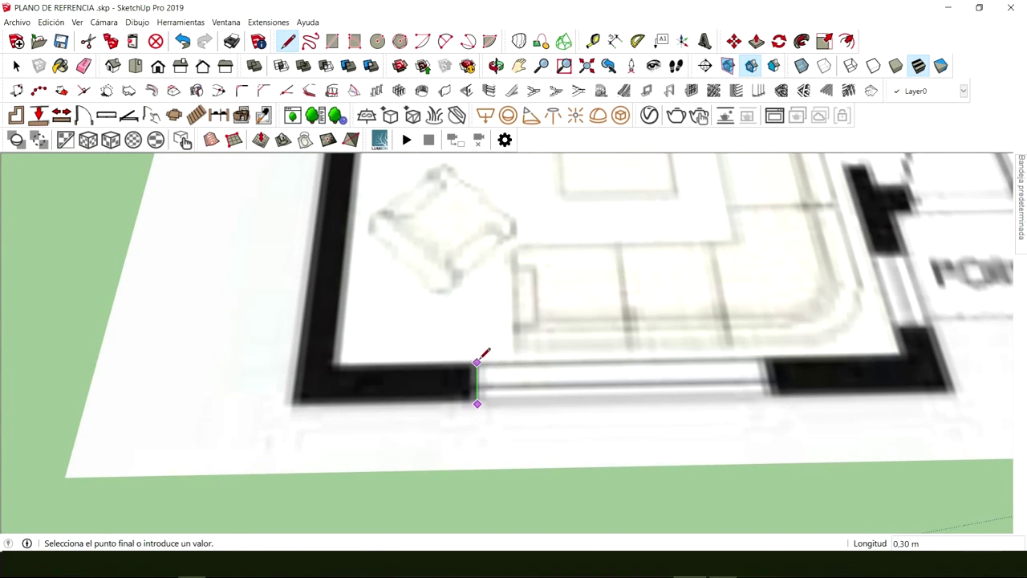
pyautogui.moveTo(350, 311); pyautogui.dragTo(449, 329, button='middle')
pyautogui.scroll(2, 429, 307)
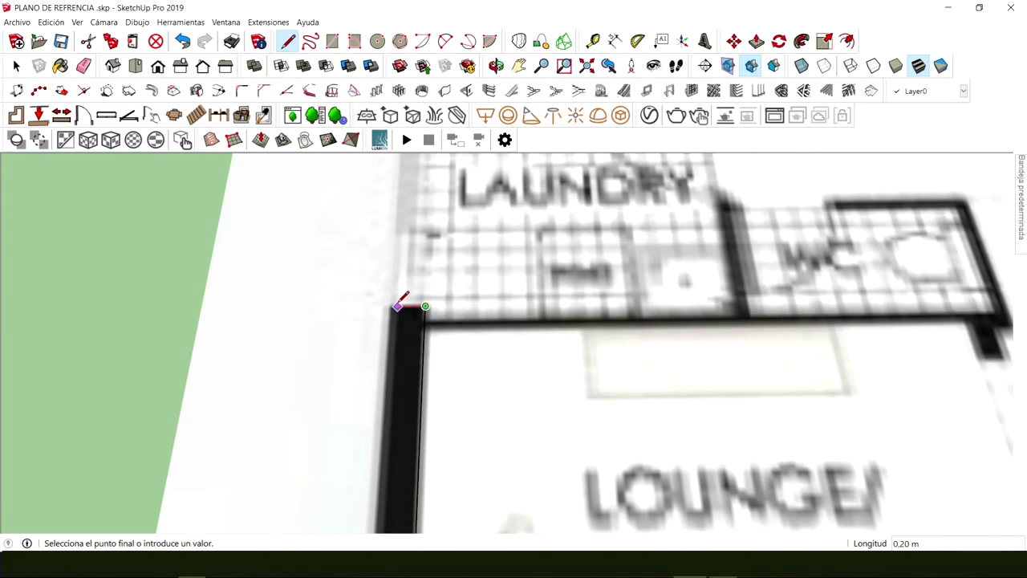
pyautogui.scroll(2, 393, 303)
pyautogui.scroll(-3, 392, 310)
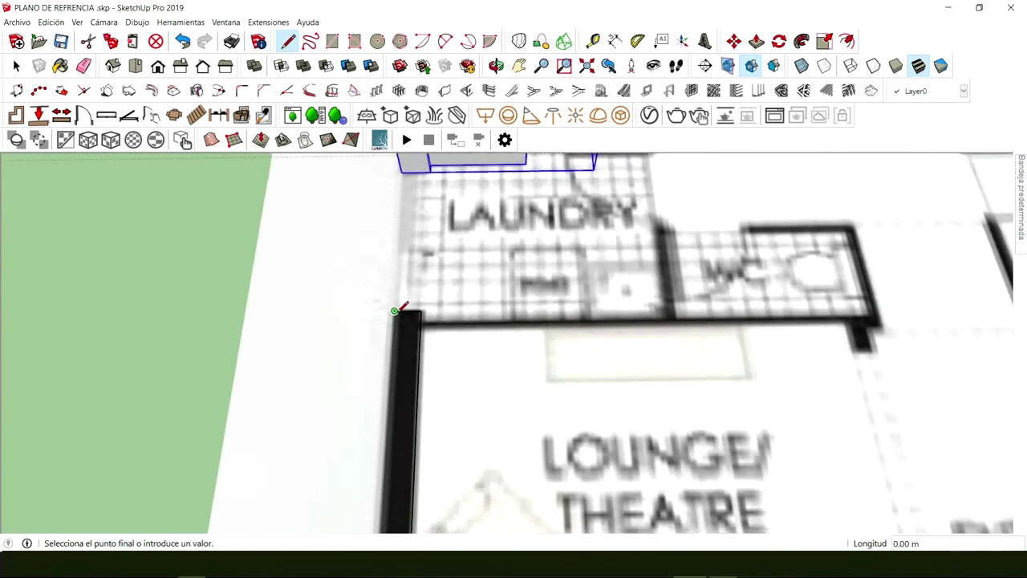
pyautogui.moveTo(401, 481); pyautogui.dragTo(405, 384, button='middle')
pyautogui.scroll(3, 406, 383)
pyautogui.scroll(1, 406, 394)
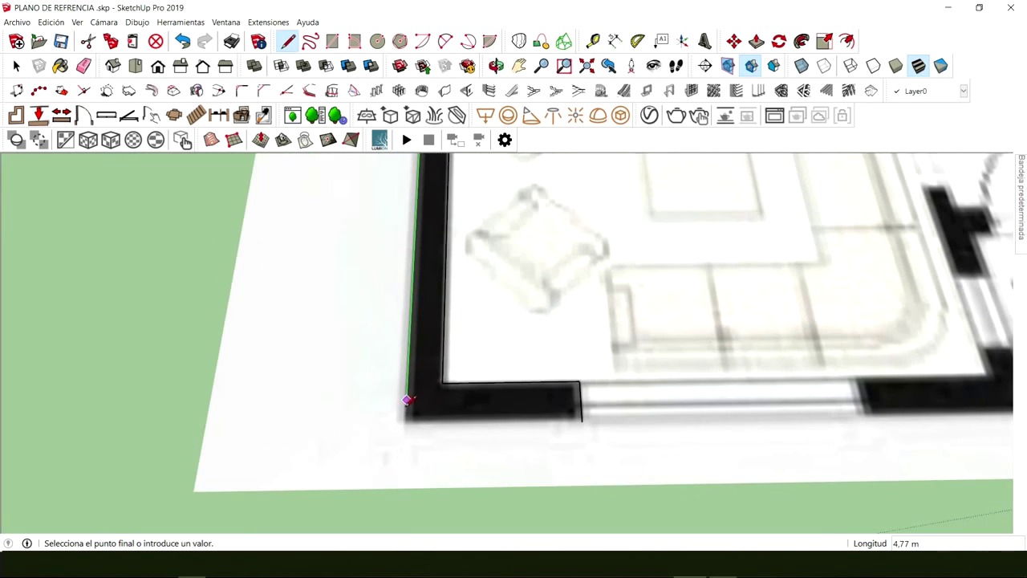
pyautogui.click(405, 423)
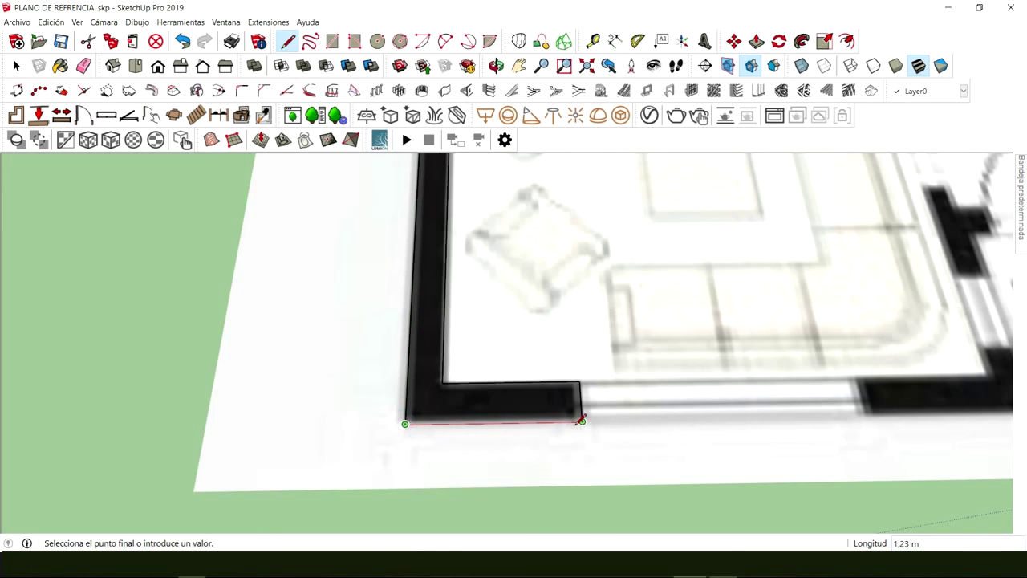
pyautogui.click(581, 420)
pyautogui.press('space')
# Trace the small L-shaped wall between the lounge's front window and the porch as a closed face, about 0.30 m thick
pyautogui.keyDown('shift'); pyautogui.moveTo(578, 426); pyautogui.dragTo(318, 404, button='middle'); pyautogui.keyUp('shift')
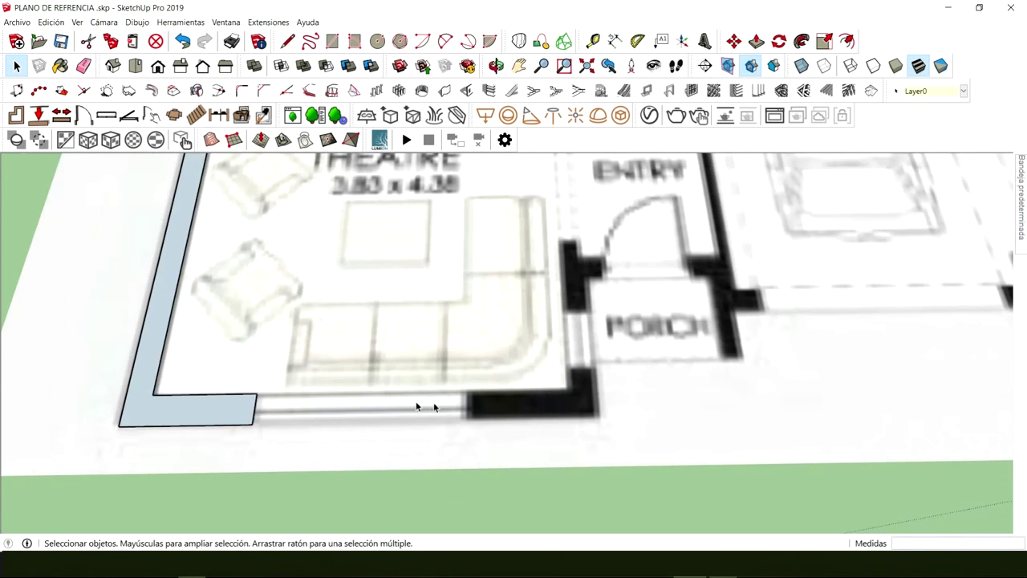
pyautogui.scroll(2, 465, 408)
pyautogui.press('l')
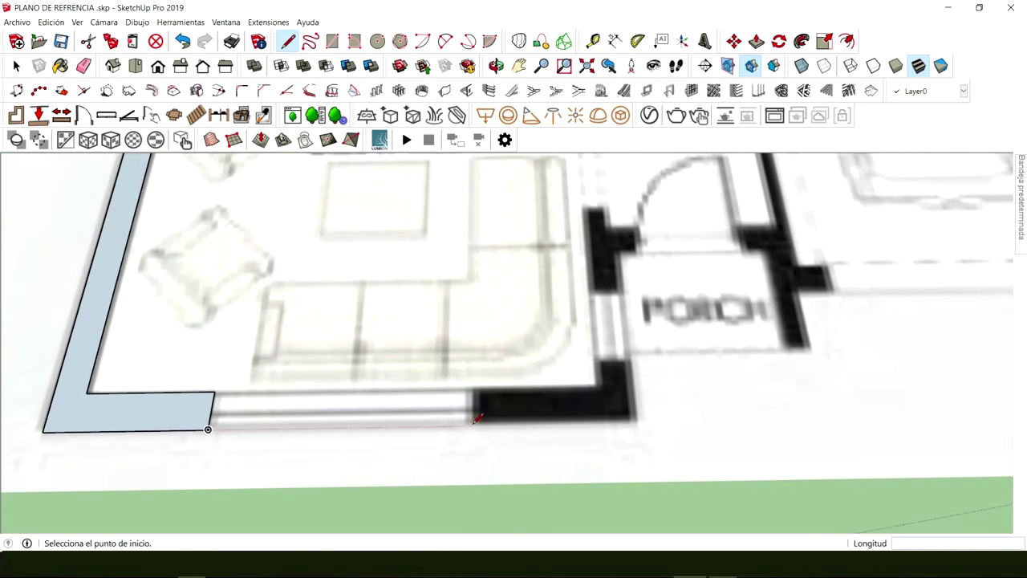
pyautogui.click(473, 423)
pyautogui.click(640, 421)
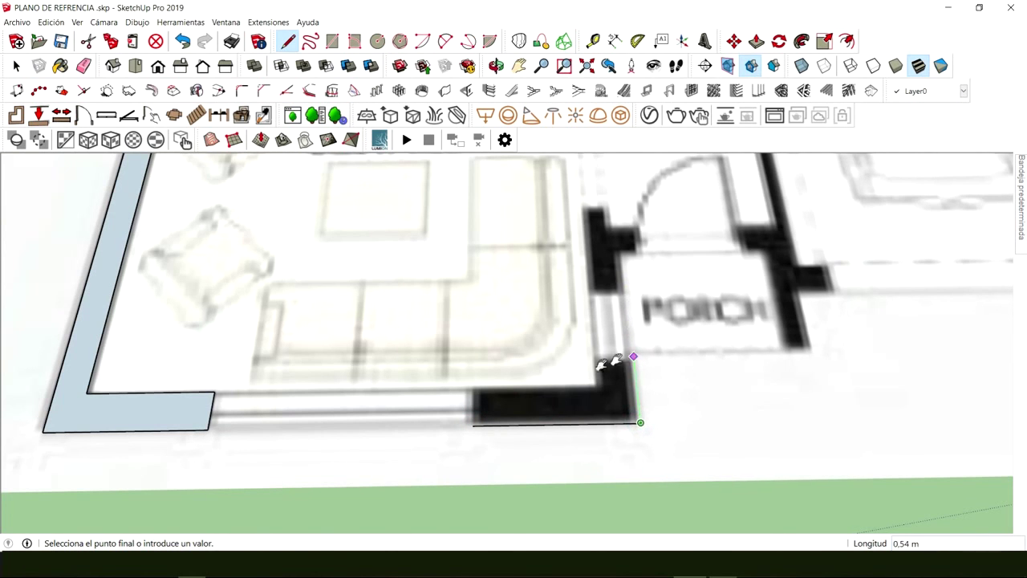
pyautogui.keyDown('shift'); pyautogui.moveTo(614, 361); pyautogui.dragTo(545, 386, button='middle'); pyautogui.keyUp('shift')
pyautogui.scroll(1, 545, 386)
pyautogui.click(545, 389)
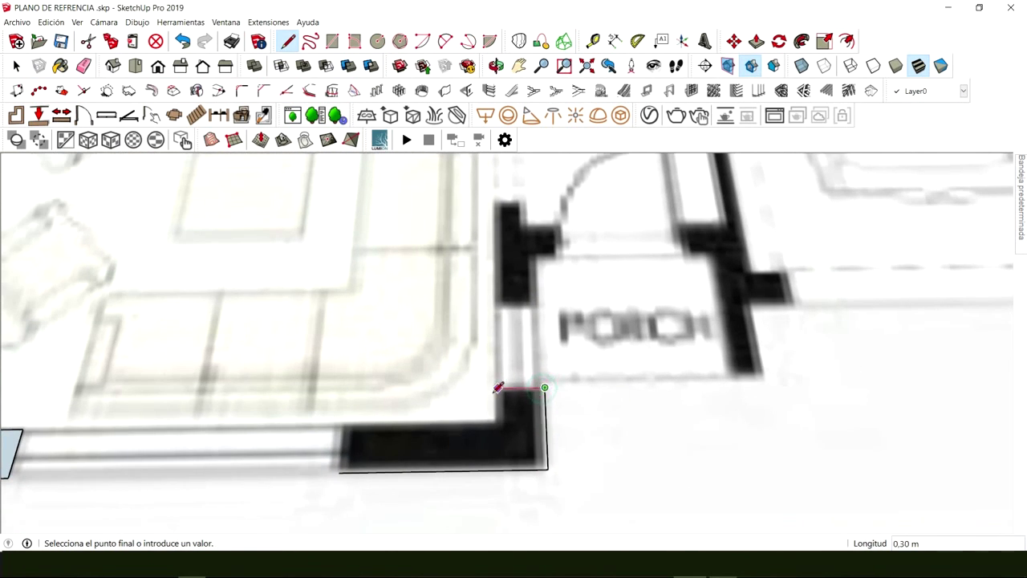
pyautogui.click(498, 389)
pyautogui.click(497, 418)
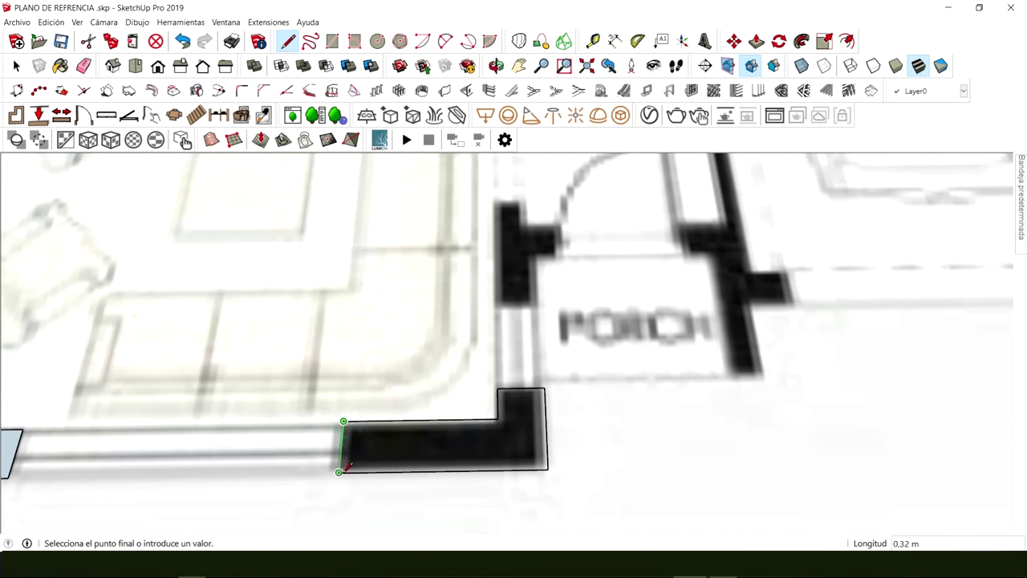
pyautogui.click(338, 472)
pyautogui.press('space')
# Extrude the lounge corner wall and the small L-shaped wall by the porch to the height of the existing walls with Push/Pull
pyautogui.scroll(-5, 367, 452)
pyautogui.press('p')
pyautogui.moveTo(436, 447); pyautogui.dragTo(293, 405, button='middle')
pyautogui.moveTo(293, 405); pyautogui.dragTo(260, 249)
pyautogui.moveTo(474, 458); pyautogui.dragTo(345, 447)
pyautogui.moveTo(344, 447); pyautogui.dragTo(433, 379, button='middle')
pyautogui.press('space')
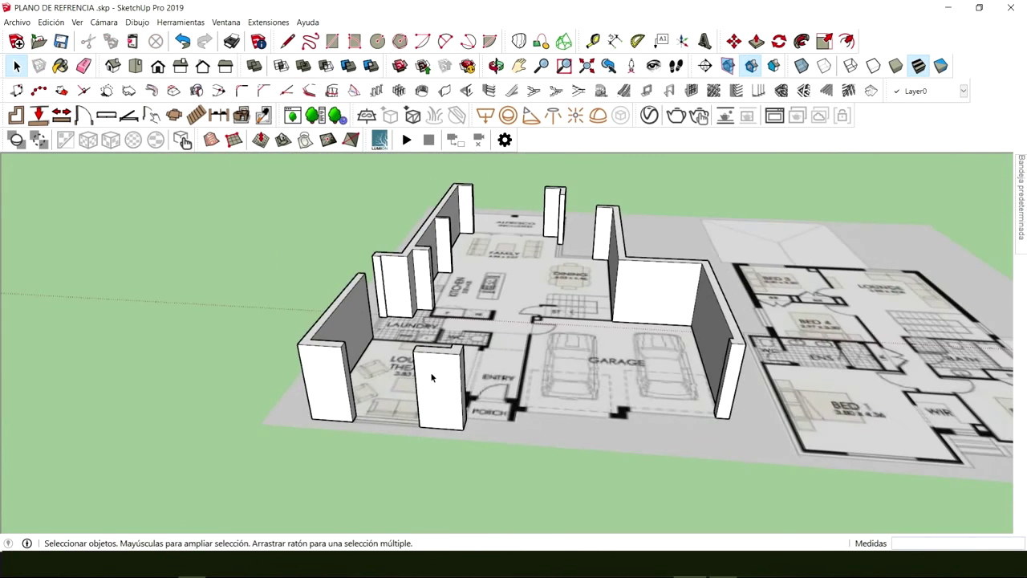
# Make all geometry of the small L-shaped porch wall one group and all geometry of the lounge corner wall another group
pyautogui.click(432, 377)
pyautogui.rightClick(432, 377)
pyautogui.click(470, 264)
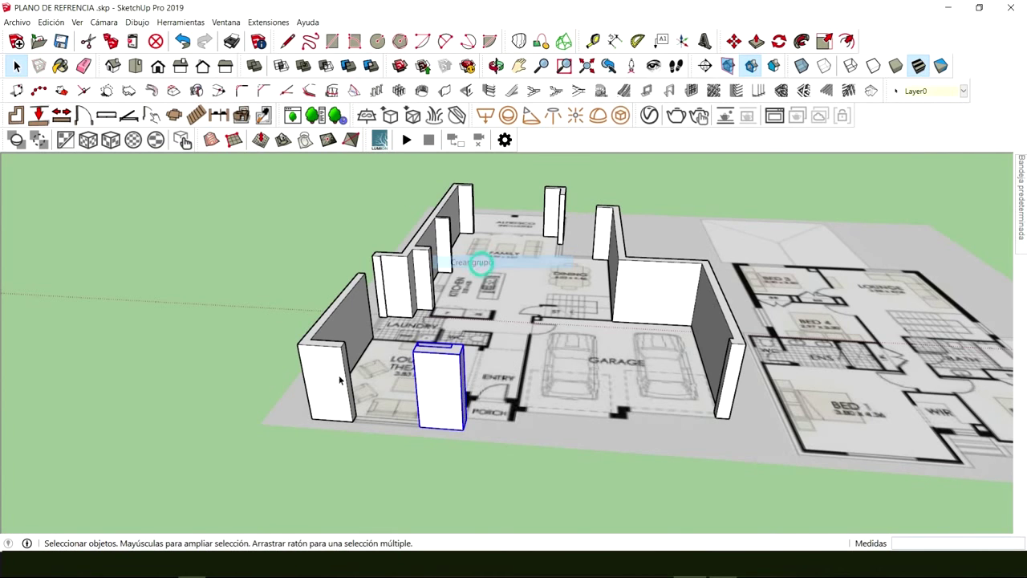
pyautogui.click(327, 365)
pyautogui.tripleClick(327, 365)
pyautogui.rightClick(328, 365)
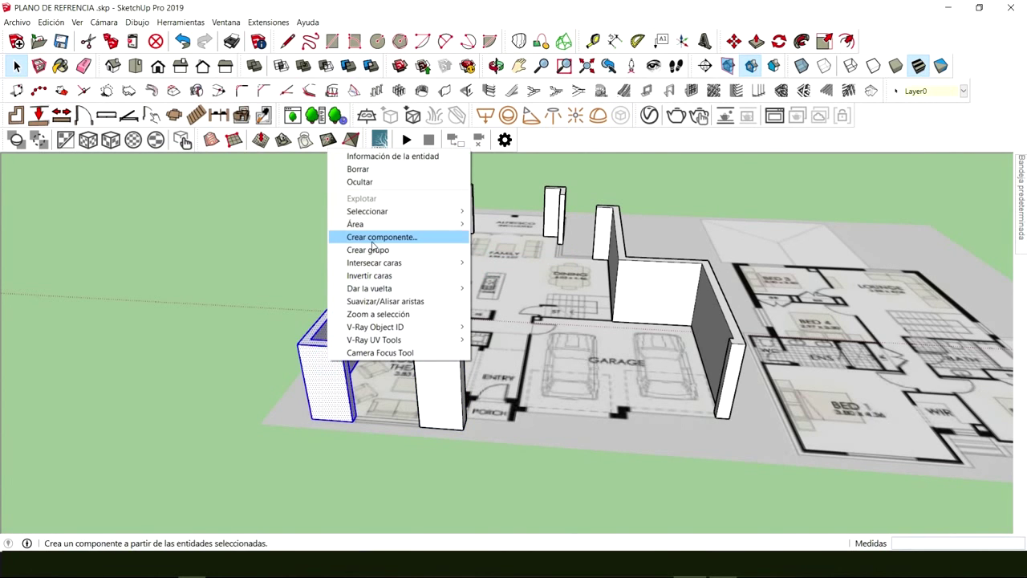
pyautogui.click(373, 248)
# Check the wall groups by selecting several individually and then all of them together, and clear the selection
pyautogui.moveTo(374, 248); pyautogui.dragTo(594, 317, button='middle')
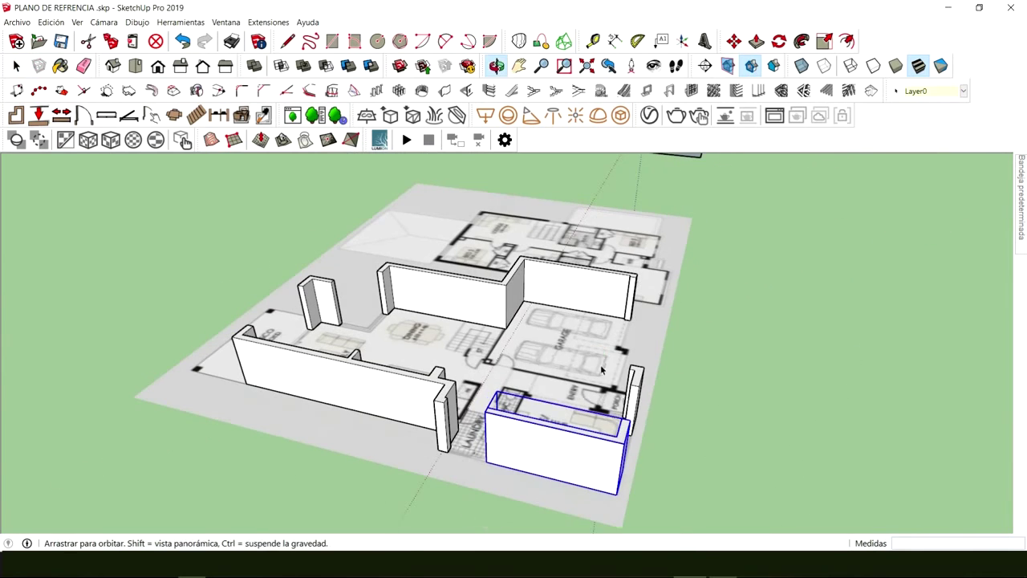
pyautogui.click(416, 386)
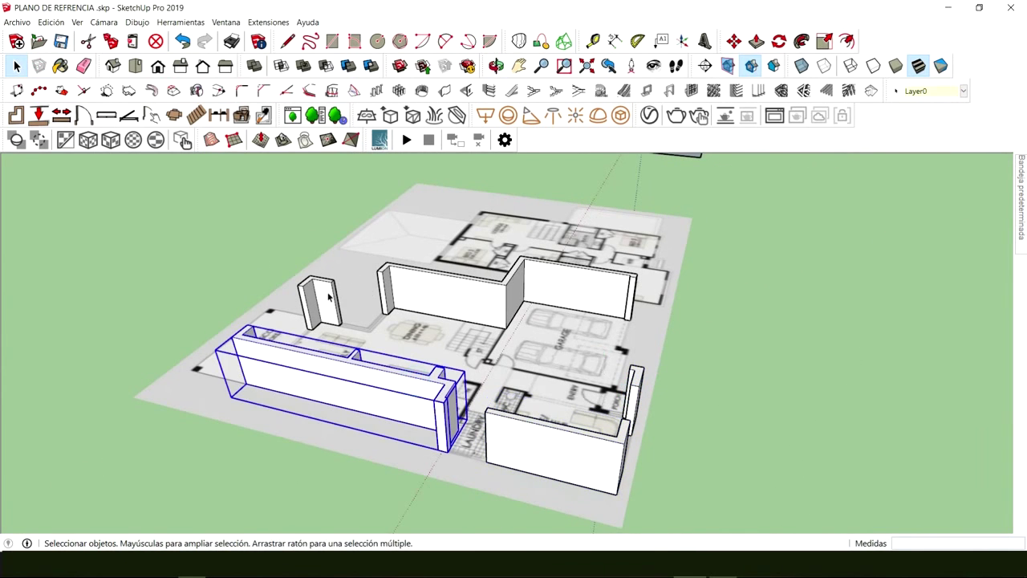
pyautogui.click(329, 299)
pyautogui.click(472, 289)
pyautogui.moveTo(472, 289); pyautogui.dragTo(374, 230, button='middle')
pyautogui.scroll(-3, 357, 183)
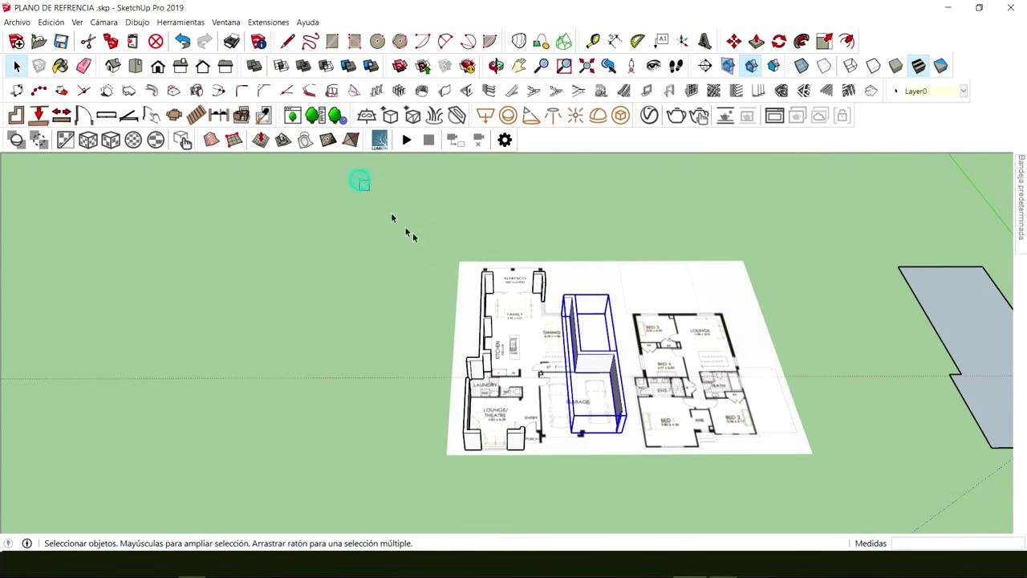
pyautogui.moveTo(359, 181); pyautogui.dragTo(649, 483)
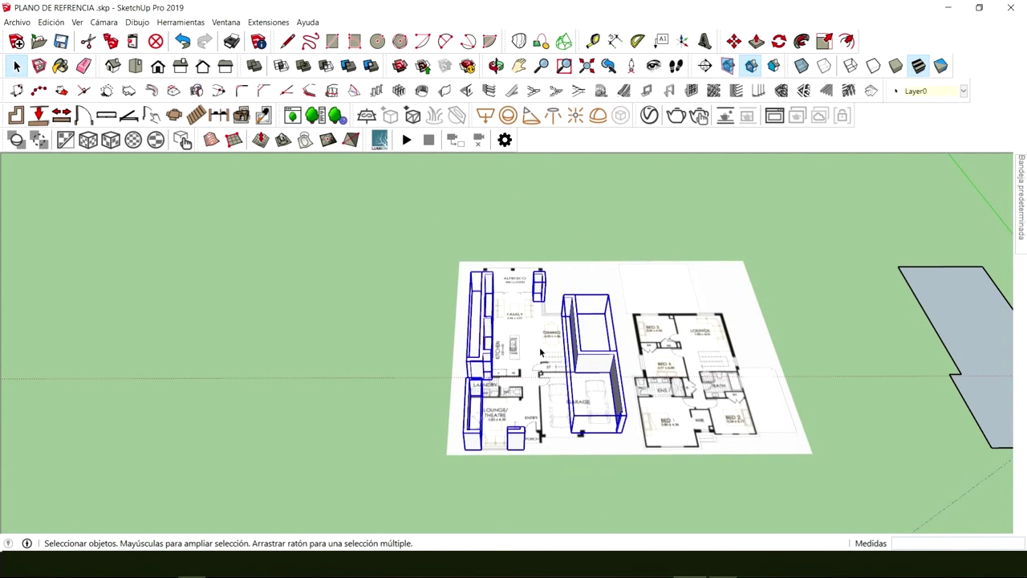
pyautogui.moveTo(540, 352); pyautogui.dragTo(542, 389, button='middle')
pyautogui.click(412, 392)
pyautogui.scroll(5, 412, 392)
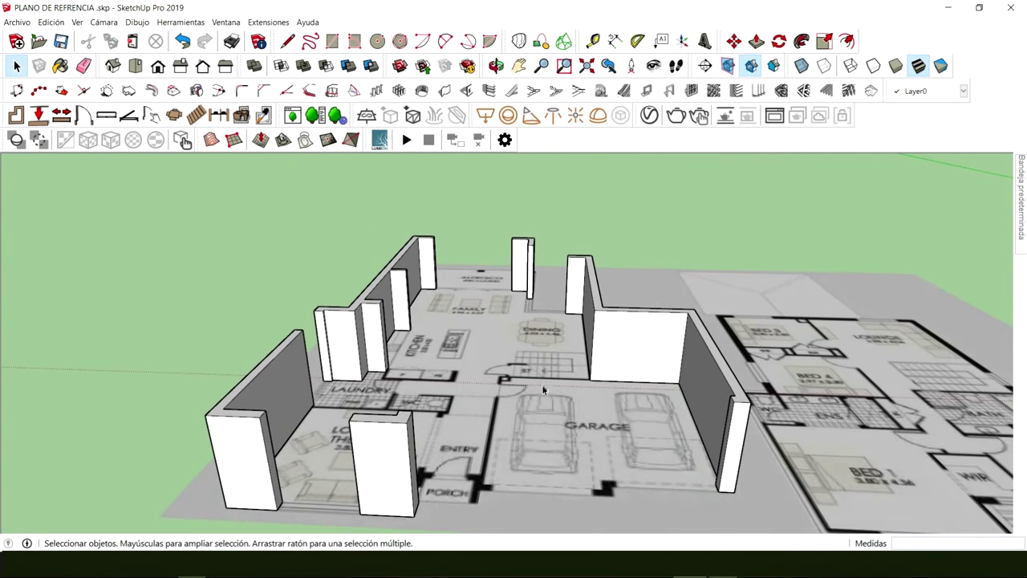
# Select the five separate ground-floor wall groups together and combine them into one group
pyautogui.click(390, 452)
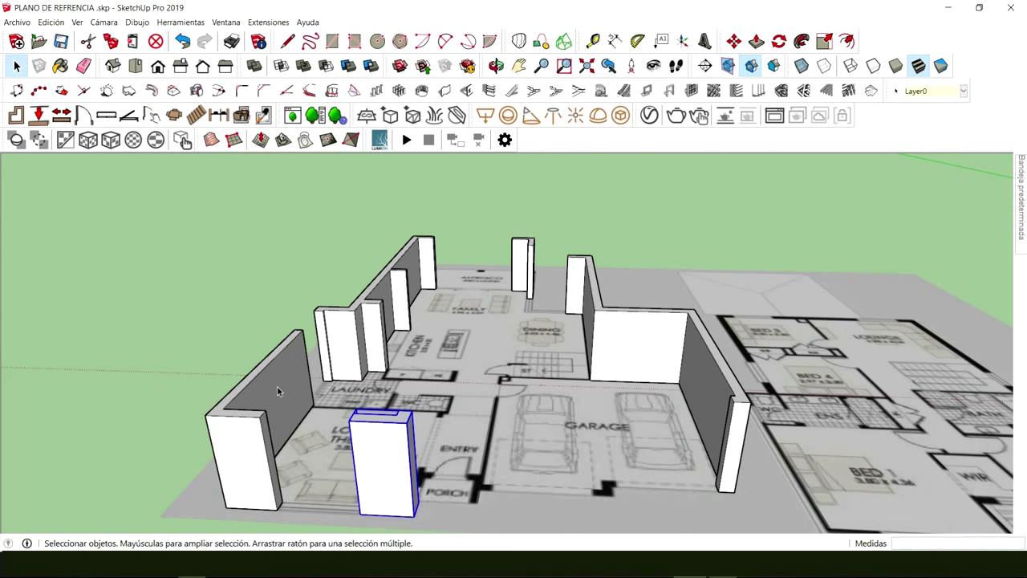
pyautogui.keyDown('shift'); pyautogui.click(277, 386); pyautogui.keyUp('shift')
pyautogui.keyDown('shift'); pyautogui.click(359, 329); pyautogui.keyUp('shift')
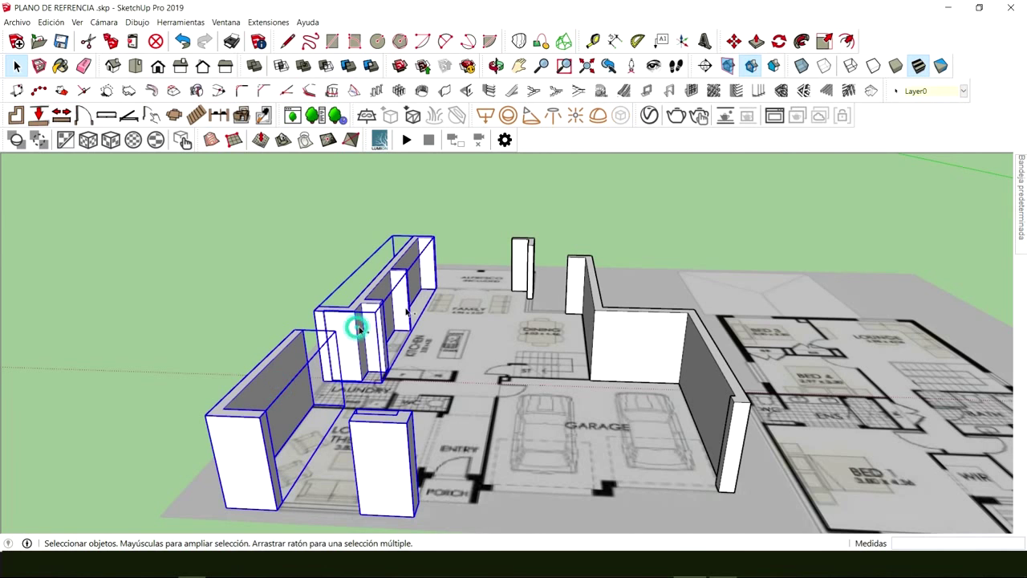
pyautogui.keyDown('shift'); pyautogui.click(523, 251); pyautogui.keyUp('shift')
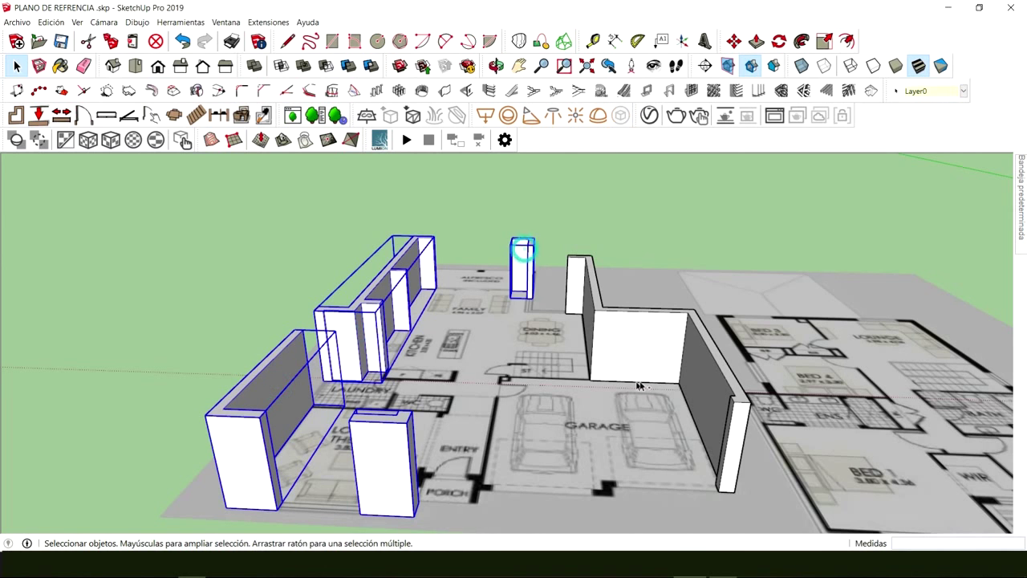
pyautogui.keyDown('shift'); pyautogui.click(614, 341); pyautogui.keyUp('shift')
pyautogui.moveTo(614, 341); pyautogui.dragTo(446, 468, button='middle')
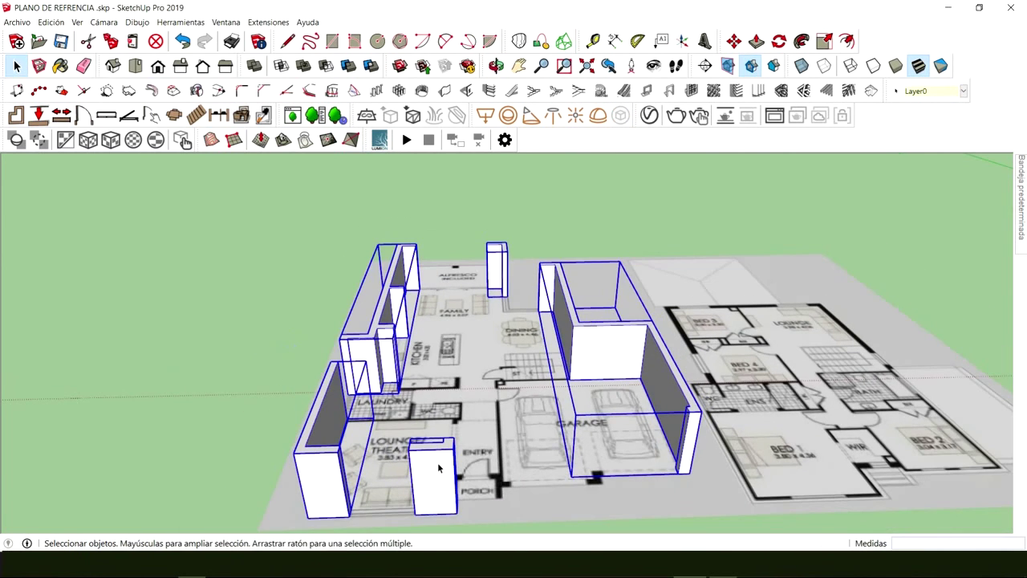
pyautogui.rightClick(438, 468)
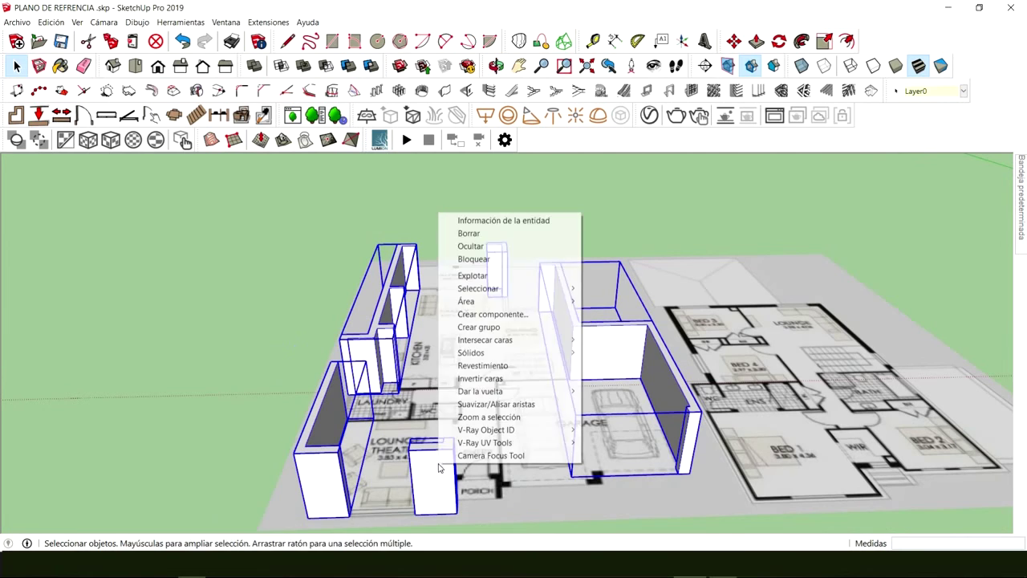
pyautogui.click(493, 328)
# Examine the combined wall group from several angles along with the upper-floor plan beside it
pyautogui.moveTo(493, 327); pyautogui.dragTo(742, 305, button='middle')
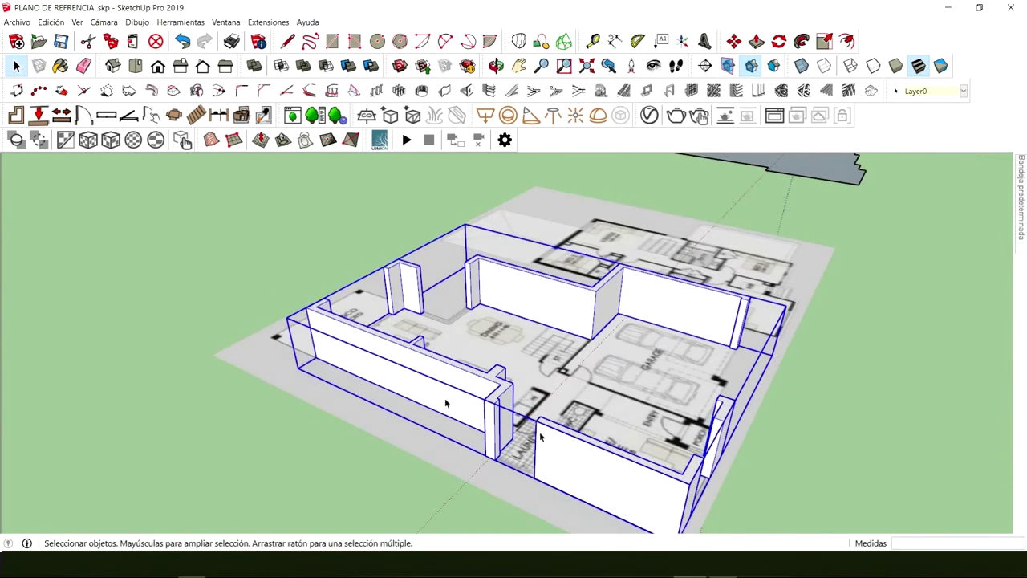
pyautogui.moveTo(445, 403); pyautogui.dragTo(574, 409, button='middle')
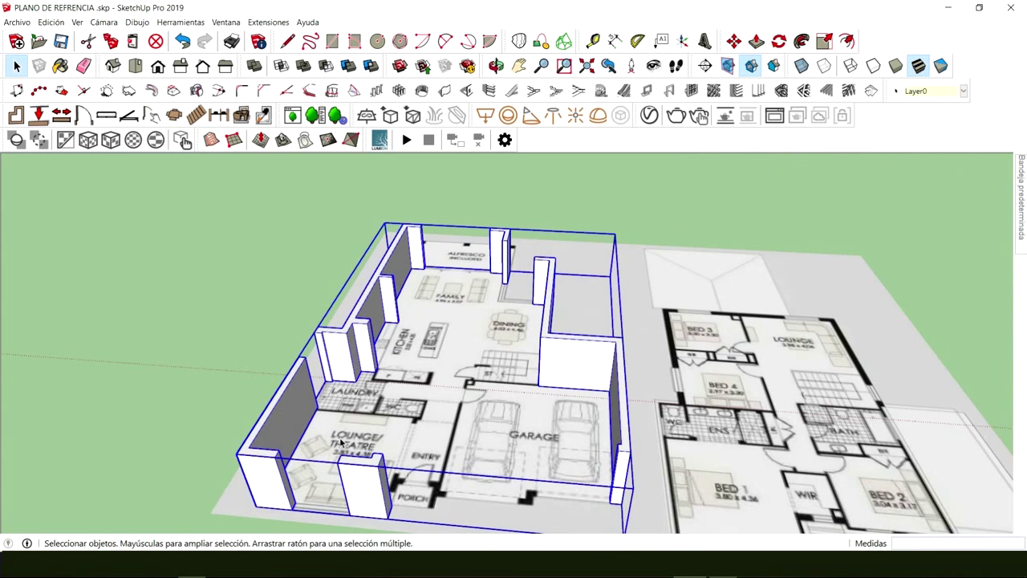
pyautogui.moveTo(341, 442); pyautogui.dragTo(495, 387, button='middle')
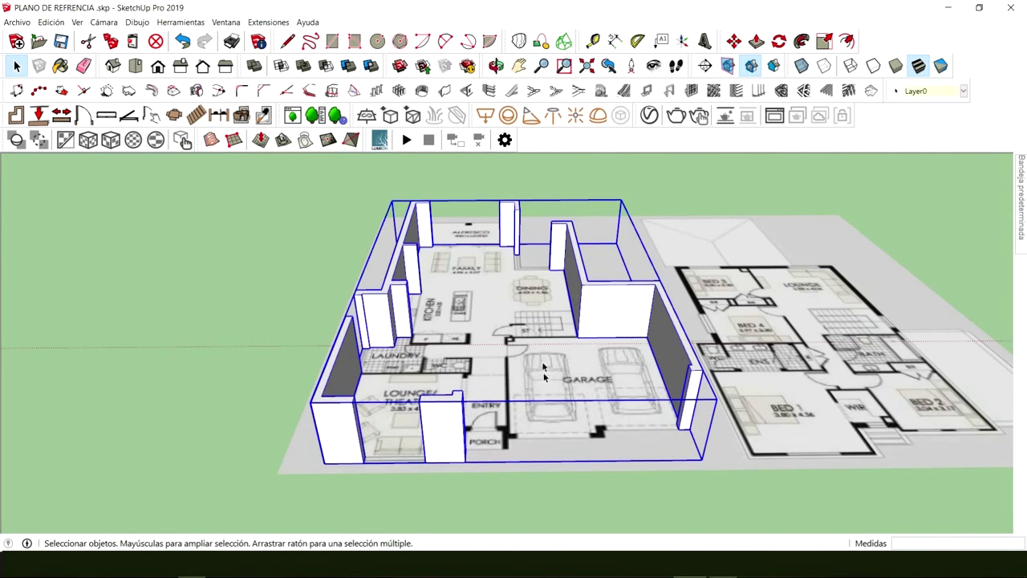
pyautogui.moveTo(567, 354); pyautogui.dragTo(560, 355, button='middle')
pyautogui.moveTo(477, 392); pyautogui.dragTo(452, 235, button='middle')
pyautogui.scroll(5, 452, 235)
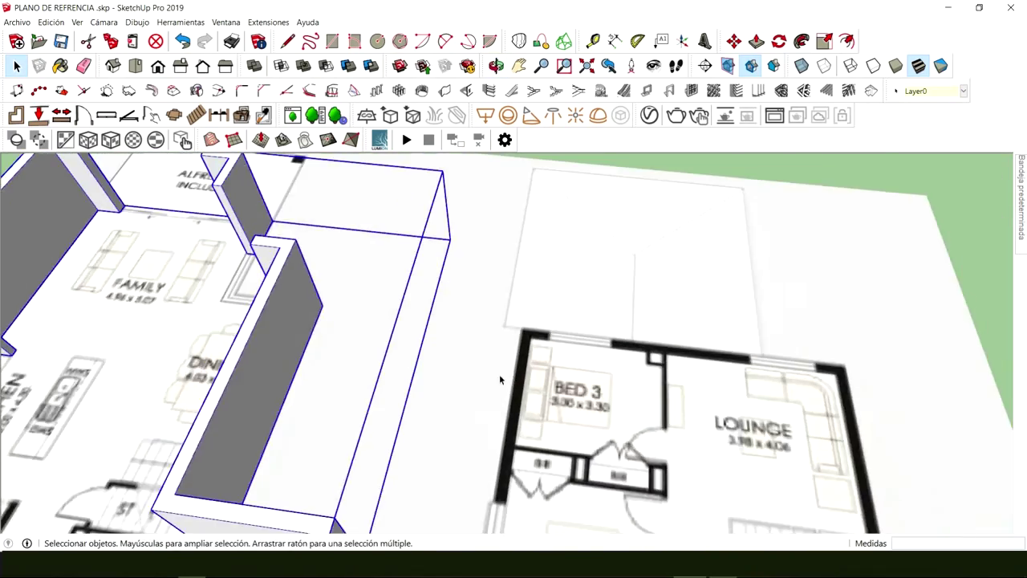
pyautogui.scroll(-8, 499, 374)
pyautogui.moveTo(625, 443); pyautogui.dragTo(473, 313, button='middle')
pyautogui.scroll(6, 474, 313)
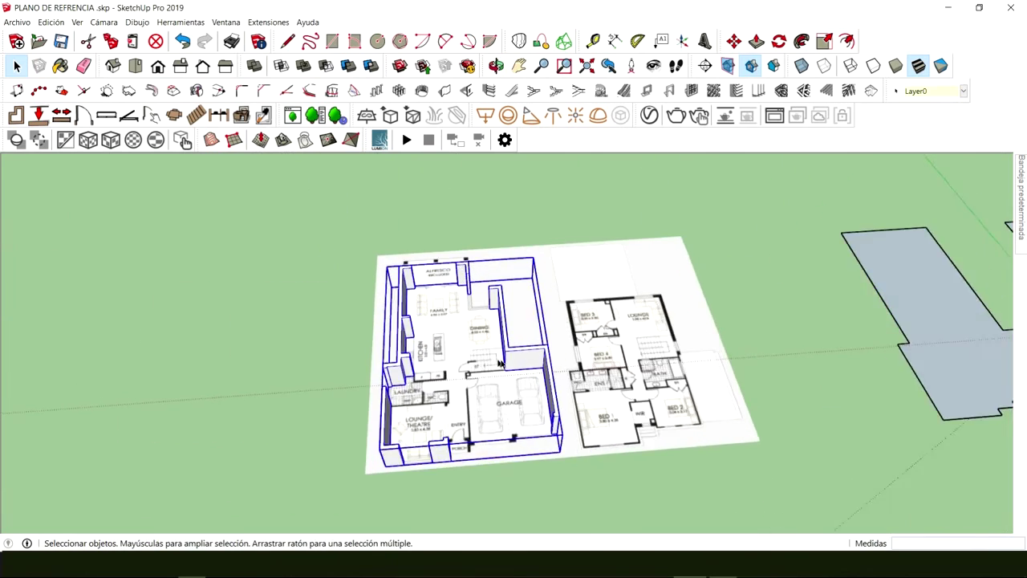
pyautogui.scroll(-3, 383, 291)
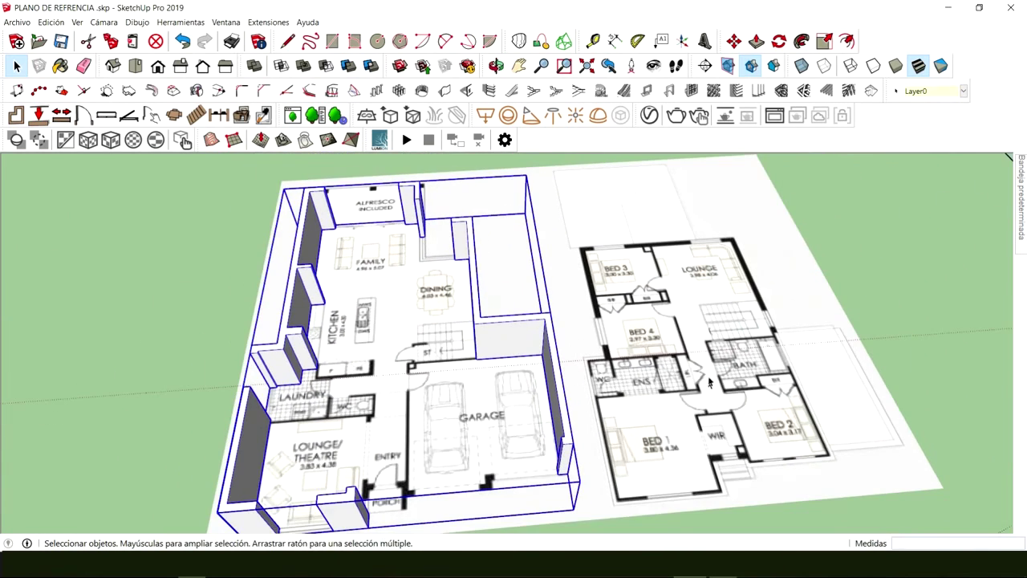
pyautogui.moveTo(532, 425); pyautogui.dragTo(487, 413, button='middle')
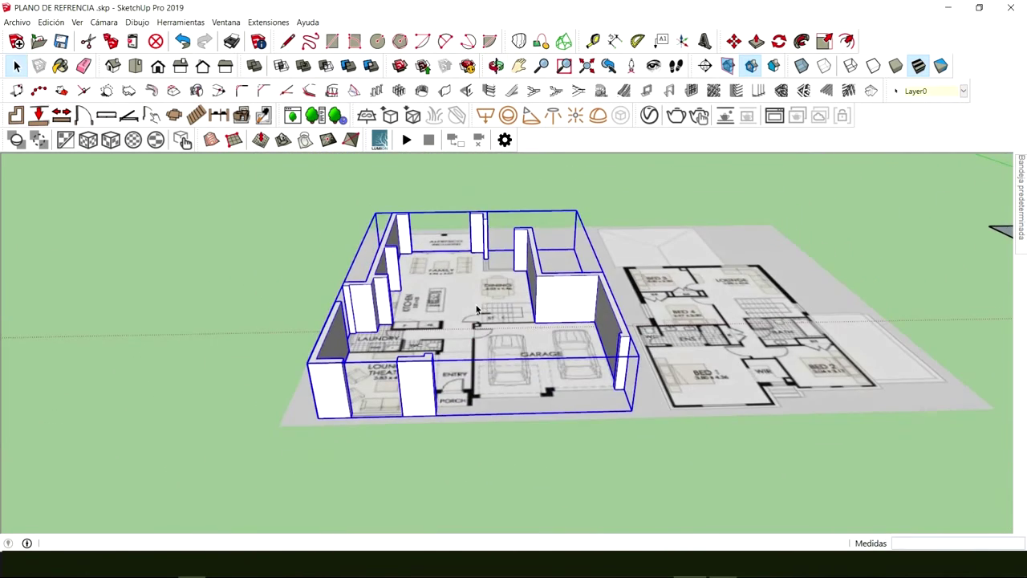
# Open the flat group of ground-floor wall outlines at the origin and try to pull its connected wall face up with Push/Pull
pyautogui.moveTo(407, 363); pyautogui.dragTo(663, 459, button='middle')
pyautogui.scroll(10, 569, 383)
pyautogui.doubleClick(622, 423)
pyautogui.press('p')
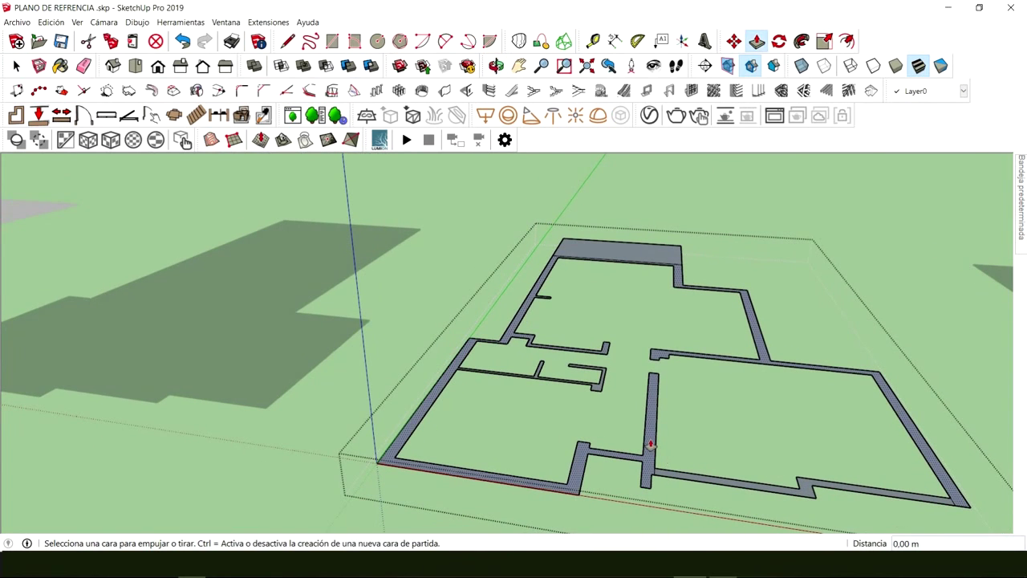
pyautogui.click(650, 446)
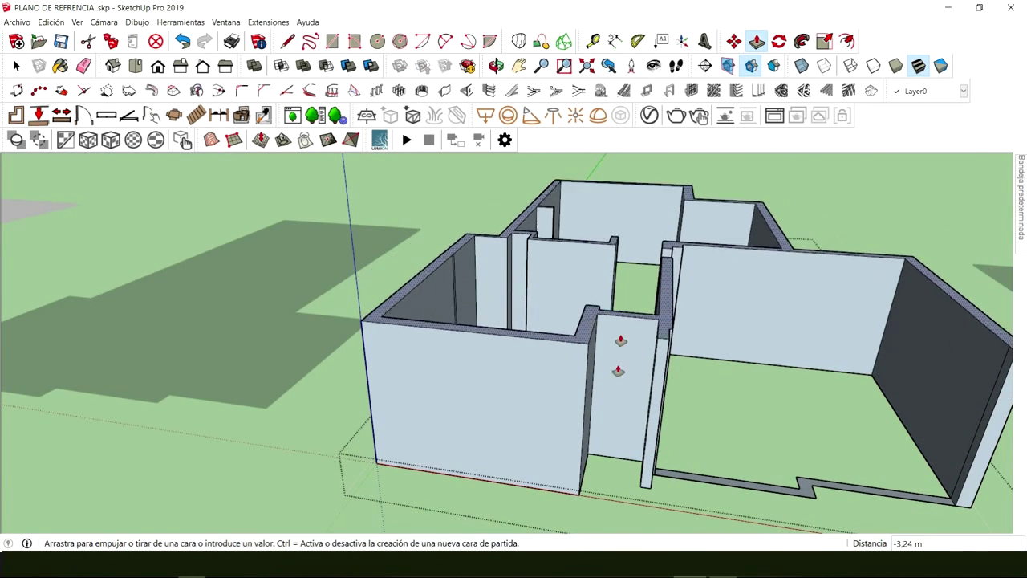
pyautogui.press('space')
pyautogui.moveTo(706, 452); pyautogui.dragTo(581, 399, button='middle')
pyautogui.scroll(-3, 580, 399)
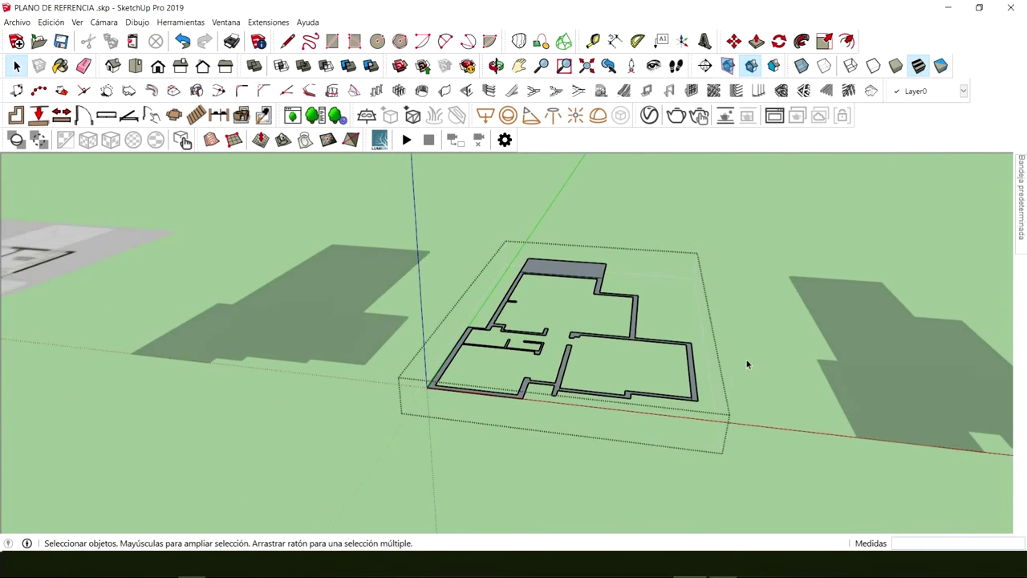
pyautogui.moveTo(710, 375); pyautogui.dragTo(487, 360, button='middle')
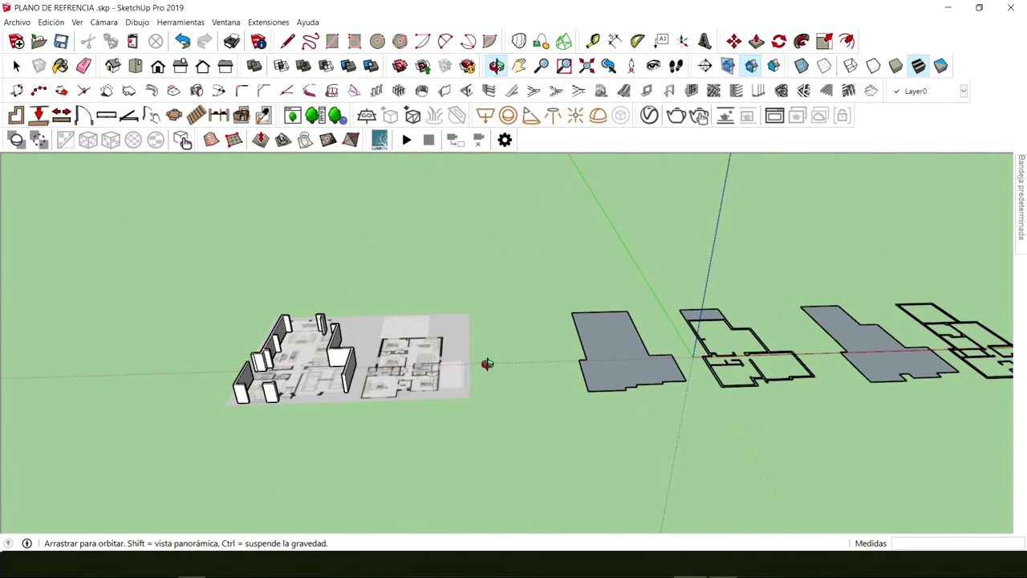
# Open the ground-floor slab outline group beside the reference plan and pull its face up into a thin slab with Push/Pull
pyautogui.scroll(6, 346, 353)
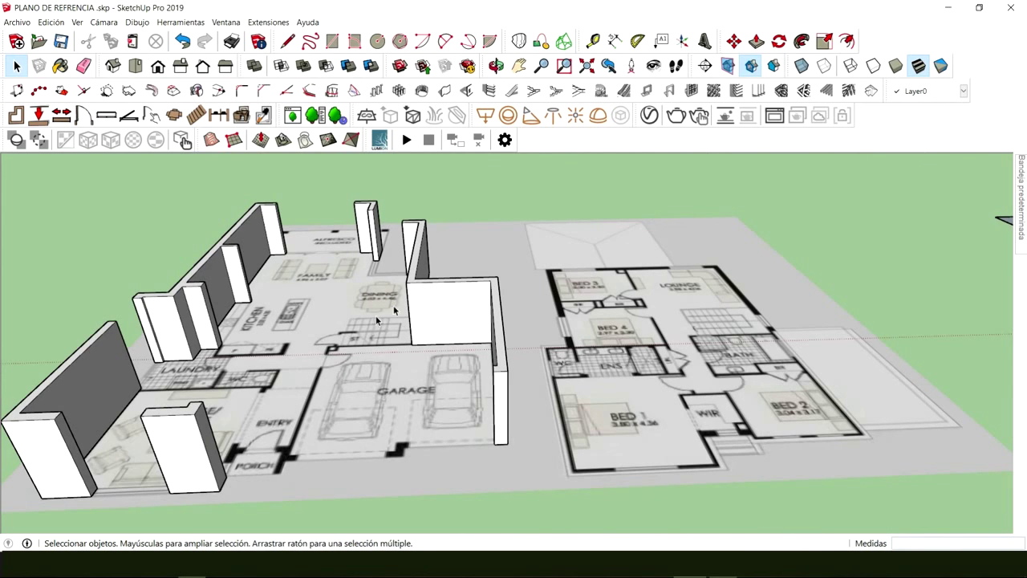
pyautogui.scroll(-5, 343, 377)
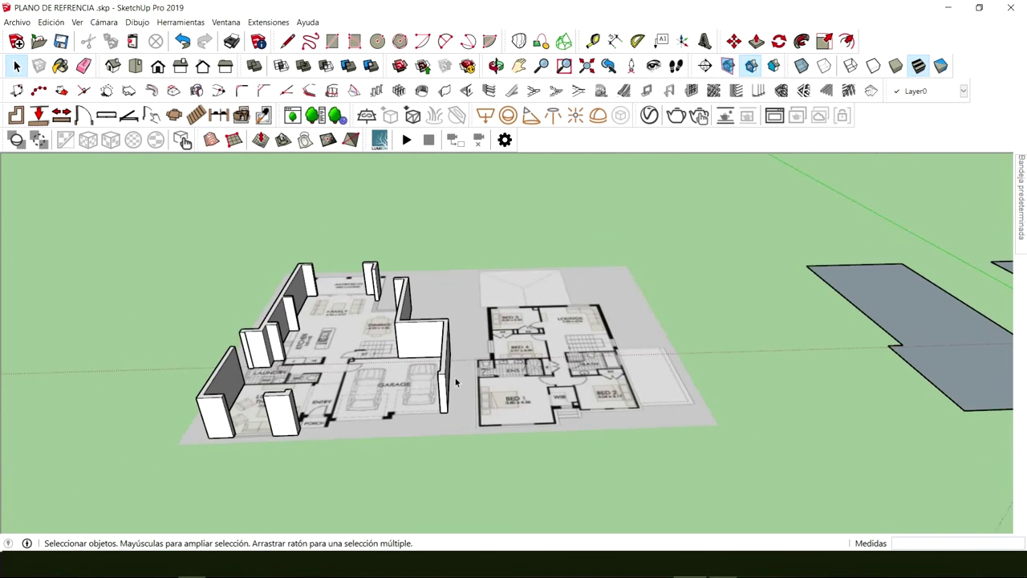
pyautogui.moveTo(376, 377); pyautogui.dragTo(454, 321, button='middle')
pyautogui.click(453, 317)
pyautogui.moveTo(421, 280); pyautogui.dragTo(502, 345, button='middle')
pyautogui.scroll(2, 517, 344)
pyautogui.doubleClick(516, 344)
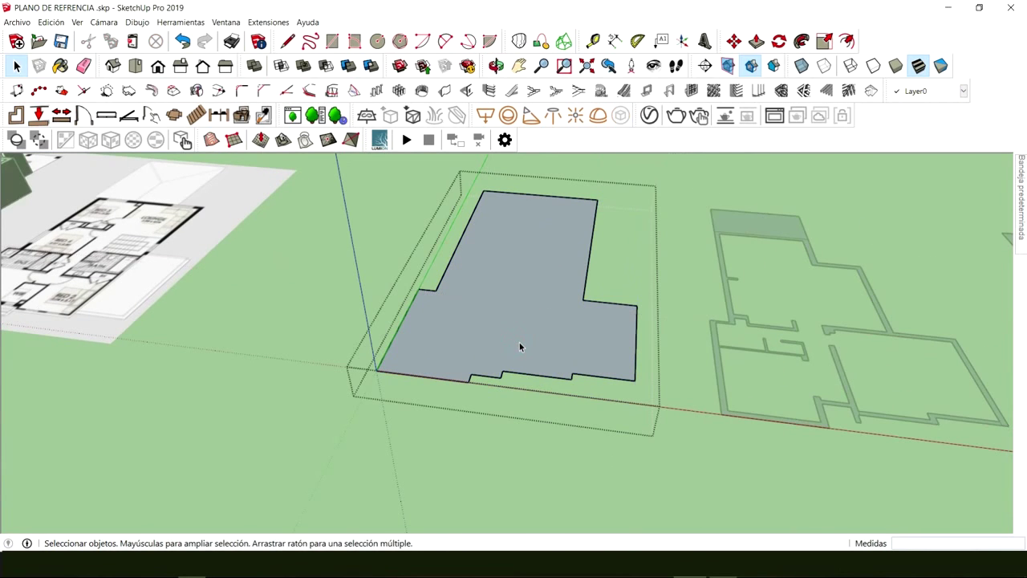
pyautogui.press('p')
pyautogui.click(534, 345)
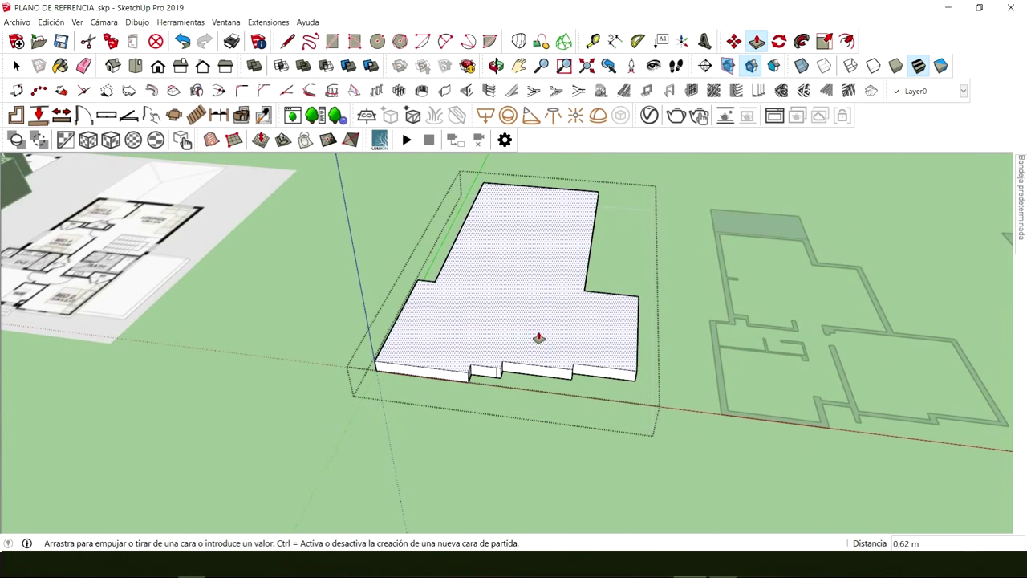
pyautogui.press('Escape')
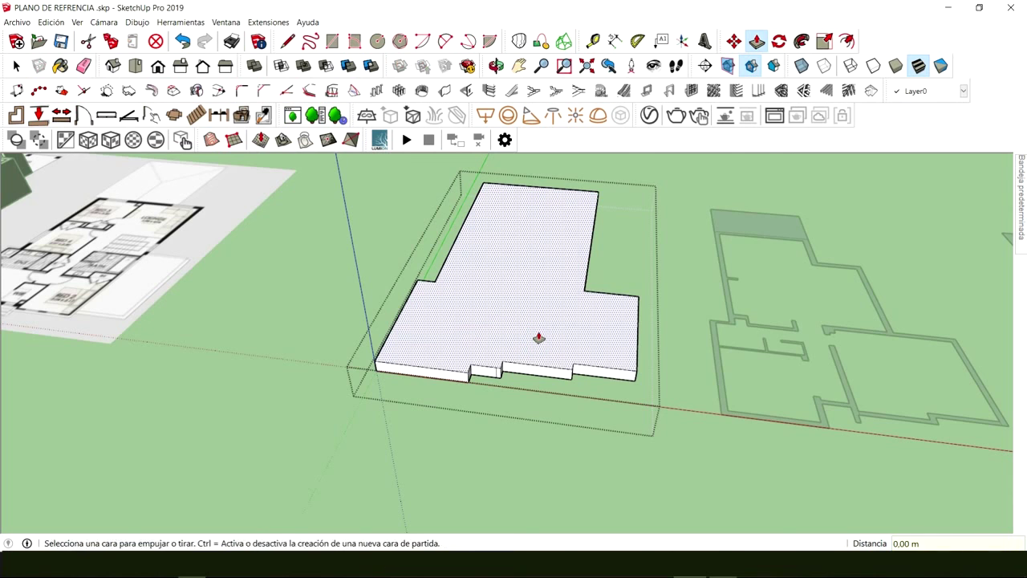
pyautogui.press('space')
# Open the upper-floor slab outline group, pull its face up into a thin slab with Push/Pull, and close the group
pyautogui.click(670, 332)
pyautogui.moveTo(670, 332); pyautogui.dragTo(589, 375, button='middle')
pyautogui.click(589, 375)
pyautogui.scroll(1, 589, 375)
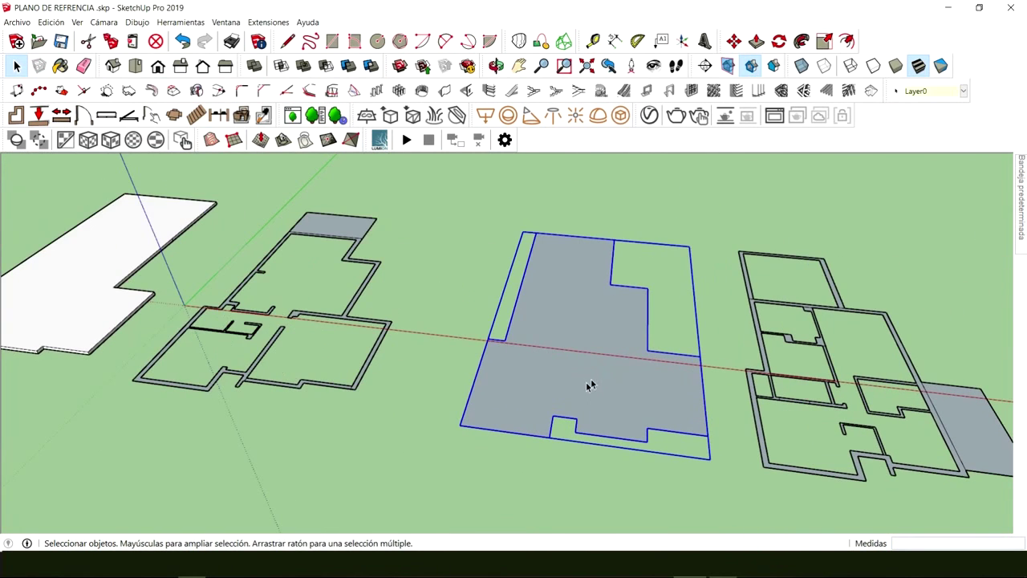
pyautogui.doubleClick(594, 383)
pyautogui.press('p')
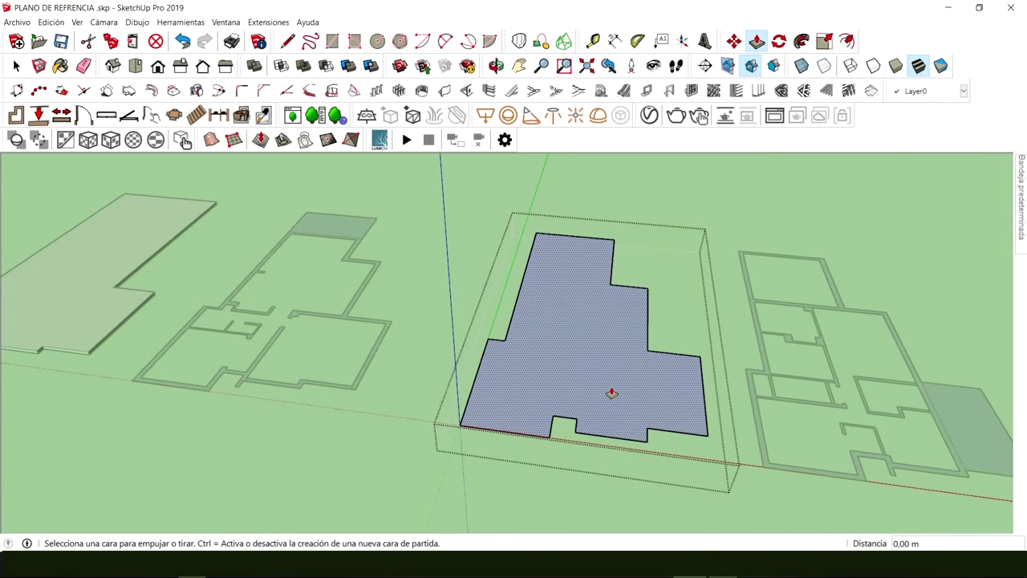
pyautogui.moveTo(611, 392); pyautogui.dragTo(612, 388)
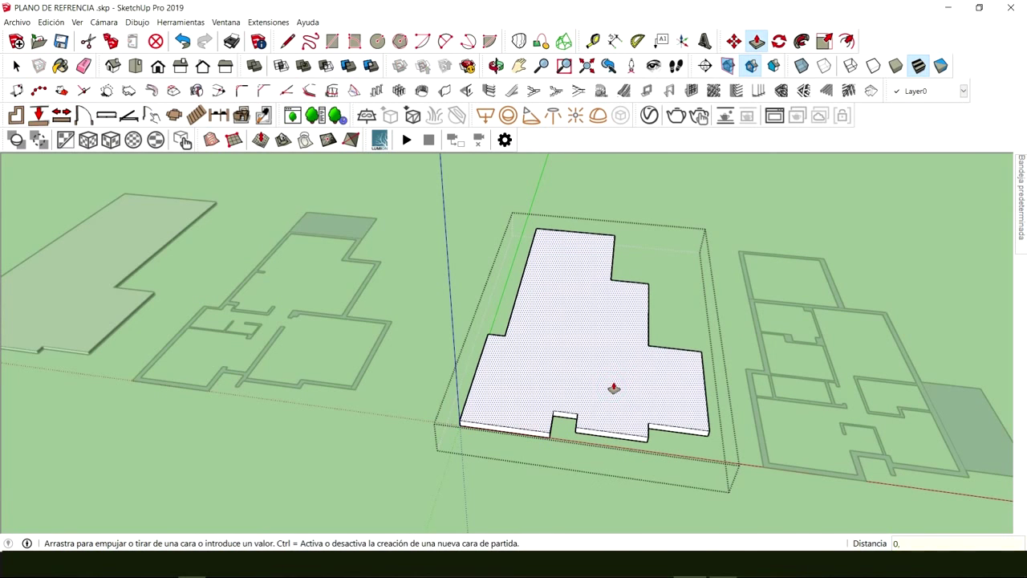
pyautogui.press('Return')
pyautogui.press('space')
pyautogui.click(380, 426)
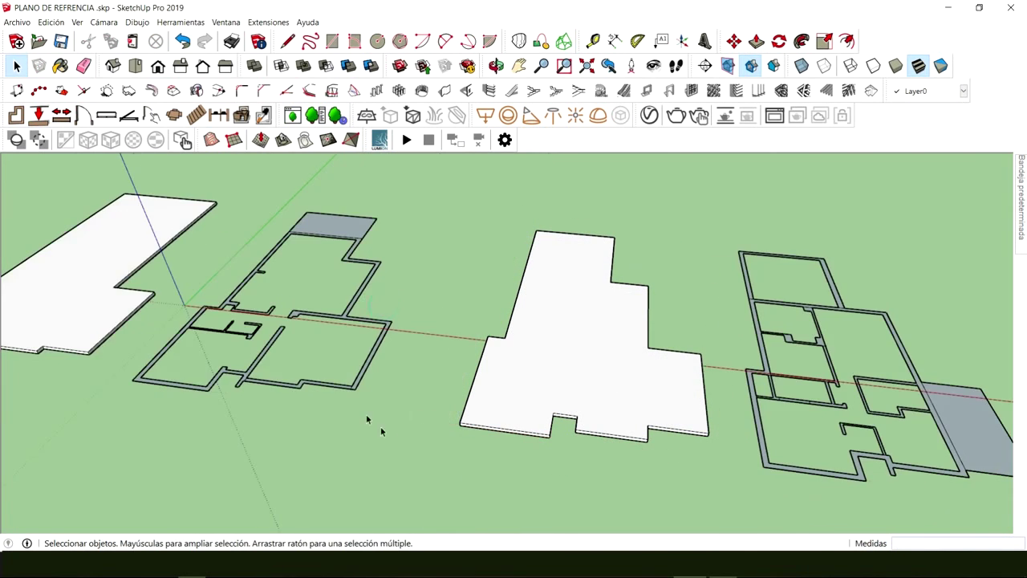
# Open the group of flat ground-floor wall outlines between the two slabs for editing
pyautogui.moveTo(381, 427); pyautogui.dragTo(634, 394, button='middle')
pyautogui.scroll(3, 470, 367)
pyautogui.scroll(-2, 388, 424)
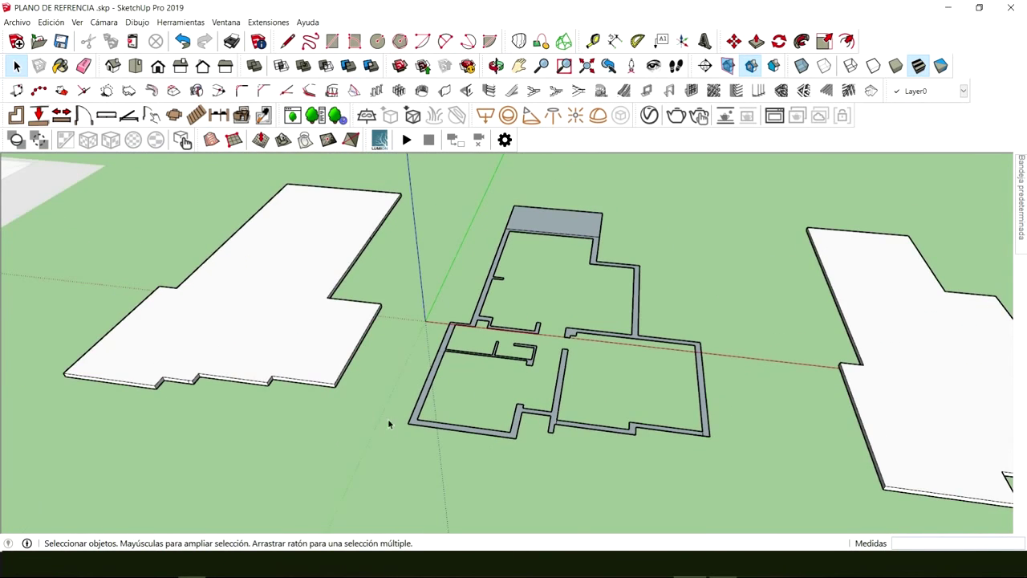
pyautogui.moveTo(388, 424)
pyautogui.mouseDown(button='middle')
pyautogui.moveTo(548, 361)
pyautogui.moveTo(401, 409)
pyautogui.mouseUp(button='middle')
pyautogui.scroll(4, 192, 353)
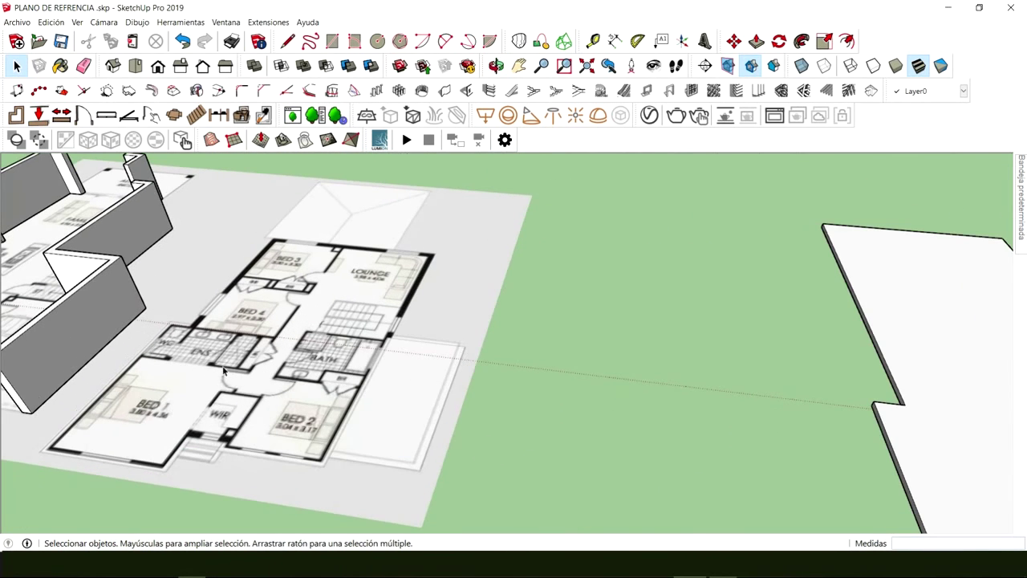
pyautogui.scroll(-3, 320, 431)
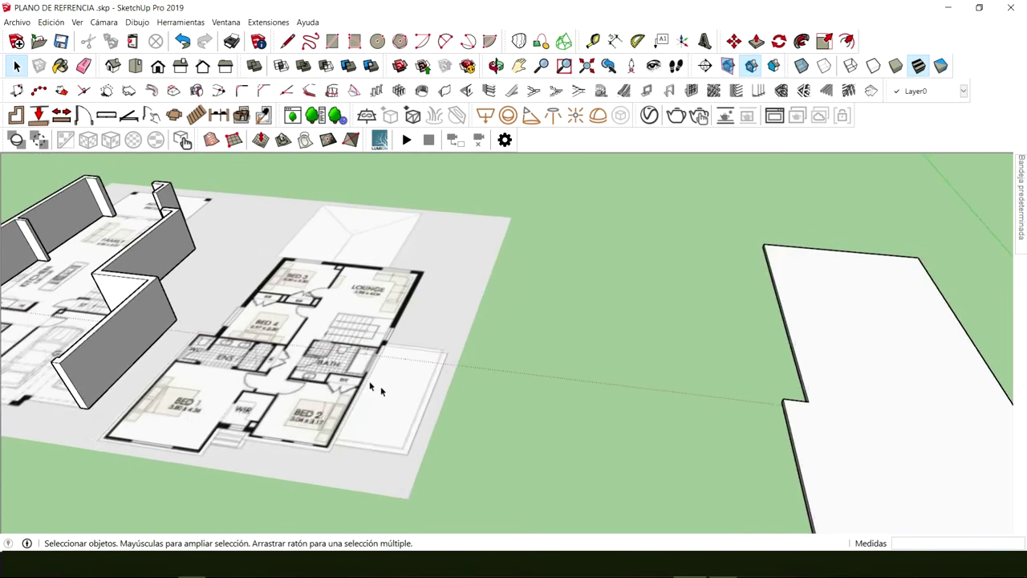
pyautogui.moveTo(320, 431); pyautogui.dragTo(787, 372, button='middle')
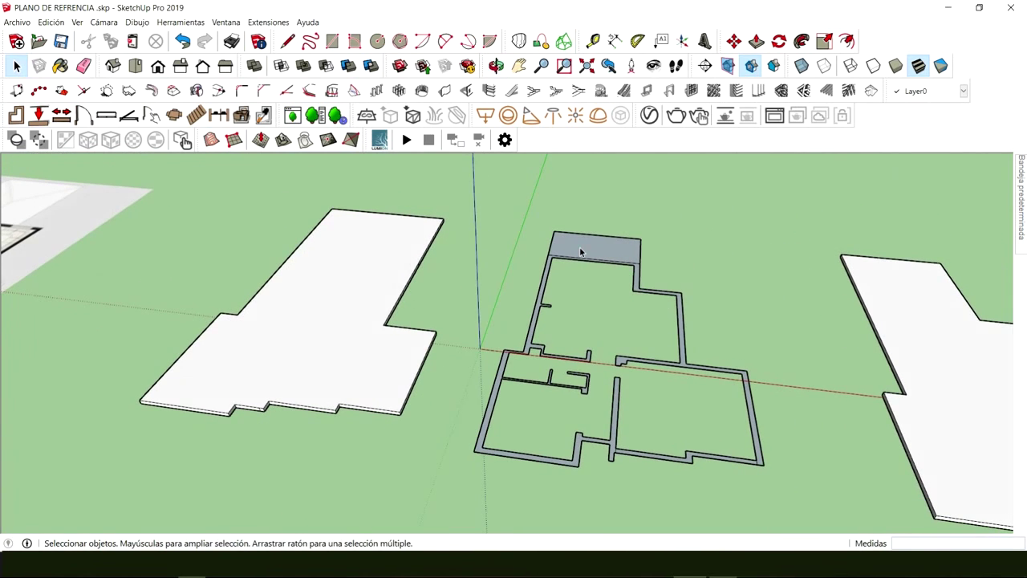
pyautogui.click(580, 251)
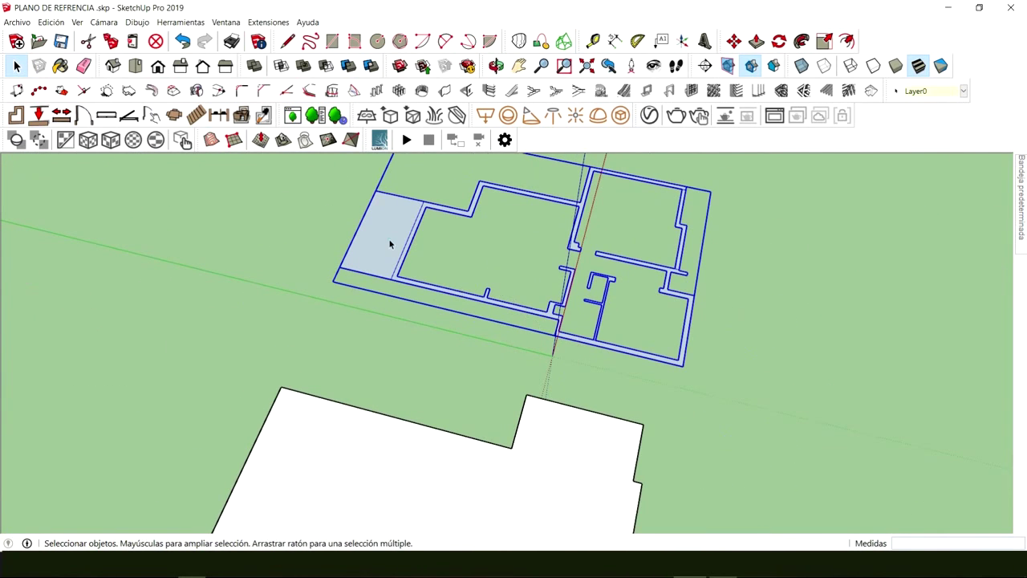
pyautogui.doubleClick(390, 244)
pyautogui.click(390, 239)
# Examine the flat ground-floor wall outlines from several angles to see which wall faces are connected or separate
pyautogui.moveTo(710, 274)
pyautogui.mouseDown(button='middle')
pyautogui.moveTo(619, 327)
pyautogui.moveTo(543, 348)
pyautogui.moveTo(557, 427)
pyautogui.moveTo(422, 364)
pyautogui.moveTo(431, 417)
pyautogui.moveTo(452, 385)
pyautogui.mouseUp(button='middle')
pyautogui.click(544, 348)
pyautogui.scroll(-3, 452, 385)
pyautogui.scroll(4, 523, 410)
pyautogui.scroll(3, 523, 410)
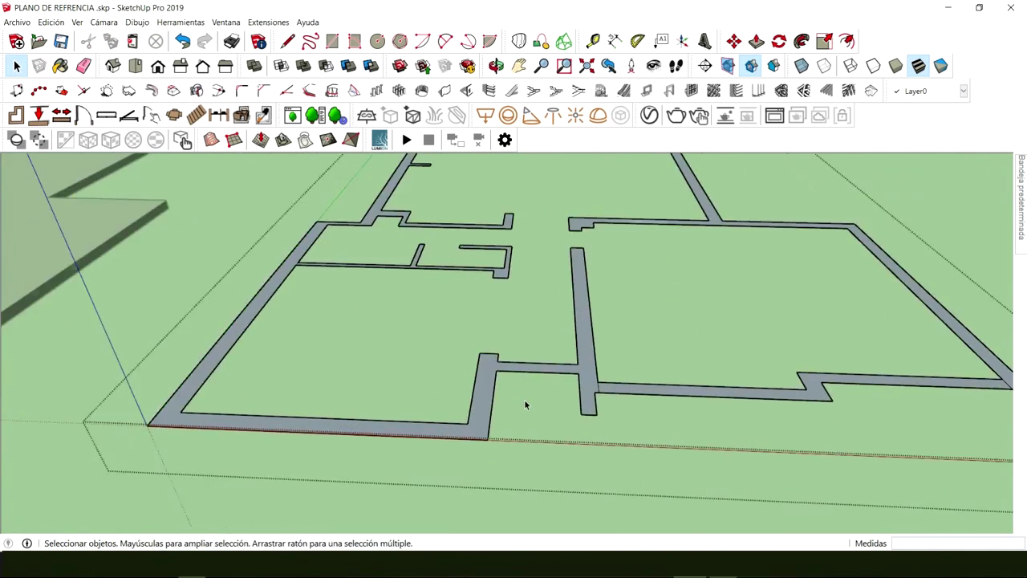
pyautogui.scroll(-4, 541, 368)
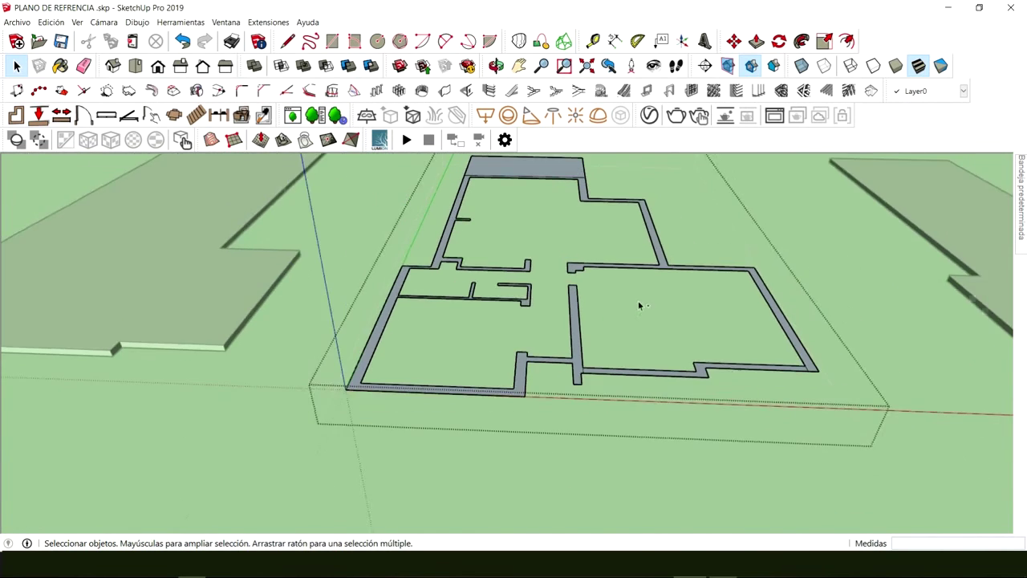
pyautogui.moveTo(639, 305); pyautogui.dragTo(665, 231, button='middle')
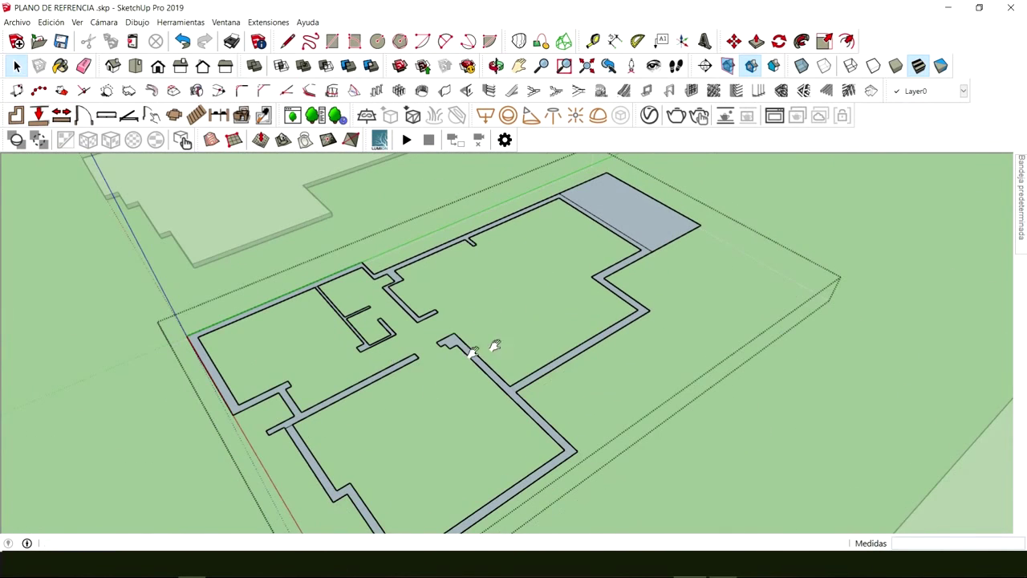
pyautogui.moveTo(495, 345)
pyautogui.mouseDown(button='middle')
pyautogui.moveTo(768, 350)
pyautogui.moveTo(649, 344)
pyautogui.moveTo(837, 310)
pyautogui.moveTo(554, 346)
pyautogui.mouseUp(button='middle')
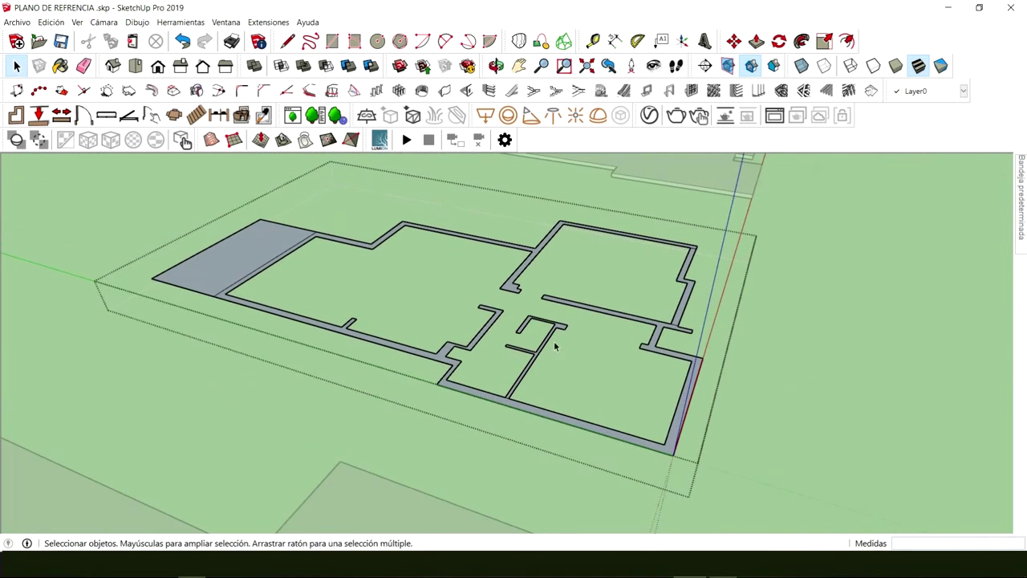
pyautogui.moveTo(464, 324)
pyautogui.mouseDown(button='middle')
pyautogui.moveTo(447, 296)
pyautogui.moveTo(403, 309)
pyautogui.mouseUp(button='middle')
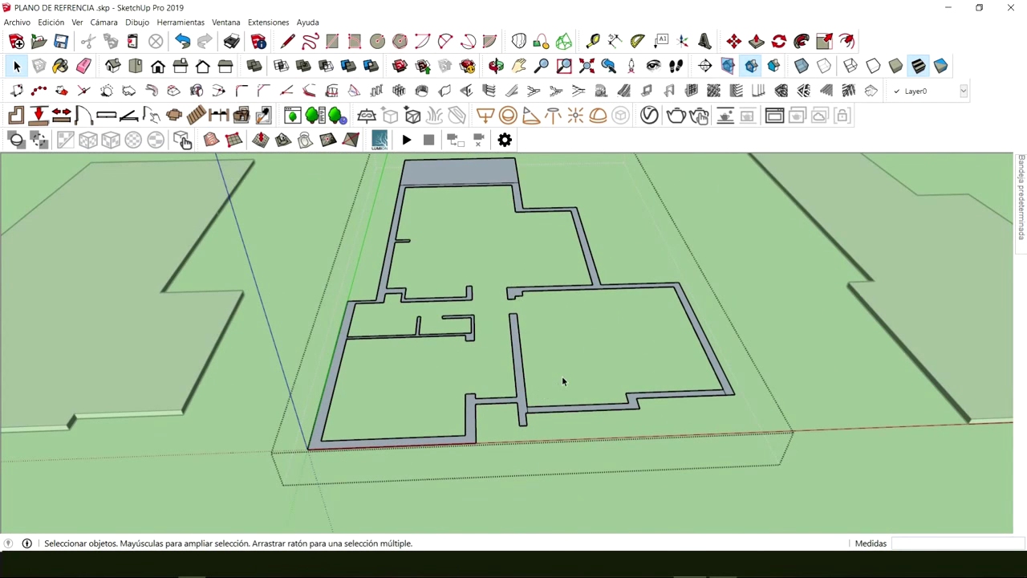
pyautogui.moveTo(562, 381); pyautogui.dragTo(535, 425, button='middle')
pyautogui.scroll(-2, 425, 407)
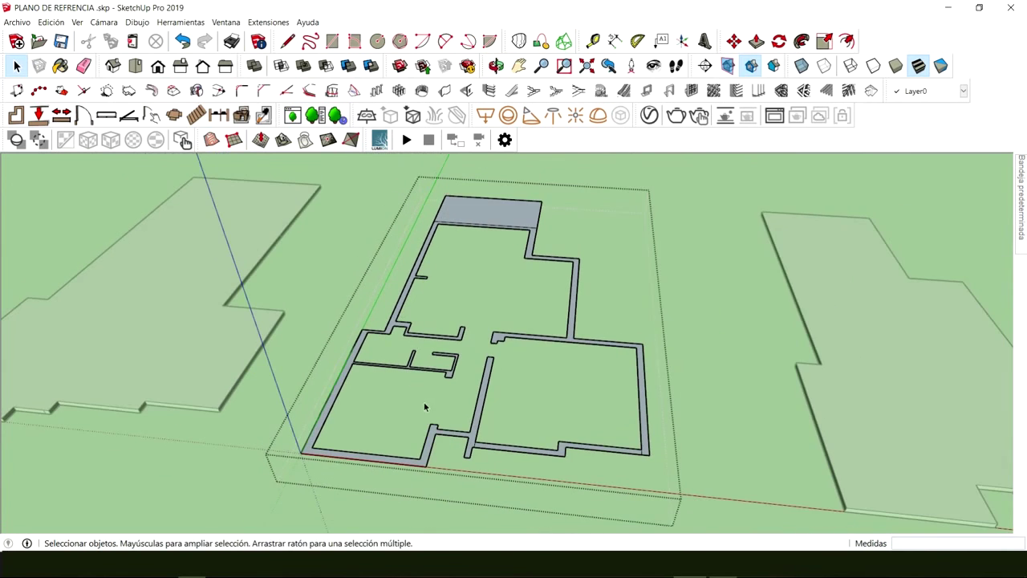
pyautogui.moveTo(425, 407); pyautogui.dragTo(478, 418, button='middle')
pyautogui.scroll(2, 479, 409)
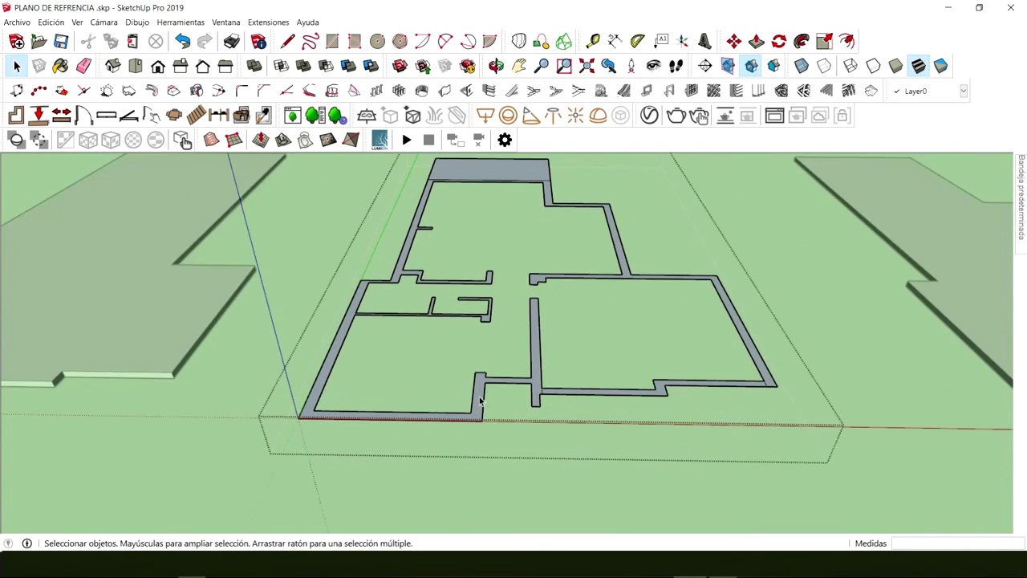
pyautogui.scroll(2, 479, 401)
# Select the connected main wall face of the ground floor and pull it up to wall height with Push/Pull
pyautogui.click(479, 401)
pyautogui.scroll(-1, 479, 401)
pyautogui.scroll(1, 478, 401)
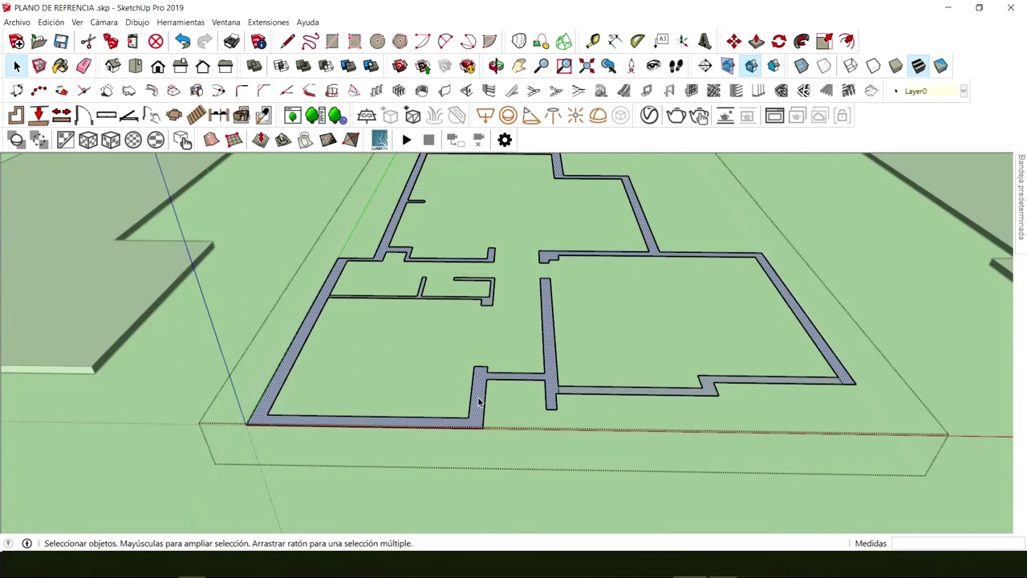
pyautogui.press('p')
pyautogui.moveTo(477, 404); pyautogui.dragTo(484, 319)
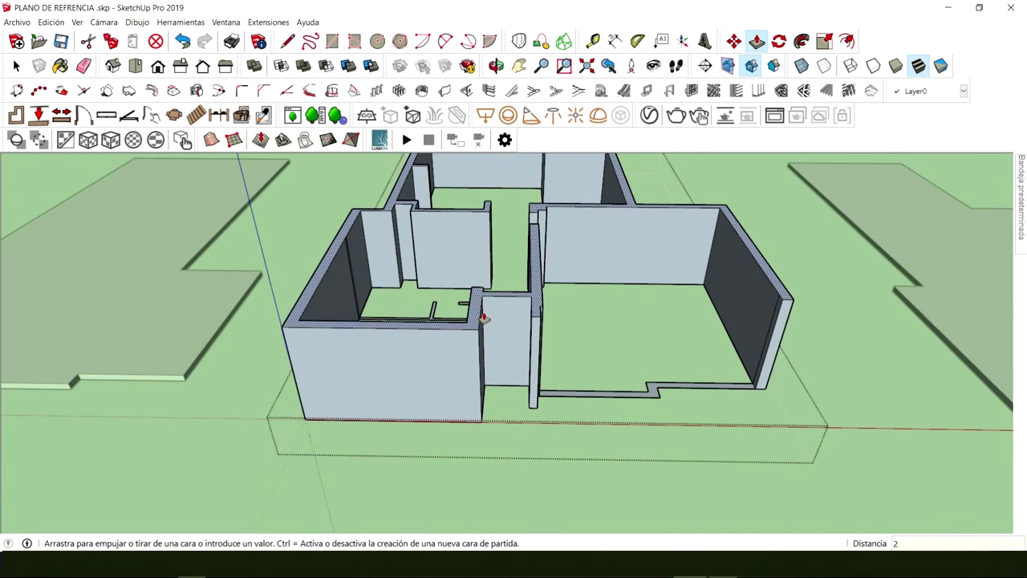
pyautogui.press('Return')
pyautogui.press('space')
# Undo the main wall extrusion and inspect the junction where the thin inner partition meets the outer wall
pyautogui.moveTo(486, 211); pyautogui.dragTo(500, 348, button='middle')
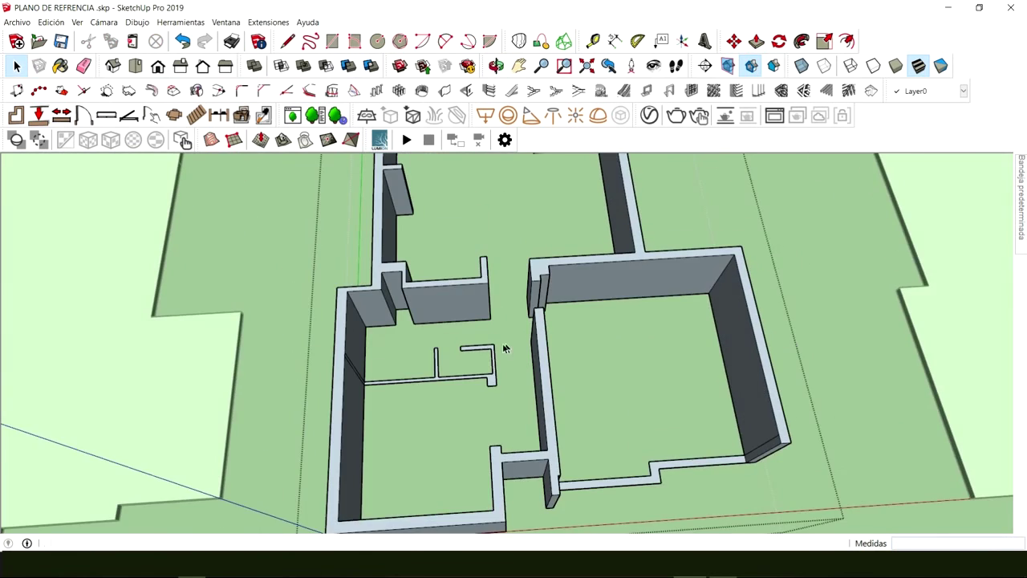
pyautogui.scroll(4, 495, 377)
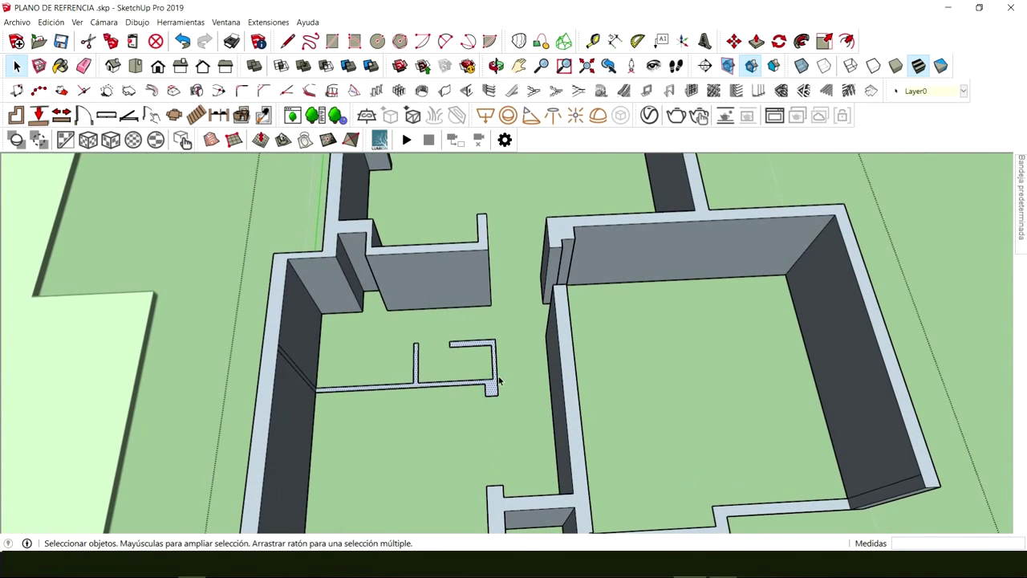
pyautogui.hotkey('ctrl', 'z')
pyautogui.scroll(5, 315, 388)
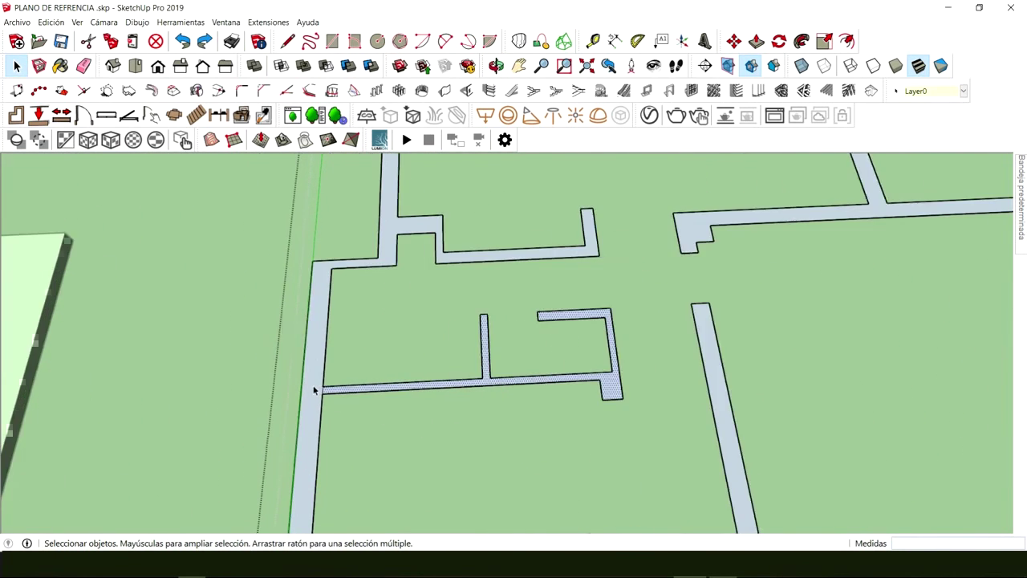
pyautogui.scroll(3, 318, 388)
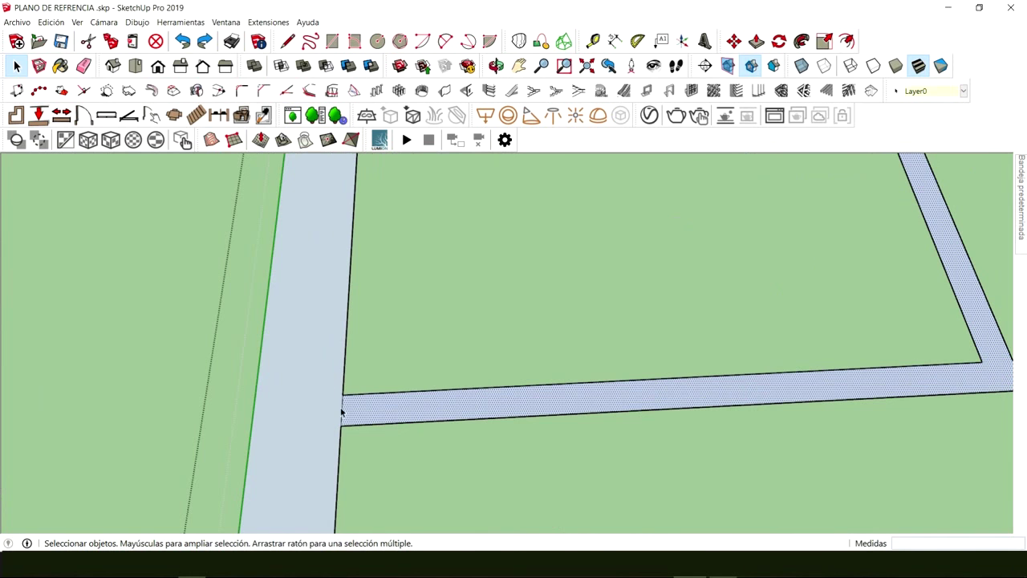
pyautogui.scroll(-2, 341, 409)
pyautogui.scroll(-8, 367, 412)
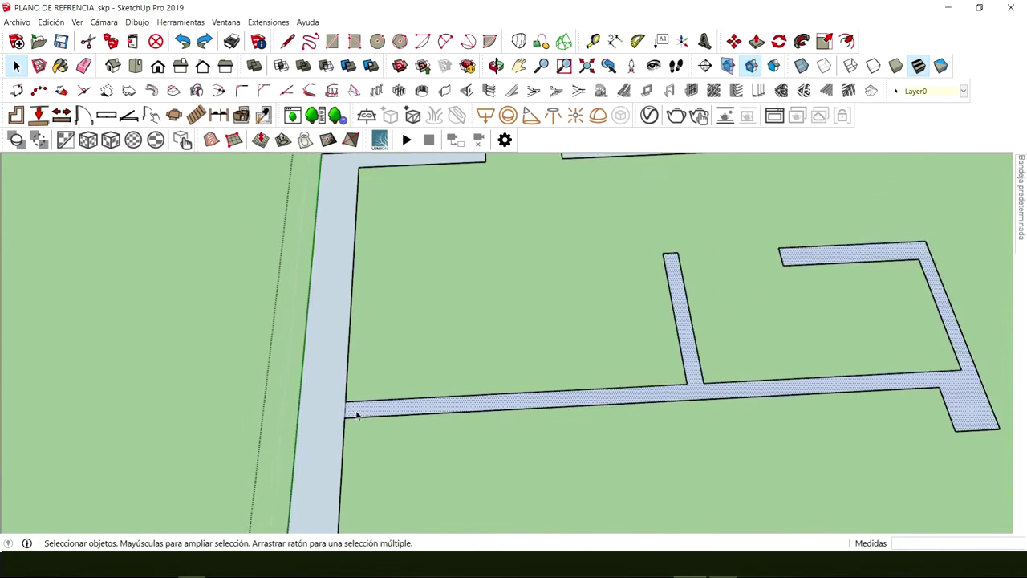
# Draw a rectangle in front of the ground-floor walls and split it across the middle with a line about 4.45 m long
pyautogui.moveTo(480, 383); pyautogui.dragTo(420, 278, button='middle')
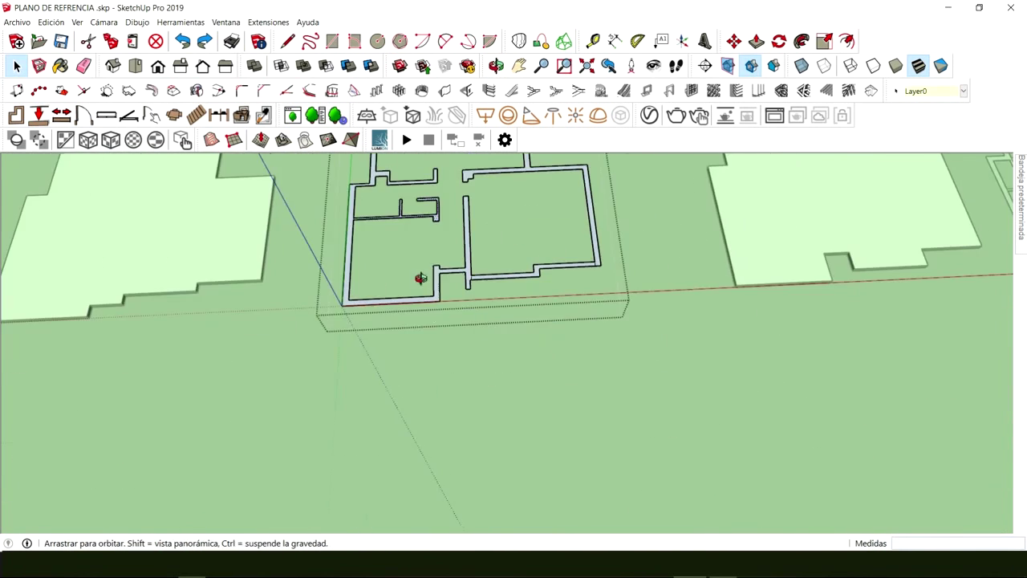
pyautogui.click(417, 358)
pyautogui.click(532, 450)
pyautogui.press('space')
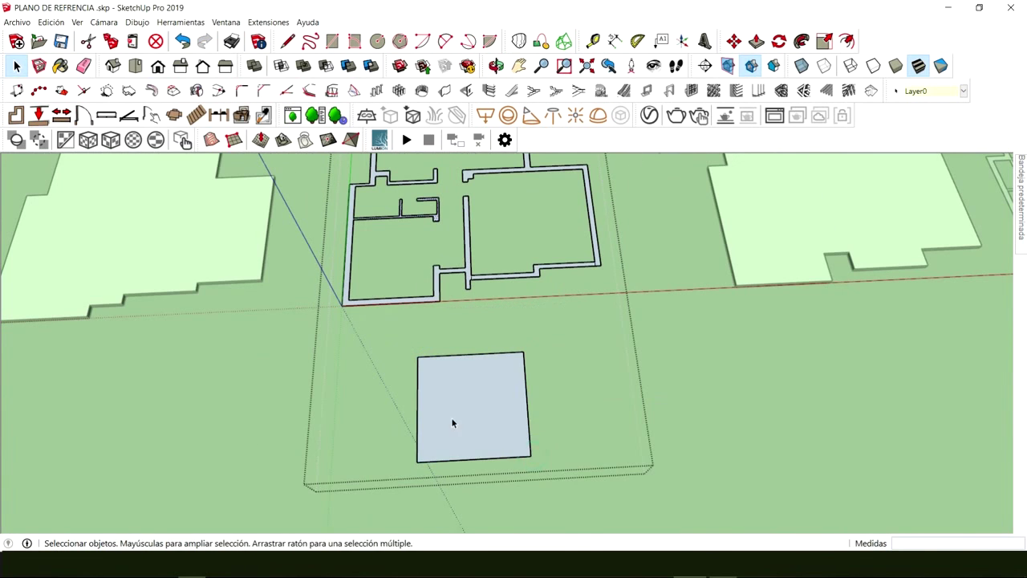
pyautogui.scroll(3, 452, 420)
pyautogui.press('l')
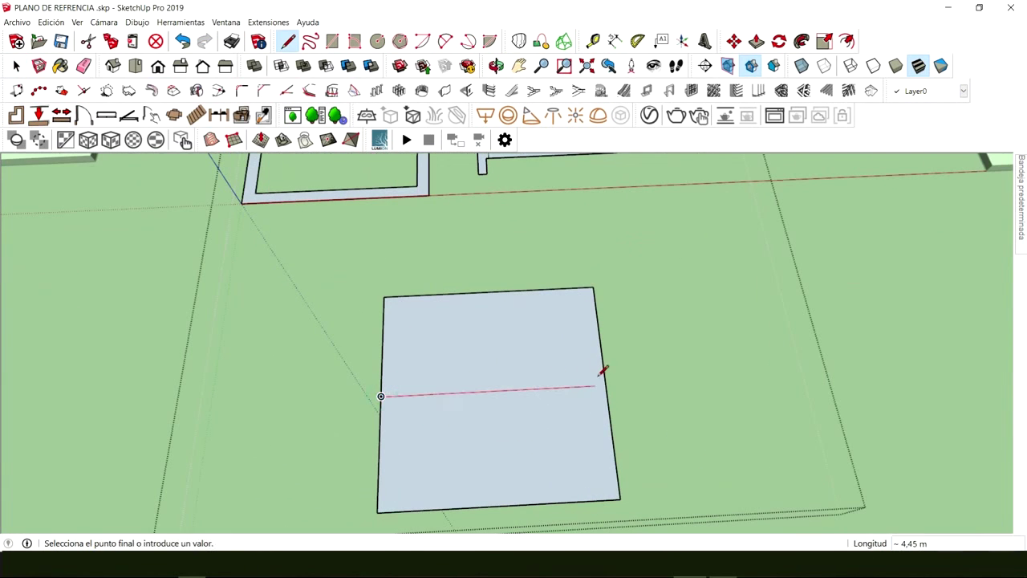
pyautogui.click(606, 386)
pyautogui.press('space')
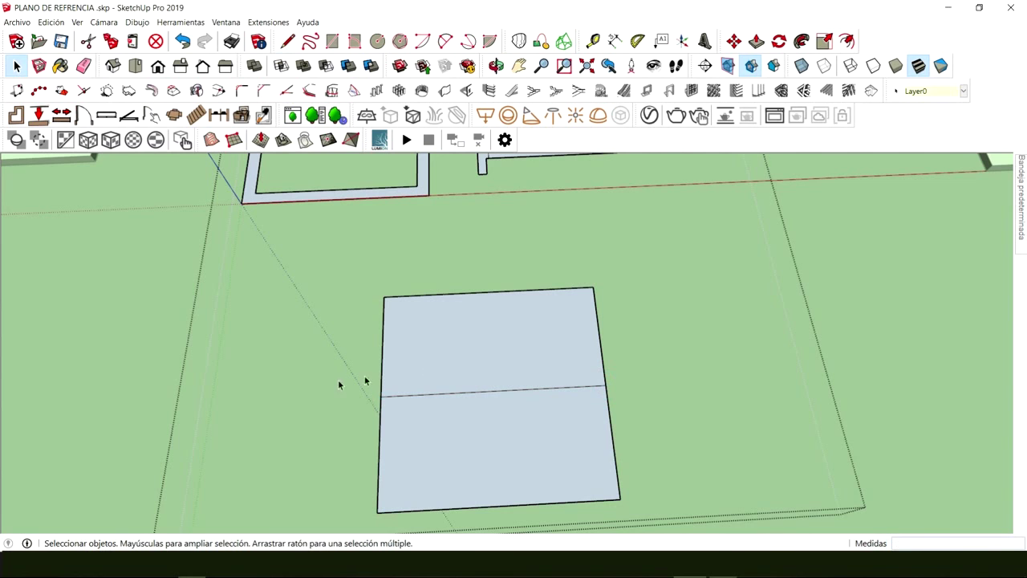
# Select each half of the split rectangle in turn to check that they are separate faces
pyautogui.click(543, 412)
pyautogui.click(534, 350)
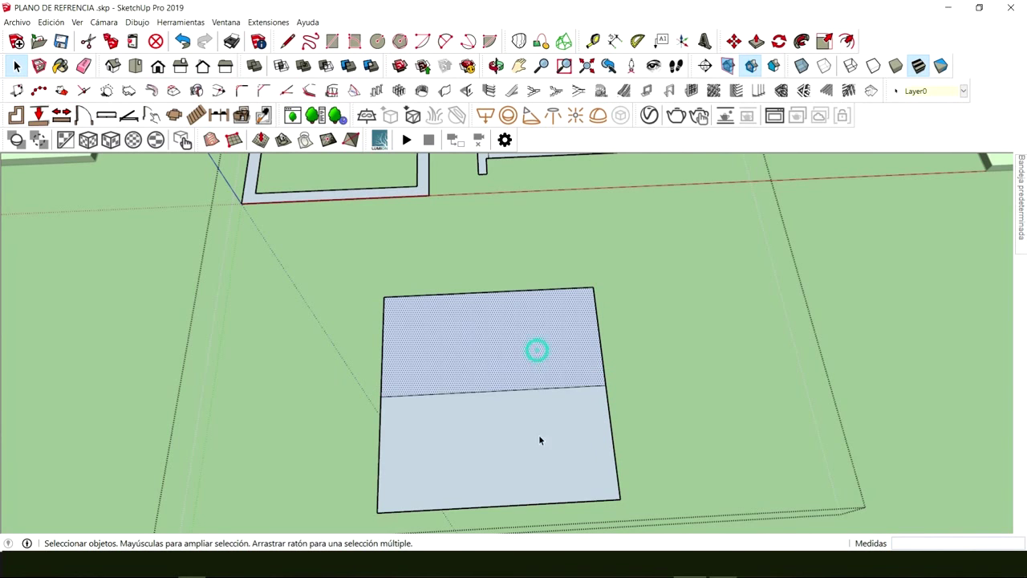
pyautogui.click(541, 444)
pyautogui.click(522, 349)
# Pull the rear half of the split rectangle up into a tall block and the front half up about 1.22 m
pyautogui.moveTo(522, 349); pyautogui.dragTo(585, 360, button='middle')
pyautogui.press('p')
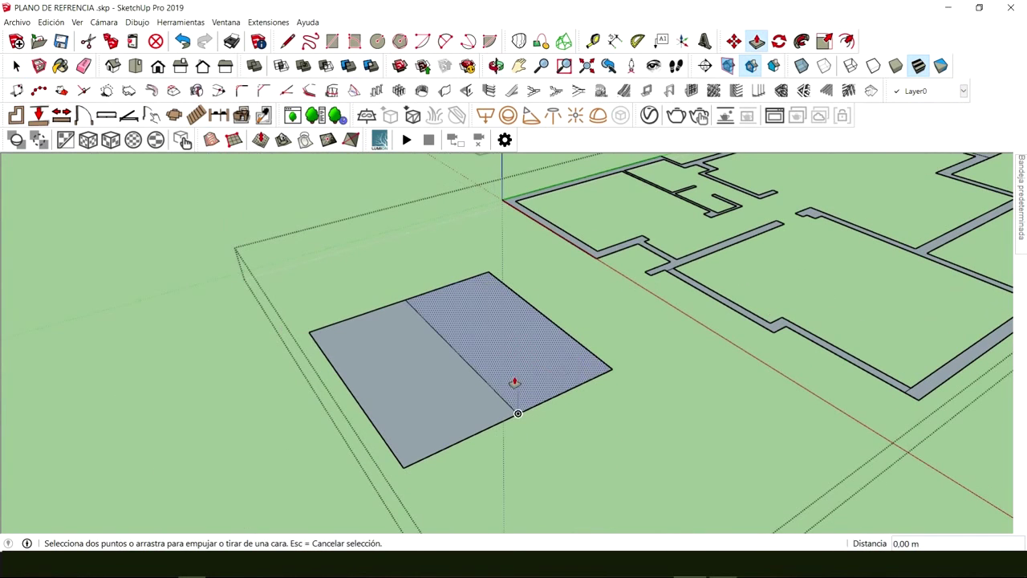
pyautogui.click(516, 383)
pyautogui.click(504, 319)
pyautogui.click(458, 427)
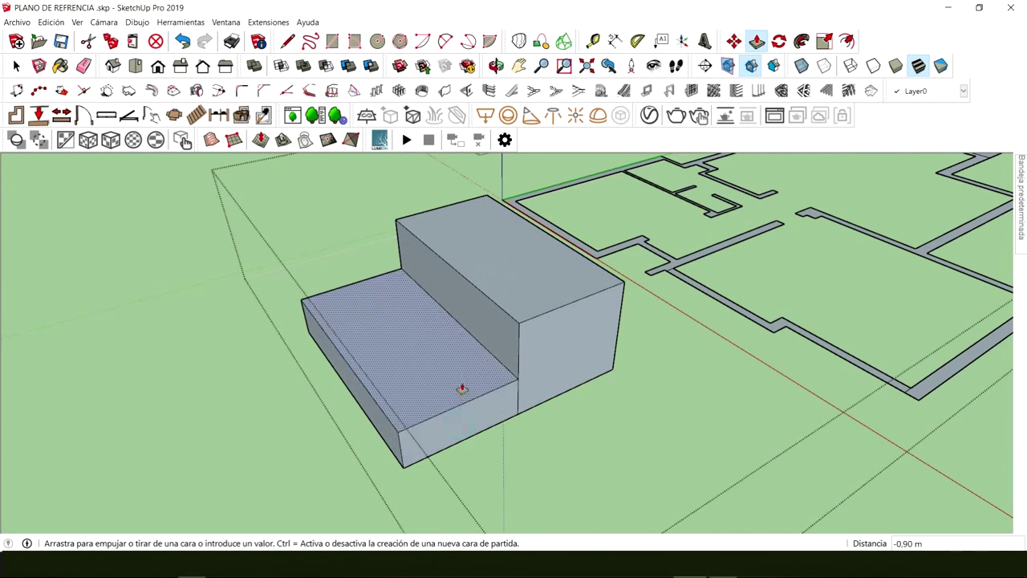
pyautogui.click(462, 381)
# Split the lower block's top face with a line about 2.34 m long and push one of its halves down
pyautogui.moveTo(437, 405); pyautogui.dragTo(509, 426, button='middle')
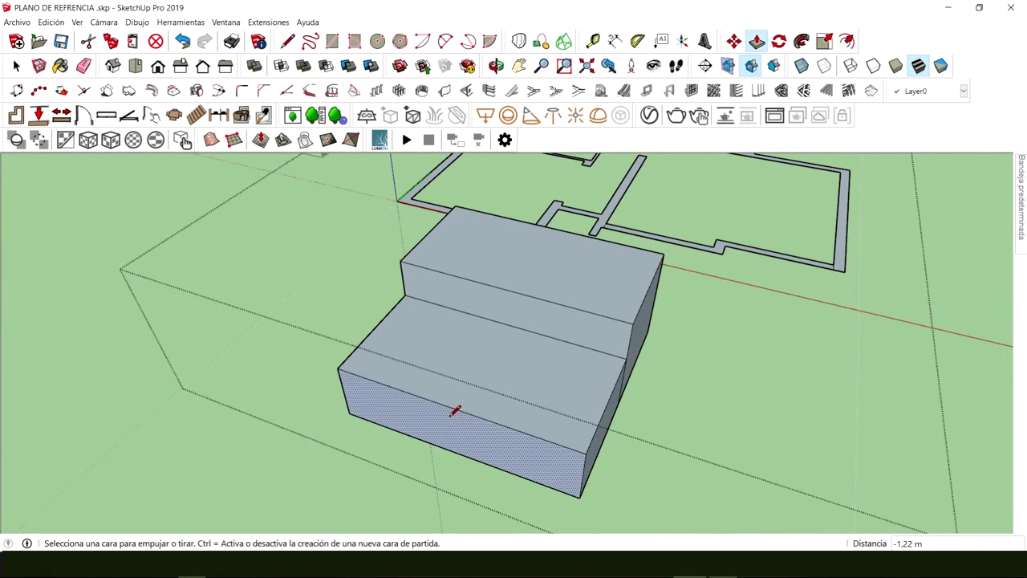
pyautogui.press('l')
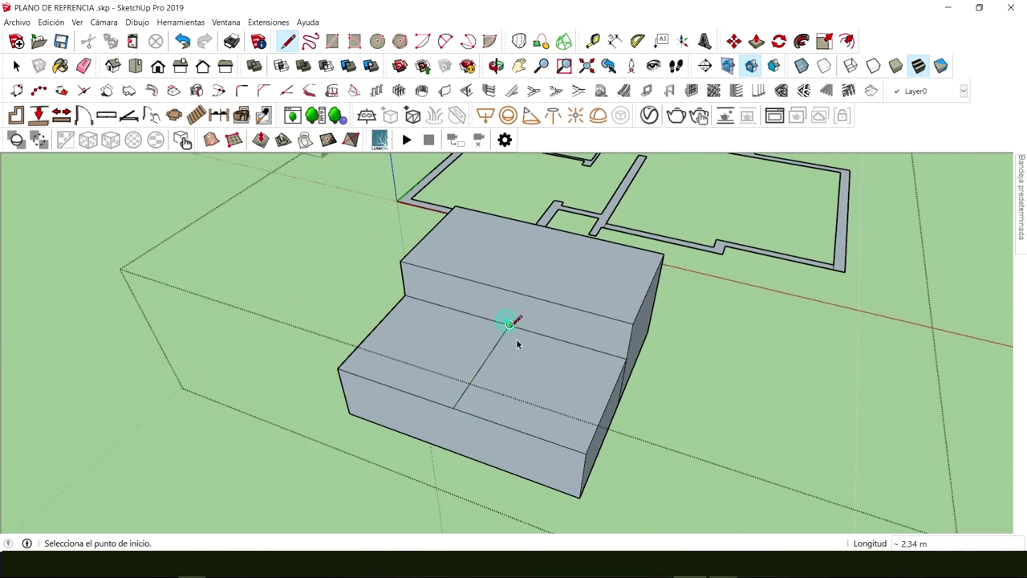
pyautogui.press('space')
pyautogui.press('p')
pyautogui.click(541, 409)
pyautogui.click(541, 420)
# Draw a line across the upper block's top face and pull the larger part up about 0.5 m
pyautogui.moveTo(541, 420); pyautogui.dragTo(528, 355, button='middle')
pyautogui.press('space')
pyautogui.press('l')
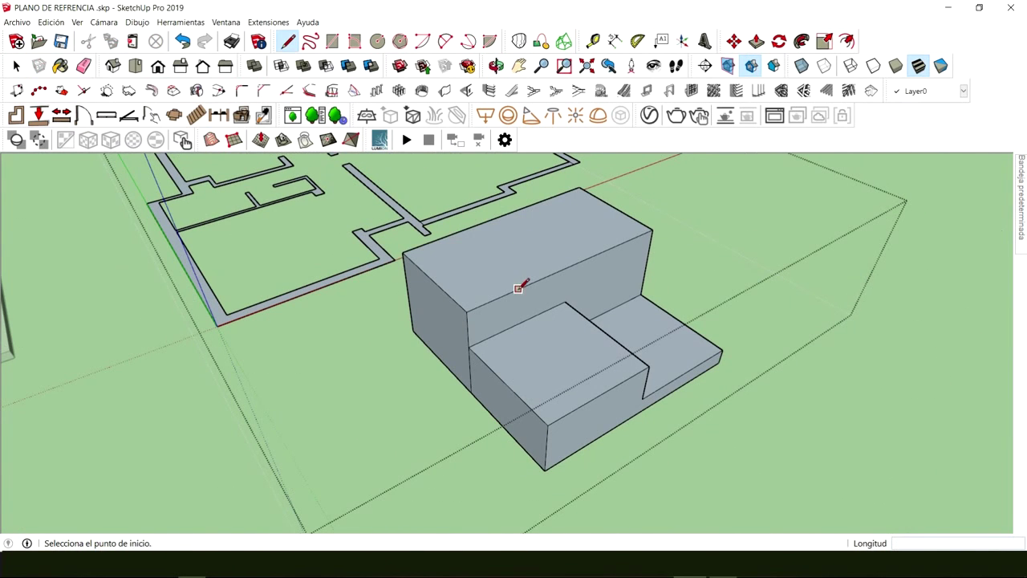
pyautogui.click(450, 233)
pyautogui.press('space')
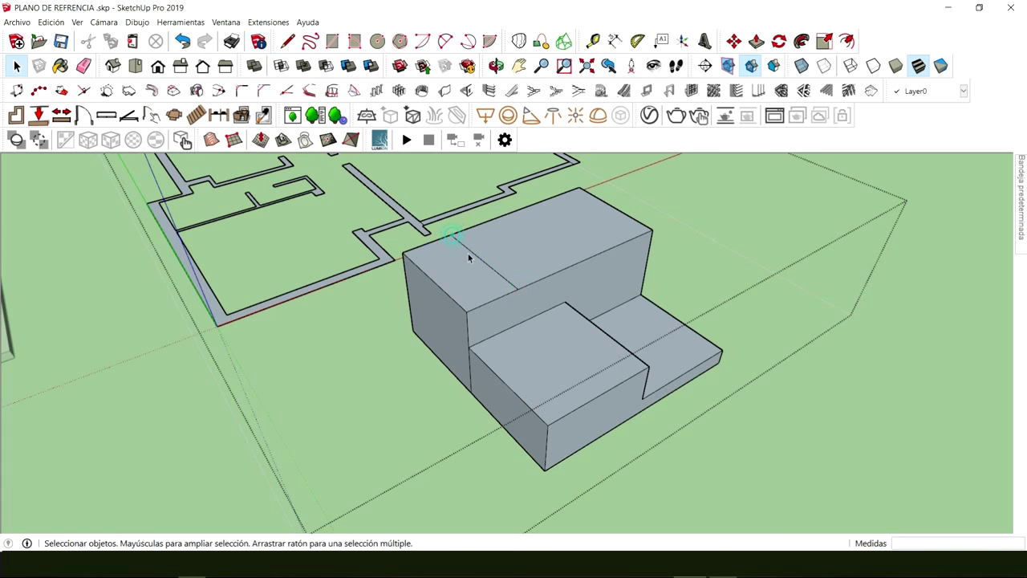
pyautogui.press('p')
pyautogui.click(569, 260)
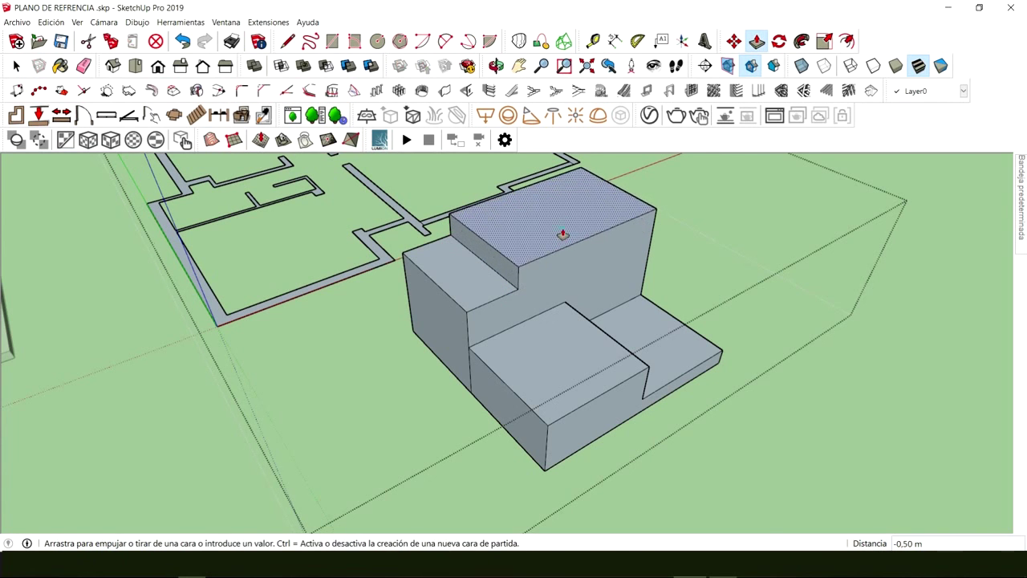
pyautogui.click(562, 235)
# Draw a circle on the tall block's front face and extrude it about 2.64 m into a horizontal cylinder
pyautogui.moveTo(562, 235); pyautogui.dragTo(624, 358, button='middle')
pyautogui.press('space')
pyautogui.press('c')
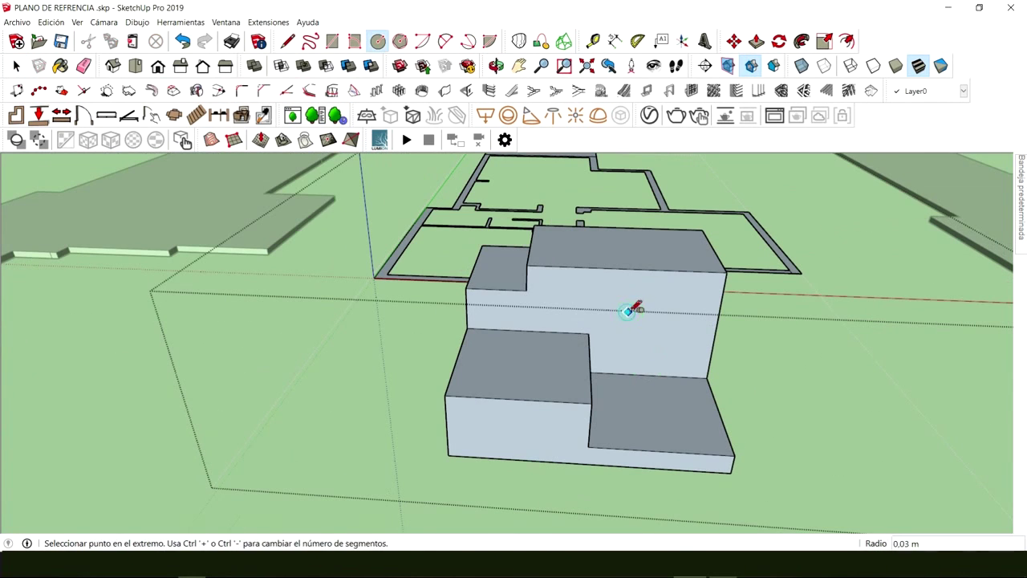
pyautogui.press('space')
pyautogui.press('p')
pyautogui.click(621, 319)
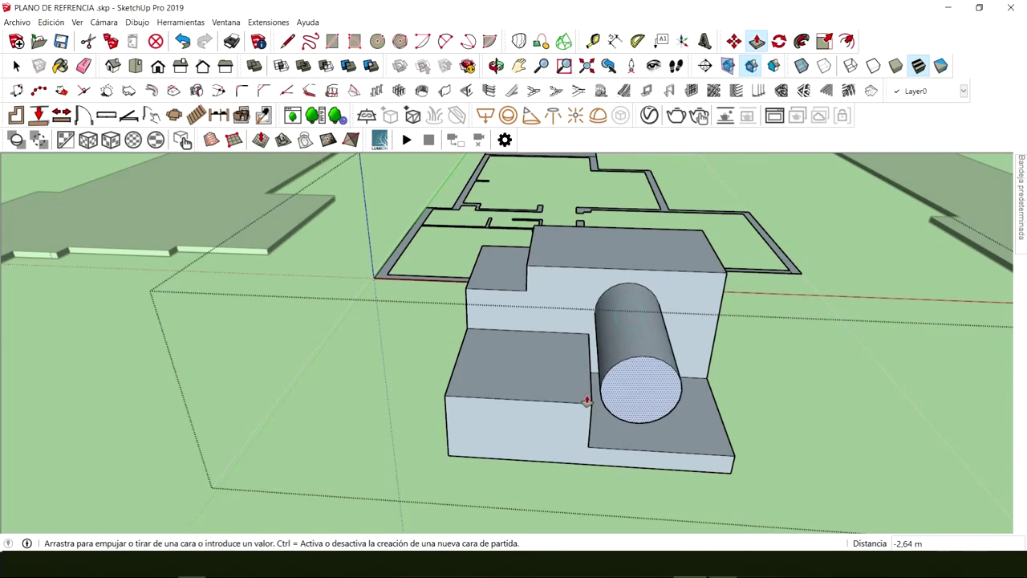
pyautogui.click(580, 407)
pyautogui.press('space')
# Inspect the open underside of the stepped block and trace its bottom edge from corner to corner with the Line tool
pyautogui.moveTo(534, 378); pyautogui.dragTo(505, 287, button='middle')
pyautogui.scroll(3, 552, 238)
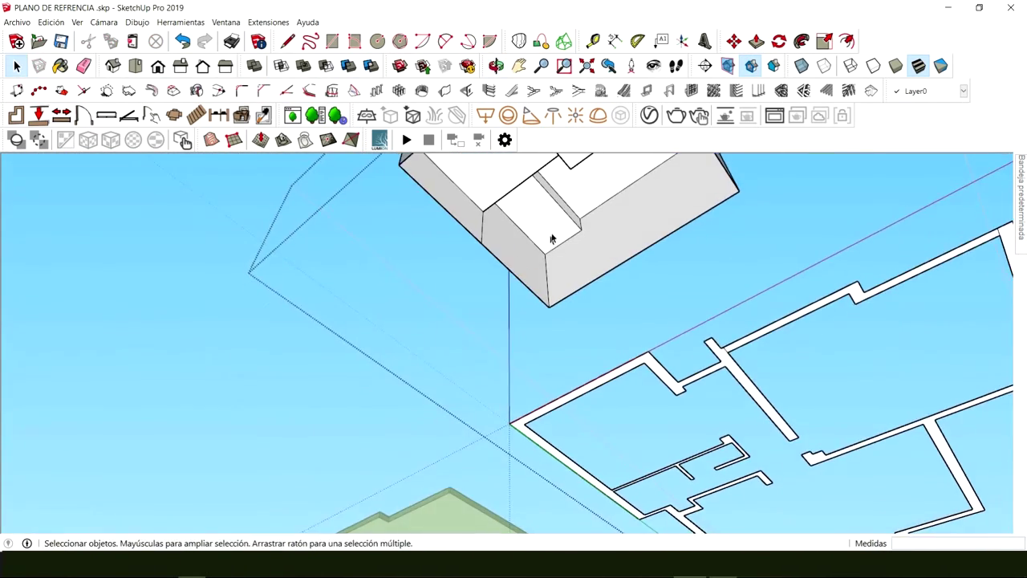
pyautogui.moveTo(559, 235); pyautogui.dragTo(618, 195, button='middle')
pyautogui.moveTo(581, 389); pyautogui.dragTo(507, 314, button='middle')
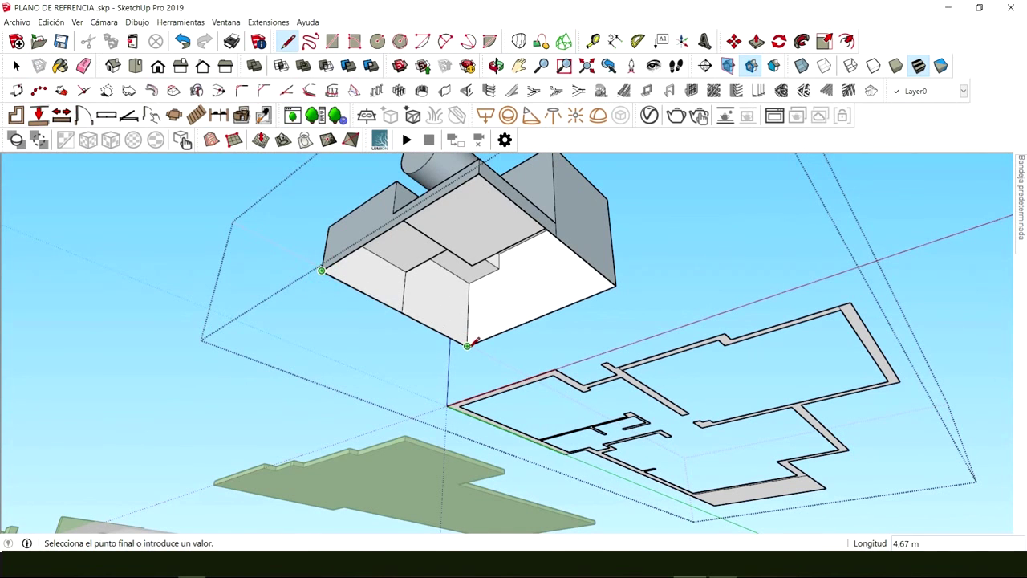
pyautogui.press('Escape')
pyautogui.press('space')
pyautogui.moveTo(470, 348); pyautogui.dragTo(515, 289, button='middle')
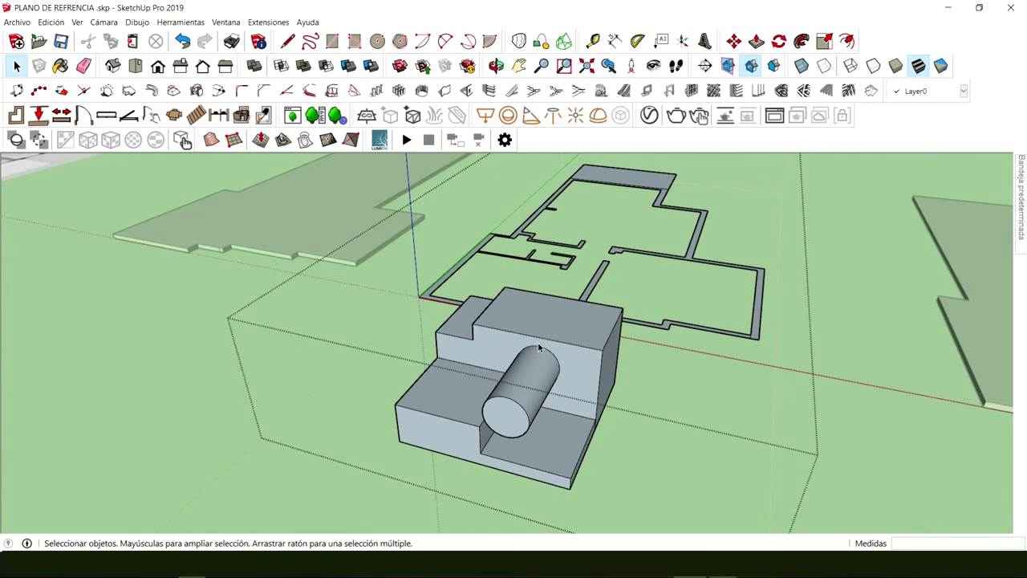
# Select the whole stepped block together with its cylinder and delete it
pyautogui.moveTo(507, 388); pyautogui.dragTo(614, 374, button='middle')
pyautogui.scroll(2, 577, 359)
pyautogui.tripleClick(513, 307)
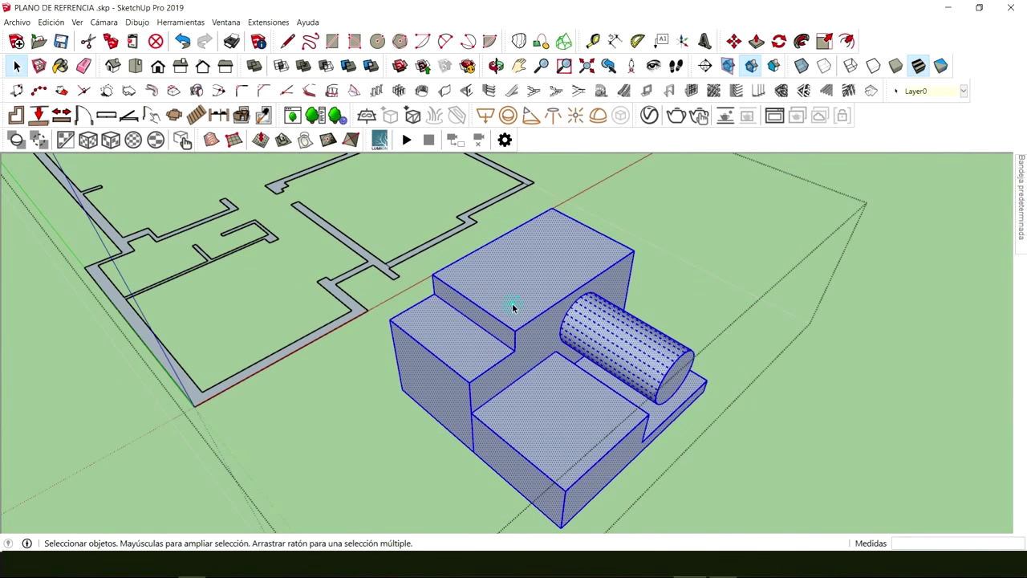
pyautogui.click(788, 344)
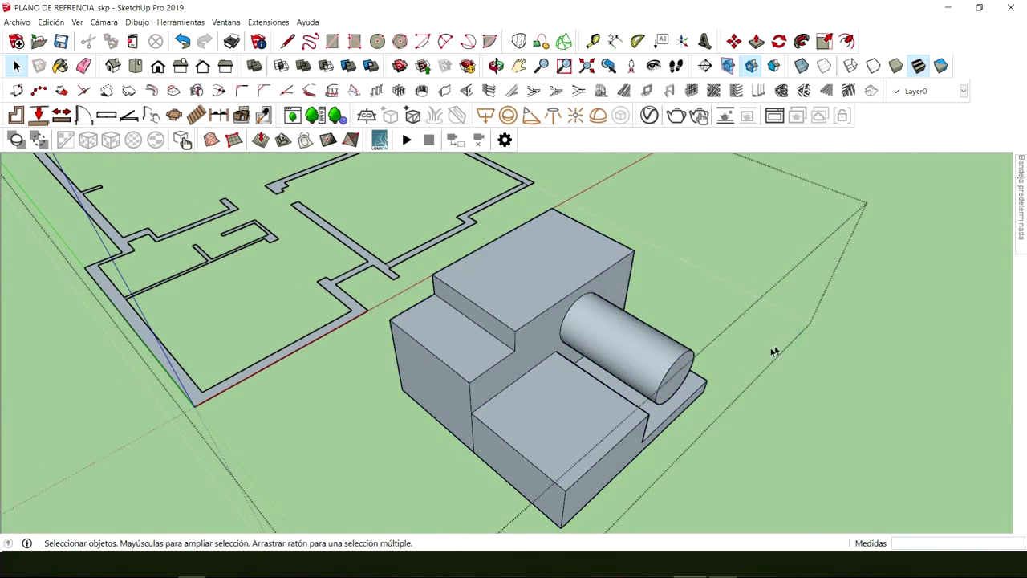
pyautogui.moveTo(775, 351); pyautogui.dragTo(564, 368, button='middle')
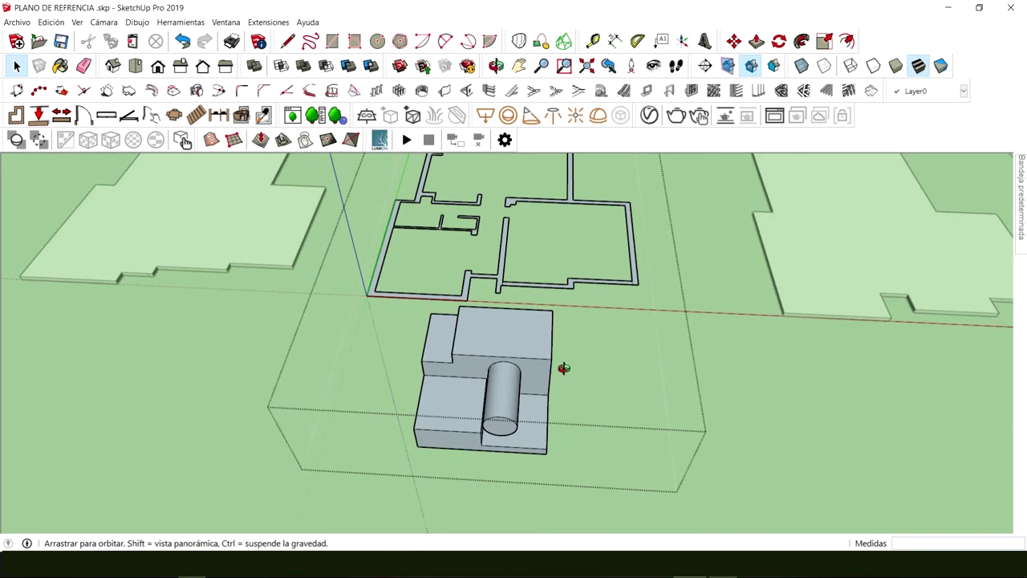
pyautogui.tripleClick(498, 345)
pyautogui.scroll(3, 502, 392)
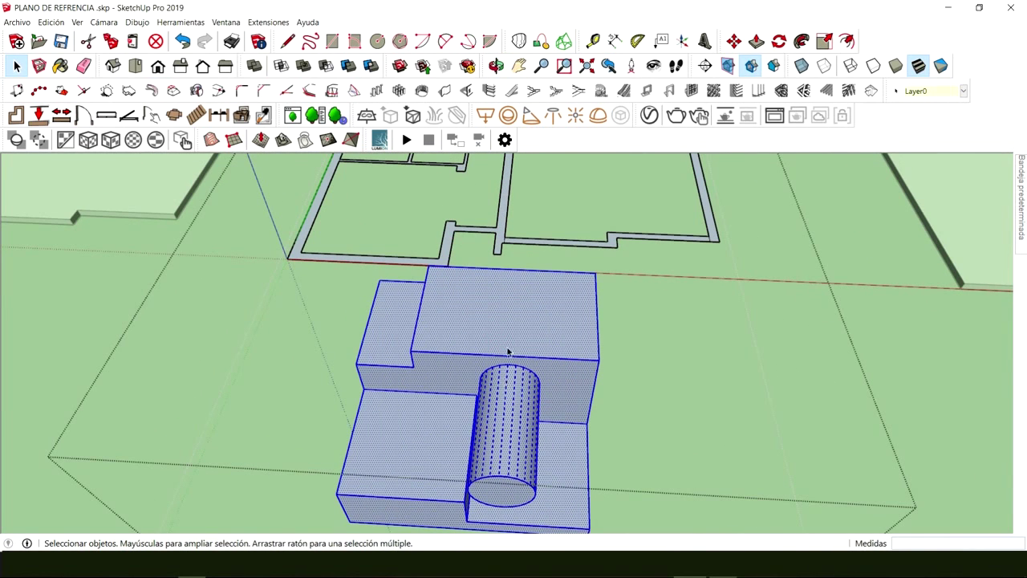
pyautogui.press('Delete')
# Draw a rectangle on the floor filling the window gap between the two front wall pieces of the Lounge/Theatre
pyautogui.moveTo(507, 331); pyautogui.dragTo(351, 302, button='middle')
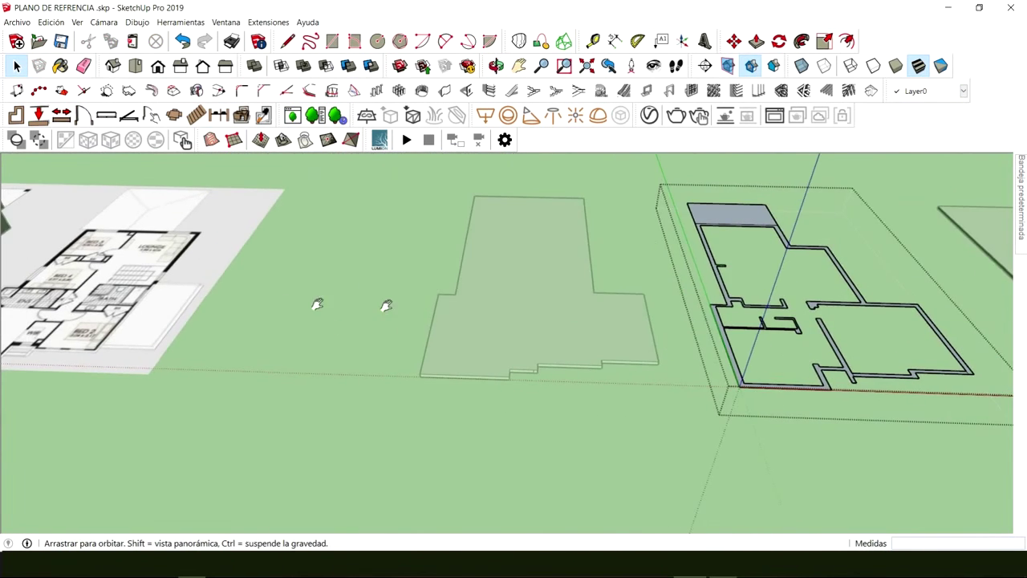
pyautogui.scroll(8, 152, 328)
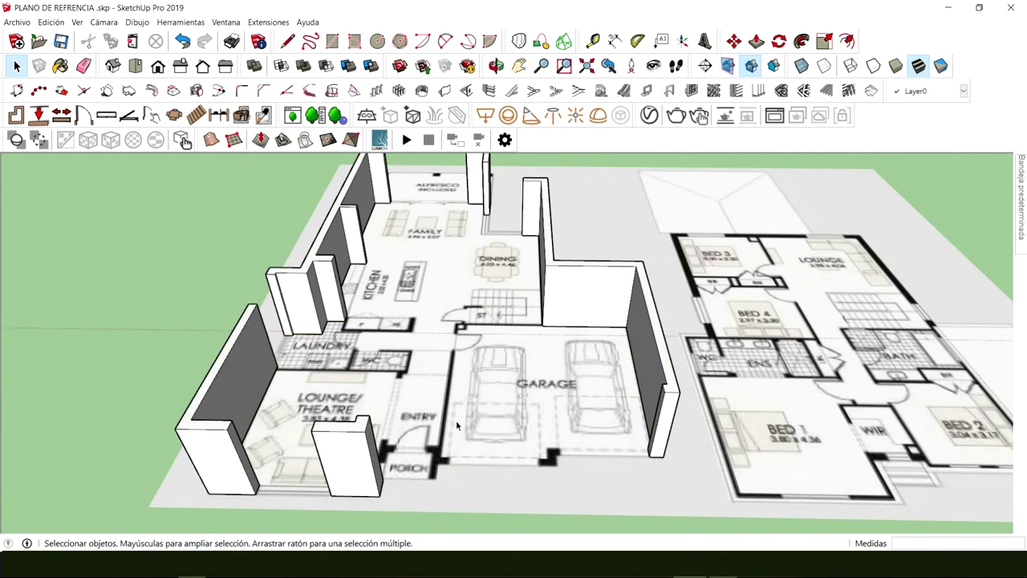
pyautogui.scroll(10, 457, 426)
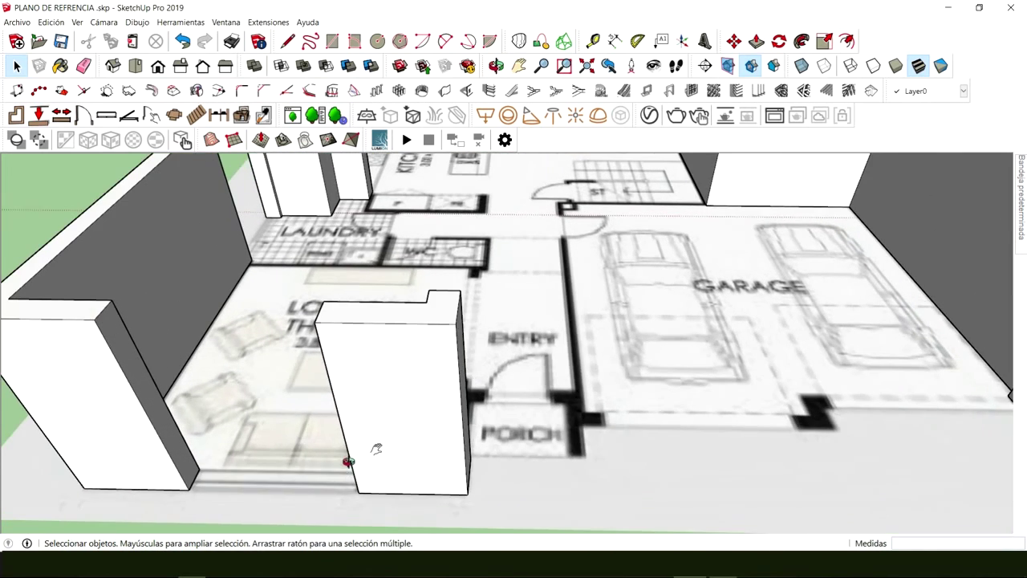
pyautogui.moveTo(466, 430); pyautogui.dragTo(481, 466, button='middle')
pyautogui.moveTo(372, 480); pyautogui.dragTo(445, 281, button='middle')
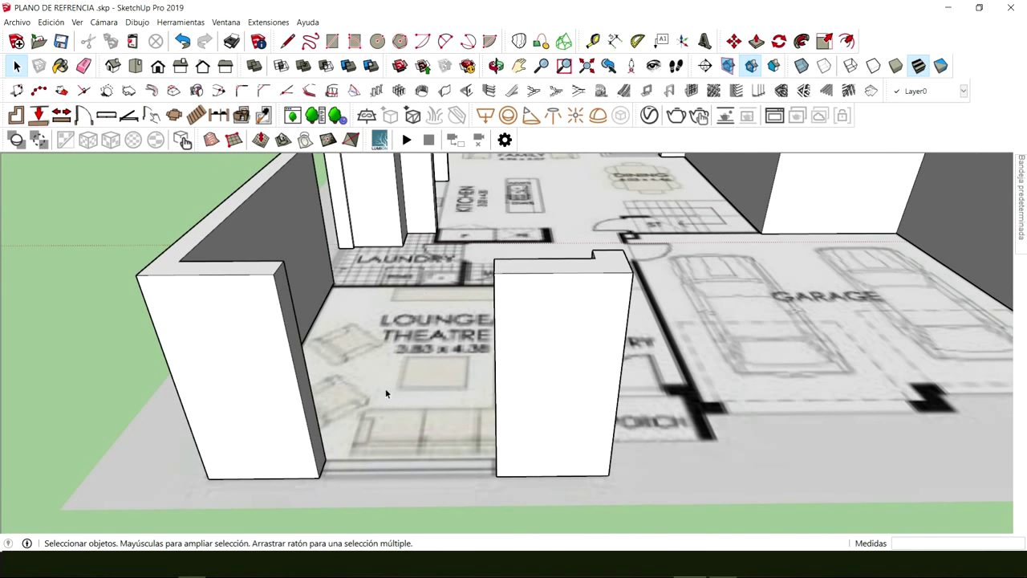
pyautogui.scroll(5, 332, 476)
pyautogui.moveTo(372, 447)
pyautogui.mouseDown(button='middle')
pyautogui.moveTo(371, 500)
pyautogui.moveTo(369, 463)
pyautogui.moveTo(377, 463)
pyautogui.mouseUp(button='middle')
pyautogui.press('r')
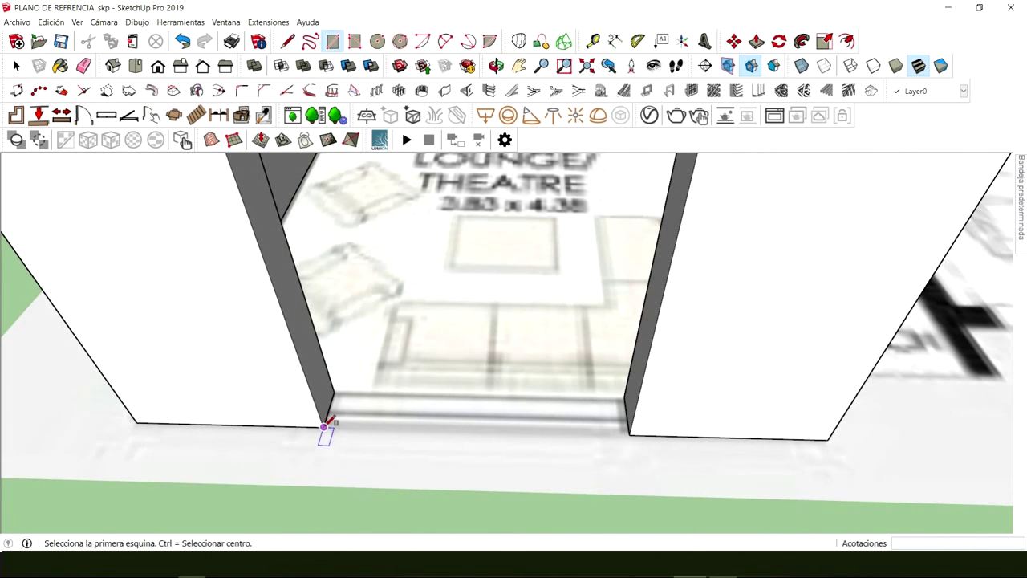
pyautogui.click(325, 423)
pyautogui.moveTo(325, 424); pyautogui.dragTo(426, 449, button='middle')
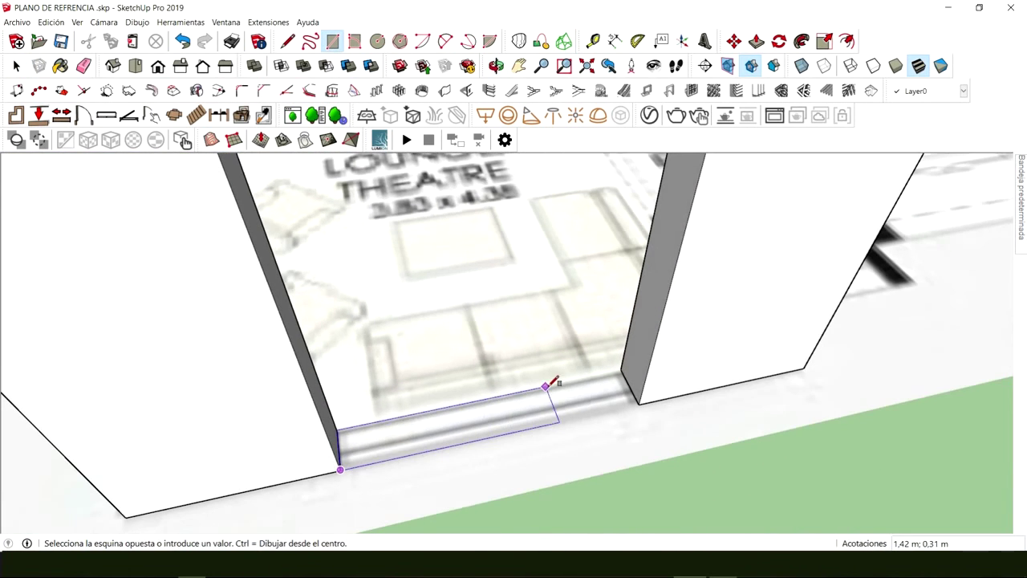
pyautogui.click(621, 369)
pyautogui.press('space')
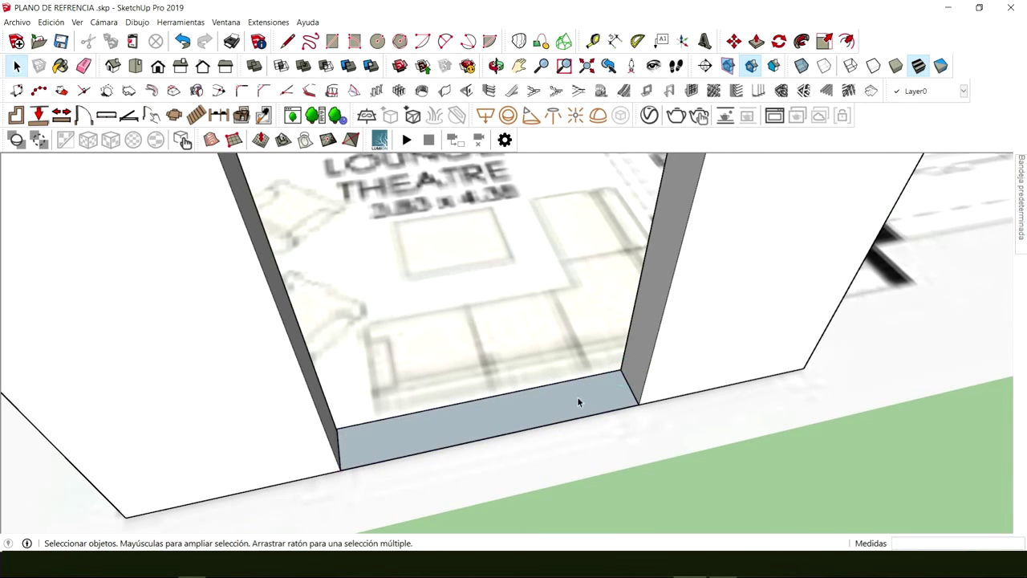
# Pull the rectangle in the Lounge/Theatre window gap up to sill height to form the wall below the window
pyautogui.press('p')
pyautogui.click(566, 414)
pyautogui.moveTo(615, 374); pyautogui.dragTo(580, 328, button='middle')
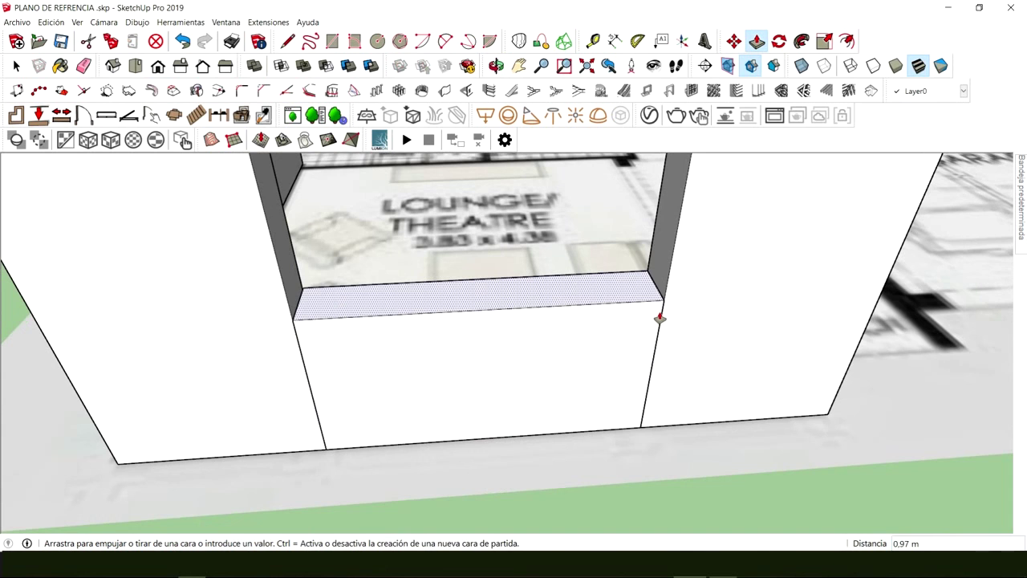
pyautogui.click(659, 318)
pyautogui.press('space')
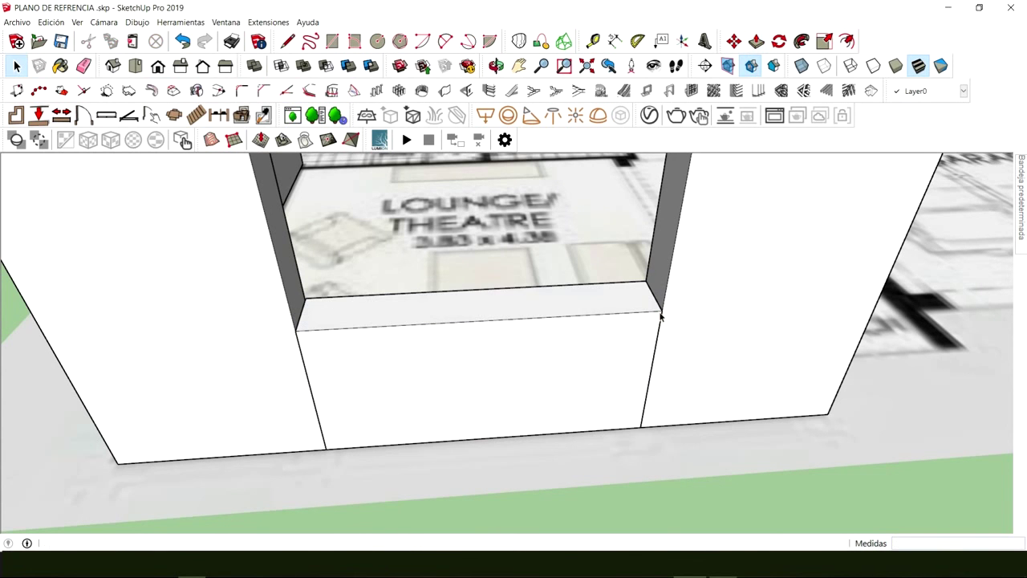
# Draw a rectangle about 0.11 by 0.32 m at the top of the window jamb and extrude it about 1.98 m to the opposite wall as a lintel
pyautogui.moveTo(646, 318); pyautogui.dragTo(614, 258, button='middle')
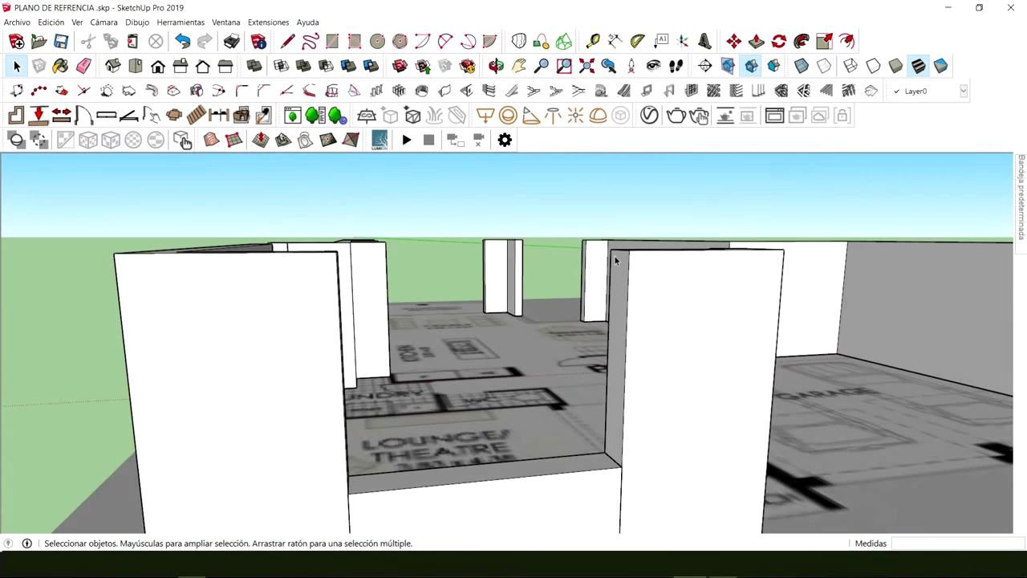
pyautogui.press('r')
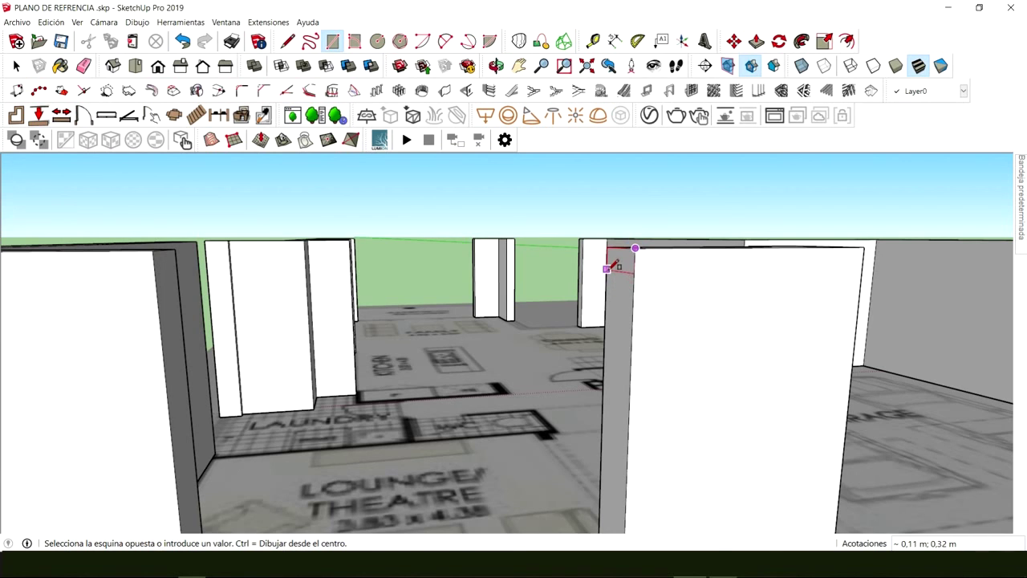
pyautogui.press('space')
pyautogui.press('p')
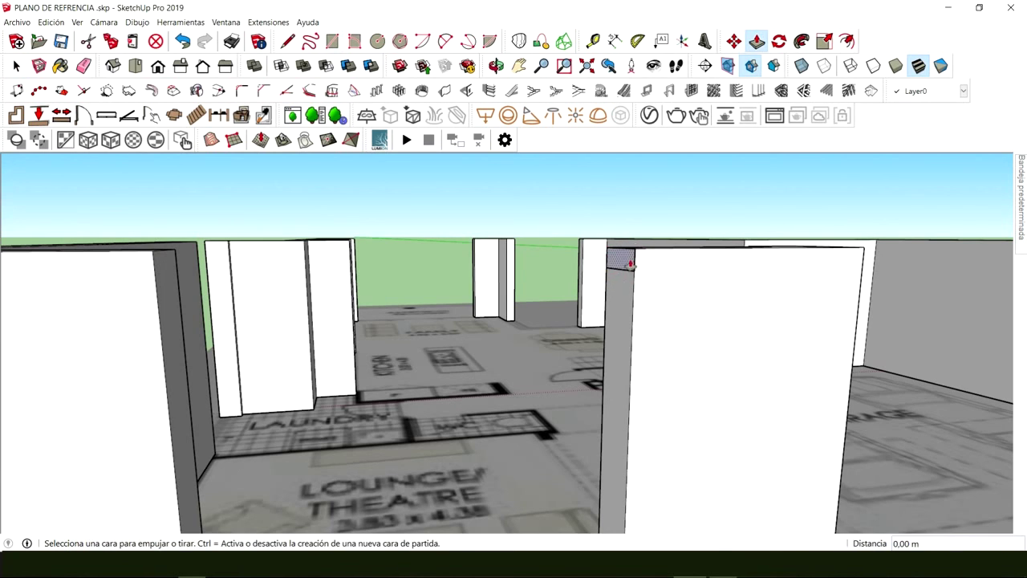
pyautogui.moveTo(618, 265); pyautogui.dragTo(194, 270)
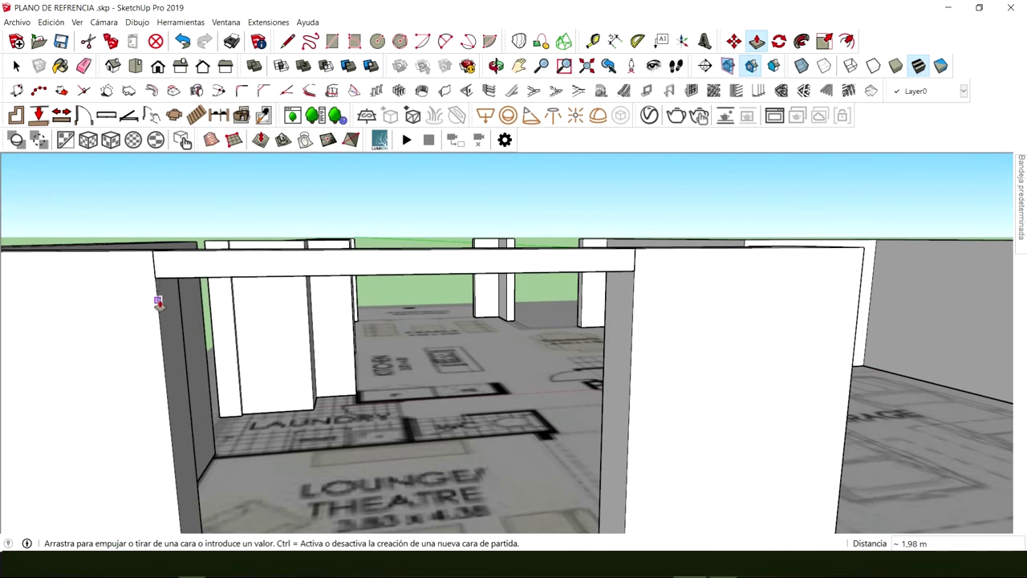
pyautogui.moveTo(158, 301); pyautogui.dragTo(384, 321, button='middle')
pyautogui.press('space')
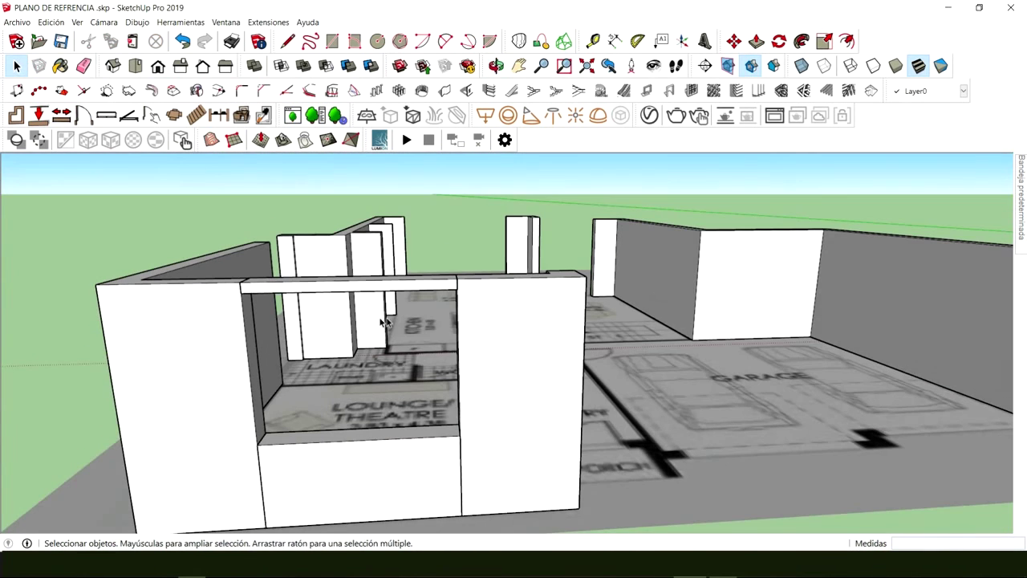
# Open the traced ground-floor wall group for editing, ready for Push/Pull on its faces
pyautogui.scroll(-6, 308, 368)
pyautogui.moveTo(321, 368); pyautogui.dragTo(527, 374, button='middle')
pyautogui.scroll(6, 477, 479)
pyautogui.scroll(3, 495, 490)
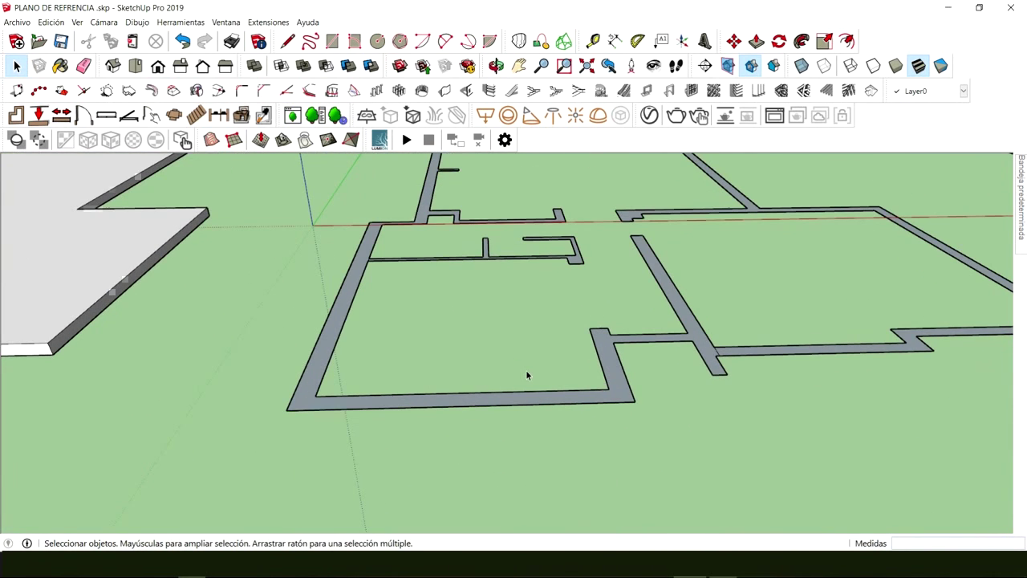
pyautogui.doubleClick(522, 408)
pyautogui.press('p')
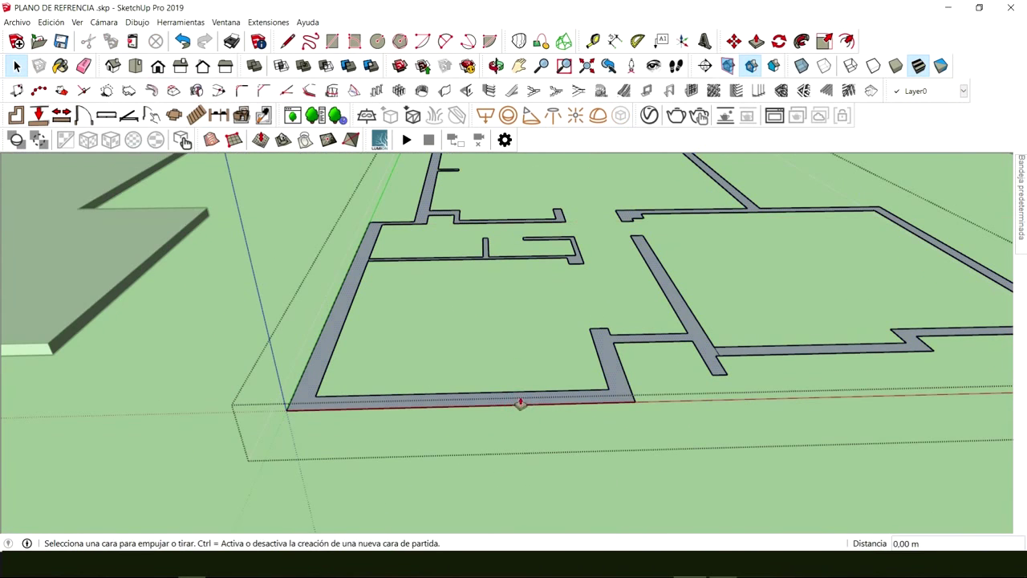
# Examine the junctions where the thin partition meets the outer wall and where the front walls meet the long inner wall
pyautogui.scroll(4, 424, 298)
pyautogui.moveTo(402, 317); pyautogui.dragTo(360, 245, button='middle')
pyautogui.scroll(-3, 360, 246)
pyautogui.scroll(4, 360, 281)
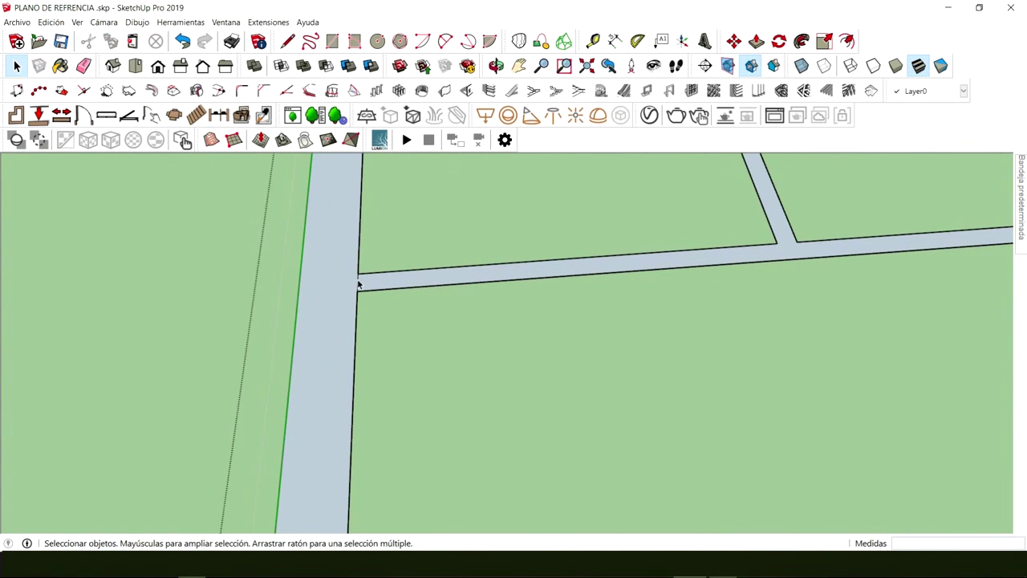
pyautogui.scroll(-6, 439, 339)
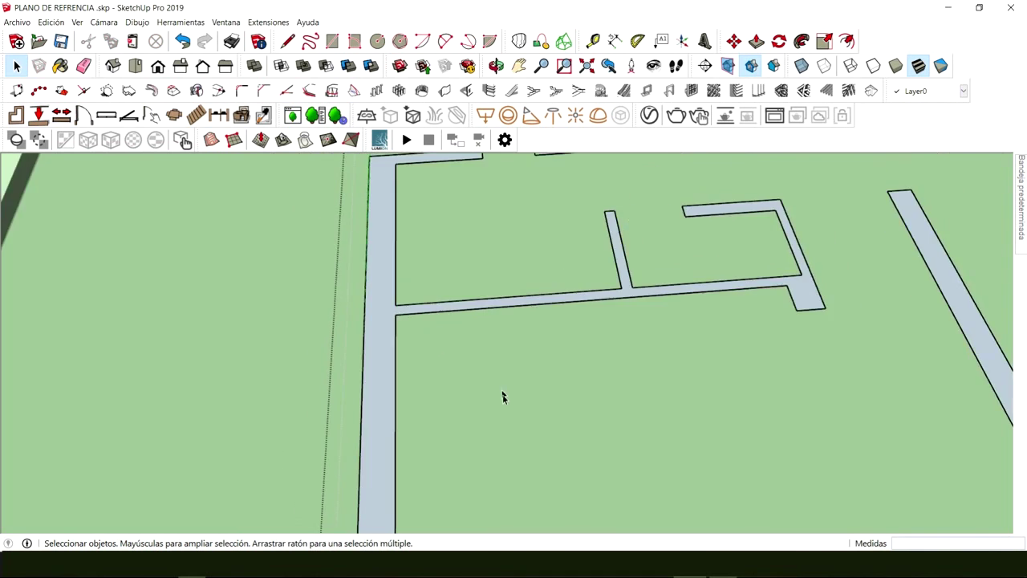
pyautogui.moveTo(545, 410); pyautogui.dragTo(582, 325, button='middle')
pyautogui.scroll(3, 551, 367)
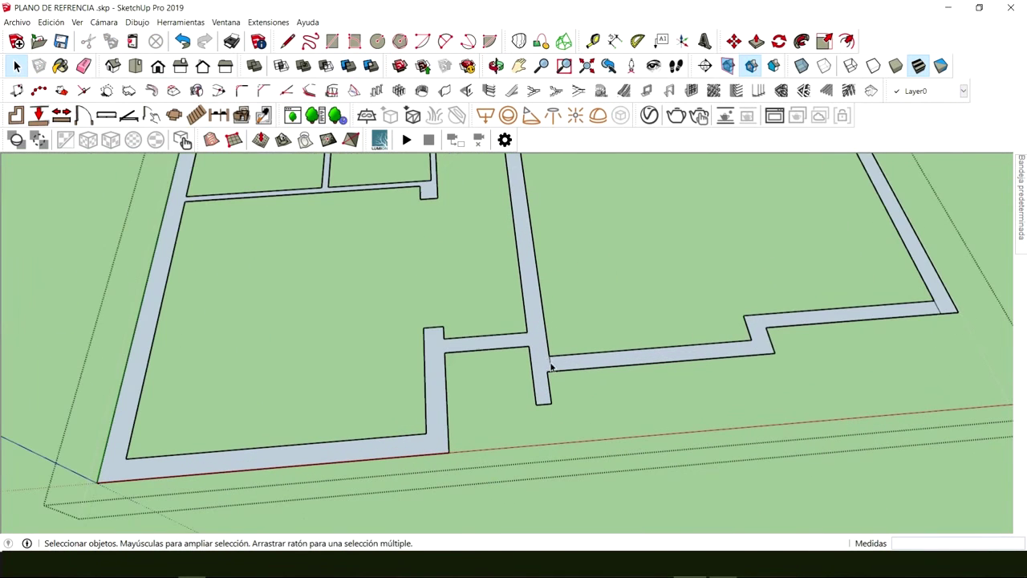
# Examine the traced wall outline from the front rooms to the closed face at the rear
pyautogui.scroll(-3, 581, 368)
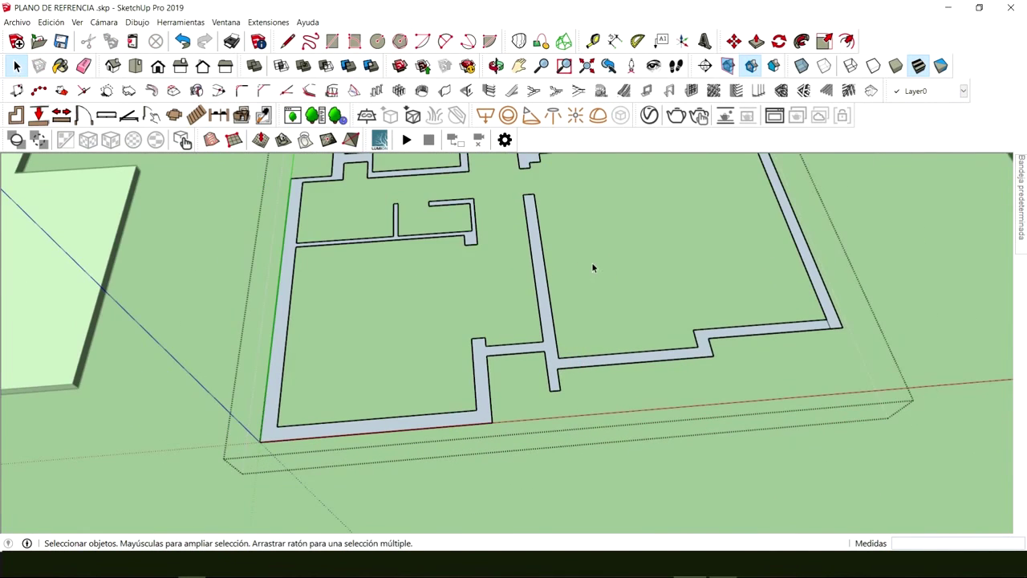
pyautogui.moveTo(592, 268); pyautogui.dragTo(532, 459, button='middle')
pyautogui.scroll(3, 591, 259)
pyautogui.moveTo(591, 259); pyautogui.dragTo(523, 562, button='middle')
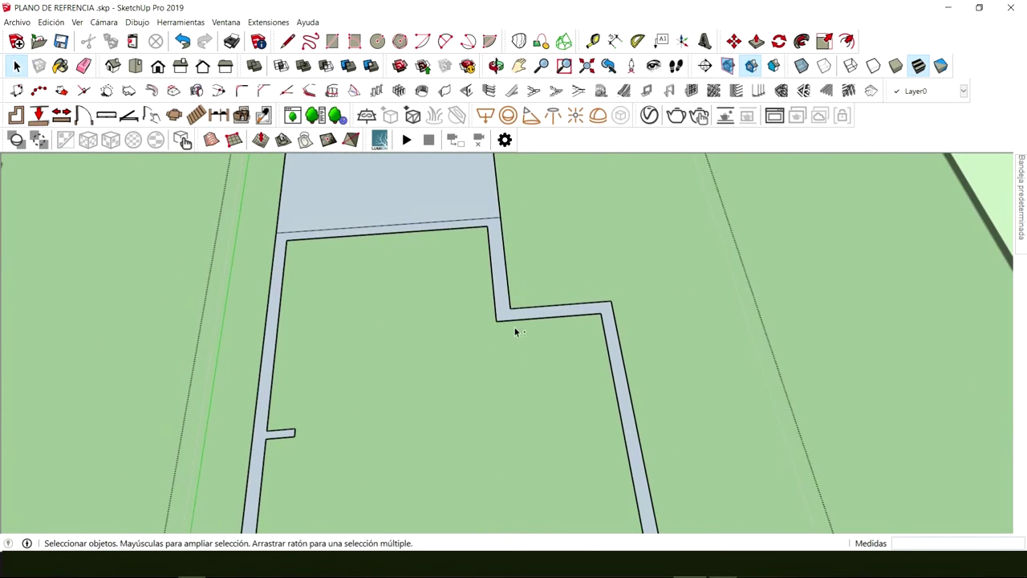
pyautogui.keyDown('shift'); pyautogui.moveTo(516, 328); pyautogui.dragTo(475, 122, button='middle'); pyautogui.keyUp('shift')
pyautogui.keyDown('shift'); pyautogui.moveTo(490, 269); pyautogui.dragTo(576, 562, button='middle'); pyautogui.keyUp('shift')
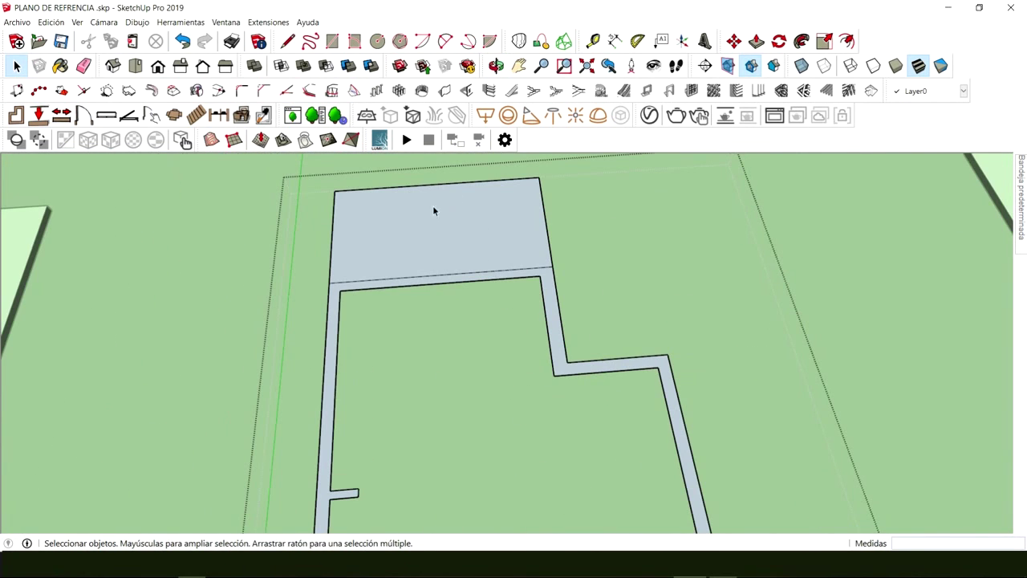
pyautogui.scroll(-6, 440, 227)
pyautogui.moveTo(443, 232); pyautogui.dragTo(500, 200, button='middle')
pyautogui.scroll(3, 405, 361)
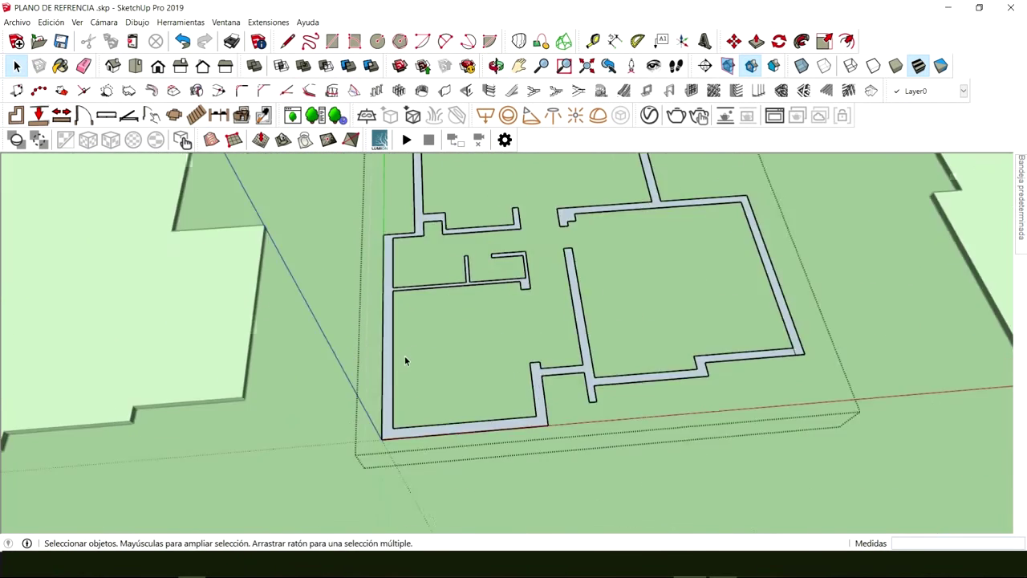
# Extrude the traced ground-floor wall face upward 2.50 m with Push/Pull
pyautogui.scroll(2, 405, 361)
pyautogui.press('p')
pyautogui.click(380, 393)
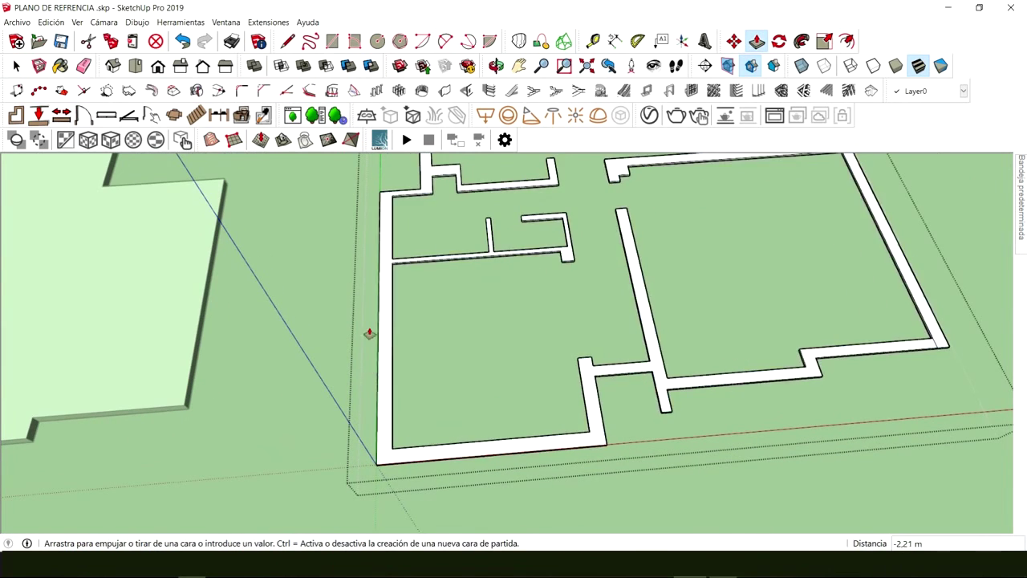
pyautogui.moveTo(451, 332); pyautogui.dragTo(501, 210, button='middle')
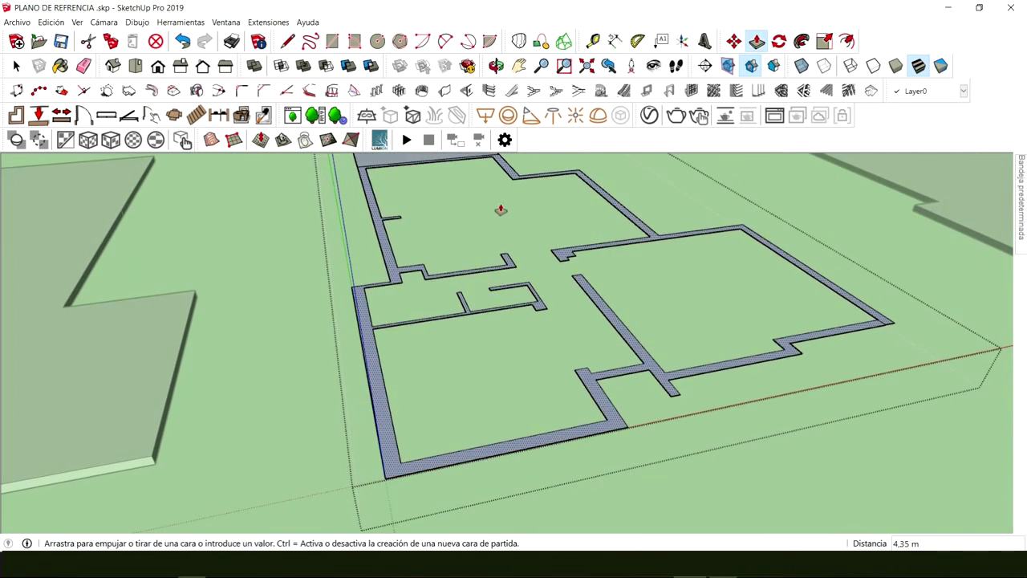
pyautogui.click(524, 320)
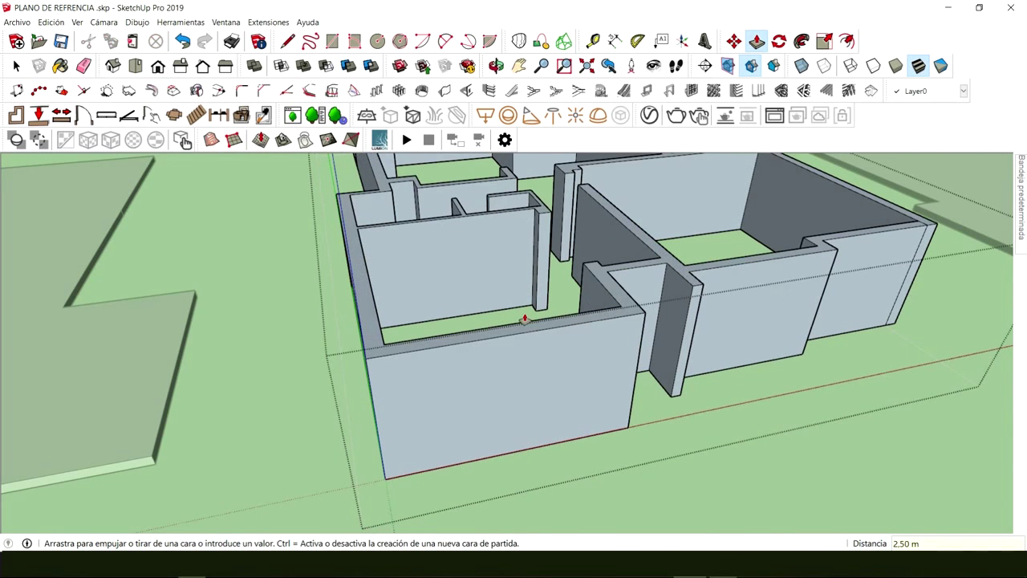
pyautogui.press('space')
# Draw a vertical helper line 0.9 m up from the base edge of the front room's outer wall
pyautogui.moveTo(524, 346); pyautogui.dragTo(479, 300, button='middle')
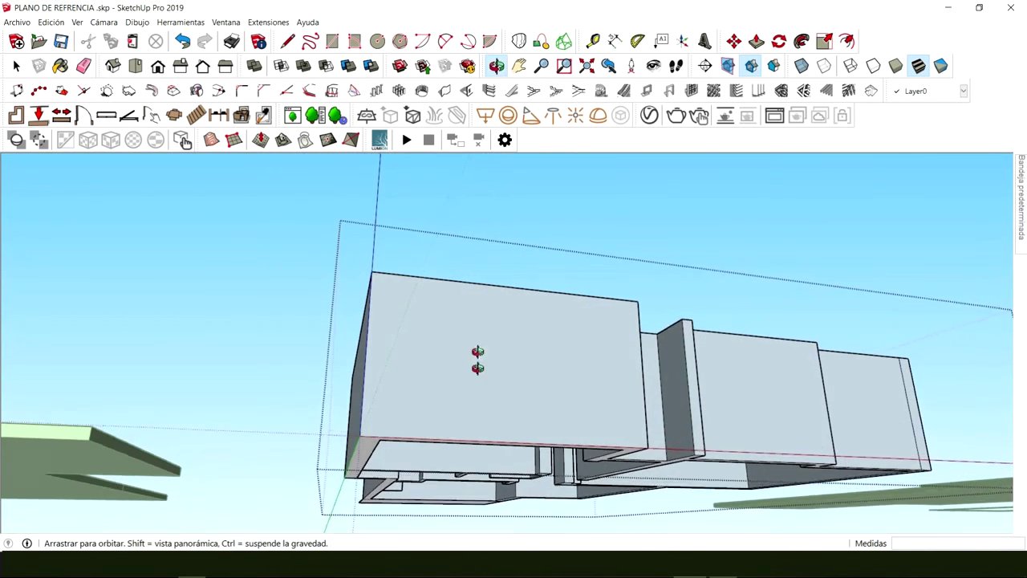
pyautogui.moveTo(479, 360); pyautogui.dragTo(460, 265, button='middle')
pyautogui.moveTo(380, 326); pyautogui.dragTo(450, 309, button='middle')
pyautogui.moveTo(498, 263); pyautogui.dragTo(431, 325, button='middle')
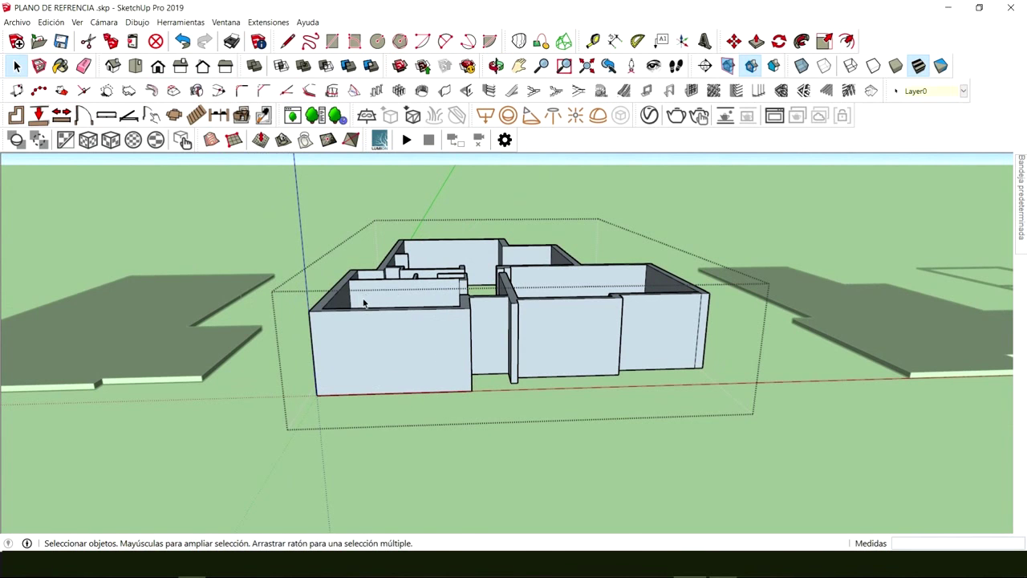
pyautogui.scroll(6, 379, 361)
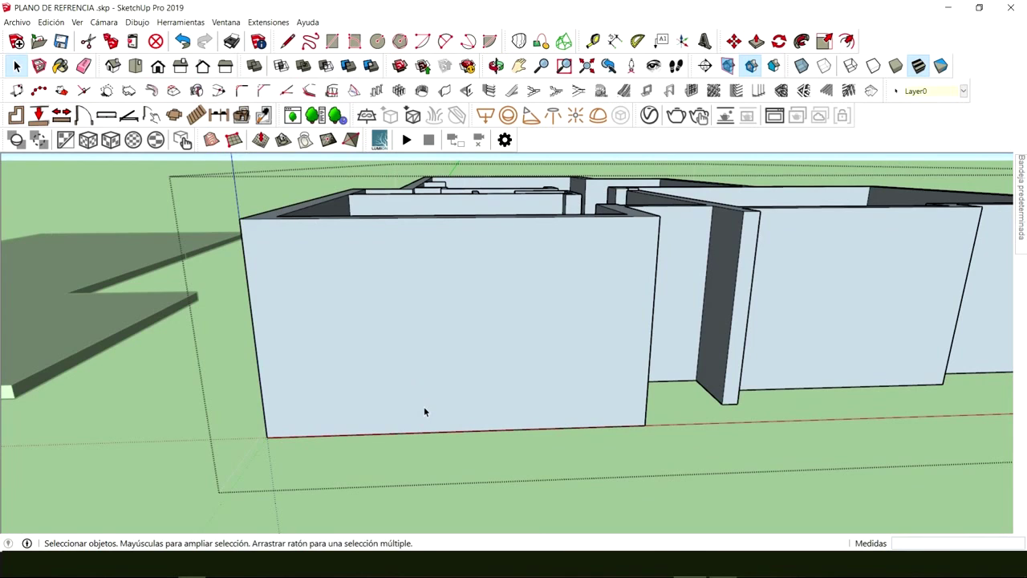
pyautogui.press('l')
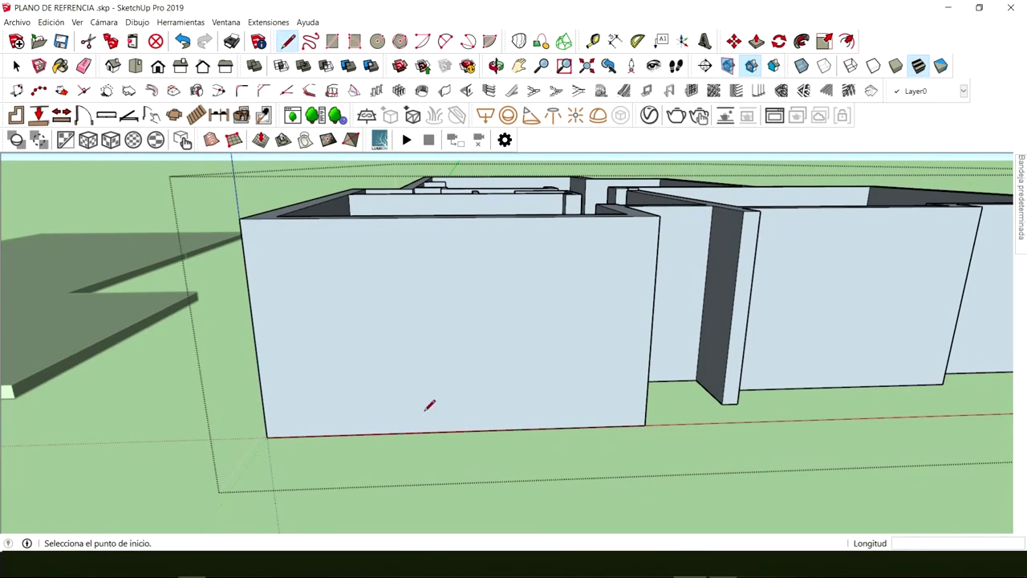
pyautogui.click(384, 433)
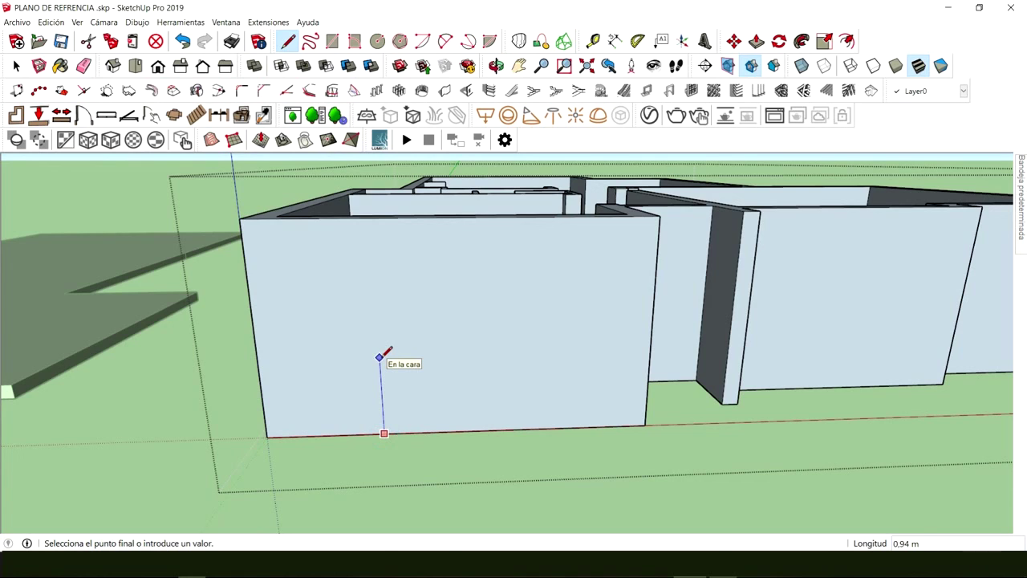
pyautogui.click(380, 360)
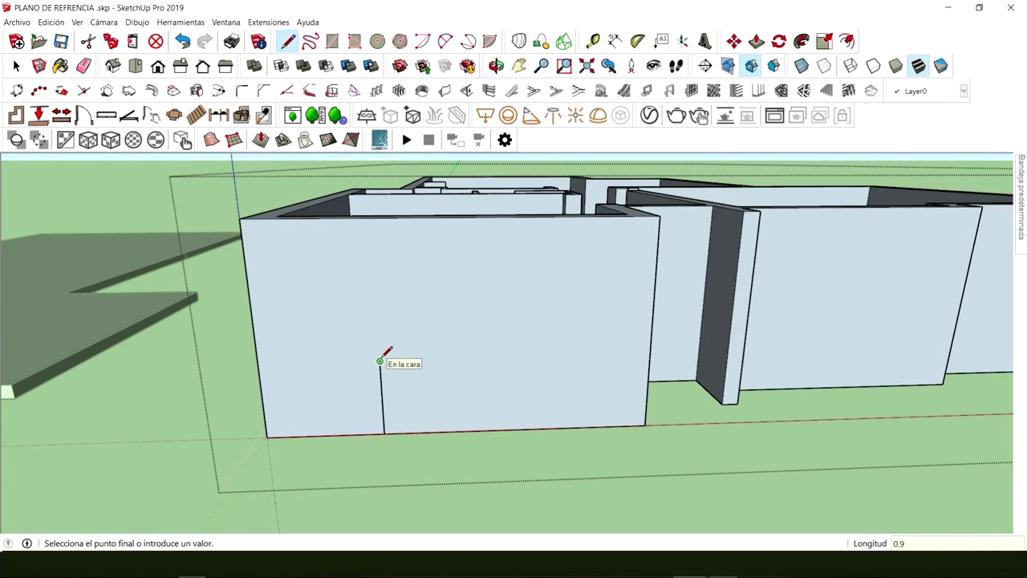
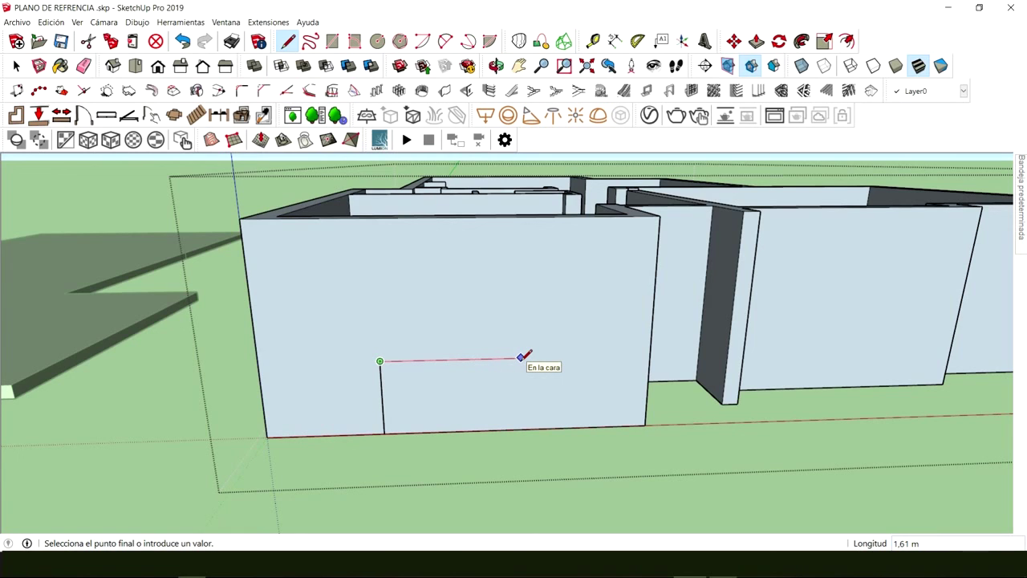
# Outline a 1.5 m wide, 1.30 m high window from the helper line's upper end and delete the helper line
pyautogui.write('1,5')
pyautogui.press('Return')
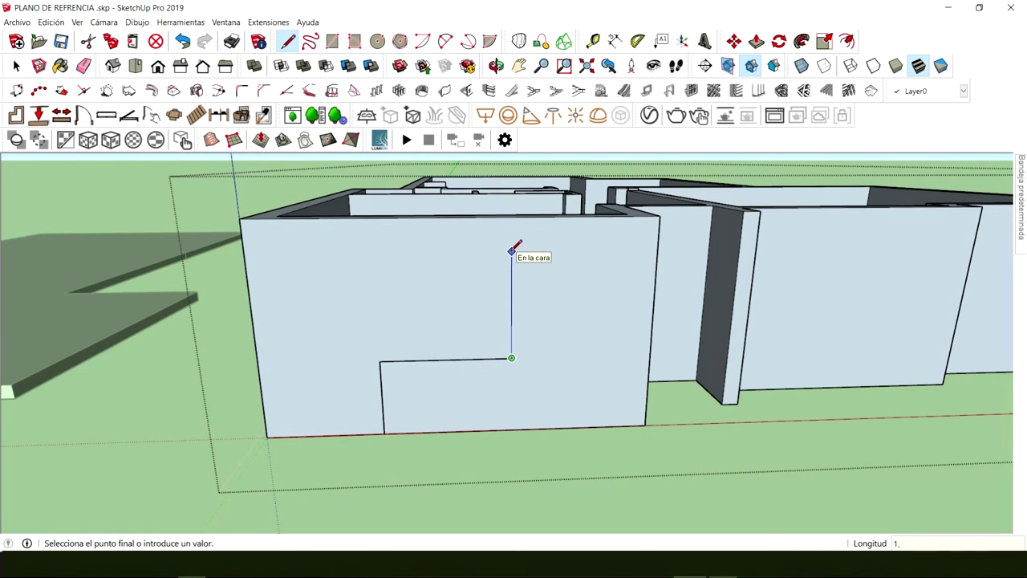
pyautogui.press('Return')
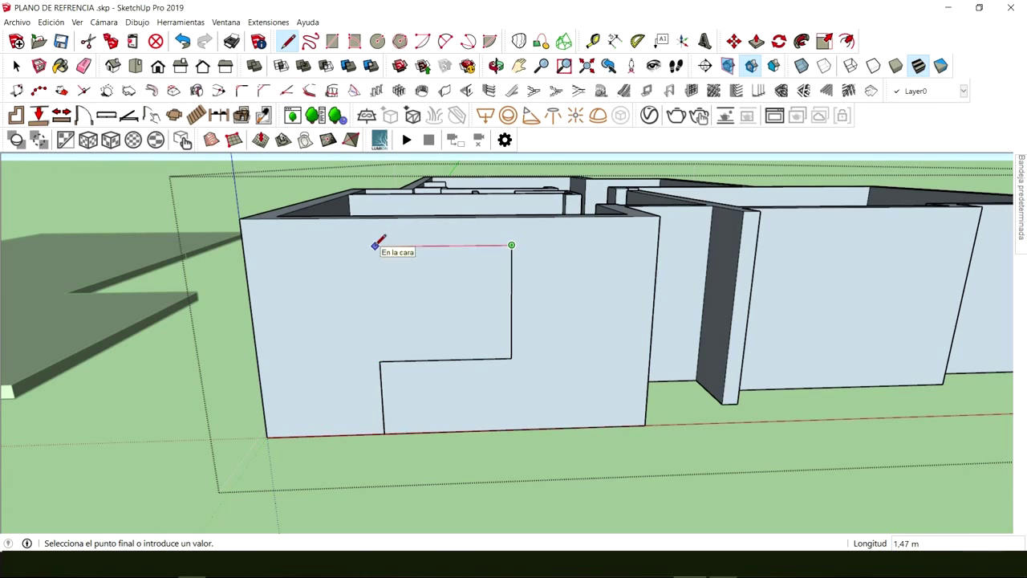
pyautogui.press('Escape')
pyautogui.press('Right')
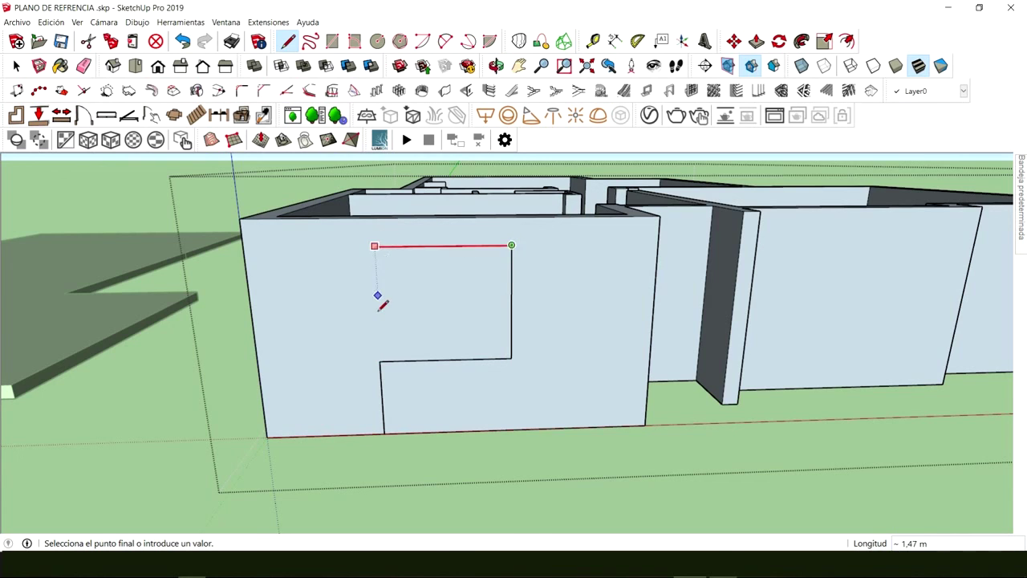
pyautogui.click(382, 359)
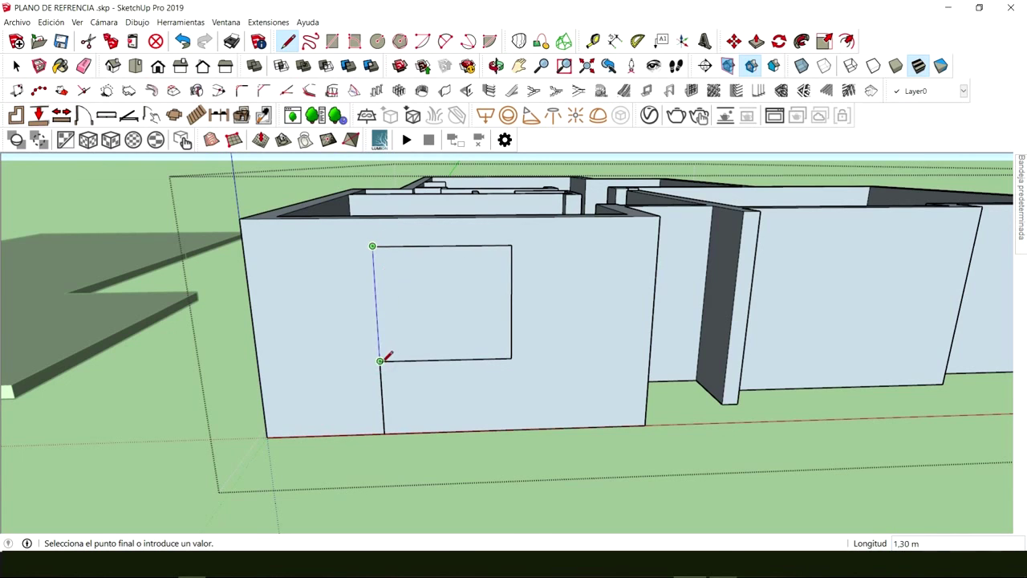
pyautogui.click(382, 359)
pyautogui.press('space')
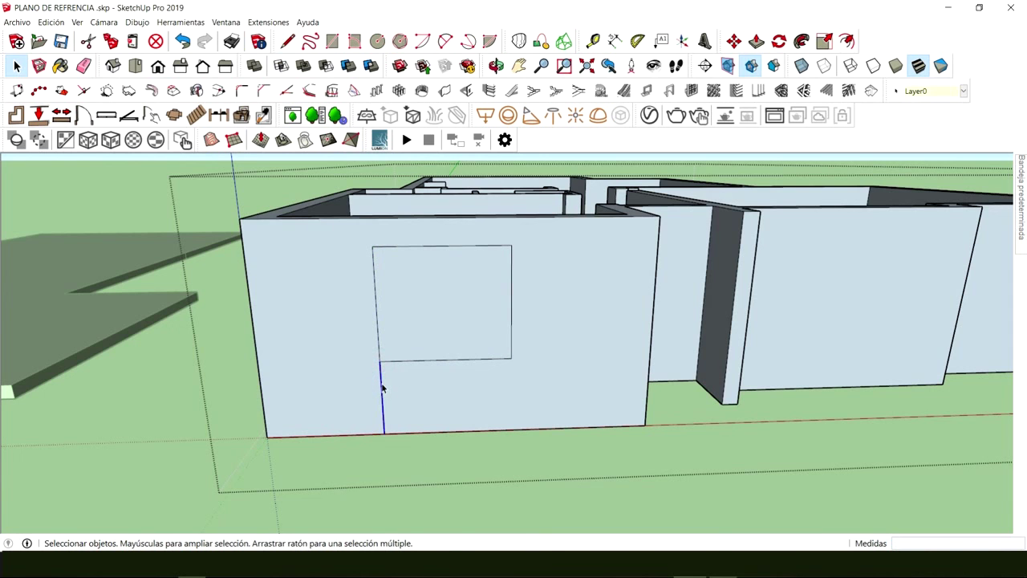
pyautogui.moveTo(385, 388); pyautogui.dragTo(453, 334, button='middle')
# Push the window face 0.29 m through the front wall to cut the opening
pyautogui.click(437, 300)
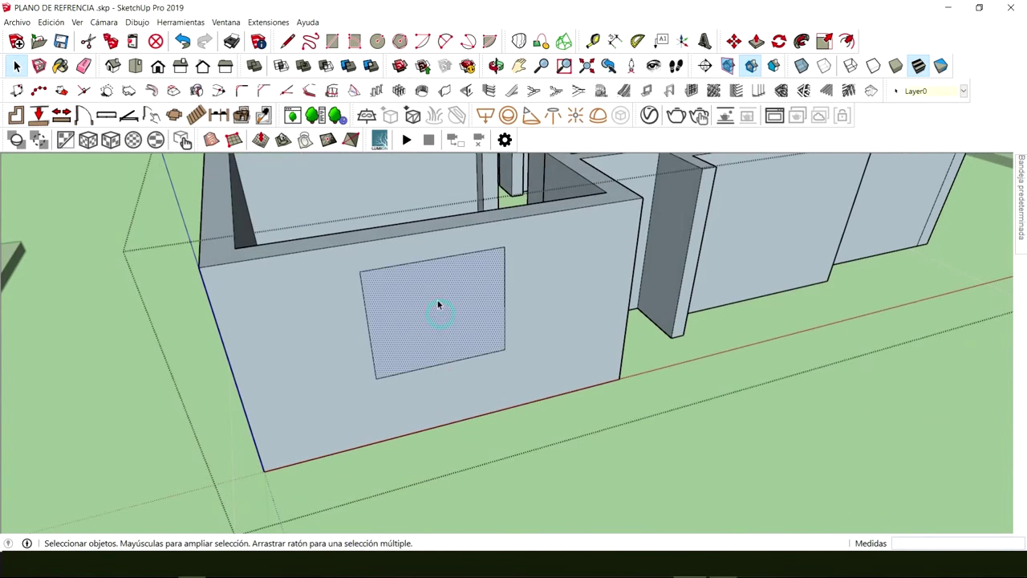
pyautogui.moveTo(437, 300); pyautogui.dragTo(500, 337, button='middle')
pyautogui.scroll(2, 477, 319)
pyautogui.press('p')
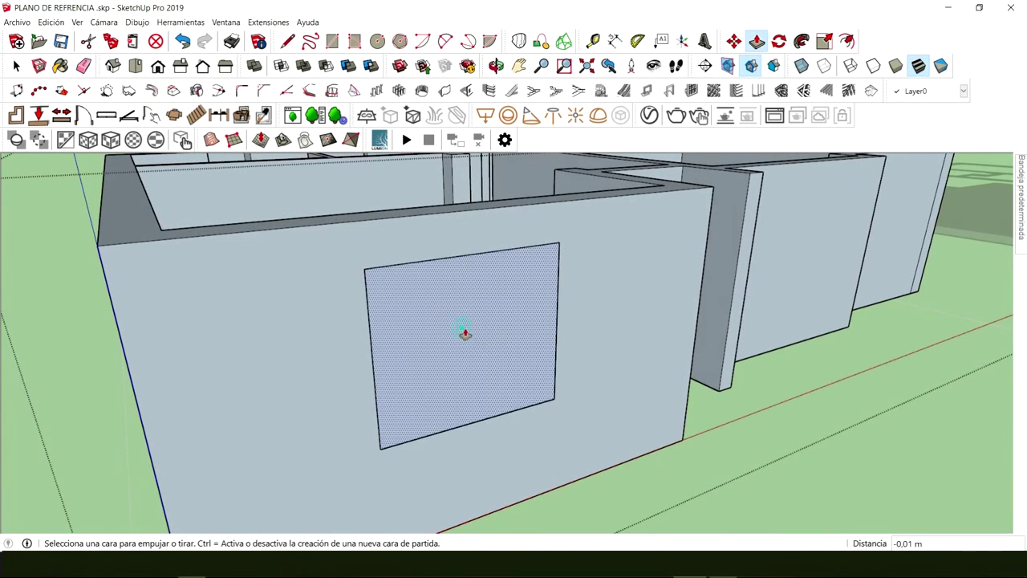
pyautogui.moveTo(498, 339); pyautogui.dragTo(649, 231)
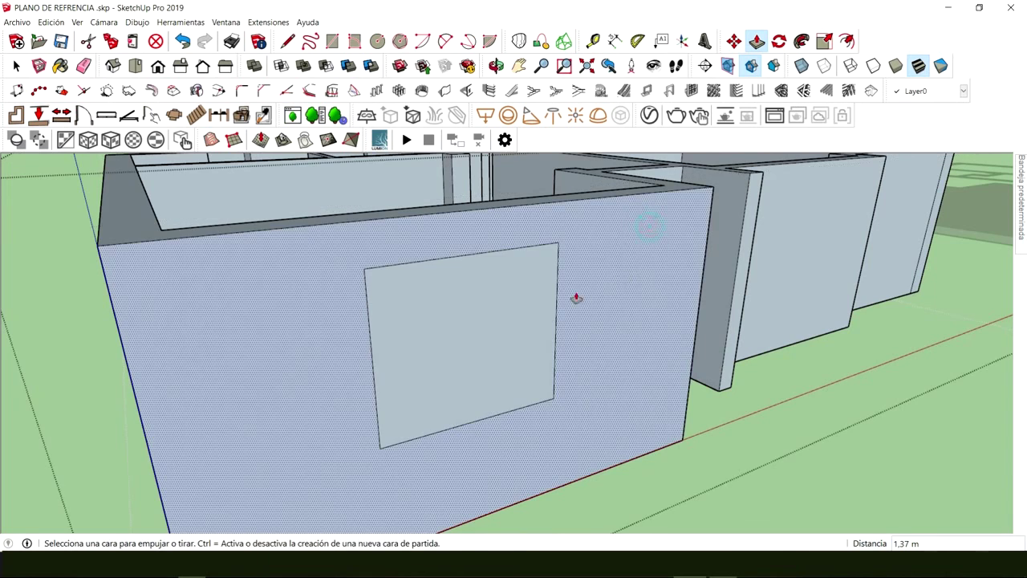
pyautogui.moveTo(576, 297); pyautogui.dragTo(383, 285, button='middle')
pyautogui.scroll(2, 376, 323)
pyautogui.moveTo(406, 307); pyautogui.dragTo(337, 270)
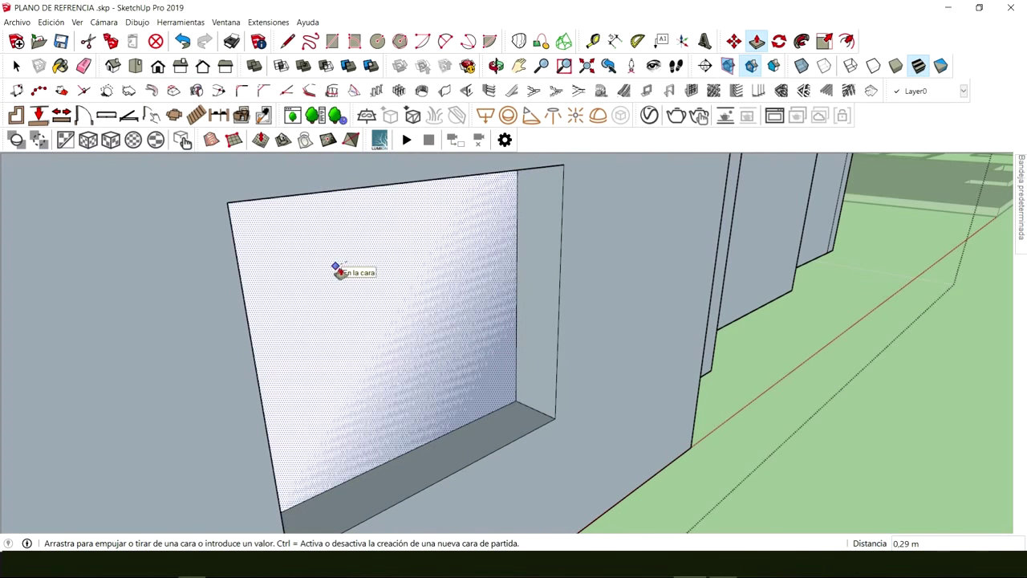
pyautogui.moveTo(344, 275); pyautogui.dragTo(631, 294, button='middle')
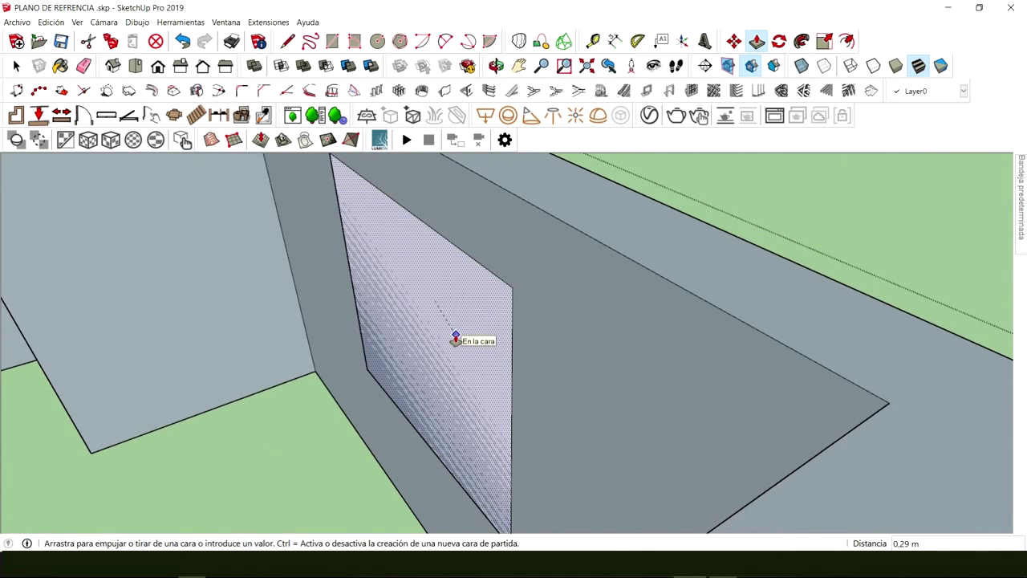
pyautogui.click(455, 339)
# Examine the new window opening and the whole set of raised walls from the front and above
pyautogui.moveTo(477, 351); pyautogui.dragTo(25, 325, button='middle')
pyautogui.moveTo(199, 277); pyautogui.dragTo(383, 456, button='middle')
pyautogui.scroll(8, 310, 305)
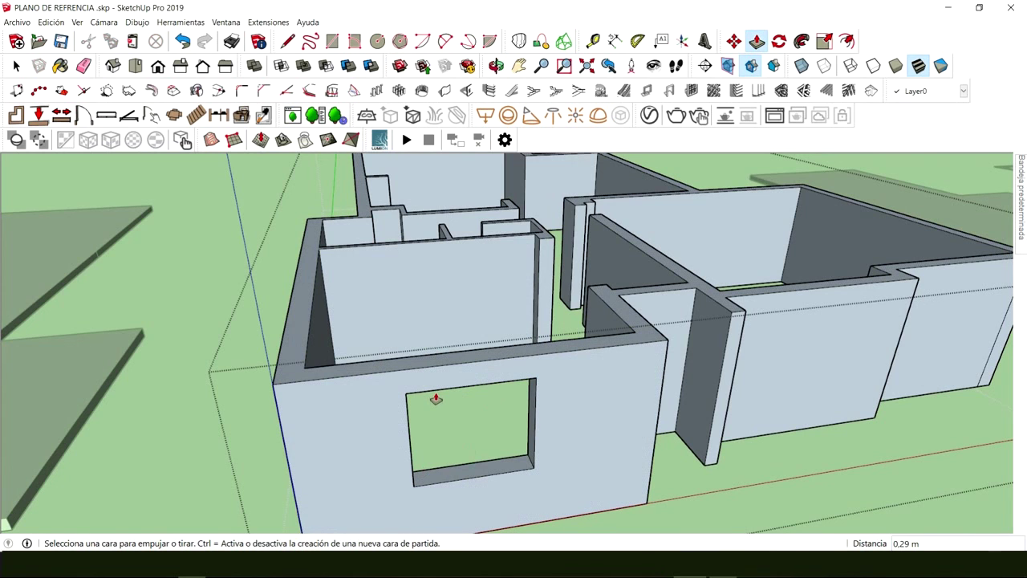
pyautogui.scroll(-10, 458, 401)
pyautogui.press('space')
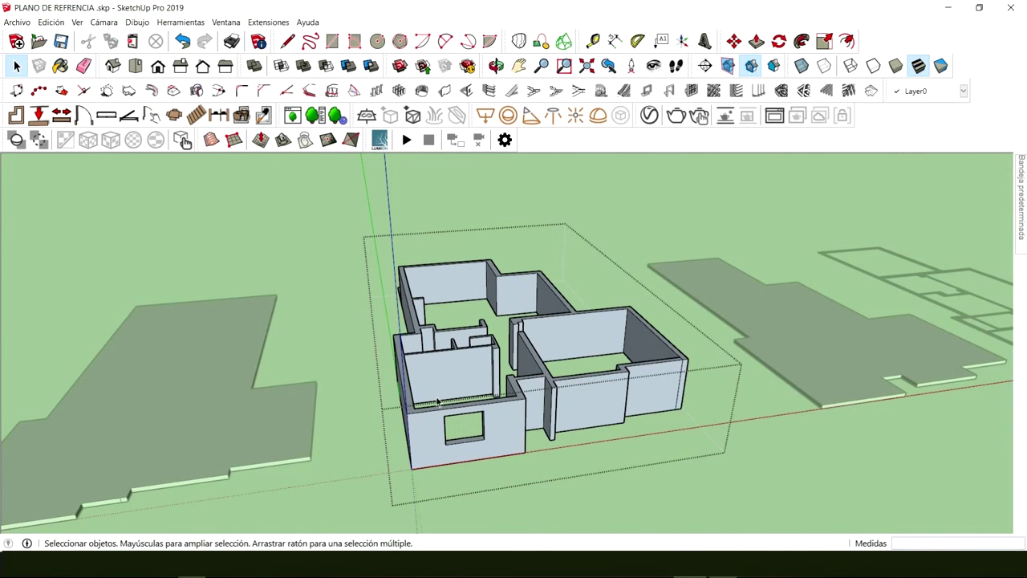
pyautogui.moveTo(437, 401); pyautogui.dragTo(571, 407, button='middle')
pyautogui.scroll(3, 536, 410)
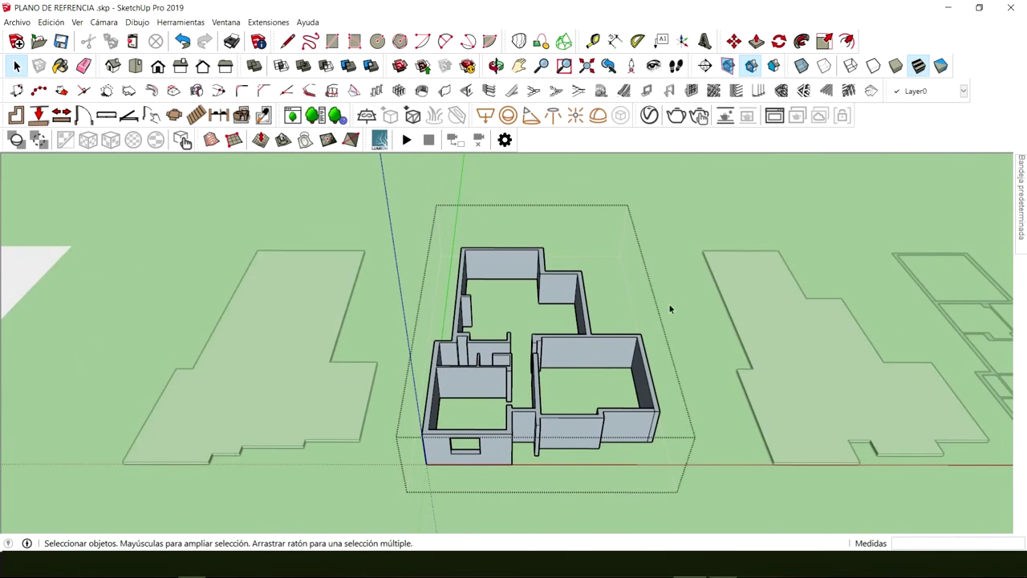
pyautogui.moveTo(675, 338); pyautogui.dragTo(524, 379, button='middle')
pyautogui.scroll(3, 414, 364)
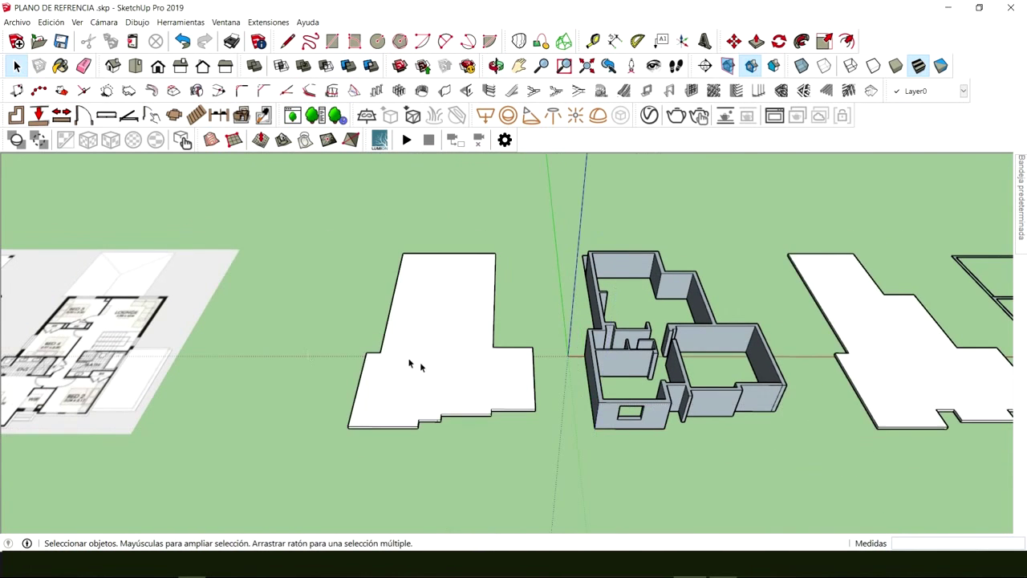
# Examine the window positions at the front of Bed 1, WIR and Bed 2 on the upper-floor plan image
pyautogui.moveTo(283, 350); pyautogui.dragTo(363, 306, button='middle')
pyautogui.scroll(4, 450, 417)
pyautogui.scroll(-3, 437, 429)
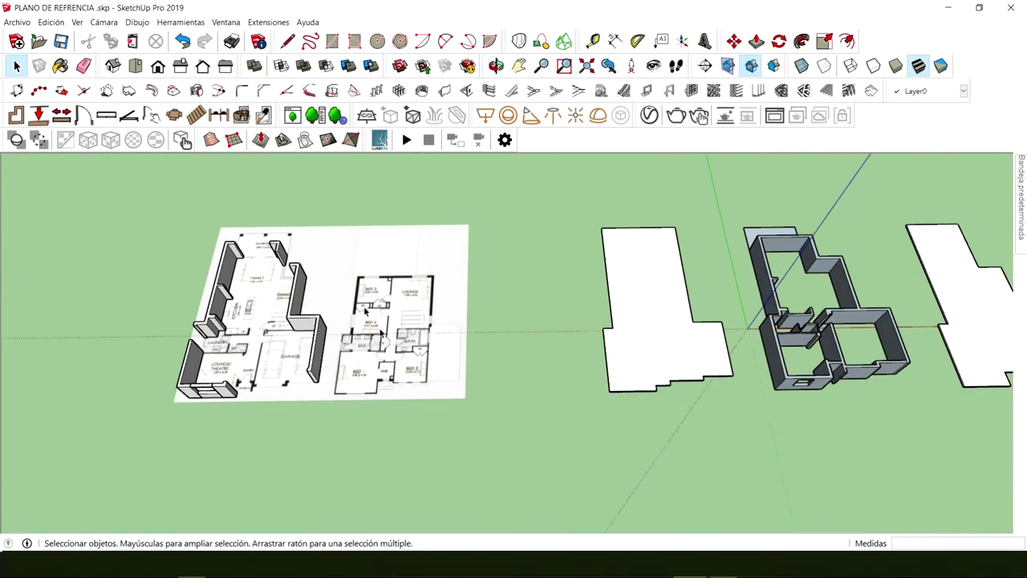
pyautogui.scroll(2, 428, 352)
pyautogui.scroll(2, 428, 351)
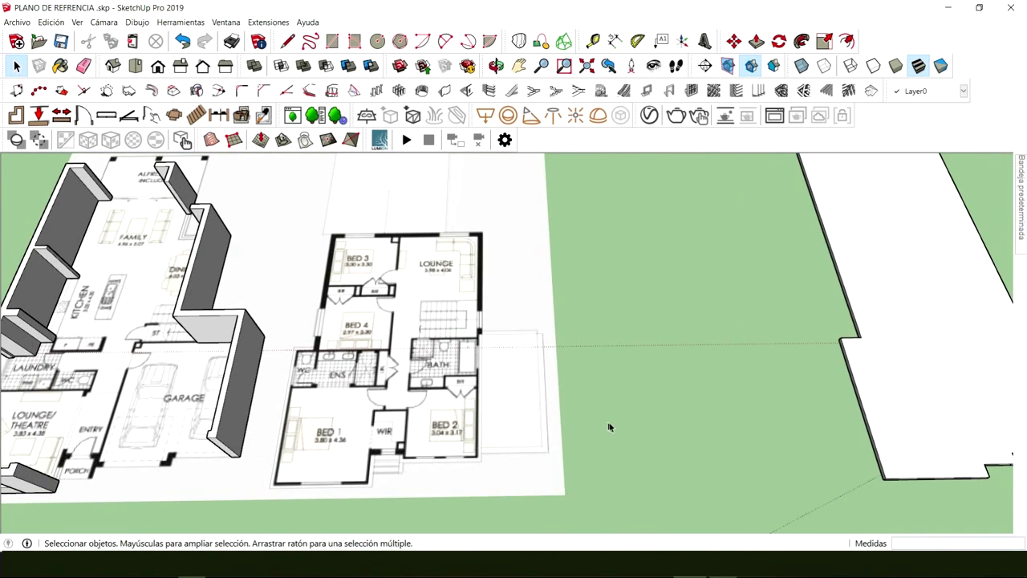
pyautogui.moveTo(609, 427); pyautogui.dragTo(585, 425, button='middle')
pyautogui.scroll(4, 298, 503)
pyautogui.moveTo(298, 503); pyautogui.dragTo(337, 482, button='middle')
pyautogui.scroll(4, 350, 473)
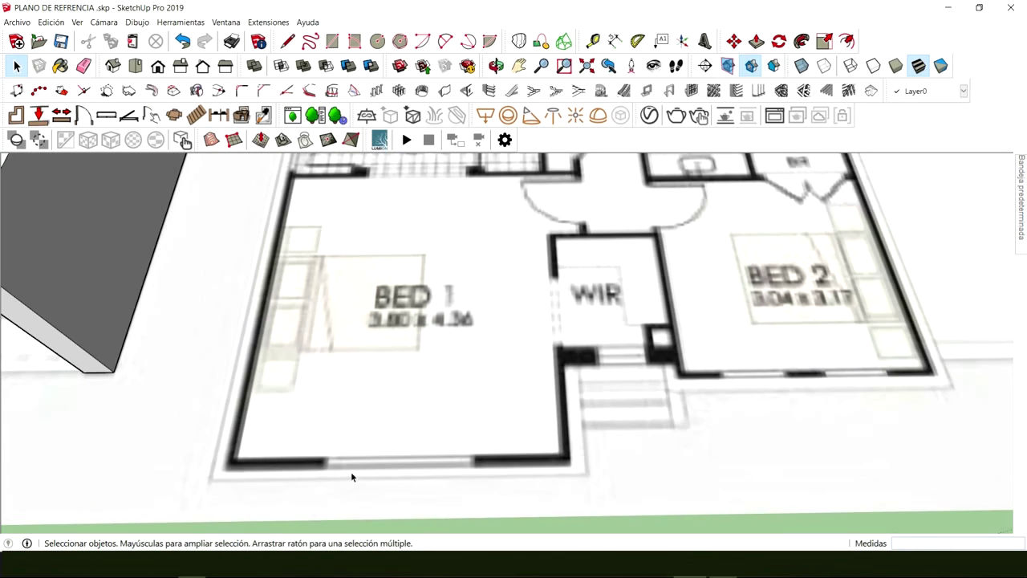
pyautogui.scroll(-2, 350, 477)
pyautogui.moveTo(618, 409); pyautogui.dragTo(469, 433, button='middle')
pyautogui.scroll(2, 481, 425)
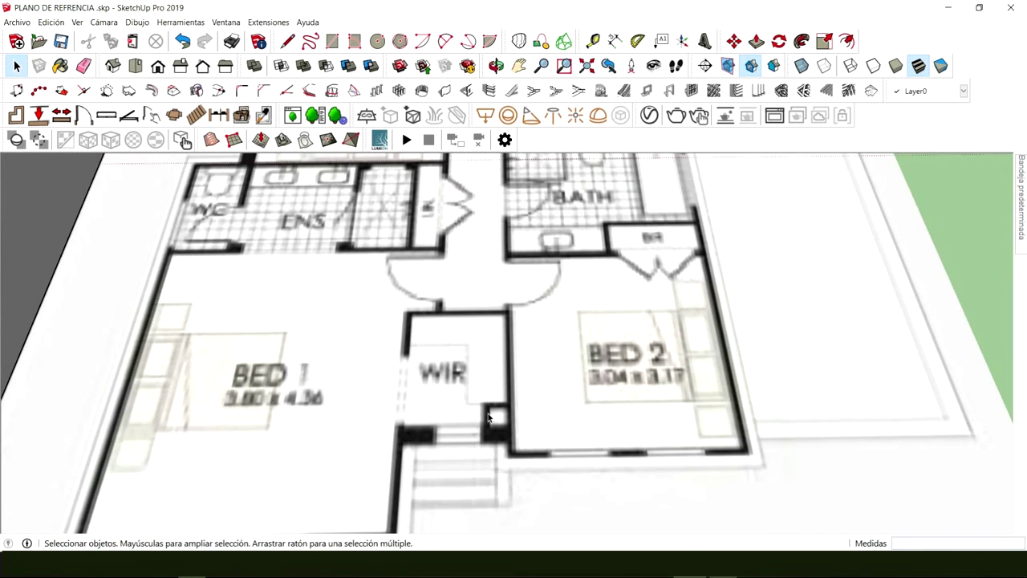
# Open the raised wall group for editing at the recessed wall between the two front rooms
pyautogui.scroll(-5, 488, 417)
pyautogui.moveTo(672, 406); pyautogui.dragTo(264, 328, button='middle')
pyautogui.scroll(6, 520, 385)
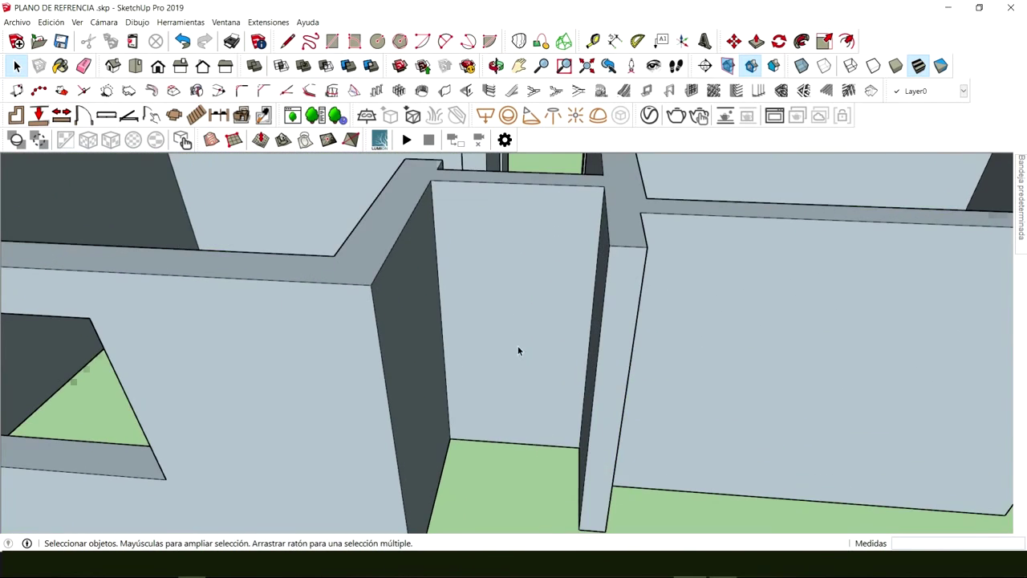
pyautogui.moveTo(518, 351); pyautogui.dragTo(537, 374, button='middle')
pyautogui.press('r')
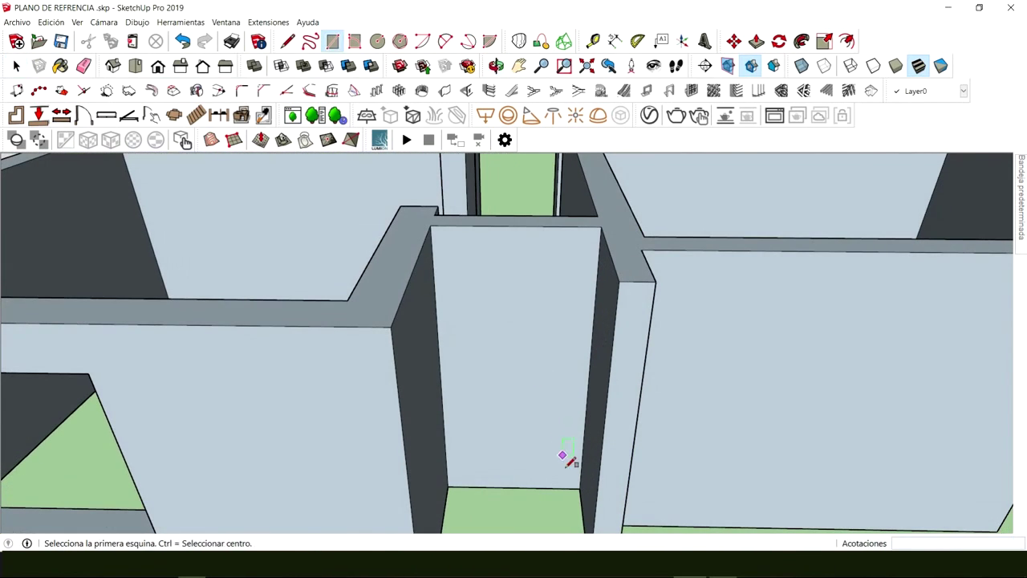
pyautogui.press('space')
pyautogui.click(507, 381)
pyautogui.click(507, 345)
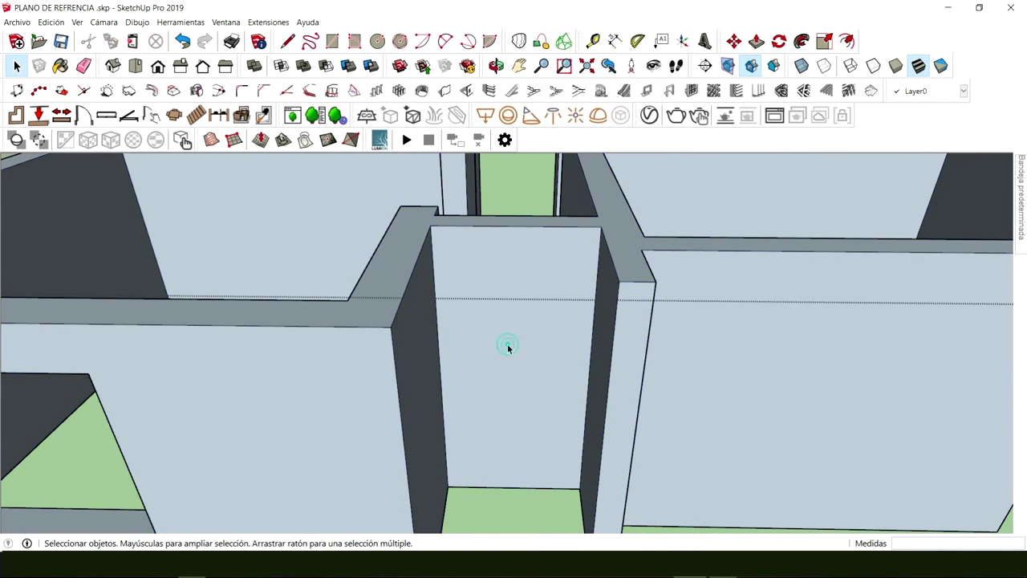
# Draw a door outline 2.2 m high and 0.9 m wide on the recessed wall, rising from its base
pyautogui.press('l')
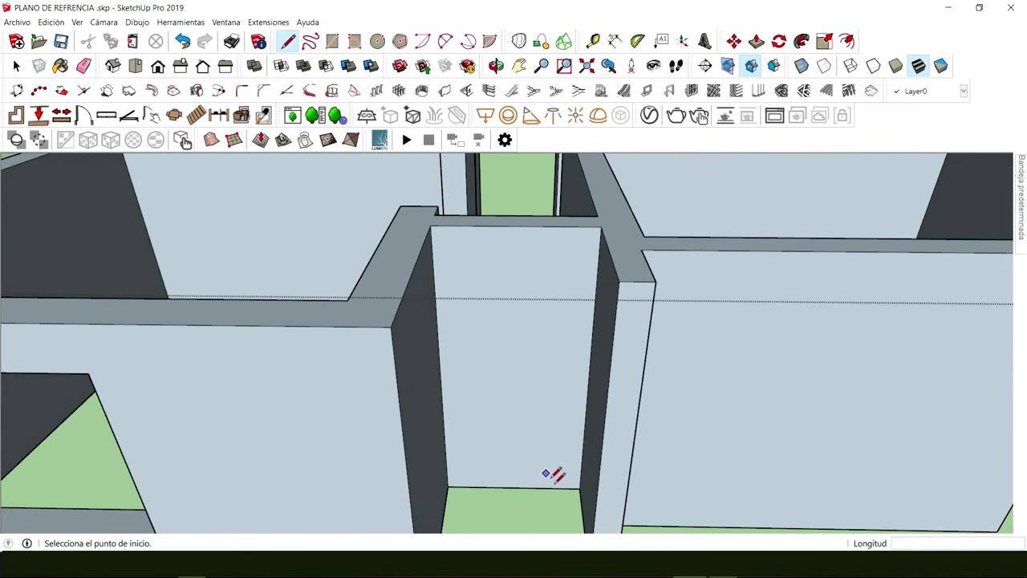
pyautogui.click(569, 487)
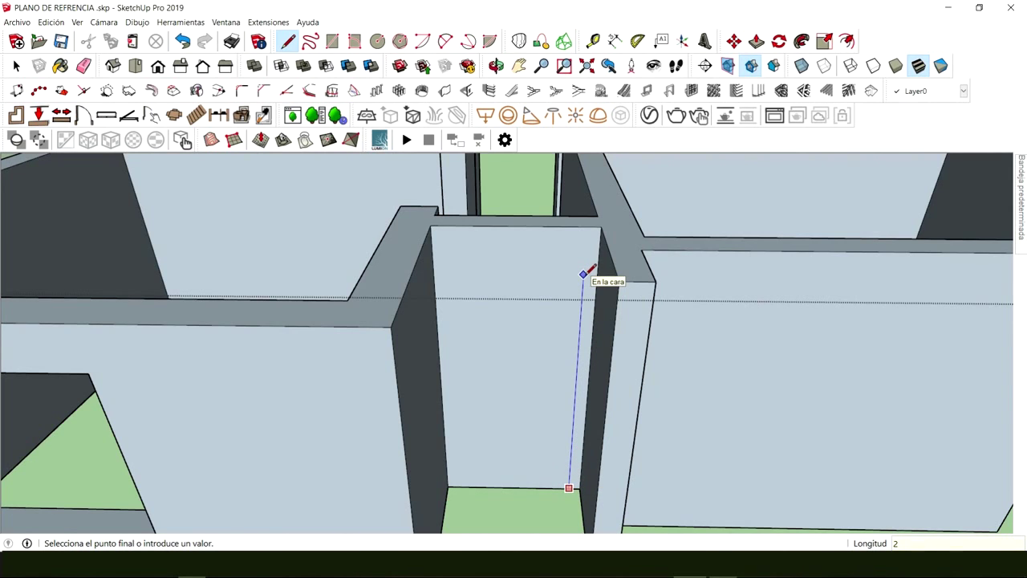
pyautogui.write('2,2')
pyautogui.press('Return')
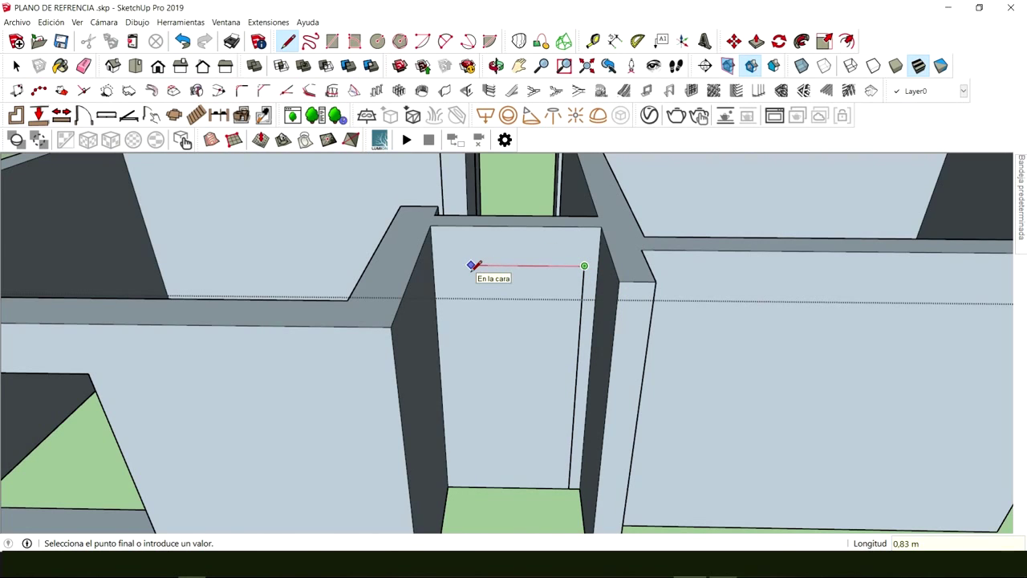
pyautogui.write('0,9')
pyautogui.press('Return')
pyautogui.click(470, 484)
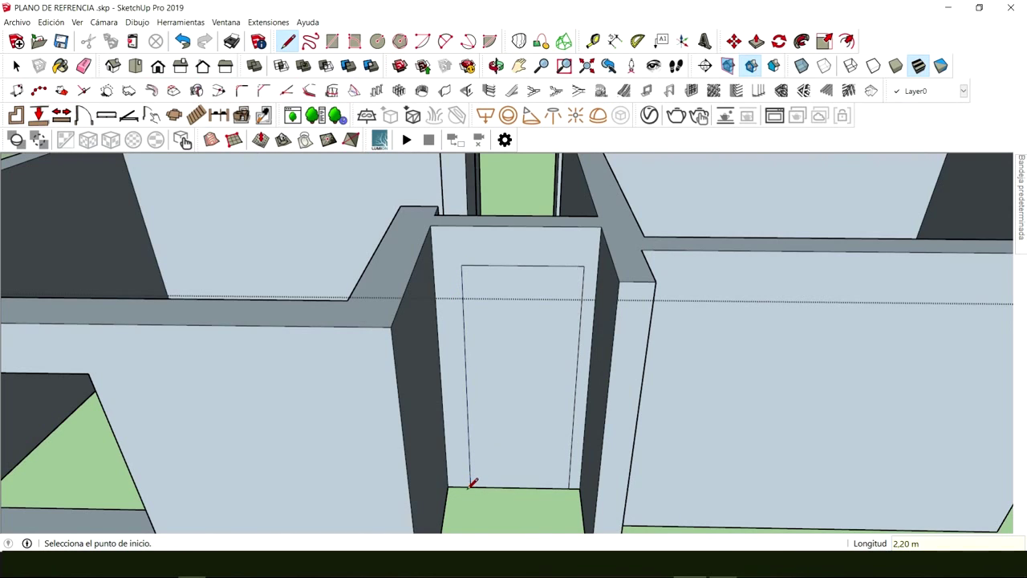
pyautogui.press('space')
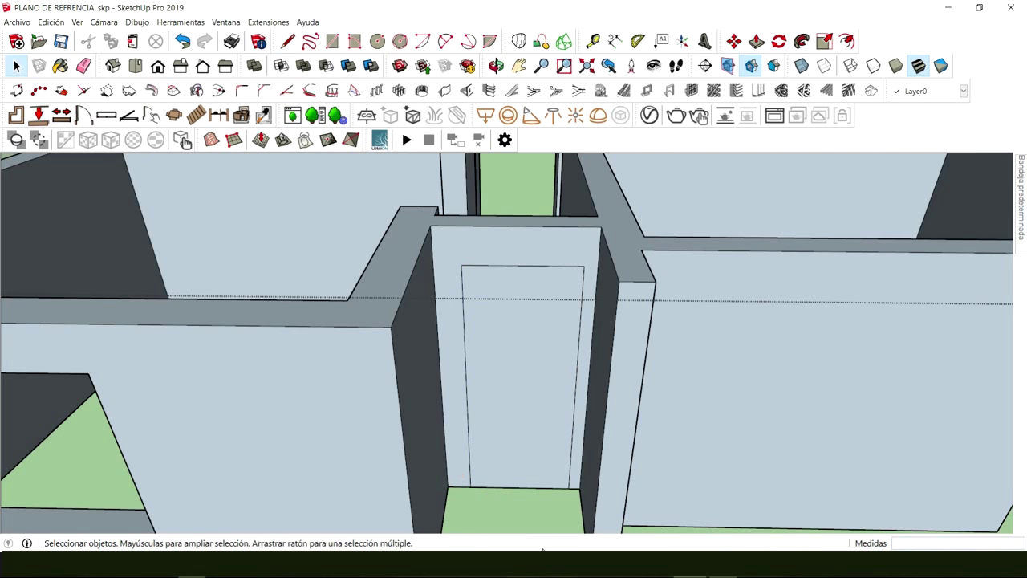
# Select the door outline's face together with its bounding edges on the recessed wall
pyautogui.click(524, 367)
pyautogui.moveTo(525, 366); pyautogui.dragTo(522, 429, button='middle')
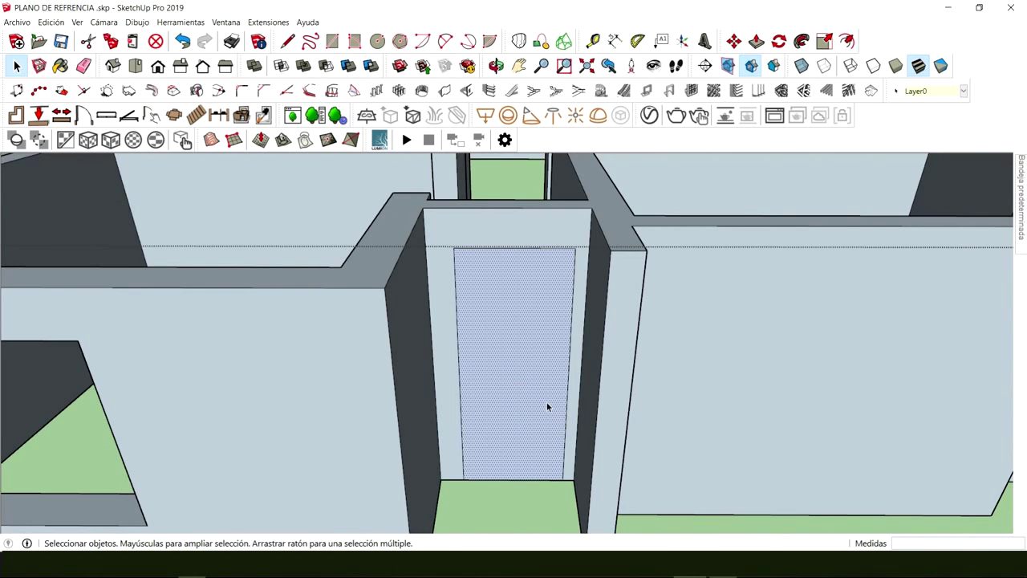
pyautogui.moveTo(488, 412); pyautogui.dragTo(532, 442, button='middle')
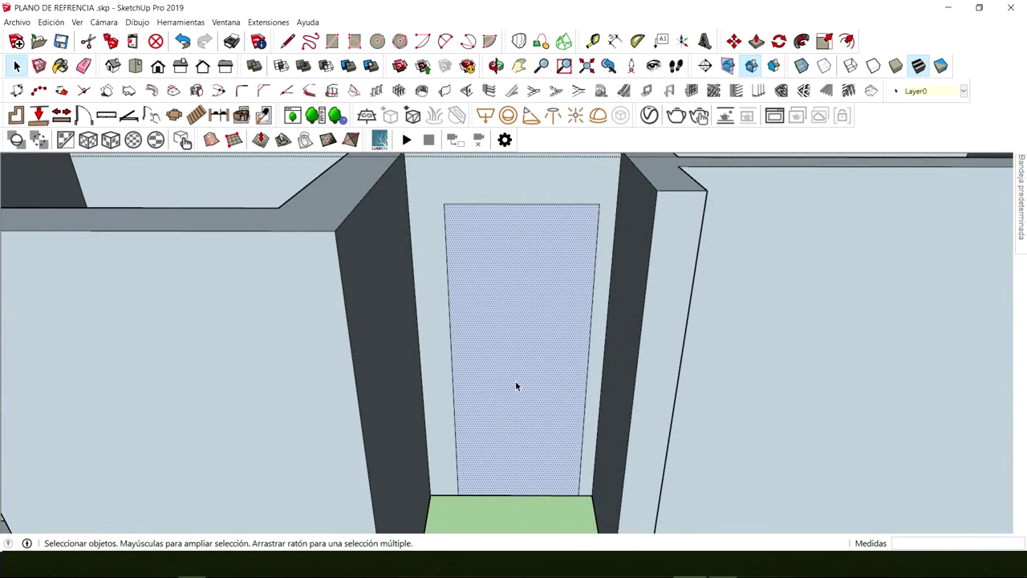
pyautogui.moveTo(518, 385); pyautogui.dragTo(494, 409, button='middle')
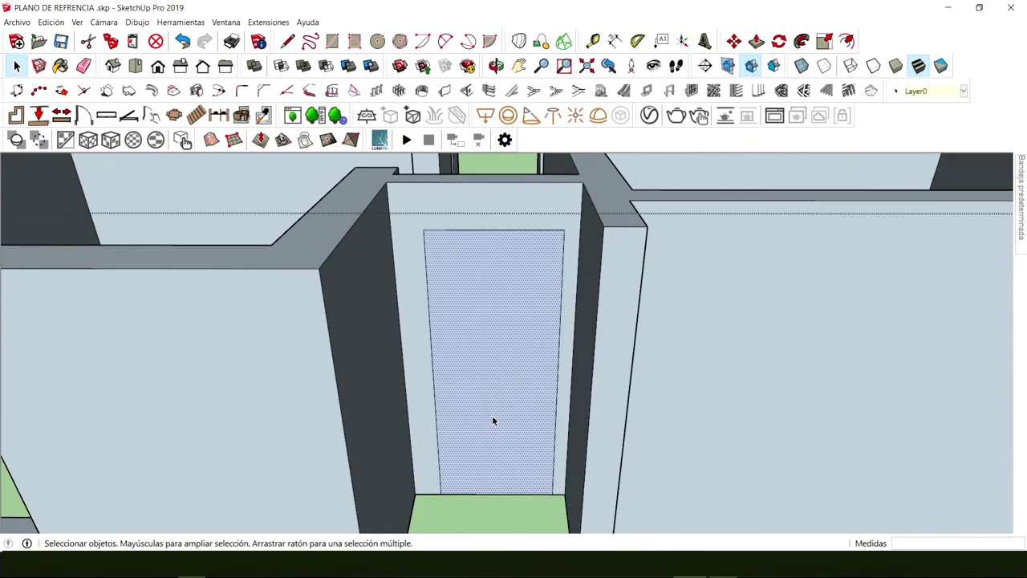
pyautogui.scroll(-3, 493, 414)
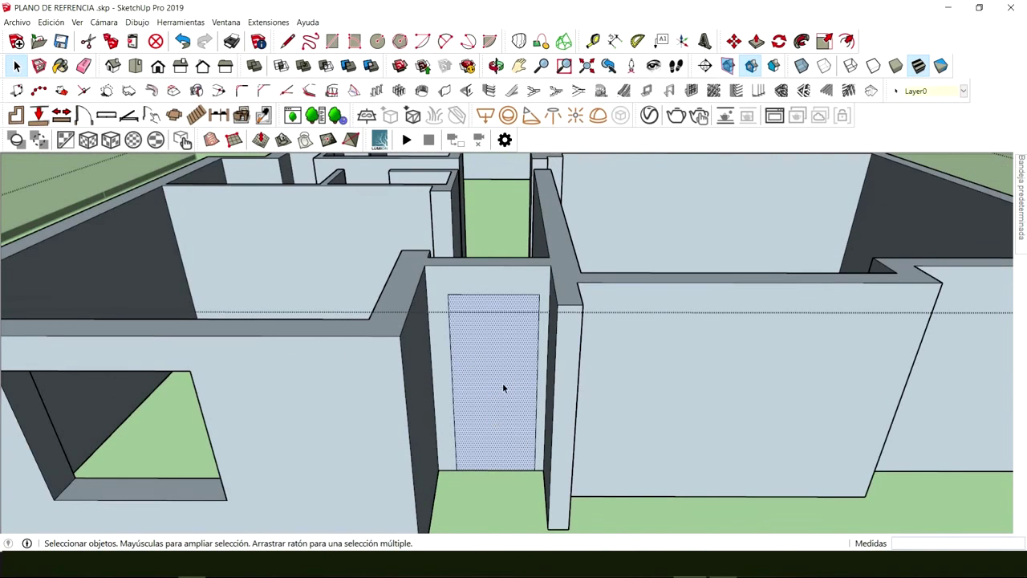
pyautogui.click(564, 355)
pyautogui.click(655, 362)
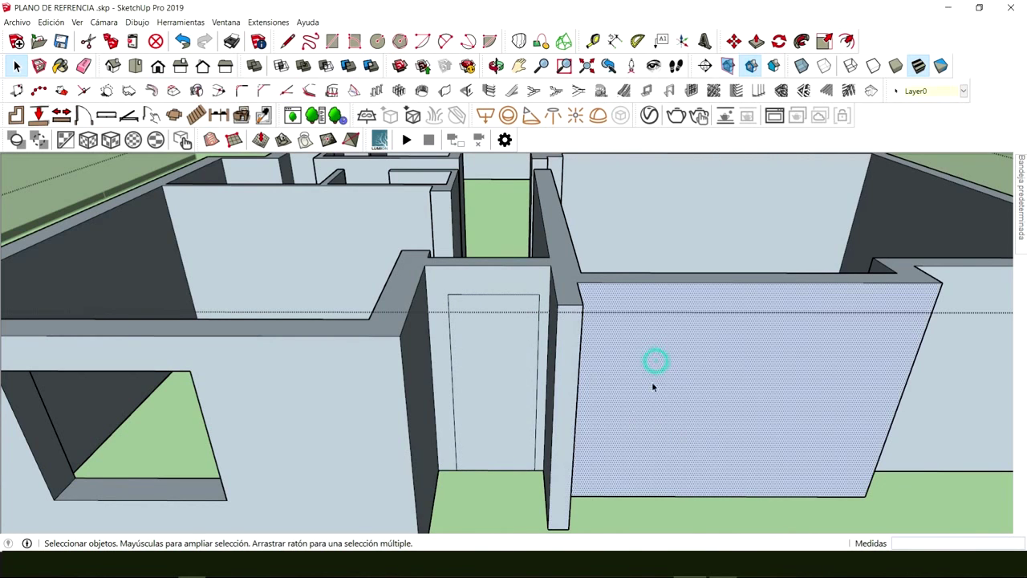
pyautogui.scroll(1, 477, 342)
pyautogui.click(486, 353)
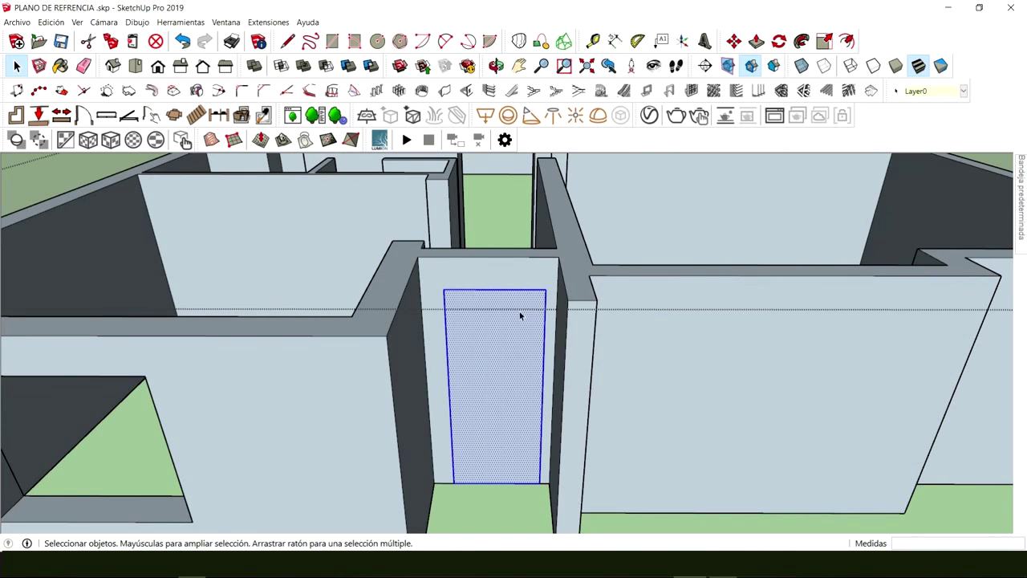
pyautogui.moveTo(520, 316); pyautogui.dragTo(513, 361, button='middle')
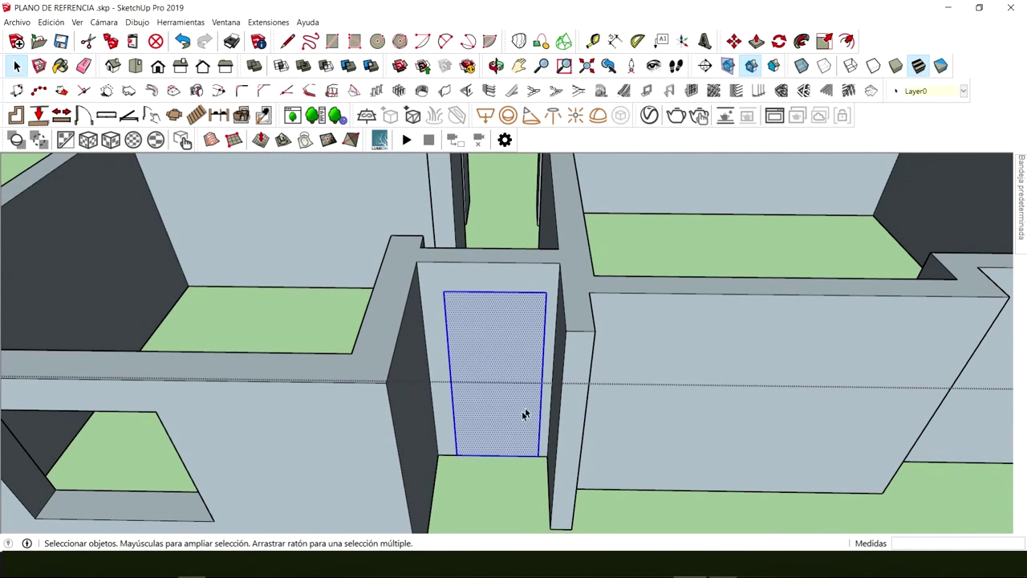
pyautogui.scroll(1, 500, 441)
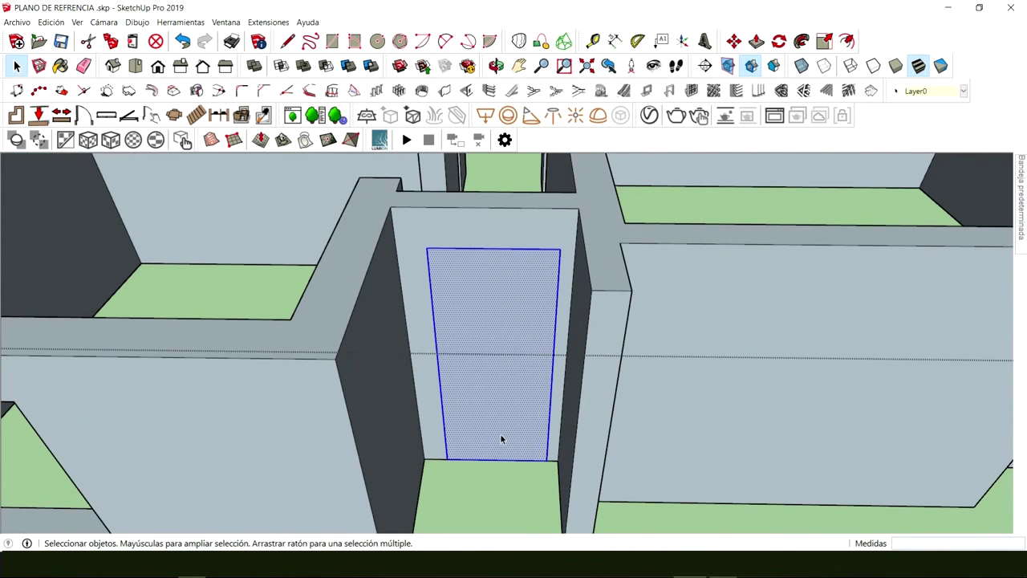
pyautogui.scroll(1, 500, 433)
pyautogui.press('m')
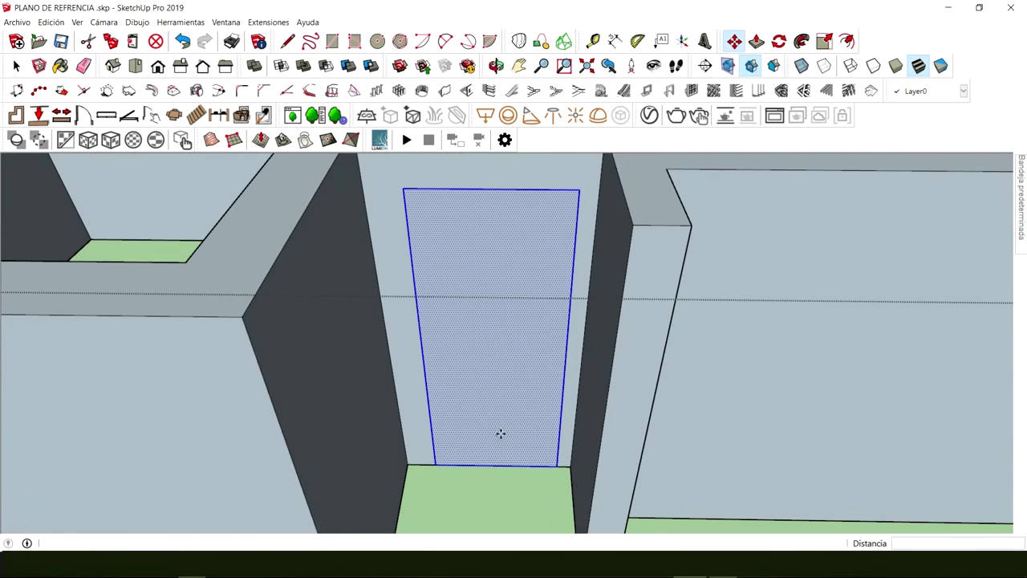
pyautogui.click(434, 466)
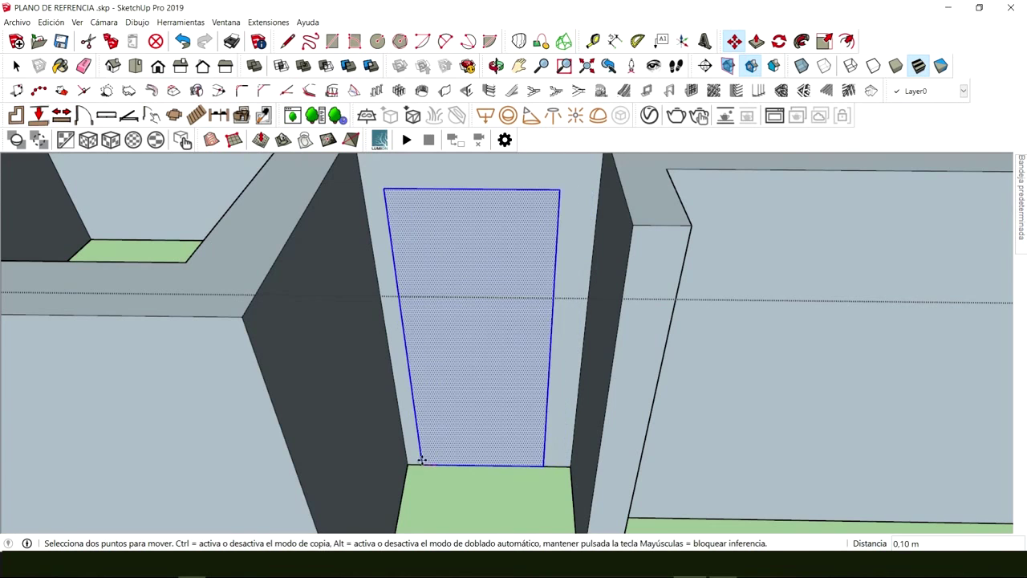
pyautogui.moveTo(426, 460)
pyautogui.mouseDown(button='middle')
pyautogui.moveTo(484, 492)
pyautogui.moveTo(476, 498)
pyautogui.moveTo(436, 443)
pyautogui.mouseUp(button='middle')
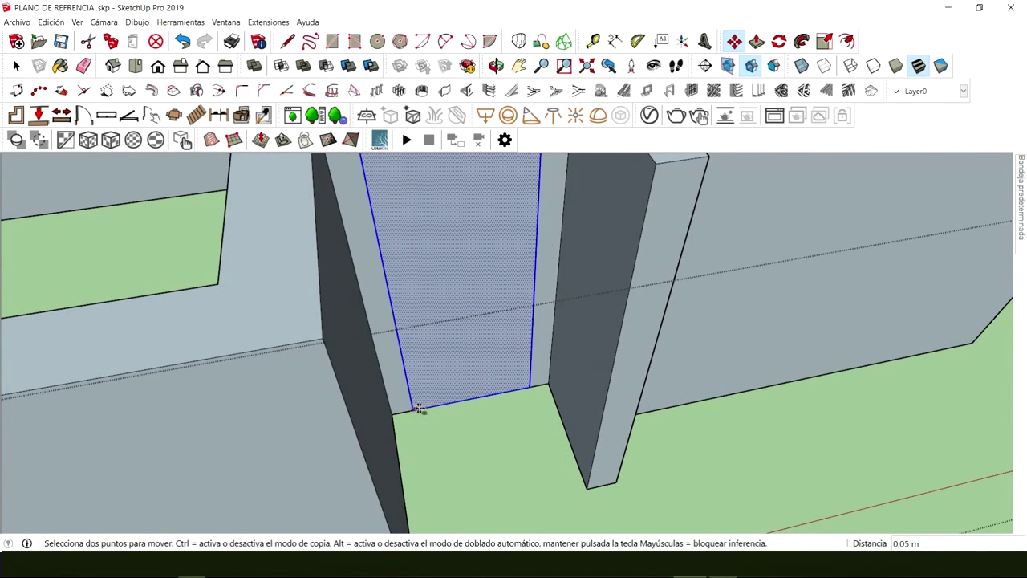
pyautogui.click(434, 415)
pyautogui.press('space')
pyautogui.scroll(-3, 458, 420)
pyautogui.moveTo(463, 423)
pyautogui.mouseDown(button='middle')
pyautogui.moveTo(408, 357)
pyautogui.moveTo(460, 403)
pyautogui.mouseUp(button='middle')
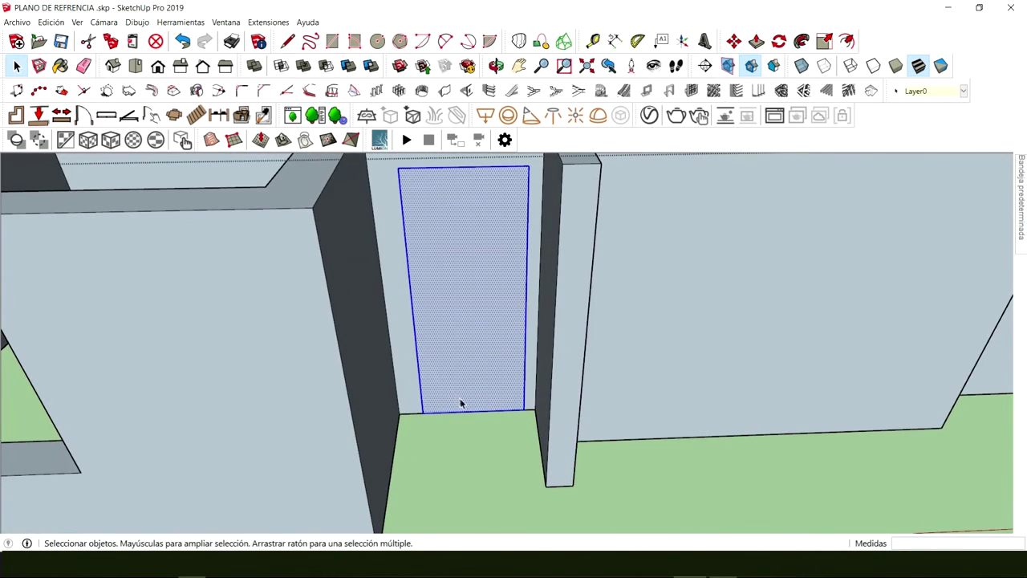
pyautogui.scroll(2, 464, 406)
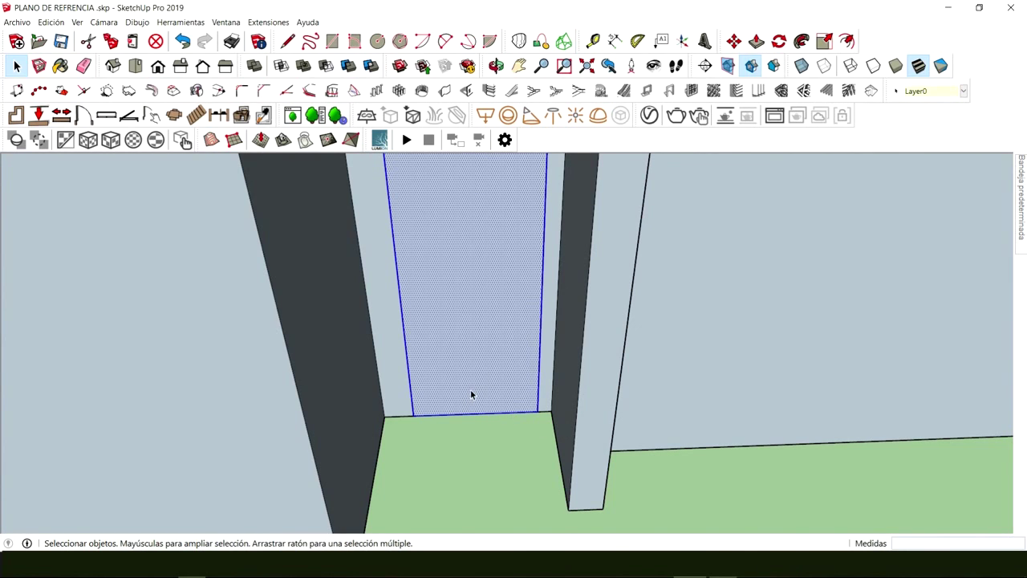
pyautogui.press('m')
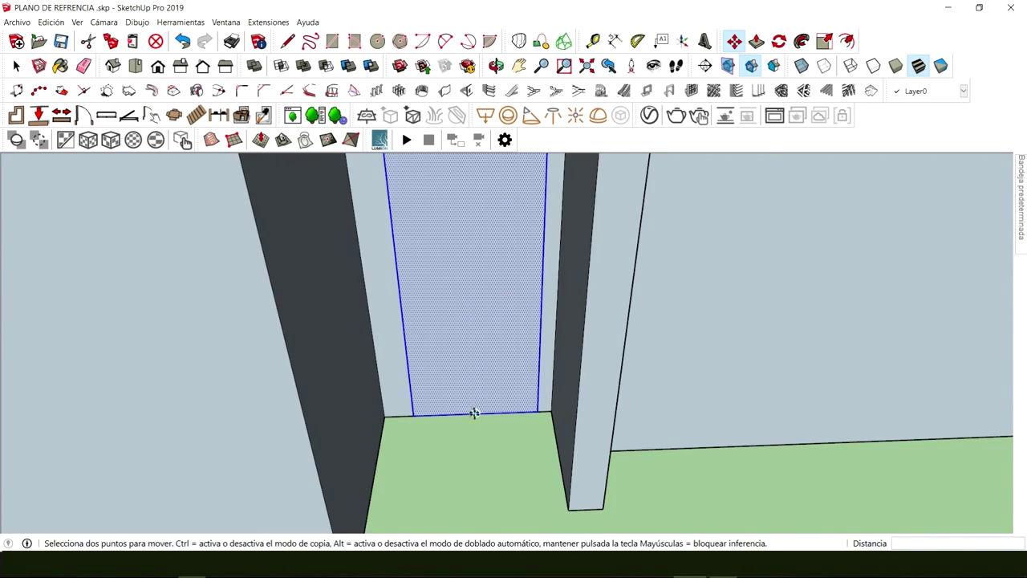
pyautogui.scroll(2, 475, 415)
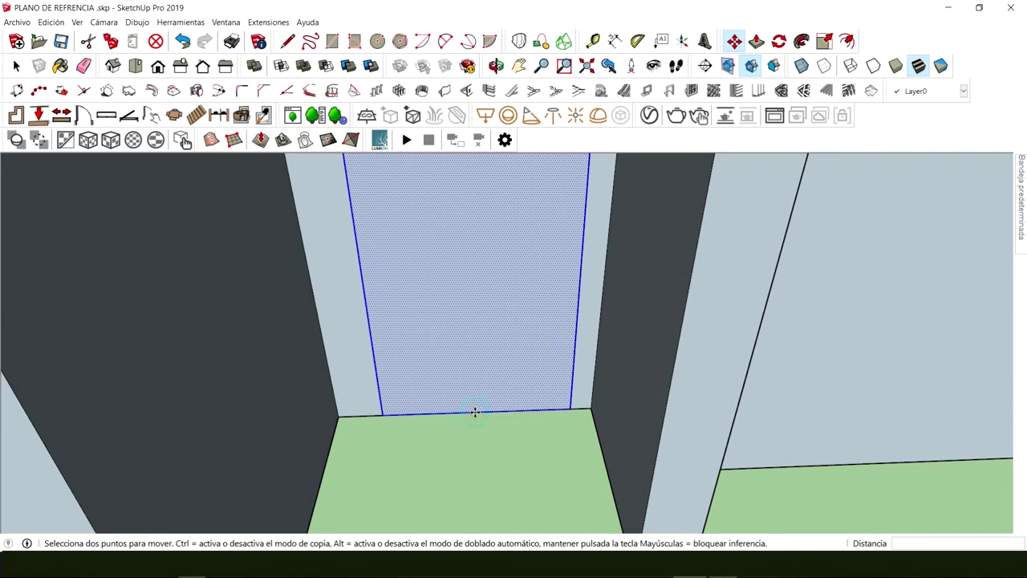
pyautogui.click(474, 413)
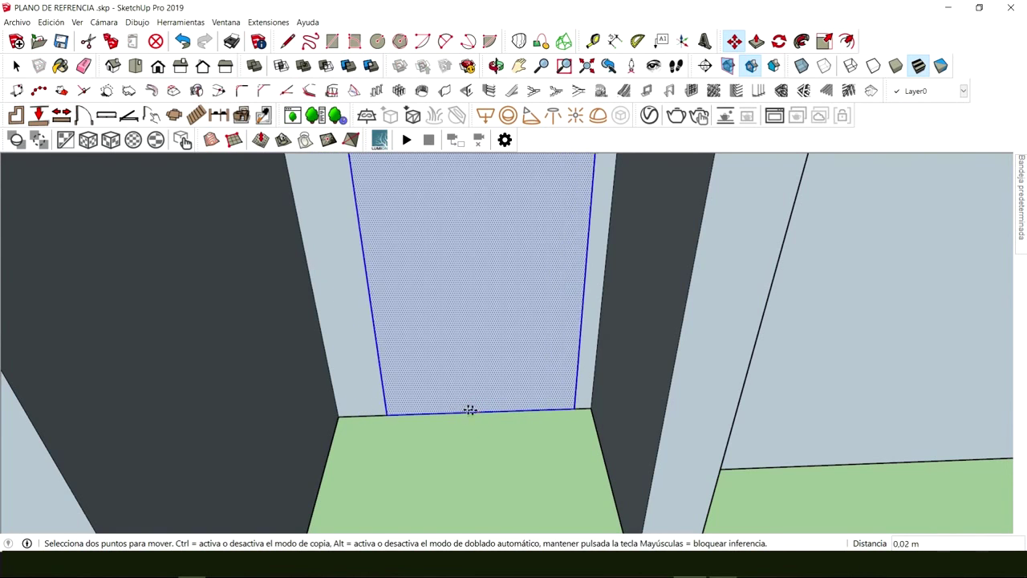
pyautogui.scroll(-5, 465, 410)
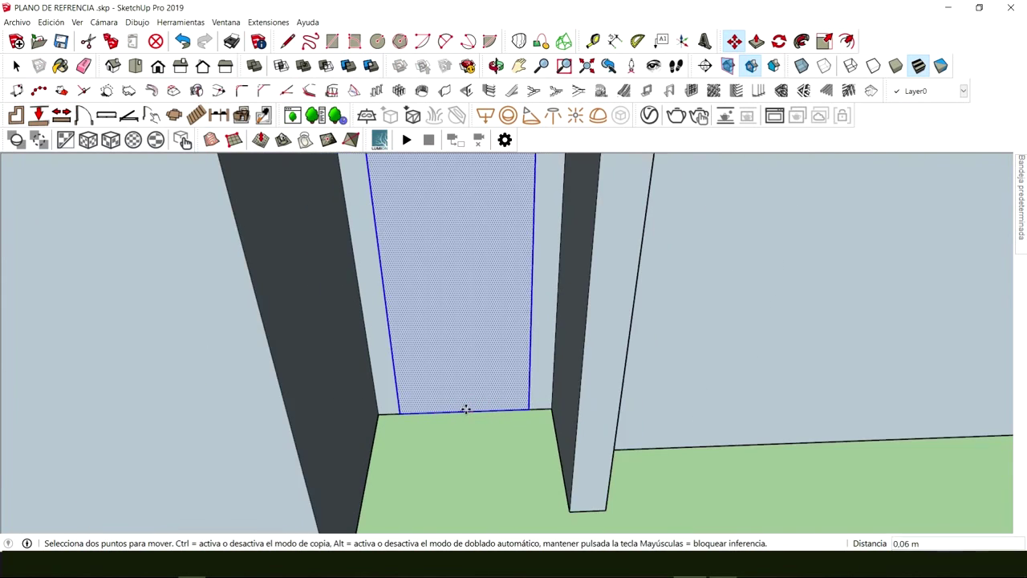
pyautogui.press('space')
# Move the door outline about 0.05 m sideways, taking its top-edge midpoint to align with the midpoint of the recessed wall's top edge
pyautogui.moveTo(469, 292)
pyautogui.mouseDown(button='middle')
pyautogui.moveTo(462, 362)
pyautogui.moveTo(461, 236)
pyautogui.moveTo(476, 278)
pyautogui.mouseUp(button='middle')
pyautogui.scroll(3, 461, 256)
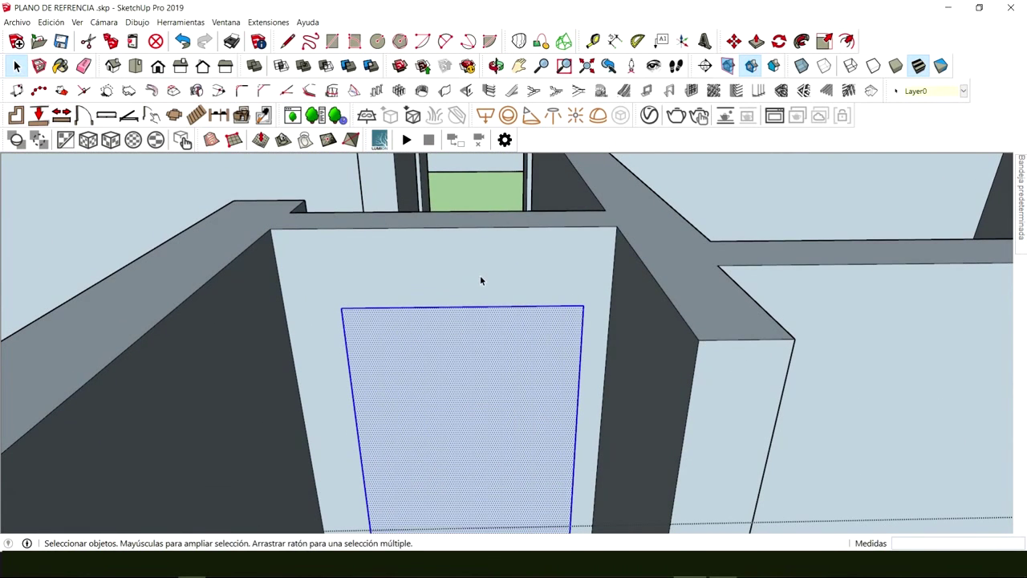
pyautogui.press('m')
pyautogui.click(462, 308)
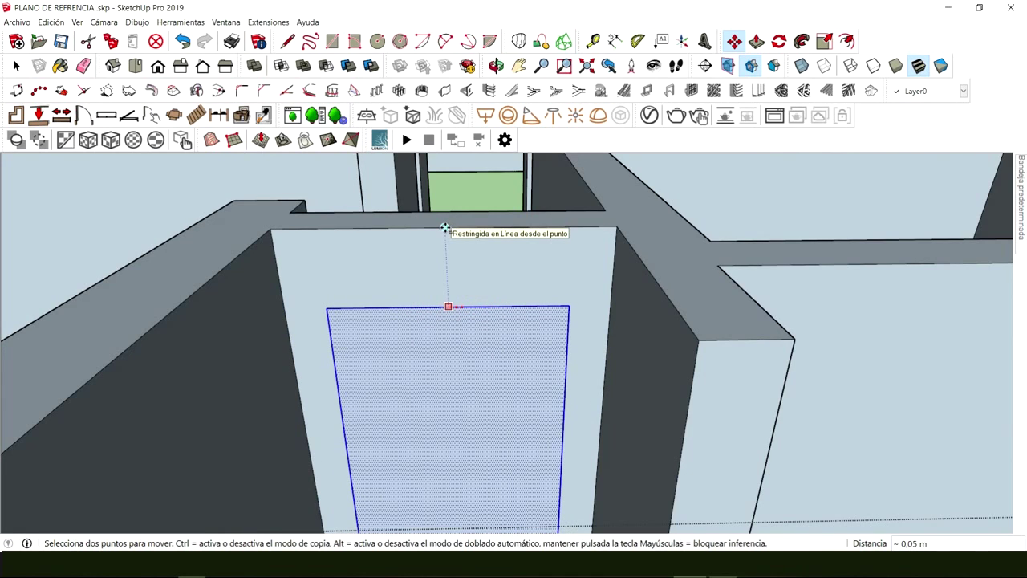
pyautogui.click(445, 230)
pyautogui.moveTo(445, 229); pyautogui.dragTo(466, 297, button='middle')
pyautogui.scroll(2, 470, 302)
pyautogui.press('space')
# Push the door face 0.23 m through the recessed wall to cut the doorway
pyautogui.press('p')
pyautogui.moveTo(467, 297); pyautogui.dragTo(486, 262)
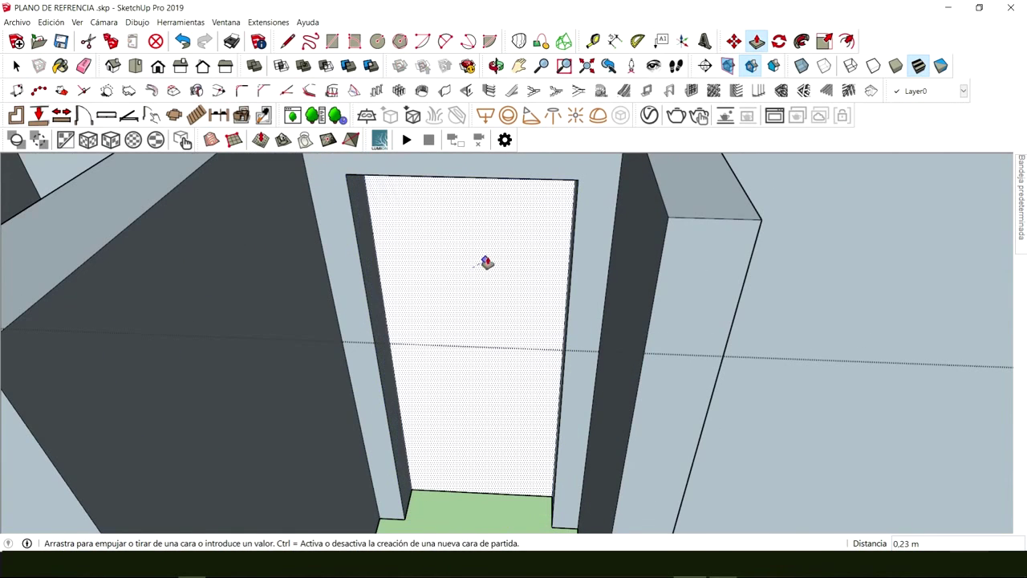
pyautogui.moveTo(515, 231); pyautogui.dragTo(514, 227)
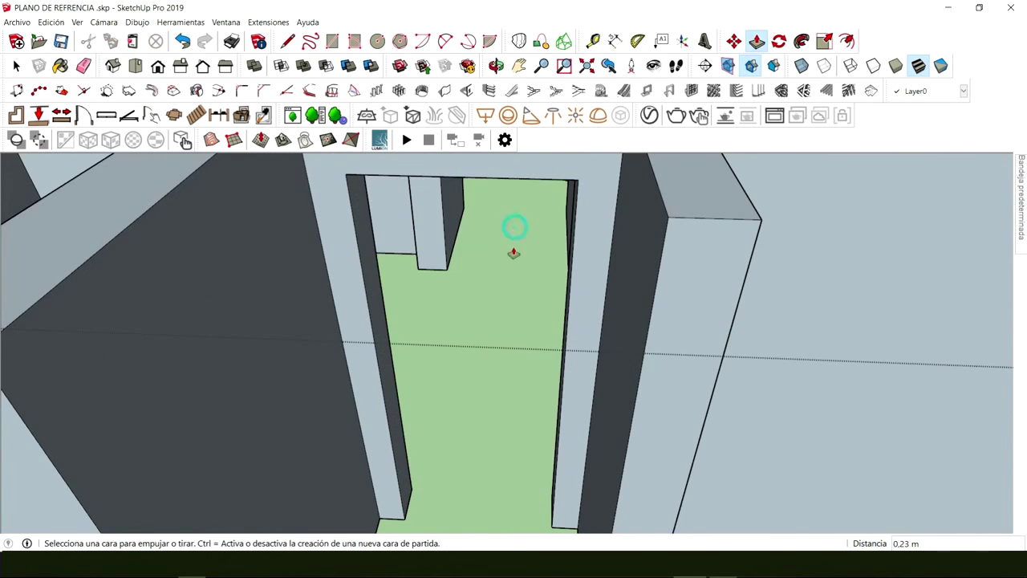
pyautogui.press('space')
# Examine the entry and garage front on the ground-floor plan image, and the front rooms on the upper-floor plan
pyautogui.scroll(-5, 461, 364)
pyautogui.moveTo(460, 378); pyautogui.dragTo(706, 337, button='middle')
pyautogui.scroll(4, 498, 275)
pyautogui.scroll(-4, 380, 359)
pyautogui.scroll(-5, 380, 359)
pyautogui.scroll(3, 455, 368)
pyautogui.scroll(5, 455, 367)
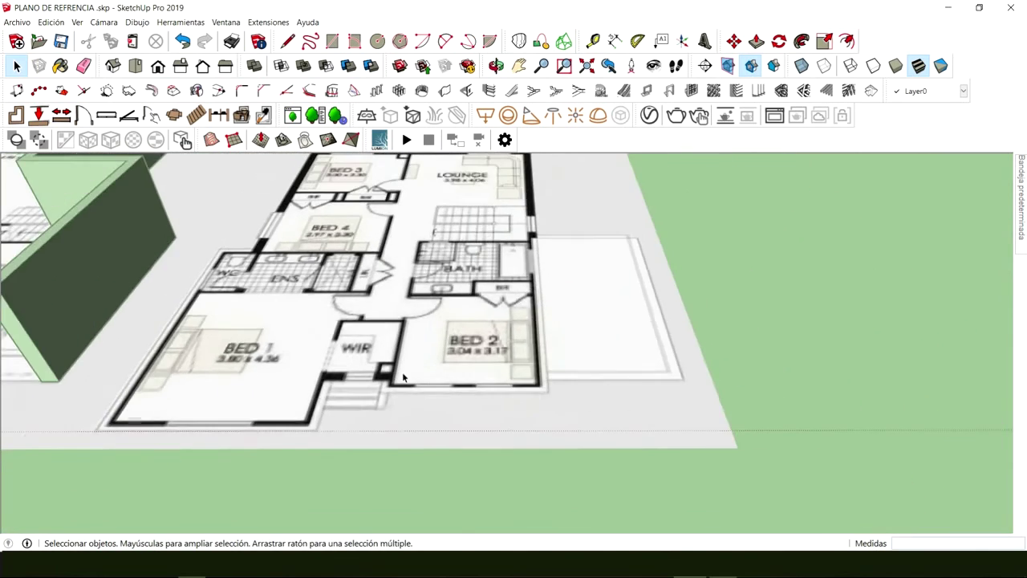
pyautogui.scroll(-3, 403, 377)
pyautogui.moveTo(403, 377); pyautogui.dragTo(463, 399, button='middle')
pyautogui.scroll(5, 463, 399)
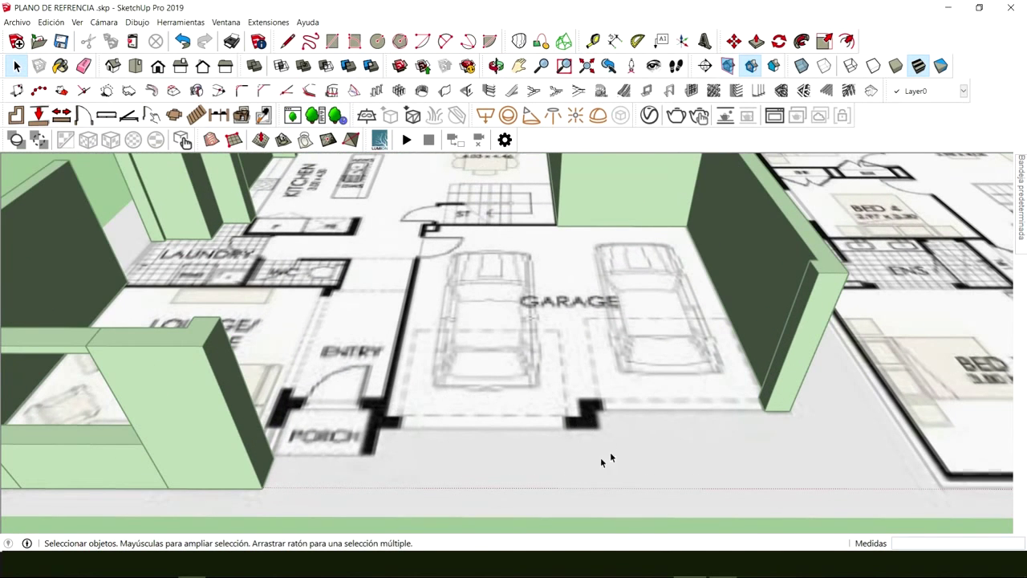
pyautogui.scroll(-8, 586, 356)
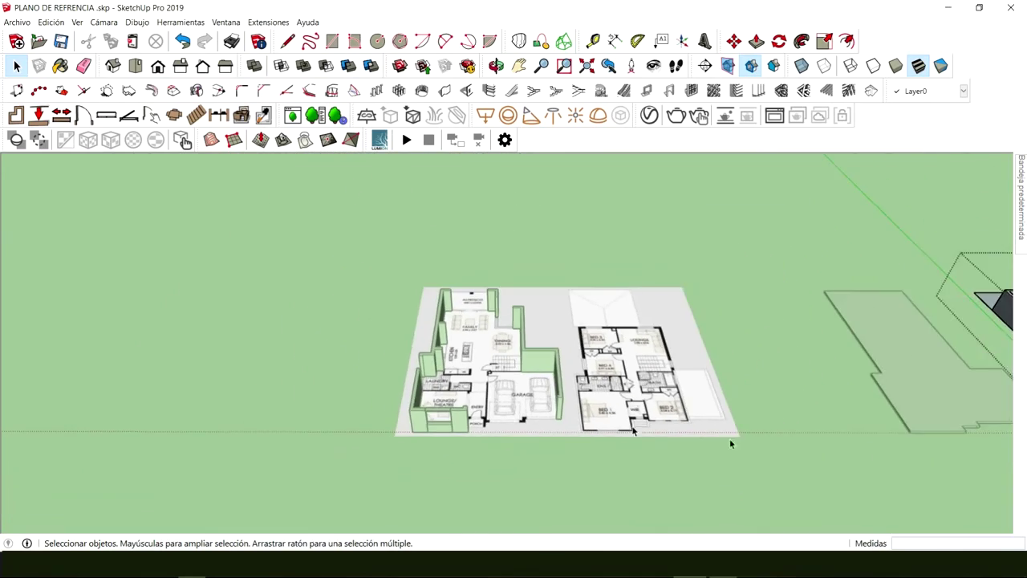
# Draw the first vertical side of the garage door opening up from the front wall's base, near its outer end
pyautogui.moveTo(729, 438); pyautogui.dragTo(166, 273, button='middle')
pyautogui.scroll(5, 377, 325)
pyautogui.scroll(5, 361, 331)
pyautogui.scroll(5, 427, 390)
pyautogui.moveTo(426, 390); pyautogui.dragTo(434, 335, button='middle')
pyautogui.scroll(2, 433, 335)
pyautogui.click(447, 378)
pyautogui.scroll(-2, 447, 378)
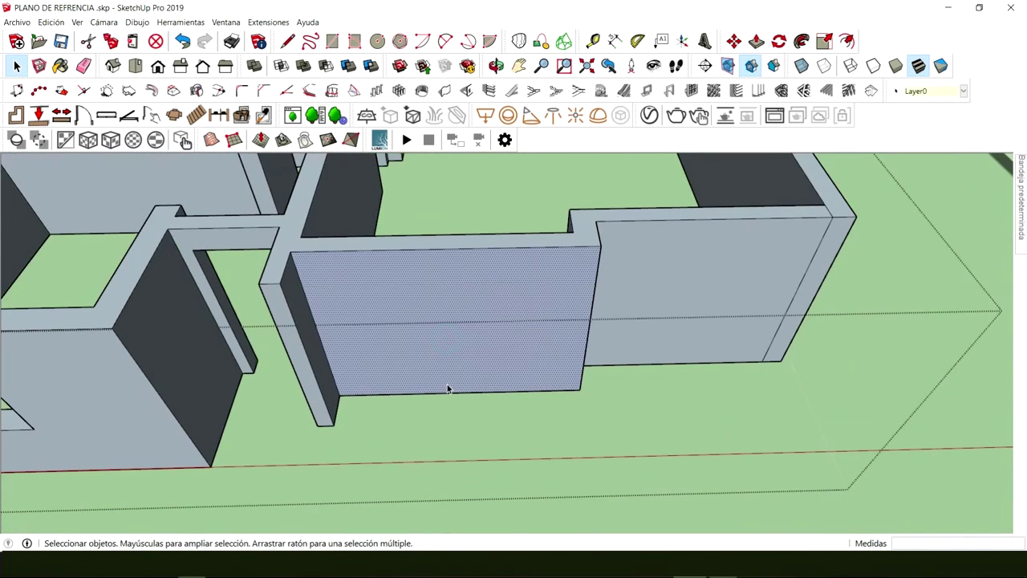
pyautogui.press('l')
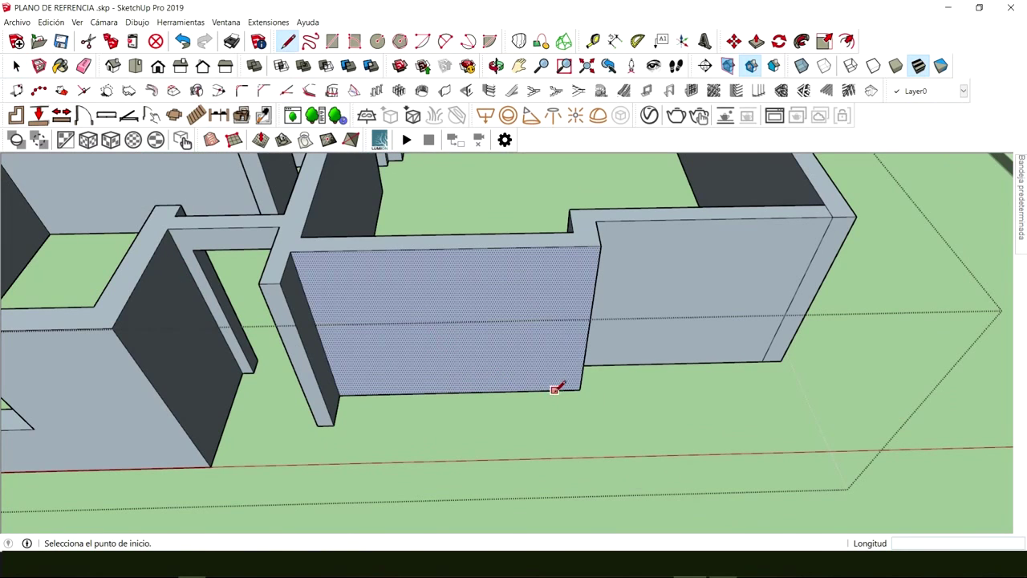
pyautogui.click(554, 390)
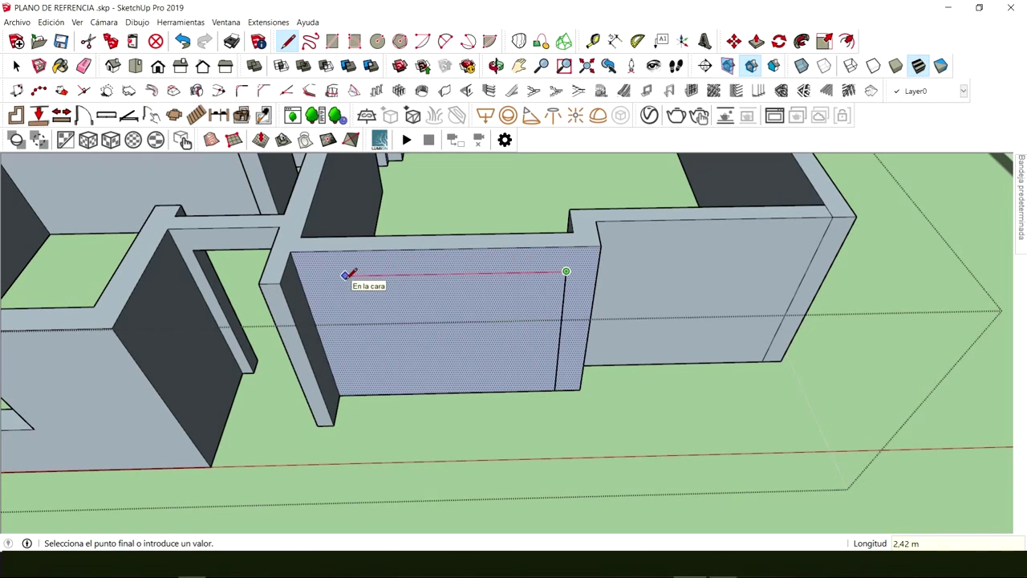
# Try to draw the garage opening's top edge 3 m long across the front wall from the first vertical side
pyautogui.write('3')
pyautogui.press('Return')
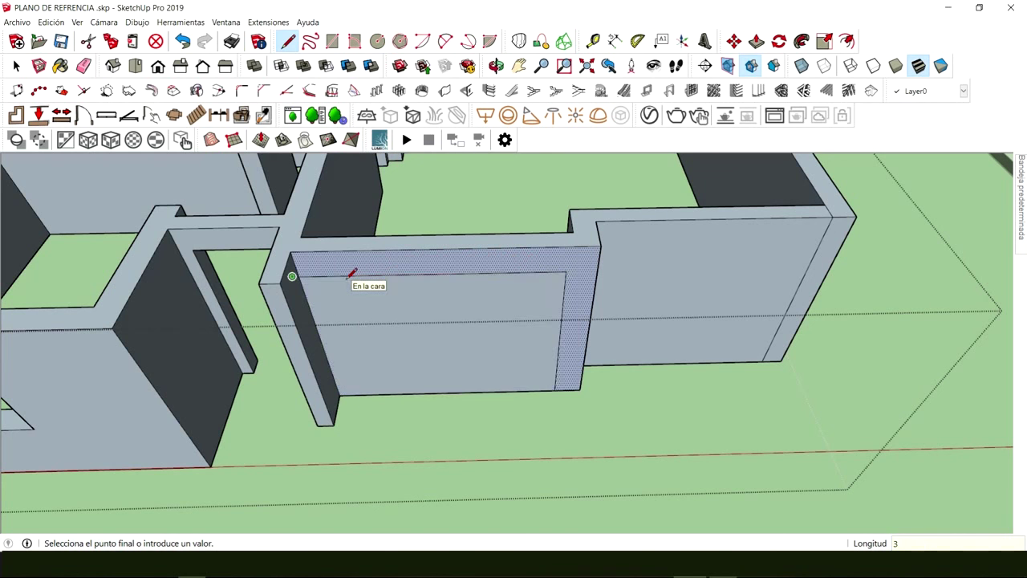
pyautogui.moveTo(366, 327); pyautogui.dragTo(330, 291, button='middle')
pyautogui.scroll(5, 403, 280)
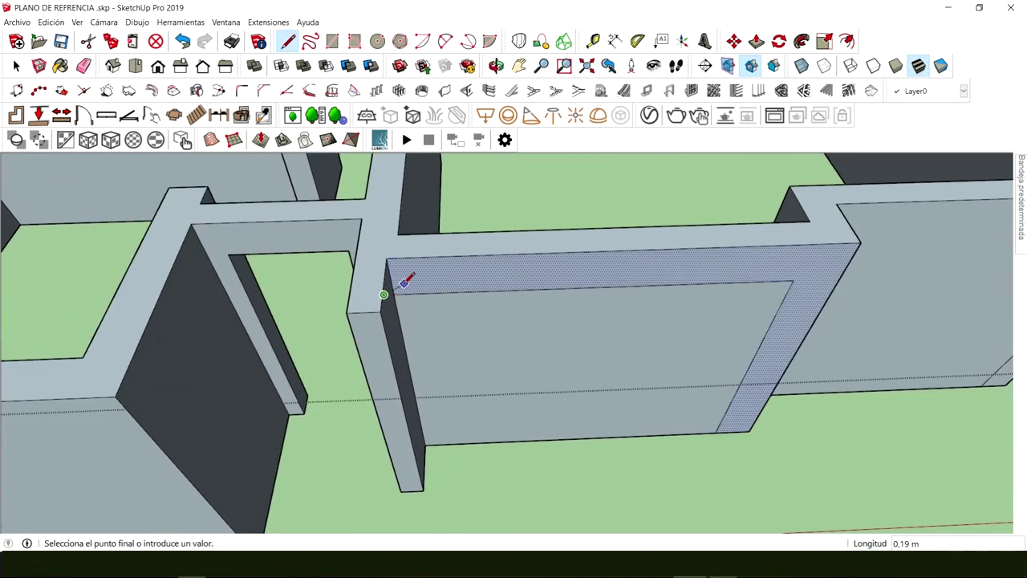
pyautogui.moveTo(427, 298); pyautogui.dragTo(357, 275, button='middle')
pyautogui.scroll(-5, 441, 305)
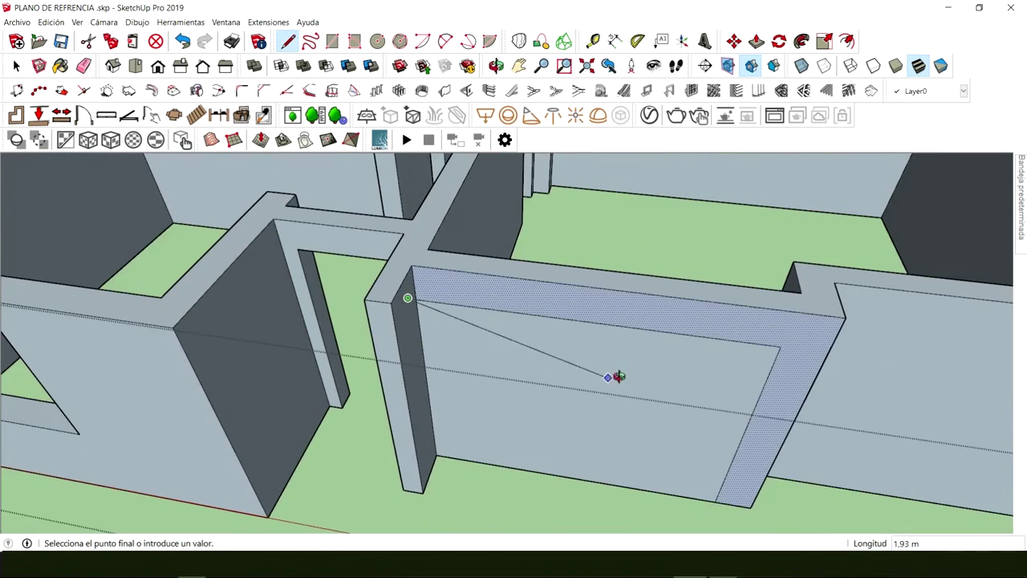
pyautogui.moveTo(615, 374); pyautogui.dragTo(561, 298, button='middle')
pyautogui.hotkey('ctrl', 'z')
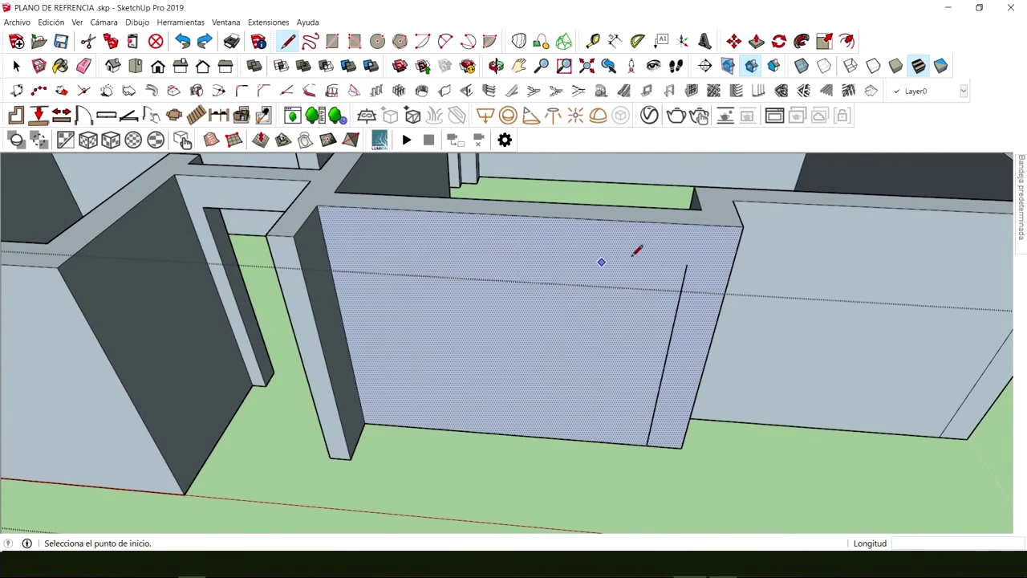
# Draw the garage opening's top edge and its second vertical side 2.15 m down to the wall's base
pyautogui.click(687, 263)
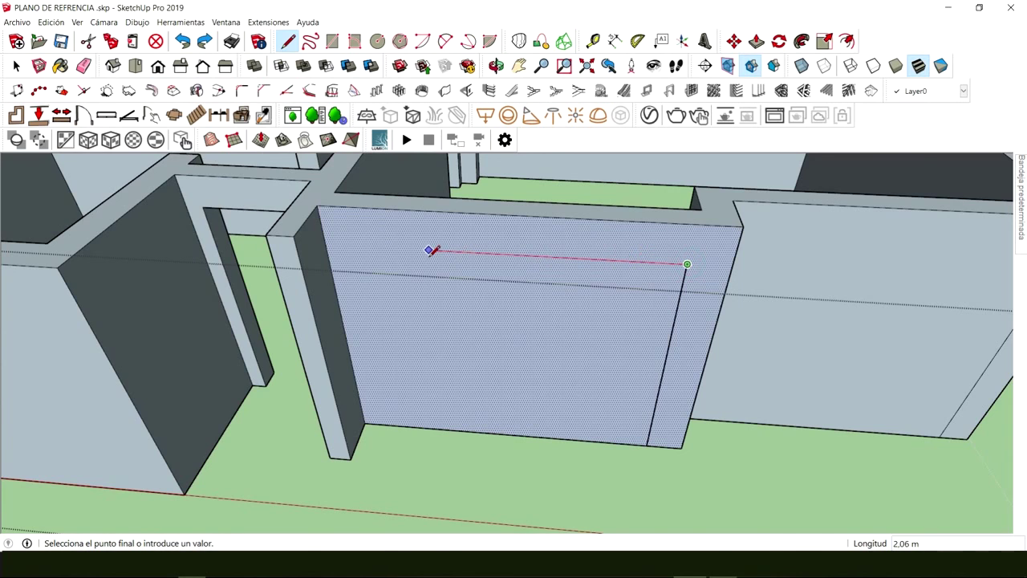
pyautogui.press('Return')
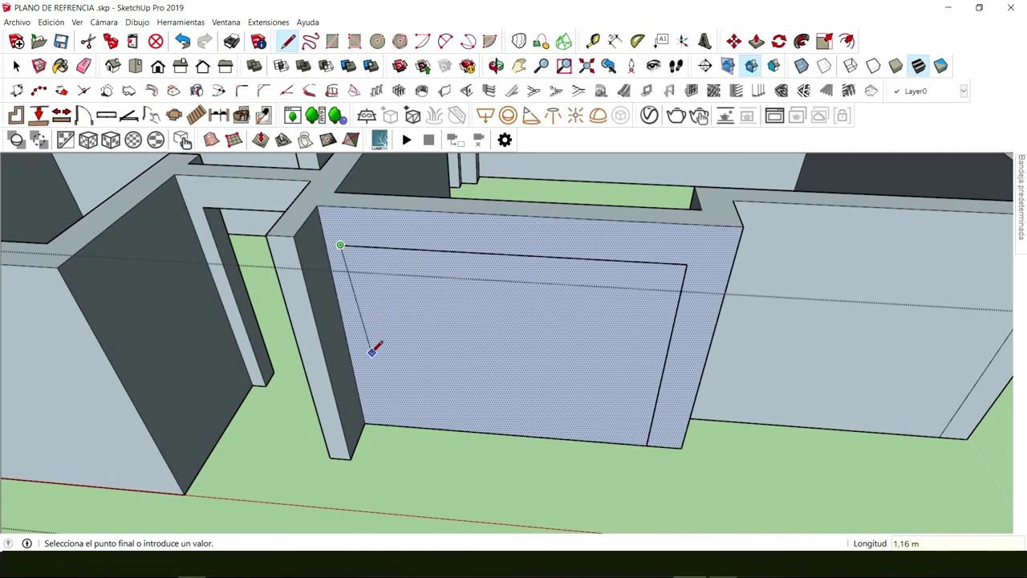
pyautogui.click(382, 423)
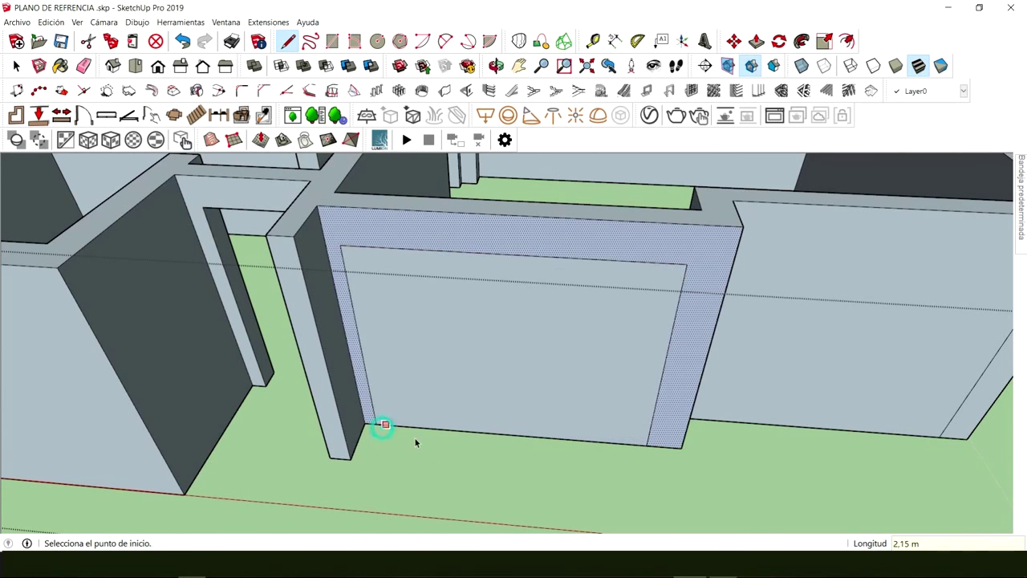
# Move the garage door outline about 0.11 m sideways, taking its top-edge midpoint to align with the midpoint of the wall's top edge
pyautogui.press('space')
pyautogui.moveTo(415, 441); pyautogui.dragTo(513, 348, button='middle')
pyautogui.click(522, 328)
pyautogui.moveTo(538, 313); pyautogui.dragTo(482, 366, button='middle')
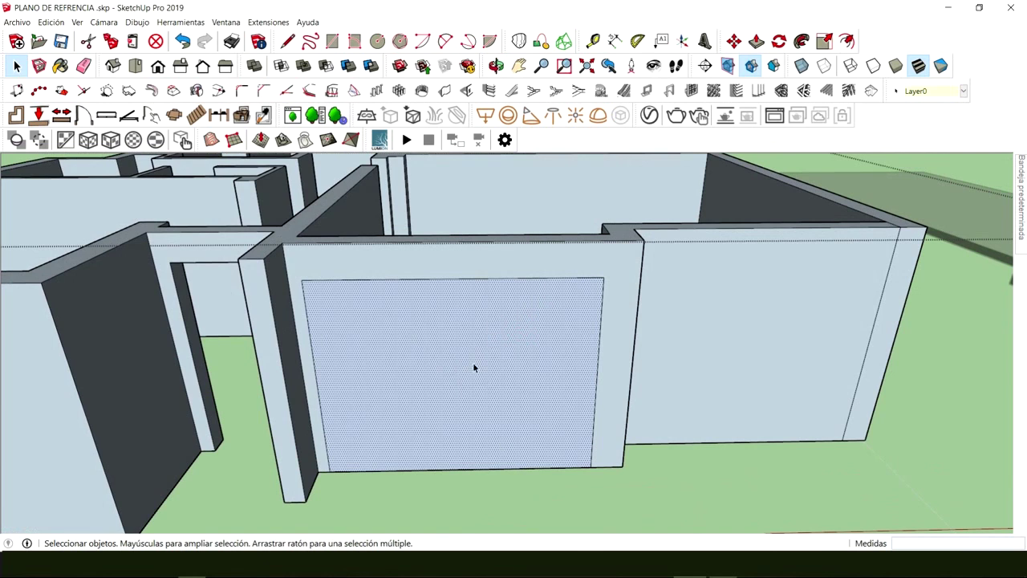
pyautogui.press('m')
pyautogui.scroll(3, 477, 321)
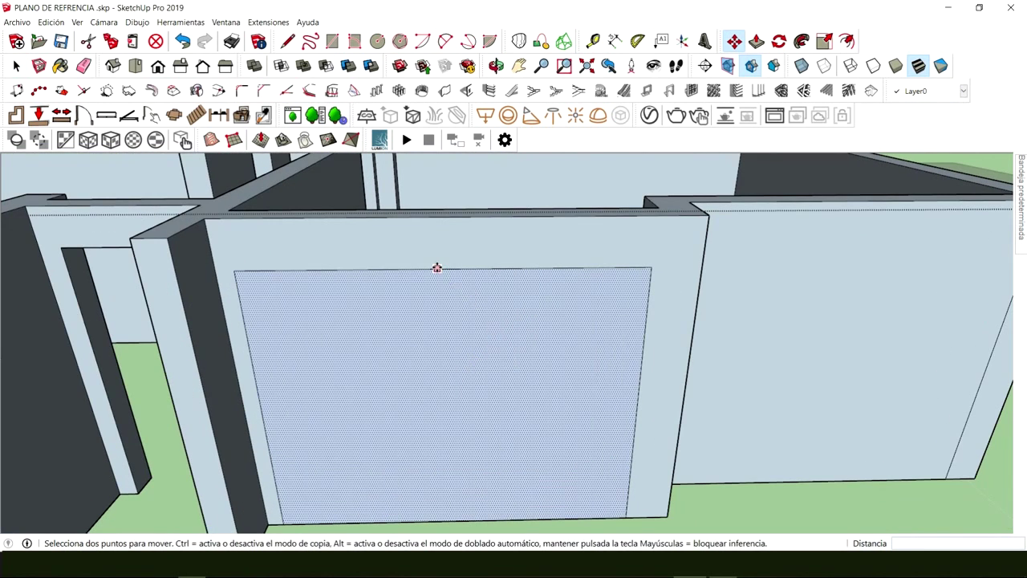
pyautogui.click(447, 269)
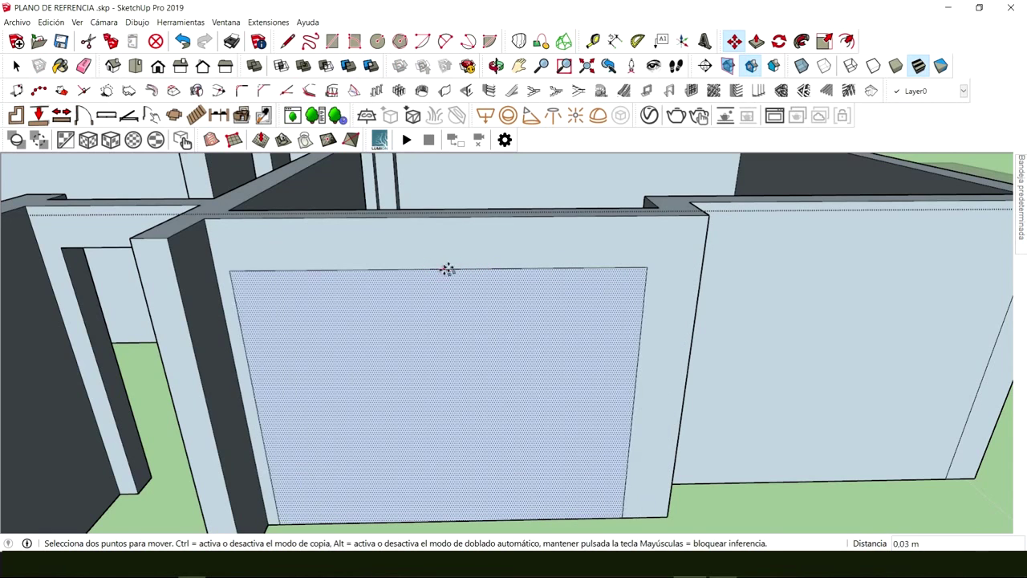
pyautogui.click(461, 217)
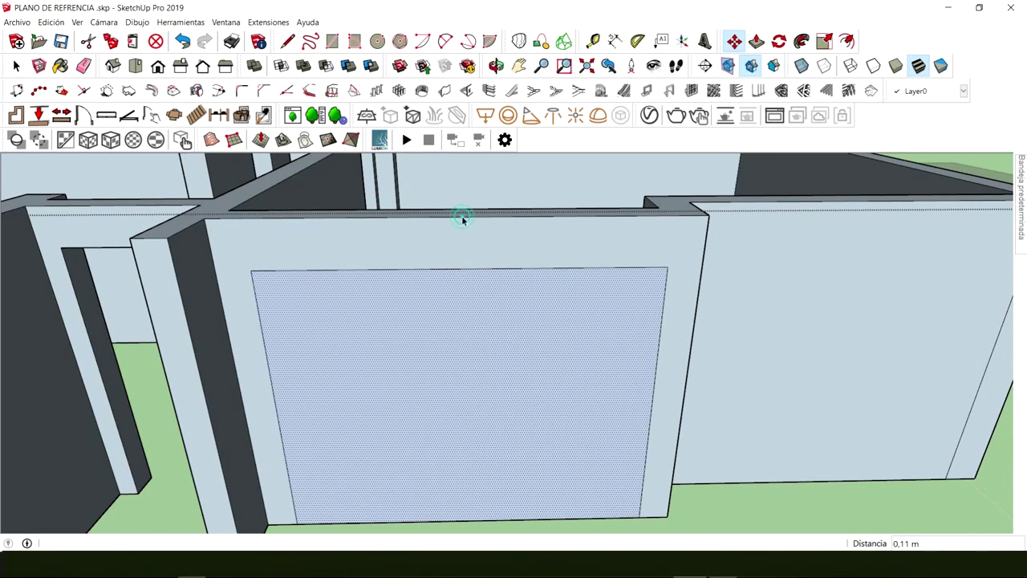
pyautogui.press('space')
# Push the garage door face 0.24 m into the front wall
pyautogui.scroll(-2, 499, 359)
pyautogui.moveTo(501, 375); pyautogui.dragTo(449, 385, button='middle')
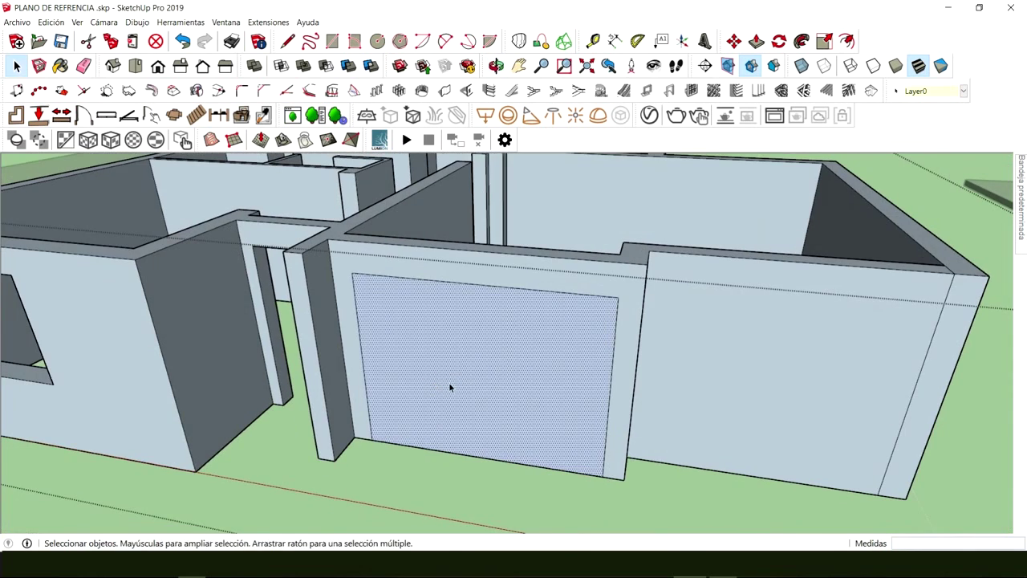
pyautogui.scroll(2, 499, 365)
pyautogui.moveTo(500, 365); pyautogui.dragTo(436, 397, button='middle')
pyautogui.press('p')
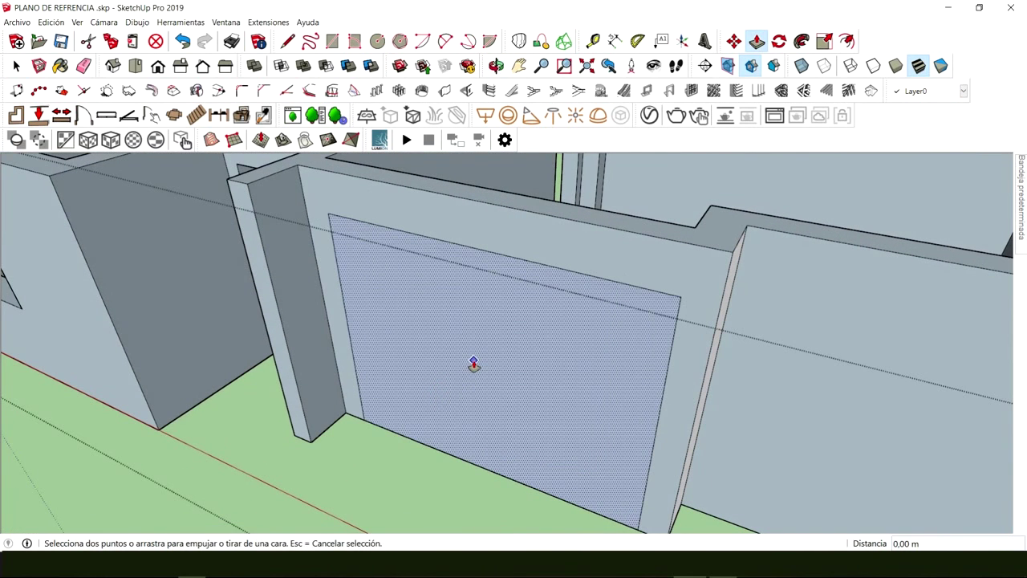
pyautogui.click(471, 363)
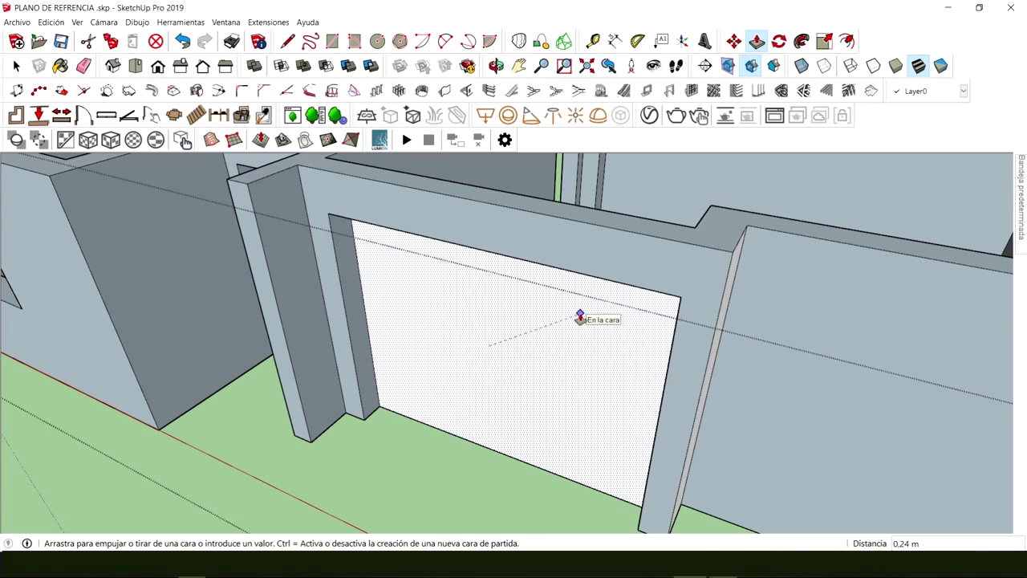
pyautogui.click(580, 315)
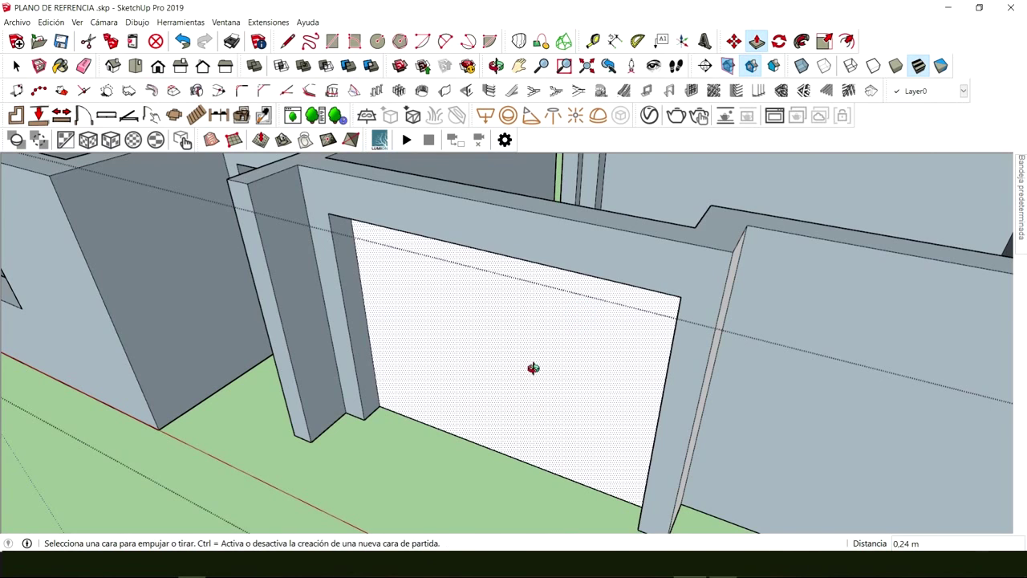
# Examine the pushed garage door face from behind and the stepped junction between the two front walls
pyautogui.moveTo(533, 368); pyautogui.dragTo(512, 376, button='middle')
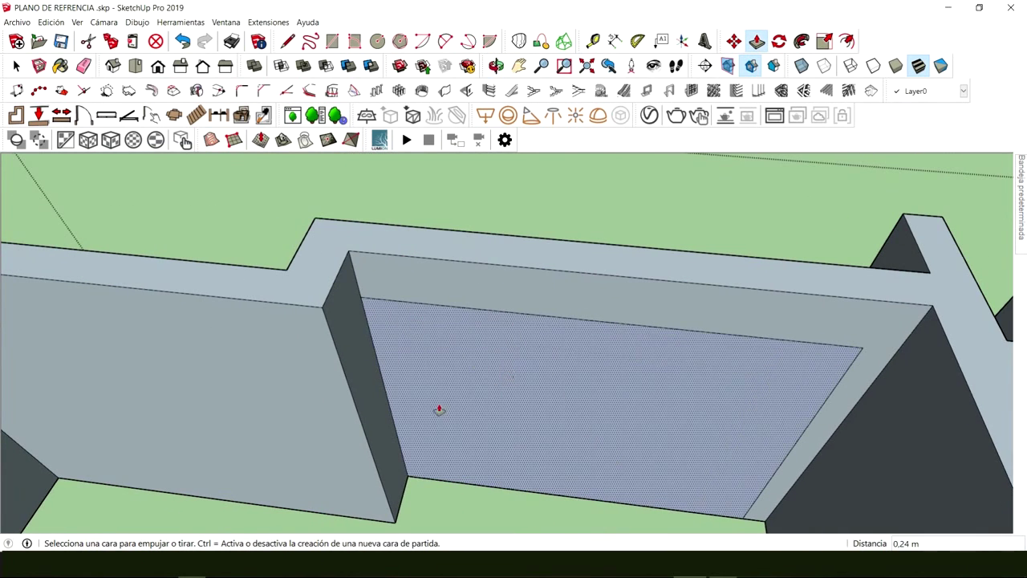
pyautogui.moveTo(439, 410); pyautogui.dragTo(542, 357, button='middle')
pyautogui.scroll(2, 552, 318)
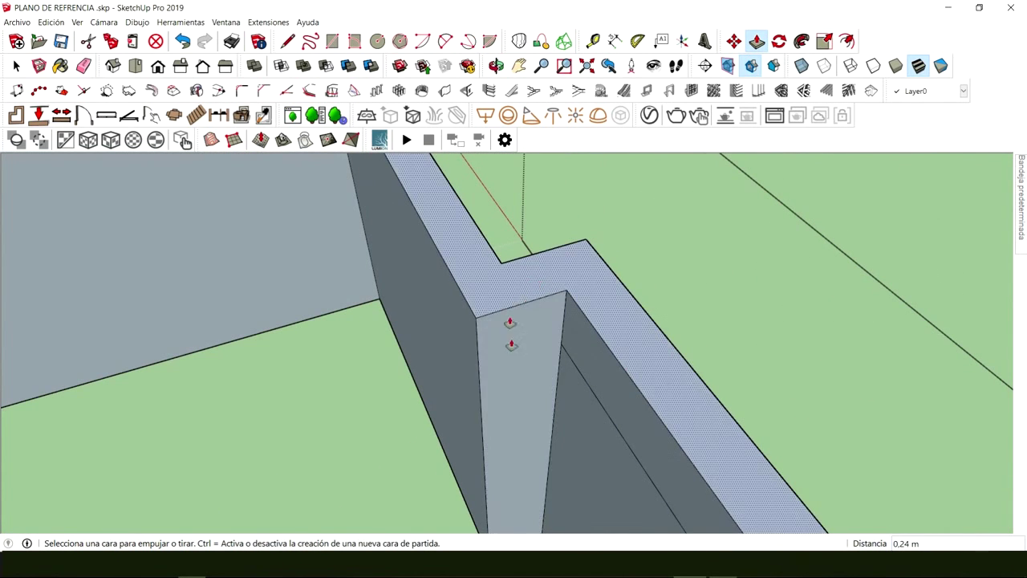
pyautogui.moveTo(509, 325); pyautogui.dragTo(465, 303, button='middle')
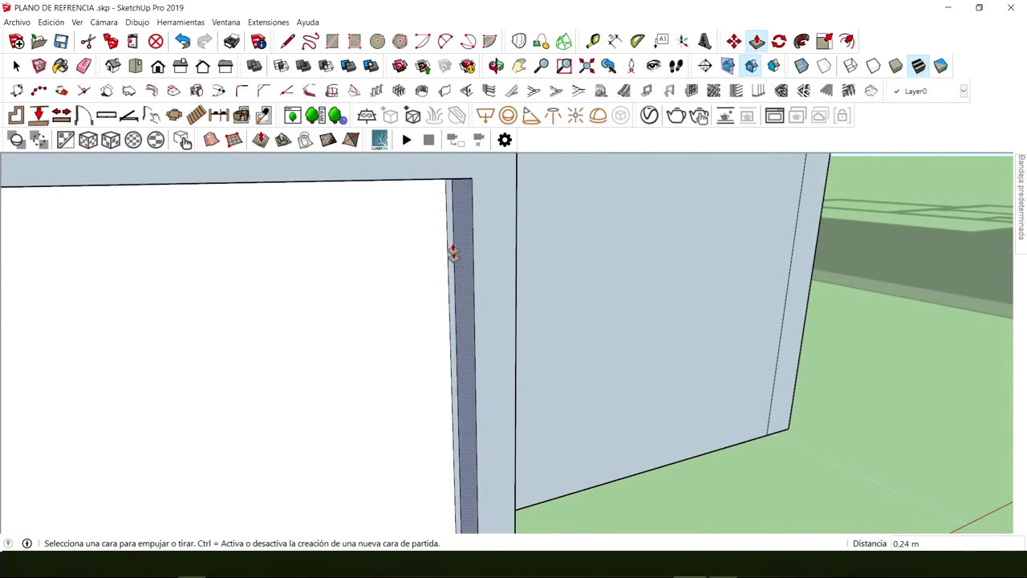
pyautogui.moveTo(452, 218); pyautogui.dragTo(471, 332, button='middle')
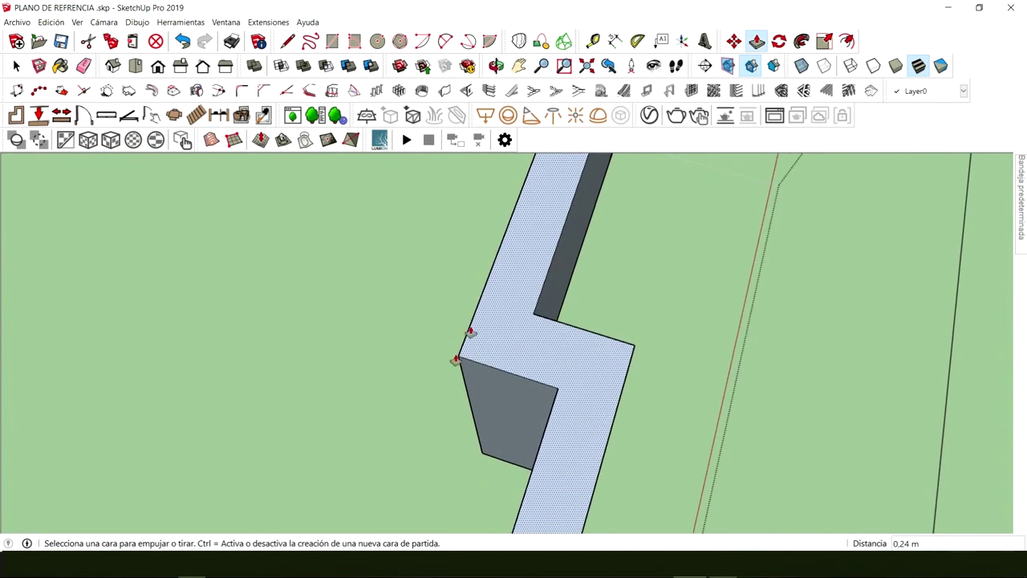
# Draw a window rectangle on the front wall beside the garage and push it 0.23 m through the wall
pyautogui.moveTo(571, 416)
pyautogui.mouseDown(button='middle')
pyautogui.moveTo(161, 305)
pyautogui.moveTo(385, 449)
pyautogui.moveTo(592, 297)
pyautogui.moveTo(550, 358)
pyautogui.moveTo(300, 378)
pyautogui.moveTo(472, 285)
pyautogui.moveTo(506, 502)
pyautogui.moveTo(474, 302)
pyautogui.mouseUp(button='middle')
pyautogui.press('r')
pyautogui.click(446, 340)
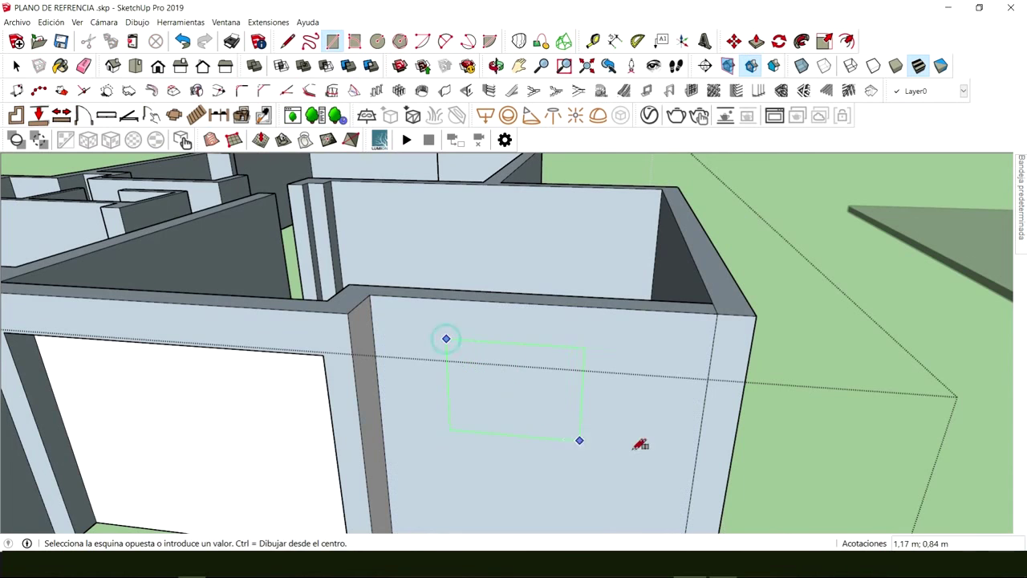
pyautogui.click(628, 448)
pyautogui.moveTo(627, 449); pyautogui.dragTo(550, 366, button='middle')
pyautogui.press('p')
pyautogui.click(550, 367)
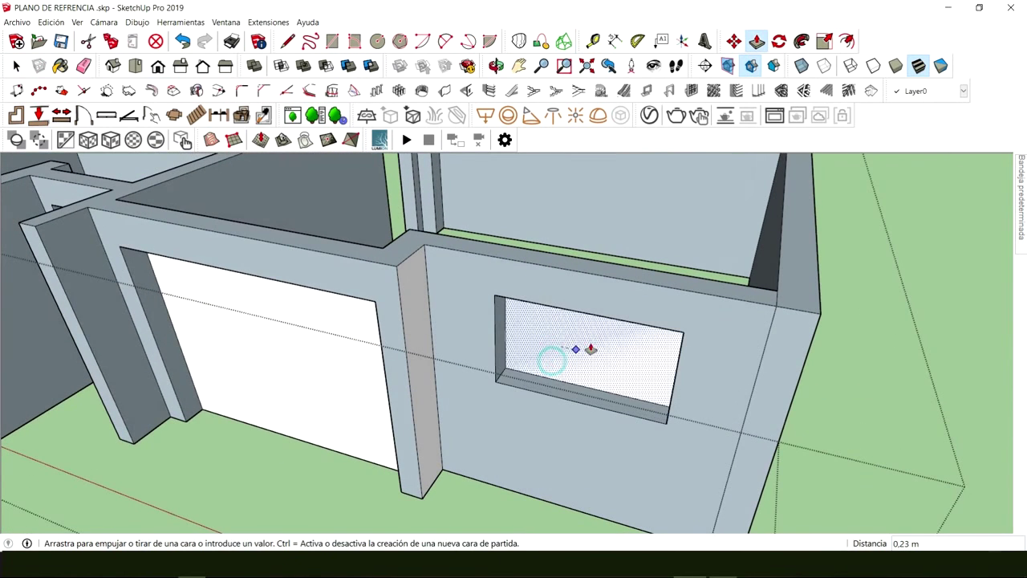
pyautogui.click(616, 341)
pyautogui.press('space')
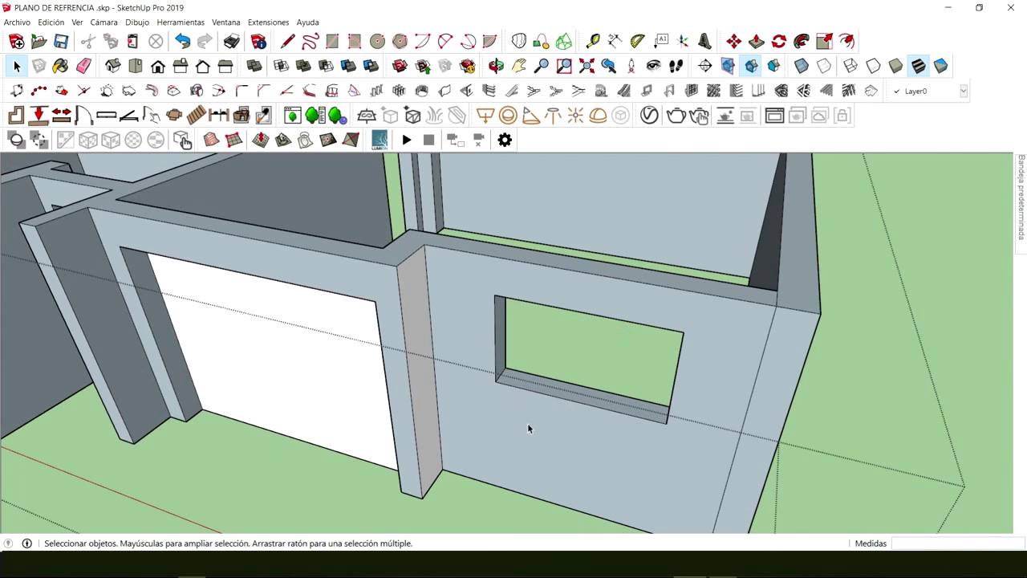
# Undo the window and garage door work back to the garage opening's first vertical side
pyautogui.hotkey('ctrl', 'z')
pyautogui.moveTo(321, 367); pyautogui.dragTo(526, 352, button='middle')
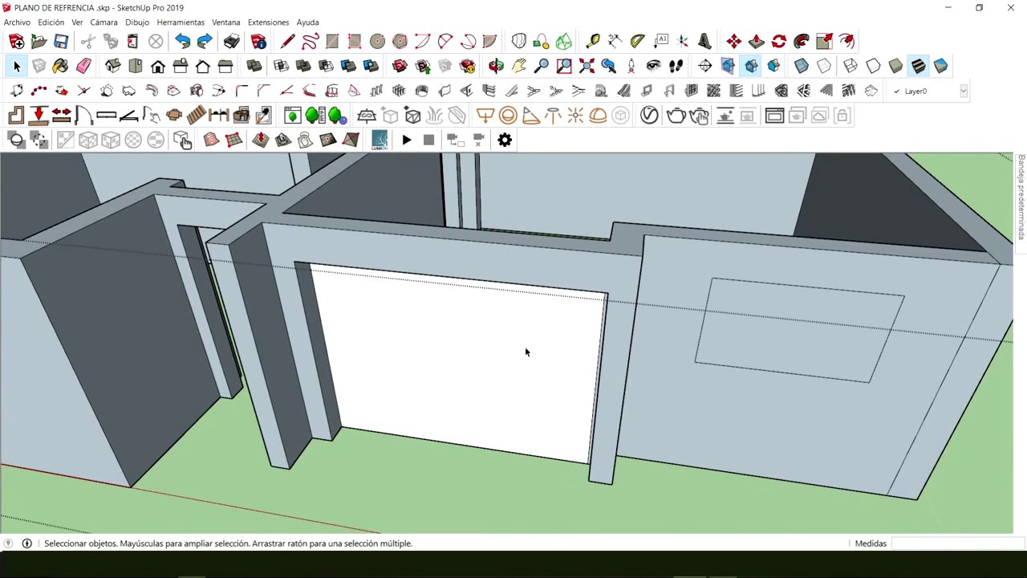
pyautogui.hotkey('ctrl', 'z')
pyautogui.hotkey('ctrl', 'z')
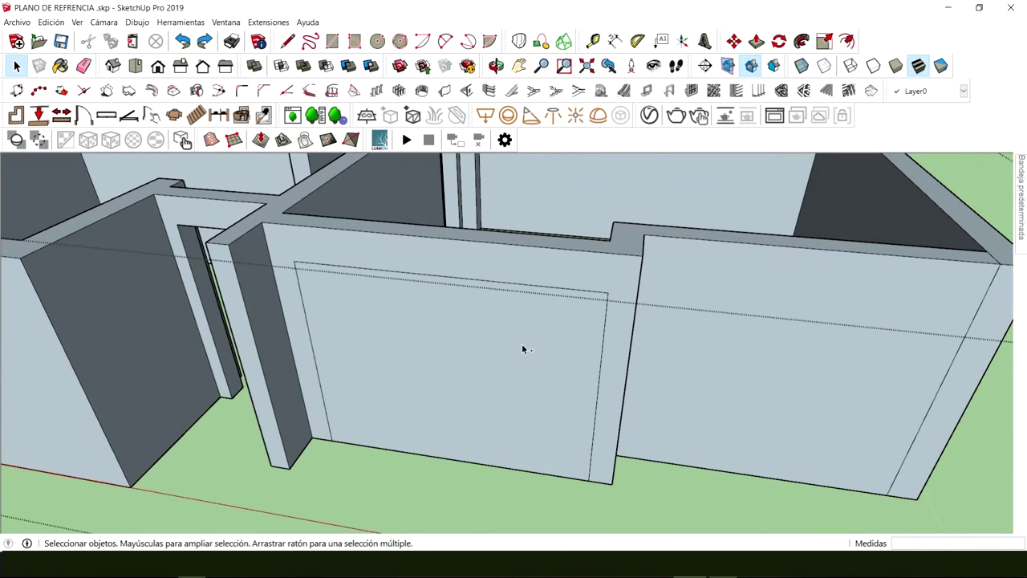
pyautogui.hotkey('ctrl', 'z')
pyautogui.hotkey('ctrl', 'z')
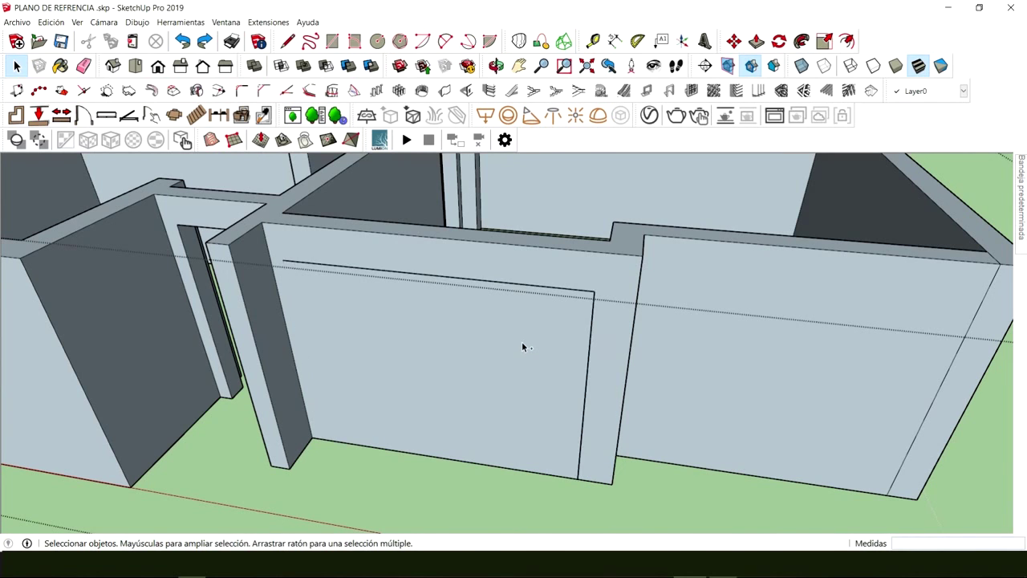
pyautogui.hotkey('ctrl', 'z')
# Redraw the garage opening's top edge from the first vertical side and close it with a 2.15 m vertical side down to the base
pyautogui.press('l')
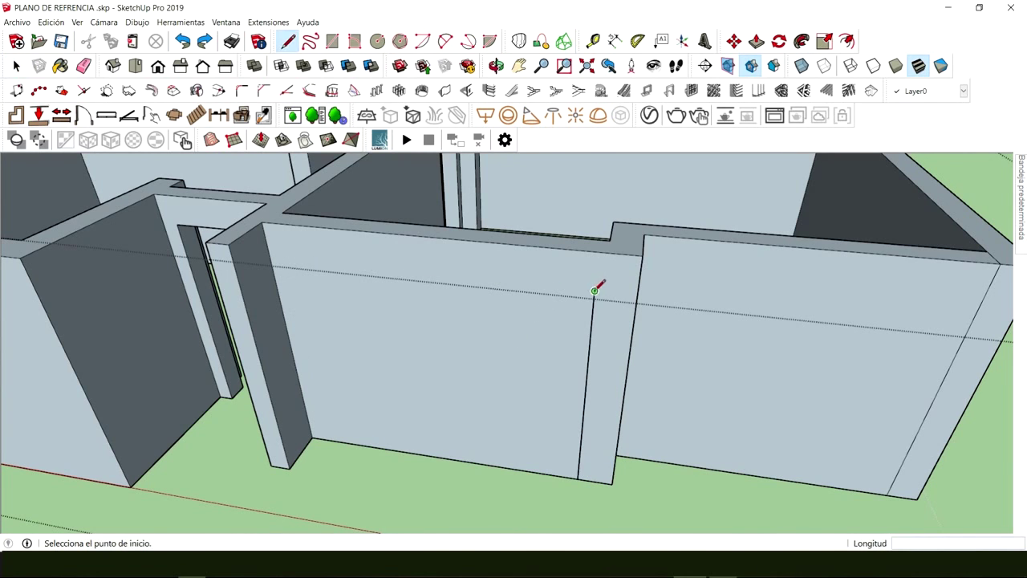
pyautogui.click(594, 291)
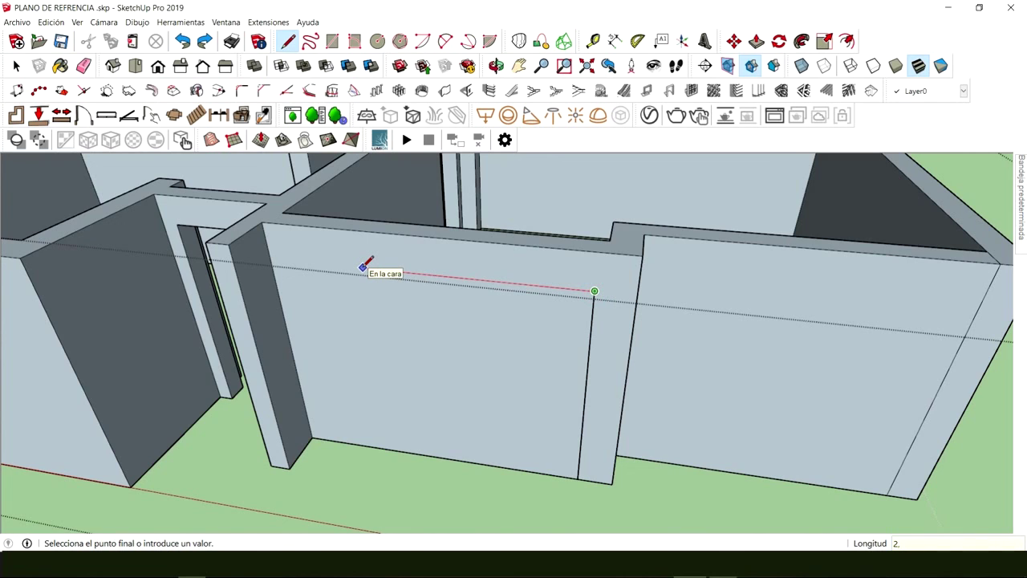
pyautogui.press('Return')
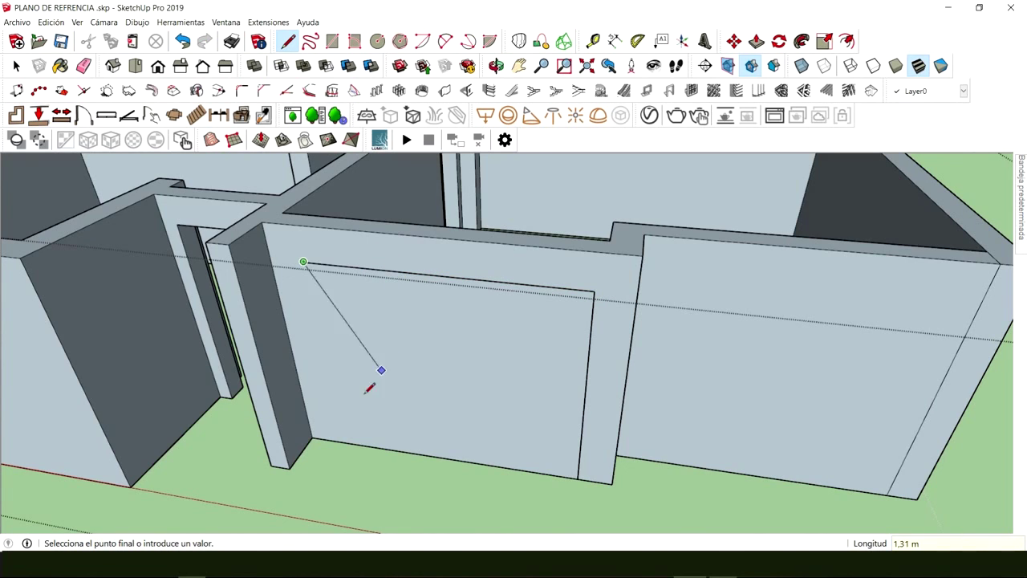
pyautogui.click(338, 441)
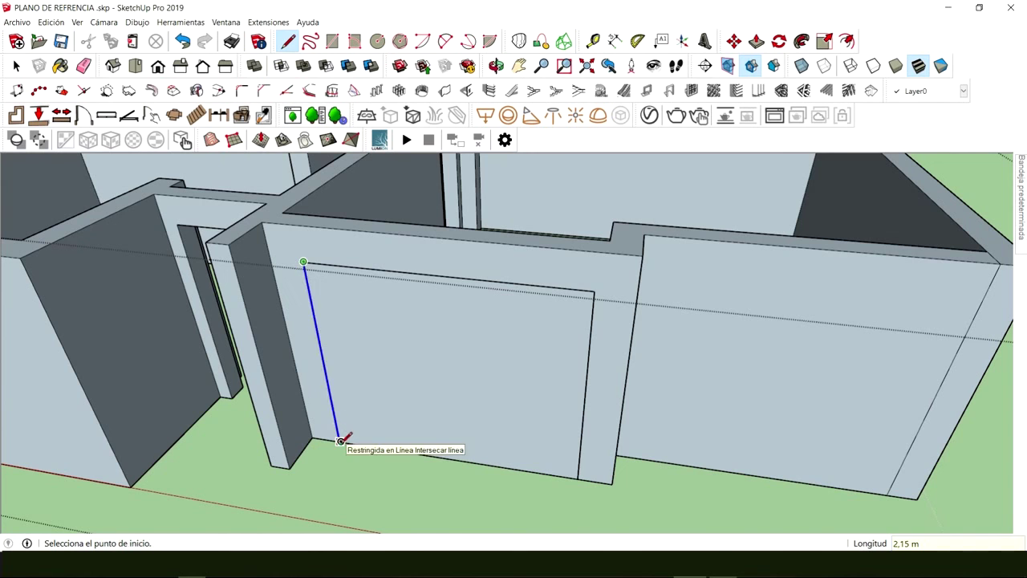
# Align the garage door outline by its top-edge midpoint with the midpoint of the front wall's top edge
pyautogui.press('space')
pyautogui.click(453, 376)
pyautogui.moveTo(453, 376); pyautogui.dragTo(488, 360, button='middle')
pyautogui.press('m')
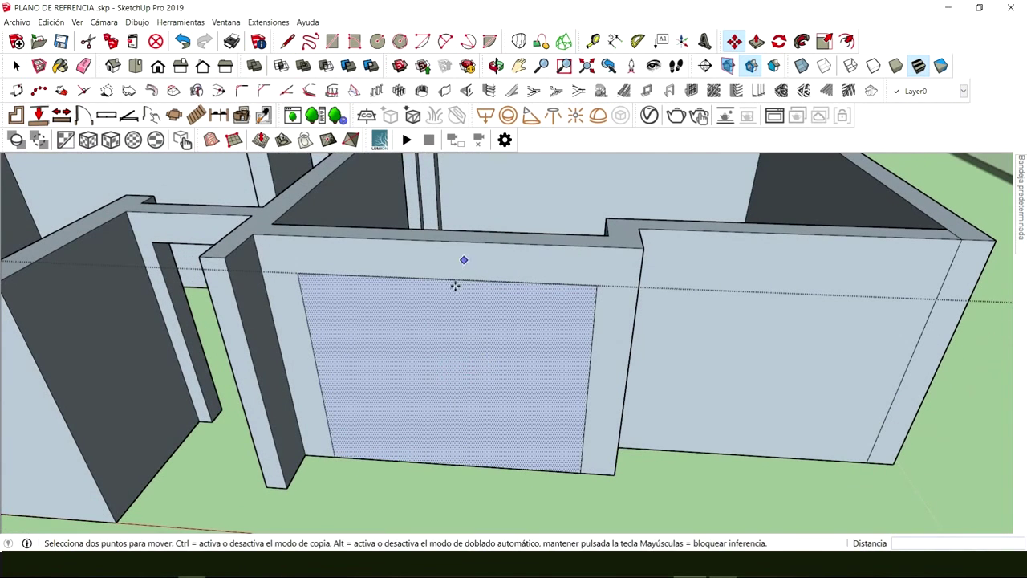
pyautogui.click(445, 278)
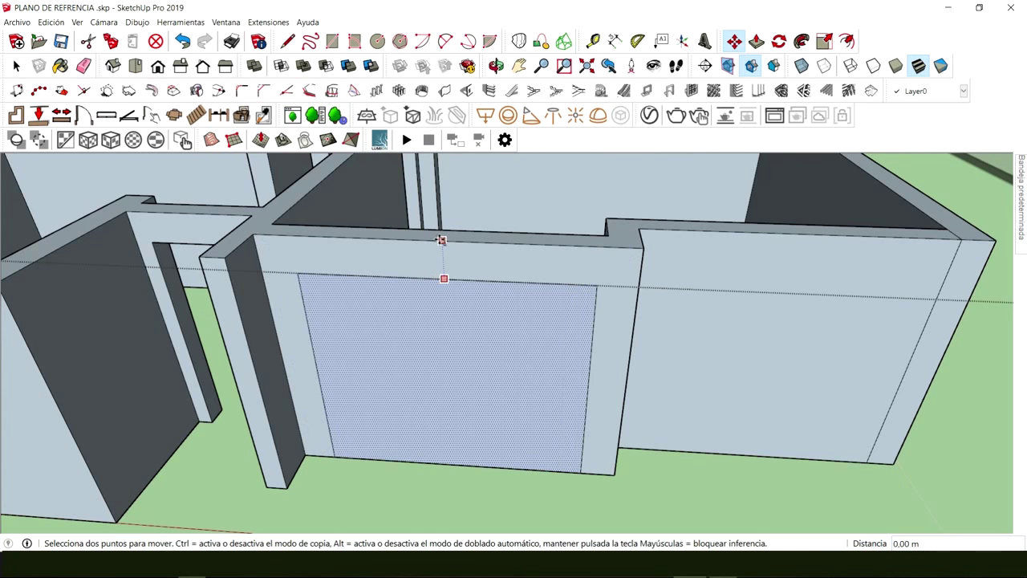
pyautogui.press('space')
# Push the garage door face through the full thickness of the front wall to cut the opening
pyautogui.moveTo(601, 287); pyautogui.dragTo(596, 322, button='middle')
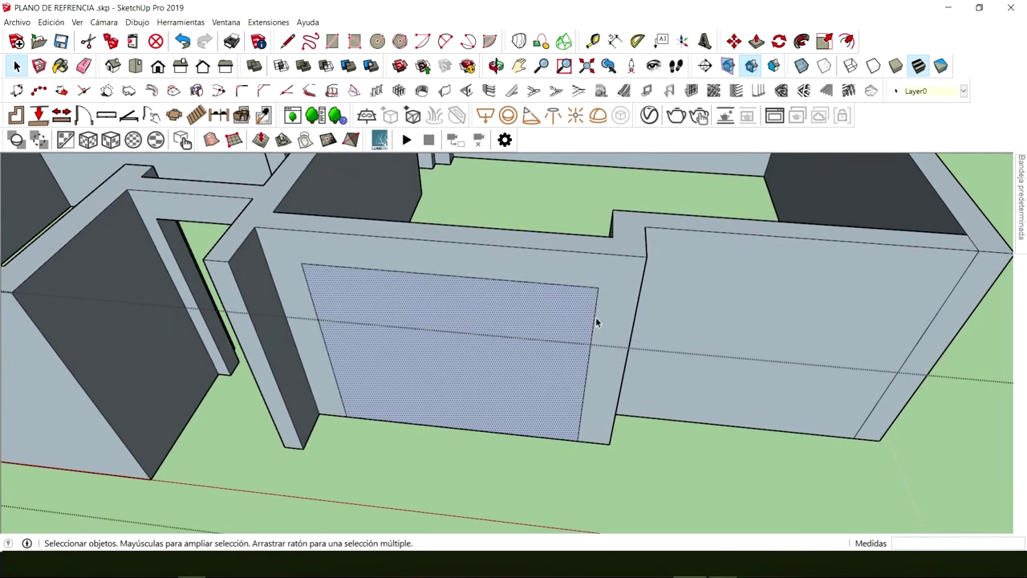
pyautogui.press('l')
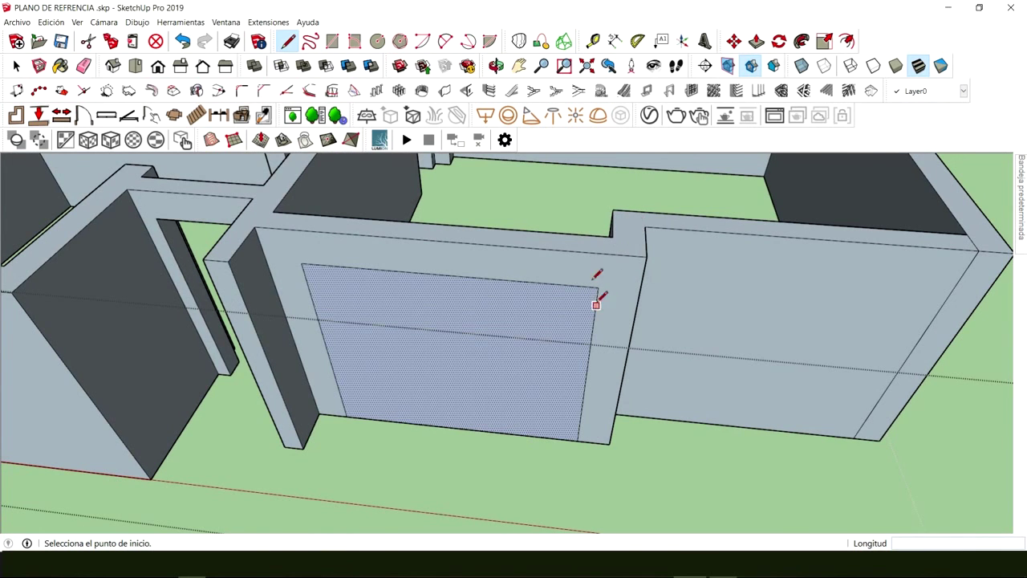
pyautogui.press('space')
pyautogui.press('p')
pyautogui.click(488, 353)
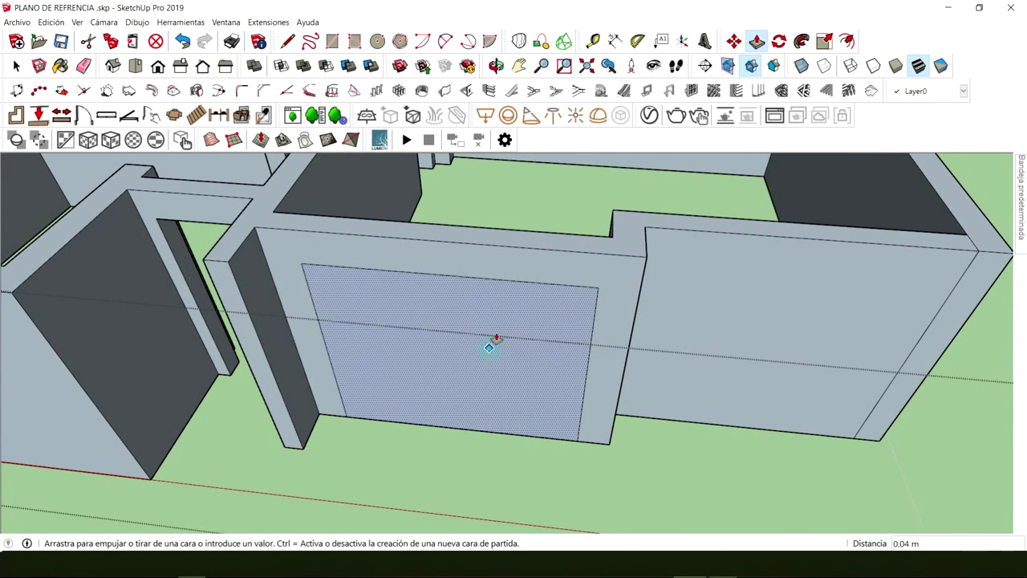
pyautogui.click(523, 308)
pyautogui.moveTo(522, 307); pyautogui.dragTo(537, 326, button='middle')
pyautogui.press('space')
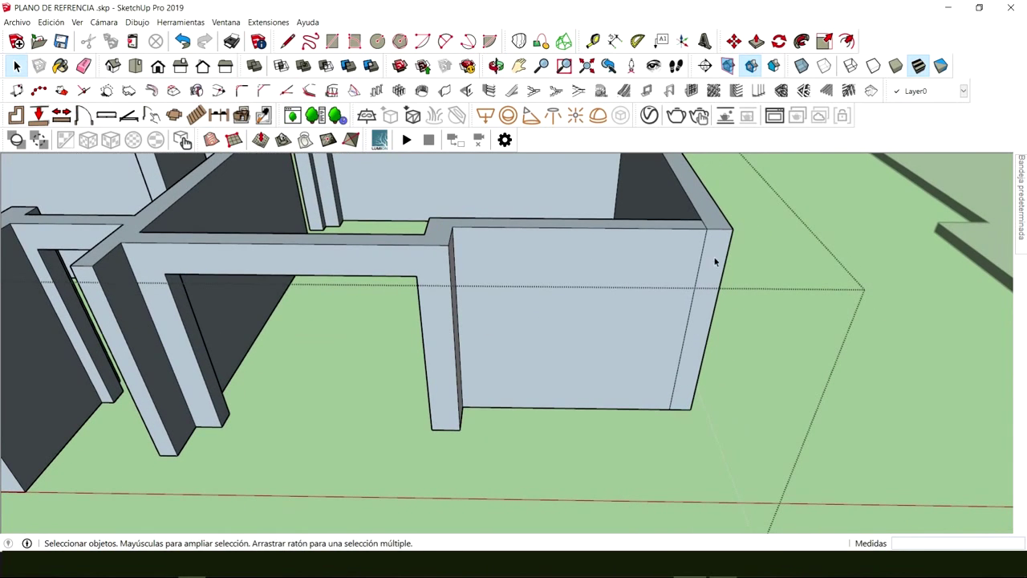
# Delete the stray vertical line near the outer corner of the adjacent wall and draw a 2.60 × 2.15 m rectangle closing the garage opening
pyautogui.click(701, 262)
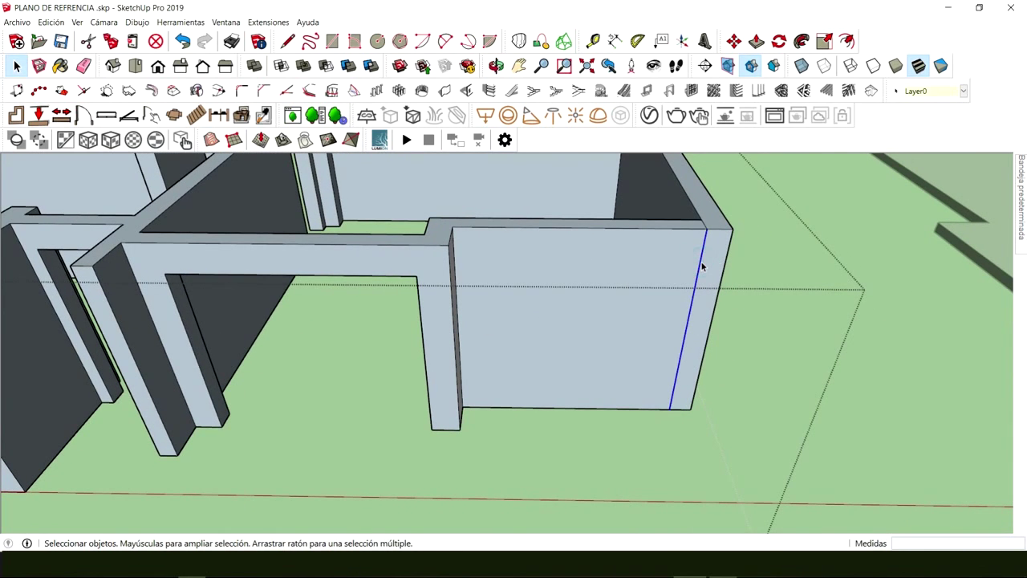
pyautogui.press('Delete')
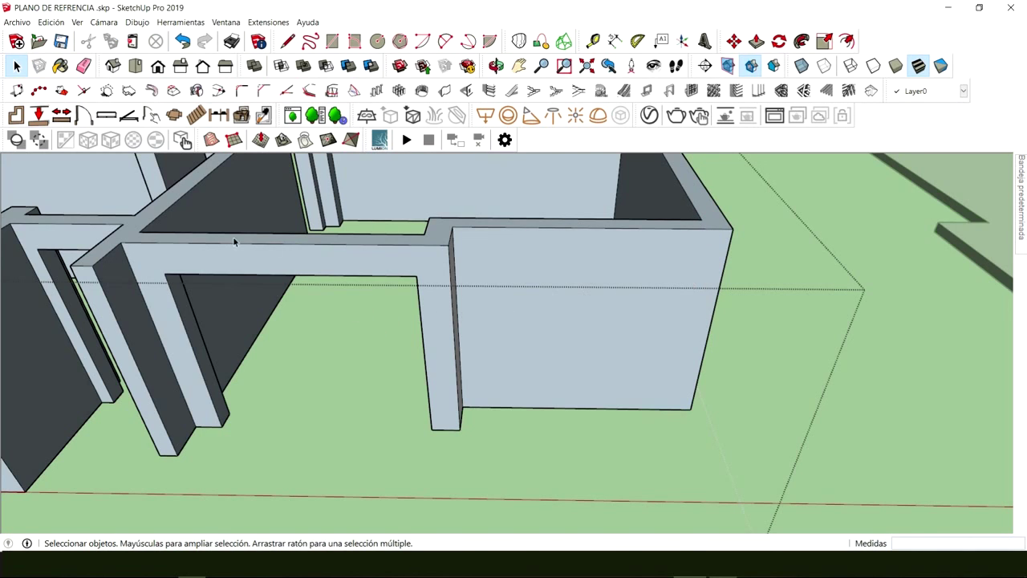
pyautogui.press('r')
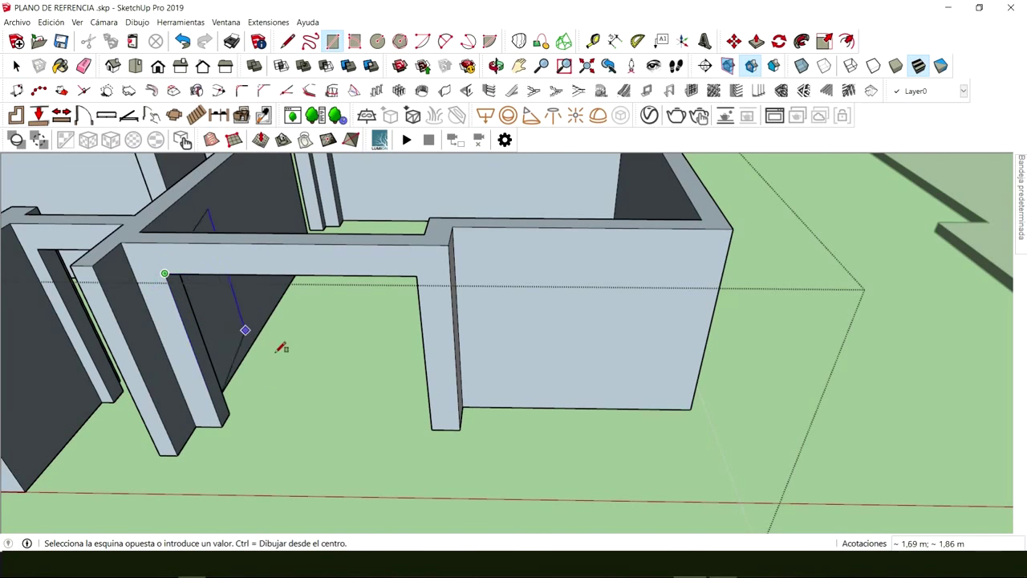
pyautogui.click(437, 428)
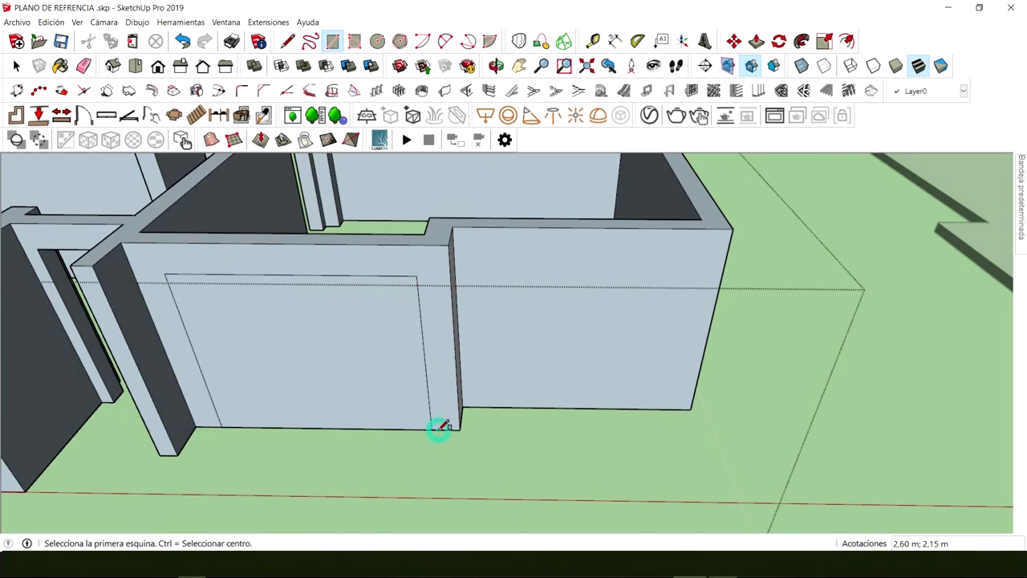
pyautogui.press('space')
pyautogui.click(370, 377)
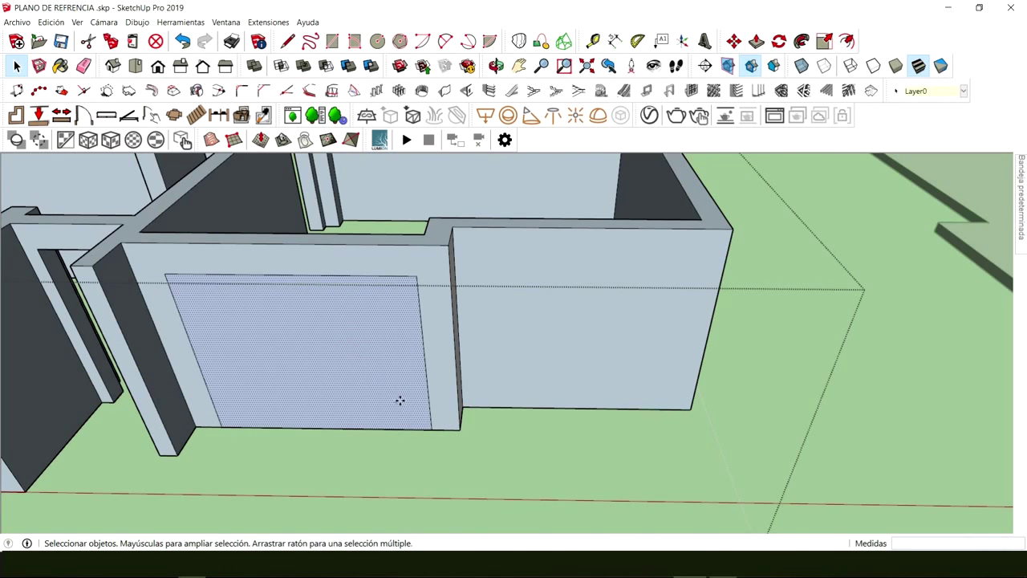
pyautogui.press('m')
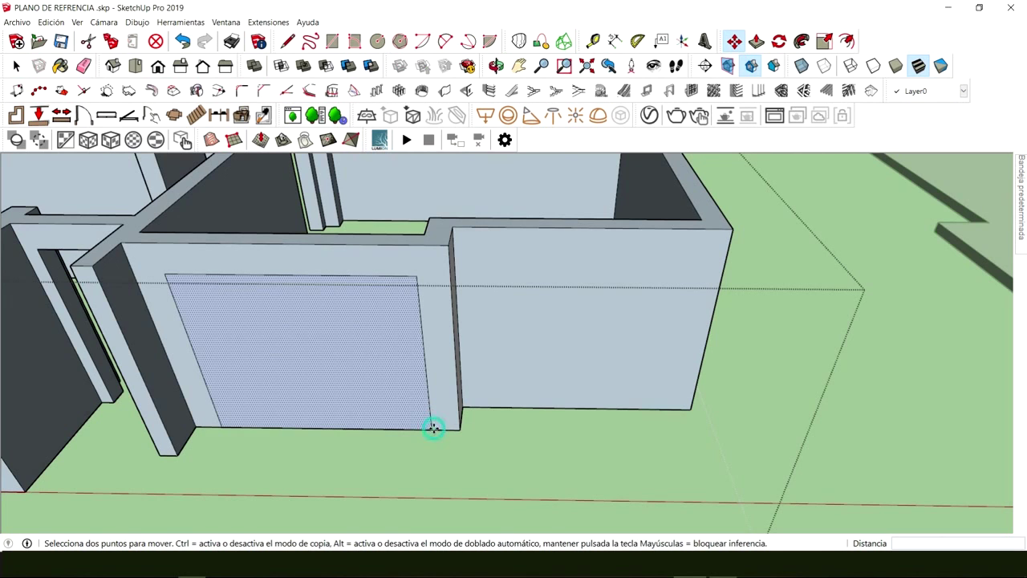
pyautogui.click(431, 428)
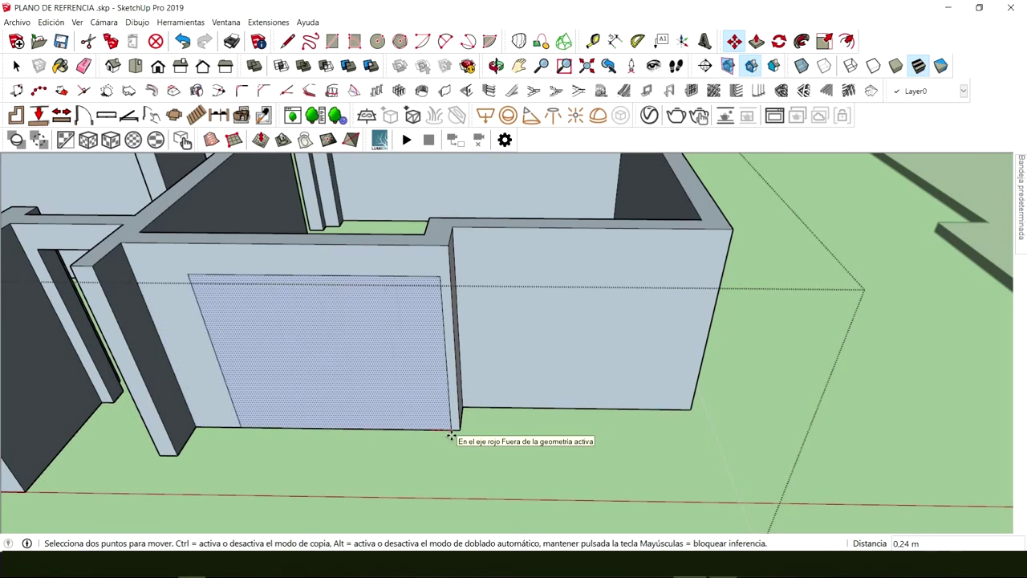
pyautogui.press('space')
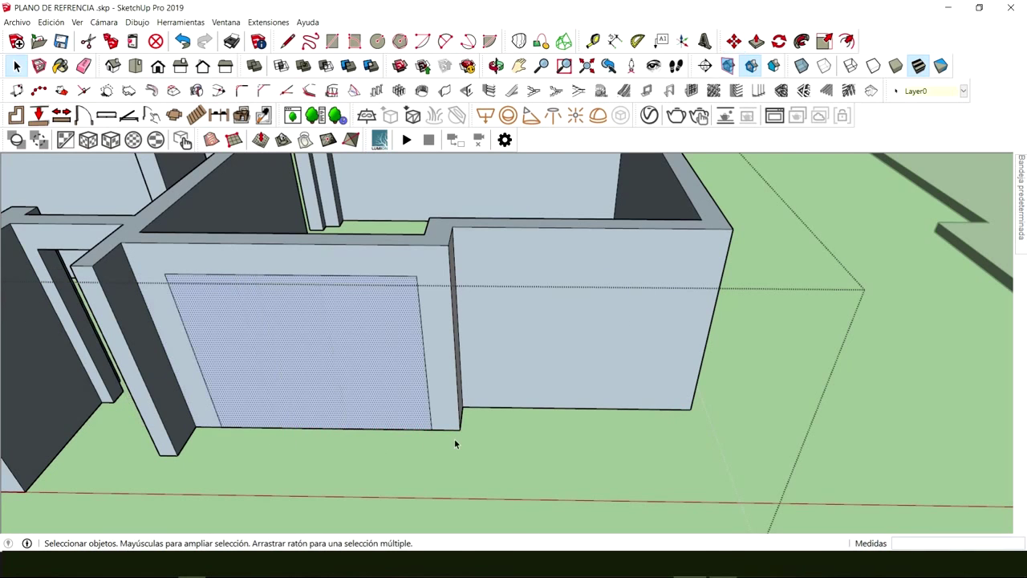
# Copy the garage door face from its lower corner near the wall step to the base endpoint near the adjacent wall's outer corner
pyautogui.click(734, 41)
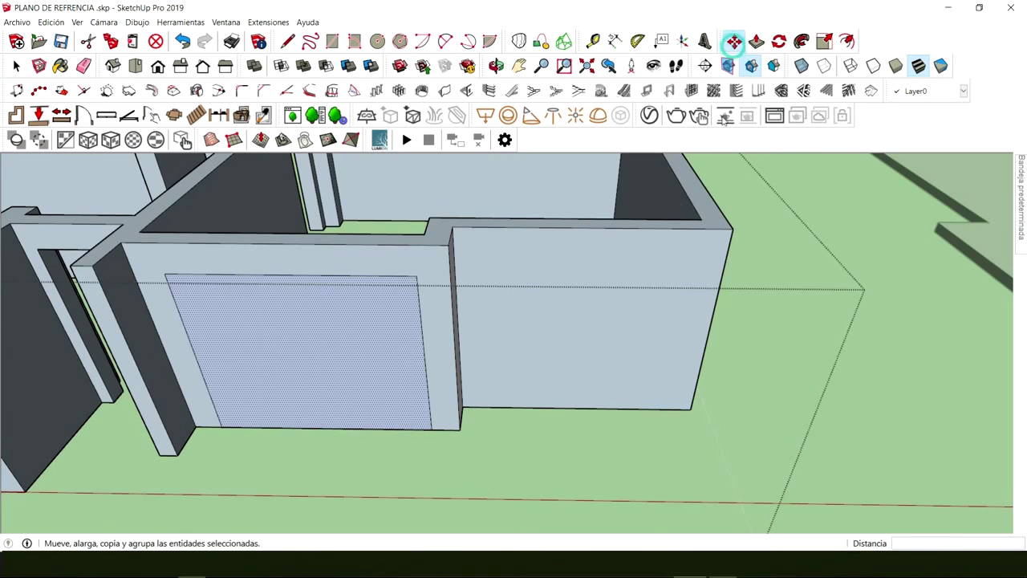
pyautogui.click(432, 431)
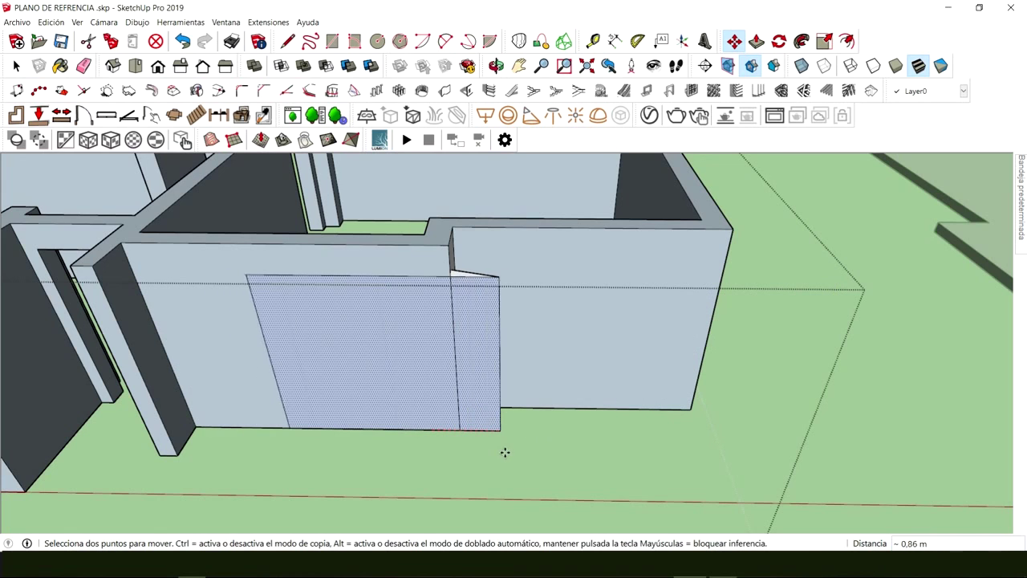
pyautogui.press('ctrl')
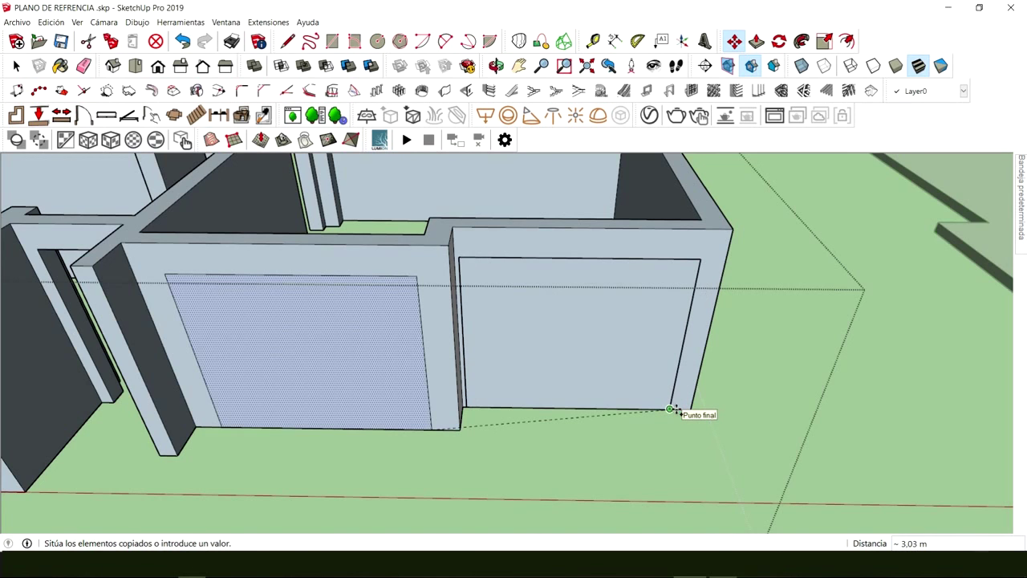
pyautogui.click(671, 409)
pyautogui.press('space')
# Delete the original garage door face and the base edge left across the opening
pyautogui.click(318, 358)
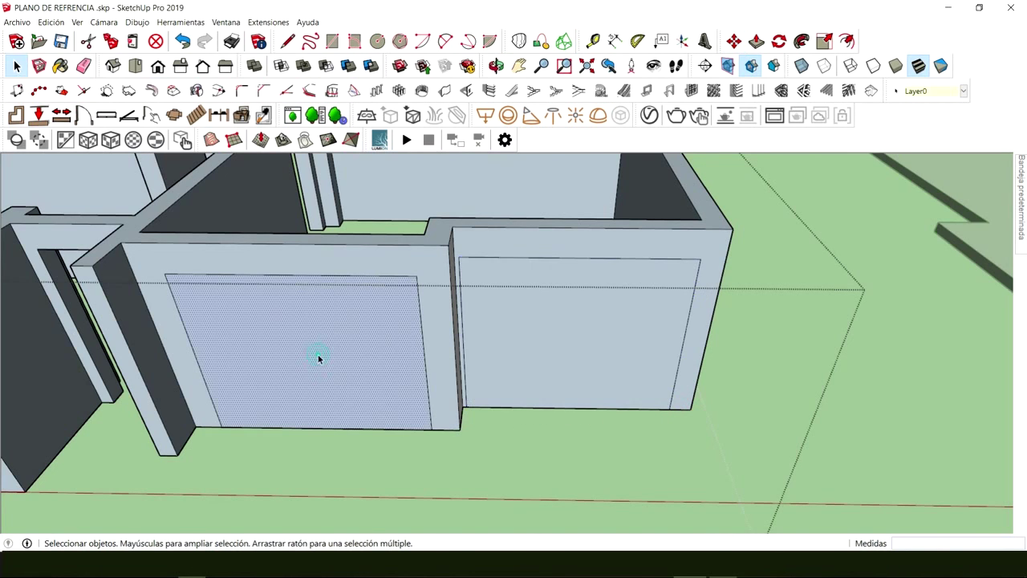
pyautogui.press('Delete')
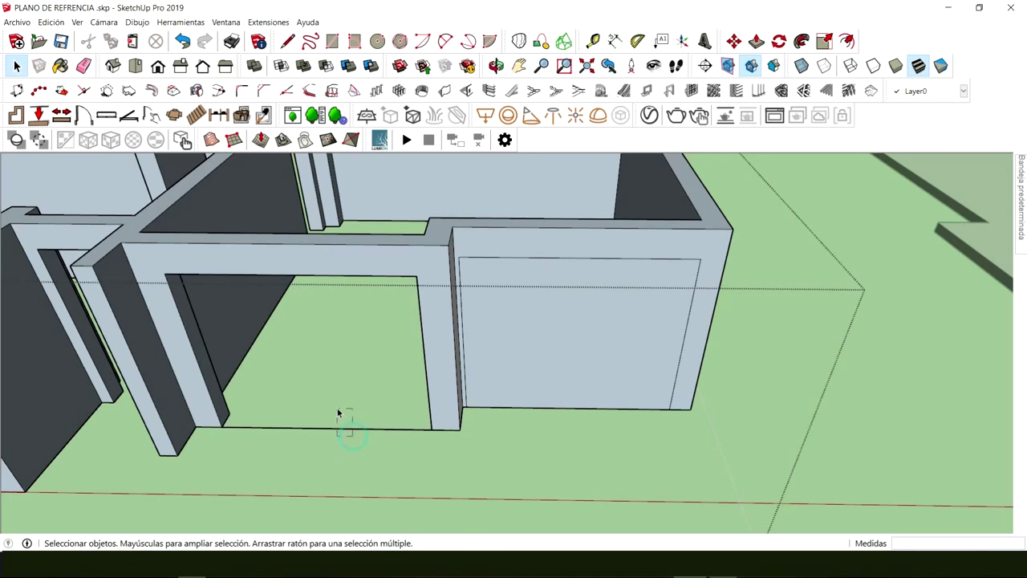
pyautogui.press('Delete')
# Undo the deletion of the garage door face and base edge, along with the copy on the adjacent wall
pyautogui.hotkey('ctrl', 'z')
pyautogui.hotkey('ctrl', 'z')
pyautogui.hotkey('ctrl', 'z')
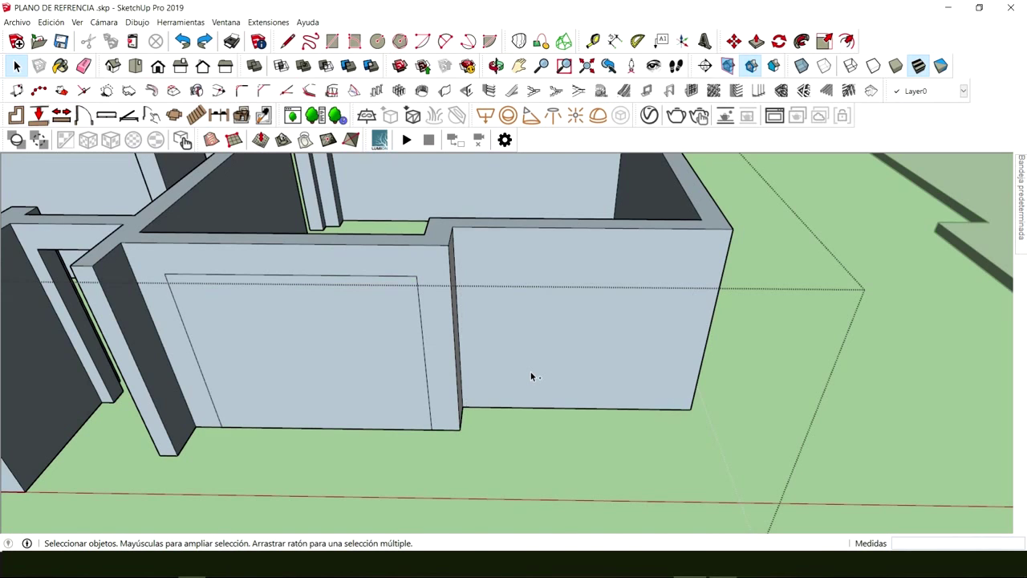
# Select the garage door face again and start moving it from its lower corner toward the adjacent wall
pyautogui.click(309, 350)
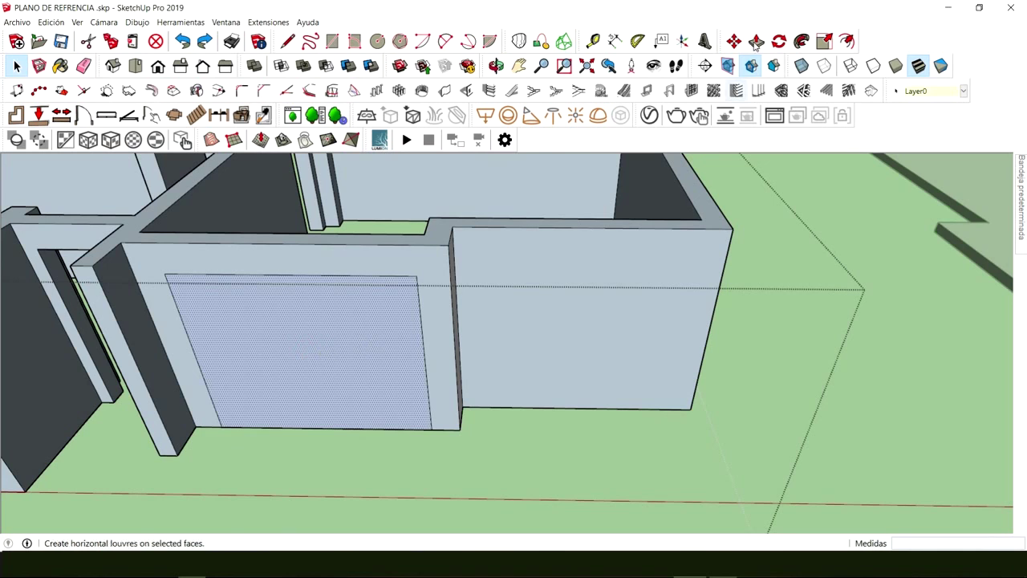
pyautogui.click(734, 41)
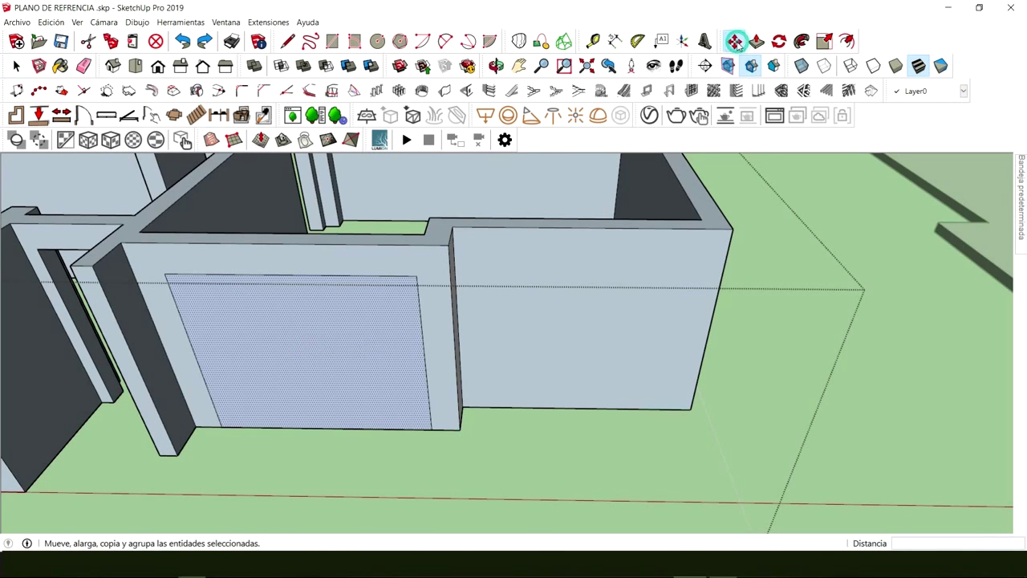
pyautogui.click(433, 430)
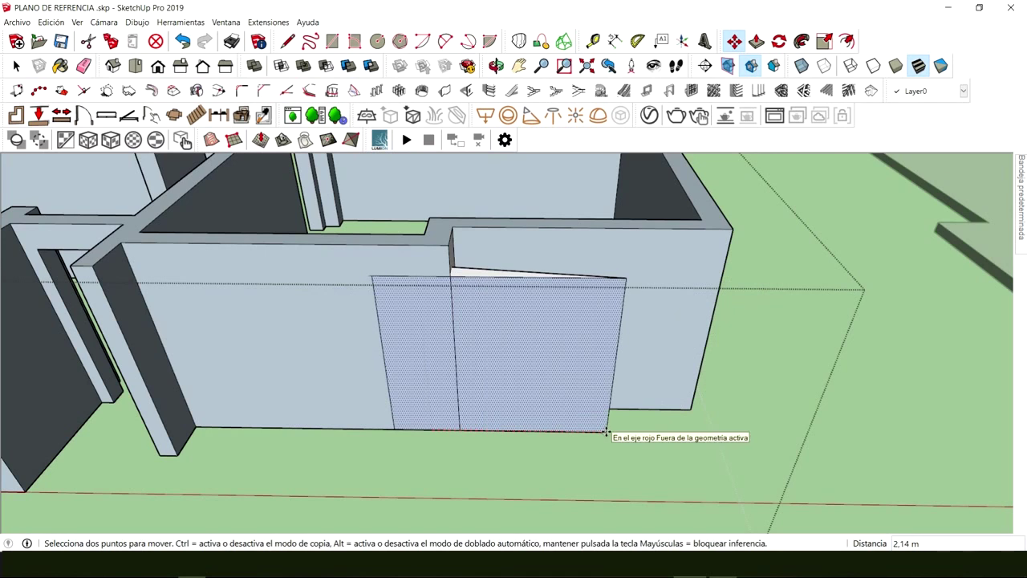
# Copy the garage opening face about 3.03 m onto the adjoining set-back wall and delete the original face
pyautogui.press('ctrl')
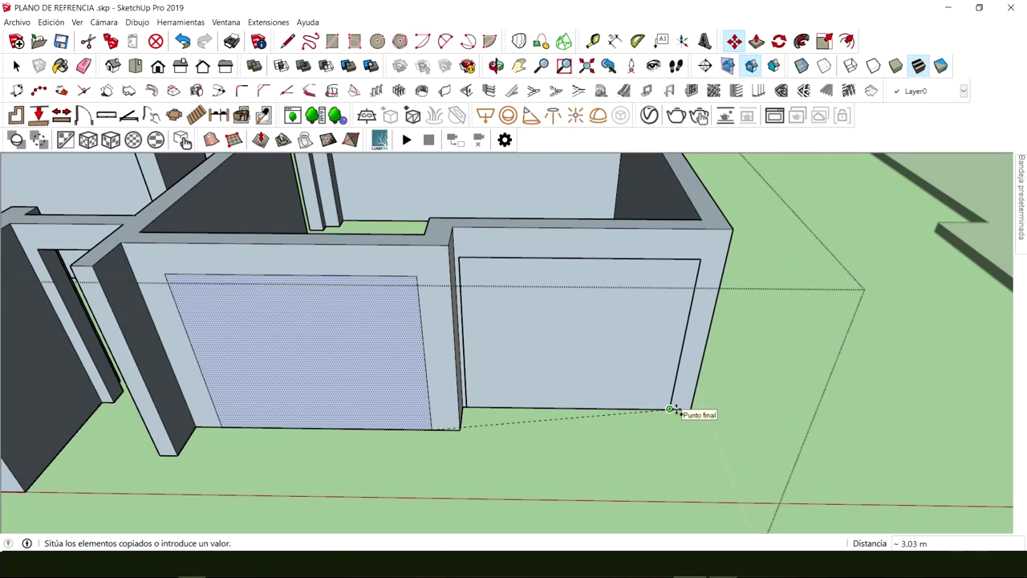
pyautogui.click(671, 410)
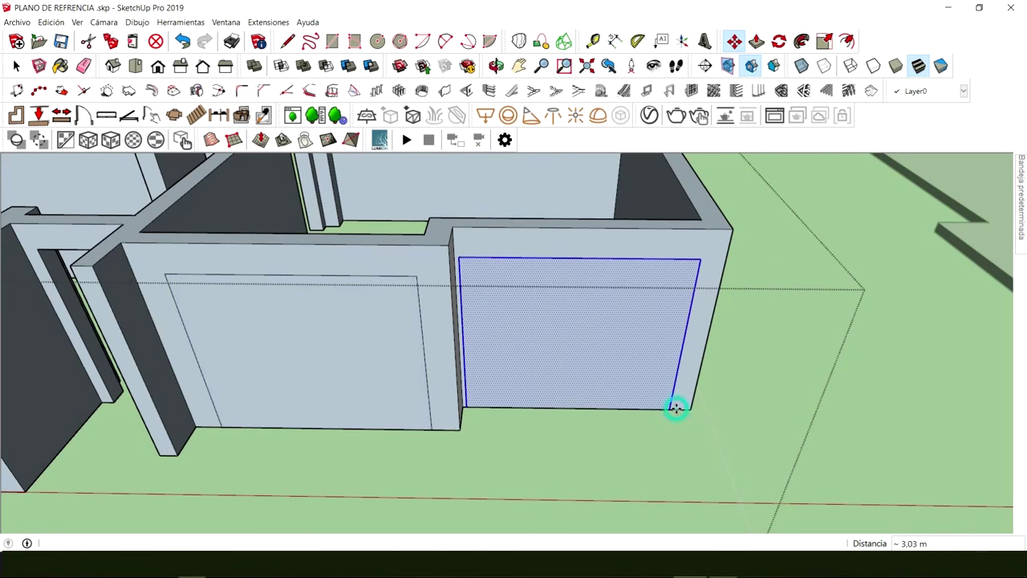
pyautogui.press('space')
pyautogui.click(322, 340)
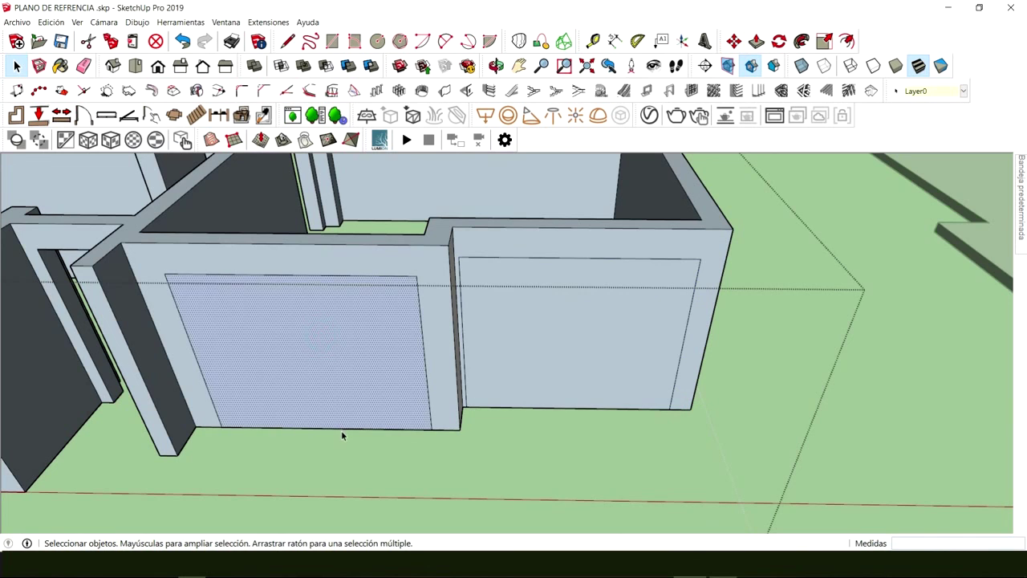
pyautogui.press('Delete')
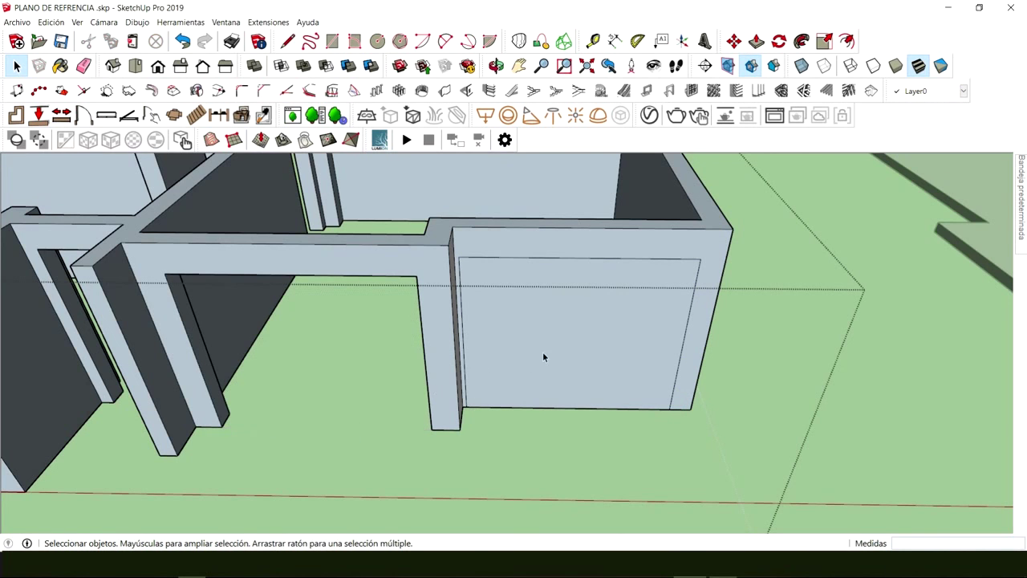
# Push the copied opening face through the set-back garage wall to cut the second garage opening
pyautogui.moveTo(543, 354); pyautogui.dragTo(468, 358, button='middle')
pyautogui.press('p')
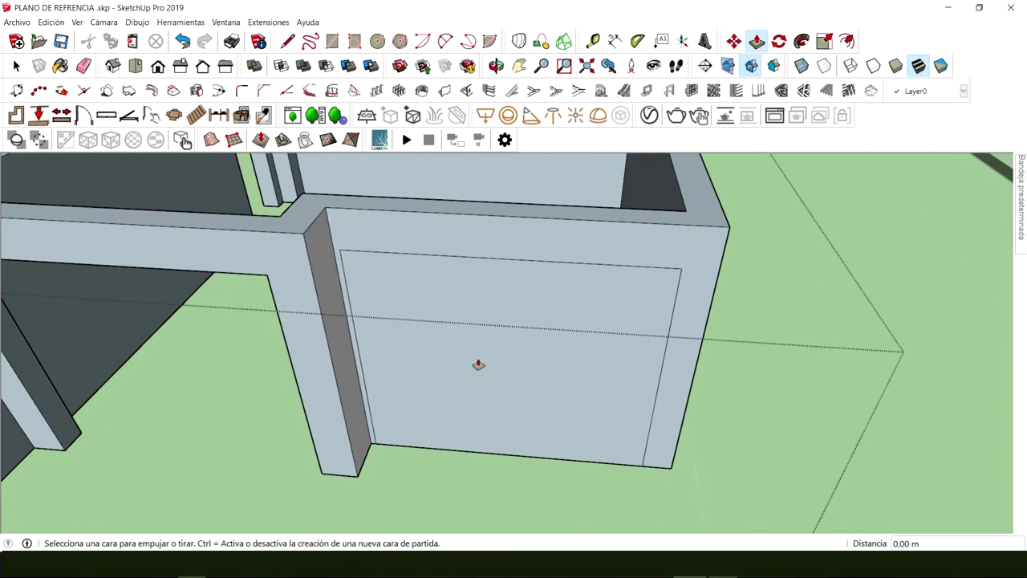
pyautogui.click(535, 345)
pyautogui.click(558, 301)
pyautogui.press('space')
# Move the partial exterior wall group sideways off the ground-floor reference plan to leave the drawing uncovered
pyautogui.moveTo(562, 298); pyautogui.dragTo(370, 331, button='middle')
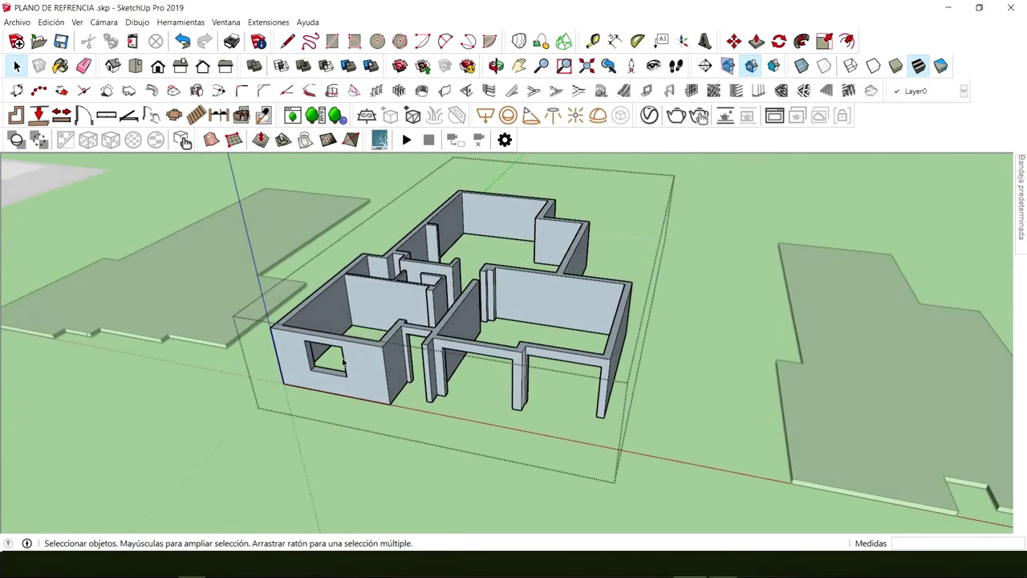
pyautogui.scroll(3, 302, 369)
pyautogui.scroll(3, 303, 369)
pyautogui.moveTo(302, 369); pyautogui.dragTo(457, 377, button='middle')
pyautogui.scroll(3, 353, 351)
pyautogui.scroll(3, 353, 350)
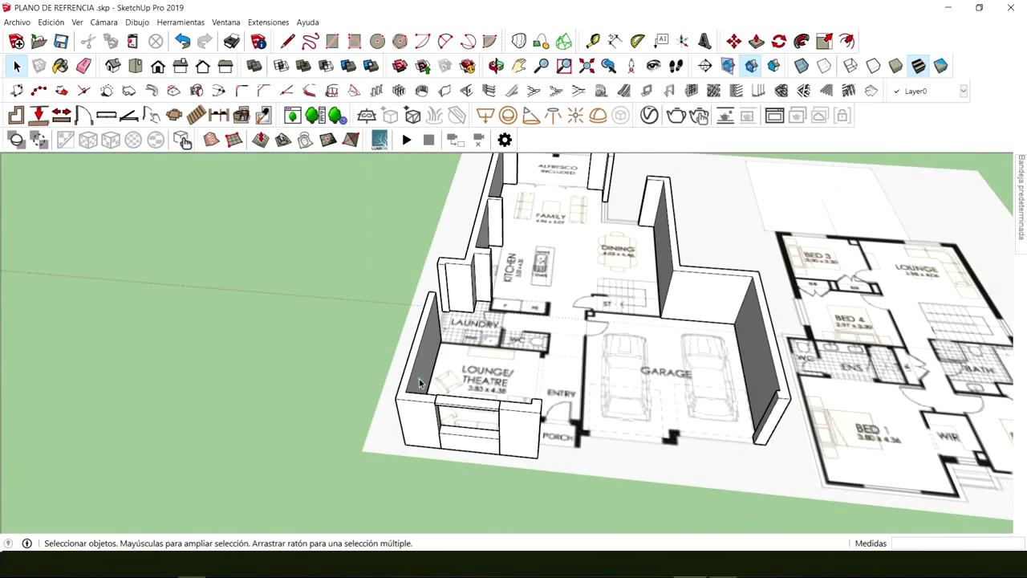
pyautogui.click(419, 383)
pyautogui.scroll(2, 421, 388)
pyautogui.press('m')
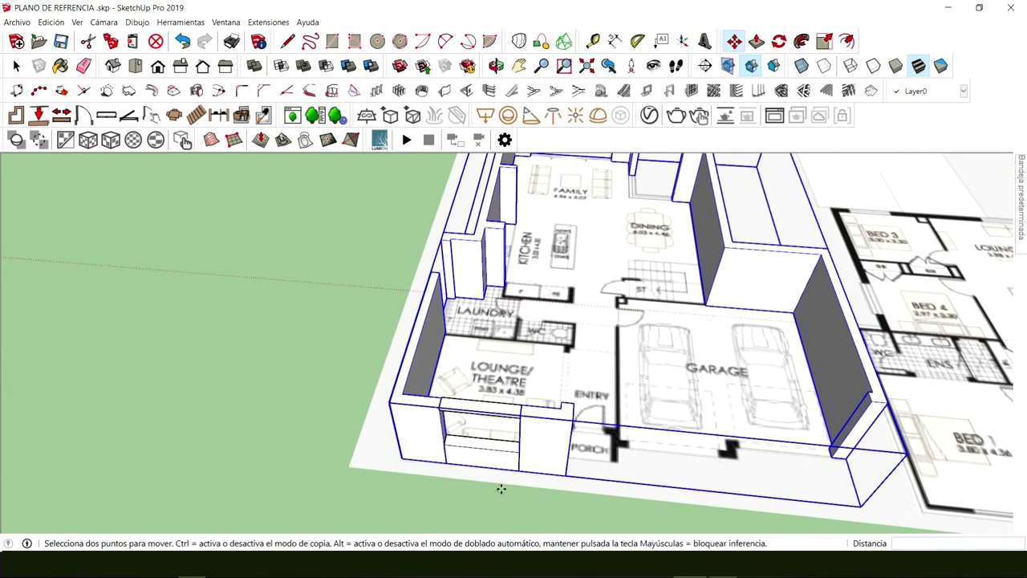
pyautogui.click(500, 487)
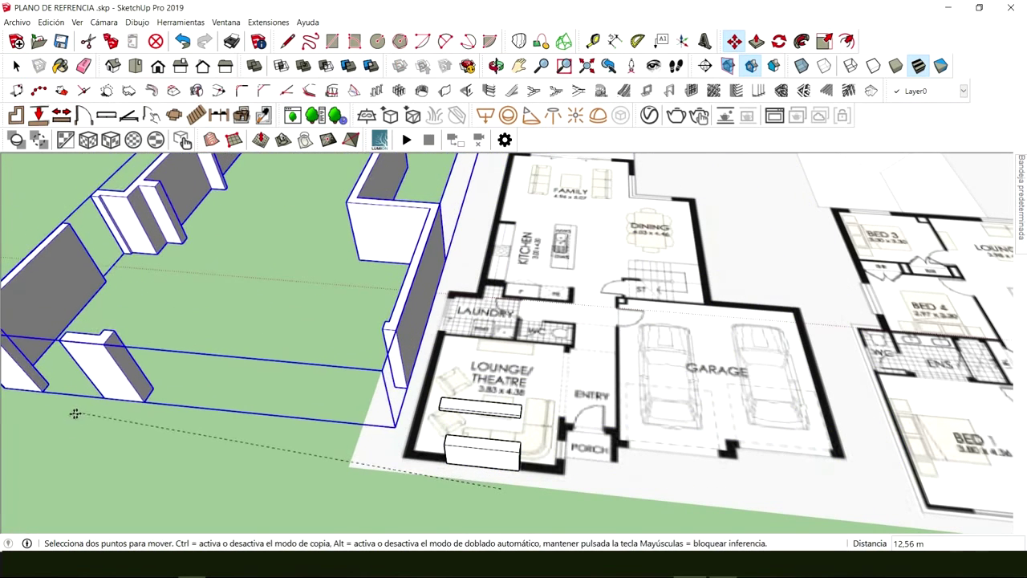
pyautogui.click(58, 369)
pyautogui.press('space')
# Examine the laundry's exterior wall on the reference plan and locate the matching wall in the 3D model
pyautogui.moveTo(324, 376); pyautogui.dragTo(341, 340, button='middle')
pyautogui.scroll(3, 375, 351)
pyautogui.scroll(2, 375, 350)
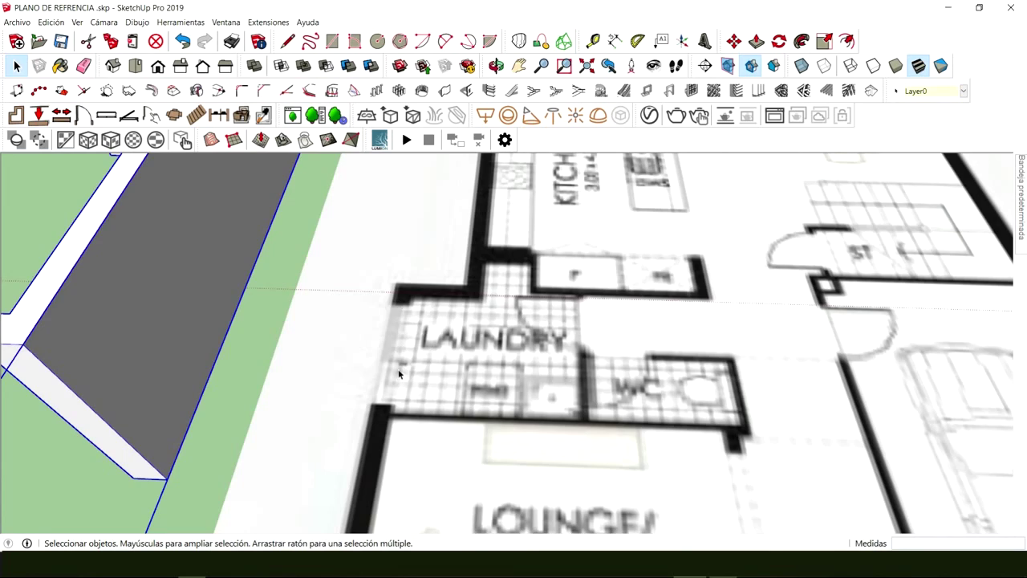
pyautogui.scroll(-8, 399, 373)
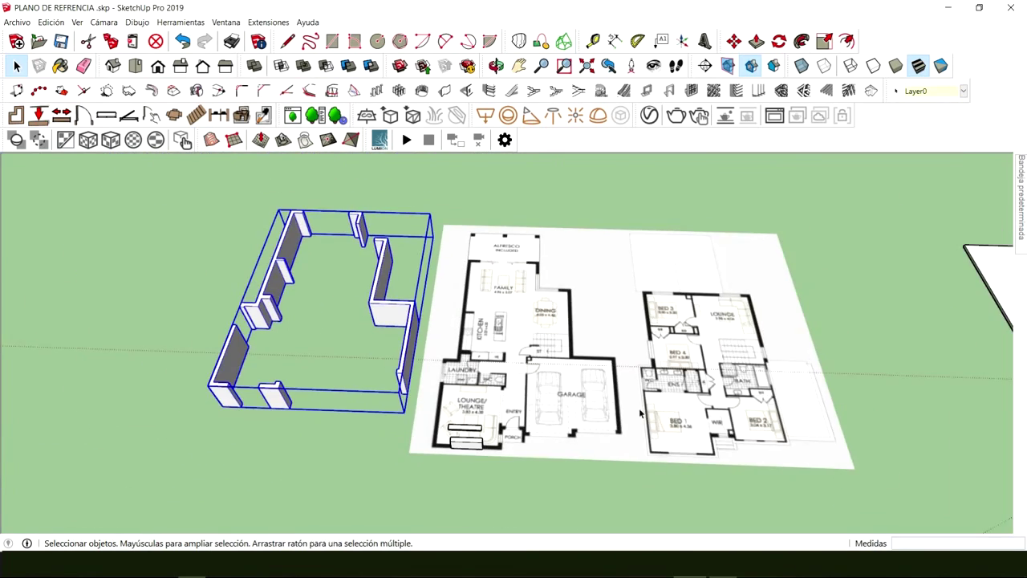
pyautogui.moveTo(377, 385); pyautogui.dragTo(698, 292, button='middle')
pyautogui.scroll(5, 630, 255)
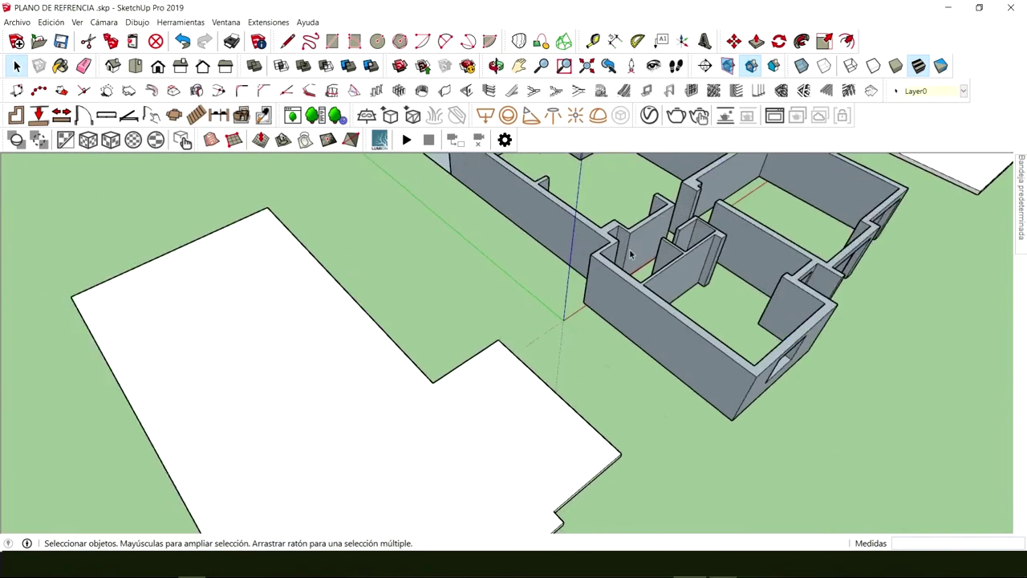
pyautogui.scroll(5, 630, 254)
pyautogui.moveTo(629, 255); pyautogui.dragTo(661, 291, button='middle')
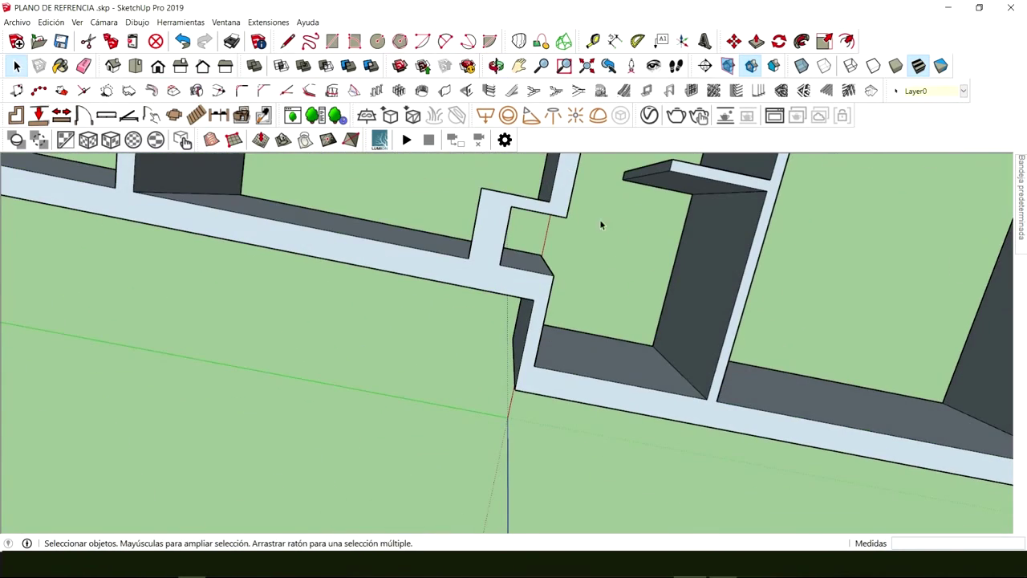
pyautogui.moveTo(608, 335); pyautogui.dragTo(452, 327, button='middle')
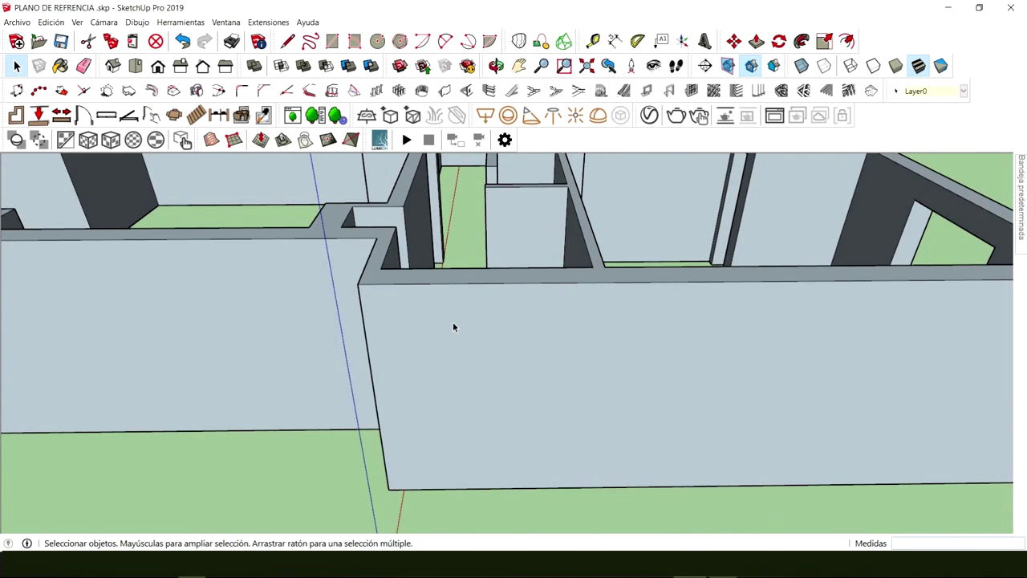
# Draw a window rectangle 1.4 m wide and about 0.40 m high on the laundry's exterior wall and select its face
pyautogui.press('l')
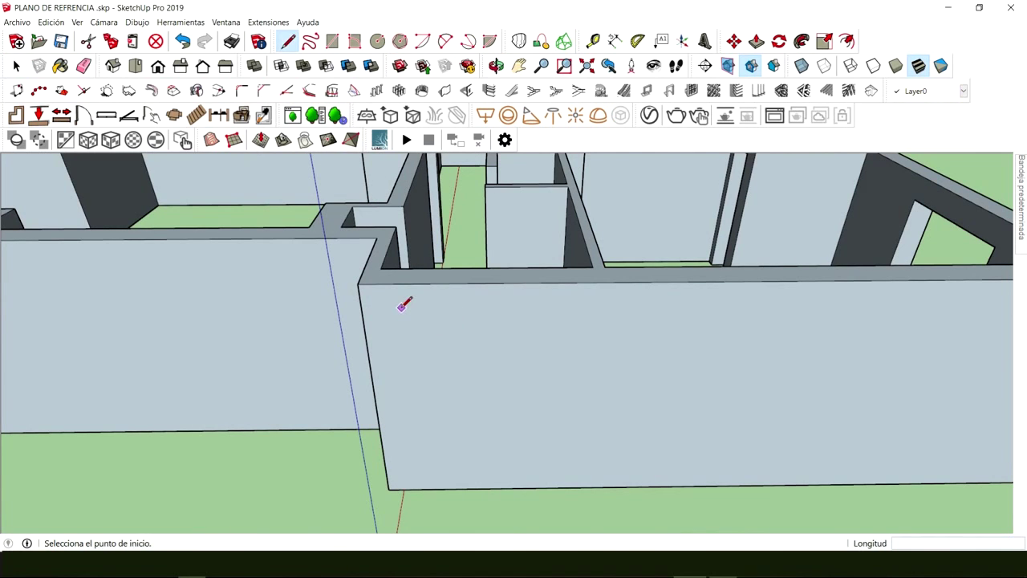
pyautogui.click(396, 307)
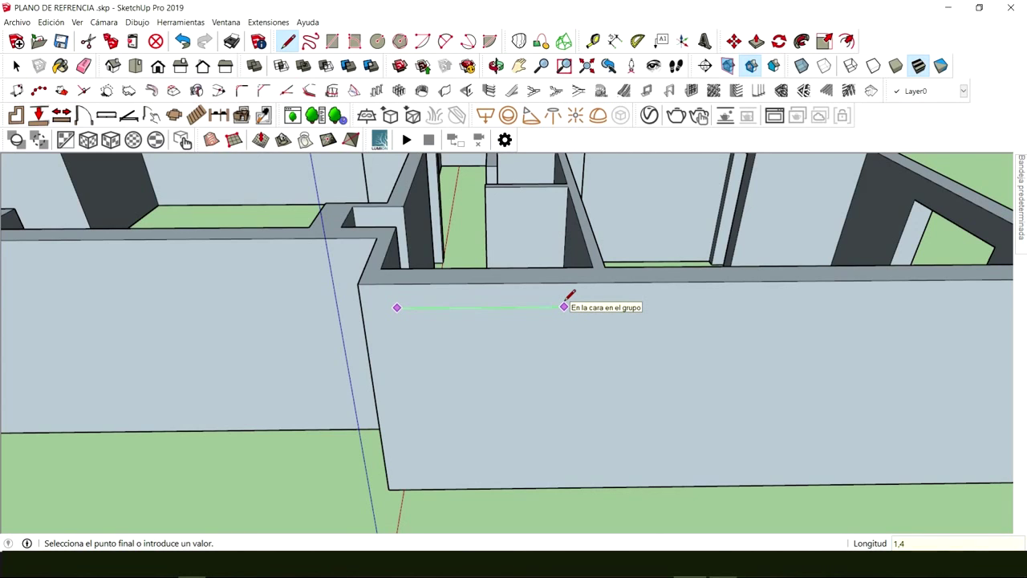
pyautogui.write('1,4')
pyautogui.press('Return')
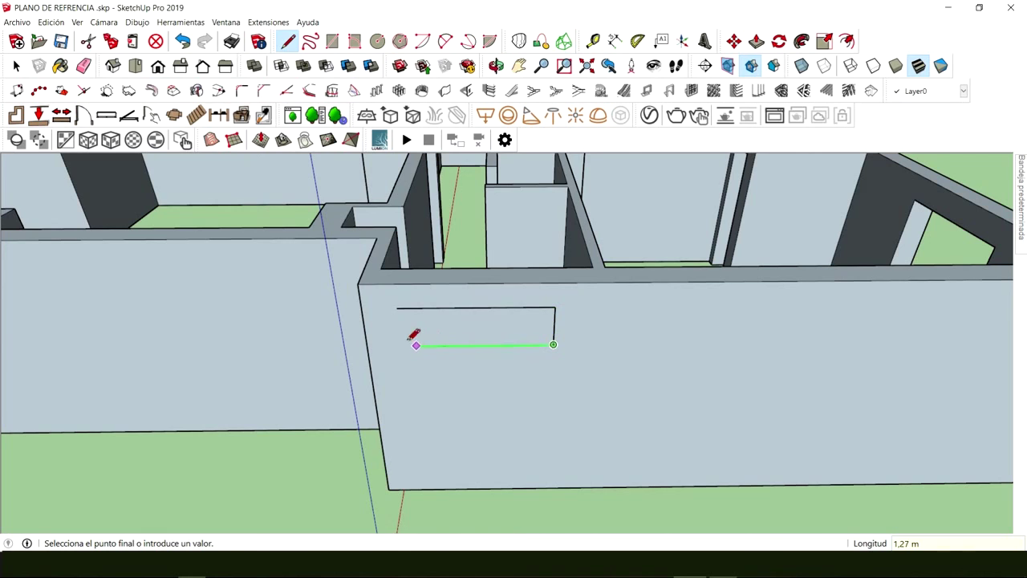
pyautogui.click(396, 306)
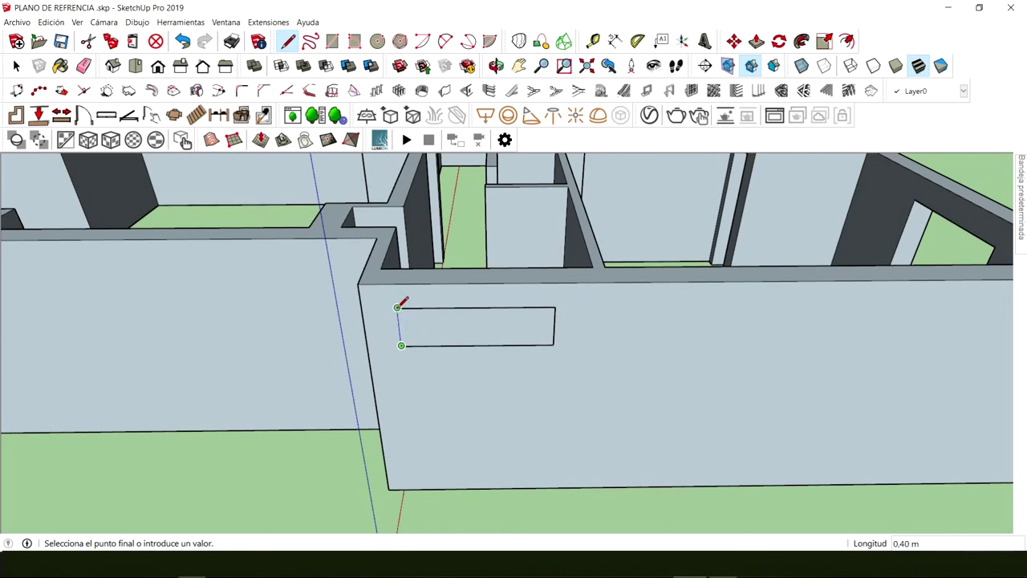
pyautogui.click(397, 305)
pyautogui.press('space')
pyautogui.click(487, 322)
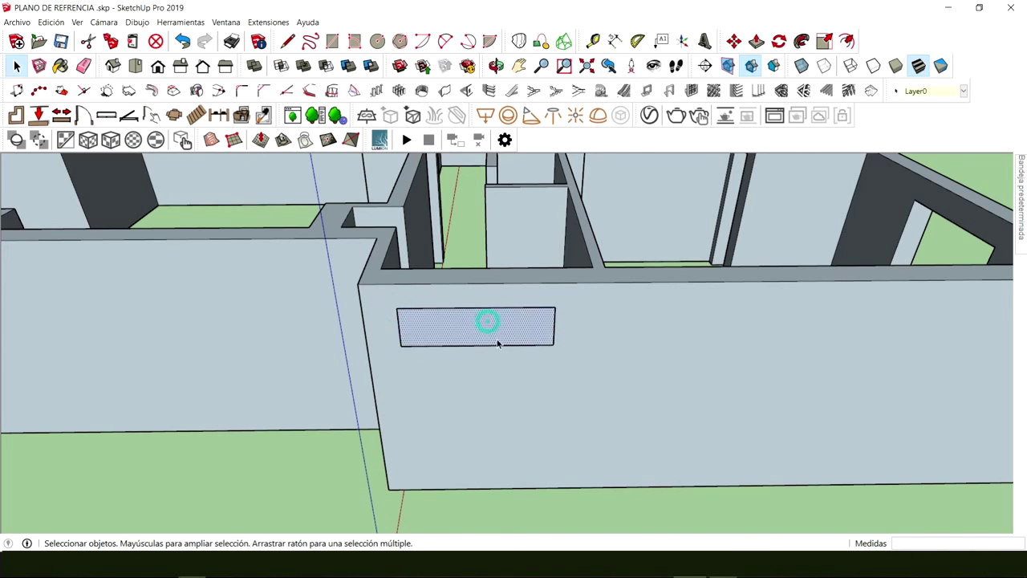
# Draw a 0.30 m guide line across the top of the laundry's exterior wall, from its inner to its outer edge
pyautogui.moveTo(527, 330); pyautogui.dragTo(354, 320, button='middle')
pyautogui.press('l')
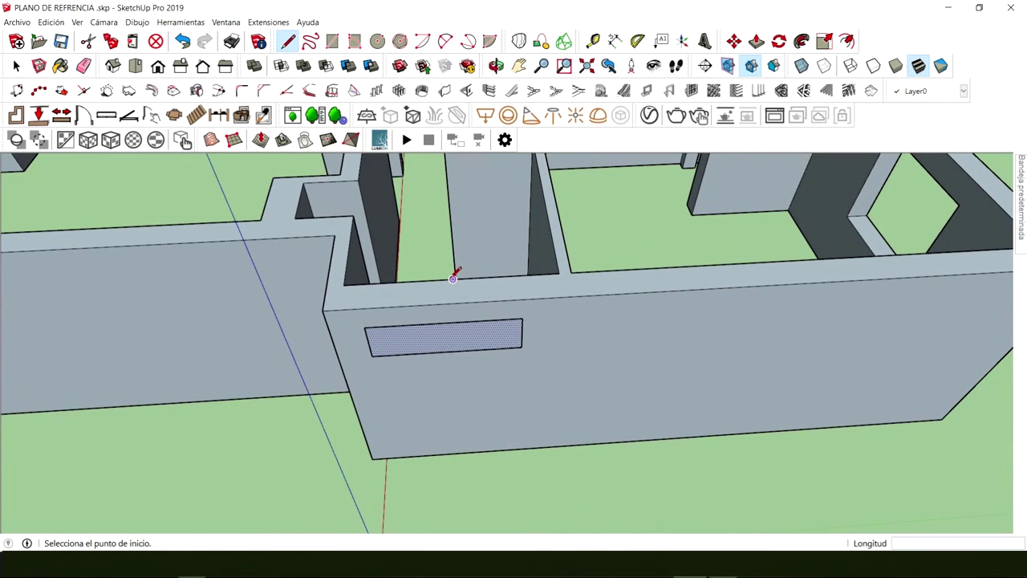
pyautogui.click(452, 280)
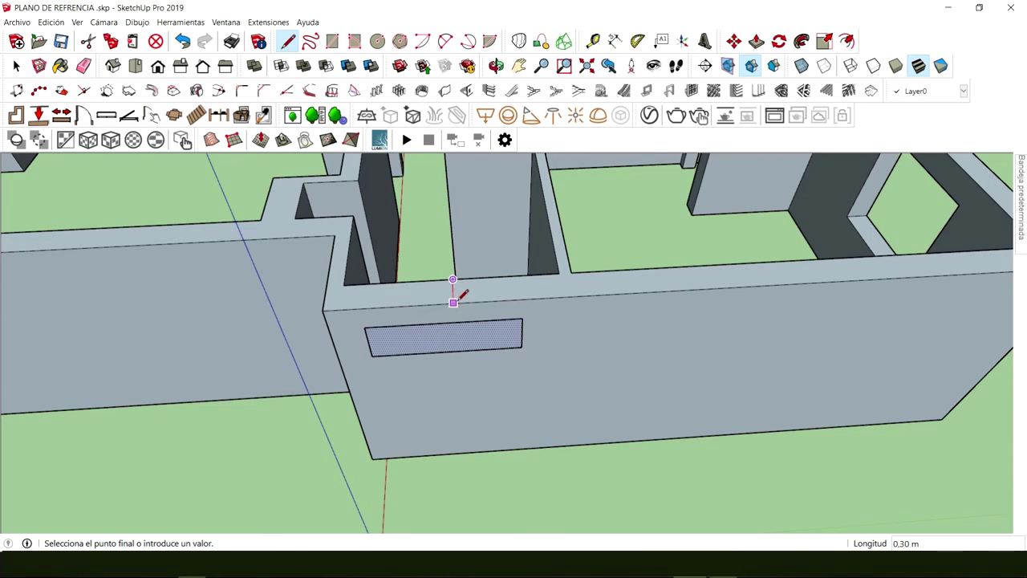
pyautogui.click(454, 303)
pyautogui.press('space')
pyautogui.moveTo(481, 343); pyautogui.dragTo(458, 298, button='middle')
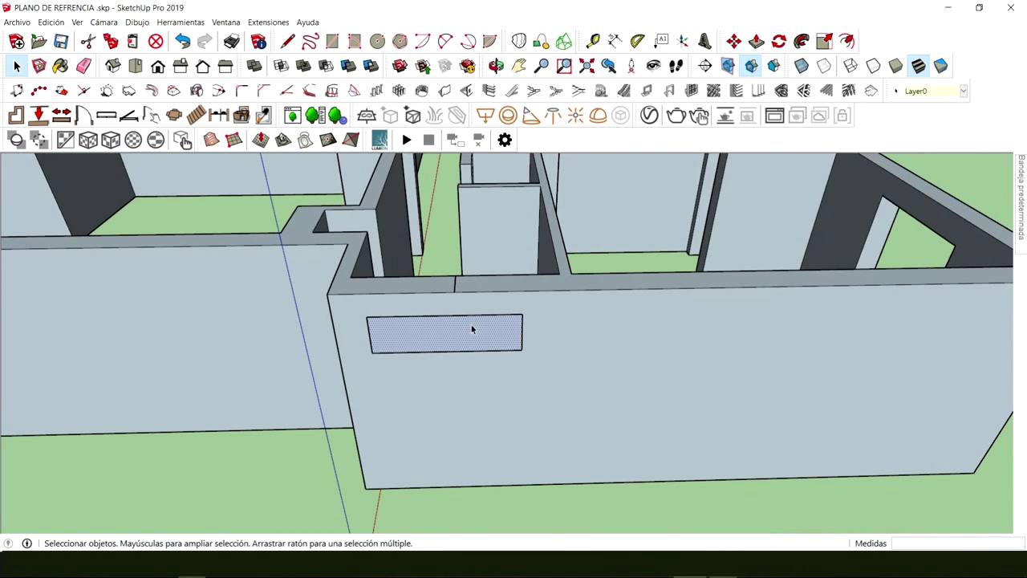
# Move the window face about 0.10 m along the wall, aligning its top edge's midpoint with the guide line
pyautogui.press('m')
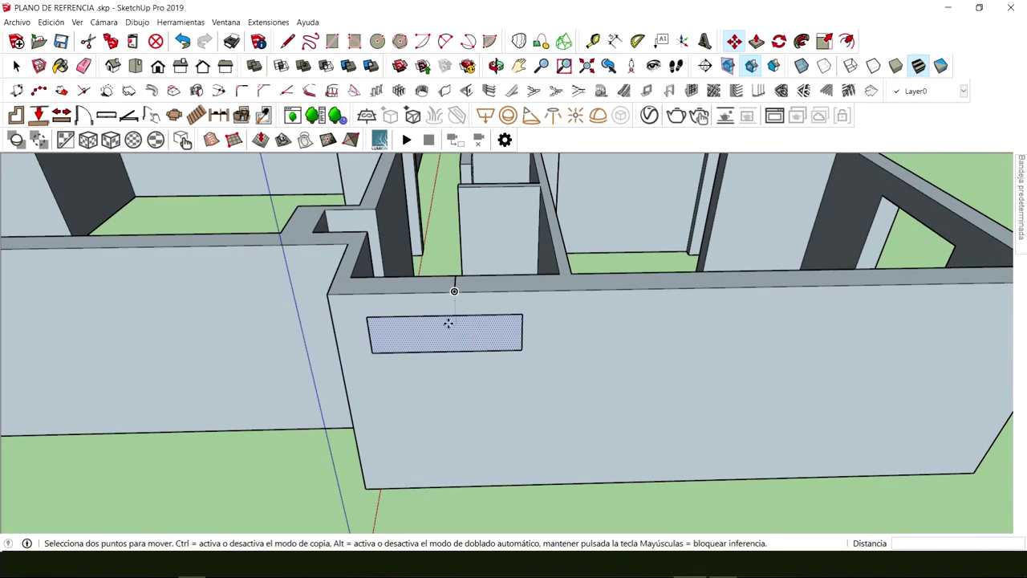
pyautogui.click(444, 317)
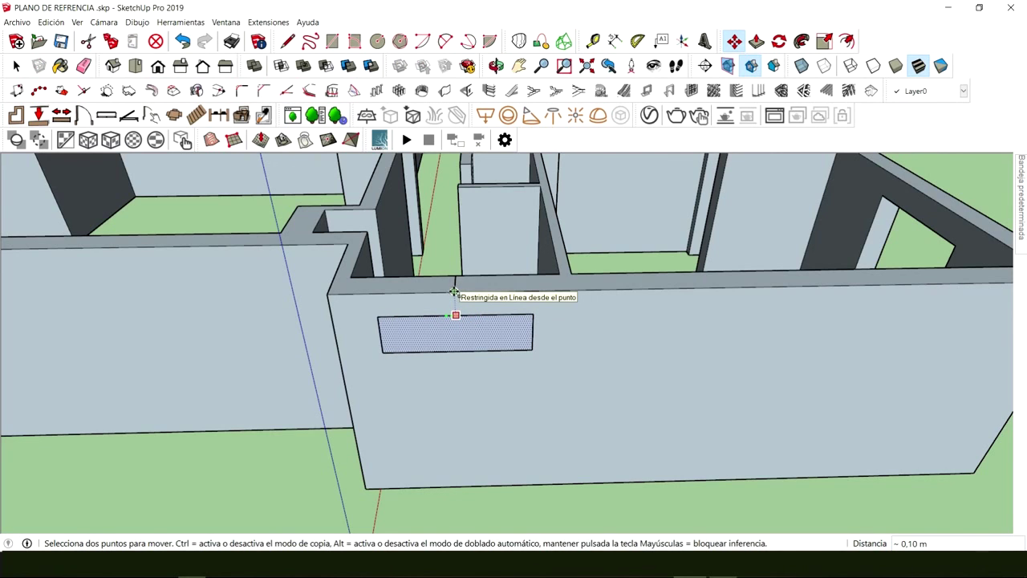
pyautogui.click(454, 291)
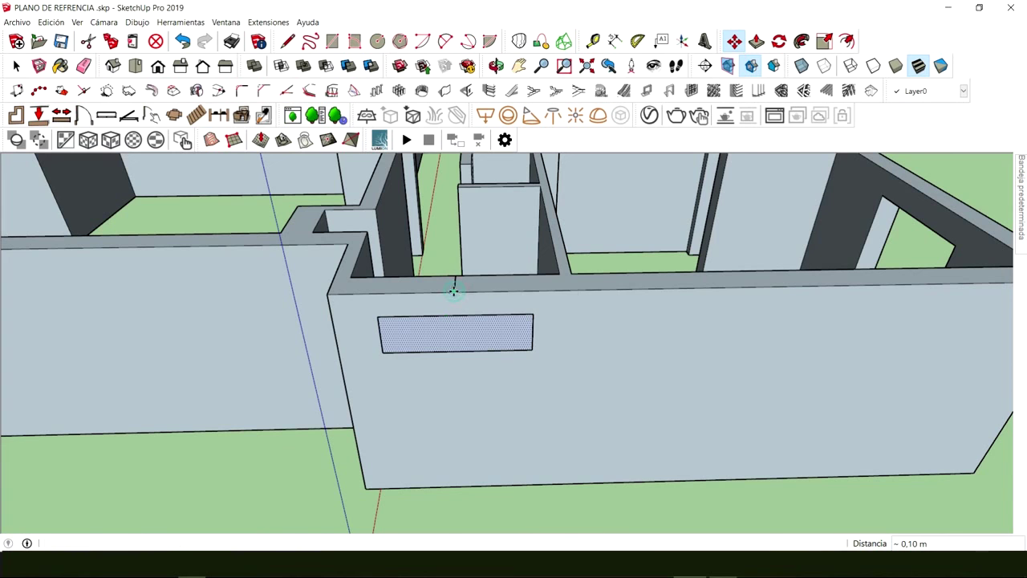
pyautogui.press('space')
# Try to push the window face through the laundry wall and undo the operation
pyautogui.moveTo(399, 445); pyautogui.dragTo(485, 365, button='middle')
pyautogui.press('p')
pyautogui.click(487, 347)
pyautogui.click(357, 366)
pyautogui.moveTo(357, 367); pyautogui.dragTo(711, 368, button='middle')
pyautogui.hotkey('ctrl', 'z')
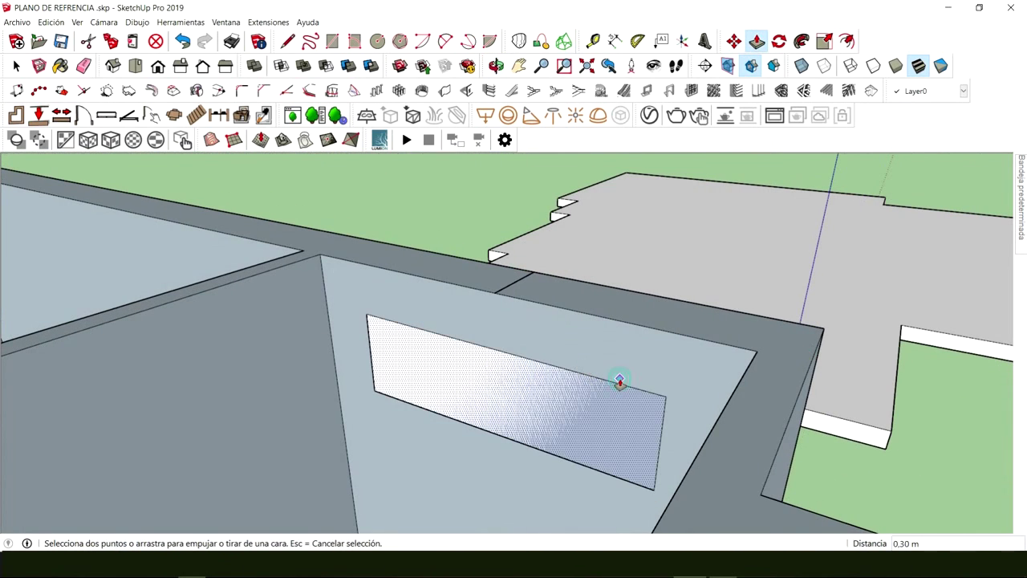
# Open the wall group and check the inner and outer top edges of the laundry wall beside the window
pyautogui.press('space')
pyautogui.moveTo(473, 371); pyautogui.dragTo(442, 222, button='middle')
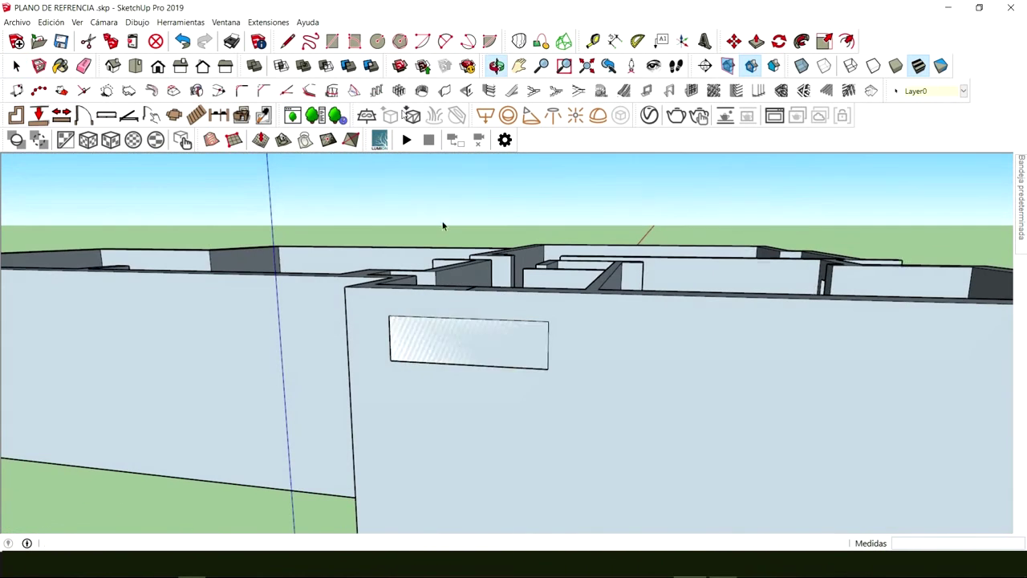
pyautogui.moveTo(459, 355); pyautogui.dragTo(528, 375, button='middle')
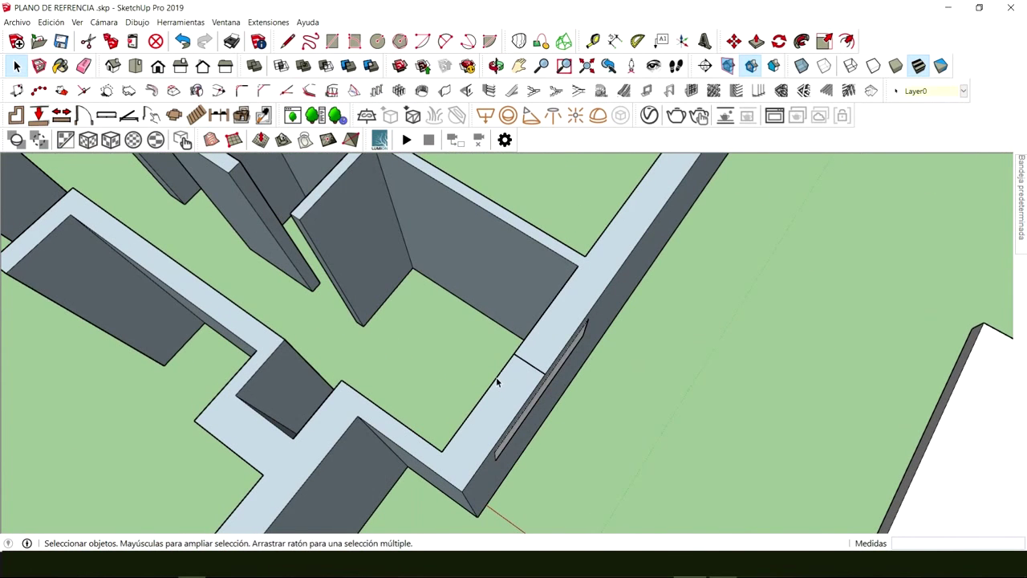
pyautogui.click(496, 382)
pyautogui.doubleClick(499, 380)
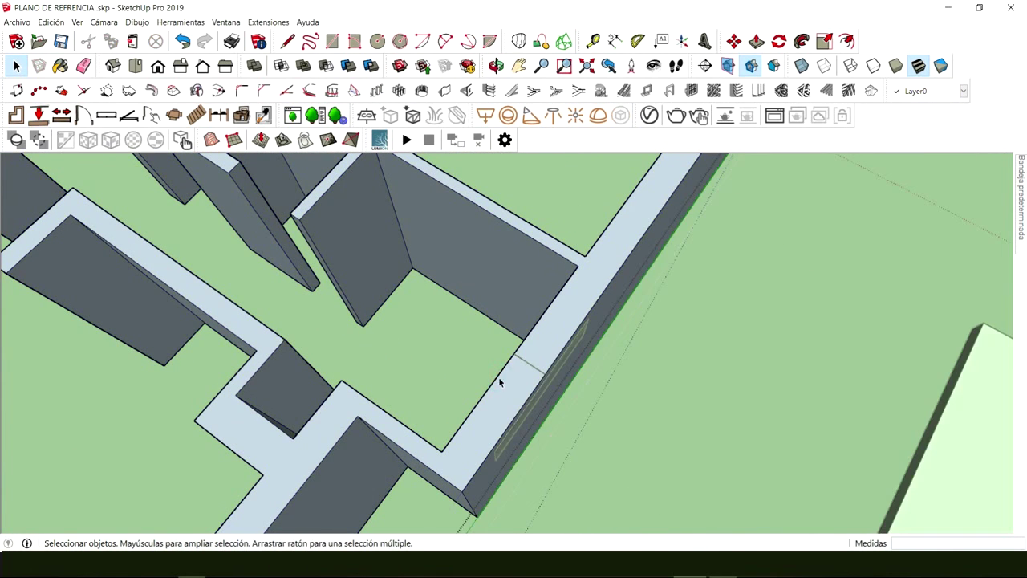
pyautogui.click(498, 380)
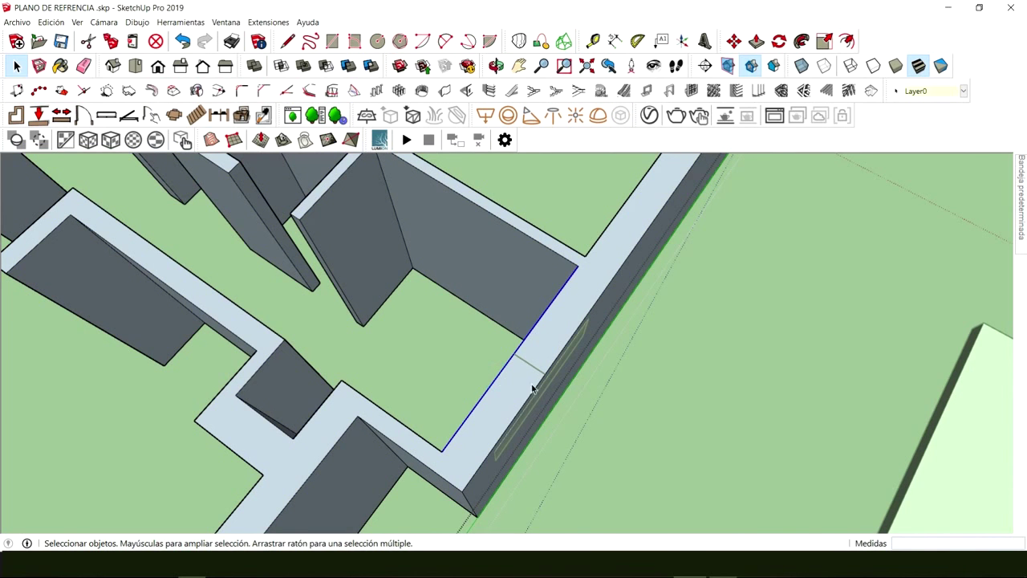
pyautogui.click(531, 392)
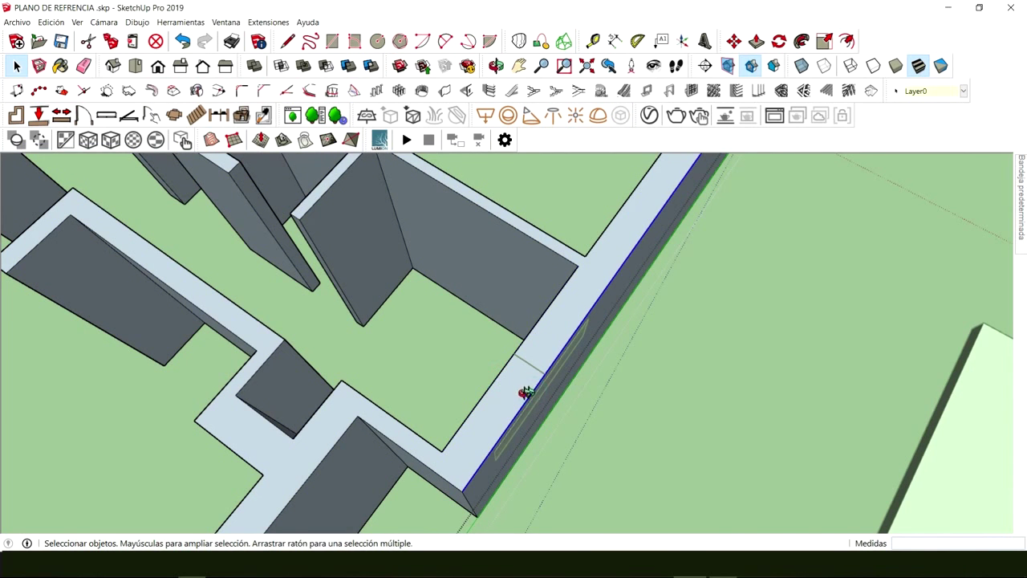
pyautogui.moveTo(525, 392); pyautogui.dragTo(488, 370, button='middle')
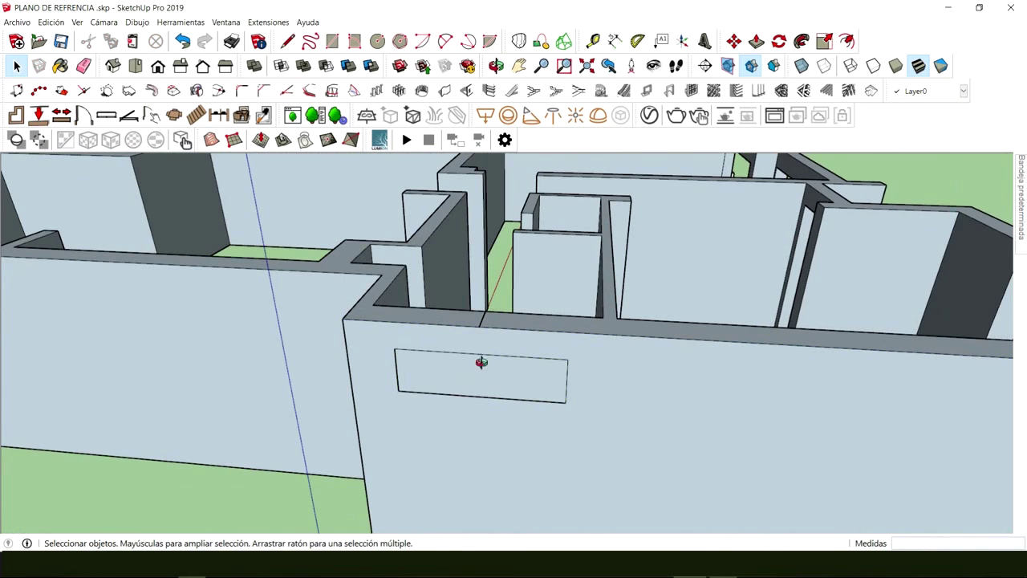
# Delete the window rectangle, face and edges, from the laundry's exterior wall
pyautogui.moveTo(481, 362); pyautogui.dragTo(498, 375, button='middle')
pyautogui.click(497, 375)
pyautogui.moveTo(423, 361); pyautogui.dragTo(492, 390, button='middle')
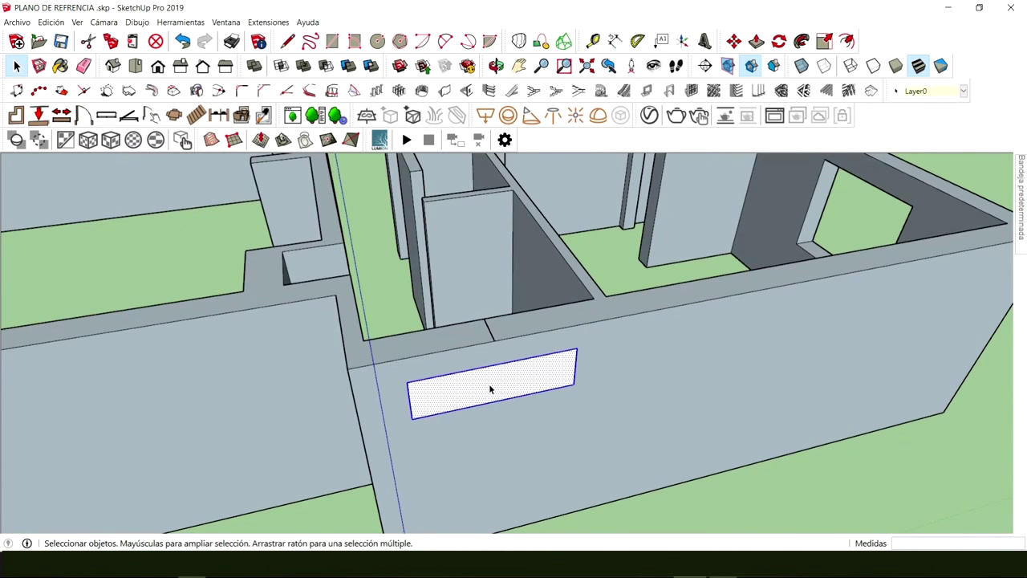
pyautogui.press('Delete')
pyautogui.moveTo(489, 366); pyautogui.dragTo(419, 268, button='middle')
pyautogui.scroll(-5, 396, 356)
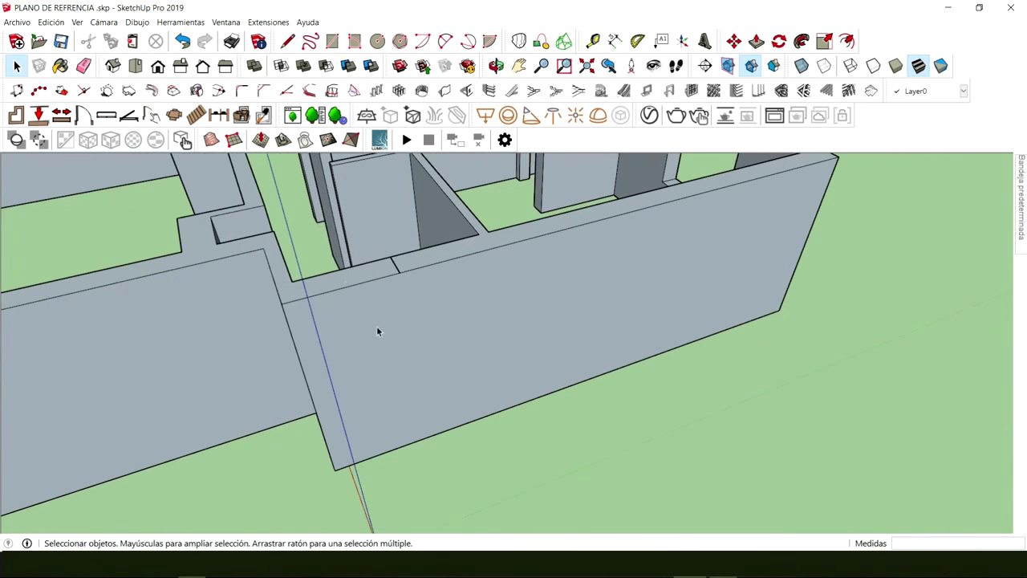
pyautogui.moveTo(378, 332); pyautogui.dragTo(417, 344, button='middle')
pyautogui.scroll(3, 399, 308)
pyautogui.scroll(2, 399, 308)
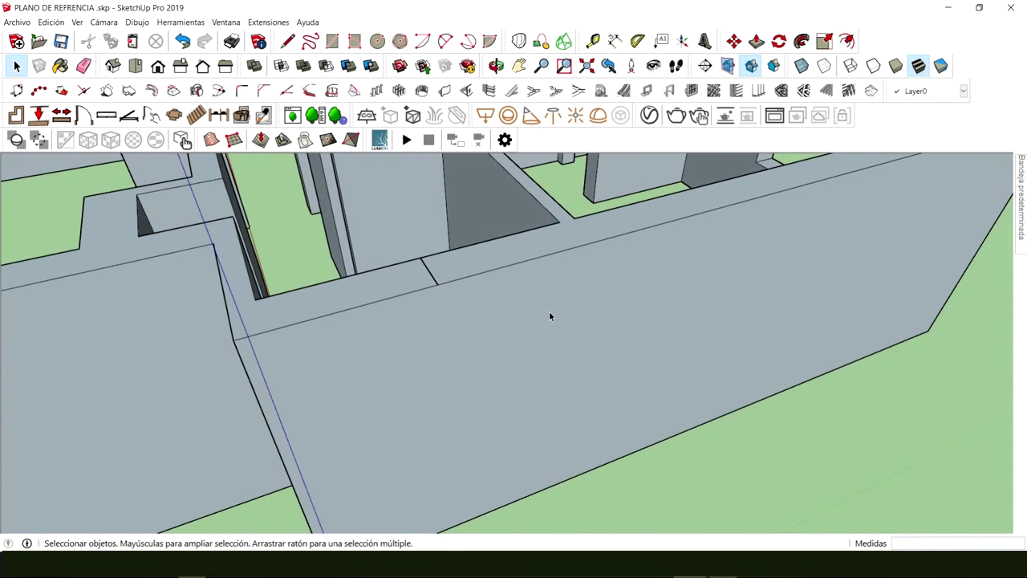
# Open the wall group for editing and draw a closed window rectangle on the laundry's exterior wall, below the guide line
pyautogui.moveTo(550, 316); pyautogui.dragTo(459, 294, button='middle')
pyautogui.moveTo(360, 260)
pyautogui.mouseDown(button='middle')
pyautogui.moveTo(443, 314)
pyautogui.moveTo(371, 286)
pyautogui.moveTo(404, 270)
pyautogui.moveTo(372, 266)
pyautogui.mouseUp(button='middle')
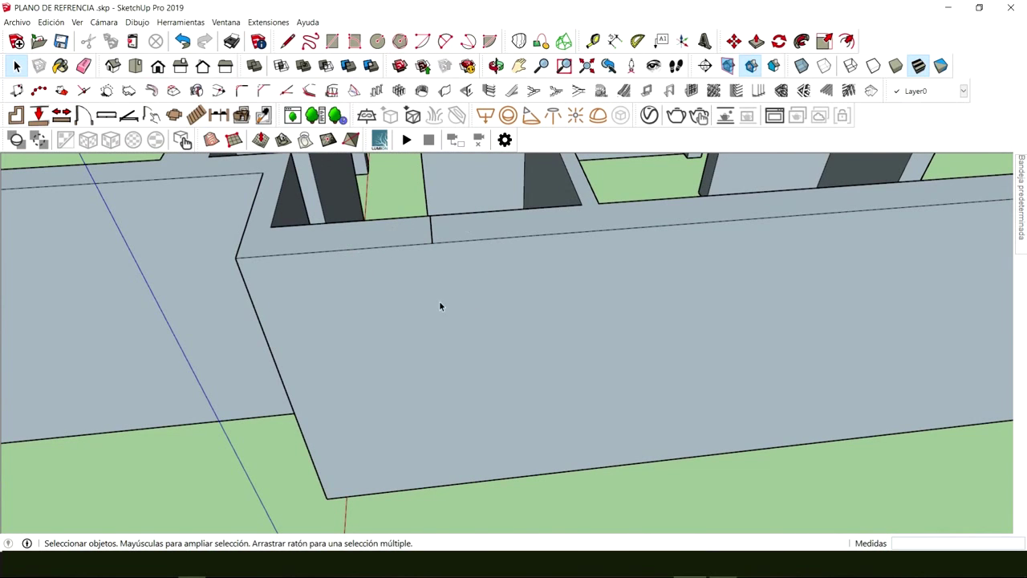
pyautogui.tripleClick(421, 283)
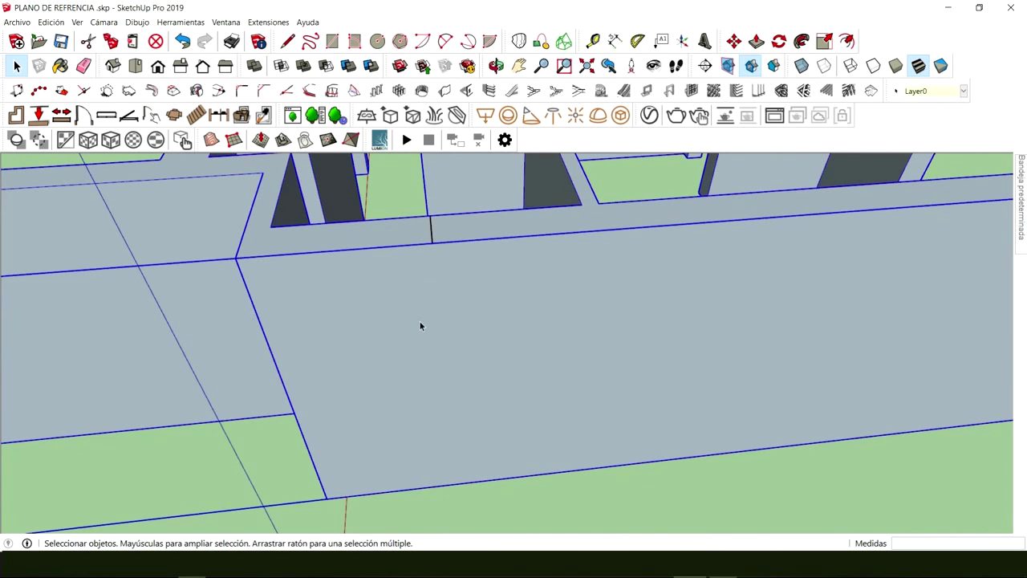
pyautogui.click(437, 280)
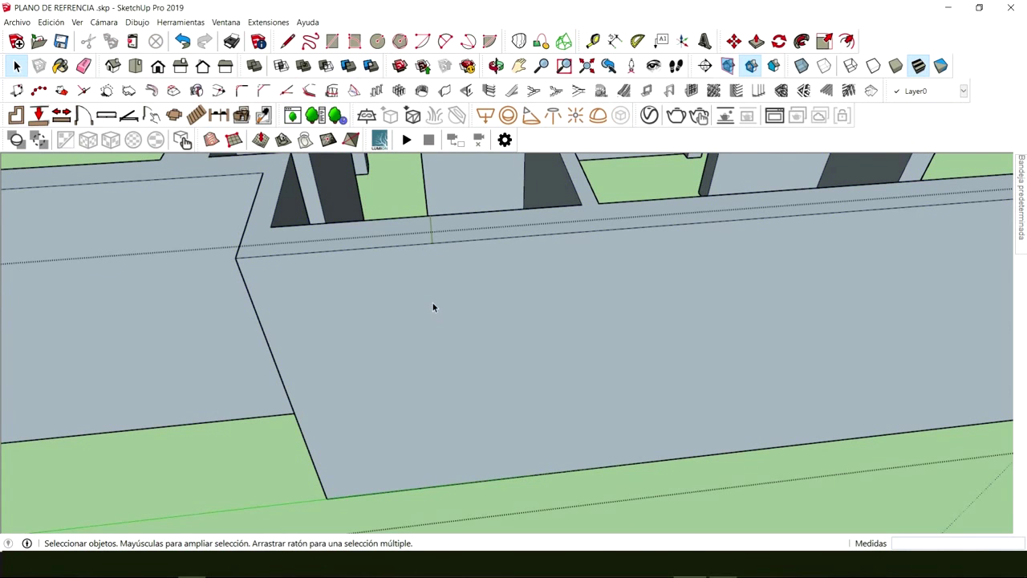
pyautogui.moveTo(433, 302)
pyautogui.mouseDown(button='middle')
pyautogui.moveTo(470, 291)
pyautogui.moveTo(450, 289)
pyautogui.moveTo(459, 287)
pyautogui.mouseUp(button='middle')
pyautogui.press('l')
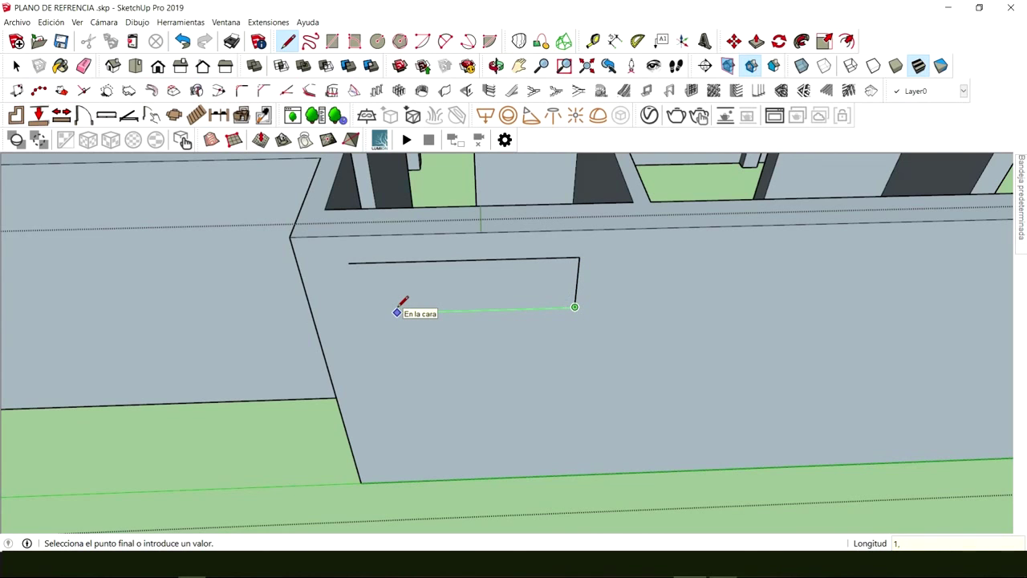
pyautogui.click(348, 262)
pyautogui.press('space')
# Move the window face about 0.10 m along the laundry wall, aligning its top edge's midpoint with the guide line
pyautogui.click(472, 281)
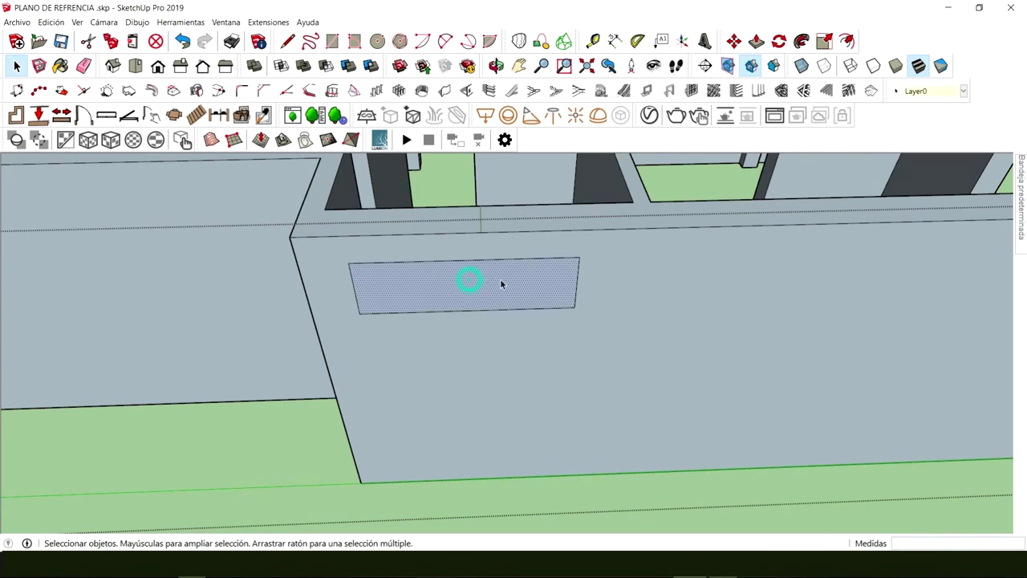
pyautogui.moveTo(500, 282); pyautogui.dragTo(491, 283, button='middle')
pyautogui.press('m')
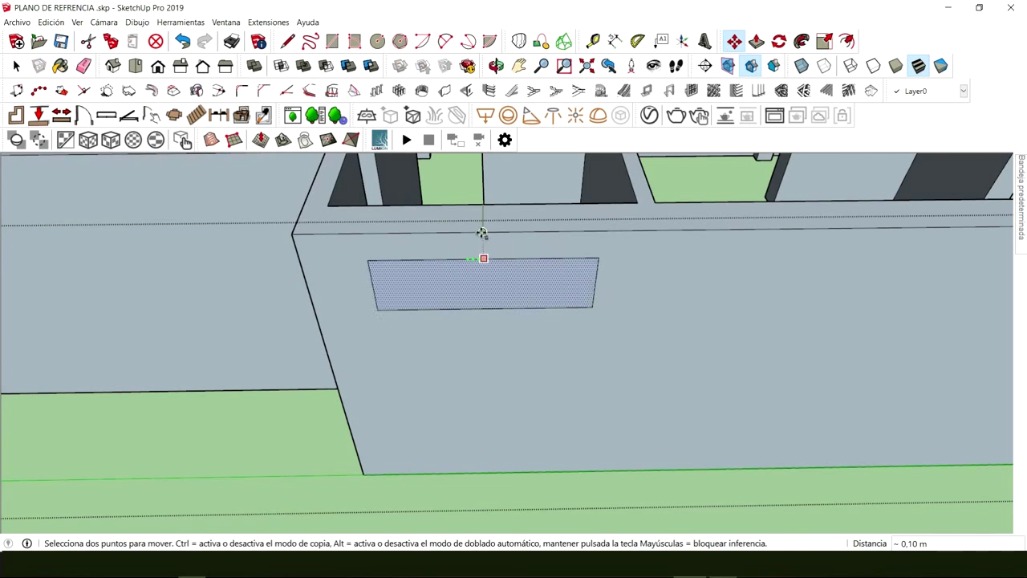
# Push the laundry window face 0.30 m through the wall to cut the opening
pyautogui.press('p')
pyautogui.moveTo(488, 286)
pyautogui.mouseDown(button='middle')
pyautogui.moveTo(580, 280)
pyautogui.moveTo(454, 307)
pyautogui.moveTo(530, 295)
pyautogui.moveTo(475, 272)
pyautogui.moveTo(476, 294)
pyautogui.mouseUp(button='middle')
pyautogui.click(514, 322)
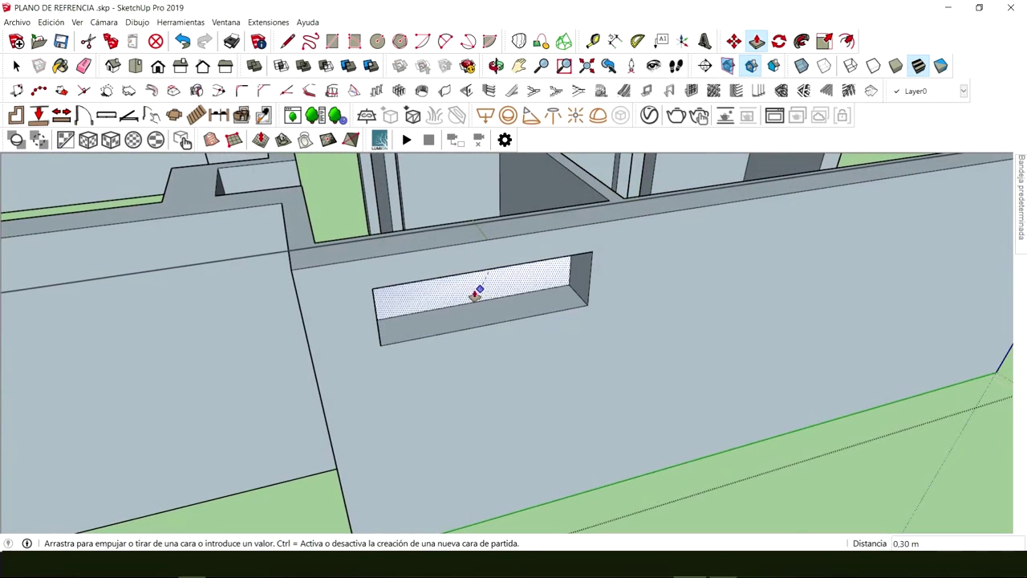
pyautogui.click(475, 293)
pyautogui.press('space')
# Draw a narrow, slightly skewed four-sided outline about 2.9 m long on the ground beside the house
pyautogui.moveTo(532, 401); pyautogui.dragTo(401, 320, button='middle')
pyautogui.moveTo(483, 339); pyautogui.dragTo(473, 383, button='middle')
pyautogui.press('r')
pyautogui.scroll(4, 470, 342)
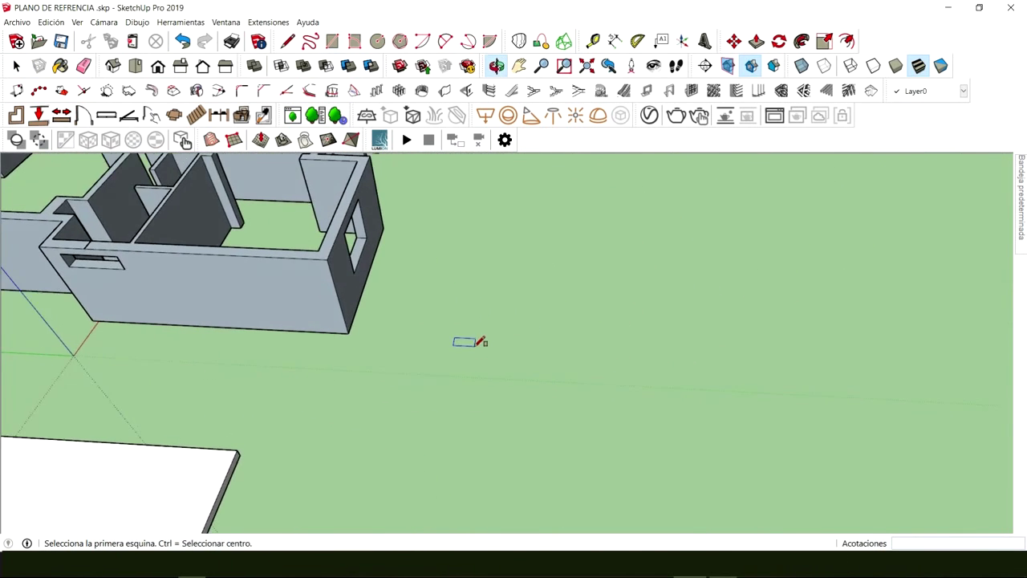
pyautogui.press('space')
pyautogui.scroll(2, 419, 367)
pyautogui.press('l')
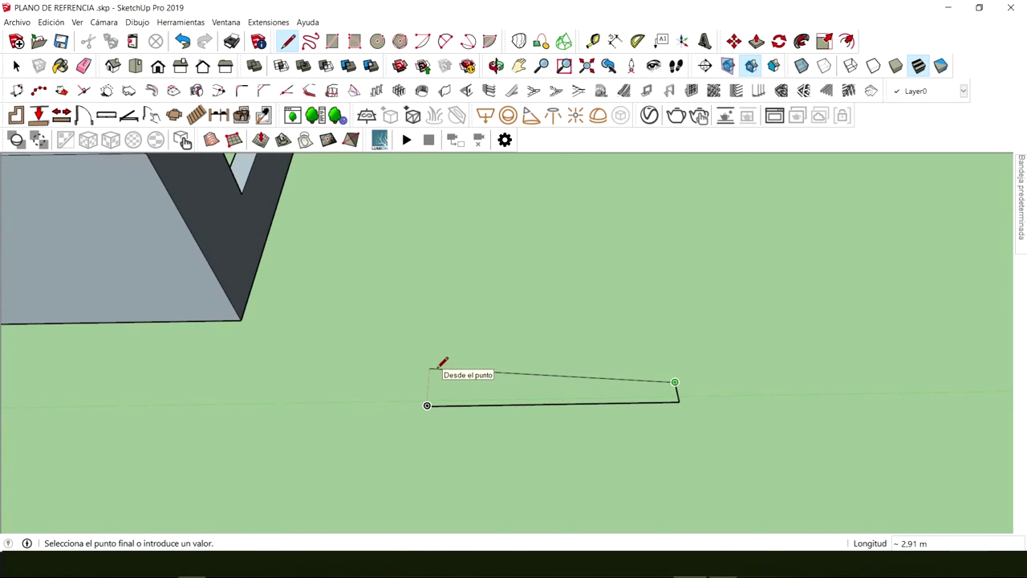
pyautogui.press('space')
pyautogui.scroll(3, 529, 378)
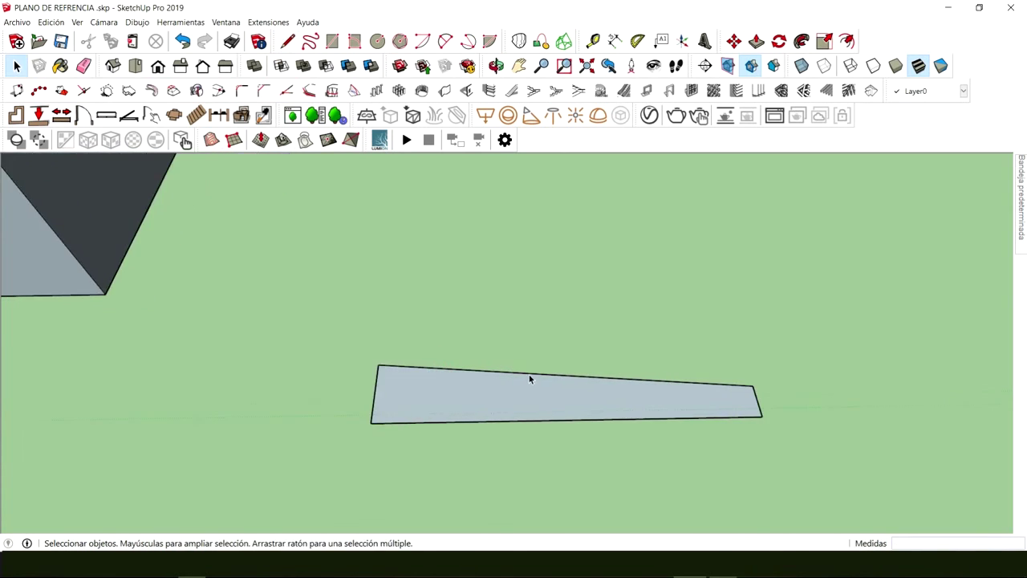
# Extrude the skewed outline upward into a freestanding sample wall
pyautogui.scroll(-4, 566, 403)
pyautogui.press('p')
pyautogui.click(576, 413)
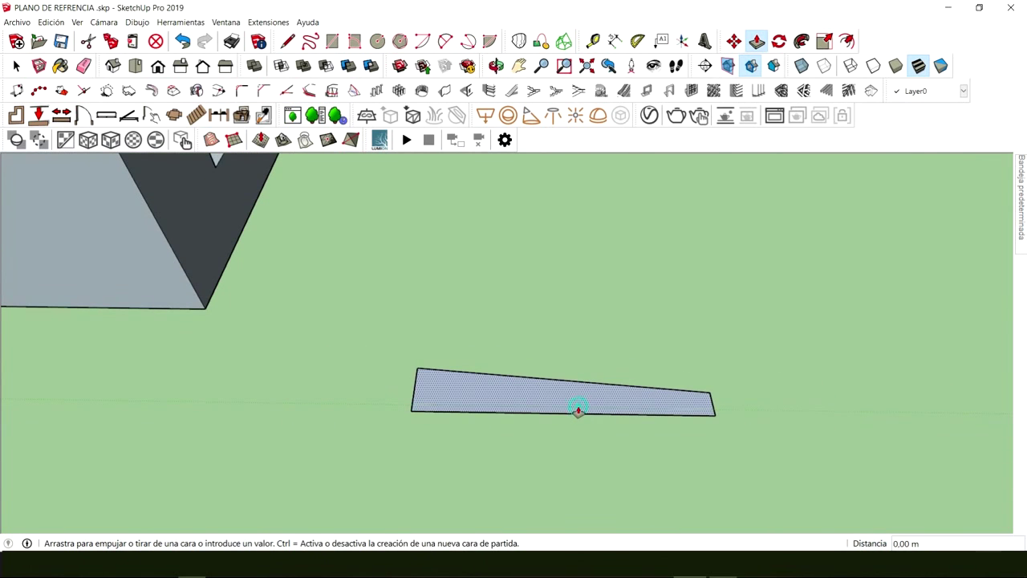
pyautogui.moveTo(551, 238); pyautogui.dragTo(548, 348, button='middle')
pyautogui.press('Return')
pyautogui.press('space')
# Draw a window rectangle in the middle of the sample wall's large front face
pyautogui.scroll(2, 546, 428)
pyautogui.press('r')
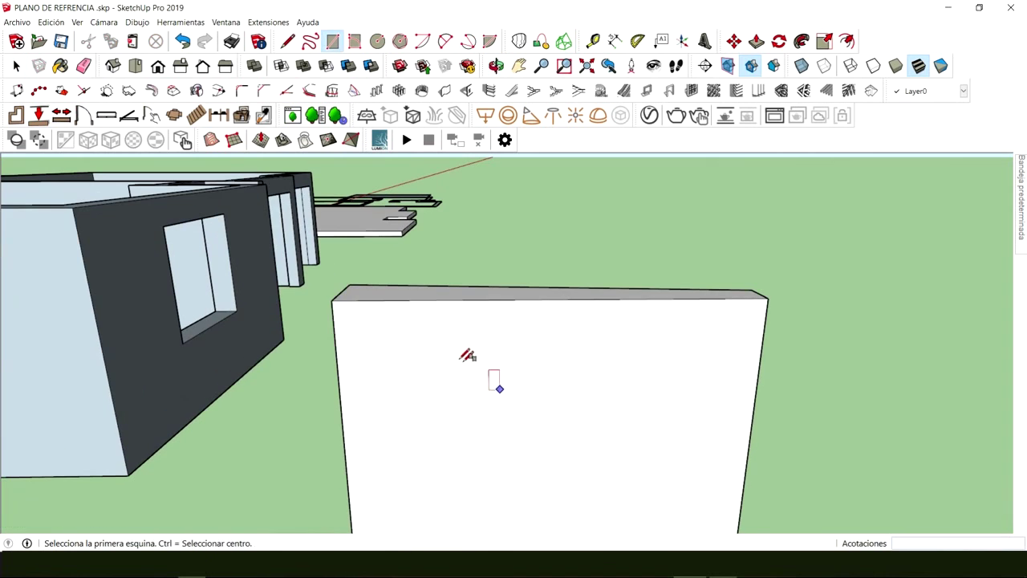
pyautogui.click(449, 353)
pyautogui.click(648, 457)
pyautogui.press('space')
# Push the window rectangle about 0.29 m into the sample wall, towards its non-parallel back face
pyautogui.moveTo(648, 457)
pyautogui.mouseDown(button='middle')
pyautogui.moveTo(500, 426)
pyautogui.moveTo(474, 354)
pyautogui.moveTo(533, 347)
pyautogui.moveTo(521, 358)
pyautogui.mouseUp(button='middle')
pyautogui.scroll(2, 521, 358)
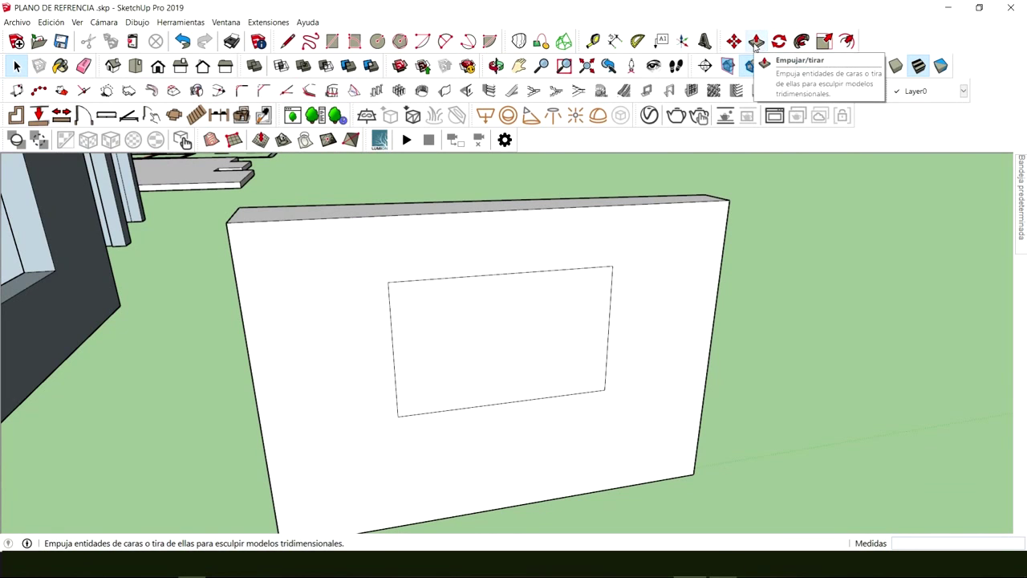
pyautogui.click(757, 41)
pyautogui.moveTo(593, 214); pyautogui.dragTo(639, 280, button='middle')
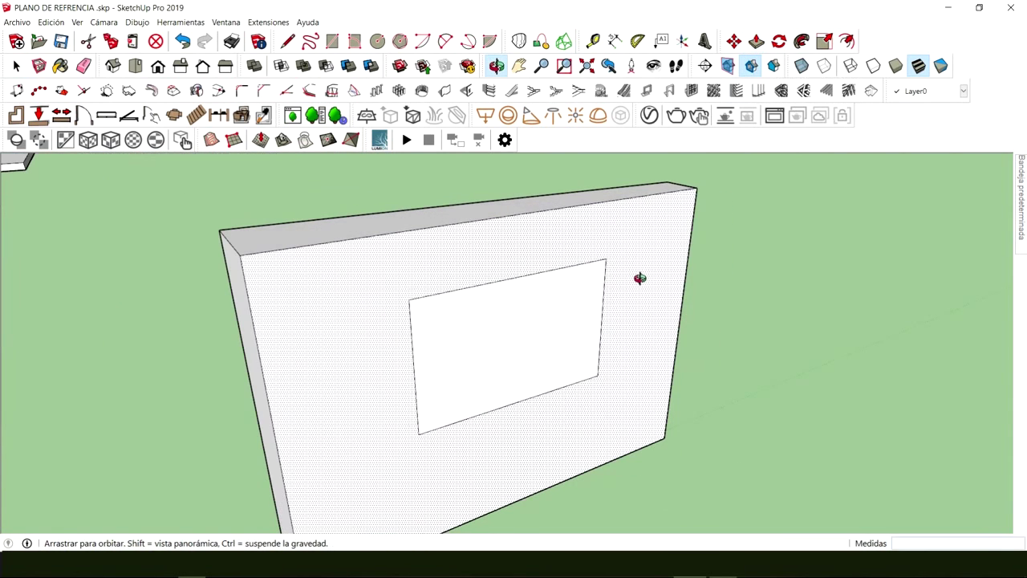
pyautogui.click(540, 341)
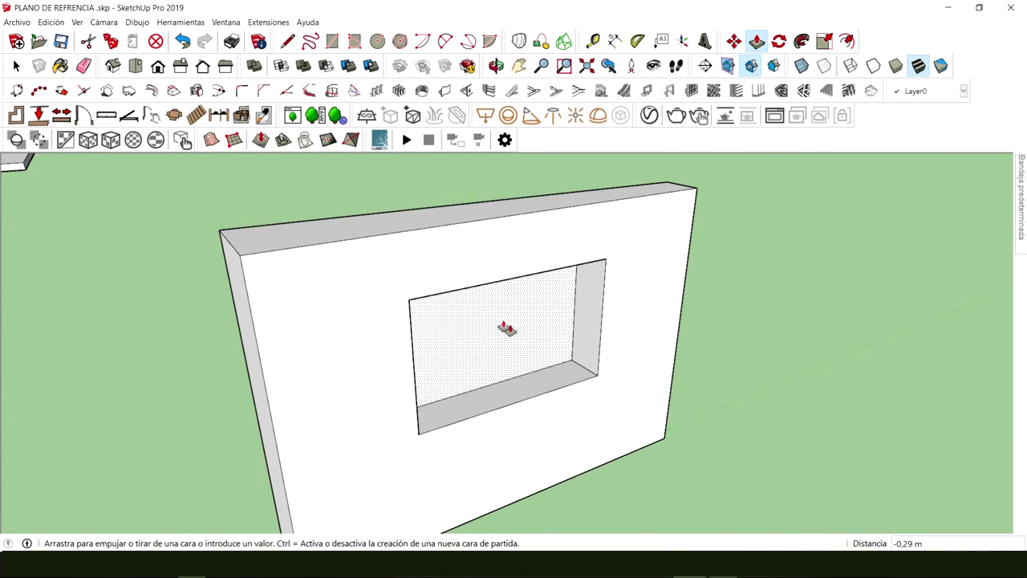
pyautogui.moveTo(518, 343)
pyautogui.mouseDown(button='middle')
pyautogui.moveTo(612, 330)
pyautogui.moveTo(982, 355)
pyautogui.moveTo(524, 335)
pyautogui.mouseUp(button='middle')
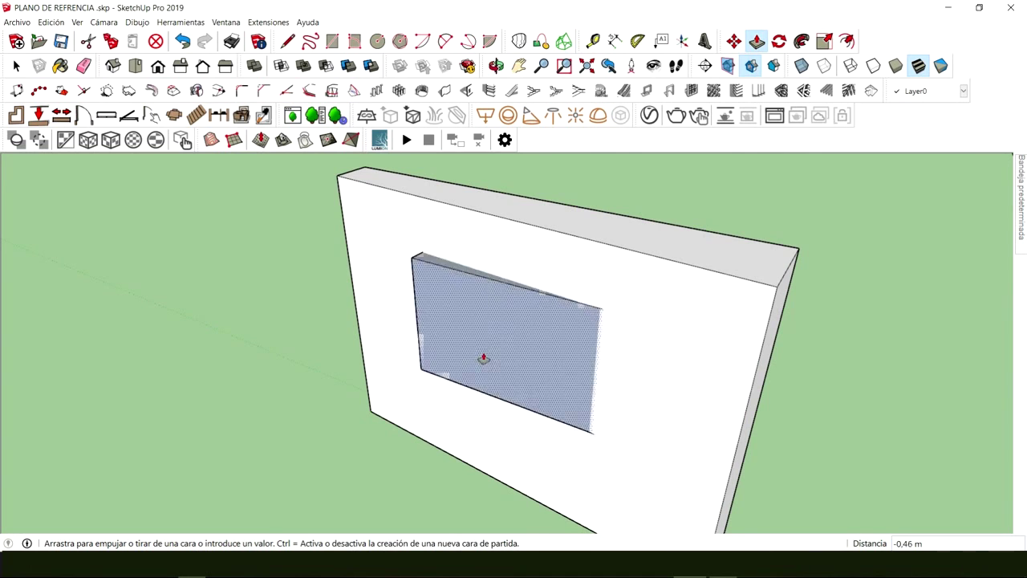
pyautogui.moveTo(518, 325); pyautogui.dragTo(529, 297, button='middle')
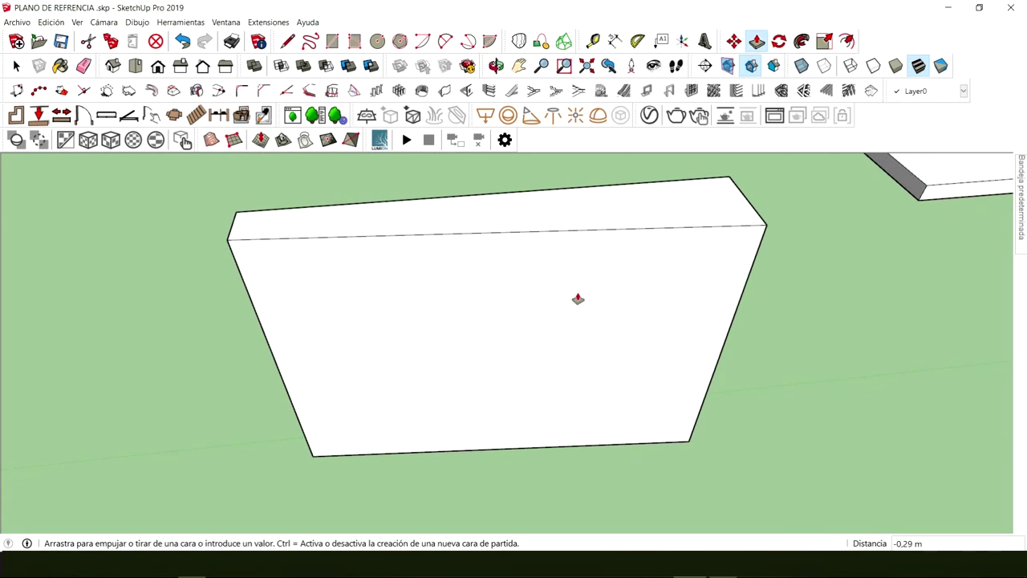
pyautogui.click(633, 291)
# Delete the recessed window face and the back face of the sample wall
pyautogui.press('space')
pyautogui.moveTo(635, 288); pyautogui.dragTo(317, 152, button='middle')
pyautogui.press('space')
pyautogui.click(459, 335)
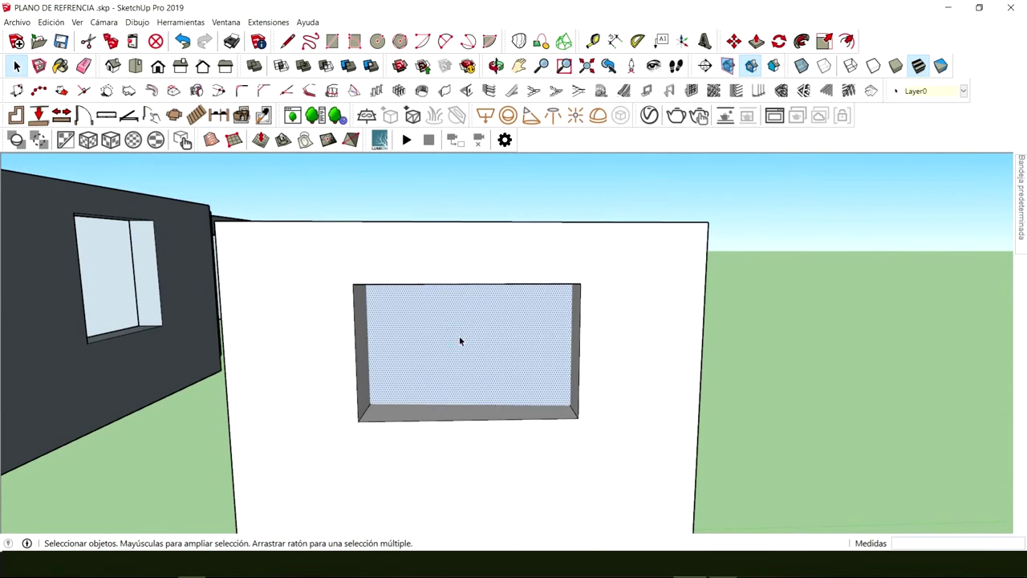
pyautogui.press('Delete')
pyautogui.moveTo(323, 326); pyautogui.dragTo(533, 244, button='middle')
pyautogui.click(545, 377)
pyautogui.press('Delete')
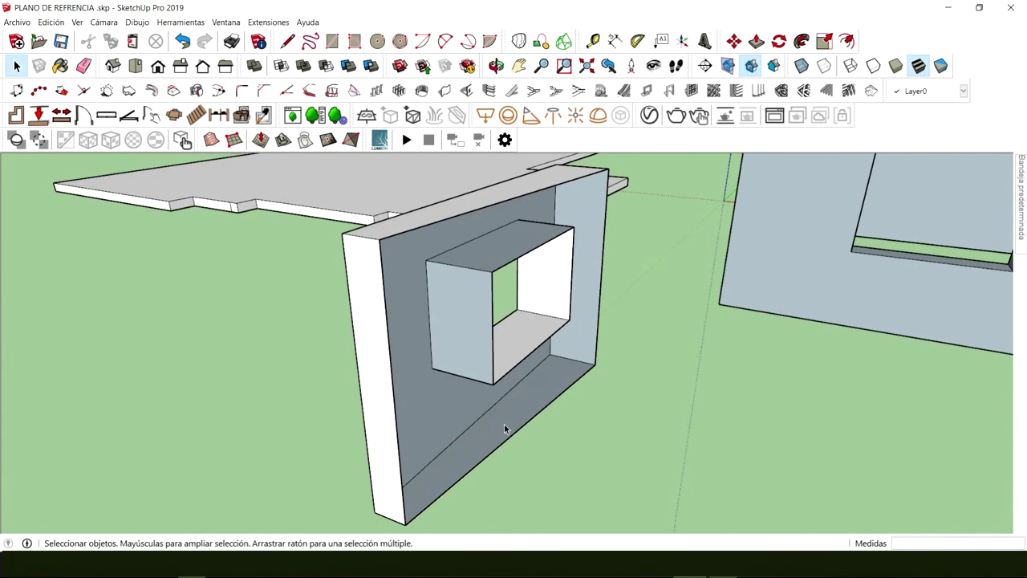
# Draw a line from the sample wall's lower corner to the window jamb and up across it, and delete the protruding jamb edge
pyautogui.press('l')
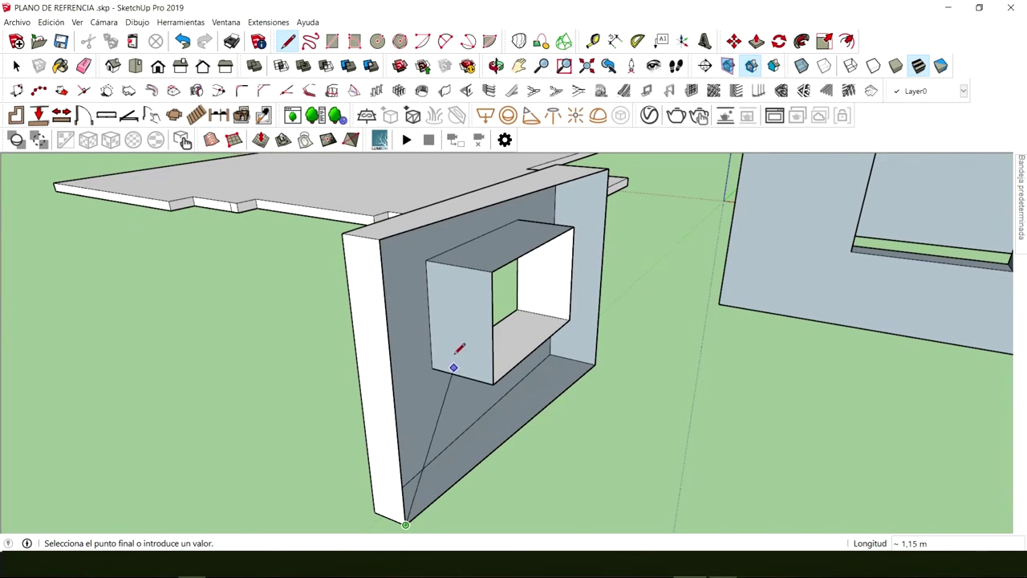
pyautogui.click(458, 265)
pyautogui.press('space')
pyautogui.click(486, 313)
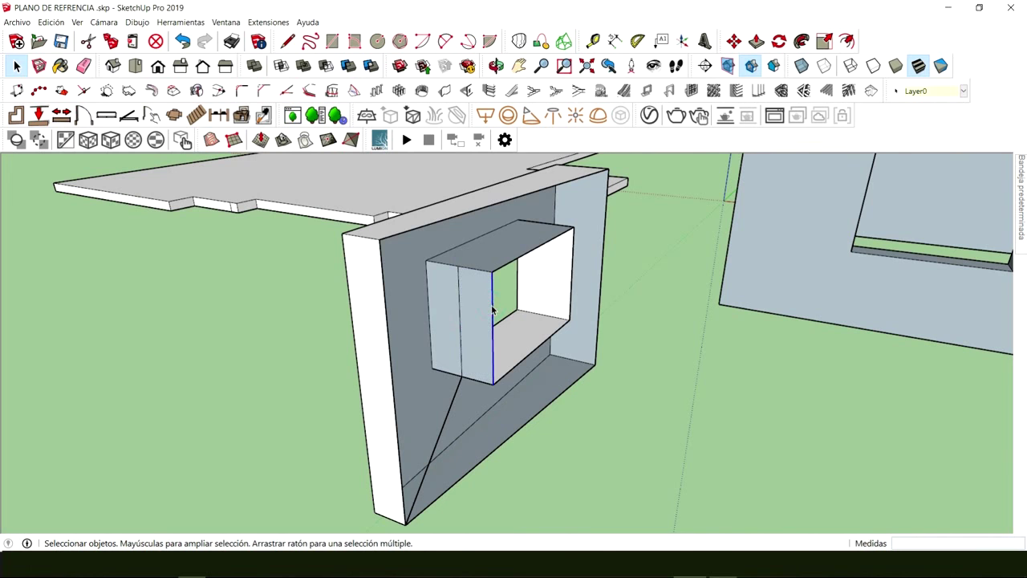
pyautogui.moveTo(492, 310); pyautogui.dragTo(451, 361, button='middle')
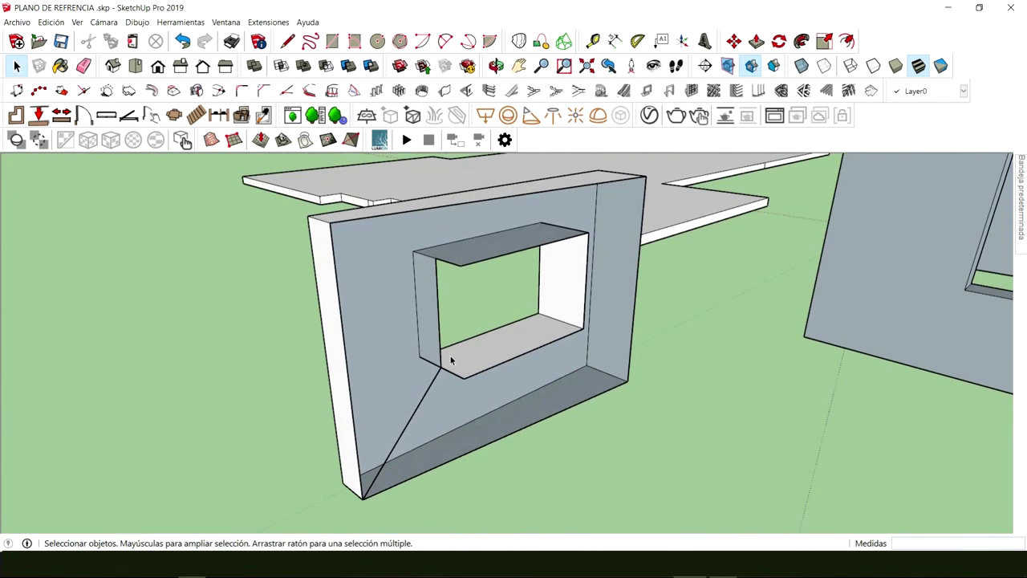
pyautogui.press('Delete')
# Delete the entire sample wall beside the house
pyautogui.moveTo(351, 331)
pyautogui.mouseDown(button='middle')
pyautogui.moveTo(733, 394)
pyautogui.moveTo(506, 328)
pyautogui.moveTo(575, 349)
pyautogui.moveTo(317, 354)
pyautogui.moveTo(482, 348)
pyautogui.mouseUp(button='middle')
pyautogui.tripleClick(479, 345)
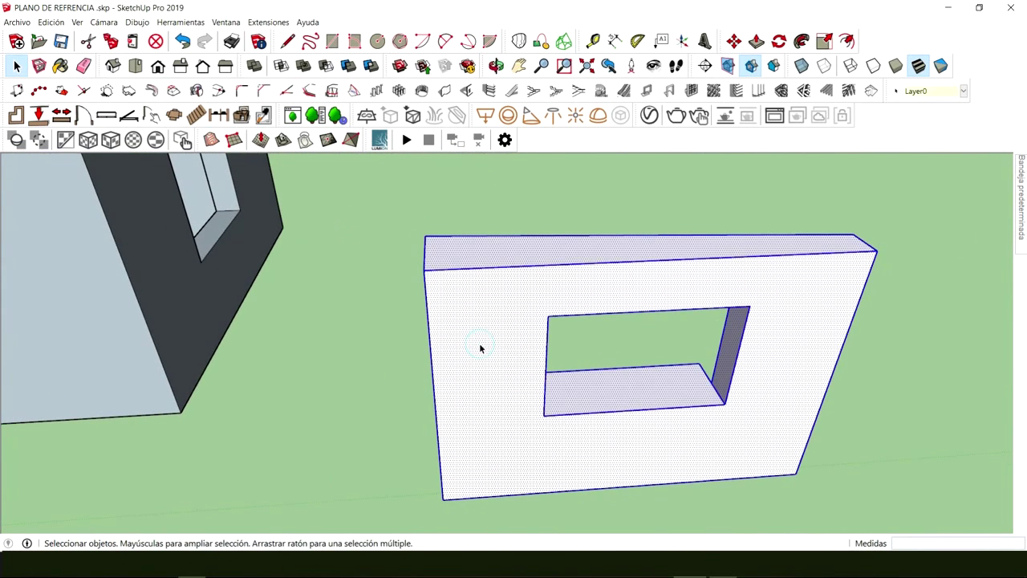
pyautogui.press('Delete')
# Delete the short guide line across the top of the laundry wall
pyautogui.scroll(-6, 479, 349)
pyautogui.moveTo(197, 362); pyautogui.dragTo(394, 340, button='middle')
pyautogui.scroll(10, 394, 340)
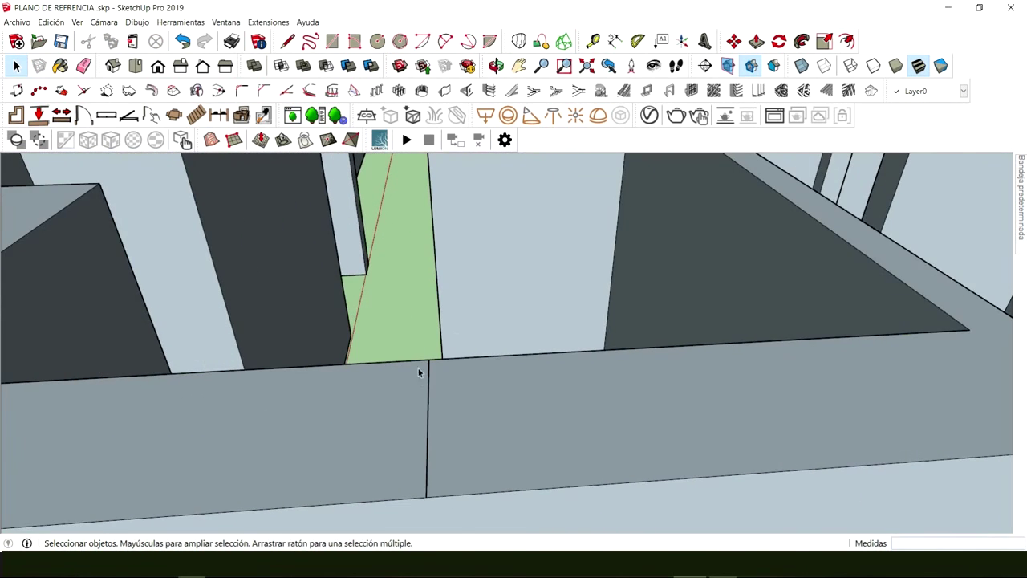
pyautogui.scroll(-6, 432, 393)
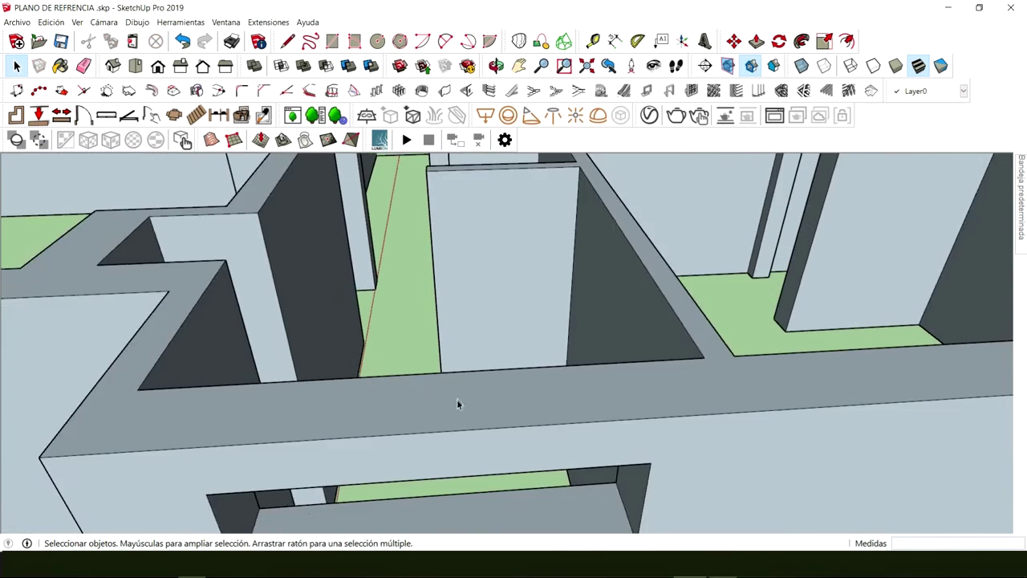
# Examine the house walls from several sides and check the remaining openings on the reference floor plan
pyautogui.moveTo(493, 456); pyautogui.dragTo(570, 352, button='middle')
pyautogui.scroll(-3, 495, 385)
pyautogui.moveTo(389, 331); pyautogui.dragTo(337, 309, button='middle')
pyautogui.moveTo(257, 309); pyautogui.dragTo(426, 353, button='middle')
pyautogui.moveTo(539, 423)
pyautogui.mouseDown(button='middle')
pyautogui.moveTo(449, 378)
pyautogui.moveTo(330, 373)
pyautogui.moveTo(345, 371)
pyautogui.mouseUp(button='middle')
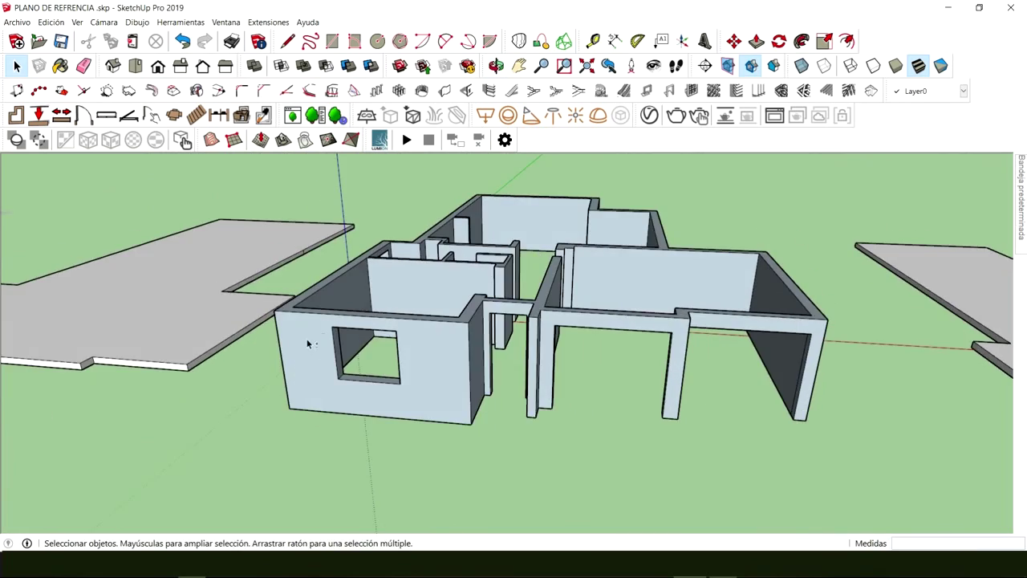
pyautogui.moveTo(450, 377); pyautogui.dragTo(600, 395, button='middle')
pyautogui.moveTo(350, 332)
pyautogui.mouseDown(button='middle')
pyautogui.moveTo(559, 353)
pyautogui.moveTo(321, 325)
pyautogui.moveTo(456, 329)
pyautogui.moveTo(542, 346)
pyautogui.moveTo(217, 349)
pyautogui.mouseUp(button='middle')
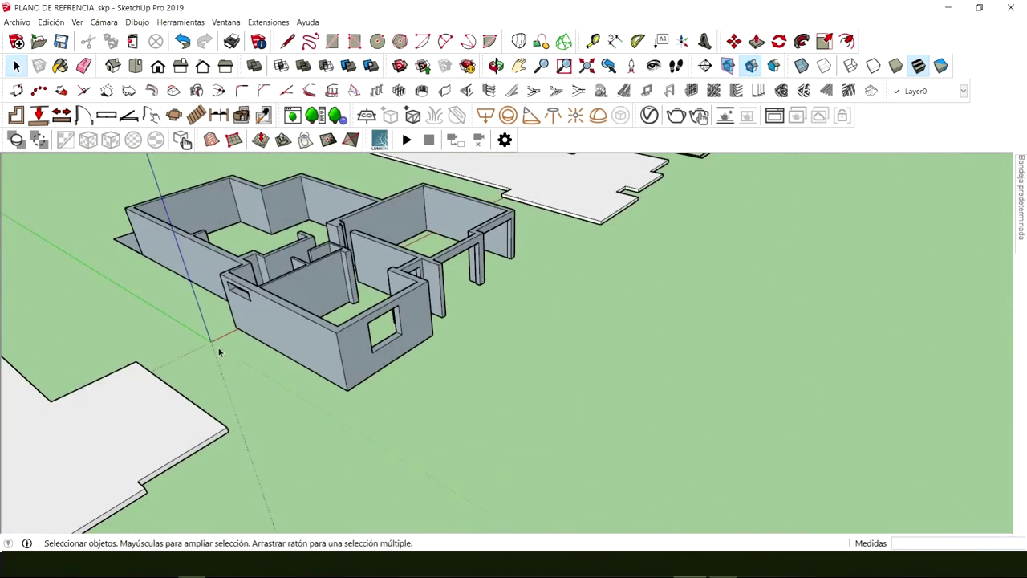
pyautogui.moveTo(418, 370); pyautogui.dragTo(417, 337, button='middle')
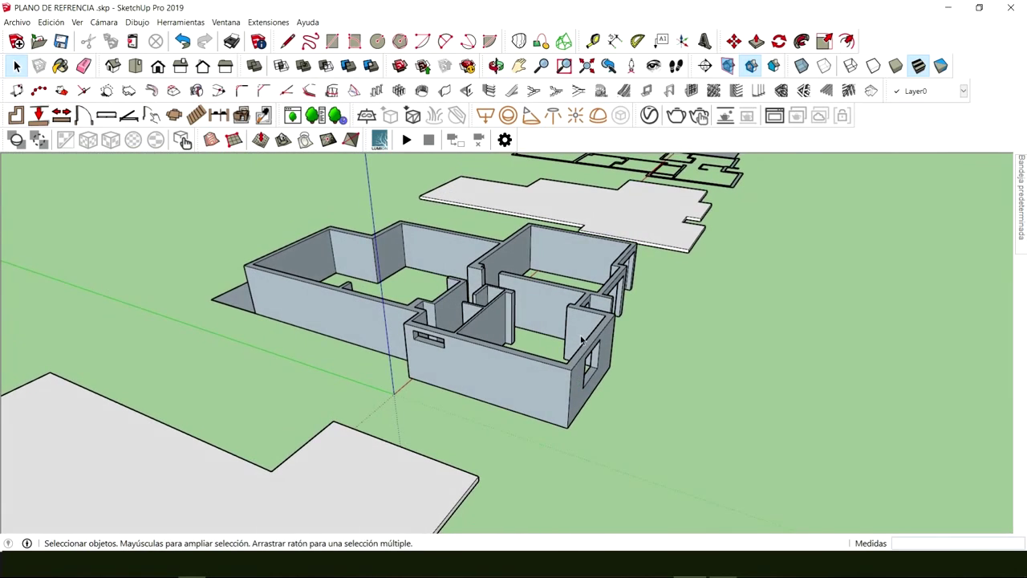
pyautogui.moveTo(581, 340)
pyautogui.mouseDown(button='middle')
pyautogui.moveTo(449, 350)
pyautogui.moveTo(213, 300)
pyautogui.moveTo(489, 383)
pyautogui.moveTo(617, 337)
pyautogui.moveTo(482, 377)
pyautogui.moveTo(424, 411)
pyautogui.moveTo(400, 311)
pyautogui.moveTo(449, 414)
pyautogui.moveTo(418, 377)
pyautogui.moveTo(353, 361)
pyautogui.moveTo(334, 372)
pyautogui.moveTo(393, 295)
pyautogui.moveTo(670, 447)
pyautogui.mouseUp(button='middle')
pyautogui.scroll(3, 393, 295)
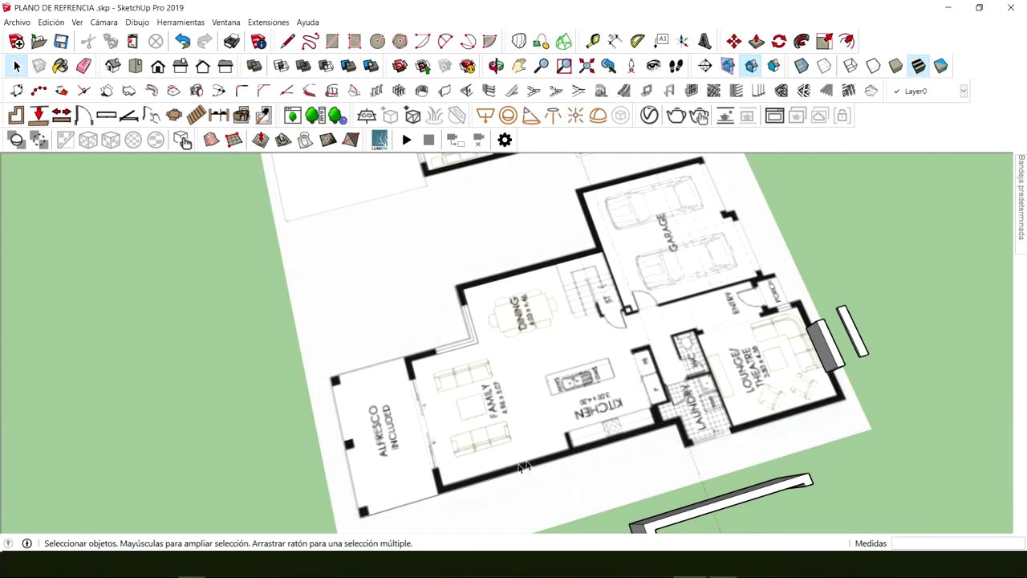
pyautogui.scroll(5, 446, 484)
pyautogui.moveTo(666, 443)
pyautogui.mouseDown(button='middle')
pyautogui.moveTo(470, 408)
pyautogui.moveTo(530, 342)
pyautogui.moveTo(437, 407)
pyautogui.mouseUp(button='middle')
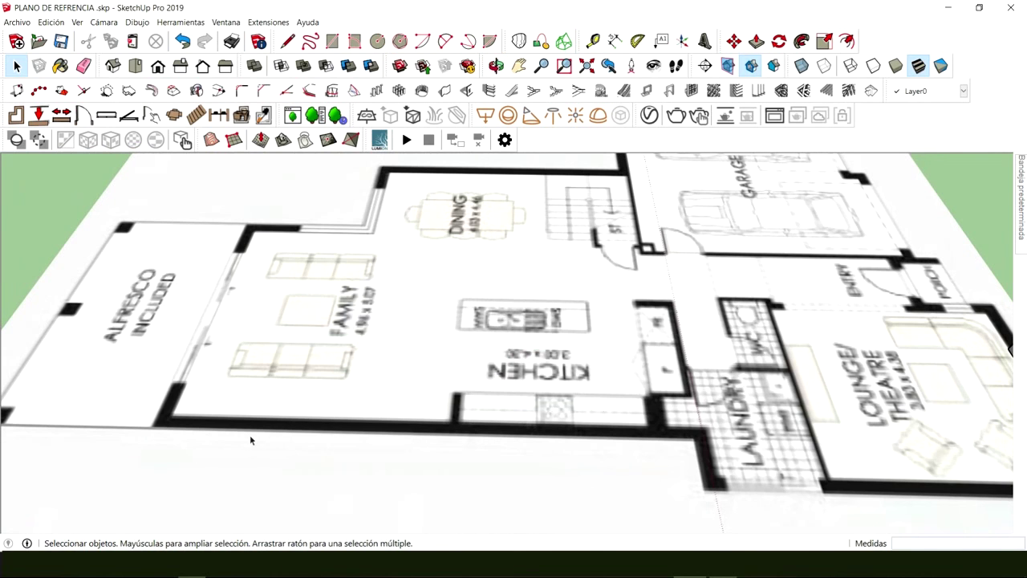
pyautogui.scroll(-6, 326, 431)
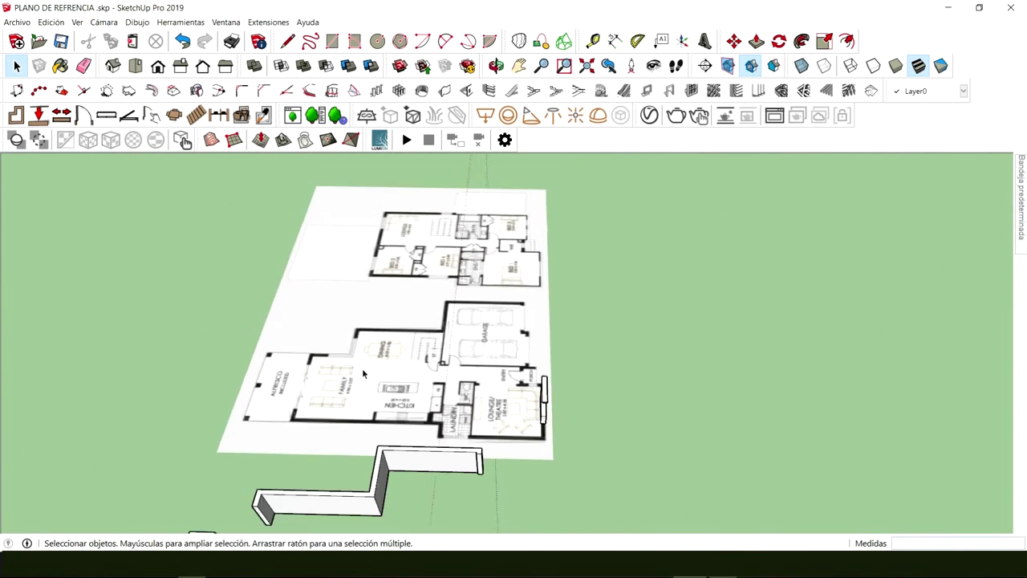
# Open the house walls for editing and draw the window's top edge on the family room's exterior wall
pyautogui.moveTo(362, 368)
pyautogui.mouseDown(button='middle')
pyautogui.moveTo(433, 341)
pyautogui.moveTo(428, 403)
pyautogui.moveTo(442, 353)
pyautogui.moveTo(471, 383)
pyautogui.moveTo(489, 266)
pyautogui.moveTo(454, 434)
pyautogui.mouseUp(button='middle')
pyautogui.scroll(8, 443, 351)
pyautogui.click(453, 435)
pyautogui.doubleClick(448, 406)
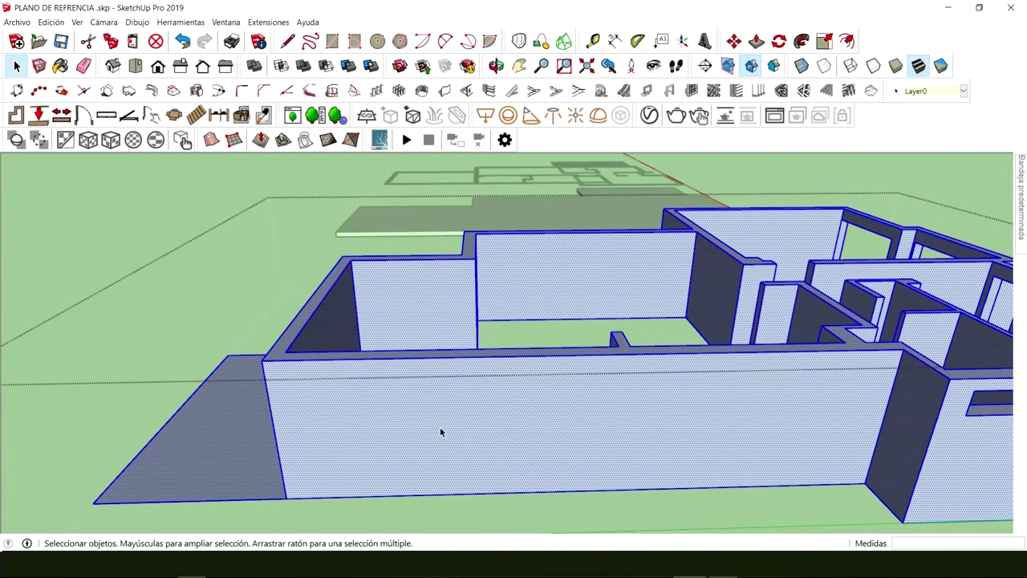
pyautogui.click(480, 410)
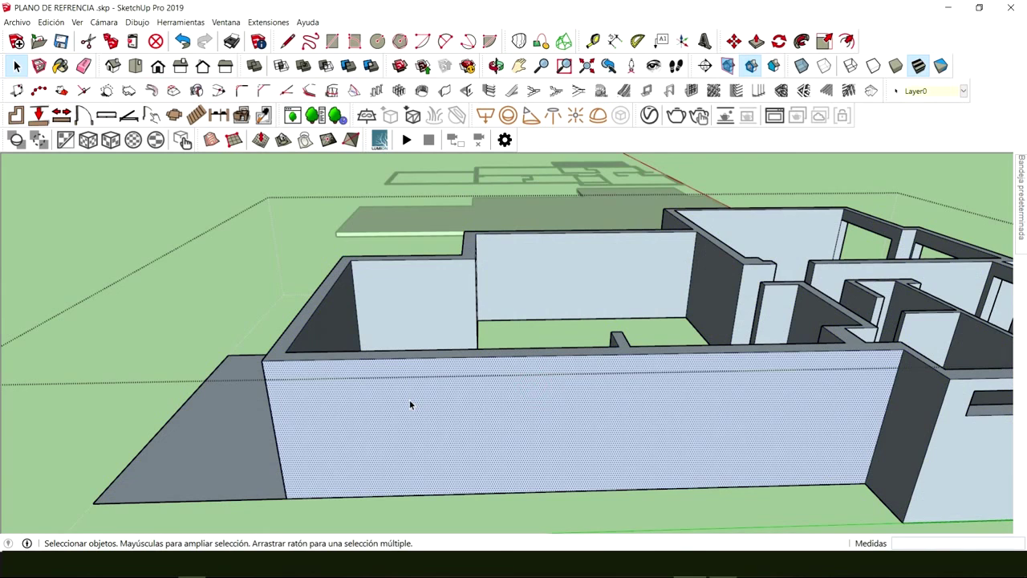
pyautogui.press('l')
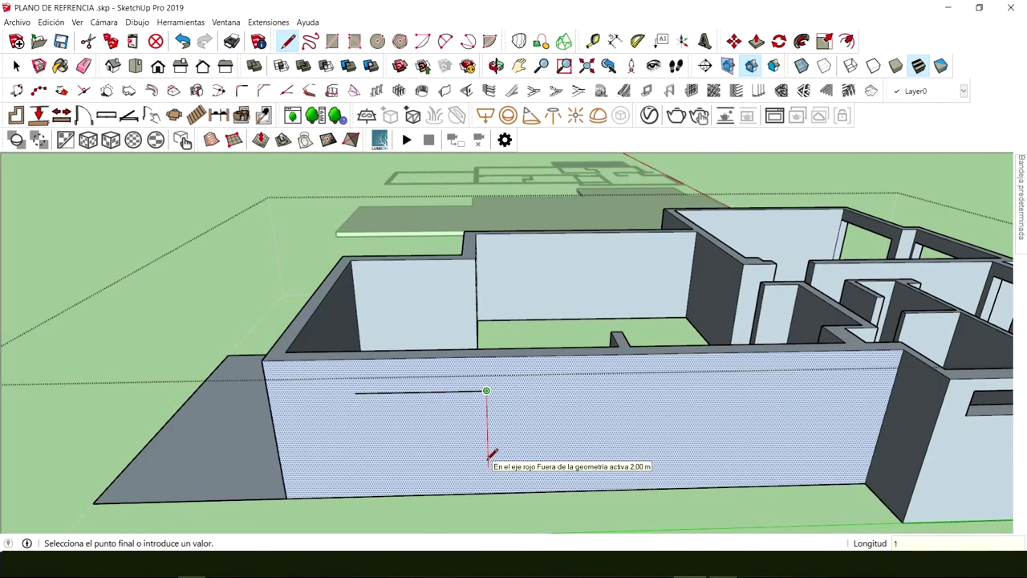
# Try to draw the window's remaining three sides below its top edge on the family room's exterior wall
pyautogui.write('5')
pyautogui.press('Return')
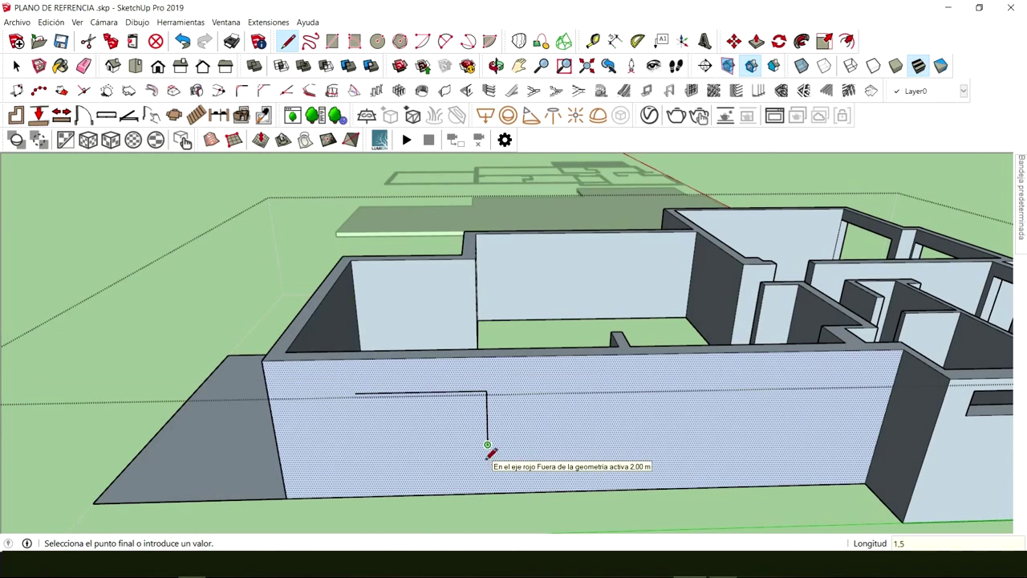
pyautogui.hotkey('ctrl', 'z')
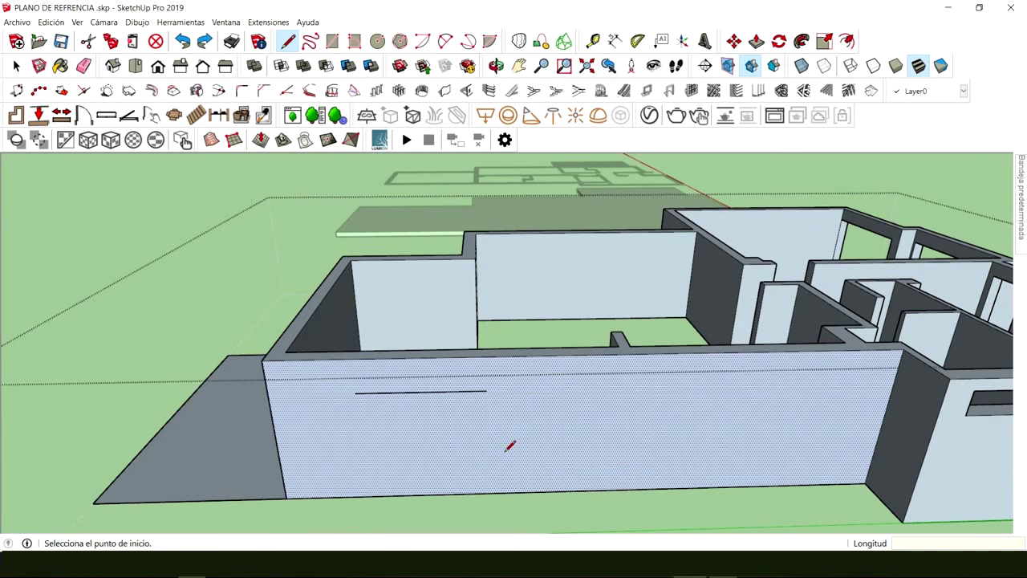
pyautogui.click(487, 390)
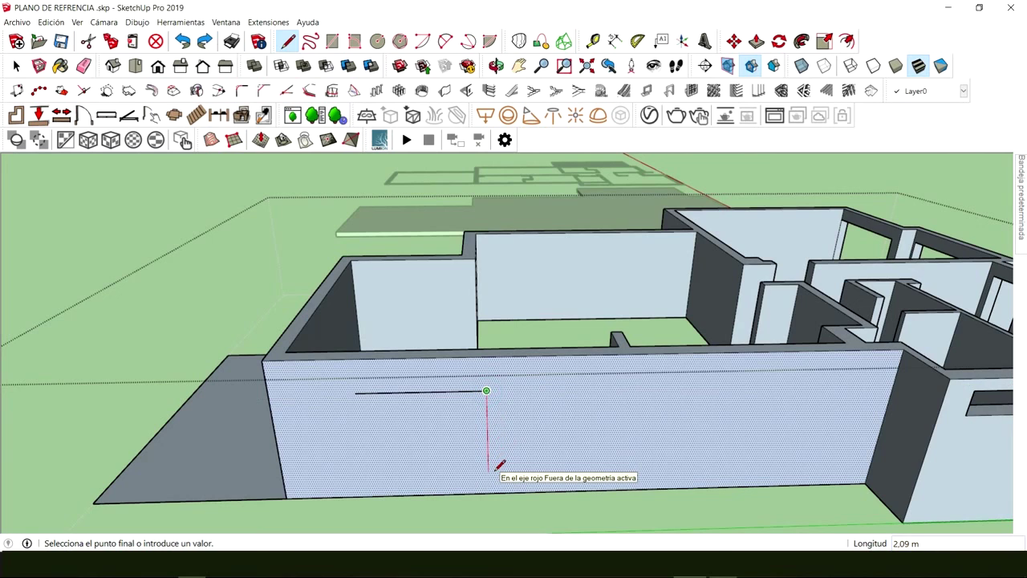
pyautogui.press('Return')
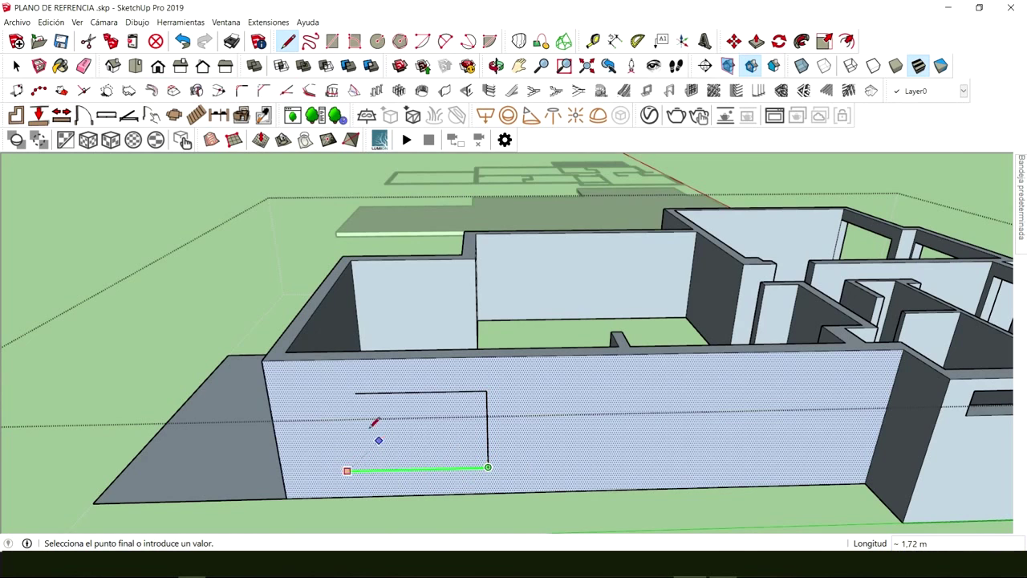
pyautogui.click(358, 393)
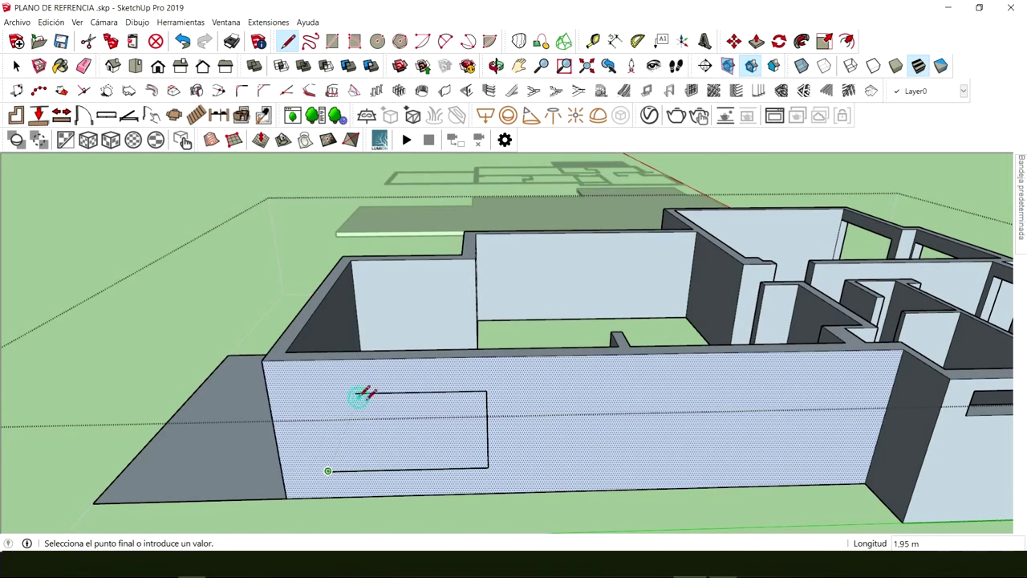
pyautogui.click(358, 392)
pyautogui.press('space')
# Delete the misaligned window sides projecting off the wall plane, keeping the top edge on the wall
pyautogui.moveTo(297, 423); pyautogui.dragTo(436, 416, button='middle')
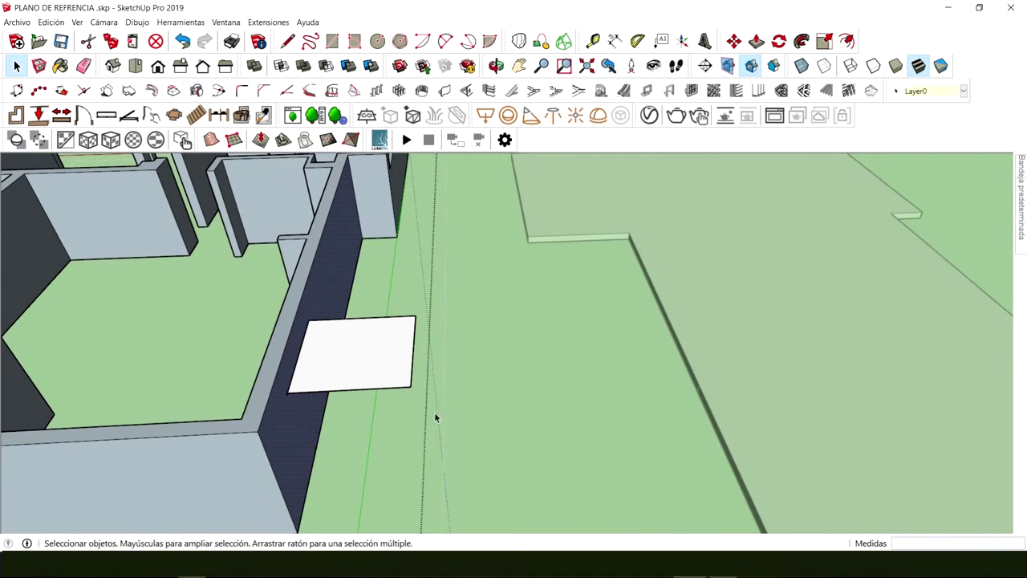
pyautogui.click(397, 325)
pyautogui.moveTo(478, 337)
pyautogui.mouseDown(button='middle')
pyautogui.moveTo(197, 344)
pyautogui.moveTo(367, 422)
pyautogui.moveTo(317, 423)
pyautogui.mouseUp(button='middle')
pyautogui.press('Delete')
pyautogui.scroll(-5, 342, 263)
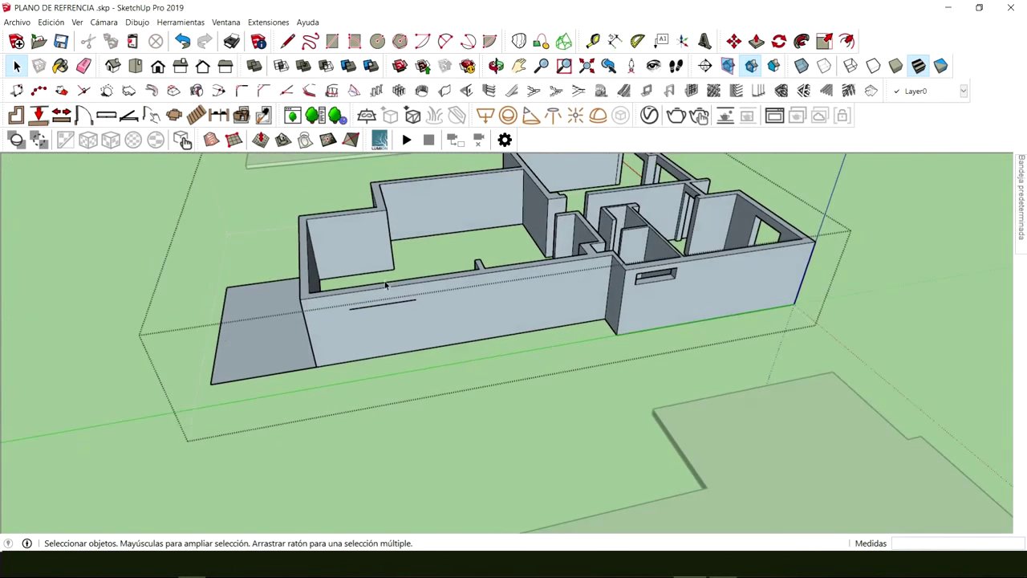
# Draw the window's vertical side on the wall face, a 2 m bottom edge, and a closing side up to the top edge
pyautogui.scroll(8, 460, 391)
pyautogui.press('l')
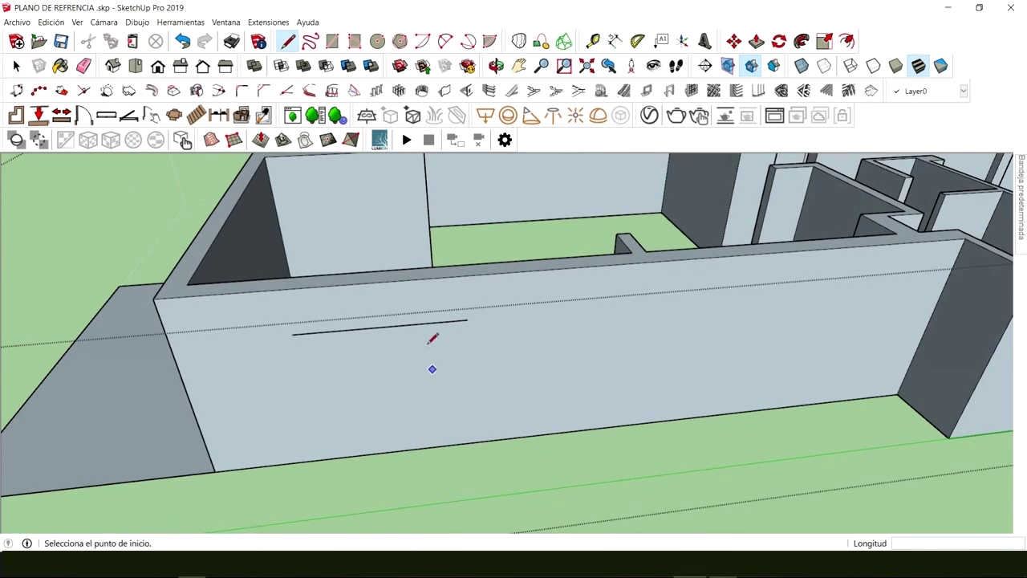
pyautogui.click(468, 320)
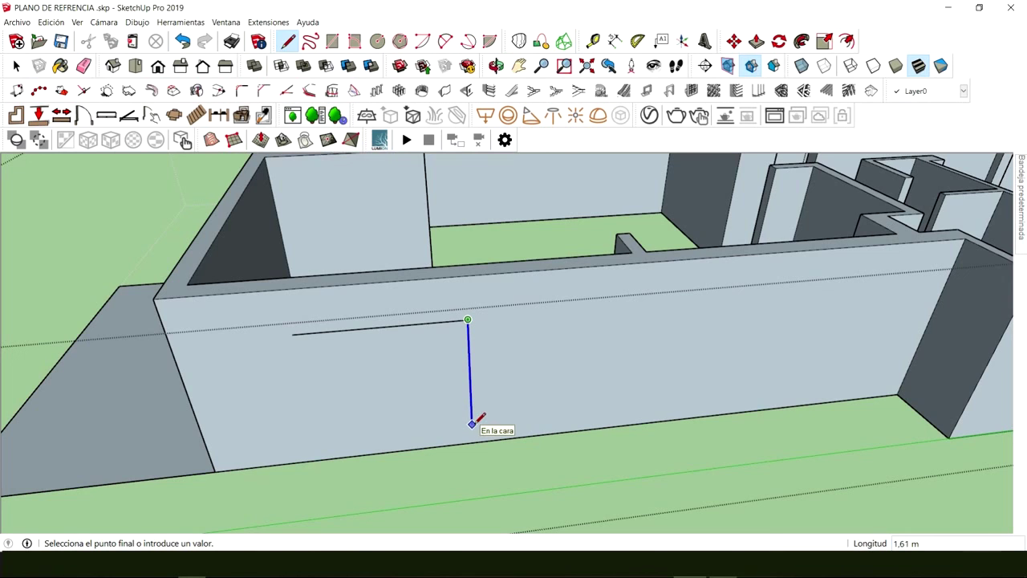
pyautogui.press('Return')
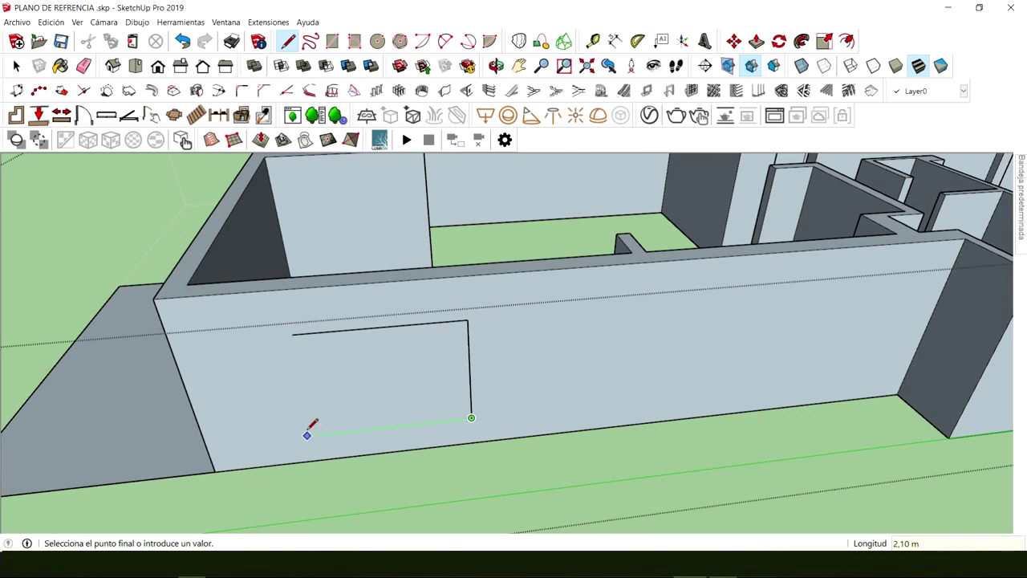
pyautogui.write('2')
pyautogui.press('Return')
pyautogui.click(291, 333)
pyautogui.press('space')
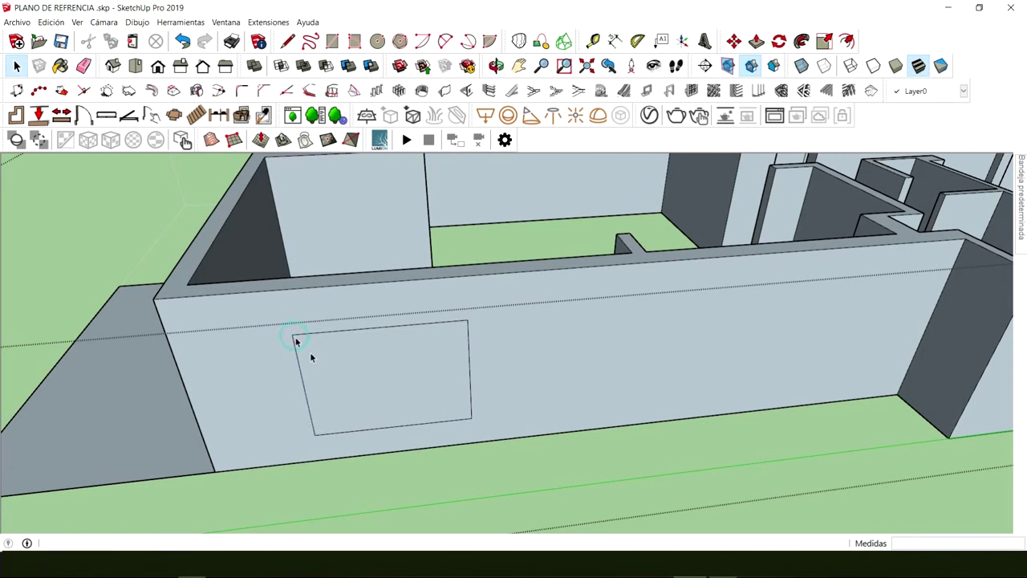
# Push the outlined window face about 0.29 m through the family room's exterior wall to cut the opening
pyautogui.moveTo(298, 339); pyautogui.dragTo(415, 385, button='middle')
pyautogui.press('space')
pyautogui.press('p')
pyautogui.click(411, 368)
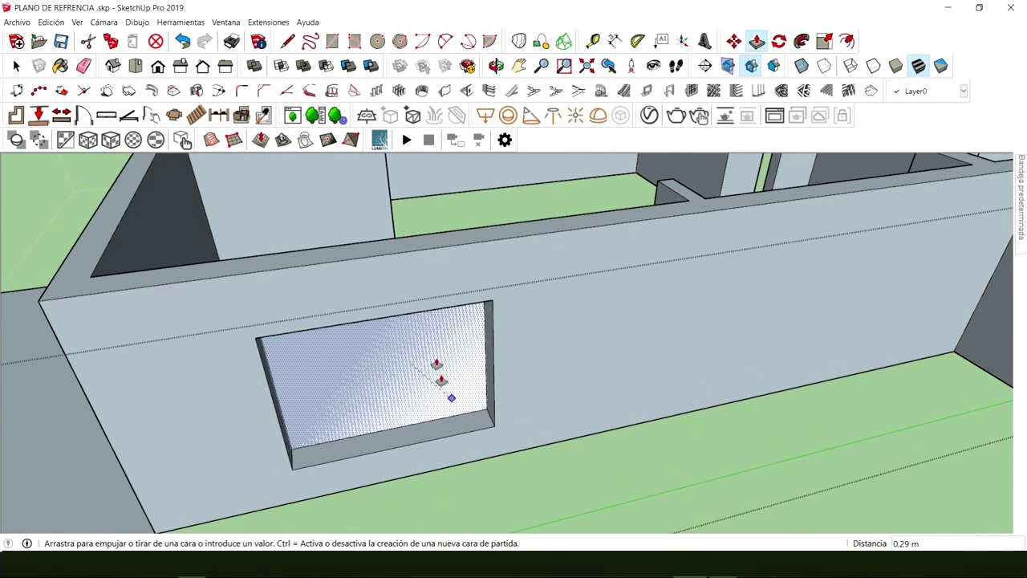
pyautogui.click(433, 343)
pyautogui.press('space')
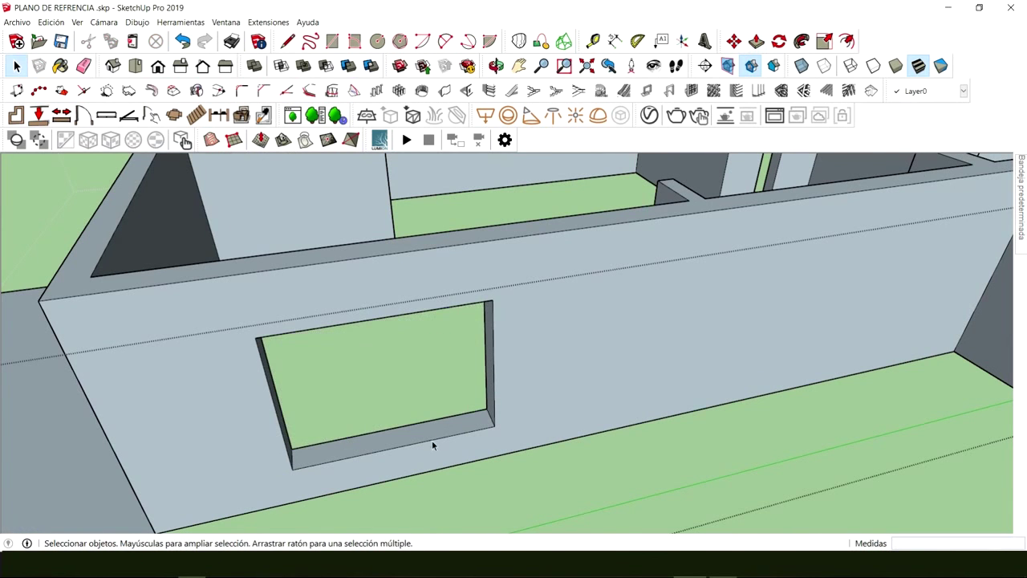
# Check the reference floor plan for the opening between the family room and the alfresco
pyautogui.moveTo(432, 440); pyautogui.dragTo(264, 289, button='middle')
pyautogui.scroll(-8, 264, 289)
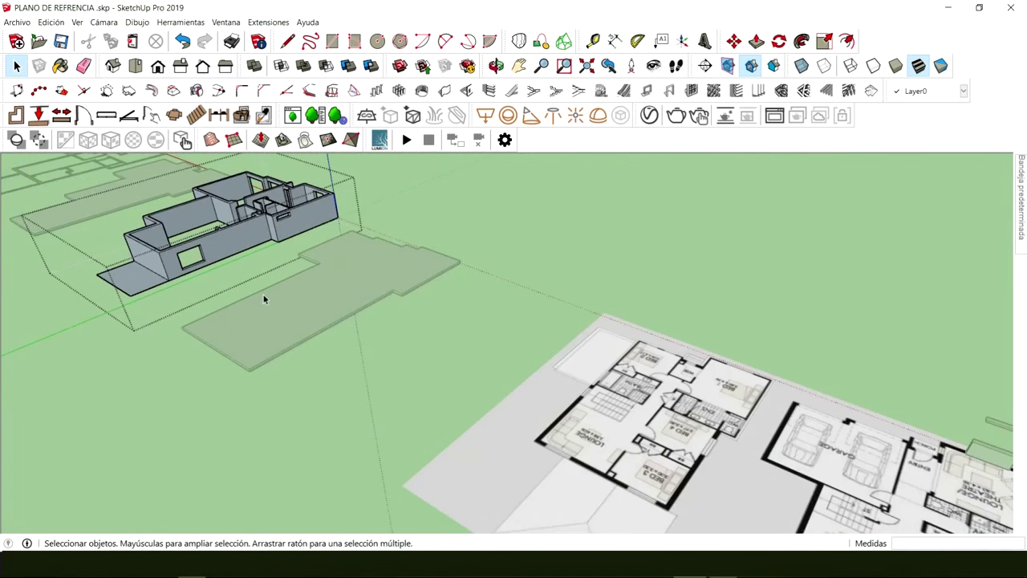
pyautogui.scroll(3, 306, 337)
pyautogui.scroll(6, 306, 337)
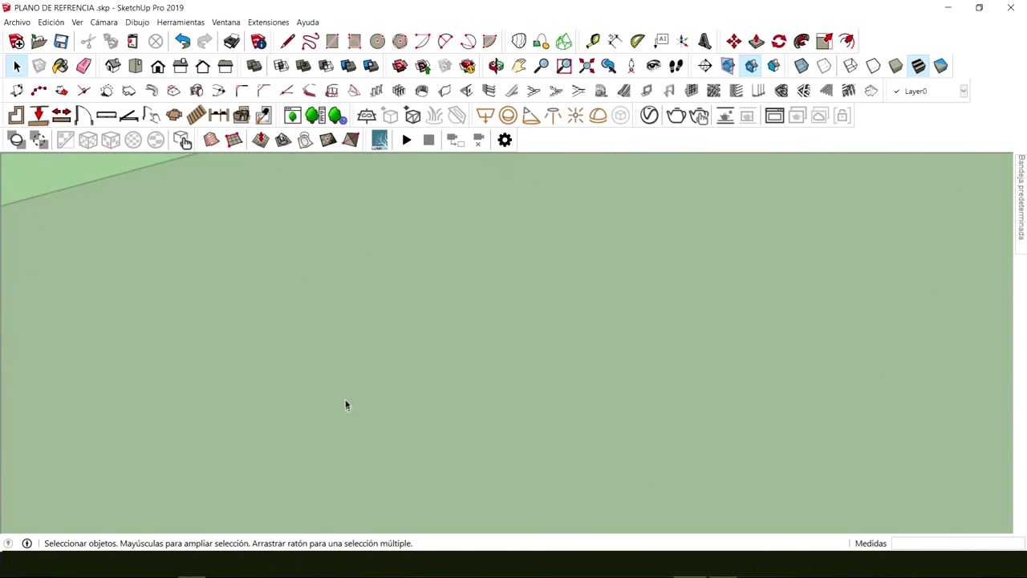
pyautogui.moveTo(346, 403); pyautogui.dragTo(580, 108, button='middle')
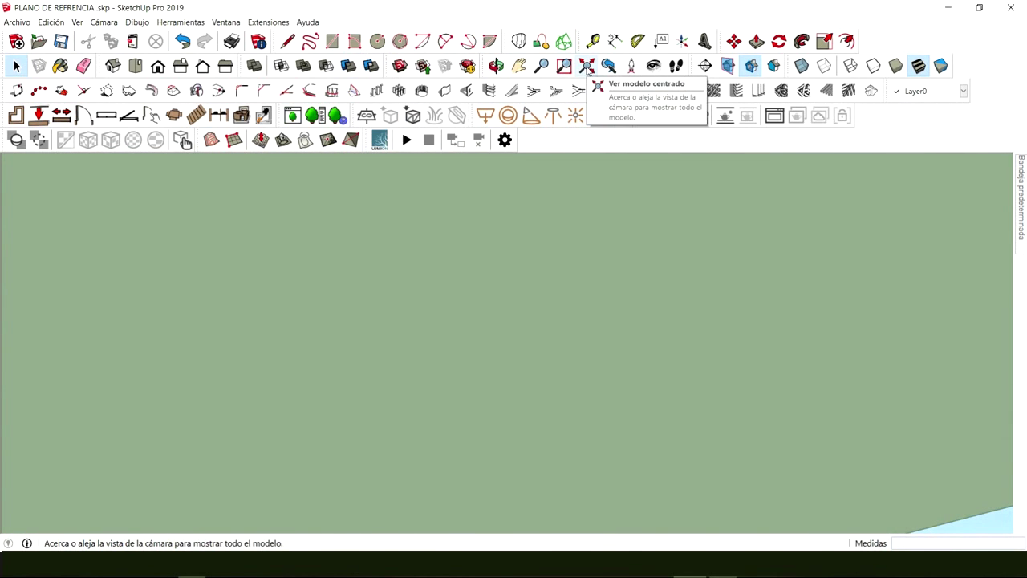
pyautogui.click(587, 68)
pyautogui.moveTo(409, 412); pyautogui.dragTo(399, 326, button='middle')
pyautogui.scroll(5, 463, 387)
pyautogui.scroll(-6, 380, 334)
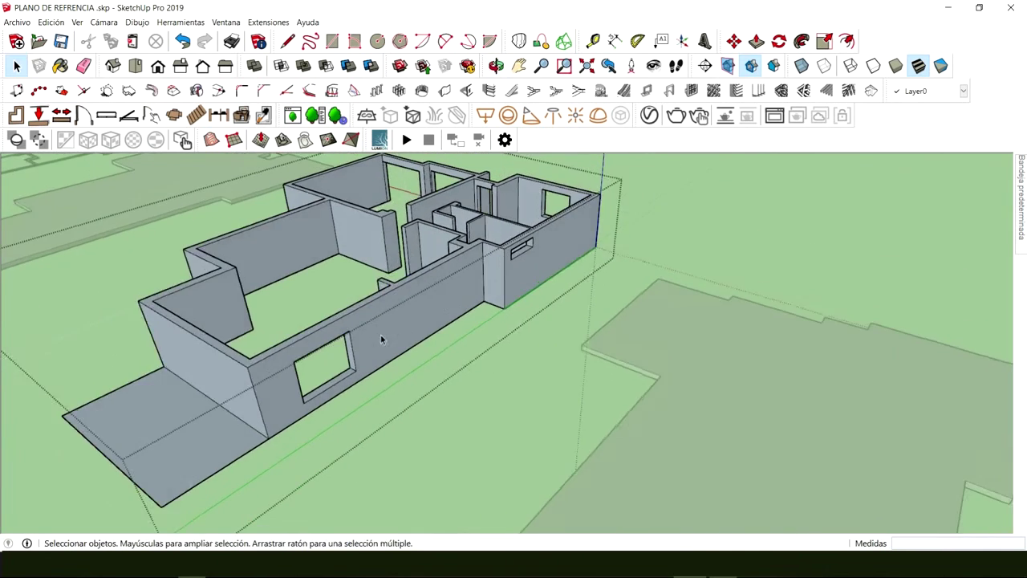
pyautogui.moveTo(454, 366); pyautogui.dragTo(374, 284, button='middle')
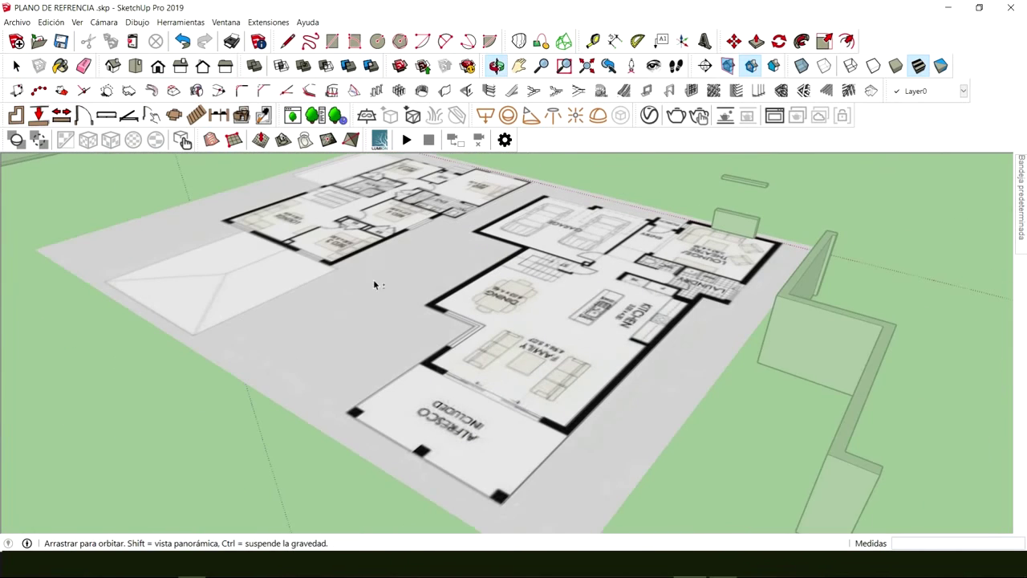
pyautogui.scroll(2, 423, 415)
pyautogui.scroll(-2, 462, 434)
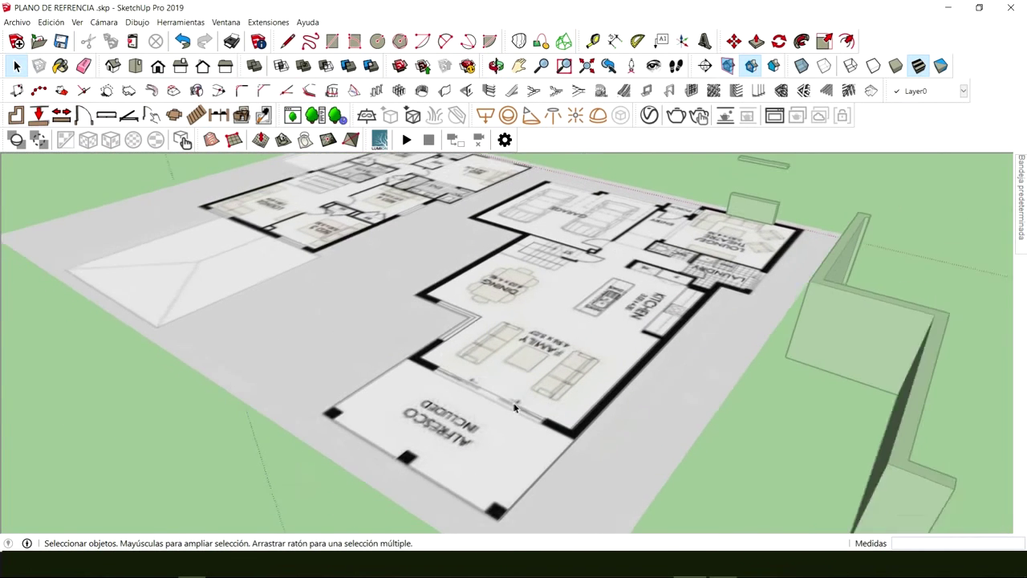
pyautogui.scroll(-4, 484, 405)
# Draw a line across the top of the alfresco wall at its midpoint and select it
pyautogui.moveTo(484, 405); pyautogui.dragTo(514, 353, button='middle')
pyautogui.scroll(2, 494, 350)
pyautogui.scroll(5, 542, 363)
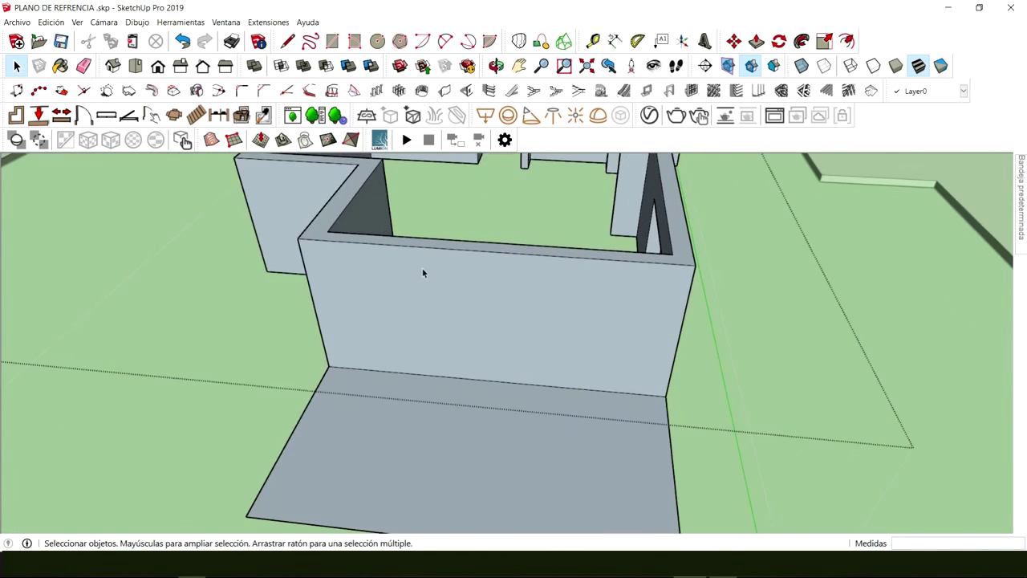
pyautogui.moveTo(422, 273); pyautogui.dragTo(542, 447, button='middle')
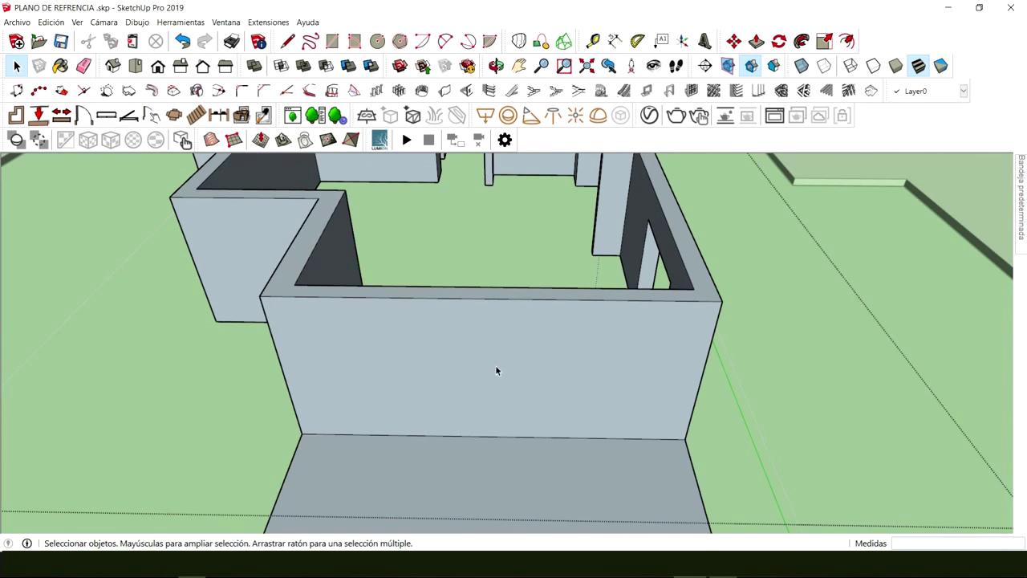
pyautogui.scroll(2, 499, 368)
pyautogui.moveTo(476, 319); pyautogui.dragTo(488, 350, button='middle')
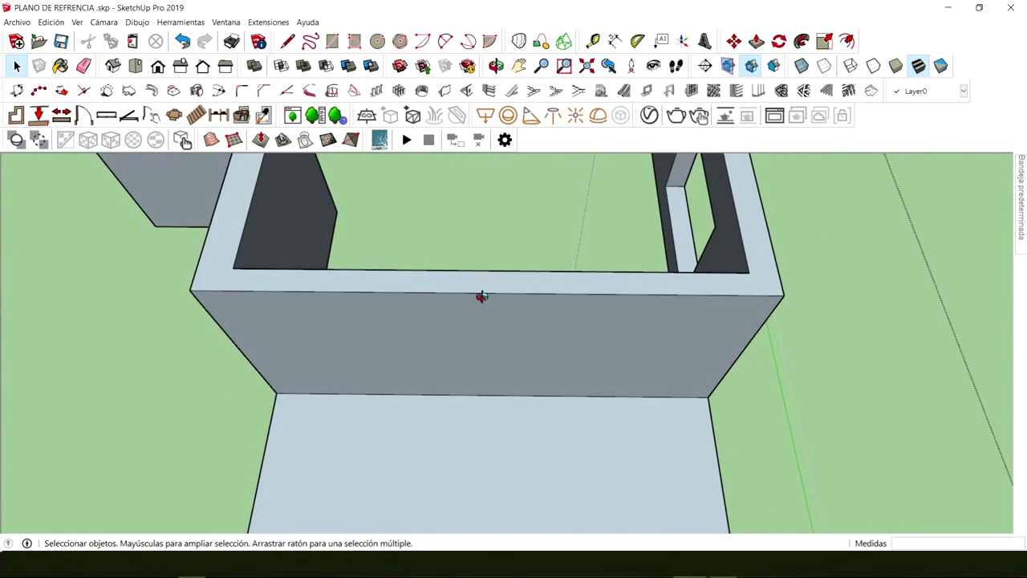
pyautogui.moveTo(482, 297); pyautogui.dragTo(499, 474, button='middle')
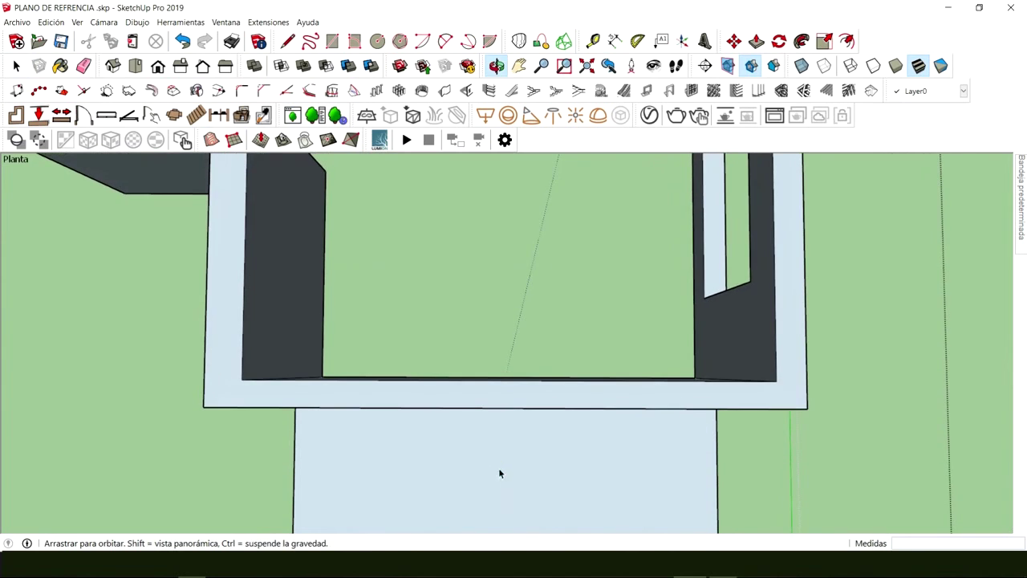
pyautogui.press('l')
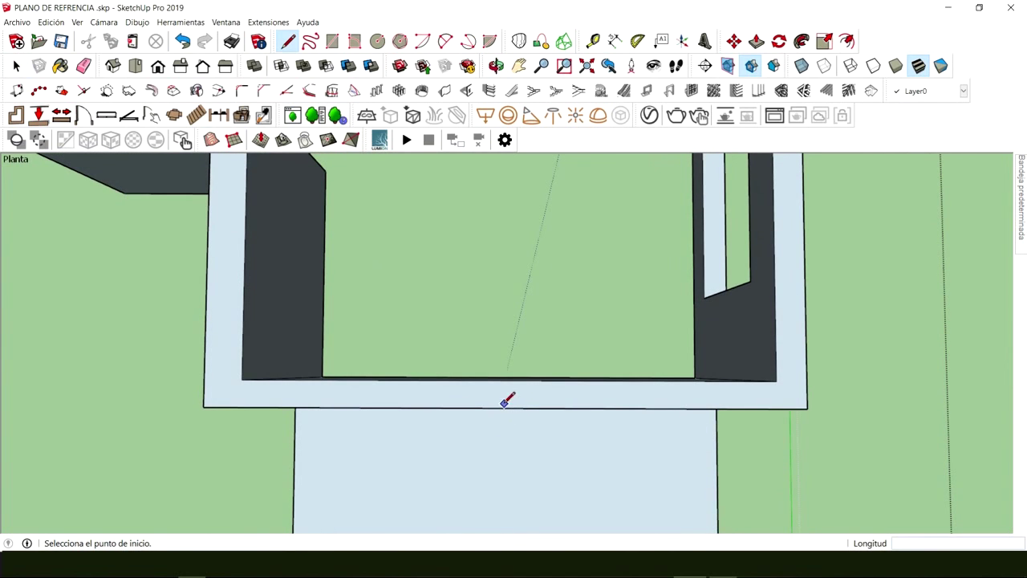
pyautogui.click(509, 379)
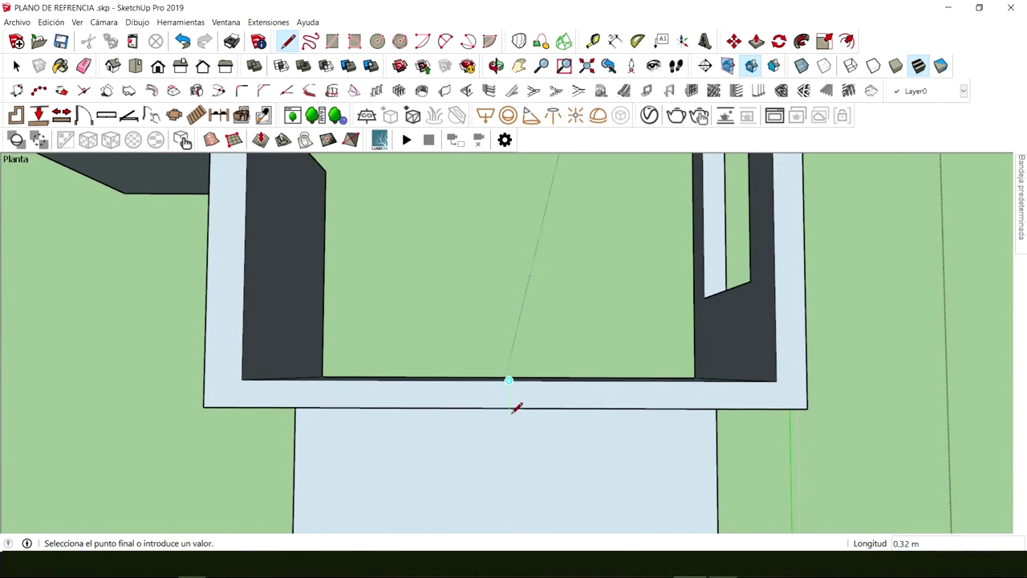
pyautogui.press('space')
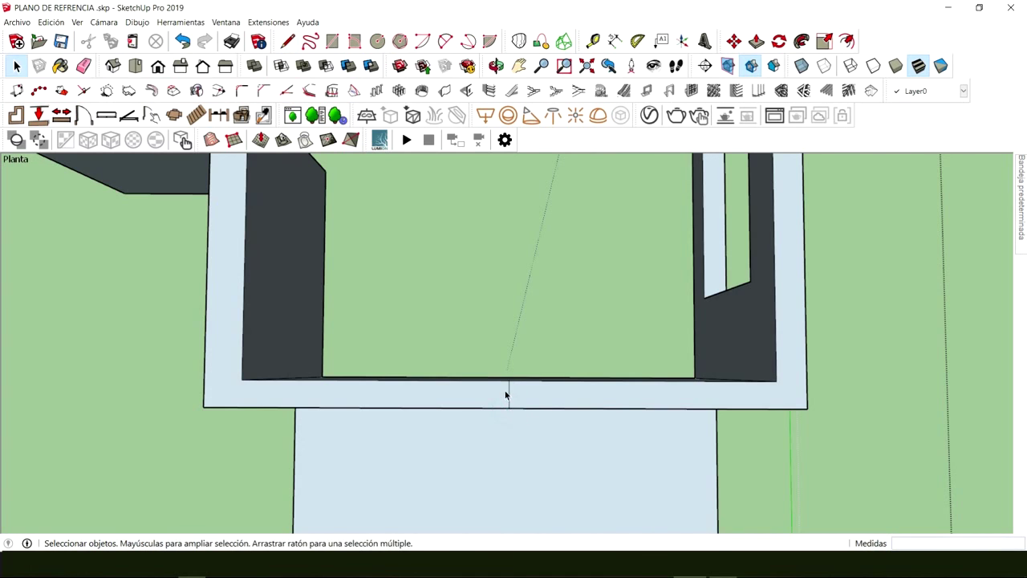
pyautogui.scroll(2, 509, 393)
pyautogui.click(511, 394)
pyautogui.press('m')
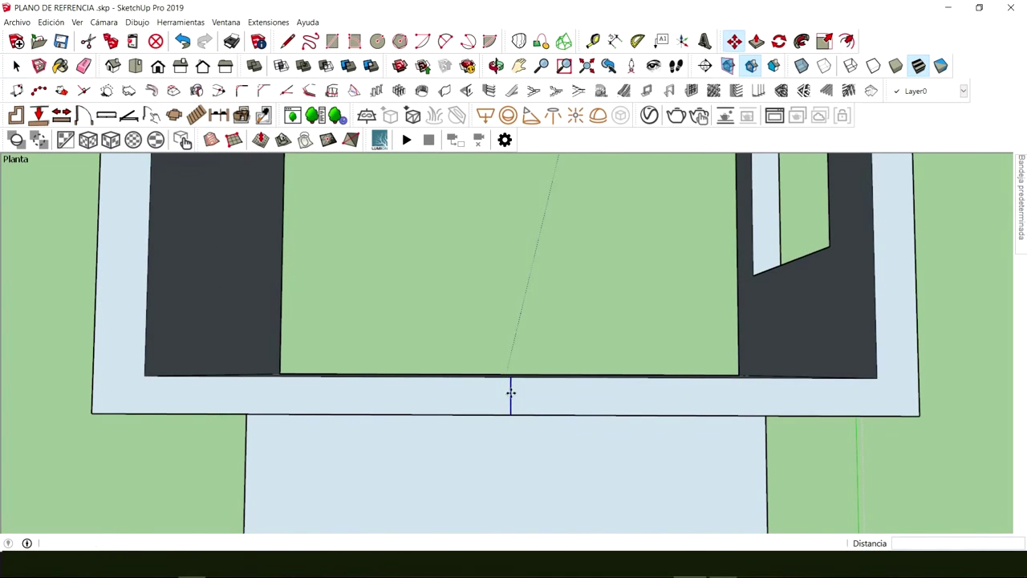
pyautogui.click(511, 414)
pyautogui.press('ctrl')
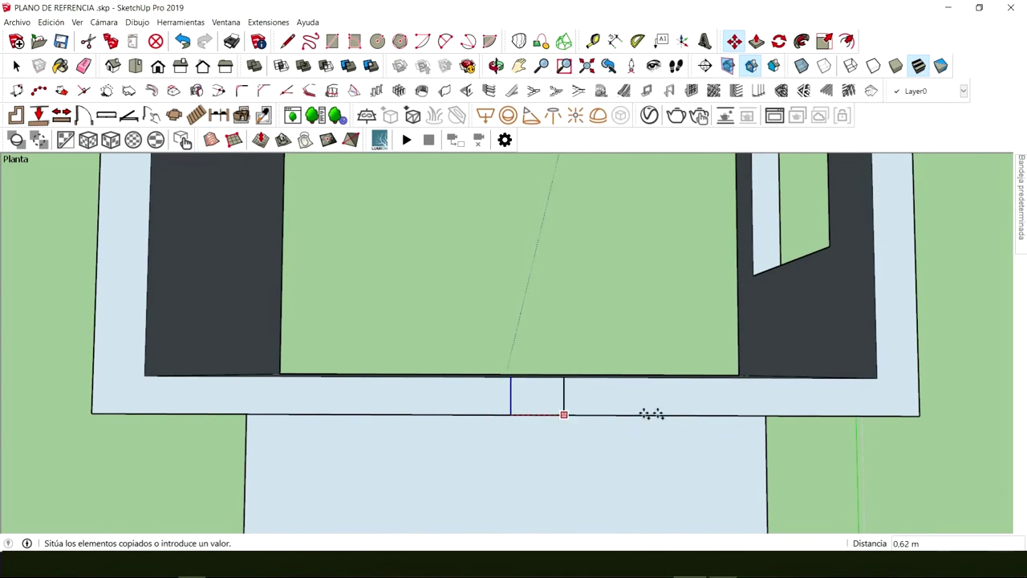
pyautogui.press('space')
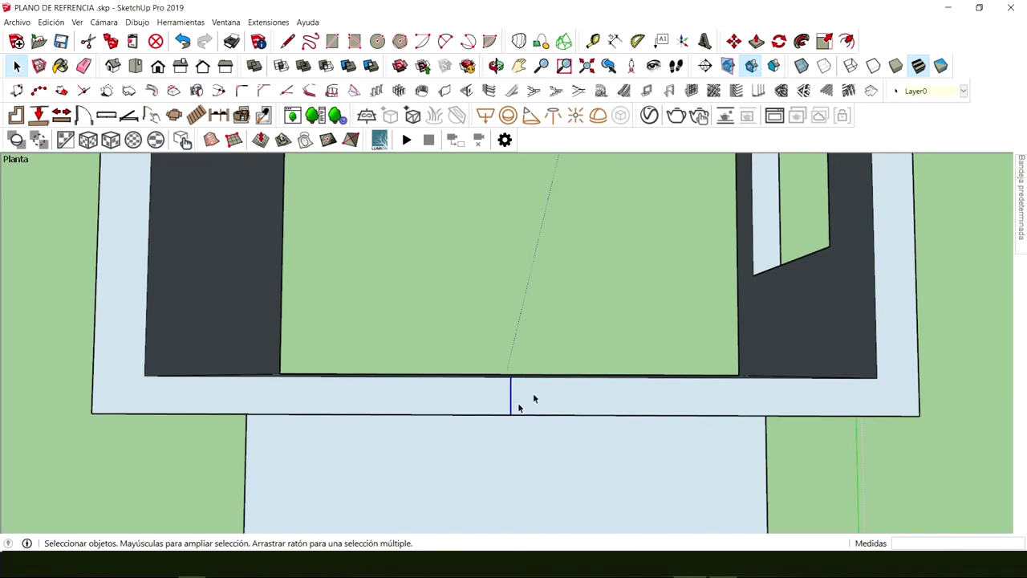
# Copy the midpoint line 1.50 m along the top of the alfresco wall to mark one side of the opening
pyautogui.click(735, 41)
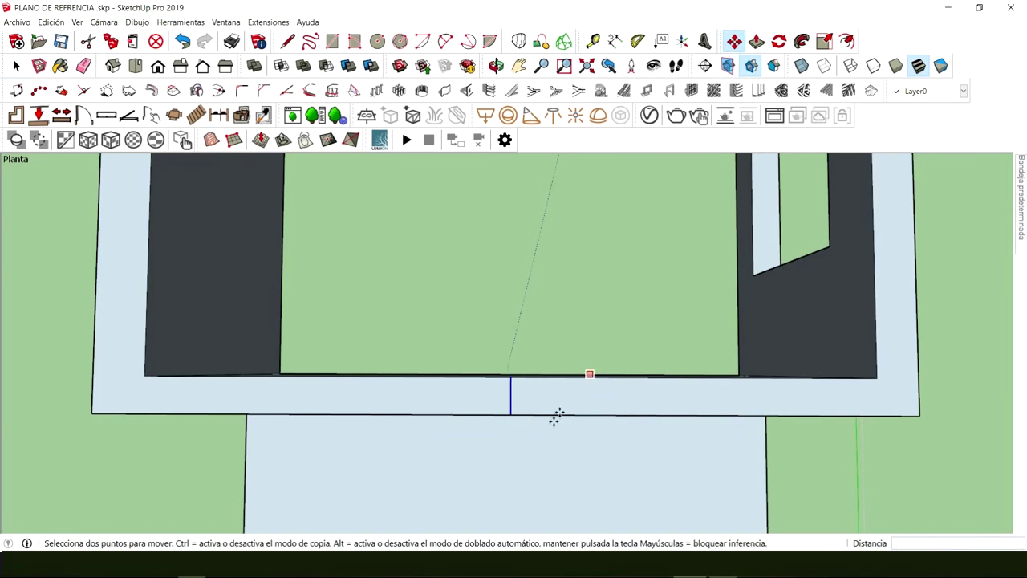
pyautogui.click(511, 414)
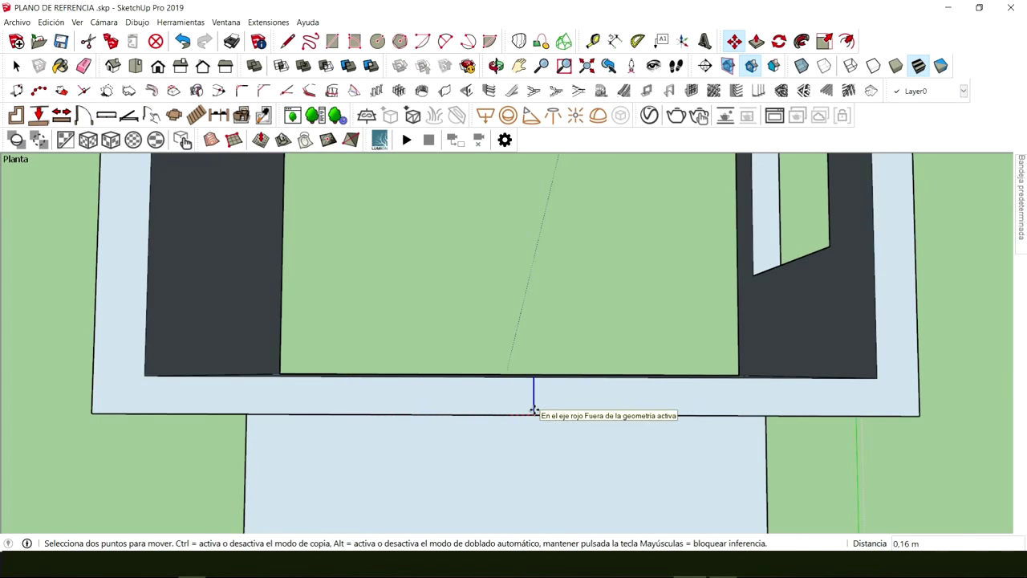
pyautogui.press('ctrl')
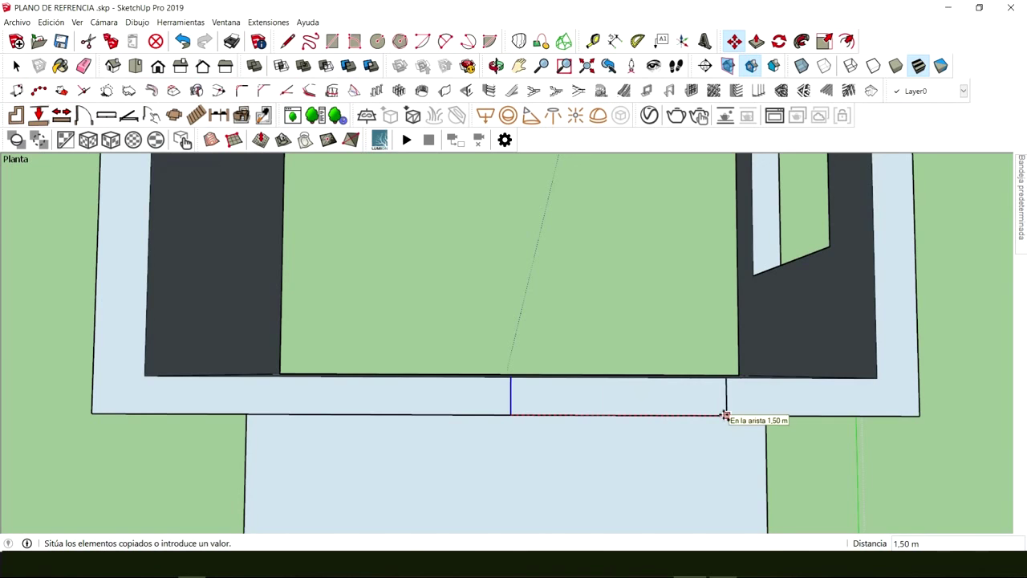
pyautogui.click(727, 416)
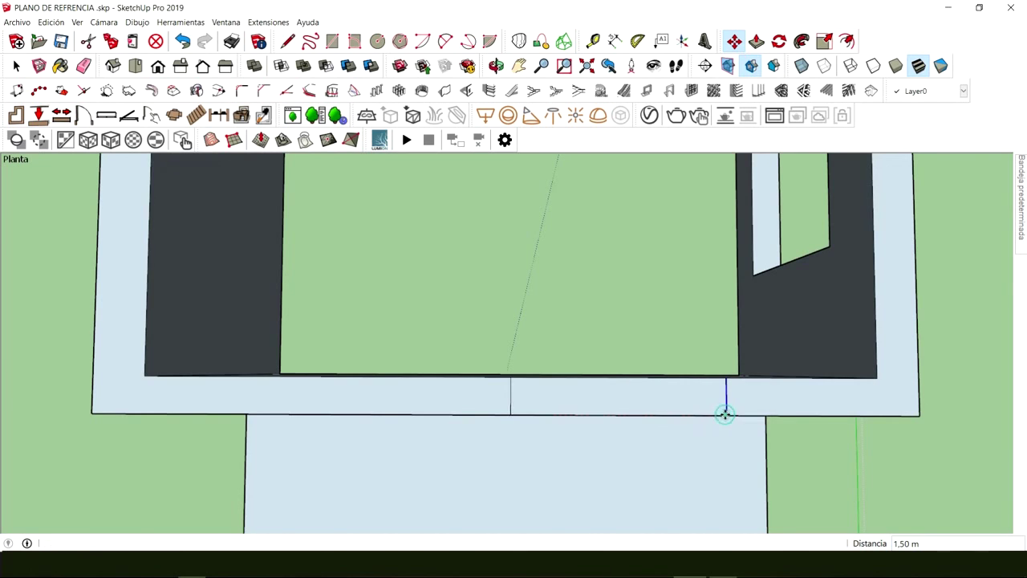
pyautogui.press('space')
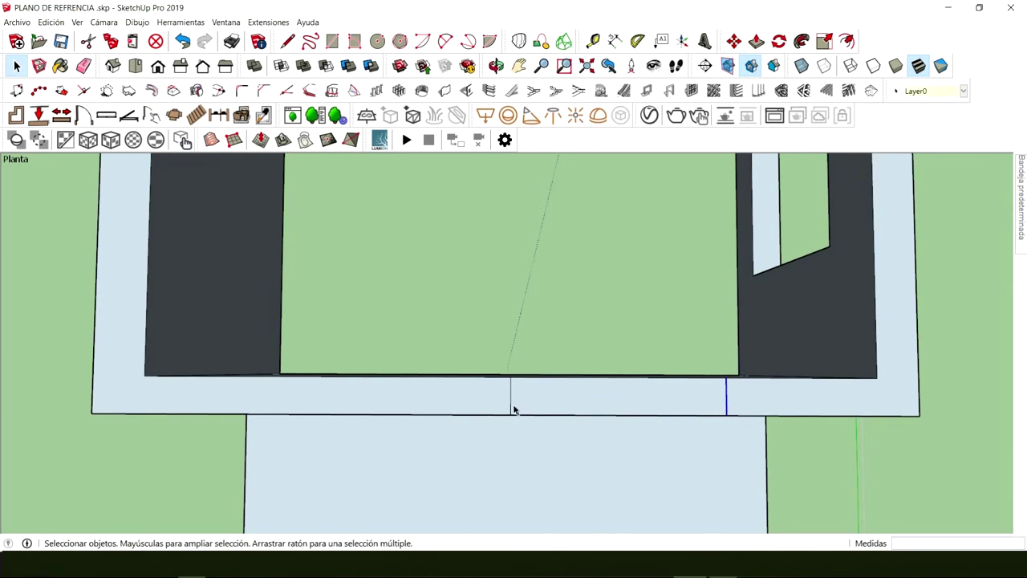
# Copy the midpoint line 1.5 m toward the wall's other end and delete the original midpoint line
pyautogui.press('m')
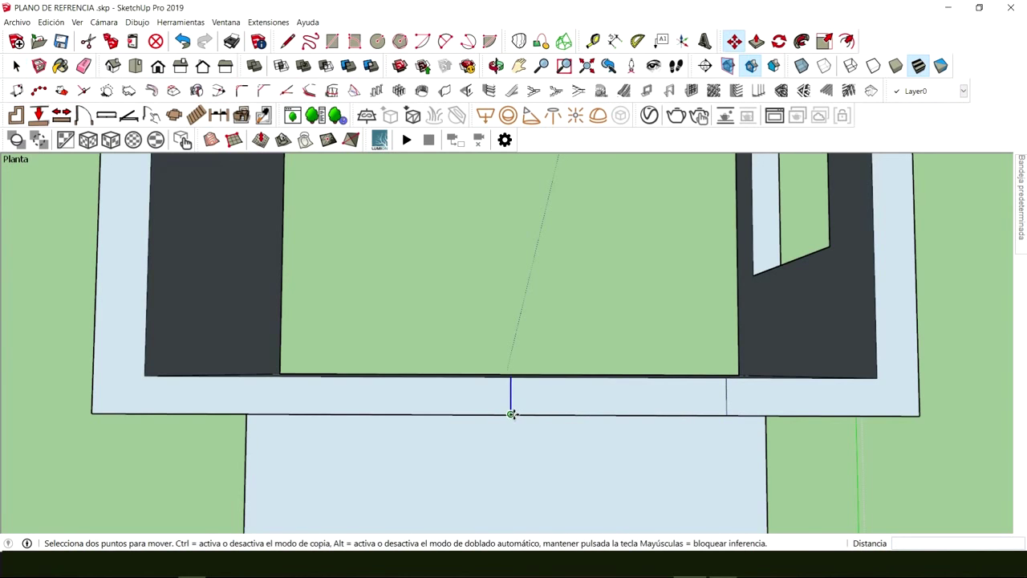
pyautogui.press('ctrl')
pyautogui.click(510, 415)
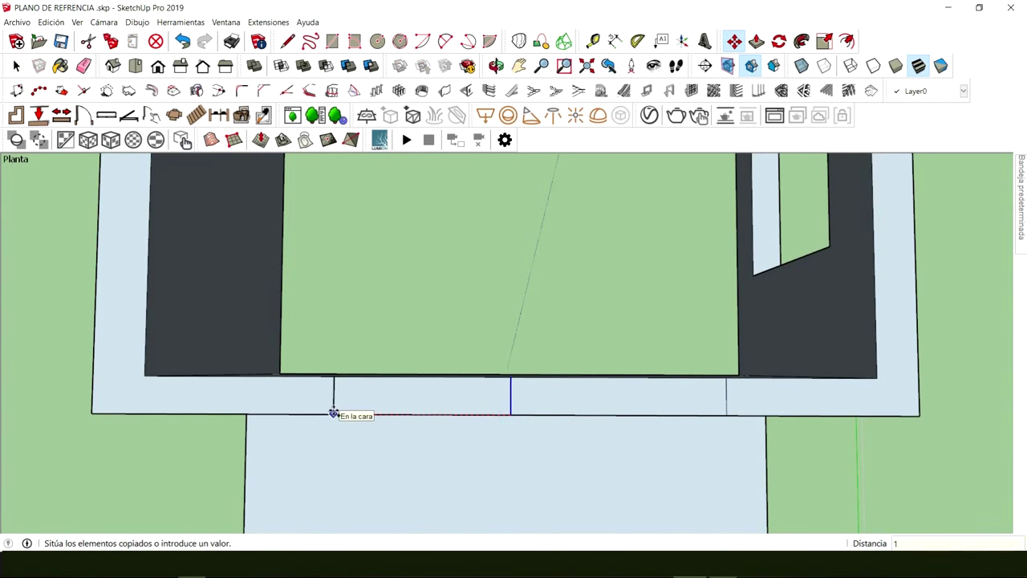
pyautogui.write('1')
pyautogui.press('Return')
pyautogui.press('space')
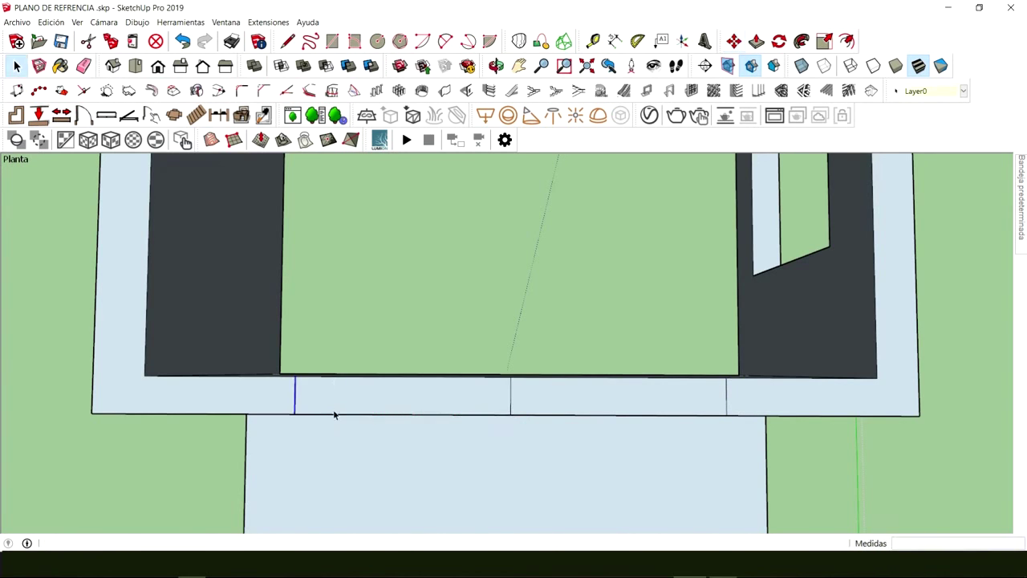
pyautogui.click(511, 393)
pyautogui.press('Delete')
# Push the wall's top face between the two marked lines down to the floor to open the family room to the alfresco
pyautogui.moveTo(509, 447)
pyautogui.mouseDown(button='middle')
pyautogui.moveTo(516, 268)
pyautogui.moveTo(500, 332)
pyautogui.moveTo(512, 390)
pyautogui.mouseUp(button='middle')
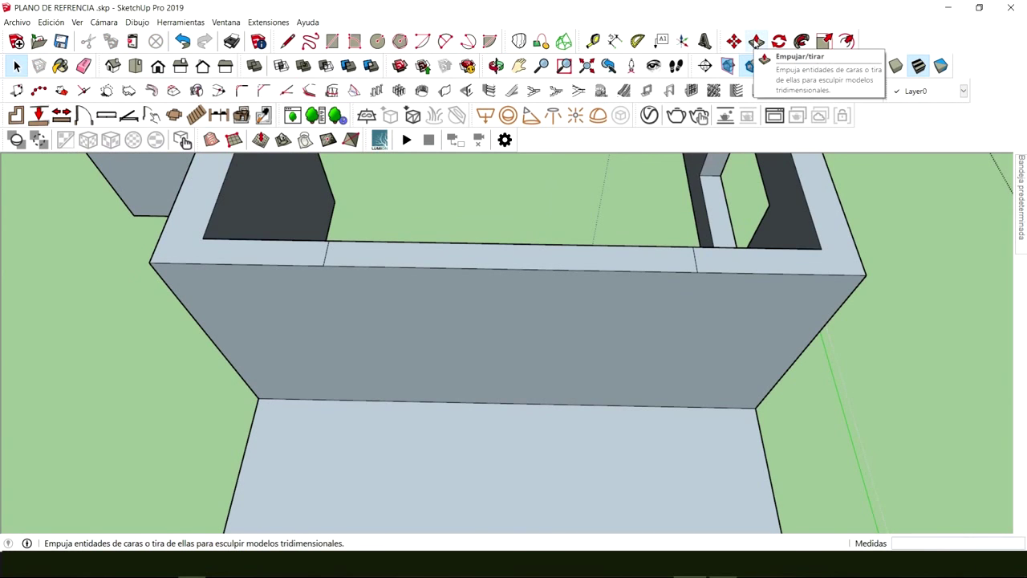
pyautogui.click(756, 41)
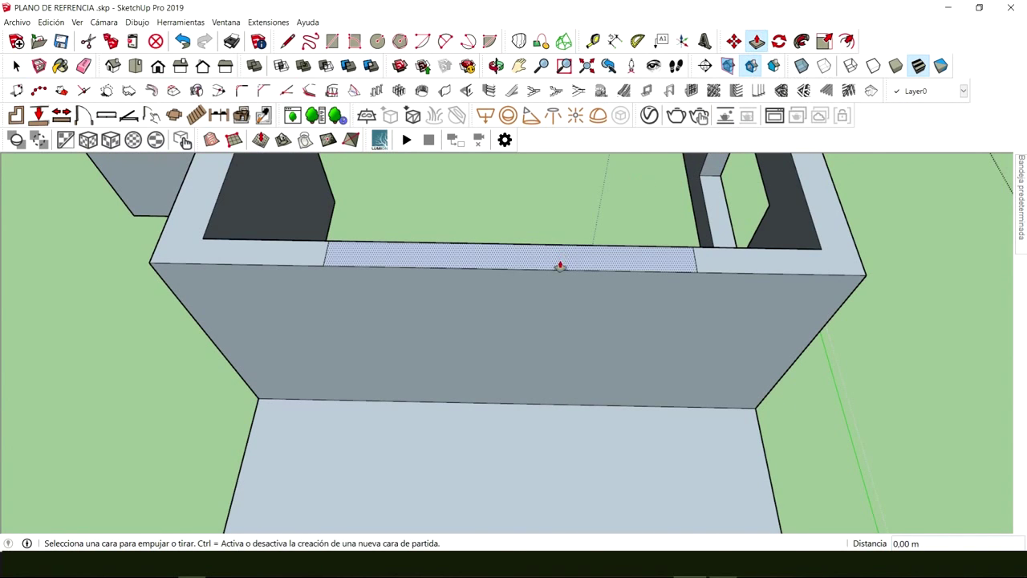
pyautogui.moveTo(556, 266); pyautogui.dragTo(500, 414)
pyautogui.moveTo(500, 415); pyautogui.dragTo(523, 234, button='middle')
pyautogui.scroll(-3, 542, 288)
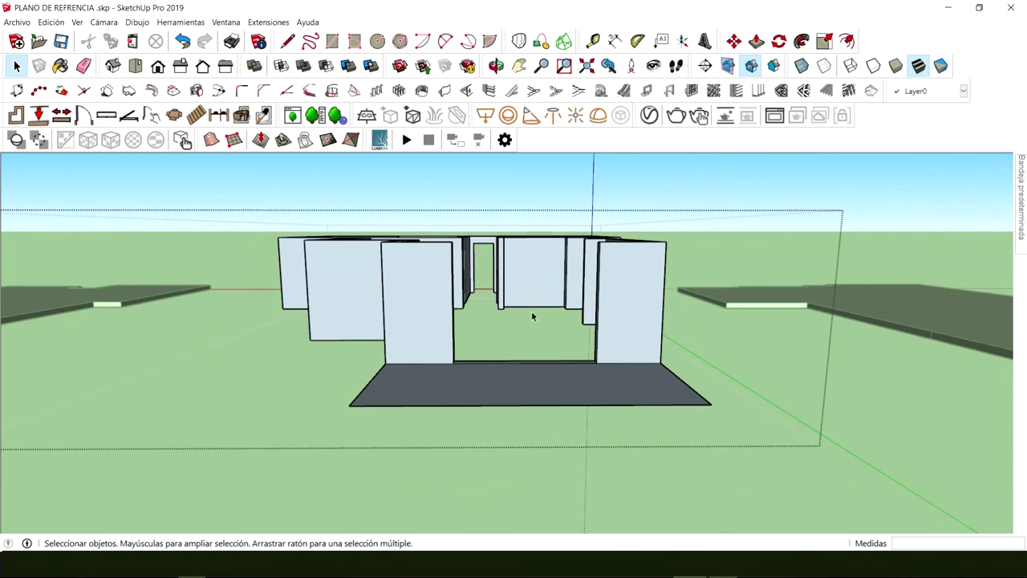
# Draw a rectangle over the alfresco's outer corner column on the reference floor plan, on the side nearest the roof plan
pyautogui.moveTo(532, 316); pyautogui.dragTo(514, 385, button='middle')
pyautogui.scroll(-5, 519, 371)
pyautogui.scroll(3, 426, 336)
pyautogui.moveTo(736, 434); pyautogui.dragTo(810, 405, button='middle')
pyautogui.scroll(3, 618, 422)
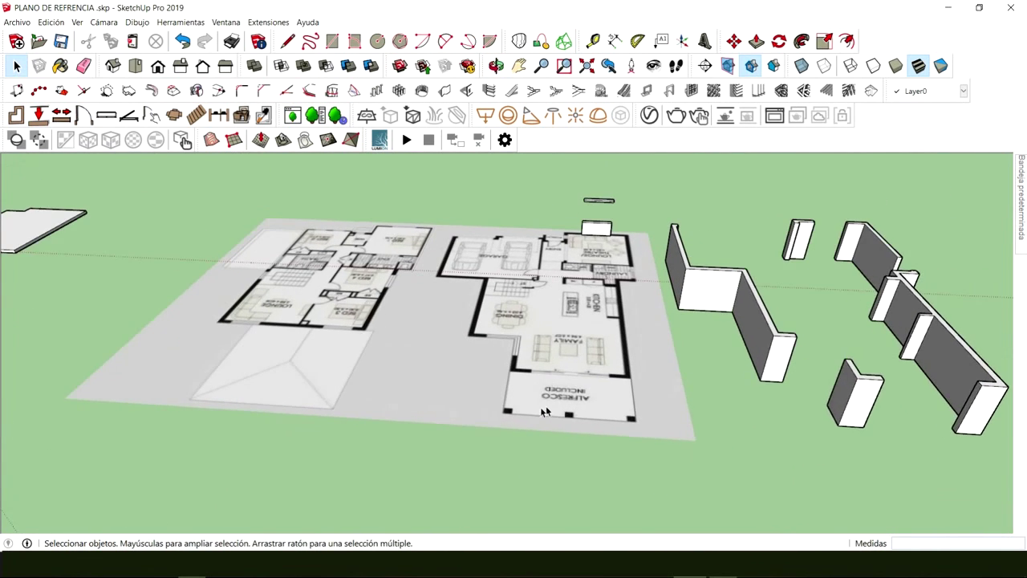
pyautogui.scroll(8, 544, 412)
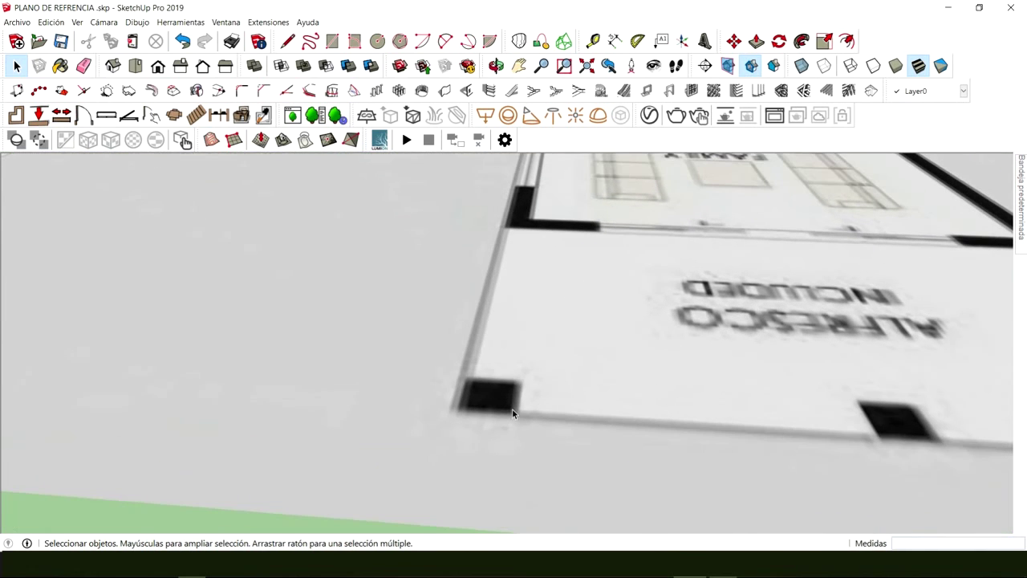
pyautogui.press('r')
pyautogui.click(465, 377)
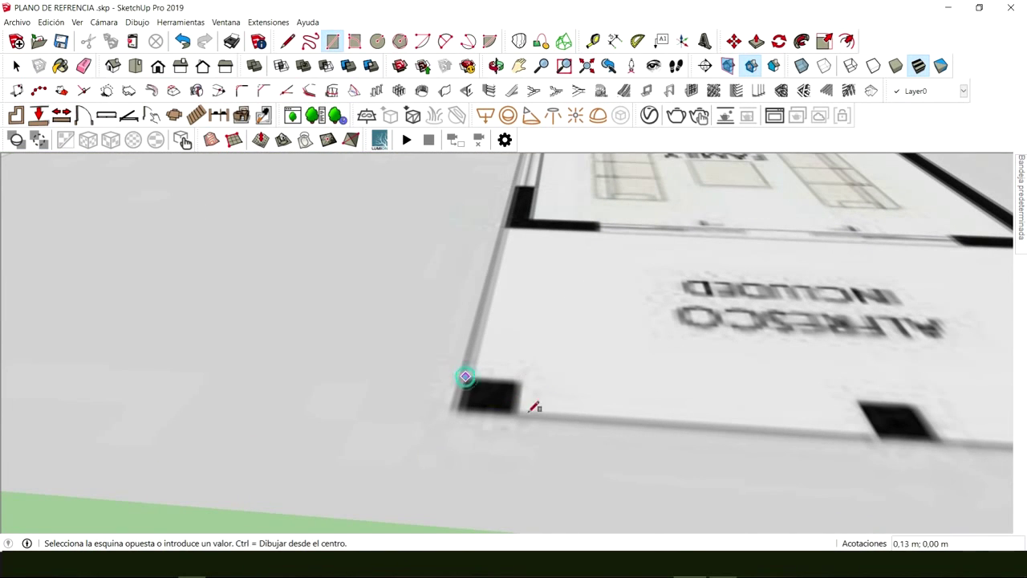
pyautogui.click(520, 411)
pyautogui.press('space')
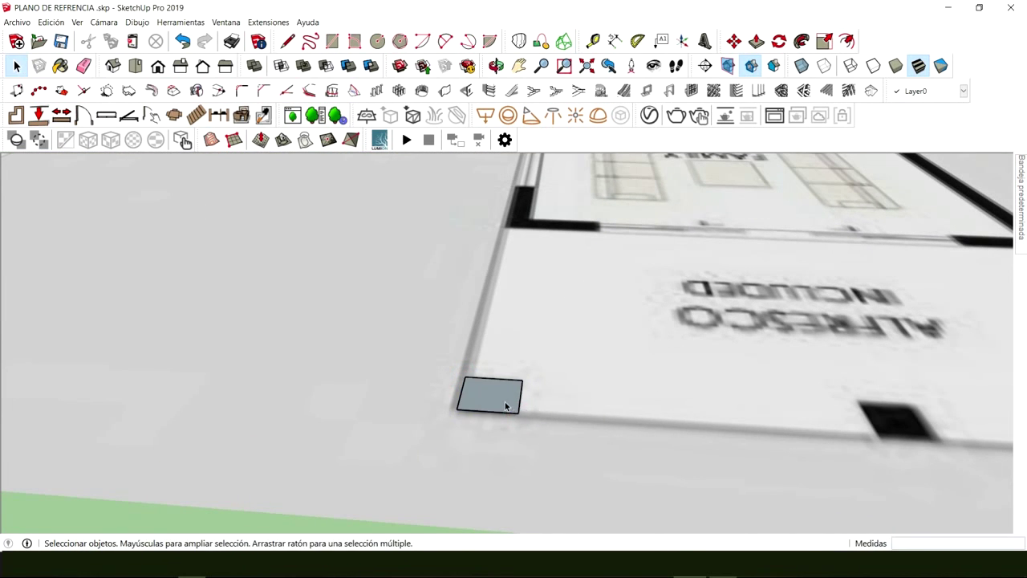
# Extrude the column footprint 2.4 m upward and make the whole column a group
pyautogui.scroll(-6, 504, 405)
pyautogui.press('p')
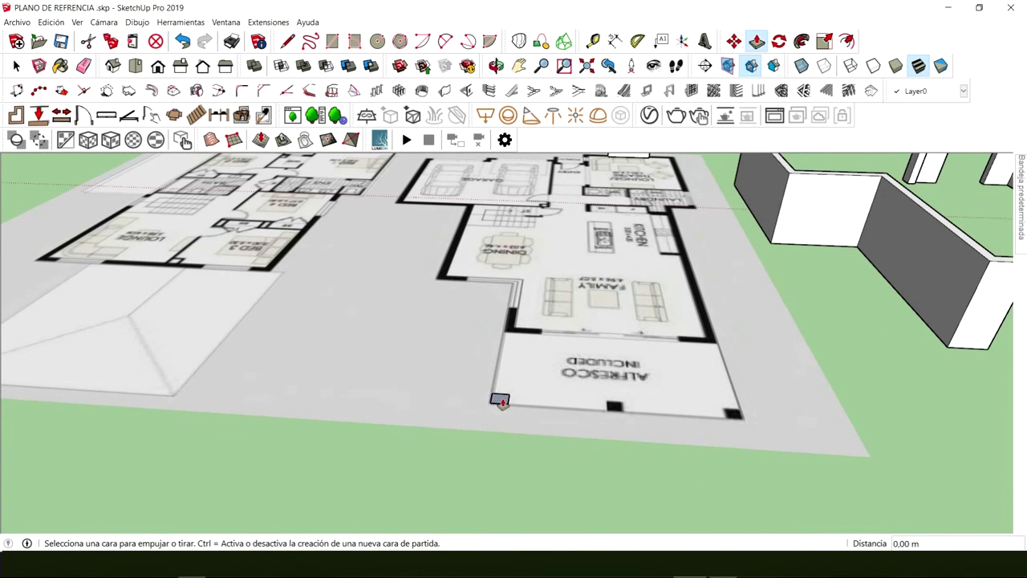
pyautogui.moveTo(504, 406); pyautogui.dragTo(502, 323)
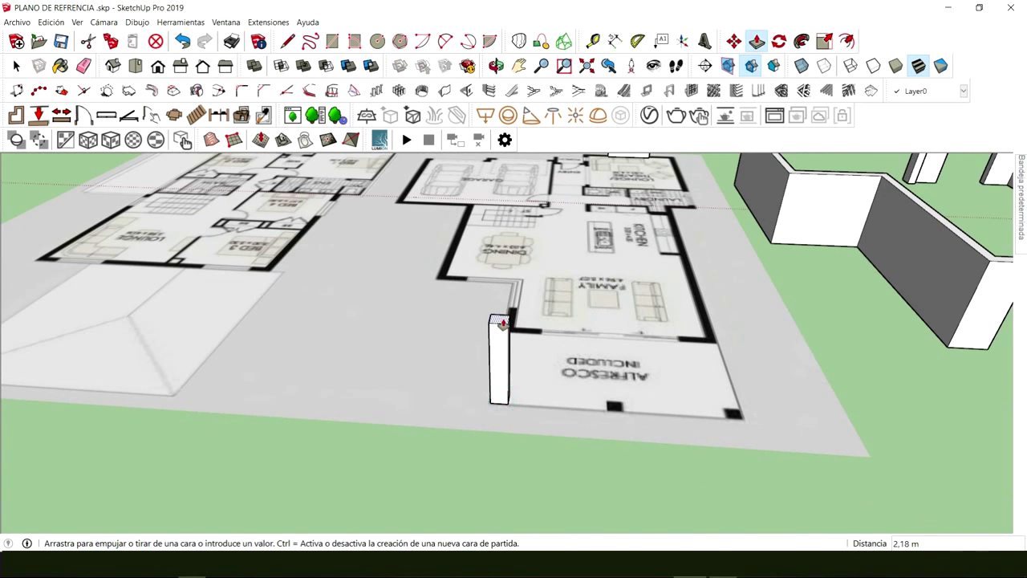
pyautogui.write('2,4')
pyautogui.press('Return')
pyautogui.press('space')
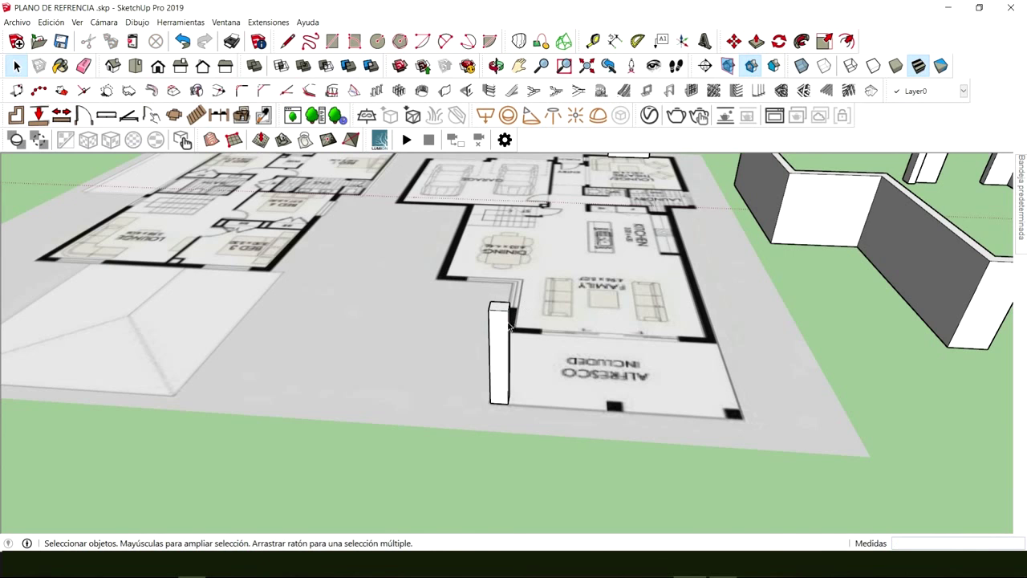
pyautogui.tripleClick(505, 326)
pyautogui.rightClick(505, 326)
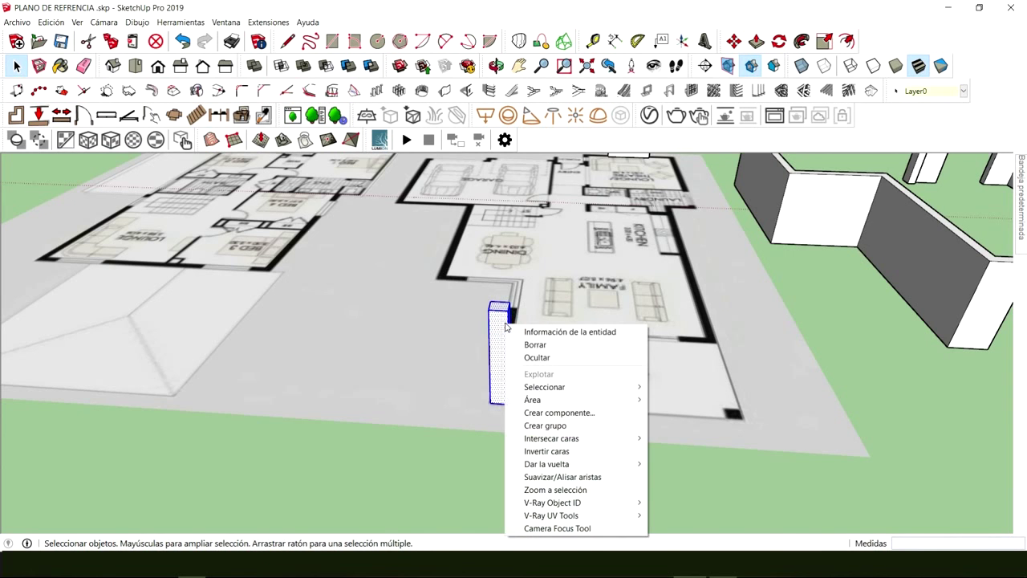
pyautogui.click(545, 426)
# Copy the column group onto the middle column, about 2.66 m away, and onto the far corner column of the alfresco plan
pyautogui.scroll(5, 517, 401)
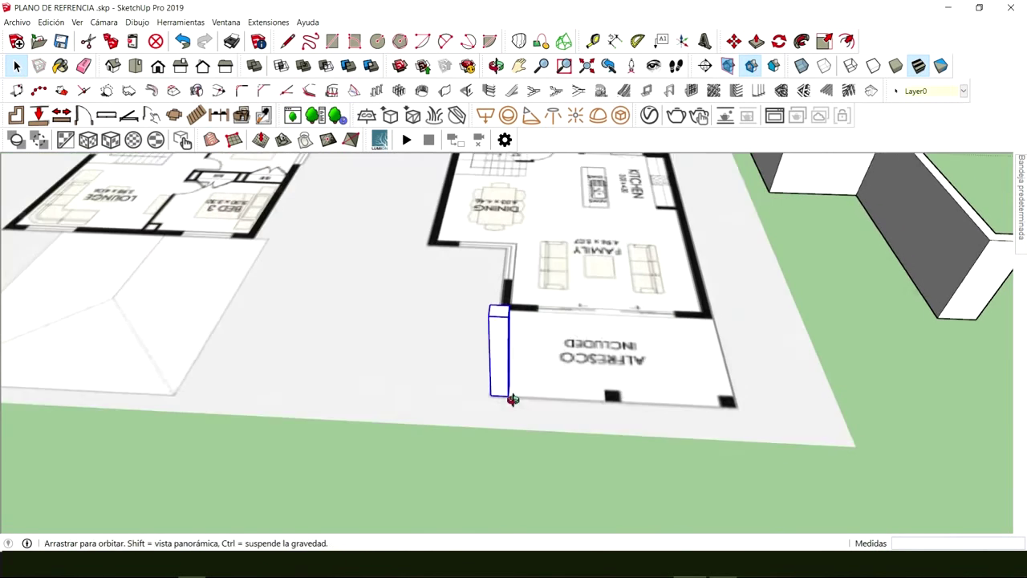
pyautogui.scroll(1, 513, 403)
pyautogui.press('m')
pyautogui.click(482, 393)
pyautogui.press('ctrl')
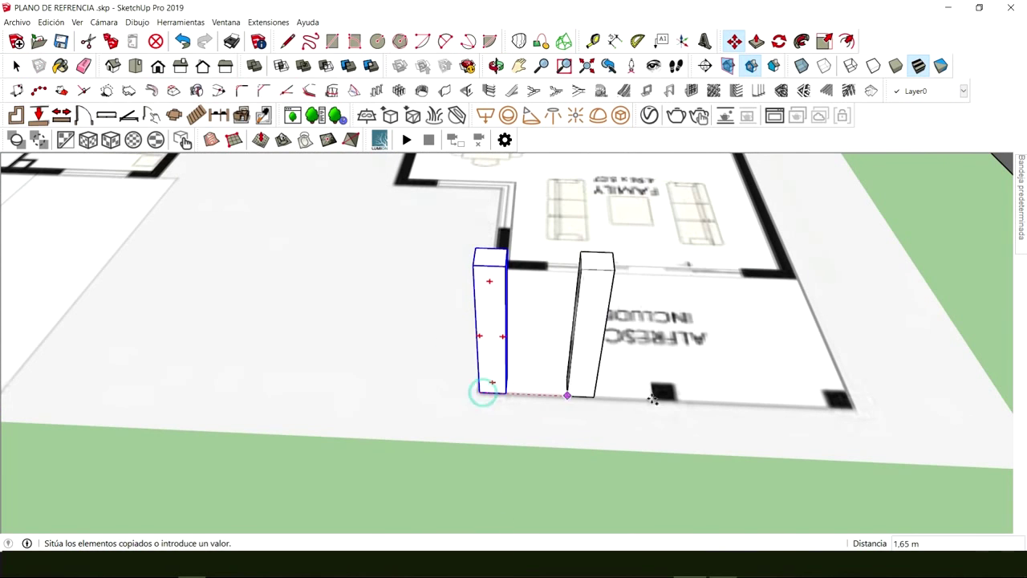
pyautogui.click(652, 402)
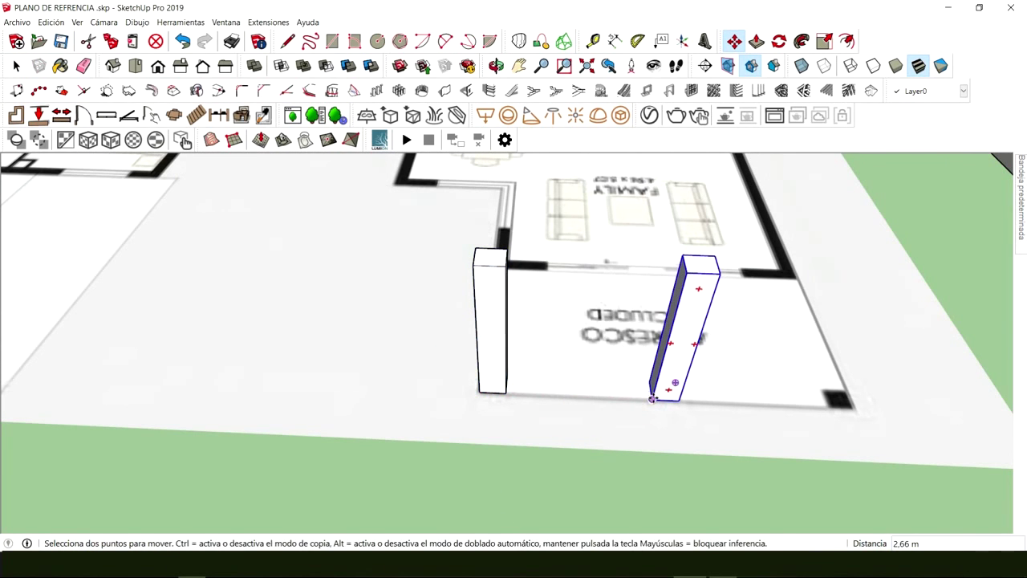
pyautogui.click(652, 399)
pyautogui.press('ctrl')
pyautogui.click(827, 406)
pyautogui.press('space')
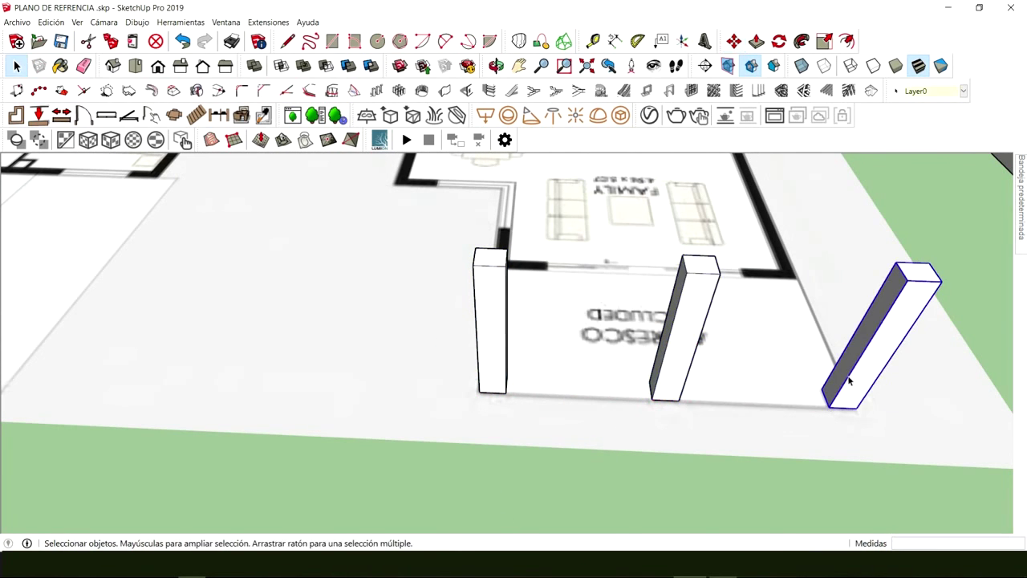
pyautogui.moveTo(849, 380); pyautogui.dragTo(873, 370, button='middle')
pyautogui.keyDown('shift'); pyautogui.click(726, 343); pyautogui.keyUp('shift')
pyautogui.keyDown('shift'); pyautogui.click(573, 332); pyautogui.keyUp('shift')
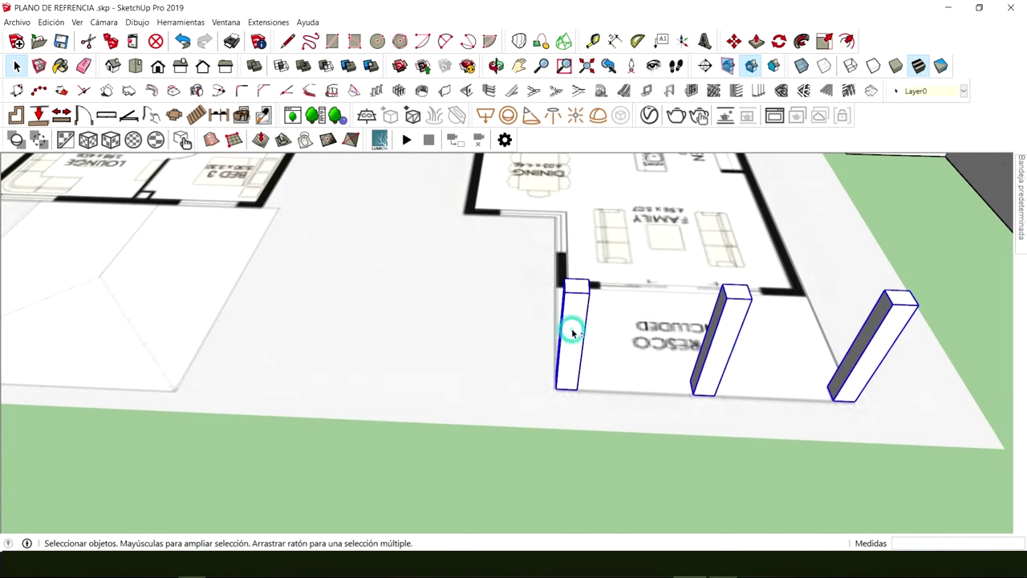
pyautogui.scroll(-2, 585, 345)
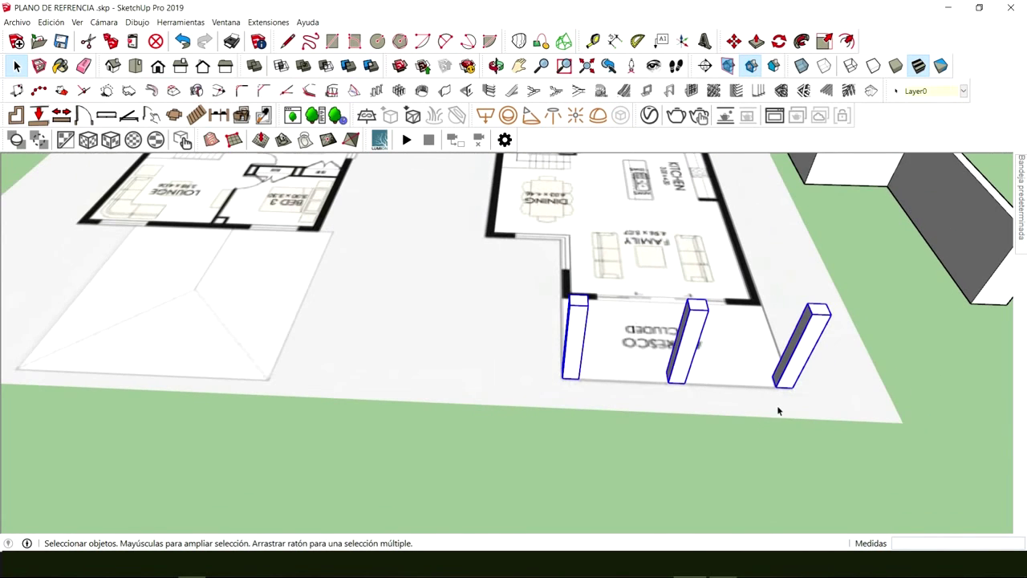
pyautogui.press('m')
pyautogui.press('space')
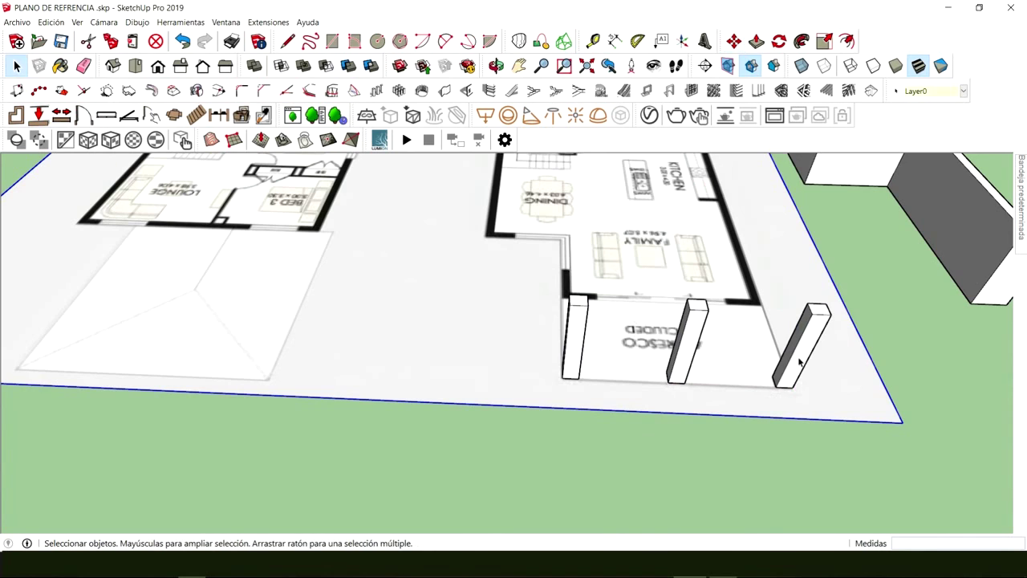
# Select all three columns and move them from the plan to the front corner of the house model's alfresco slab
pyautogui.click(796, 359)
pyautogui.keyDown('shift'); pyautogui.click(692, 351); pyautogui.keyUp('shift')
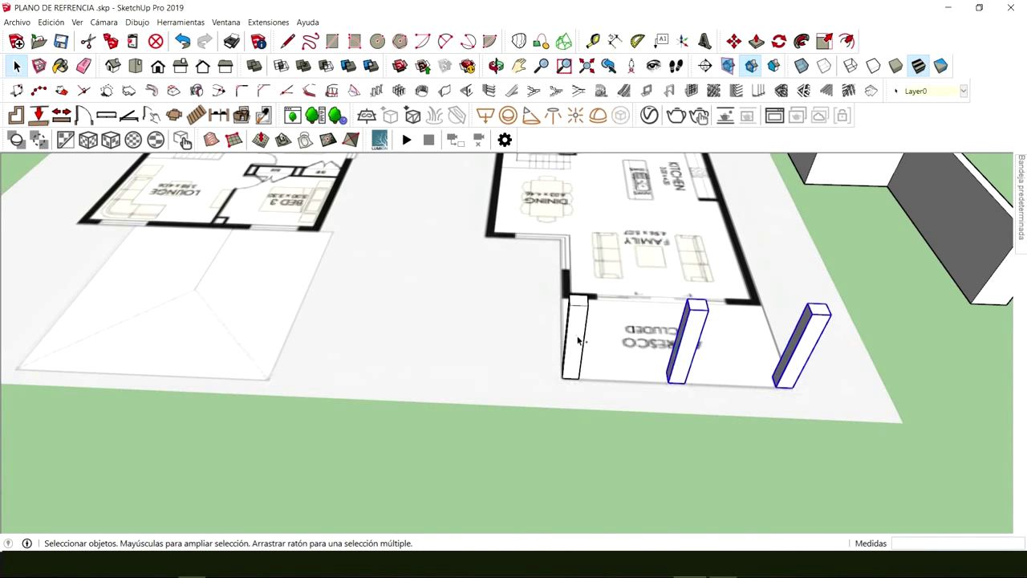
pyautogui.press('m')
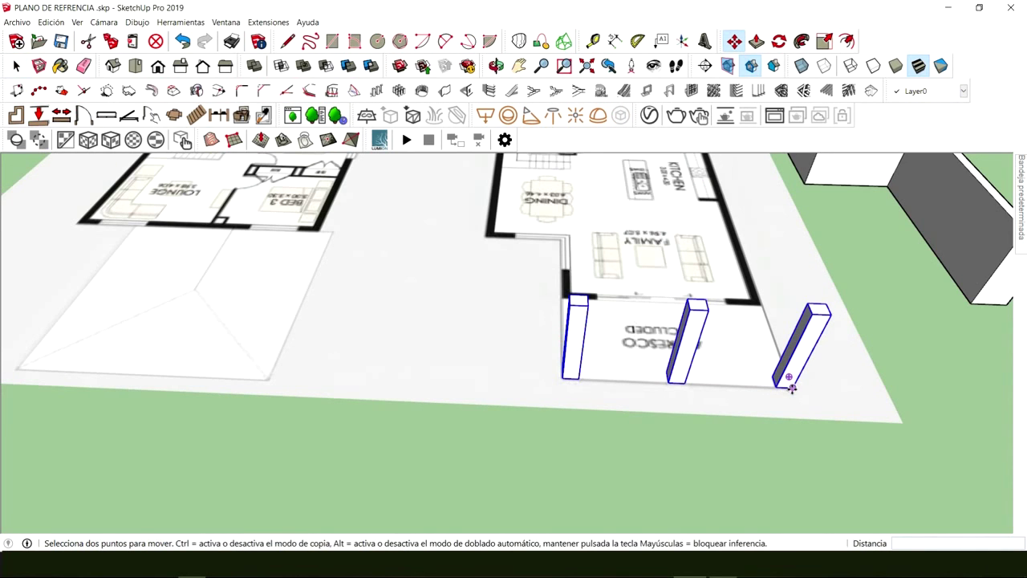
pyautogui.click(792, 389)
pyautogui.moveTo(276, 372); pyautogui.dragTo(525, 355, button='middle')
pyautogui.scroll(5, 554, 345)
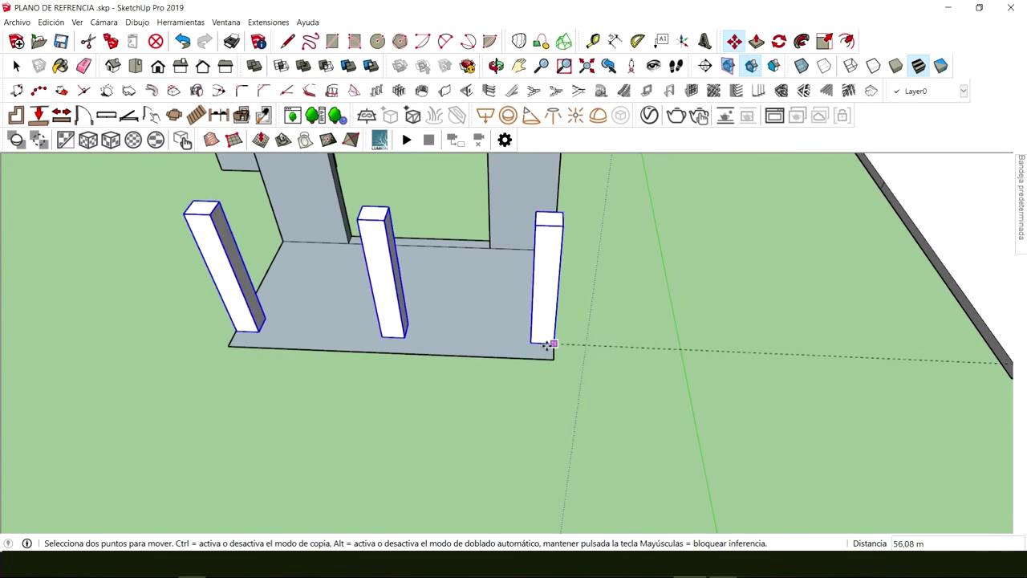
pyautogui.click(552, 358)
pyautogui.press('space')
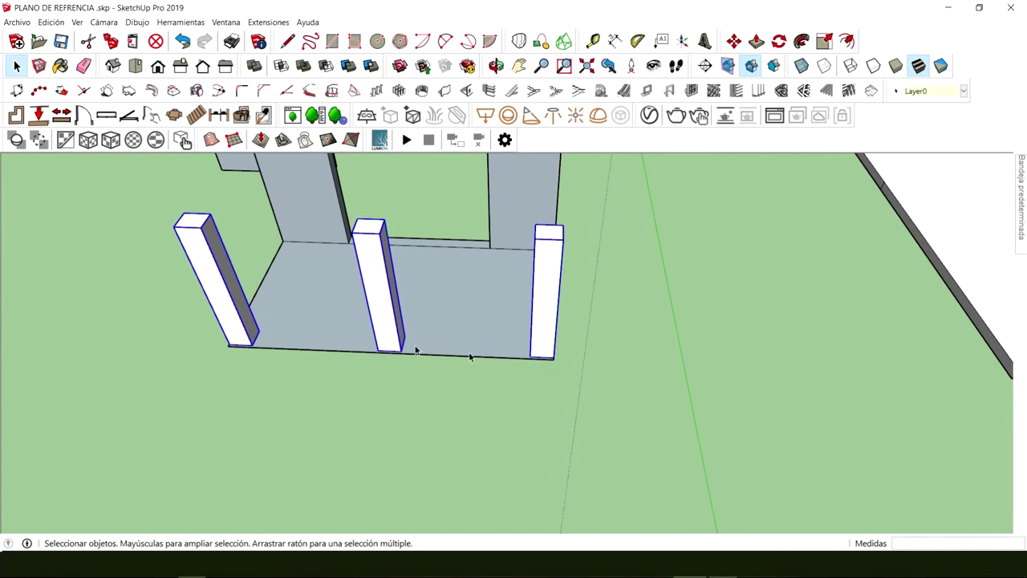
# Delete the middle column at the front edge of the alfresco slab
pyautogui.moveTo(470, 356); pyautogui.dragTo(504, 348, button='middle')
pyautogui.scroll(-5, 520, 337)
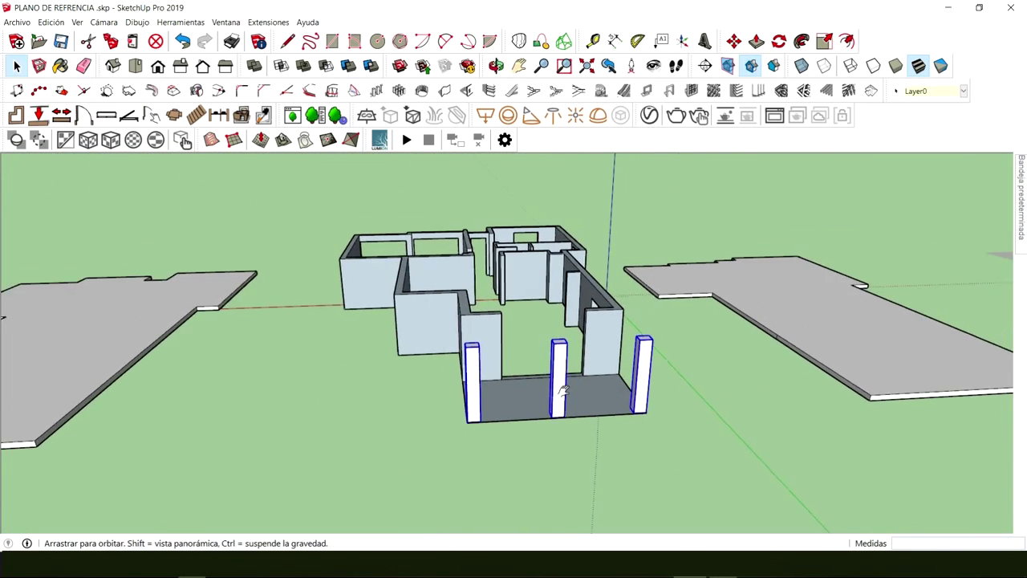
pyautogui.moveTo(564, 391); pyautogui.dragTo(492, 385, button='middle')
pyautogui.scroll(3, 482, 323)
pyautogui.click(489, 348)
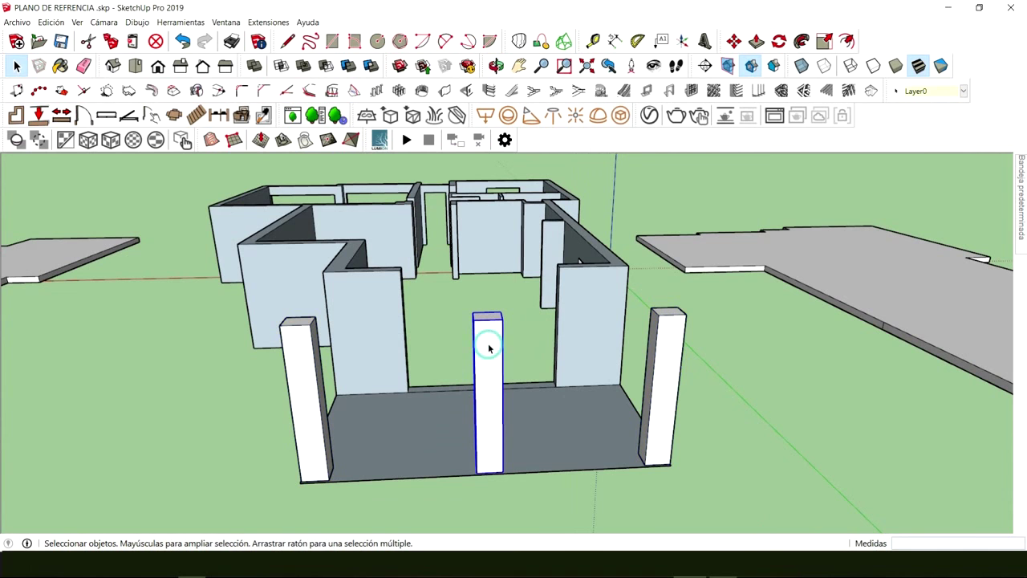
pyautogui.press('Delete')
# Try to paste copies of the two alfresco columns inside the house wall group
pyautogui.moveTo(452, 336); pyautogui.dragTo(420, 316, button='middle')
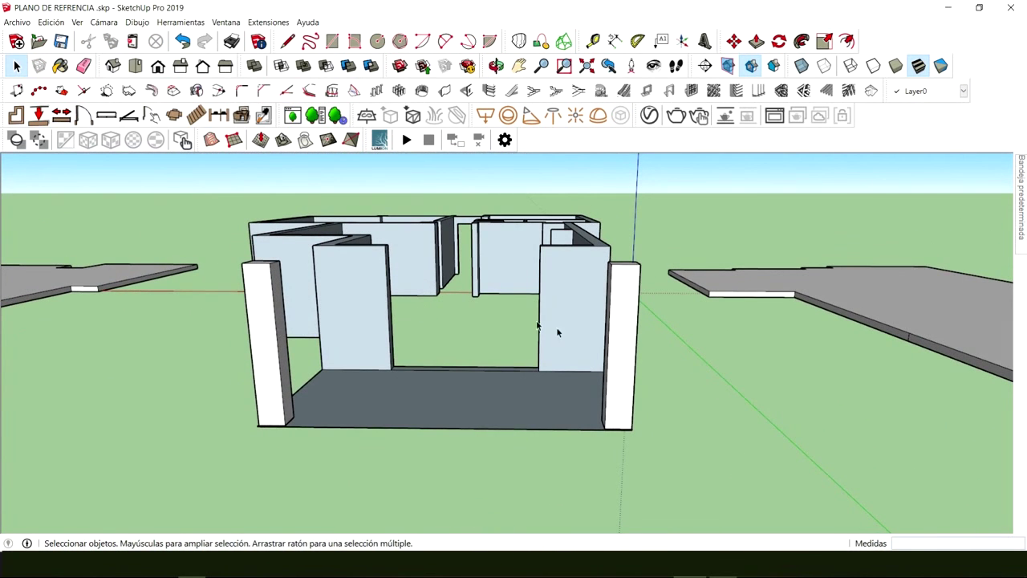
pyautogui.moveTo(558, 332); pyautogui.dragTo(602, 345, button='middle')
pyautogui.scroll(-3, 463, 312)
pyautogui.scroll(5, 479, 353)
pyautogui.keyDown('shift'); pyautogui.moveTo(425, 341); pyautogui.dragTo(432, 394, button='middle'); pyautogui.keyUp('shift')
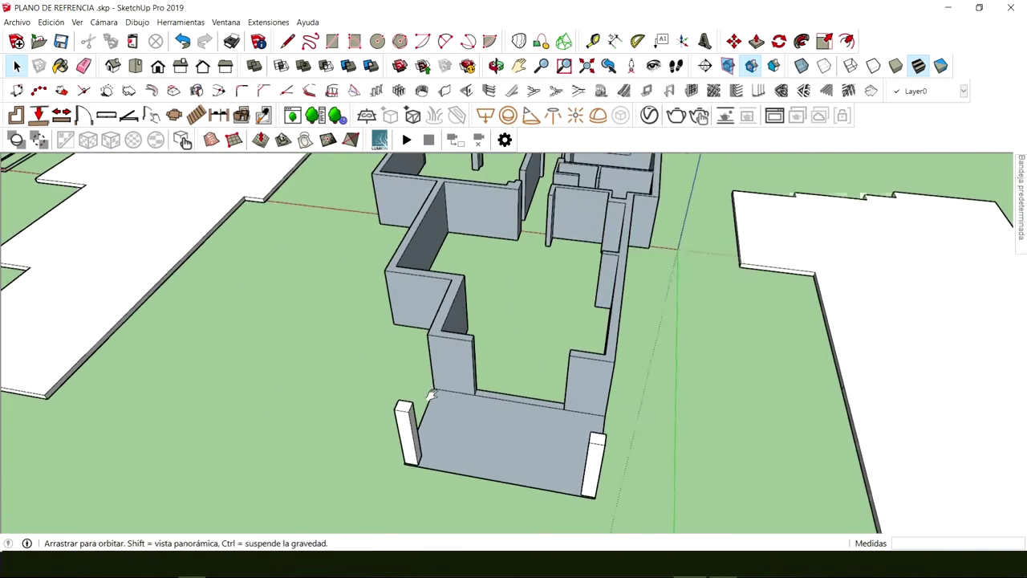
pyautogui.scroll(-2, 431, 395)
pyautogui.click(444, 421)
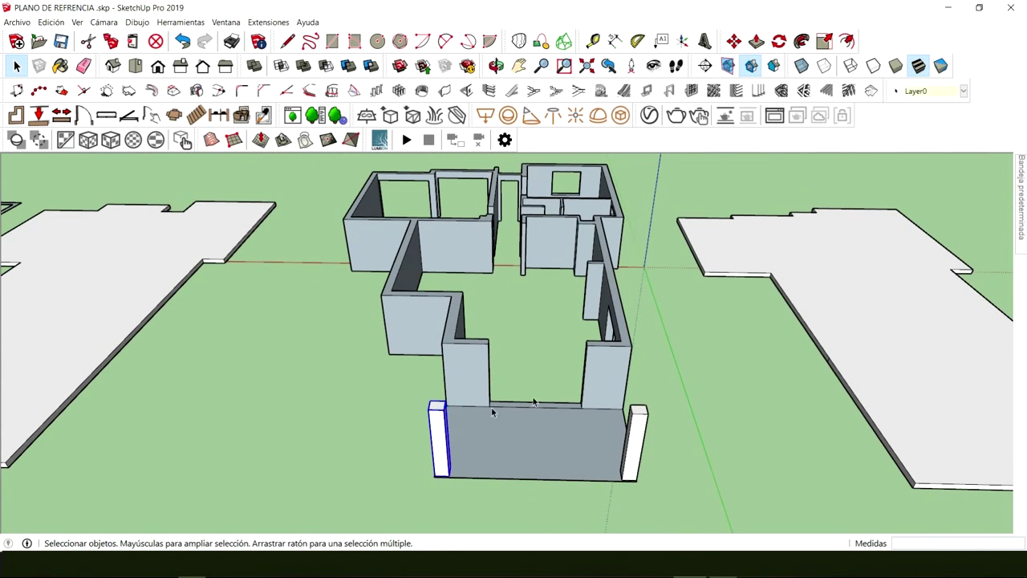
pyautogui.click(640, 421)
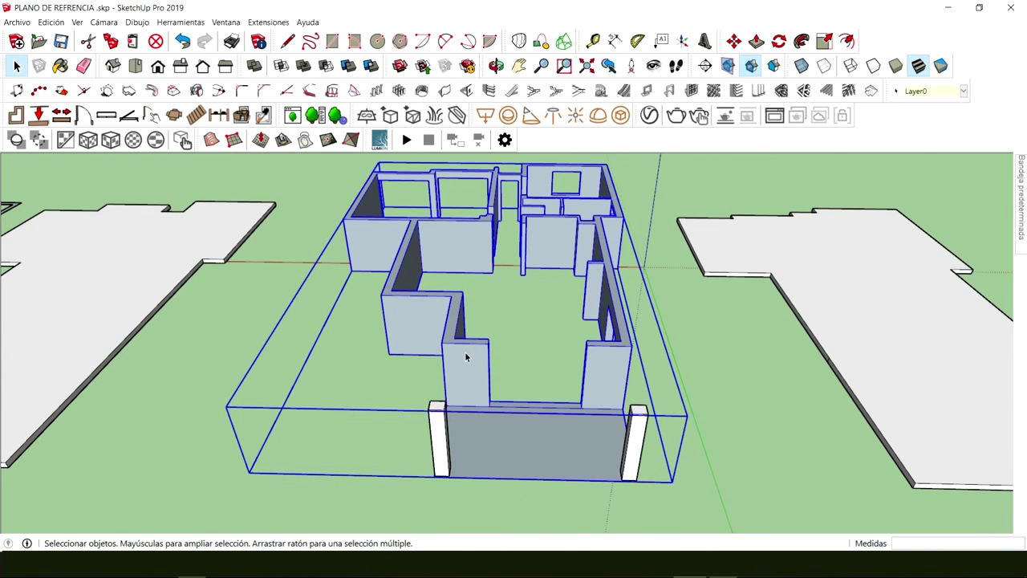
pyautogui.click(437, 436)
pyautogui.keyDown('shift'); pyautogui.click(634, 440); pyautogui.keyUp('shift')
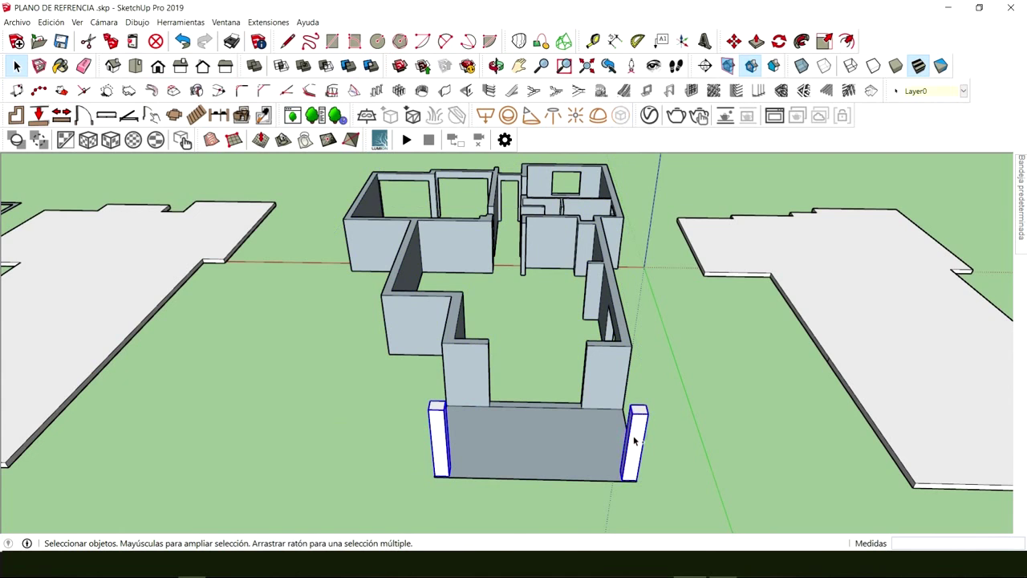
pyautogui.doubleClick(543, 435)
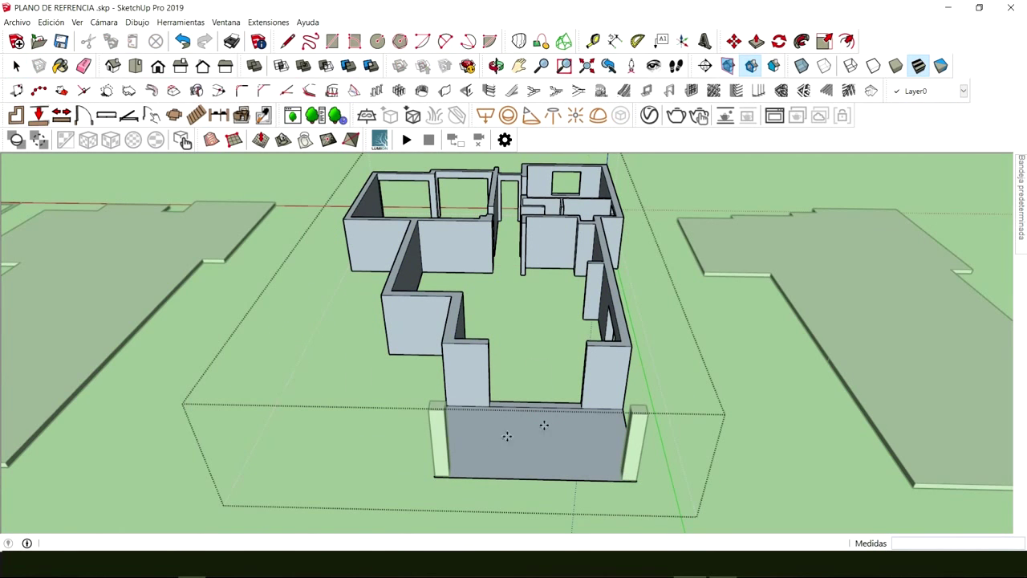
pyautogui.hotkey('ctrl', 'v')
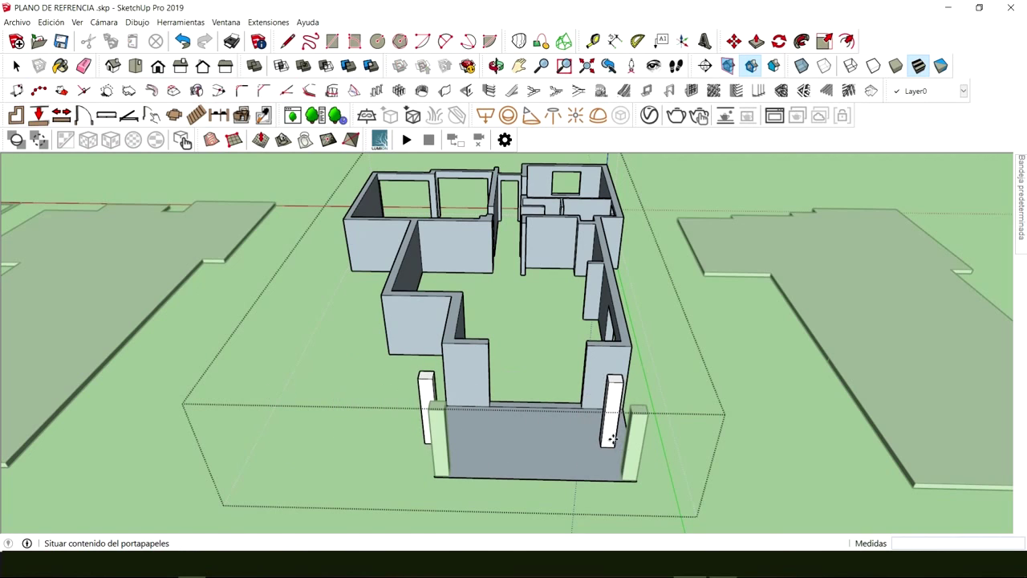
pyautogui.press('Escape')
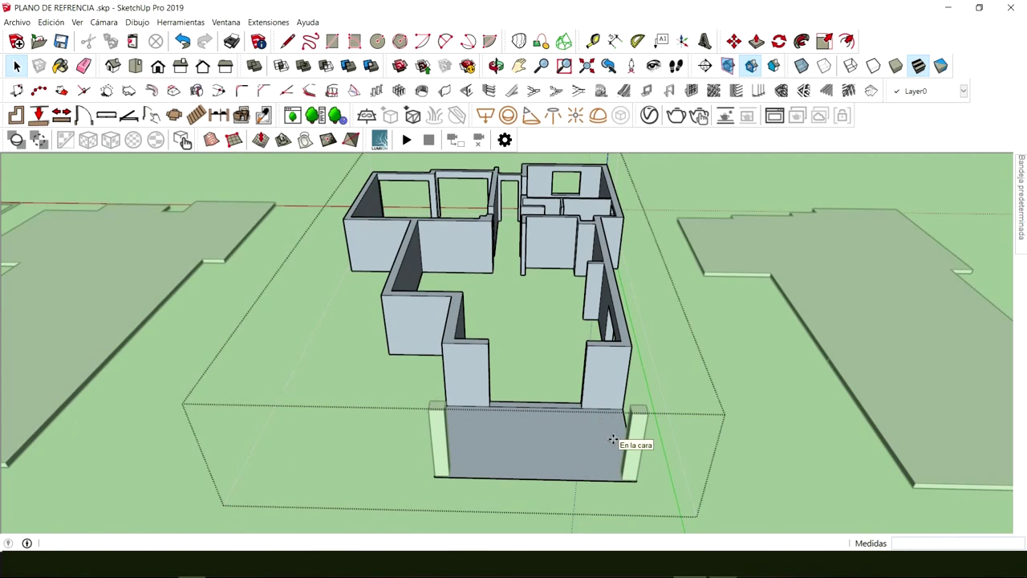
pyautogui.press('Escape')
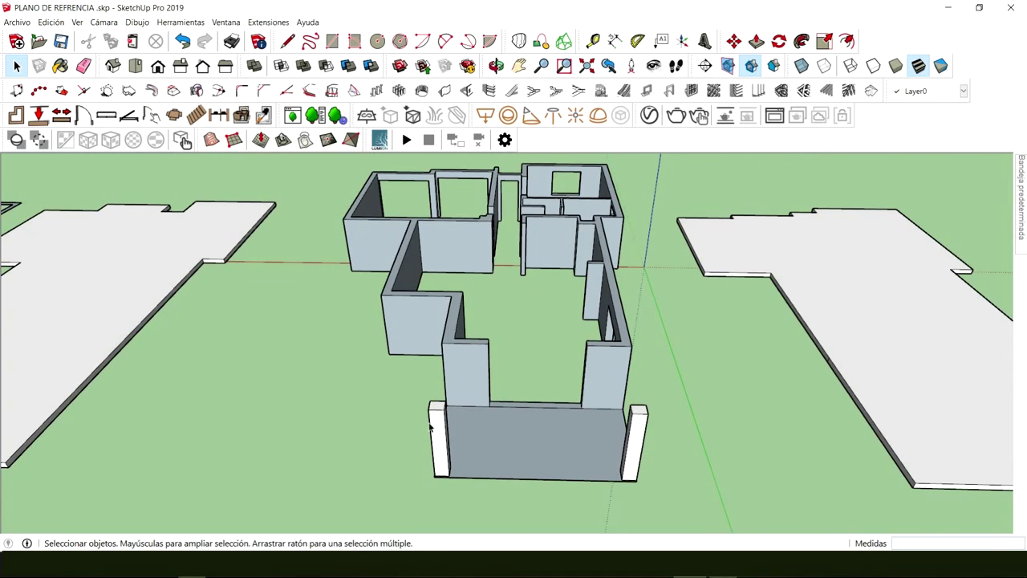
# Select both alfresco columns and cut them from outside the house wall group
pyautogui.click(434, 429)
pyautogui.keyDown('shift'); pyautogui.click(641, 444); pyautogui.keyUp('shift')
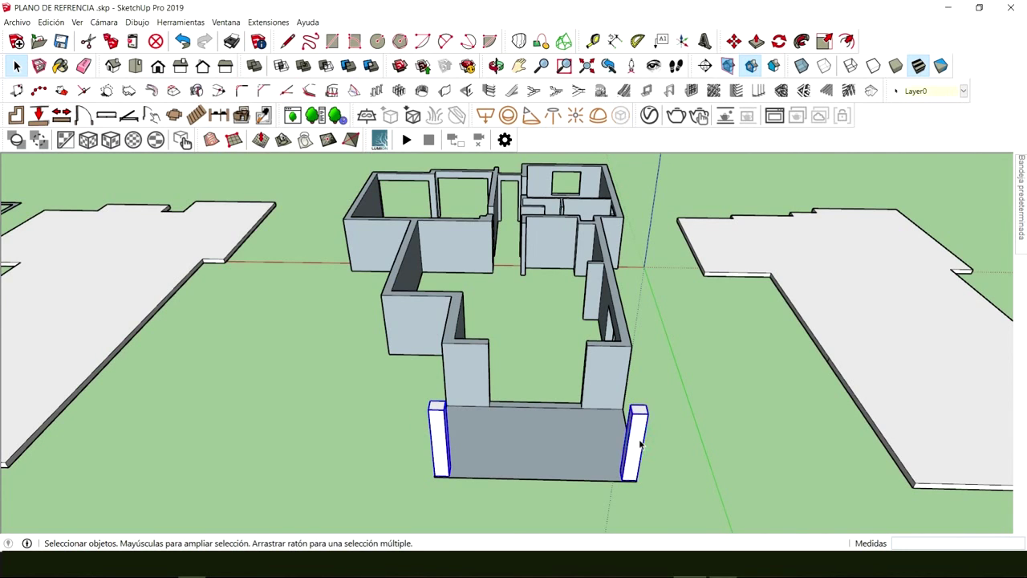
pyautogui.rightClick(638, 438)
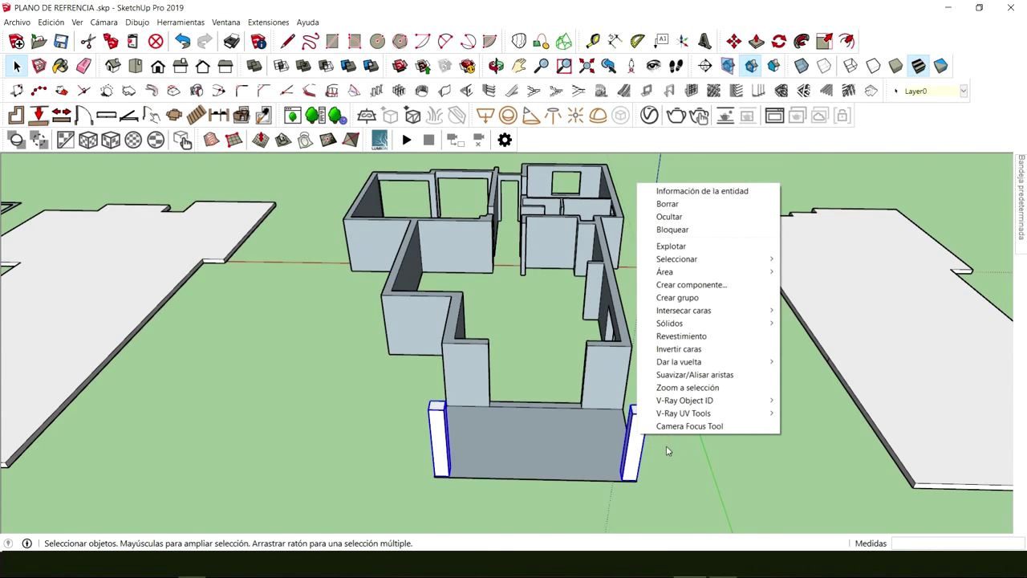
pyautogui.click(666, 445)
pyautogui.click(653, 440)
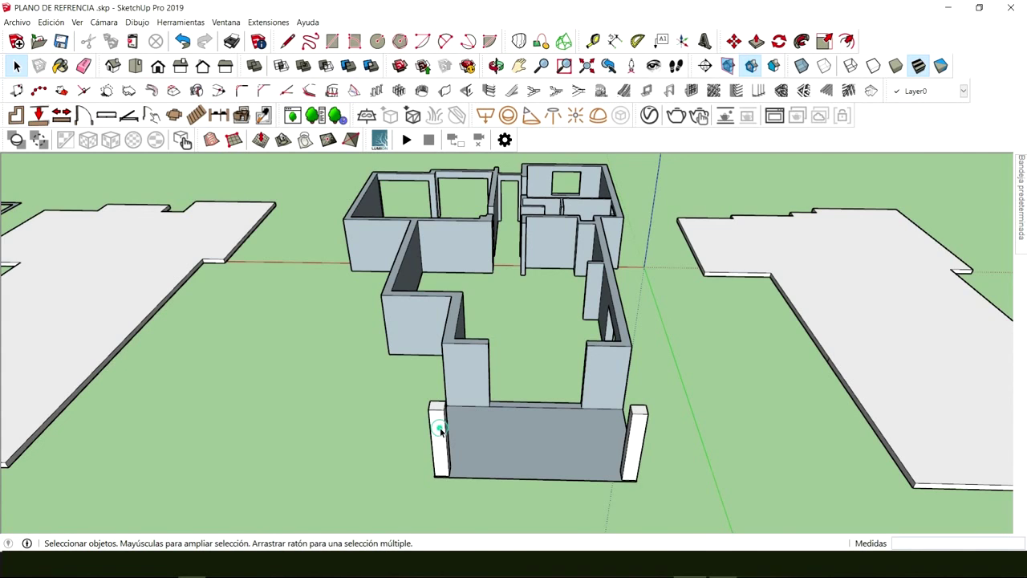
pyautogui.click(440, 432)
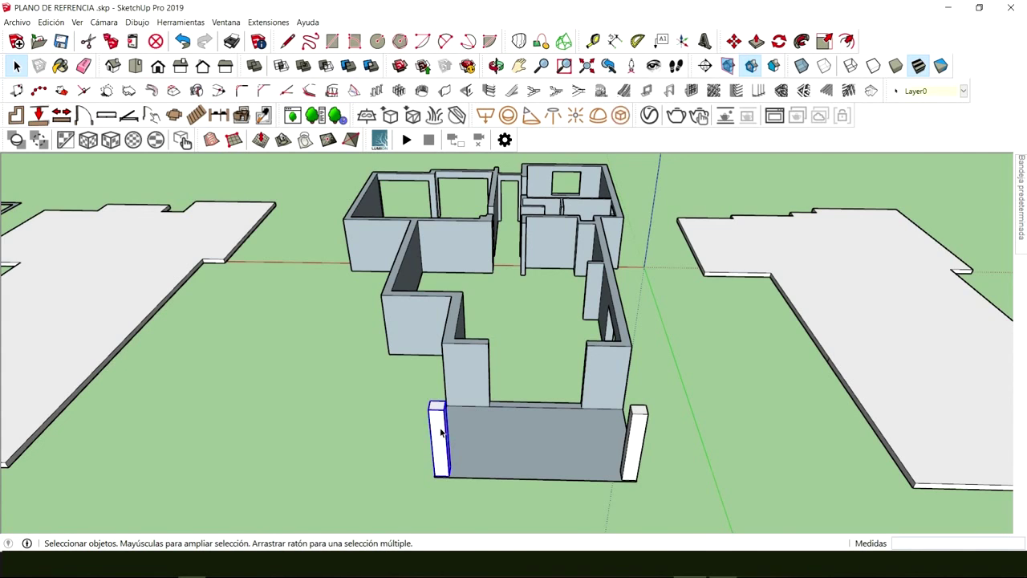
pyautogui.keyDown('shift'); pyautogui.click(640, 436); pyautogui.keyUp('shift')
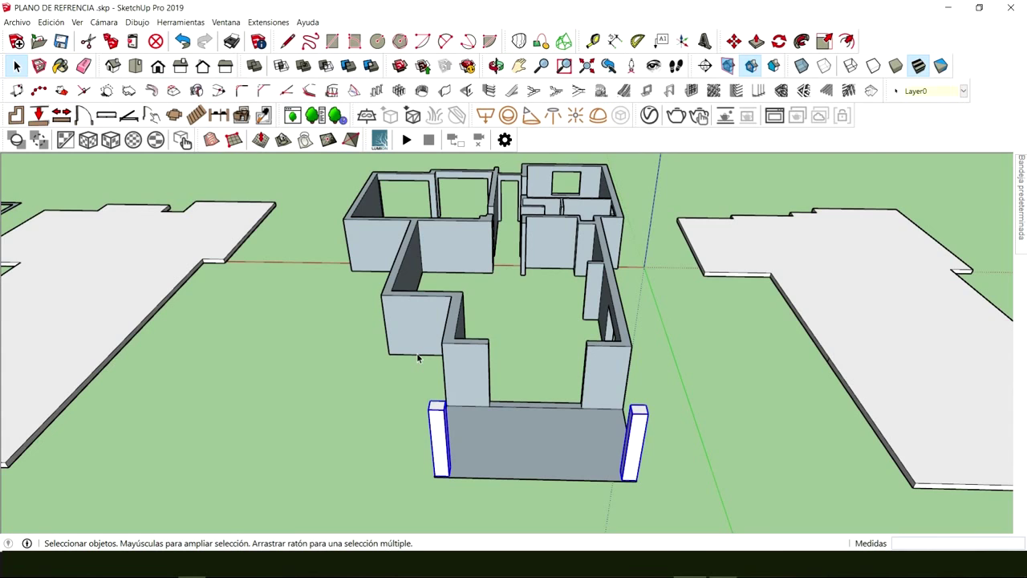
pyautogui.press('Delete')
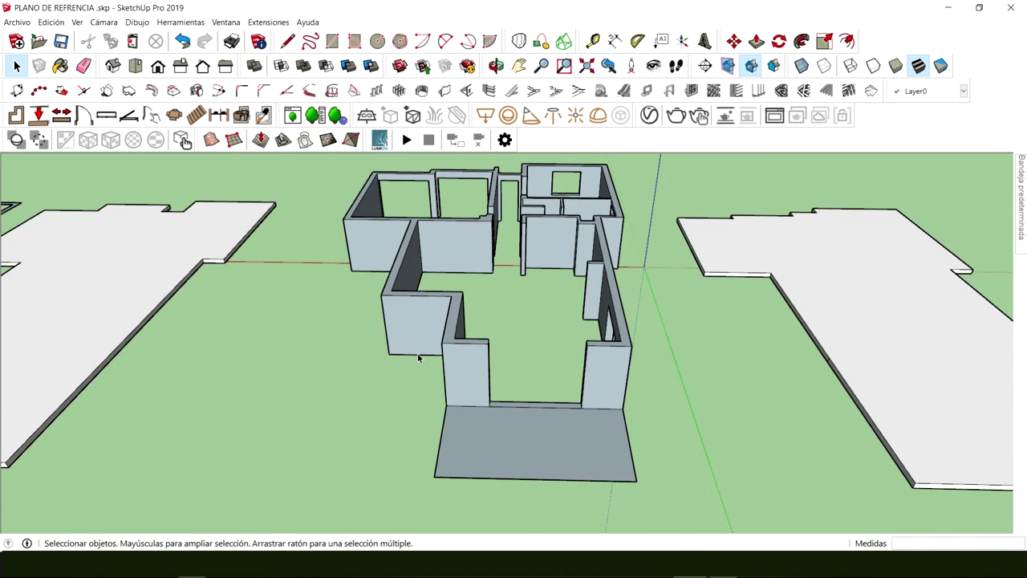
# Paste the two columns in place inside the house wall group and close the group
pyautogui.click(468, 366)
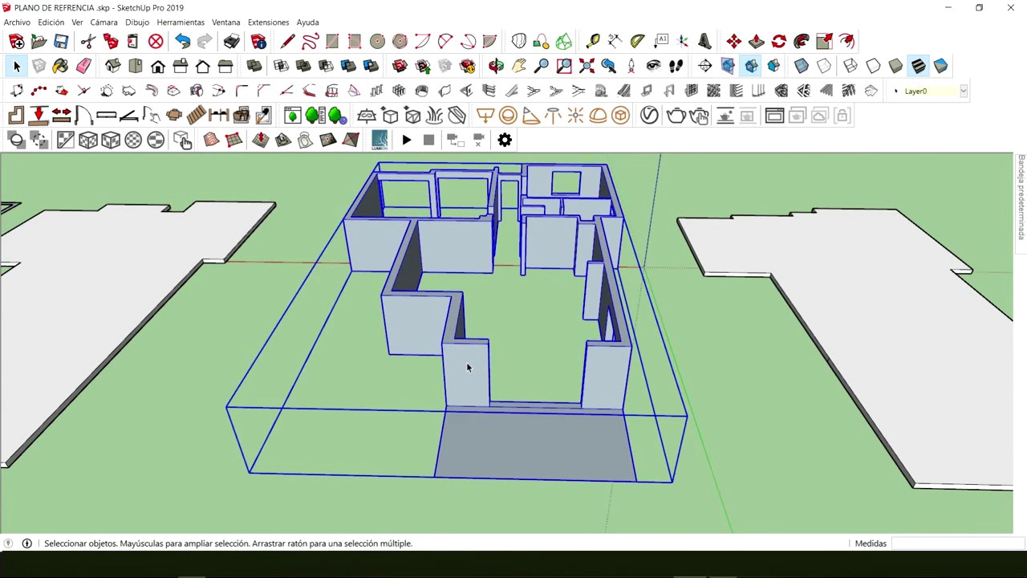
pyautogui.doubleClick(468, 366)
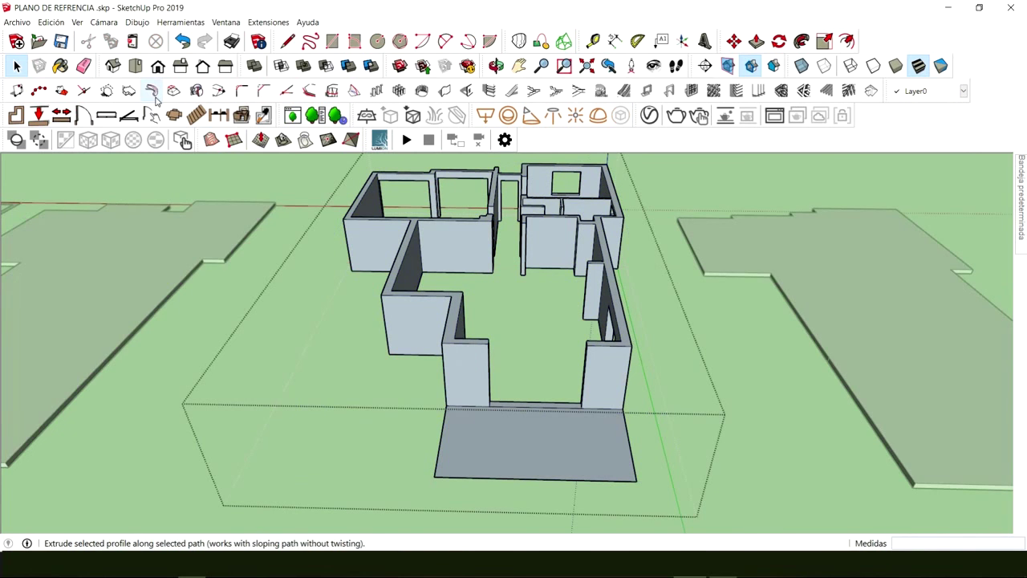
pyautogui.click(53, 22)
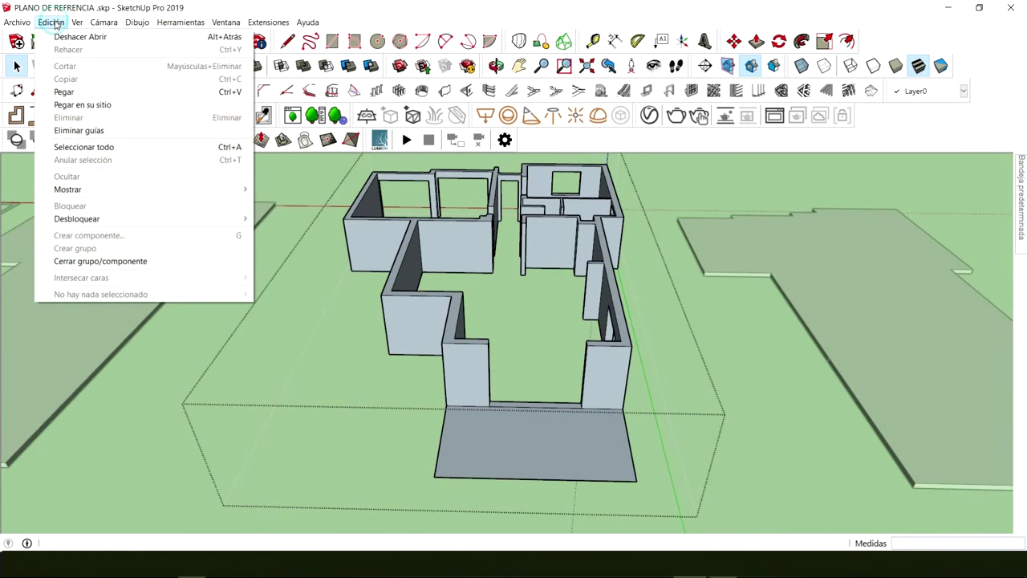
pyautogui.click(82, 105)
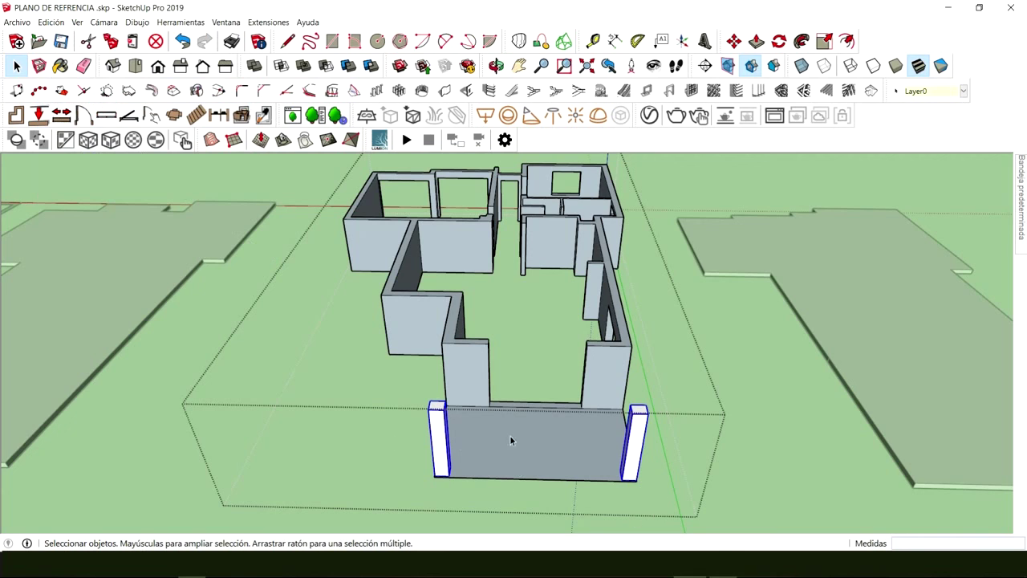
pyautogui.click(753, 426)
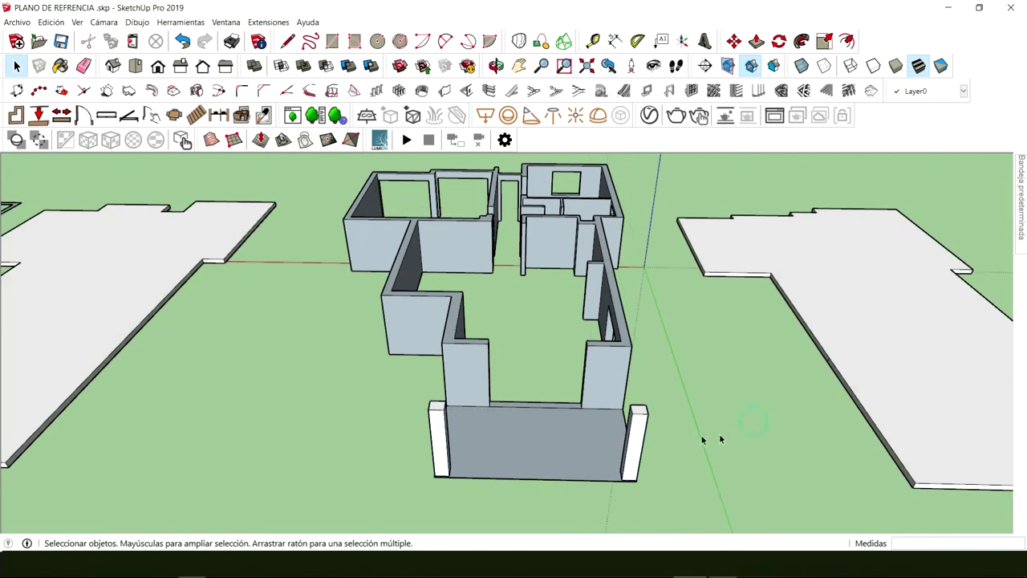
pyautogui.click(643, 424)
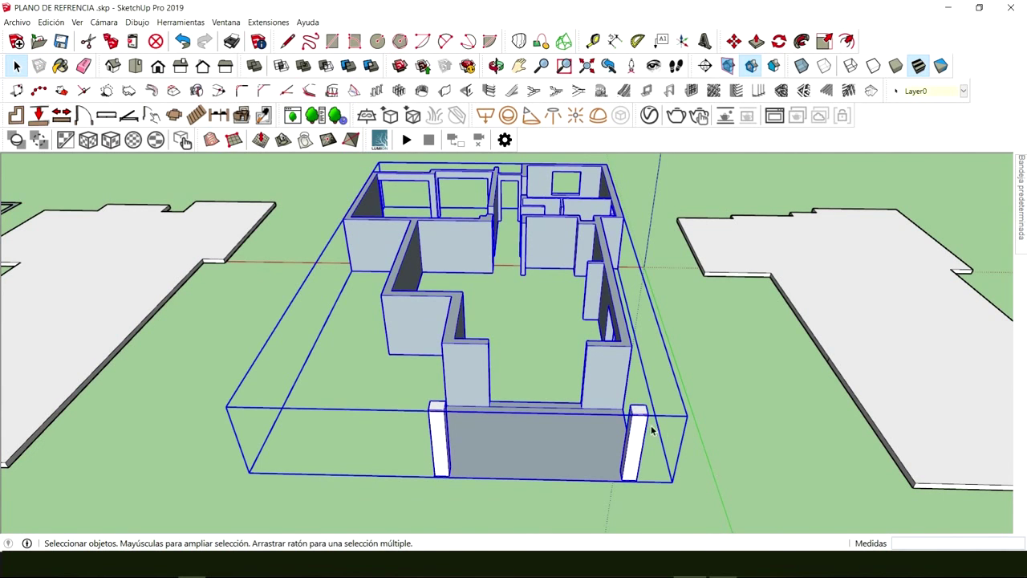
# Examine the reference ground-floor plan for the window openings at the recessed corner between dining and family
pyautogui.moveTo(651, 431); pyautogui.dragTo(559, 422, button='middle')
pyautogui.scroll(-3, 559, 423)
pyautogui.moveTo(465, 424); pyautogui.dragTo(431, 346, button='middle')
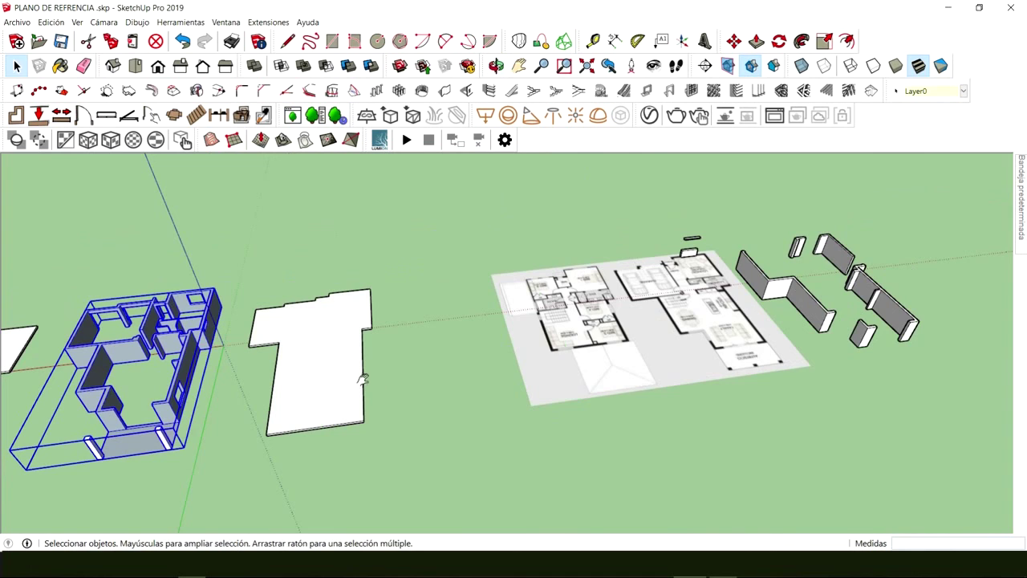
pyautogui.moveTo(362, 379); pyautogui.dragTo(562, 385, button='middle')
pyautogui.scroll(5, 675, 393)
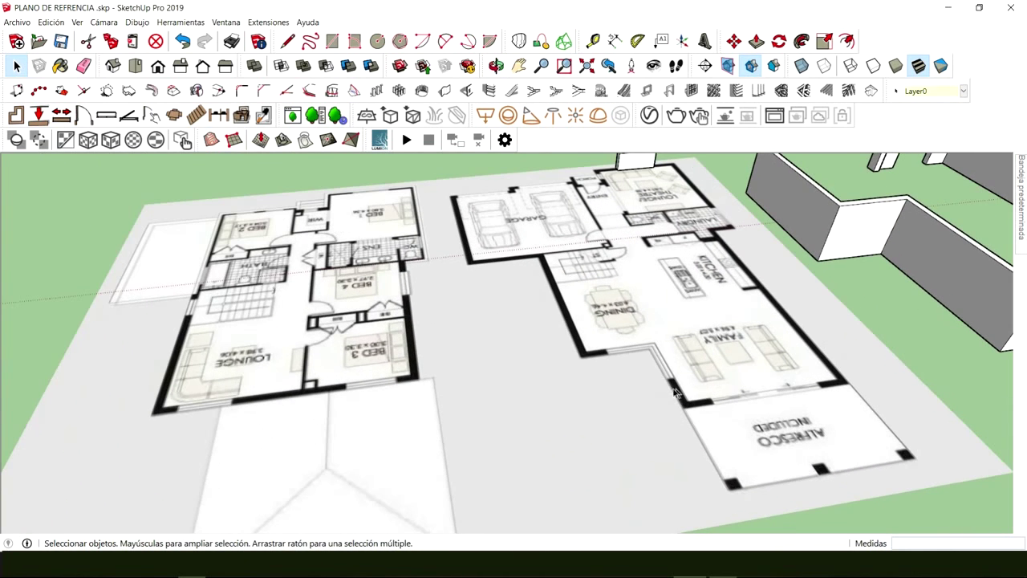
pyautogui.scroll(-5, 690, 383)
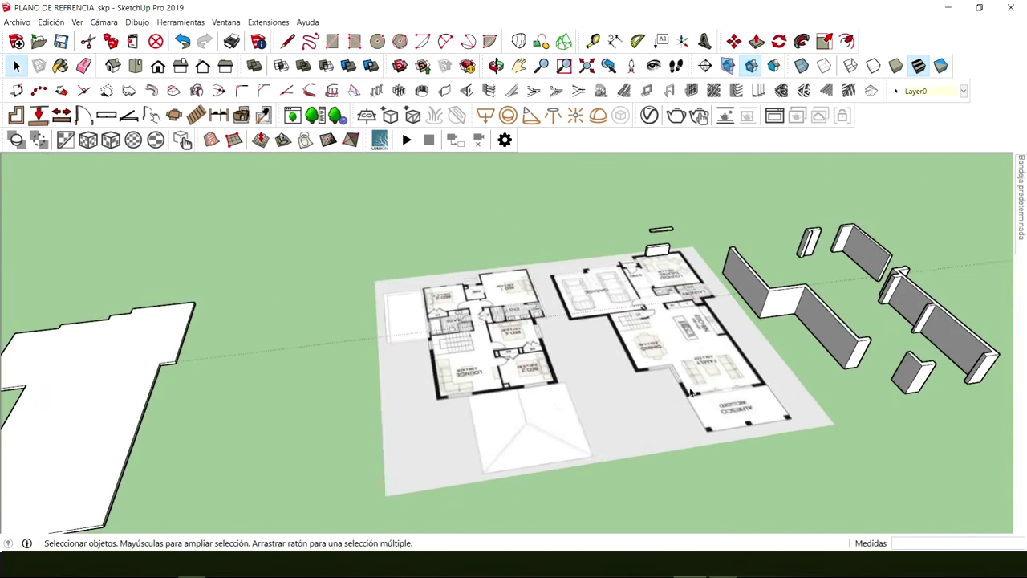
pyautogui.moveTo(689, 383); pyautogui.dragTo(725, 319, button='middle')
pyautogui.scroll(5, 594, 381)
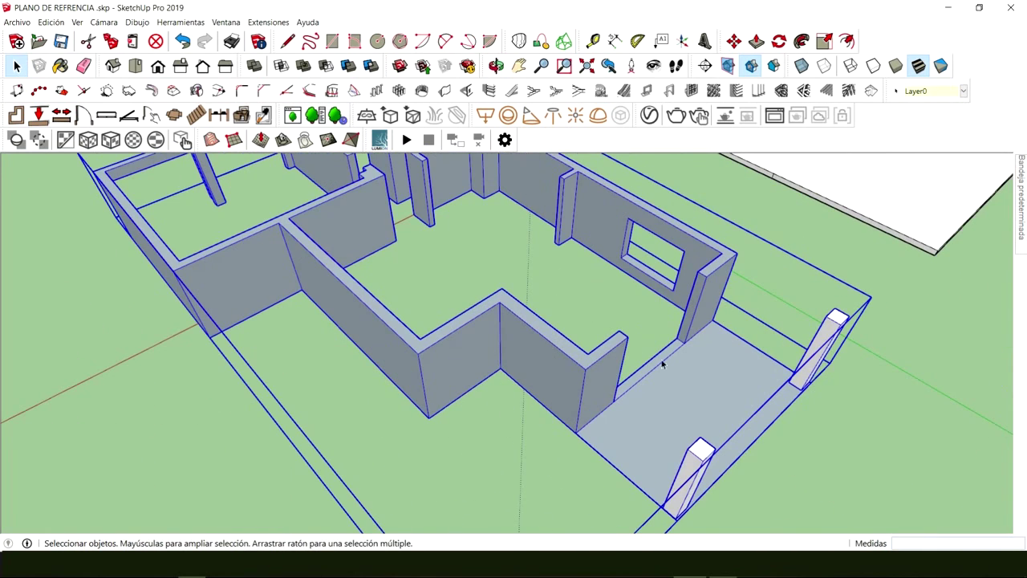
# Inside the wall group, draw a line across the wall top from the recessed exterior corner, marking the window edge on the alfresco-side wall
pyautogui.scroll(4, 507, 323)
pyautogui.press('Escape')
pyautogui.scroll(4, 519, 325)
pyautogui.moveTo(519, 325); pyautogui.dragTo(554, 382, button='middle')
pyautogui.press('l')
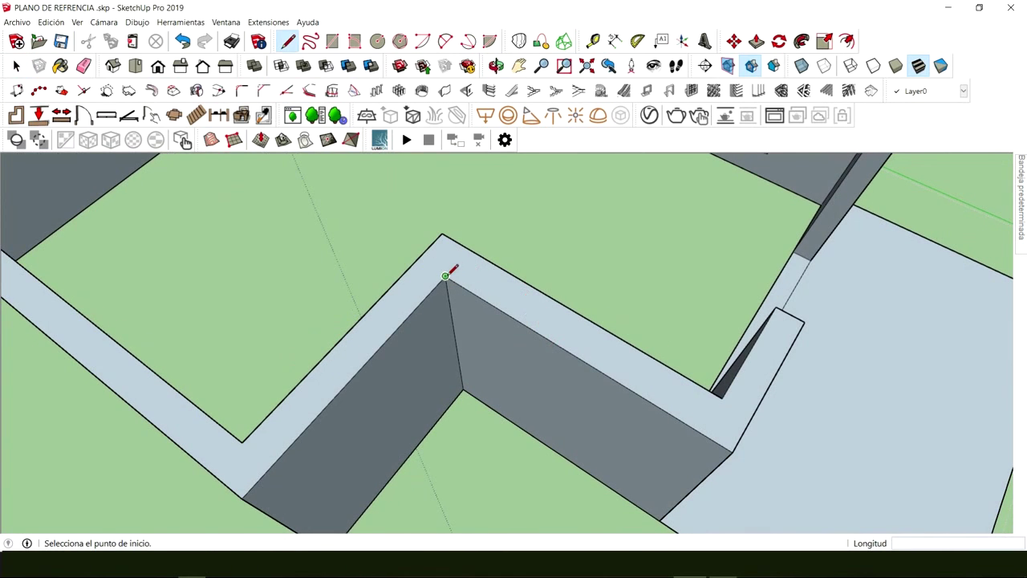
pyautogui.click(445, 276)
pyautogui.click(471, 248)
pyautogui.press('space')
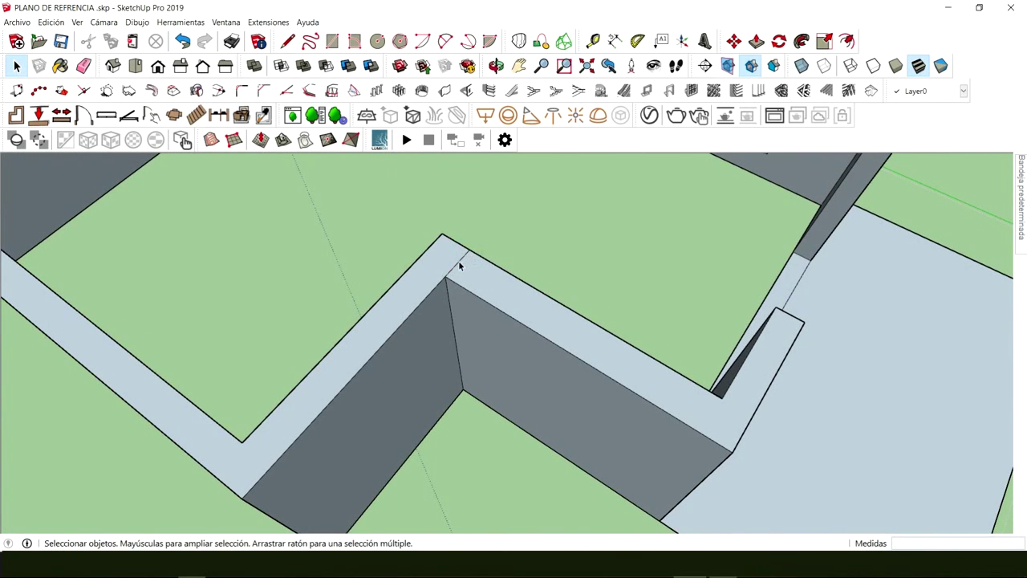
# Copy the marking line 1.50 m along the wall toward the alfresco to mark the window's other edge
pyautogui.click(459, 263)
pyautogui.press('m')
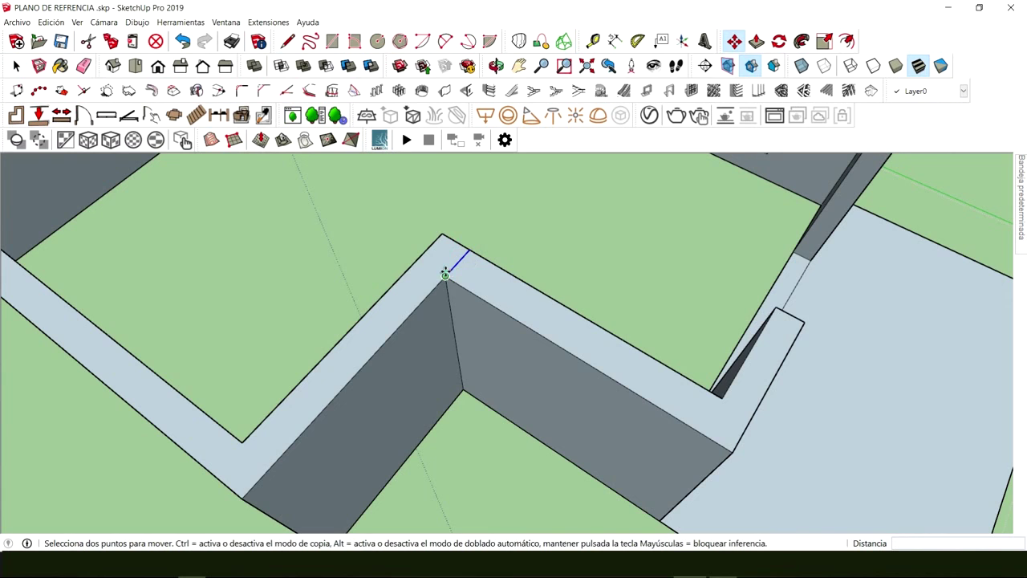
pyautogui.click(445, 275)
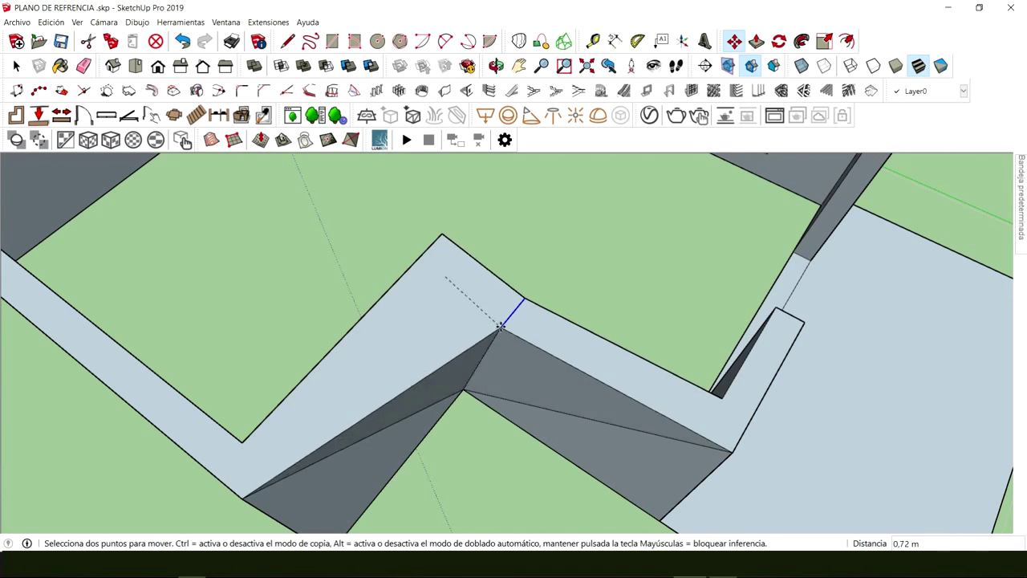
pyautogui.press('ctrl')
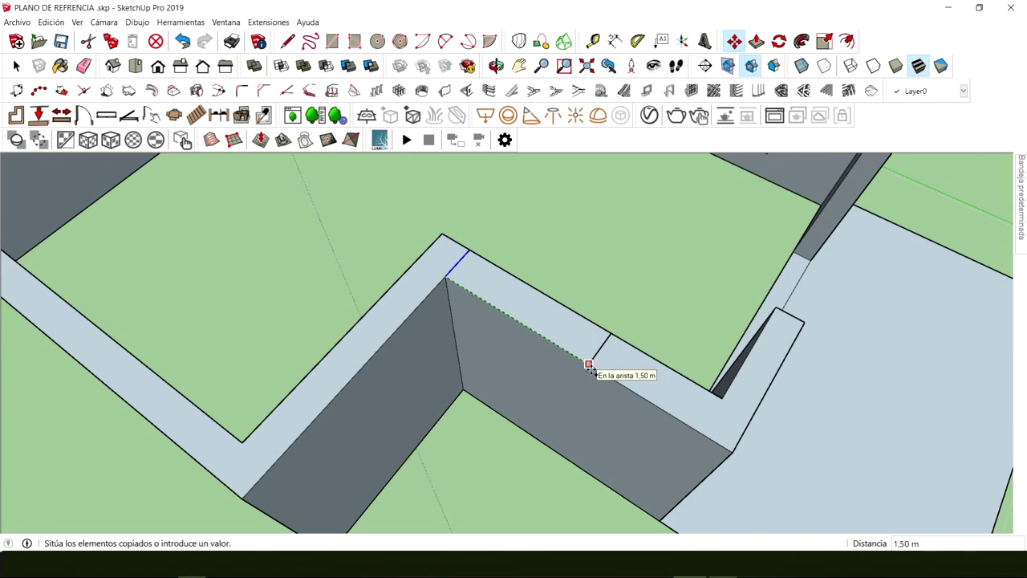
pyautogui.click(589, 365)
pyautogui.press('space')
# Draw a second line from the recessed corner across the top of the adjoining dining wall
pyautogui.press('l')
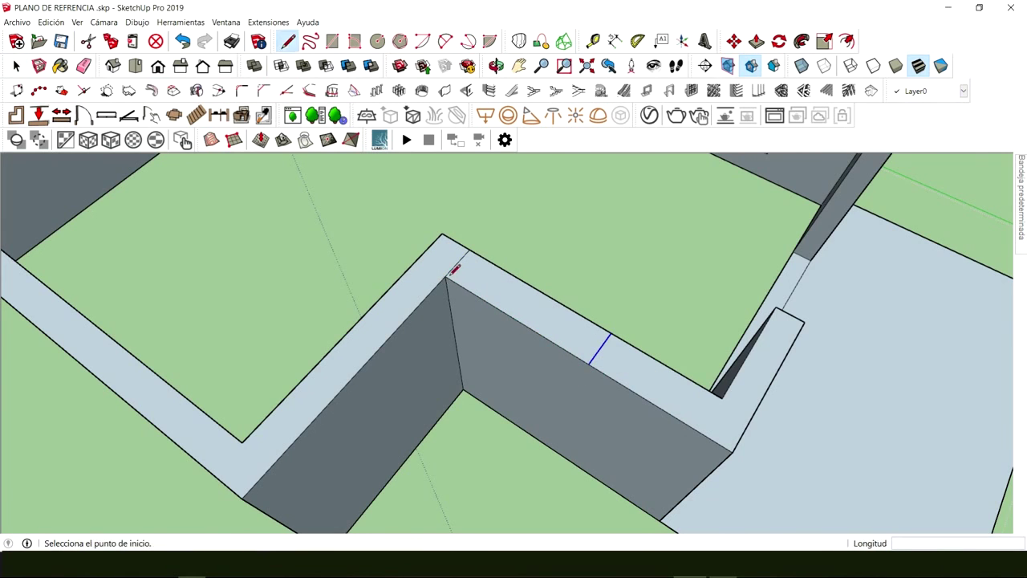
pyautogui.click(443, 270)
pyautogui.click(431, 266)
pyautogui.press('m')
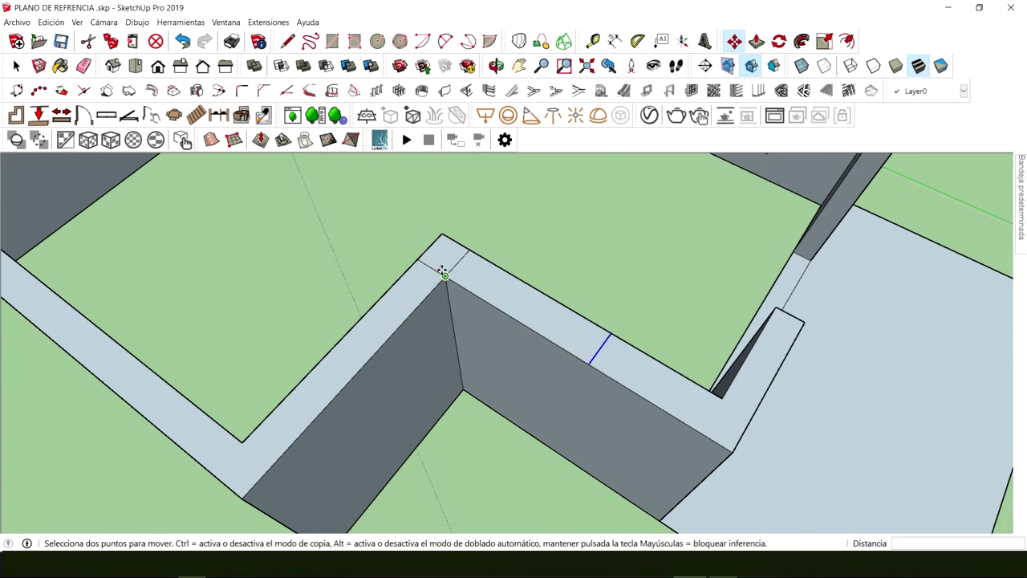
pyautogui.press('space')
# Copy the second marking line along the dining wall's top, away from the recessed corner, to mark that window's far edge
pyautogui.click(431, 273)
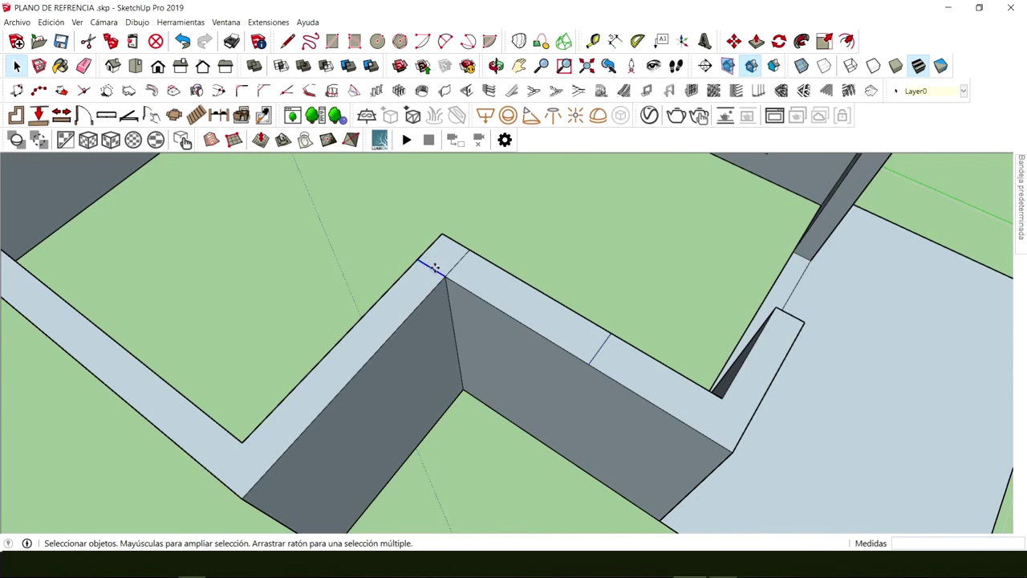
pyautogui.press('m')
pyautogui.press('ctrl')
pyautogui.click(443, 276)
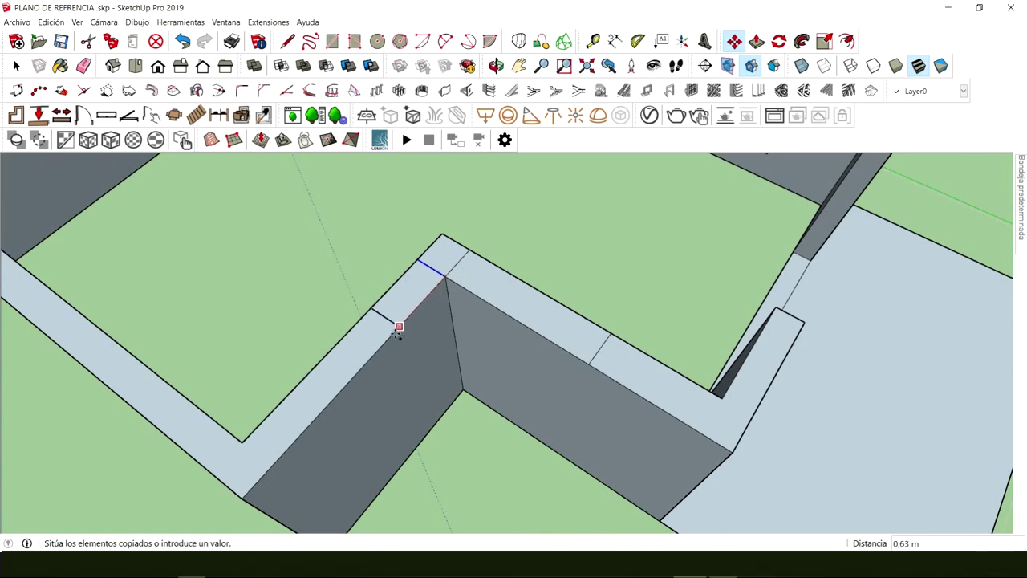
pyautogui.click(327, 403)
pyautogui.press('space')
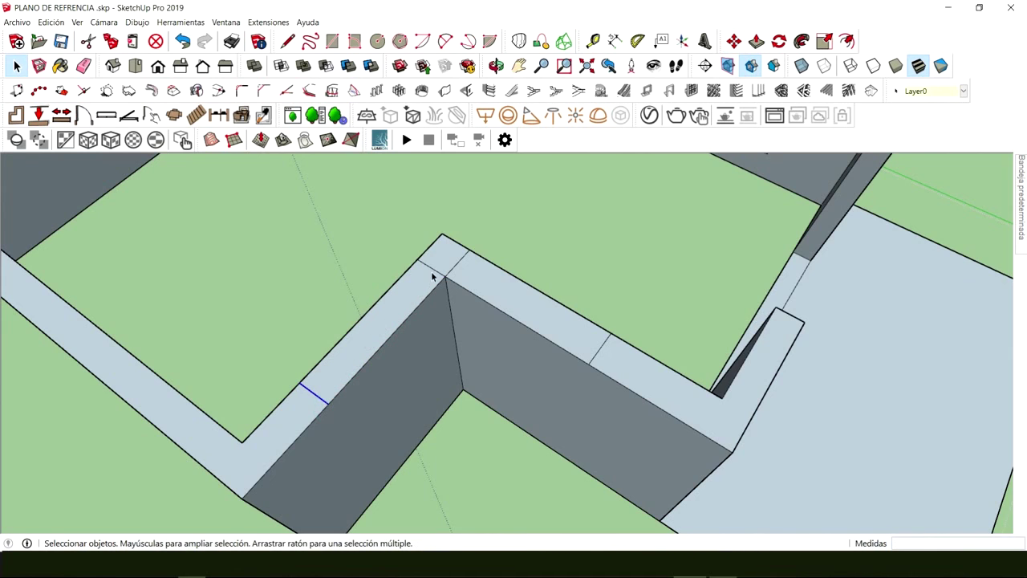
# Delete the two short dividing lines on the wall top at the recessed exterior corner
pyautogui.click(435, 274)
pyautogui.press('Delete')
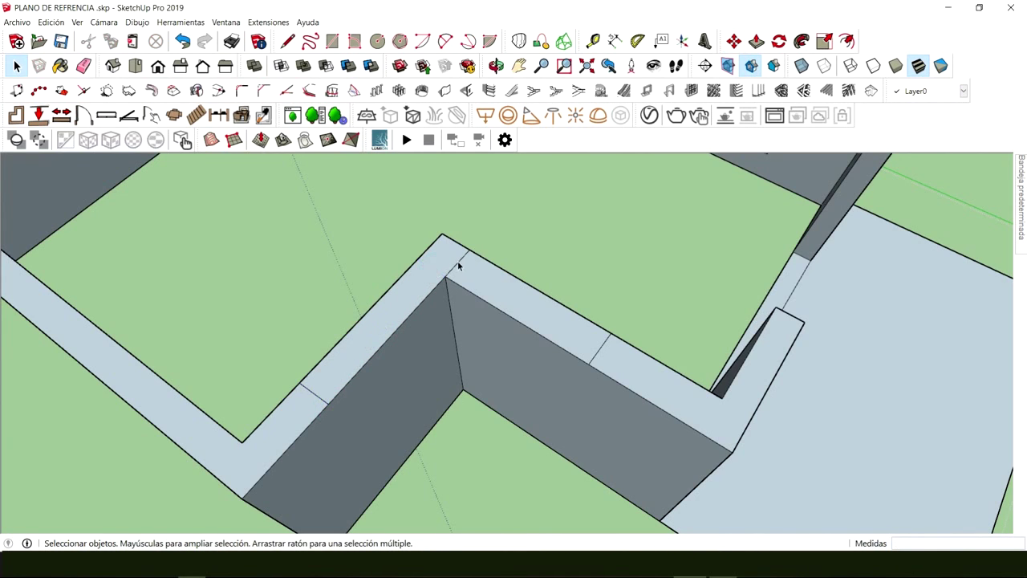
pyautogui.click(460, 266)
# Push the L-shaped wall top at the recessed corner down 1.5 m to open the corner window
pyautogui.press('p')
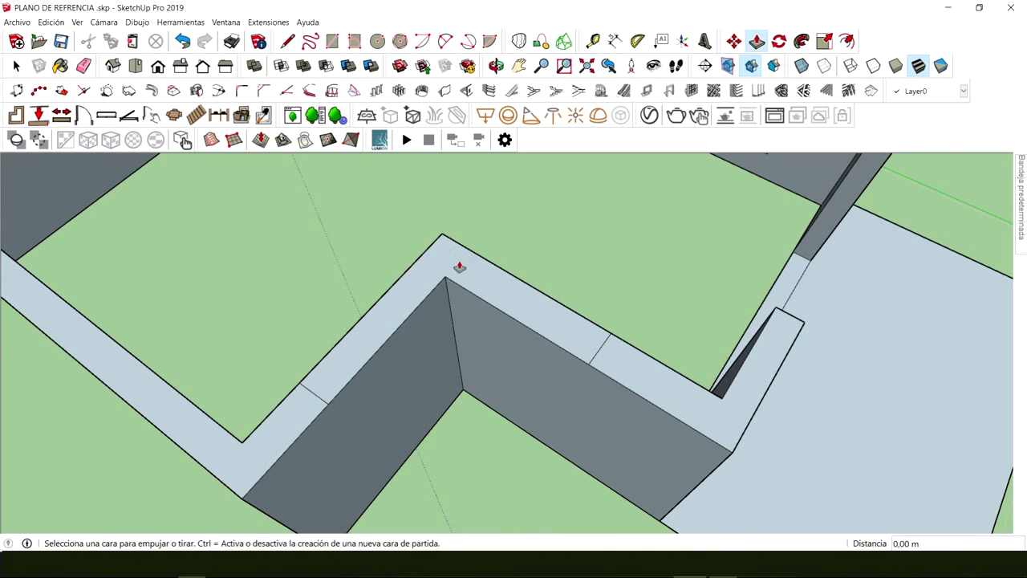
pyautogui.click(477, 276)
pyautogui.click(481, 346)
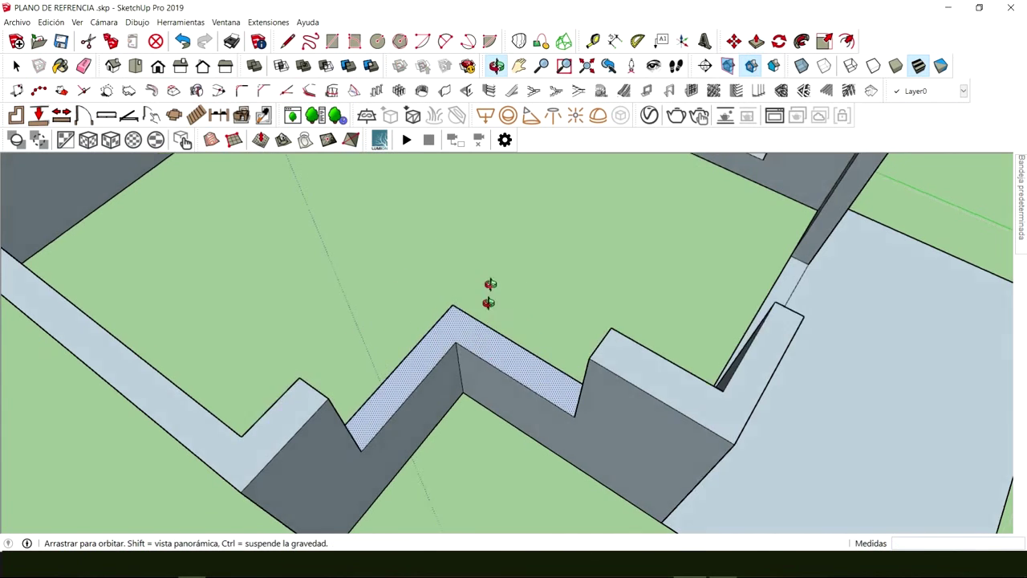
pyautogui.moveTo(488, 291); pyautogui.dragTo(509, 230, button='middle')
pyautogui.click(520, 352)
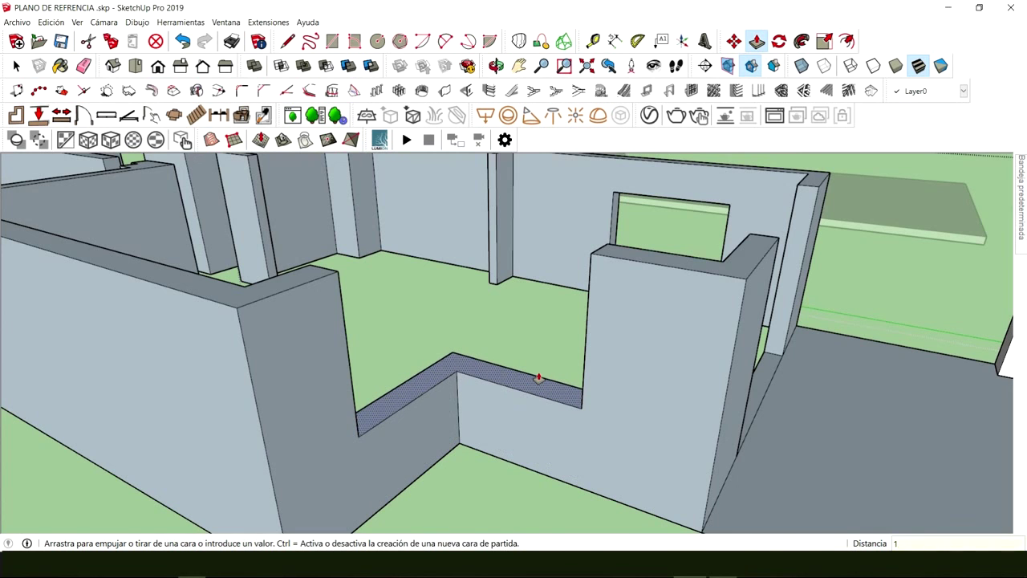
pyautogui.write('1,5')
pyautogui.press('Return')
pyautogui.press('space')
# Examine the reference floor plan around the dining, family and alfresco areas for remaining wall openings
pyautogui.moveTo(528, 371); pyautogui.dragTo(480, 401, button='middle')
pyautogui.scroll(-5, 646, 334)
pyautogui.moveTo(647, 334); pyautogui.dragTo(663, 265, button='middle')
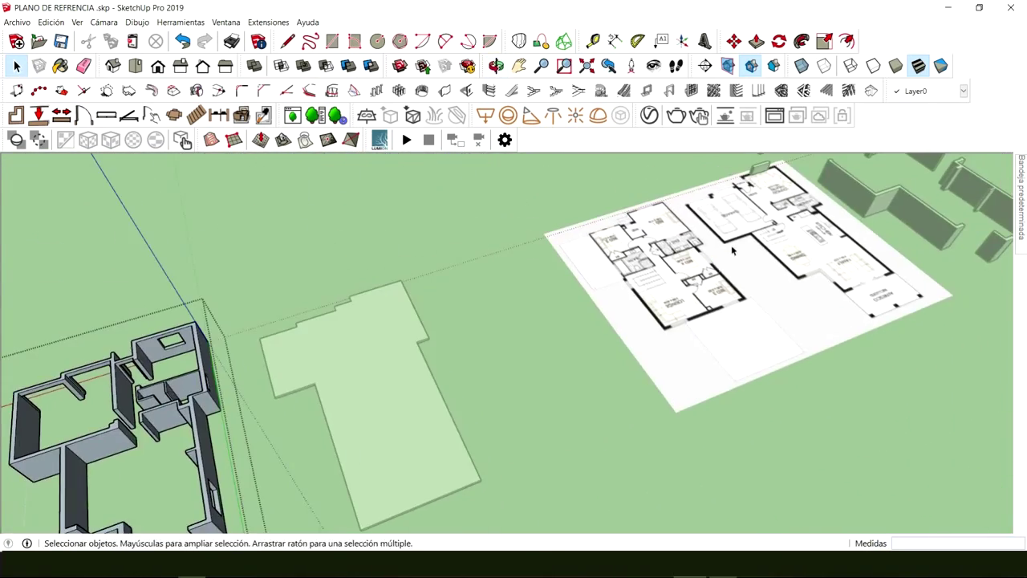
pyautogui.scroll(3, 662, 265)
pyautogui.scroll(6, 662, 265)
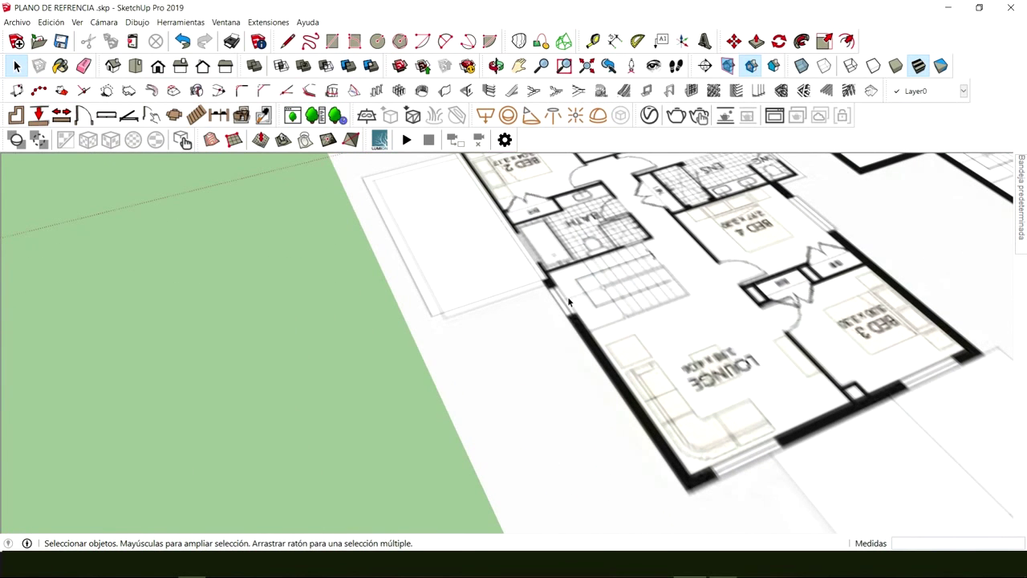
pyautogui.moveTo(578, 331); pyautogui.dragTo(525, 456, button='middle')
pyautogui.scroll(-4, 659, 354)
pyautogui.scroll(4, 514, 333)
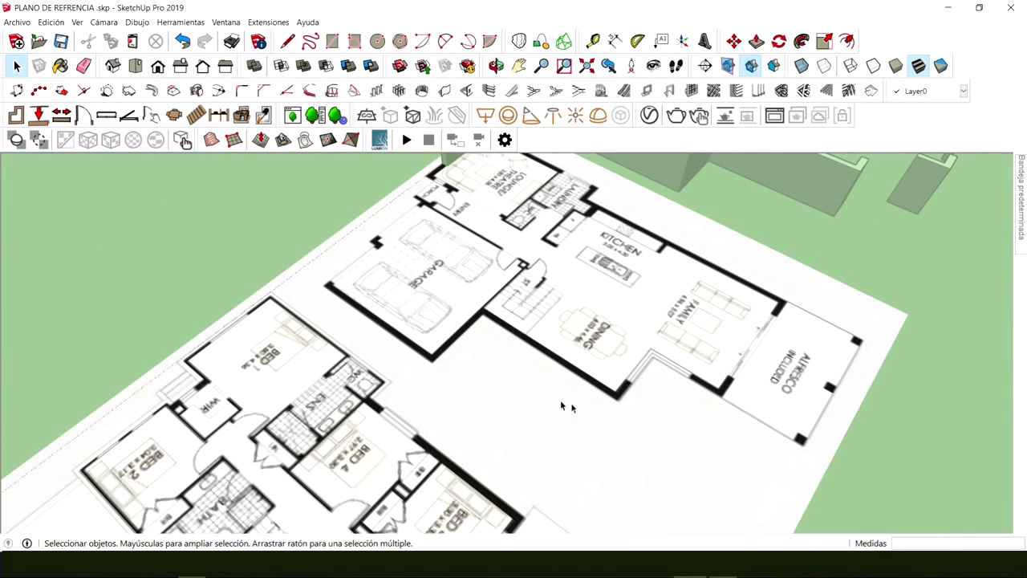
pyautogui.scroll(-6, 595, 393)
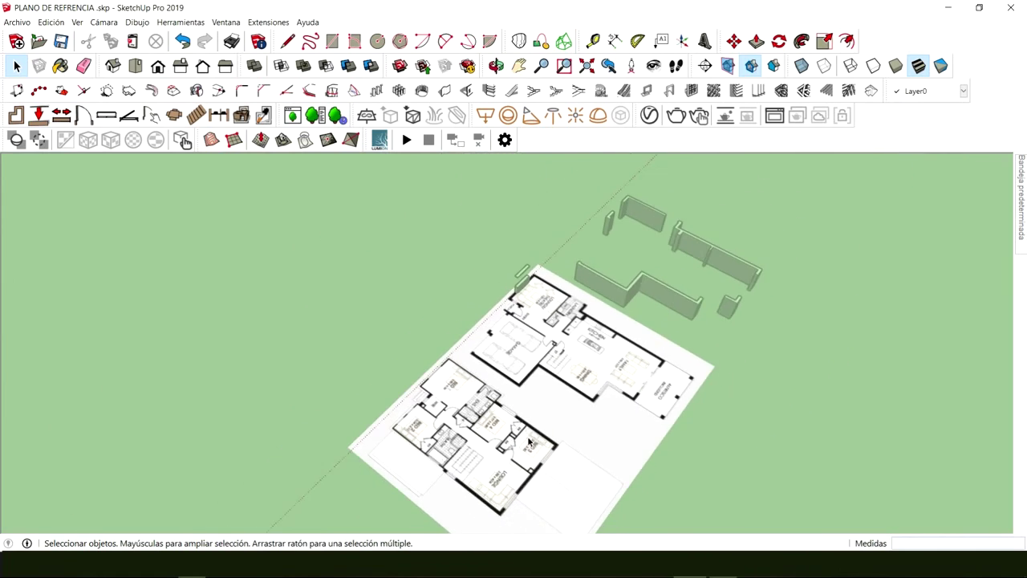
# Draw a rectangle over the existing window opening in the family room's long wall, from corner to opposite corner
pyautogui.moveTo(594, 402); pyautogui.dragTo(639, 319, button='middle')
pyautogui.scroll(-2, 472, 467)
pyautogui.moveTo(474, 468); pyautogui.dragTo(611, 255, button='middle')
pyautogui.scroll(5, 538, 309)
pyautogui.scroll(3, 562, 303)
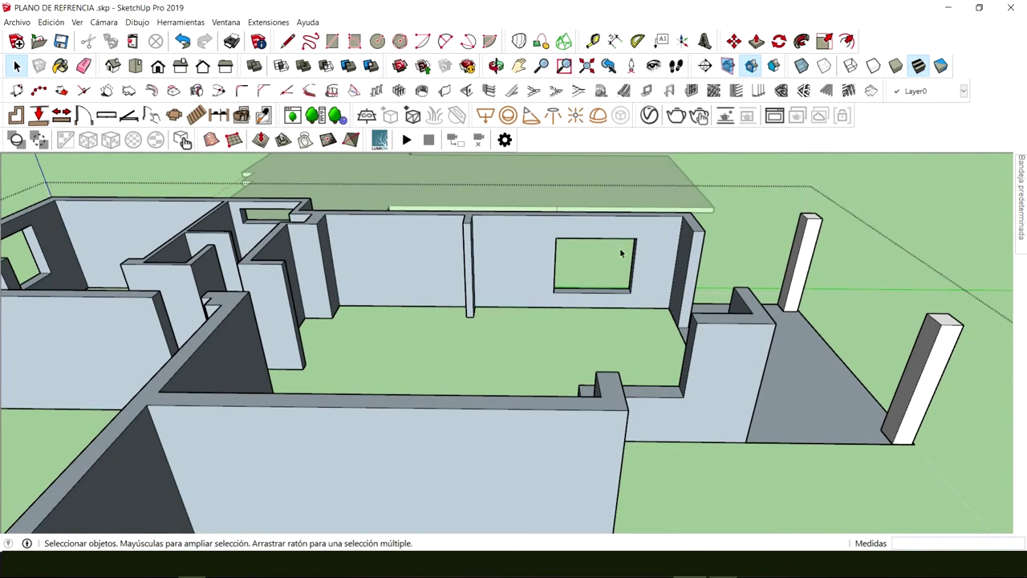
pyautogui.press('m')
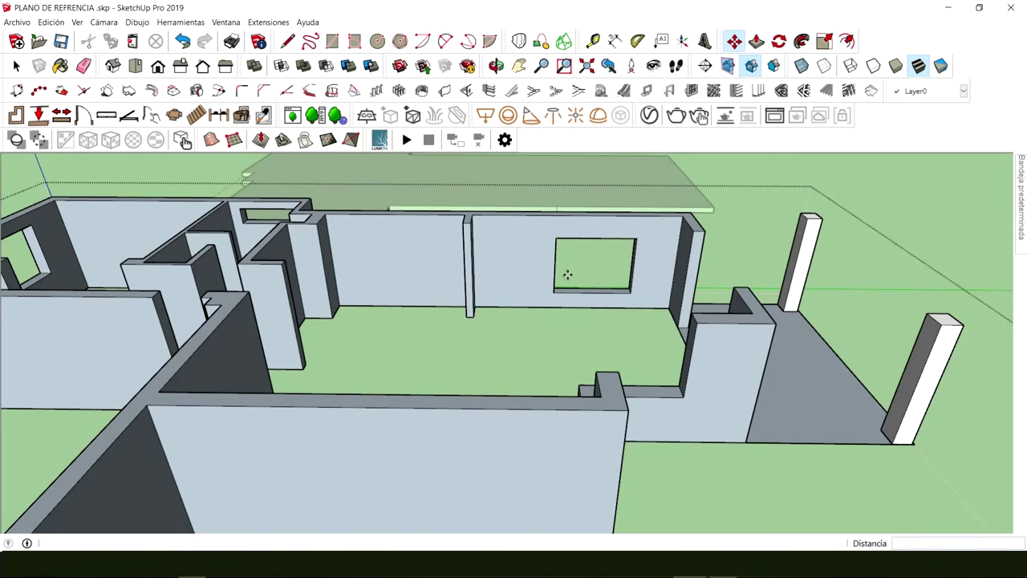
pyautogui.press('r')
pyautogui.click(556, 238)
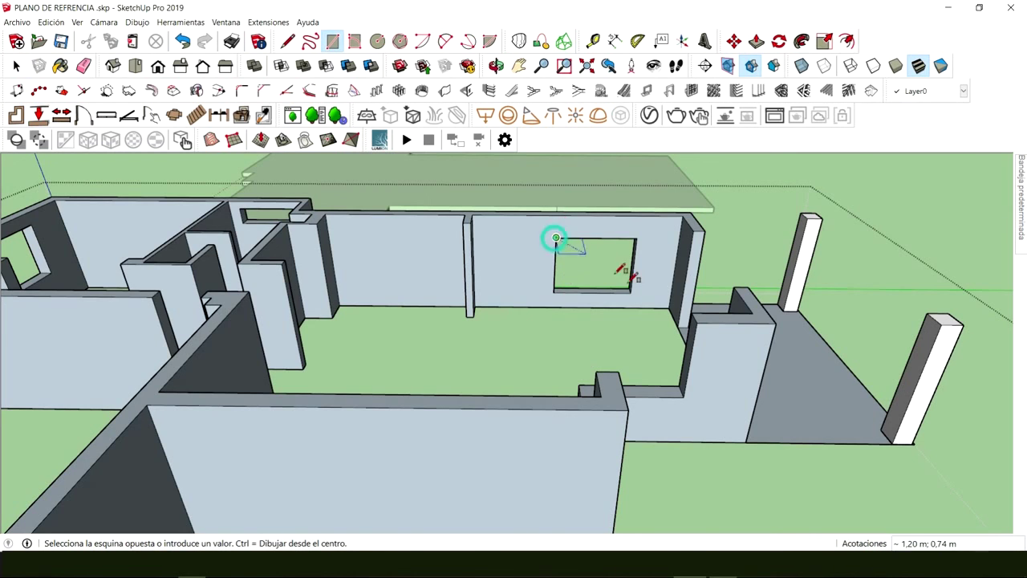
pyautogui.click(632, 292)
pyautogui.press('space')
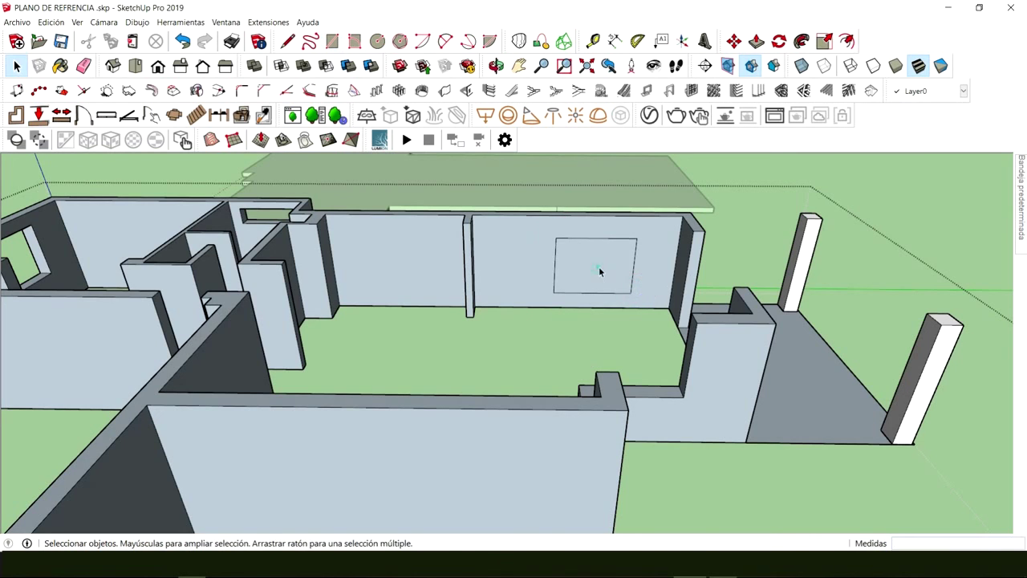
# Copy the window-sized rectangle from the family wall onto the outer face of the opposite dining wall
pyautogui.click(599, 266)
pyautogui.press('m')
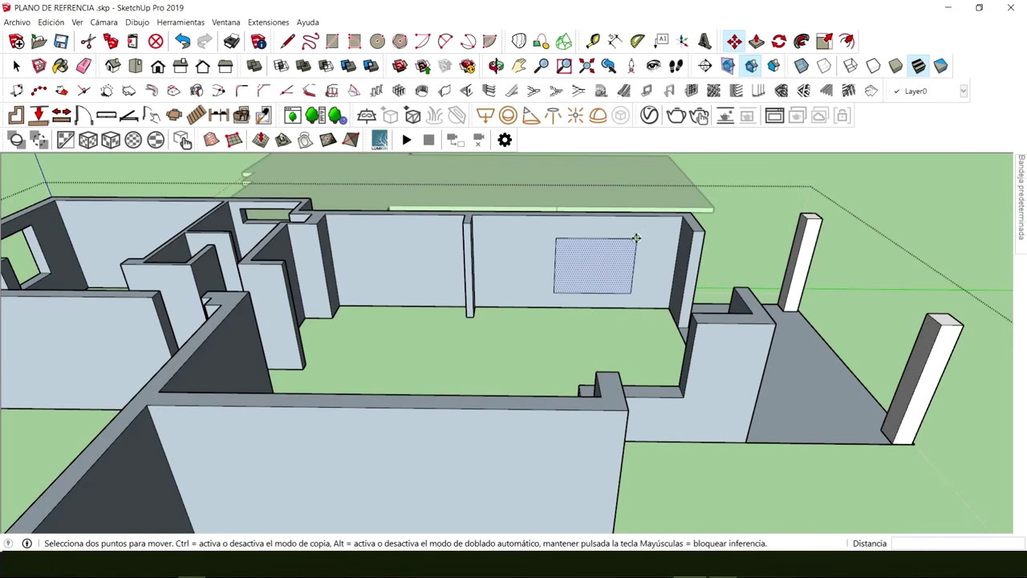
pyautogui.press('ctrl')
pyautogui.click(636, 238)
pyautogui.moveTo(551, 412); pyautogui.dragTo(607, 282, button='middle')
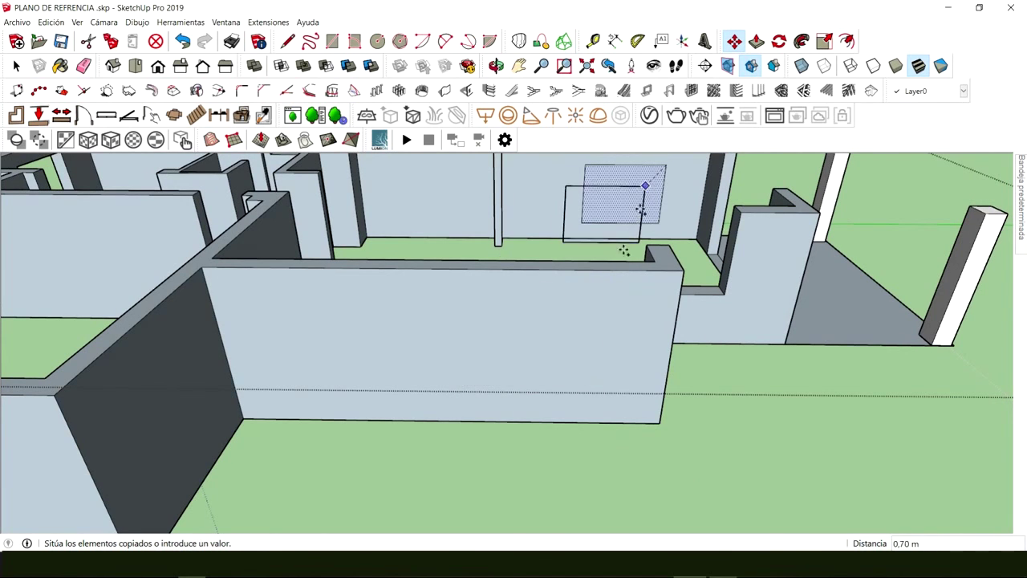
pyautogui.click(602, 298)
pyautogui.press('space')
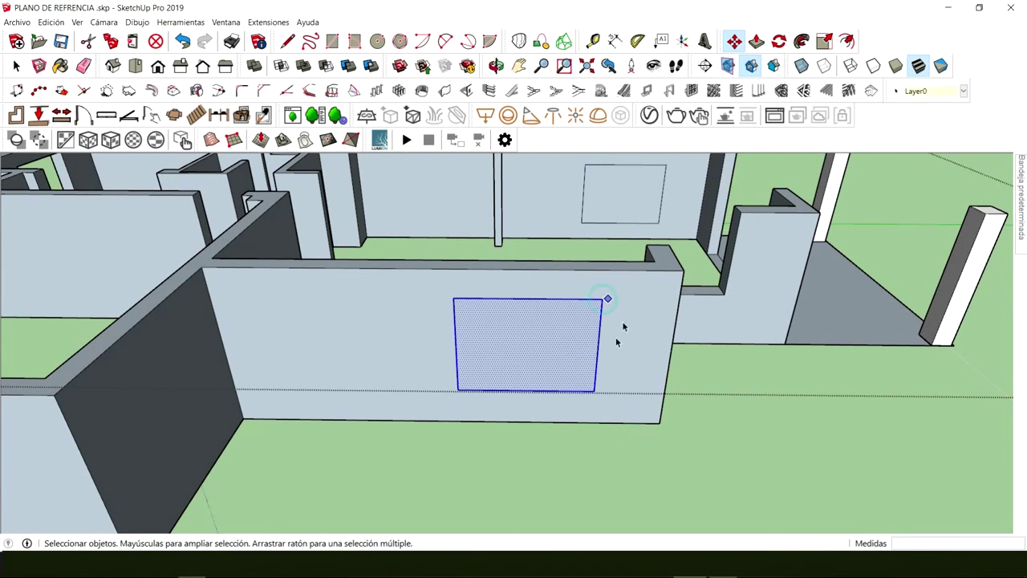
pyautogui.click(575, 343)
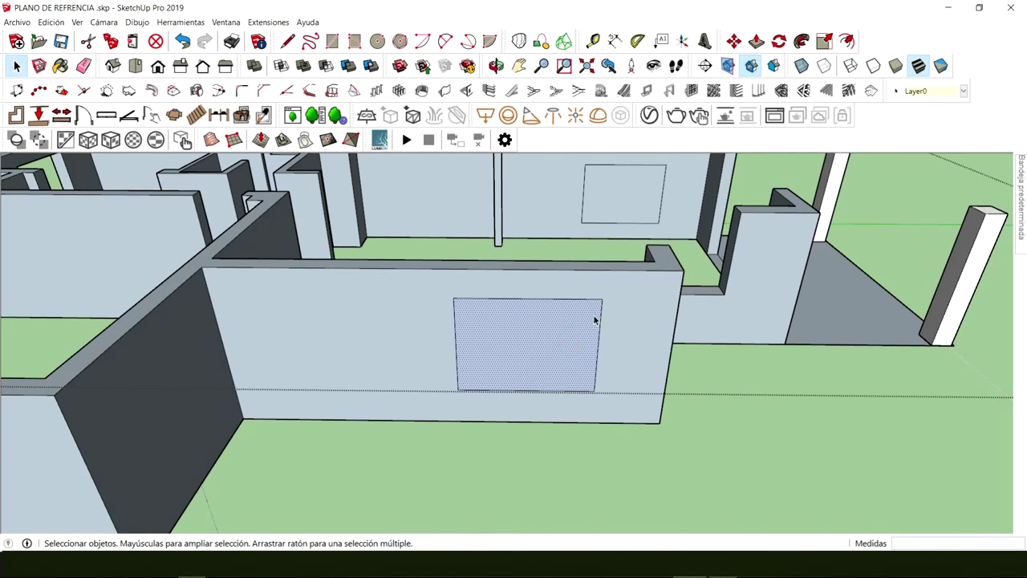
# Move the copied window rectangle within the dining wall's outer face to adjust its height and position
pyautogui.press('m')
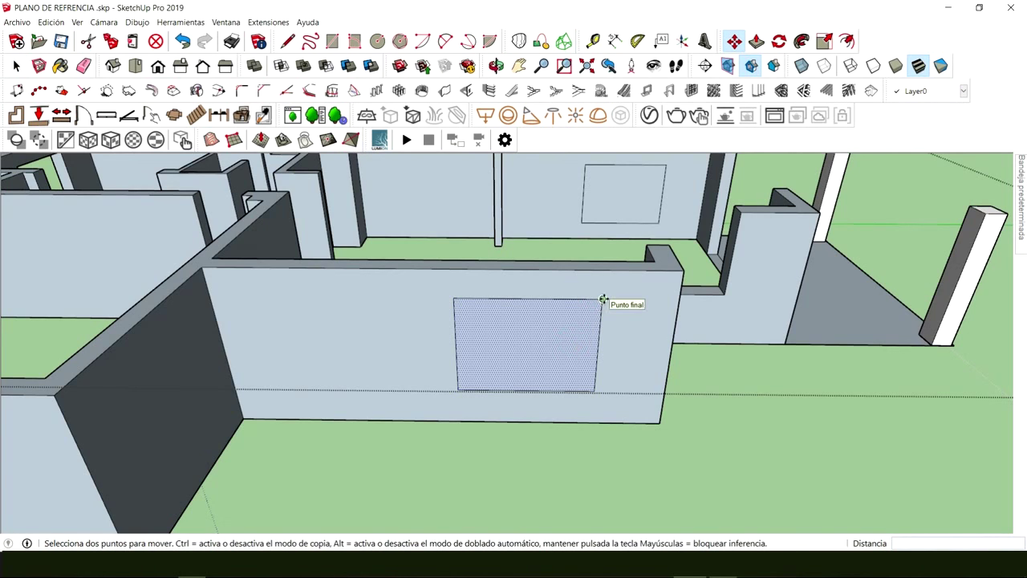
pyautogui.click(603, 298)
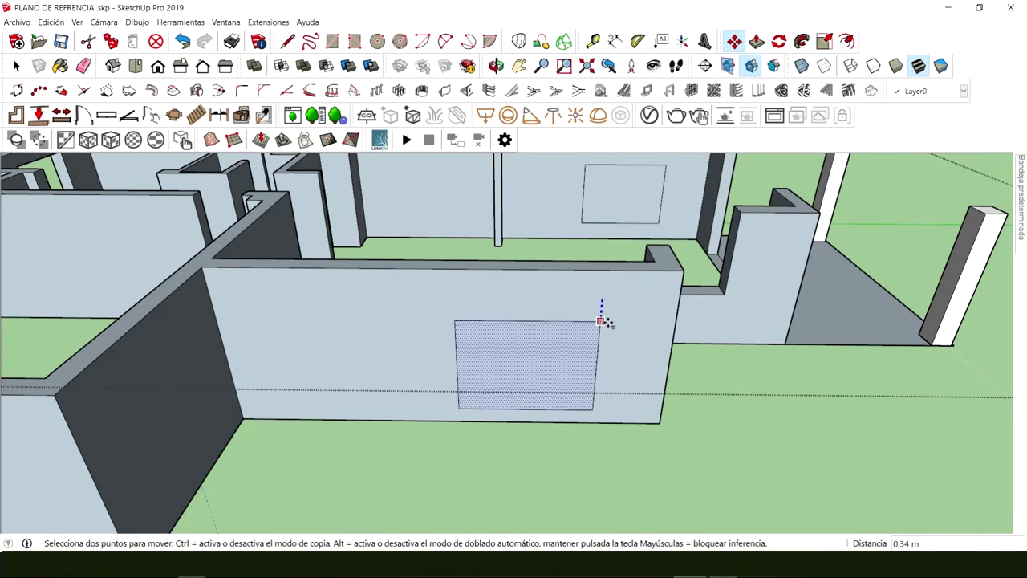
pyautogui.click(602, 219)
pyautogui.moveTo(602, 220); pyautogui.dragTo(390, 236, button='middle')
pyautogui.click(630, 345)
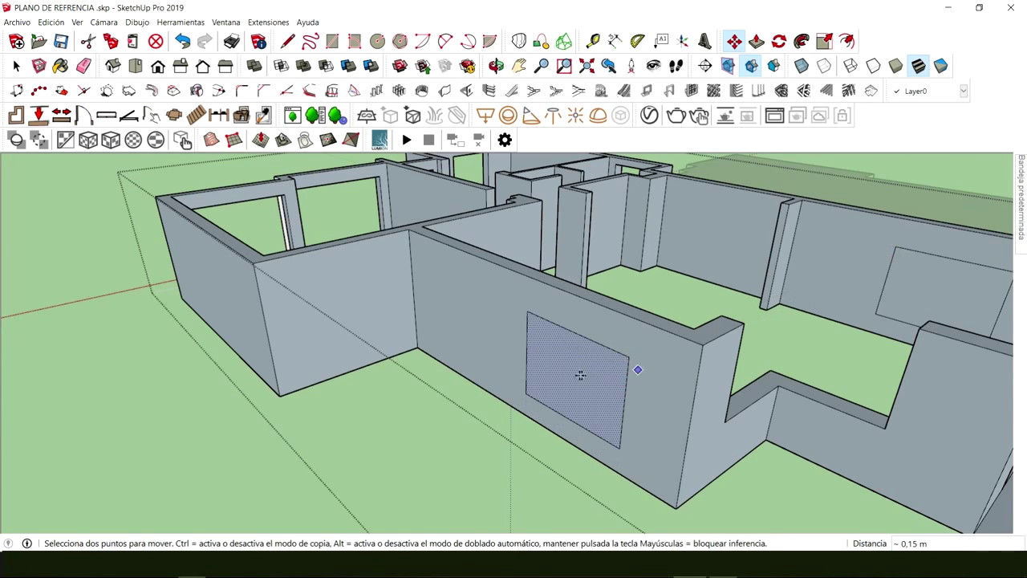
# Push the rectangle through the full thickness of the dining wall to cut the window opening
pyautogui.moveTo(580, 374); pyautogui.dragTo(615, 383, button='middle')
pyautogui.press('p')
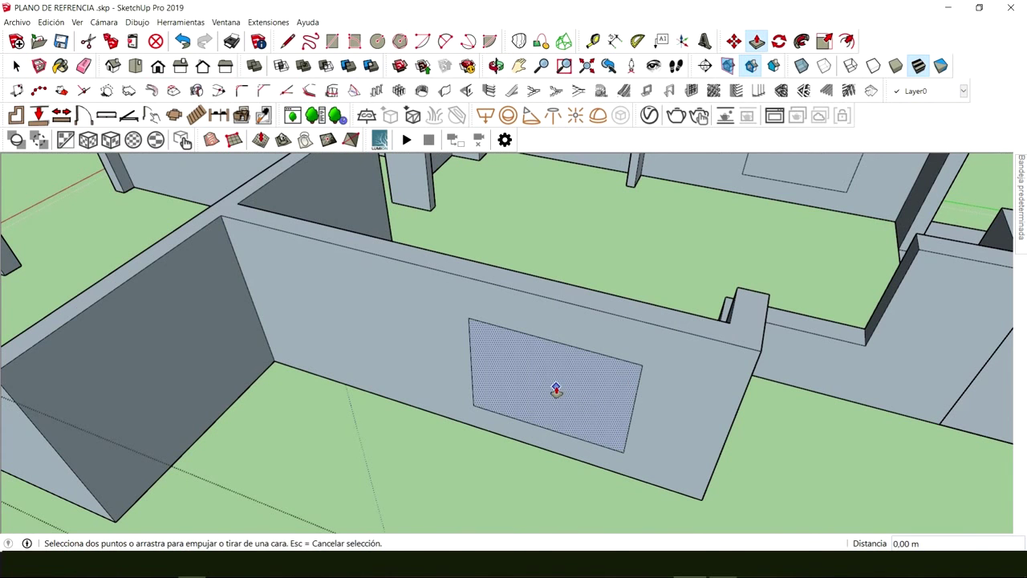
pyautogui.click(557, 390)
pyautogui.moveTo(598, 372); pyautogui.dragTo(687, 287, button='middle')
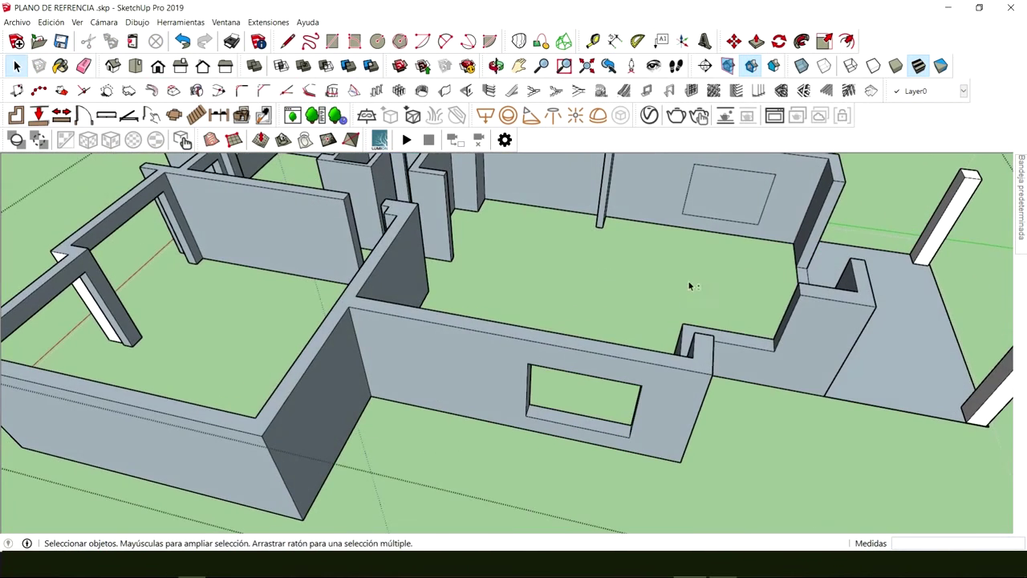
# Delete the rectangular face covering the window opening in the family room's long wall
pyautogui.scroll(-2, 688, 287)
pyautogui.click(668, 242)
pyautogui.press('Delete')
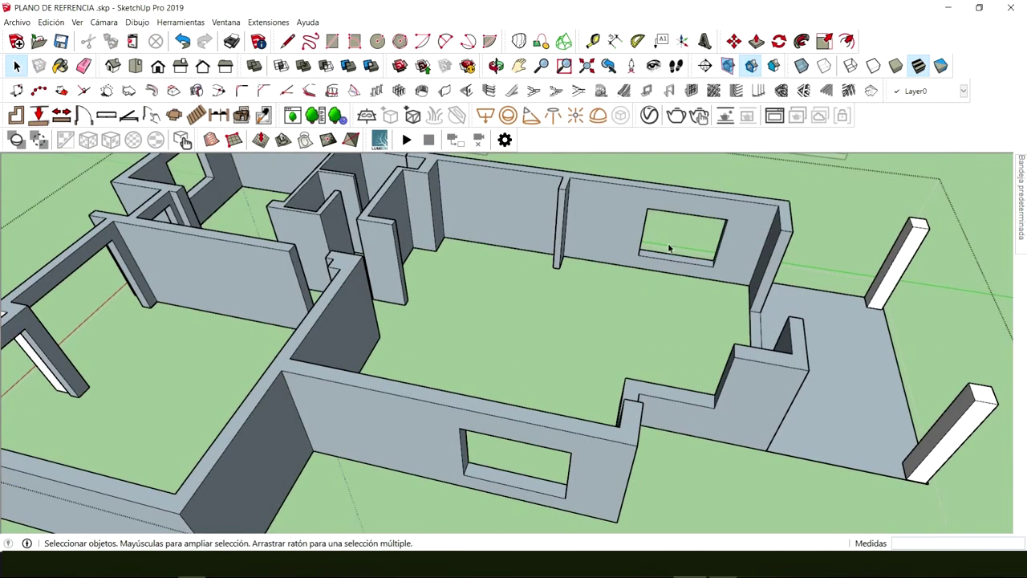
# Move the wall group by its lower front corner onto the matching bottom corner of the ground-floor slab
pyautogui.scroll(-1, 670, 247)
pyautogui.moveTo(520, 345); pyautogui.dragTo(630, 410, button='middle')
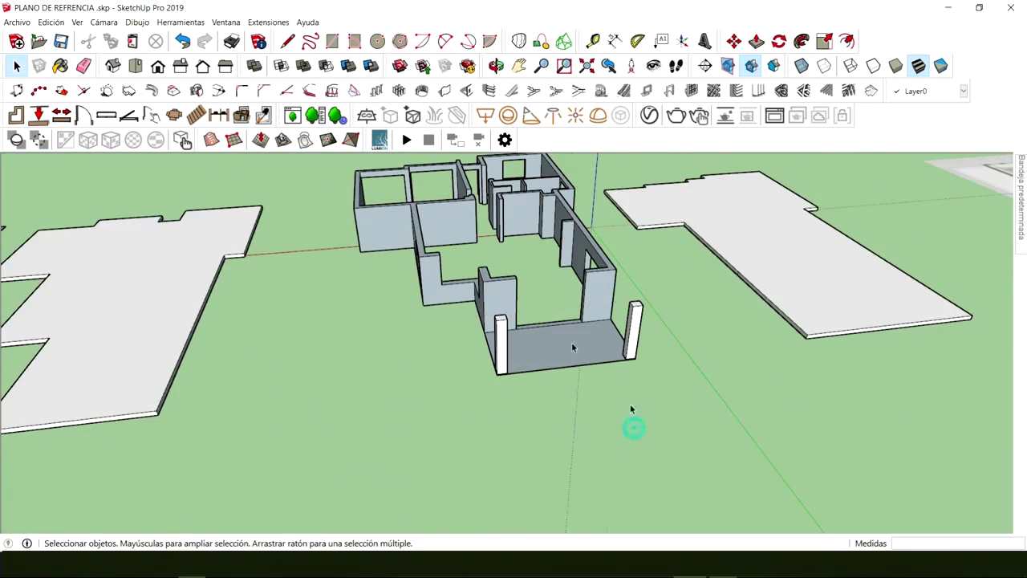
pyautogui.moveTo(536, 308); pyautogui.dragTo(459, 321, button='middle')
pyautogui.click(566, 367)
pyautogui.moveTo(571, 374); pyautogui.dragTo(503, 391, button='middle')
pyautogui.scroll(2, 503, 391)
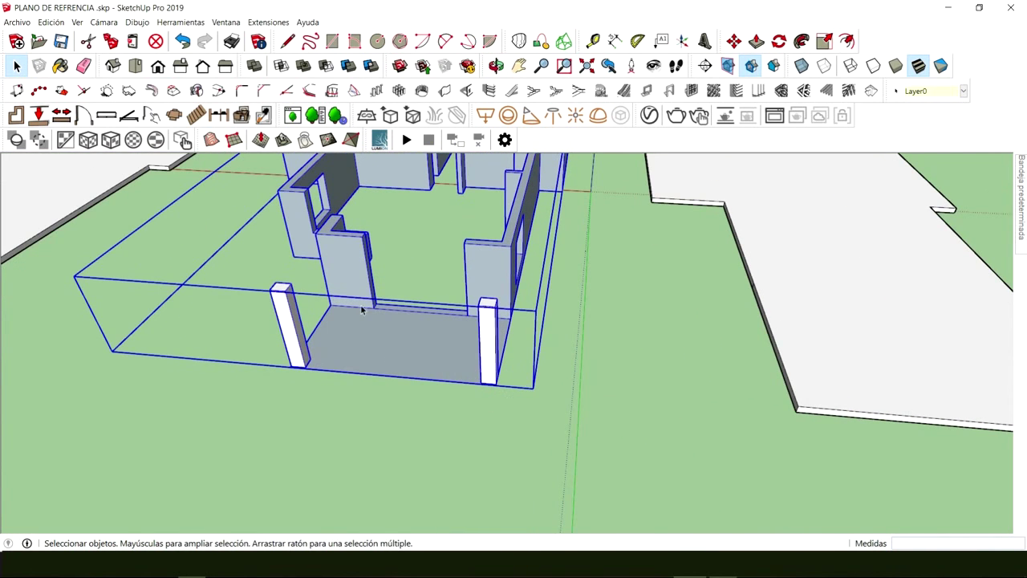
pyautogui.moveTo(361, 309); pyautogui.dragTo(520, 370, button='middle')
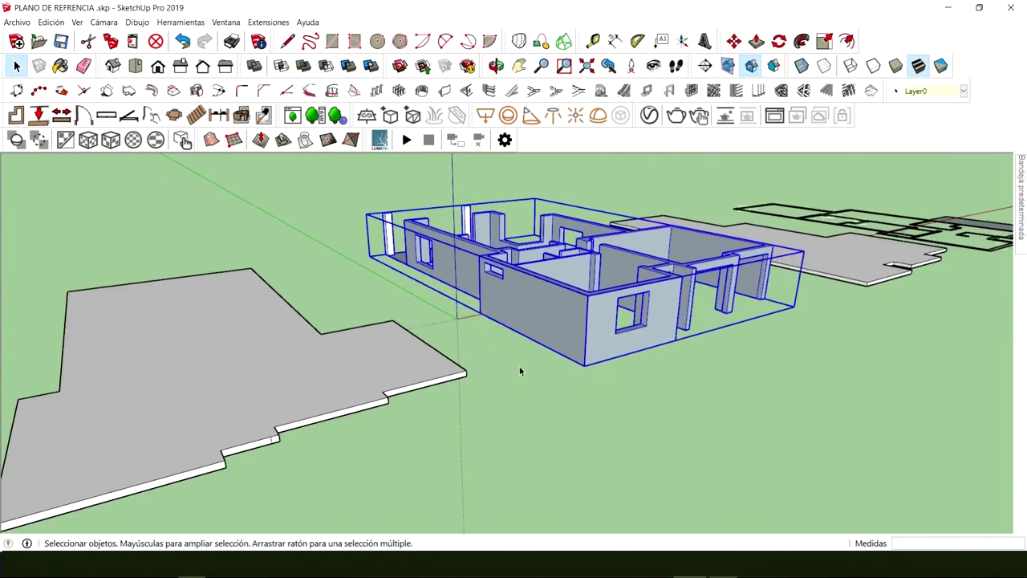
pyautogui.scroll(3, 520, 371)
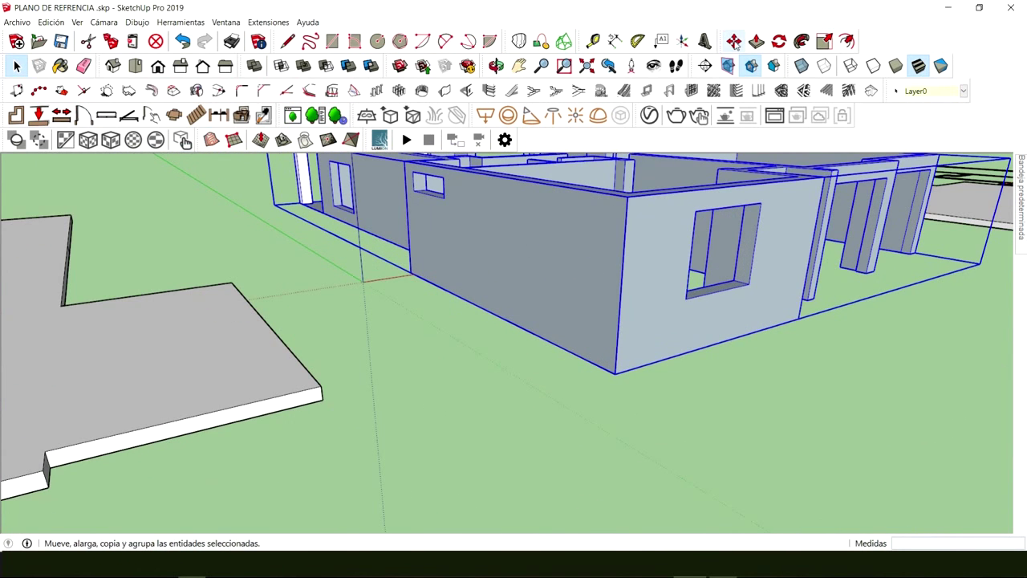
pyautogui.click(734, 41)
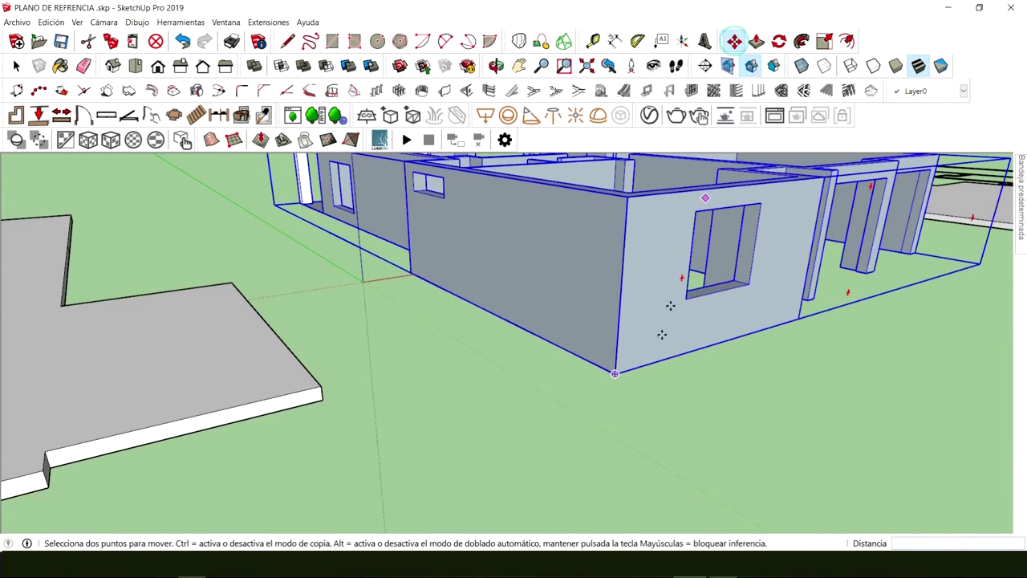
pyautogui.click(616, 372)
pyautogui.scroll(-3, 241, 362)
pyautogui.click(241, 362)
pyautogui.moveTo(241, 362); pyautogui.dragTo(562, 381, button='middle')
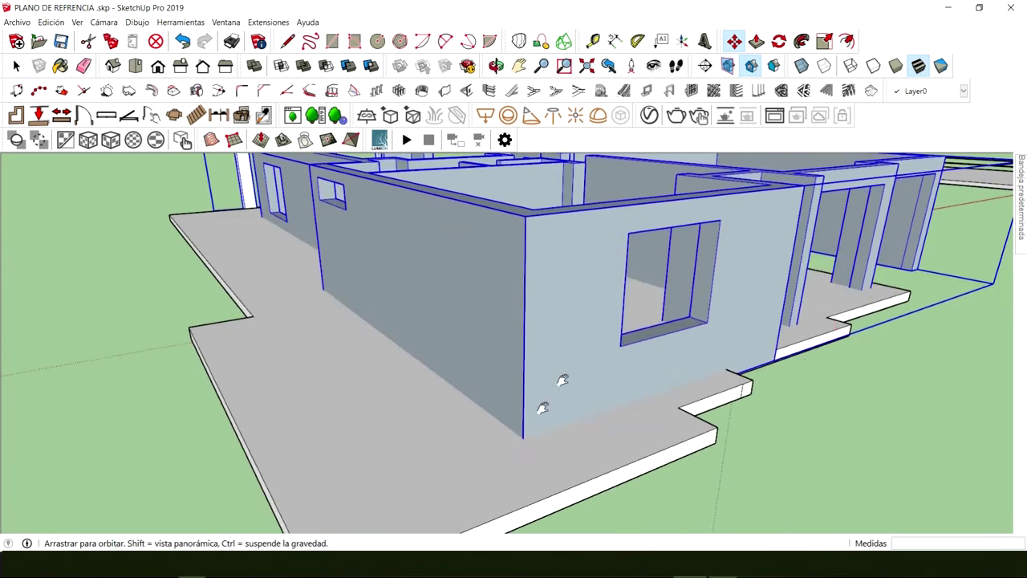
pyautogui.scroll(5, 553, 385)
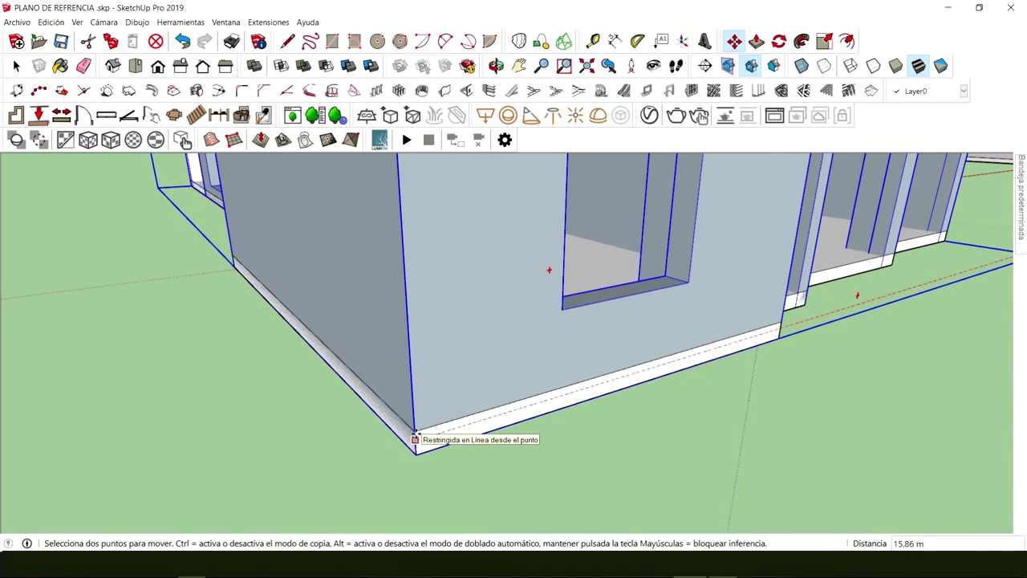
pyautogui.press('space')
# Raise the wall group by the slab's thickness so its base sits on the slab's top face
pyautogui.scroll(-4, 482, 408)
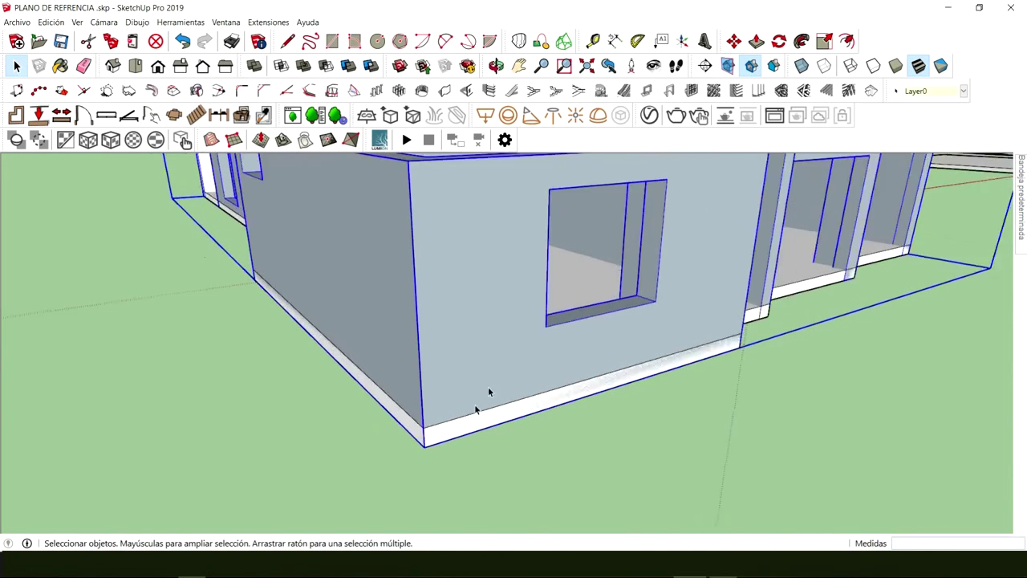
pyautogui.moveTo(506, 381); pyautogui.dragTo(547, 344, button='middle')
pyautogui.scroll(10, 470, 420)
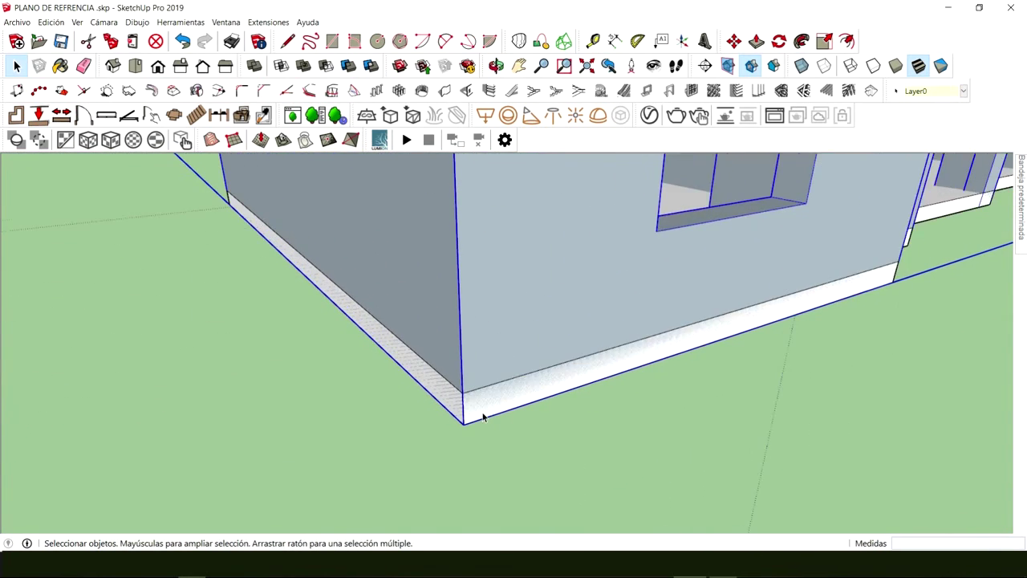
pyautogui.press('m')
pyautogui.moveTo(464, 414); pyautogui.dragTo(462, 390)
pyautogui.press('space')
# Move the loose slab by its lower front corner onto the top front corner of the ground-floor walls
pyautogui.scroll(-8, 493, 390)
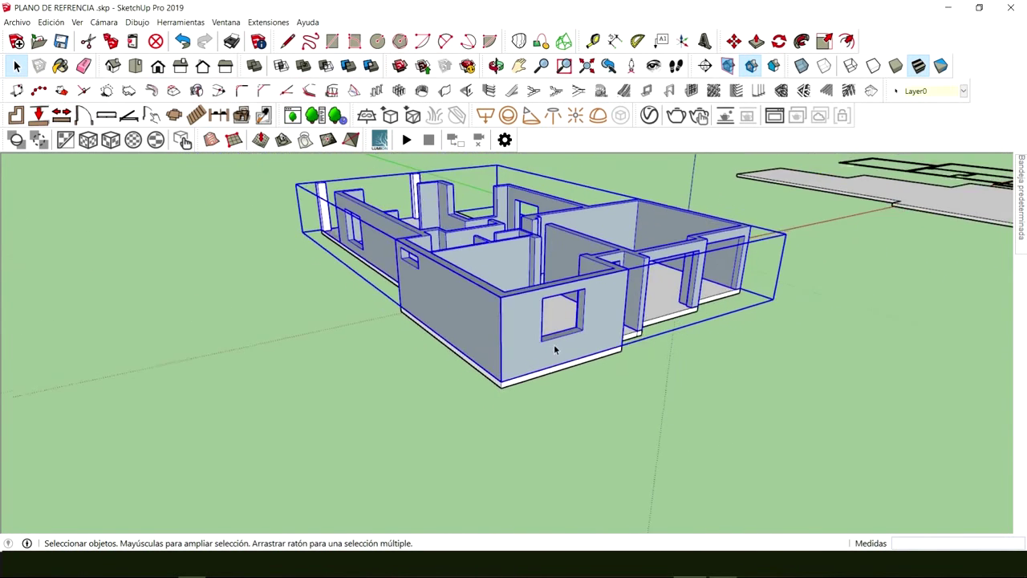
pyautogui.moveTo(554, 349); pyautogui.dragTo(436, 376, button='middle')
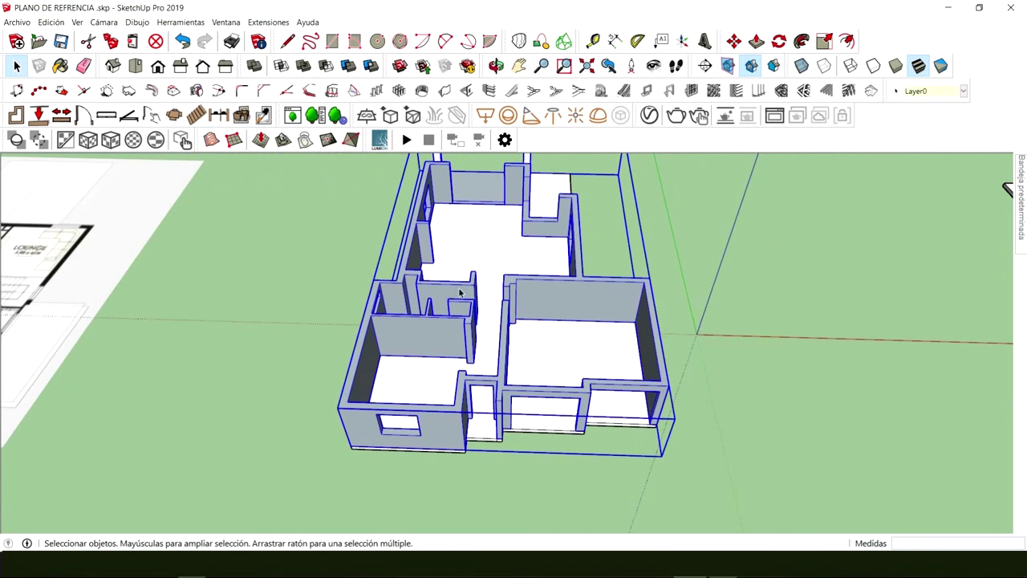
pyautogui.scroll(-4, 426, 336)
pyautogui.moveTo(425, 337); pyautogui.dragTo(695, 340, button='middle')
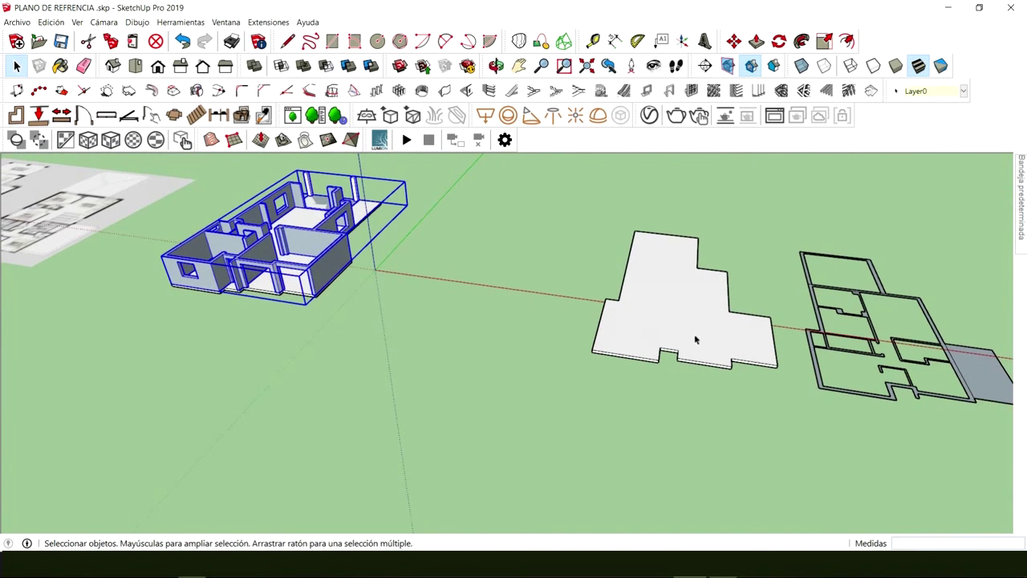
pyautogui.click(630, 332)
pyautogui.moveTo(628, 318); pyautogui.dragTo(656, 362, button='middle')
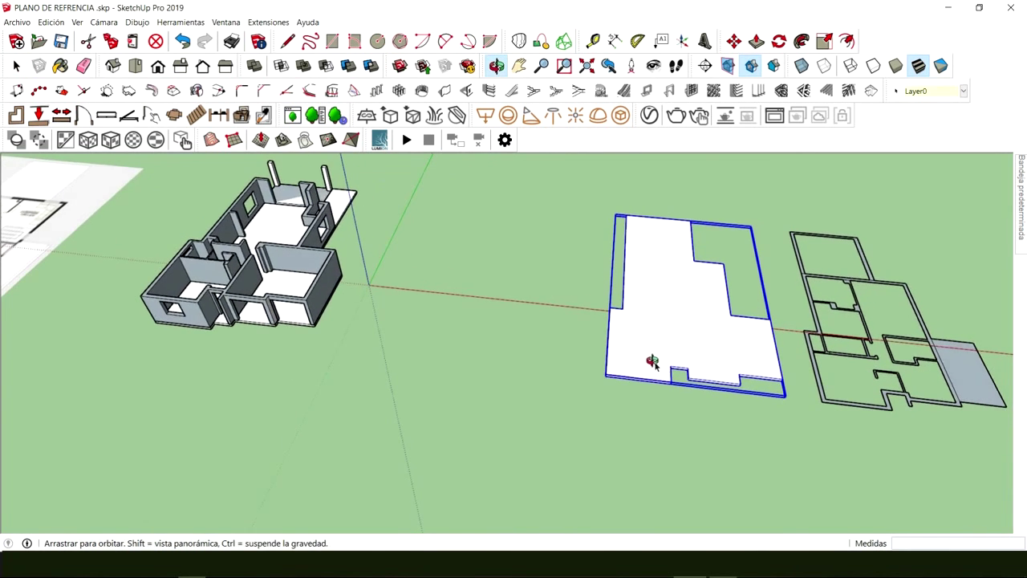
pyautogui.scroll(6, 633, 366)
pyautogui.press('m')
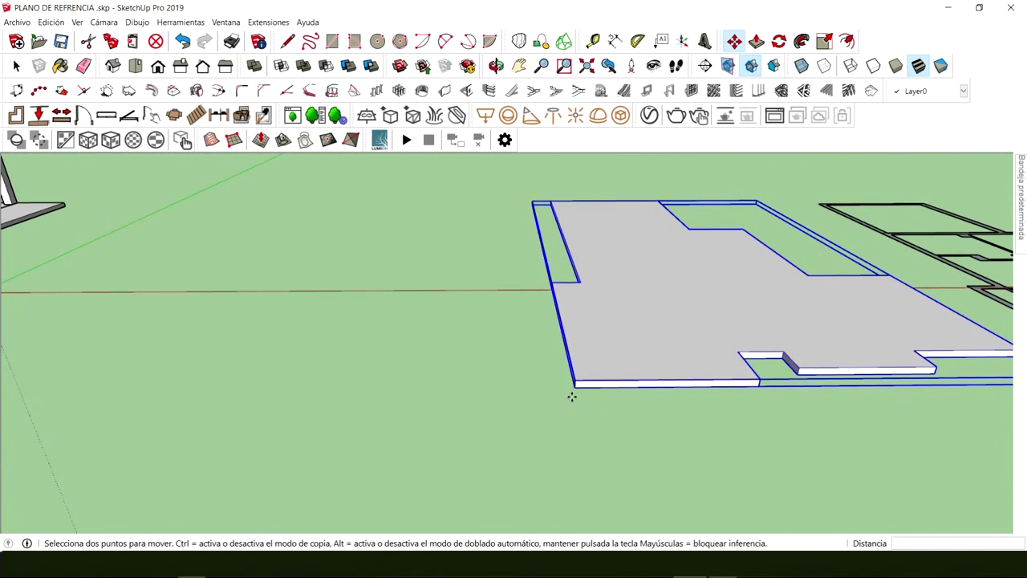
pyautogui.scroll(-4, 576, 388)
pyautogui.press('ctrl')
pyautogui.click(575, 388)
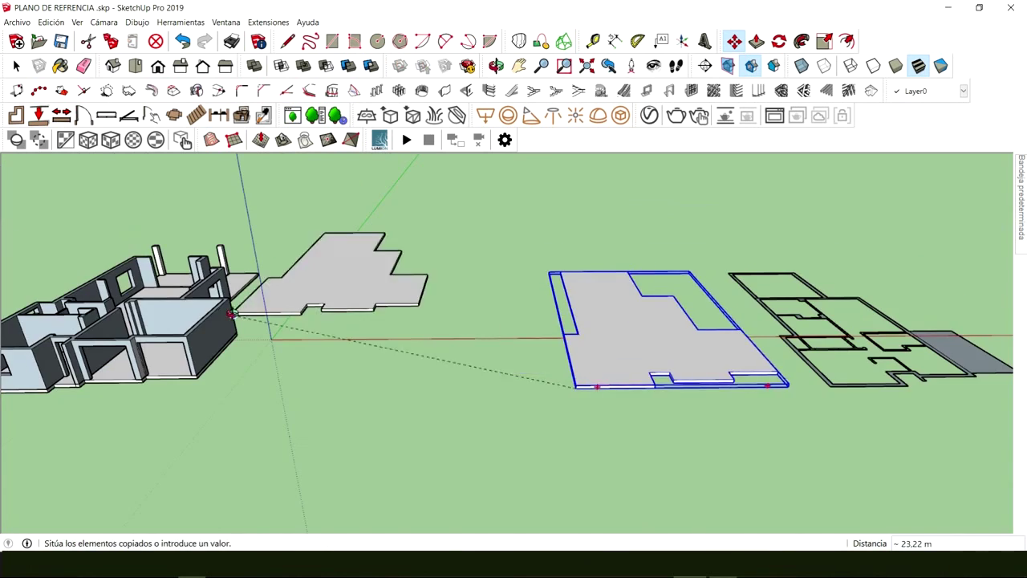
pyautogui.moveTo(481, 337); pyautogui.dragTo(454, 356, button='middle')
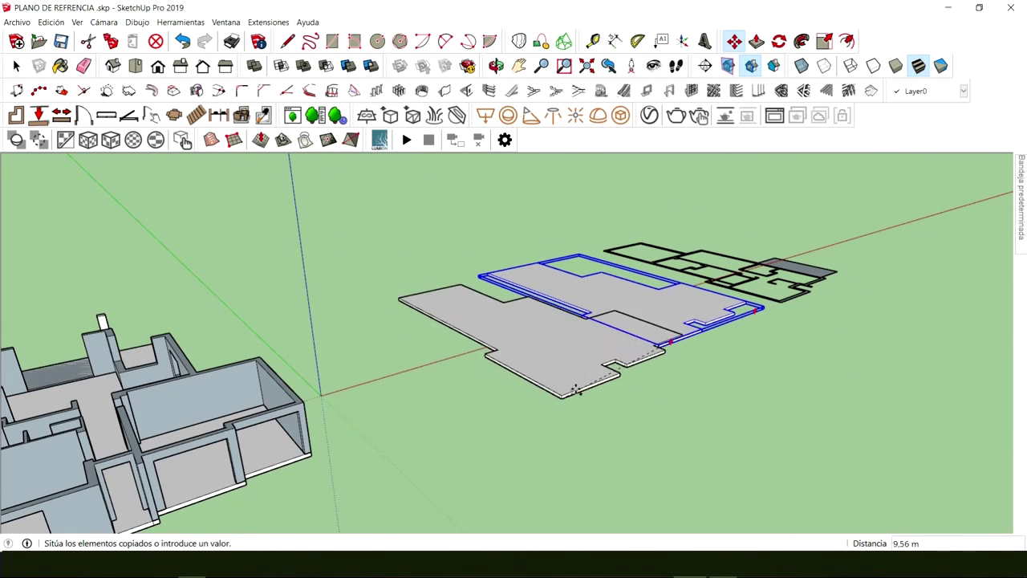
pyautogui.moveTo(589, 367); pyautogui.dragTo(509, 372, button='middle')
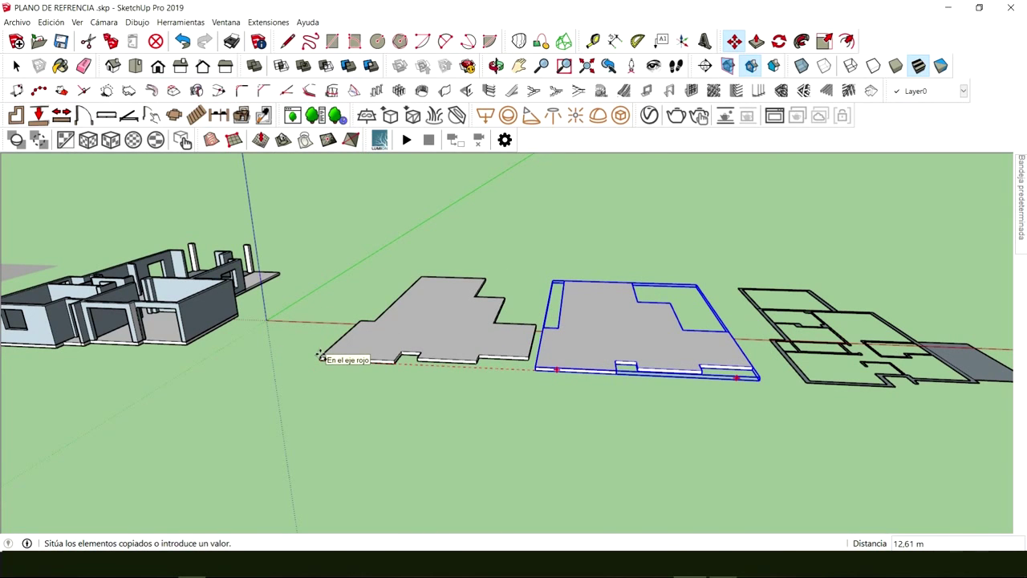
pyautogui.click(320, 356)
pyautogui.click(320, 355)
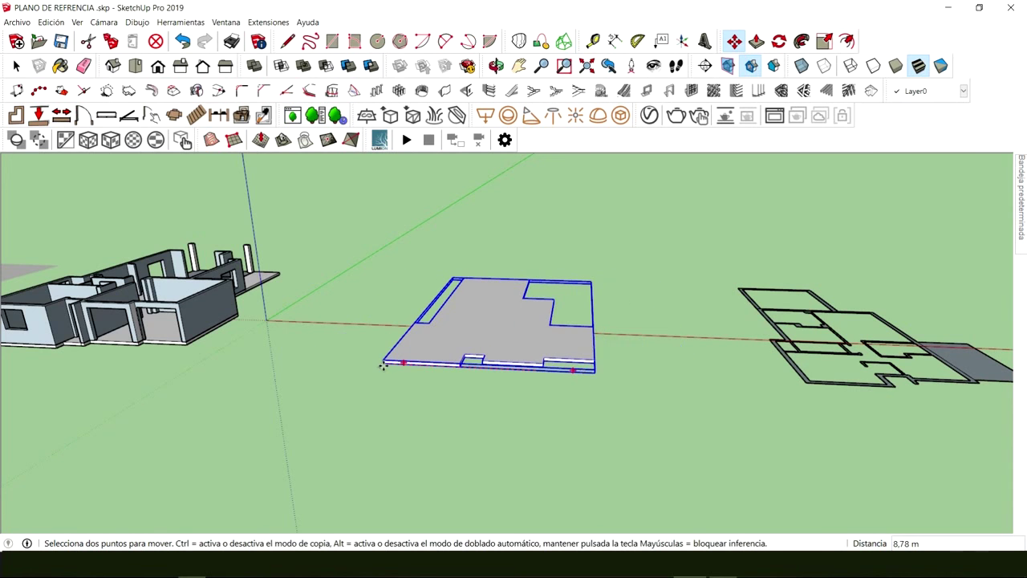
pyautogui.press('ctrl')
pyautogui.press('Escape')
pyautogui.click(332, 362)
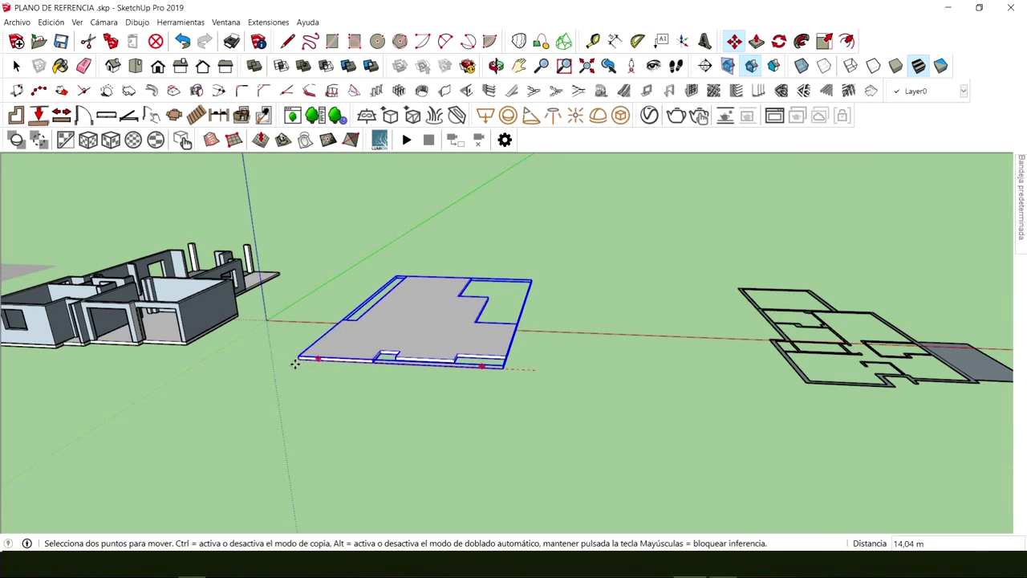
pyautogui.moveTo(275, 362); pyautogui.dragTo(655, 426, button='middle')
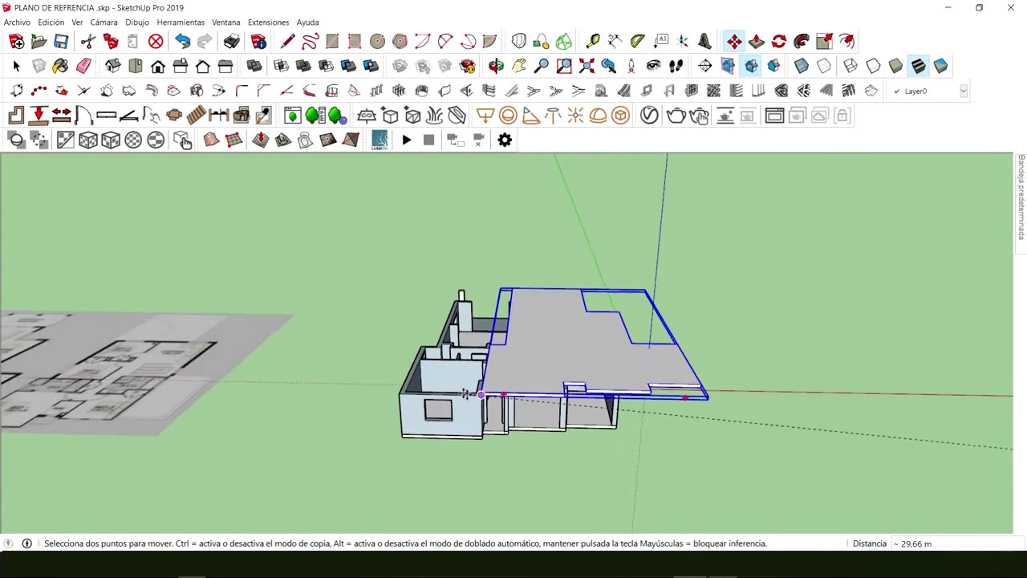
pyautogui.scroll(5, 371, 397)
pyautogui.scroll(5, 373, 399)
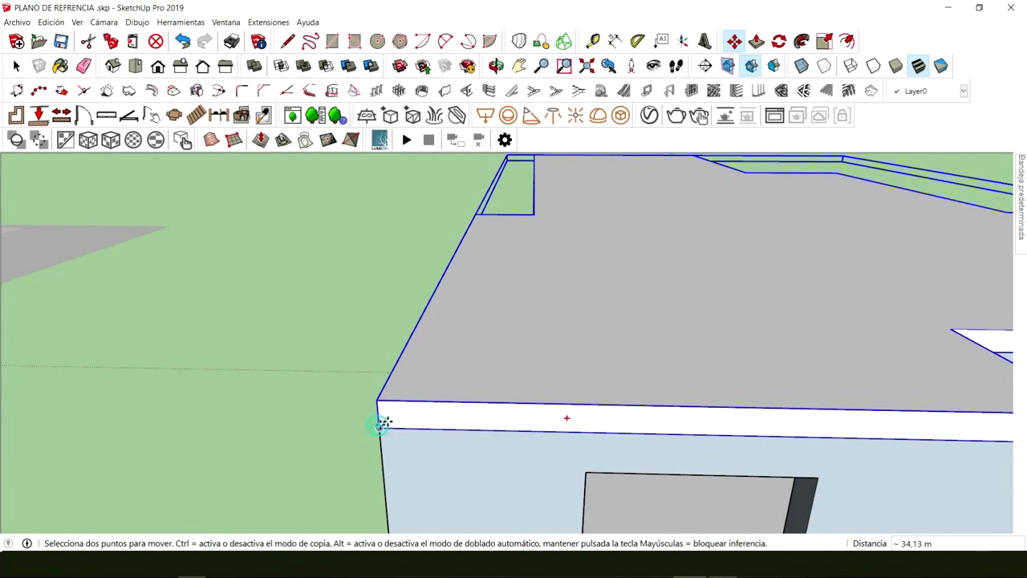
pyautogui.click(382, 424)
# Examine how the slab sits on the ground-floor walls and porch columns from the front, side and rear
pyautogui.scroll(-8, 382, 424)
pyautogui.press('space')
pyautogui.moveTo(485, 328); pyautogui.dragTo(404, 275, button='middle')
pyautogui.moveTo(577, 337); pyautogui.dragTo(249, 442, button='middle')
pyautogui.moveTo(724, 385); pyautogui.dragTo(405, 347, button='middle')
pyautogui.scroll(5, 405, 346)
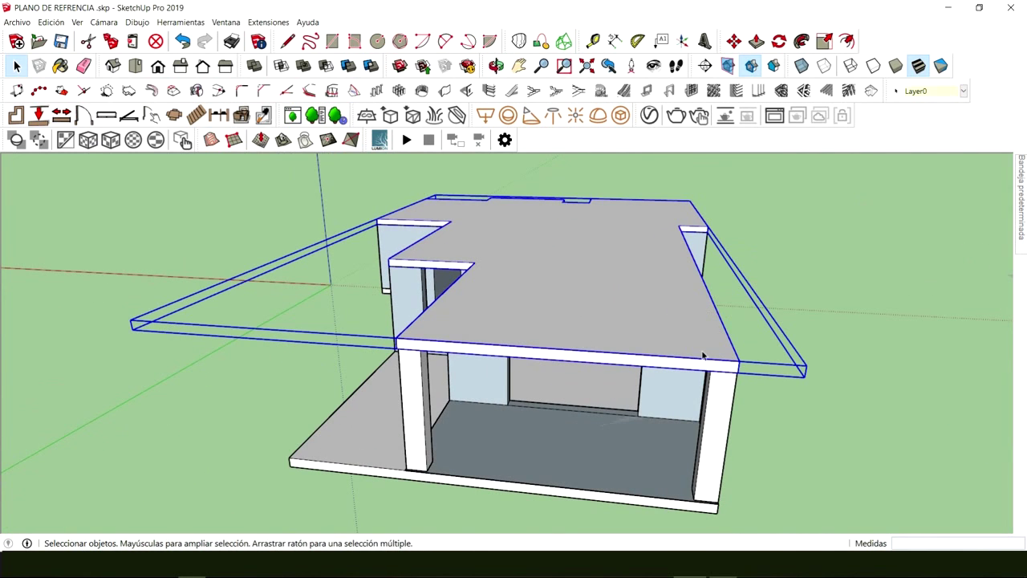
pyautogui.scroll(-4, 378, 319)
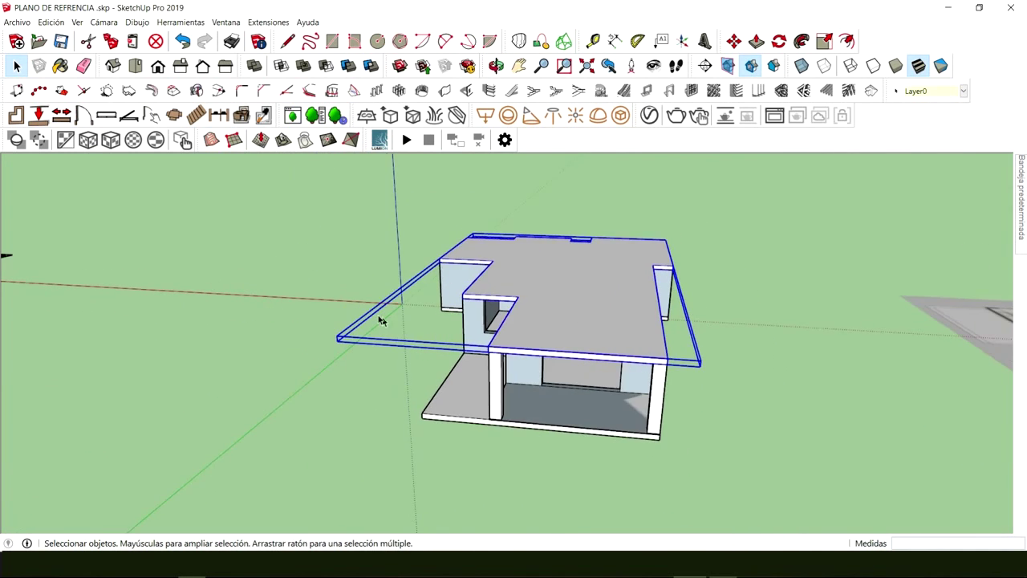
pyautogui.moveTo(378, 319); pyautogui.dragTo(450, 414, button='middle')
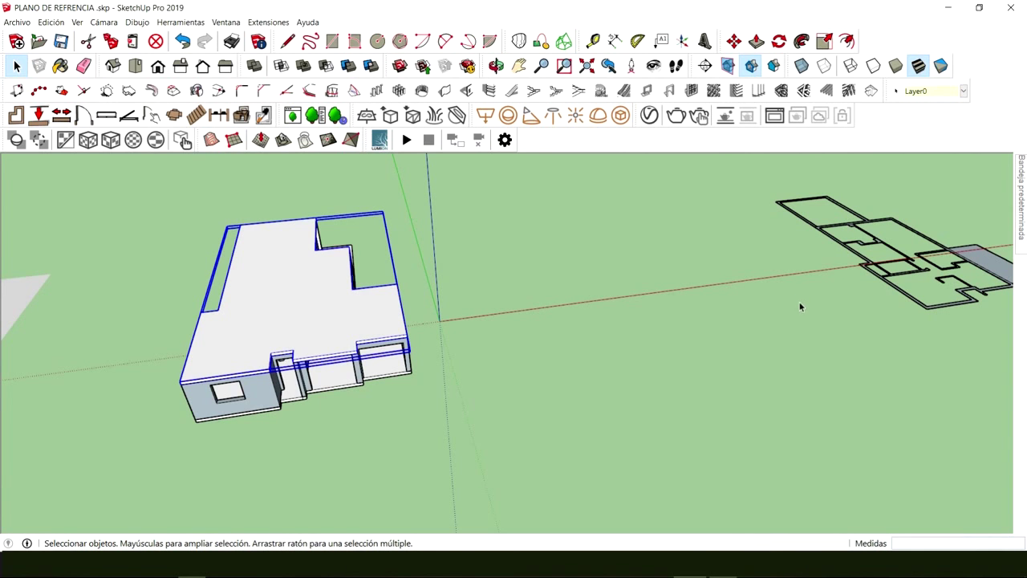
# Extrude the exterior wall face of the upper-floor wall plan upward 2.5 m with Push/Pull
pyautogui.moveTo(585, 286); pyautogui.dragTo(663, 420, button='middle')
pyautogui.scroll(2, 630, 459)
pyautogui.scroll(2, 630, 459)
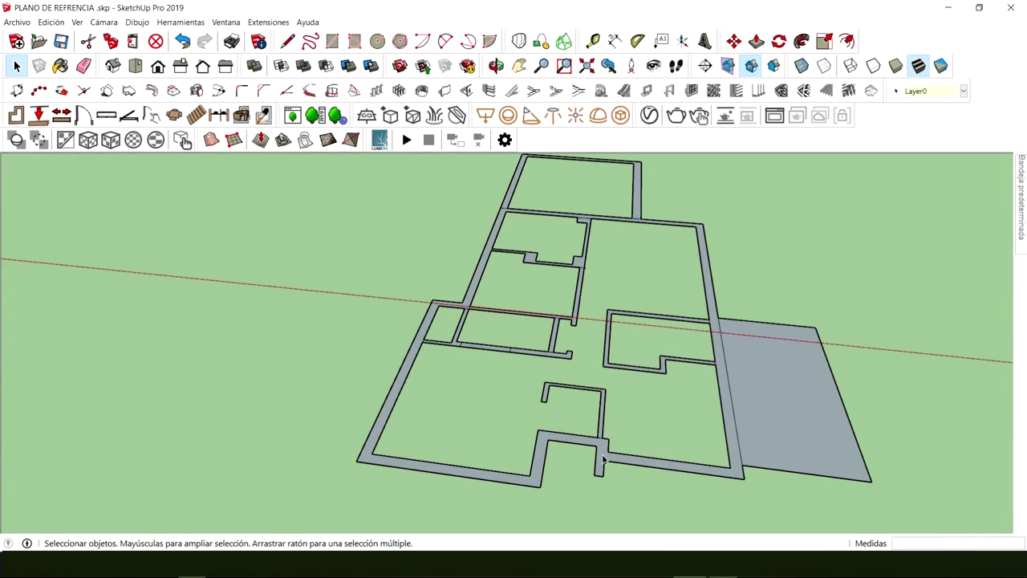
pyautogui.moveTo(606, 456); pyautogui.dragTo(562, 465, button='middle')
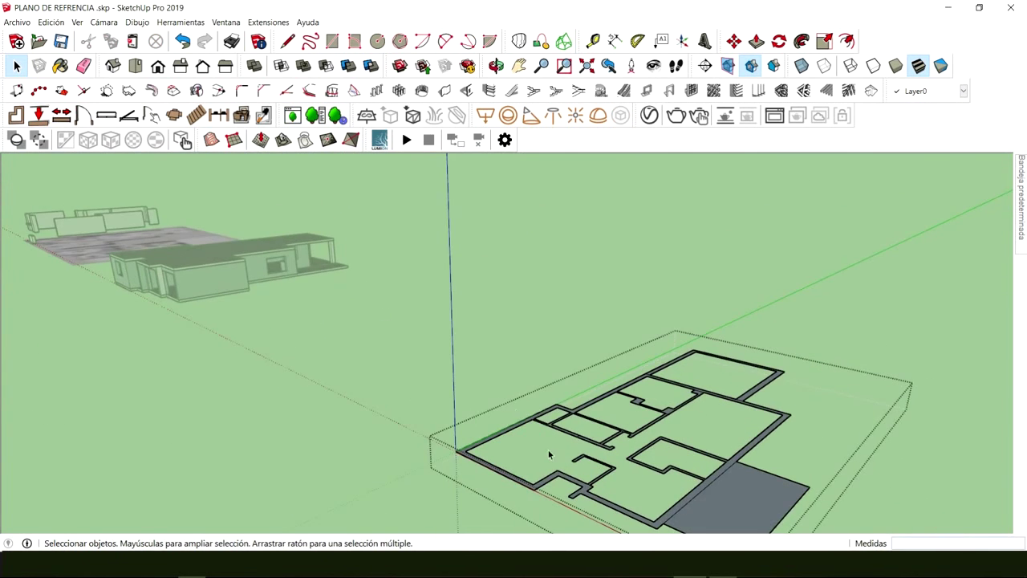
pyautogui.scroll(2, 608, 492)
pyautogui.moveTo(608, 492); pyautogui.dragTo(614, 477, button='middle')
pyautogui.scroll(3, 501, 396)
pyautogui.scroll(3, 501, 395)
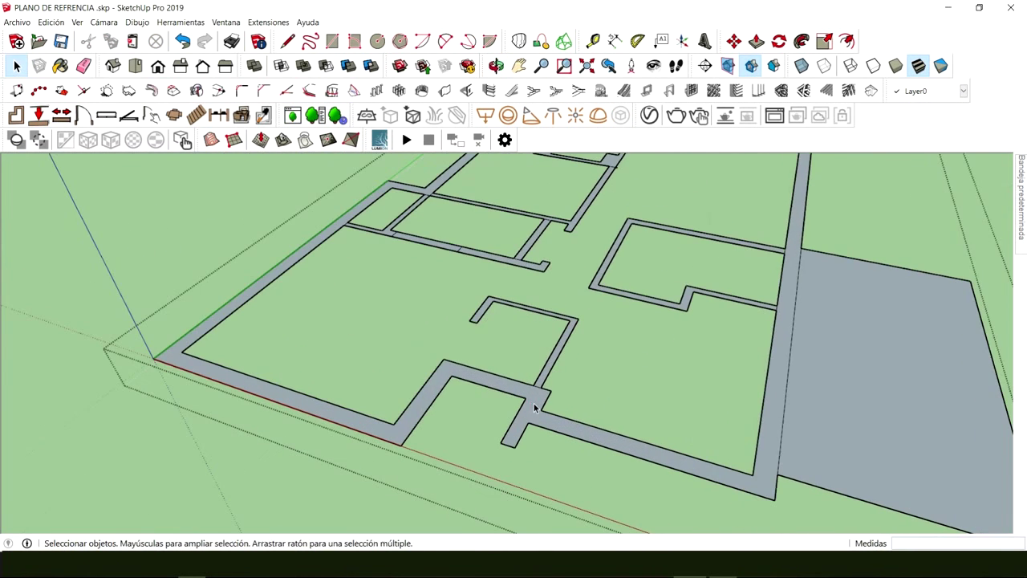
pyautogui.click(535, 401)
pyautogui.press('p')
pyautogui.click(536, 400)
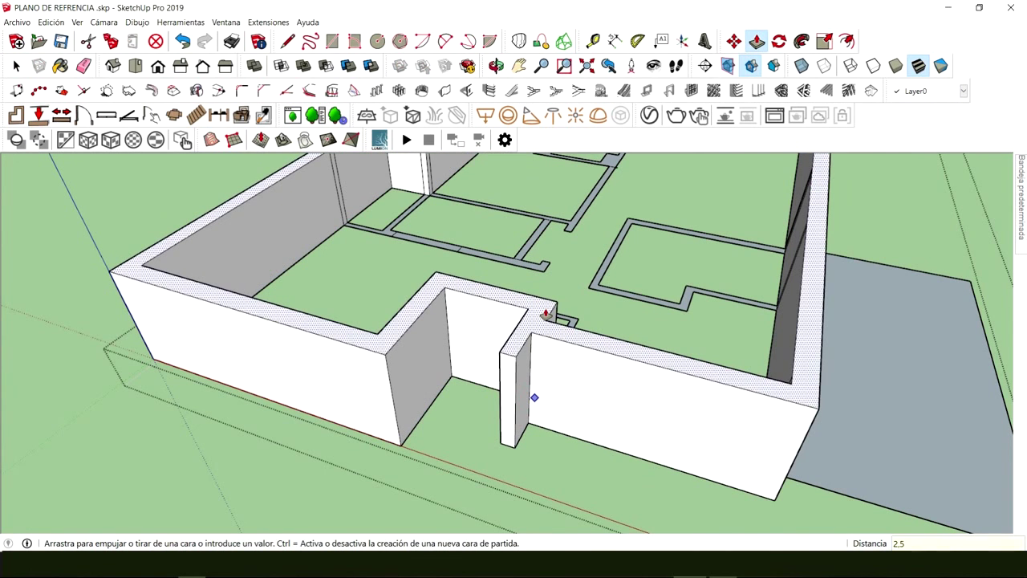
pyautogui.press('Return')
pyautogui.press('space')
pyautogui.moveTo(630, 293); pyautogui.dragTo(493, 386, button='middle')
pyautogui.press('p')
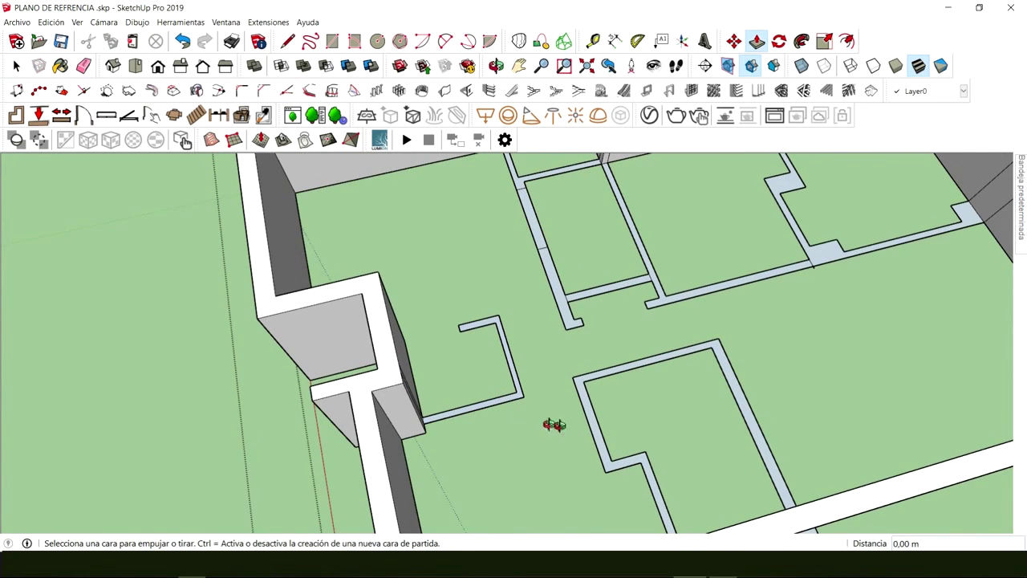
pyautogui.moveTo(554, 425); pyautogui.dragTo(544, 387, button='middle')
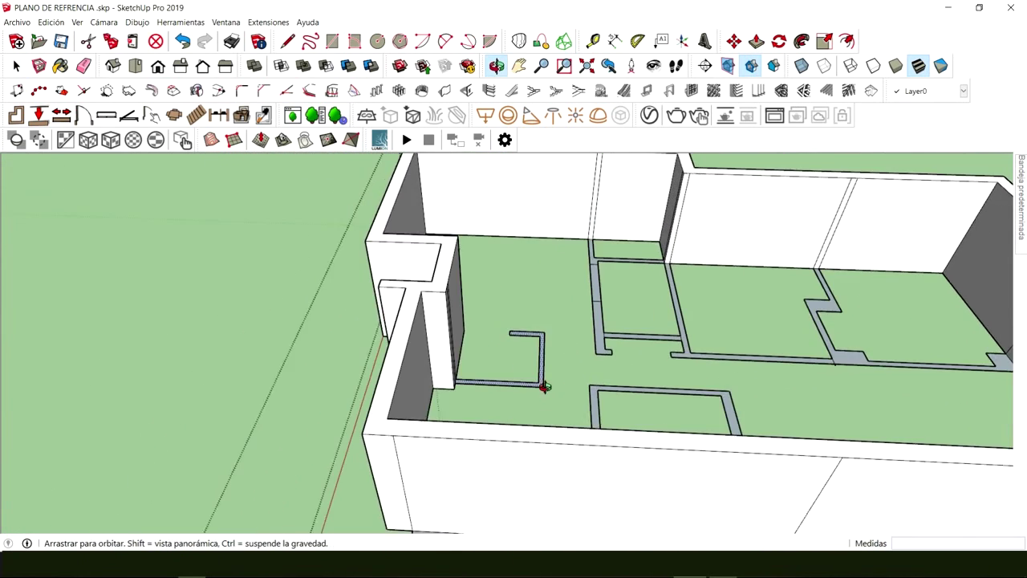
pyautogui.press('space')
# Draw a rectangle about 1.71 by 2.48 m on the empty ground beside the upper-floor plan
pyautogui.scroll(-5, 390, 390)
pyautogui.moveTo(385, 390); pyautogui.dragTo(300, 386, button='middle')
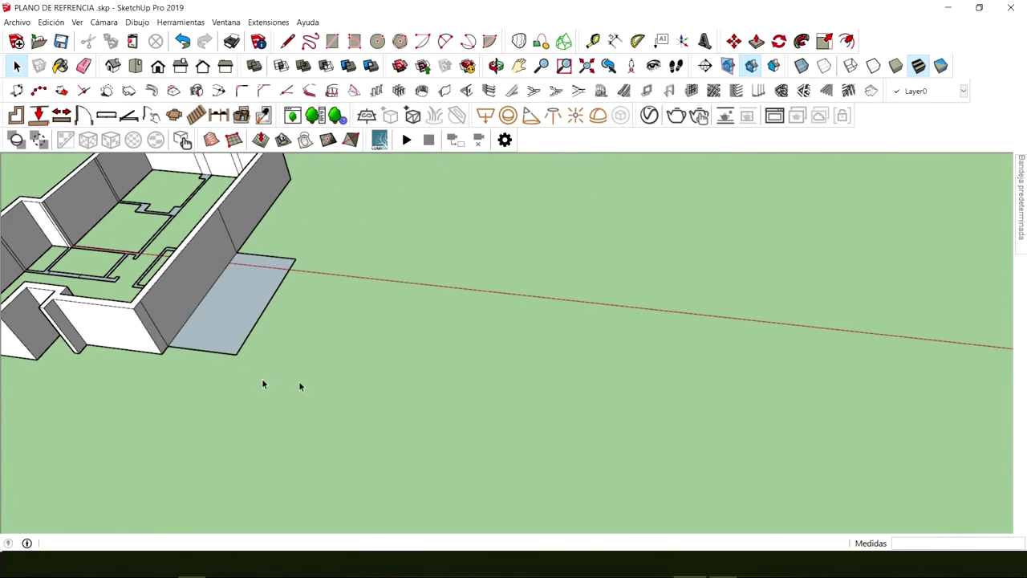
pyautogui.click(399, 368)
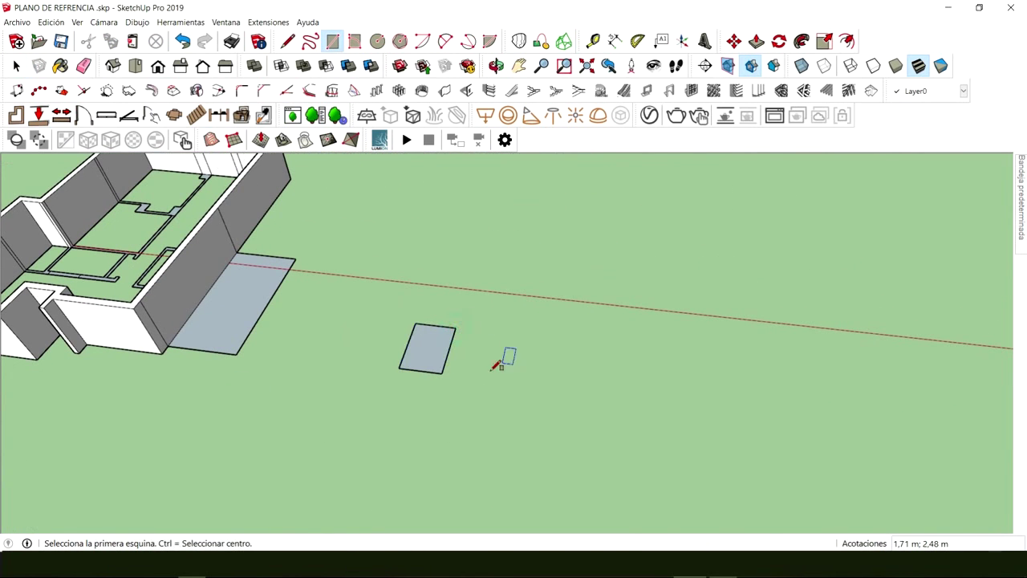
# Make five copies of the rectangle in a row parallel to the red axis, spaced about 3.04 m apart
pyautogui.press('space')
pyautogui.click(433, 365)
pyautogui.press('m')
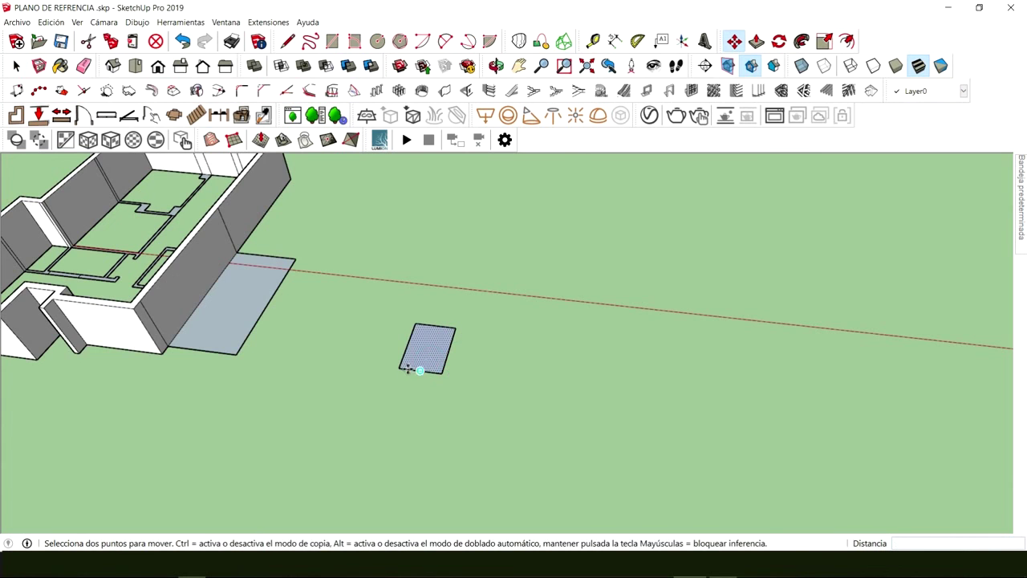
pyautogui.click(404, 368)
pyautogui.press('ctrl')
pyautogui.click(477, 376)
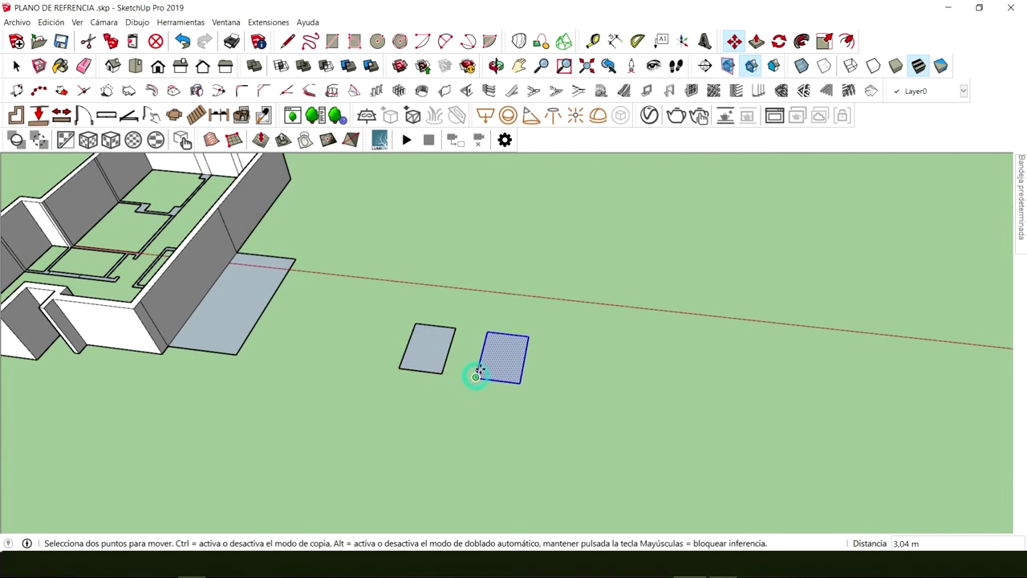
pyautogui.press('Return')
pyautogui.press('space')
pyautogui.moveTo(499, 361); pyautogui.dragTo(406, 375, button='middle')
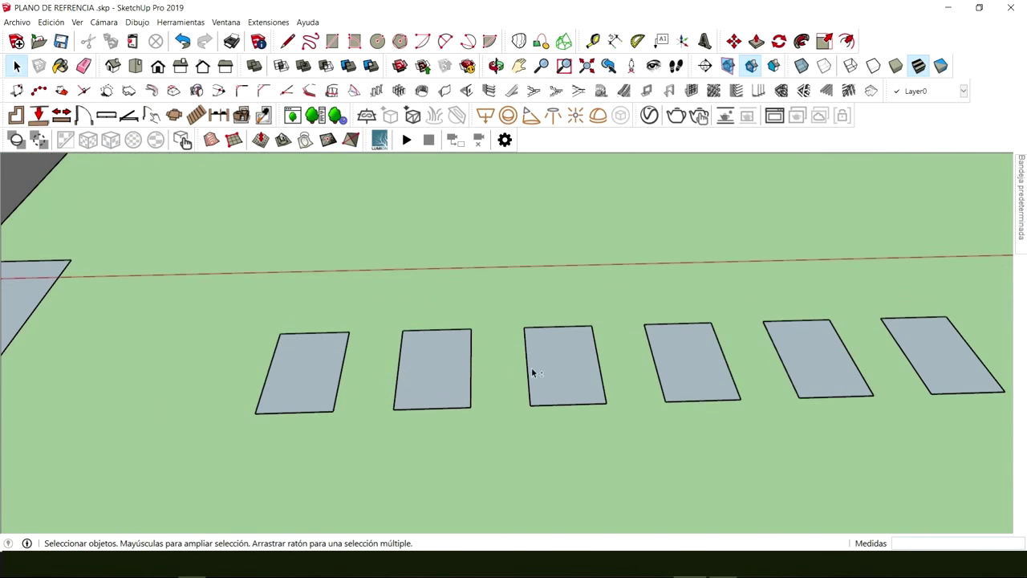
pyautogui.moveTo(531, 367); pyautogui.dragTo(307, 395, button='middle')
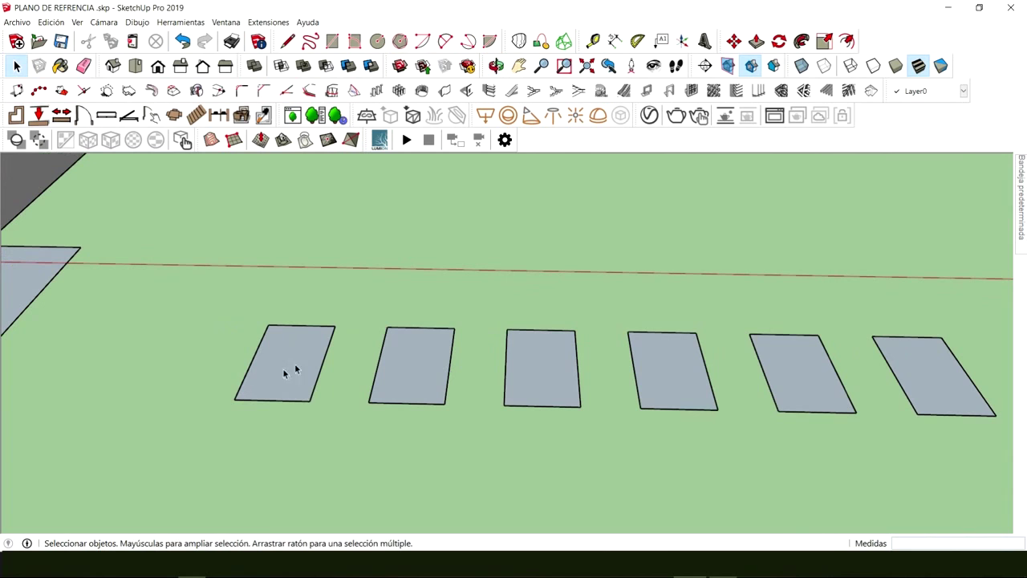
pyautogui.click(300, 367)
pyautogui.click(393, 375)
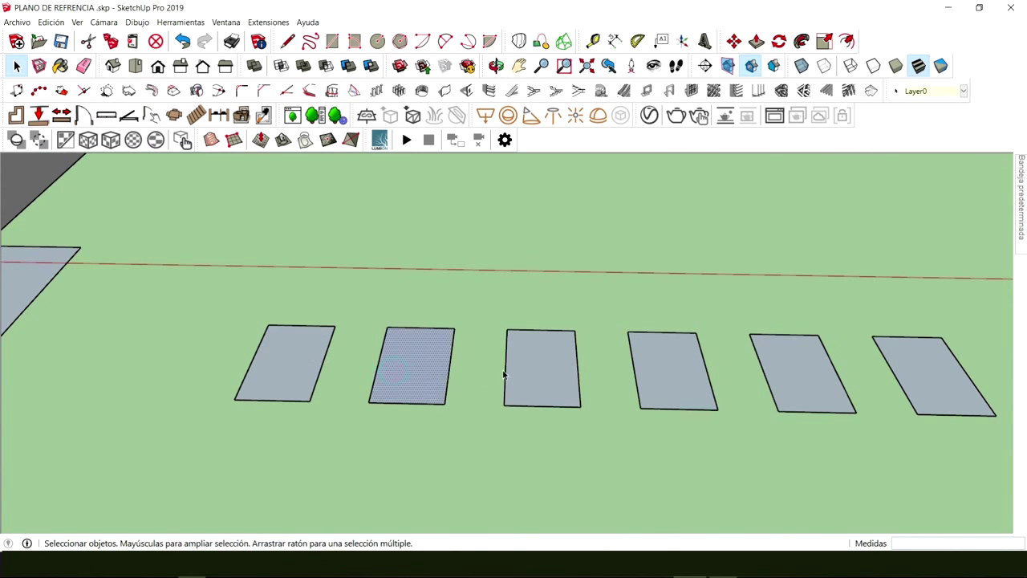
pyautogui.click(544, 365)
pyautogui.click(663, 392)
pyautogui.click(793, 382)
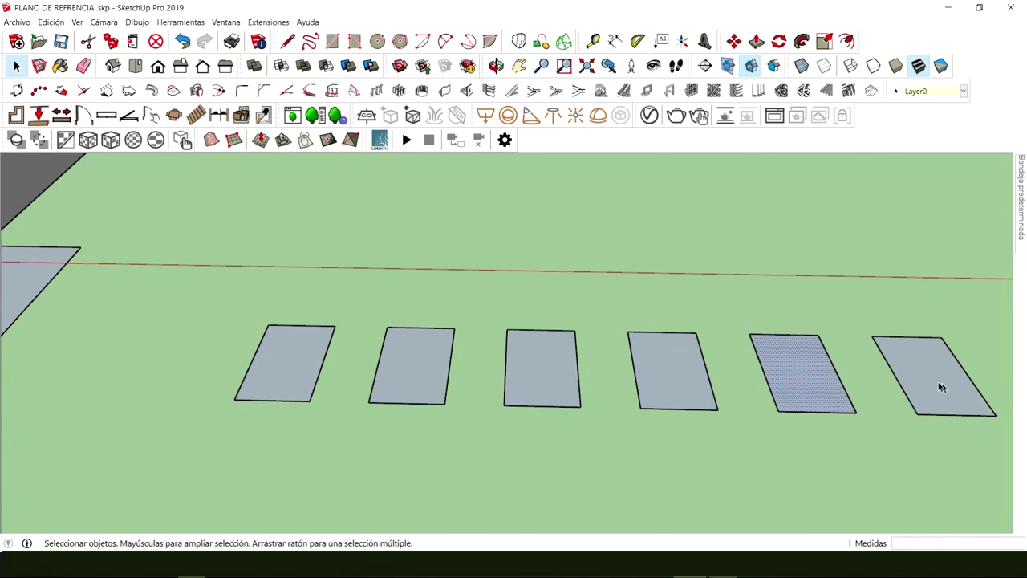
pyautogui.click(940, 378)
# Extrude the first rectangle in the row upward 2 m
pyautogui.click(276, 375)
pyautogui.press('p')
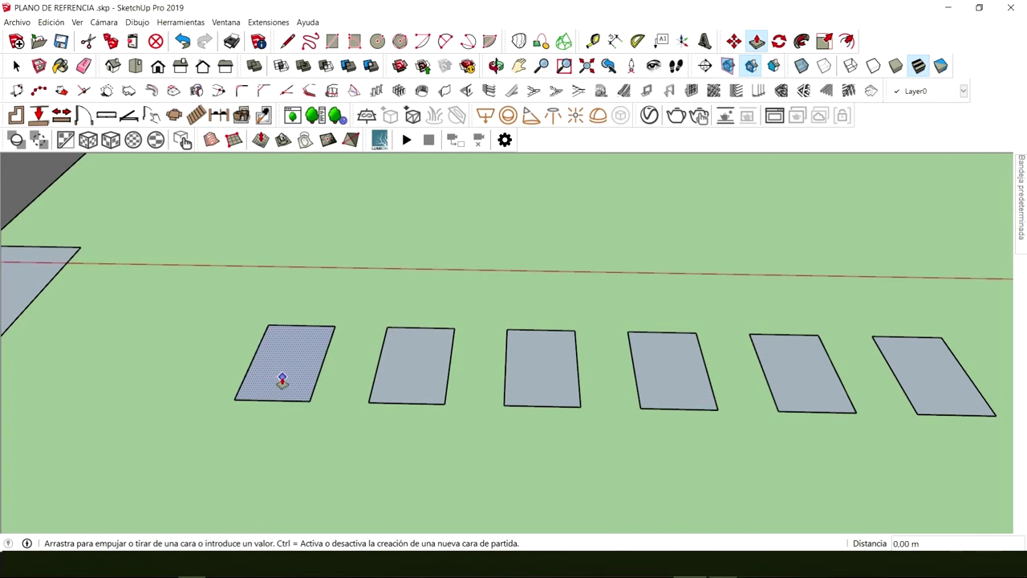
pyautogui.click(276, 378)
pyautogui.write('2')
pyautogui.press('Return')
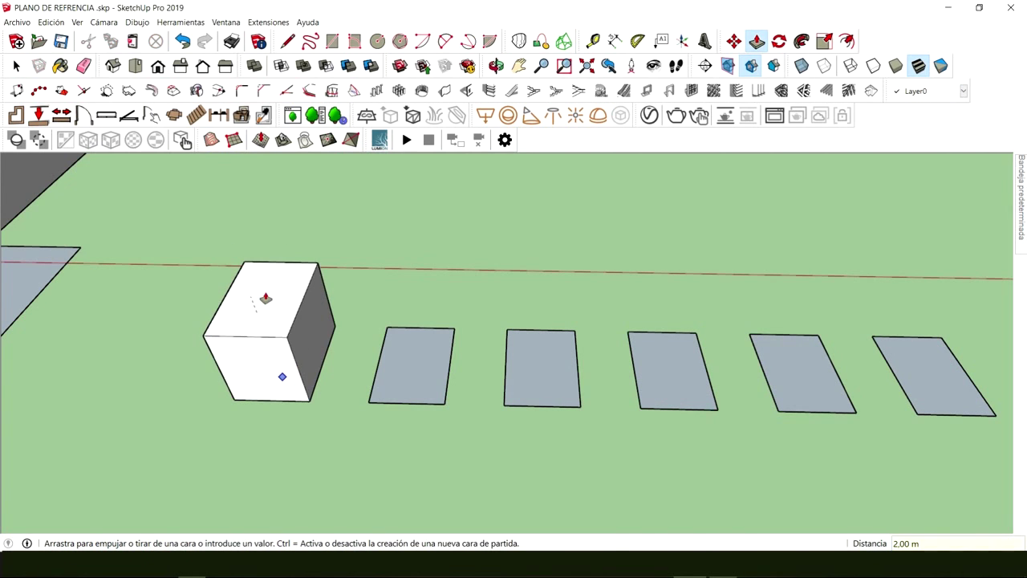
pyautogui.press('space')
# Extrude the second rectangle in the row upward to about the height of the first block
pyautogui.click(408, 361)
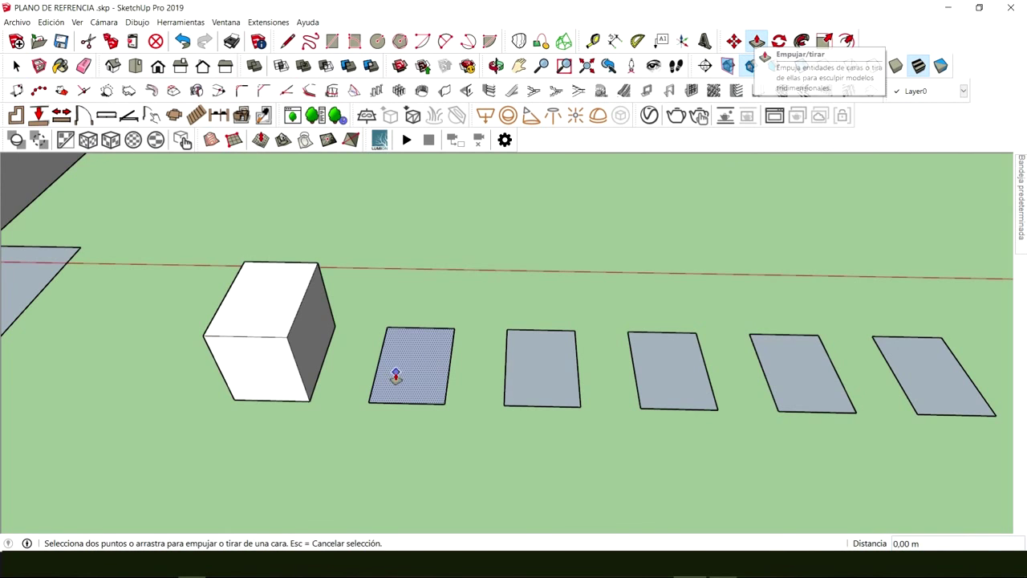
pyautogui.click(407, 368)
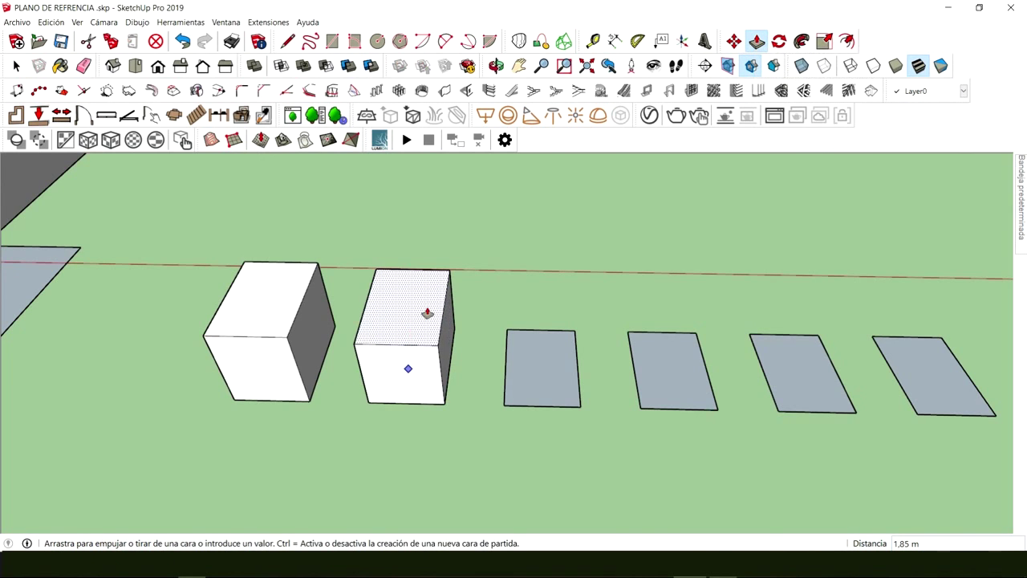
pyautogui.click(427, 313)
pyautogui.press('space')
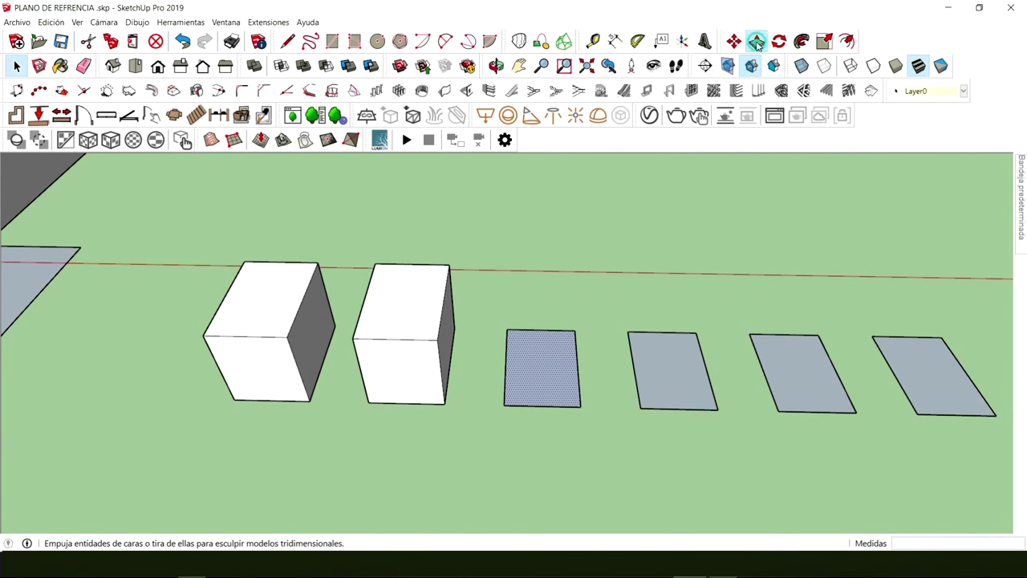
# Extrude the third rectangle in the row upward 2 m
pyautogui.click(756, 43)
pyautogui.click(548, 386)
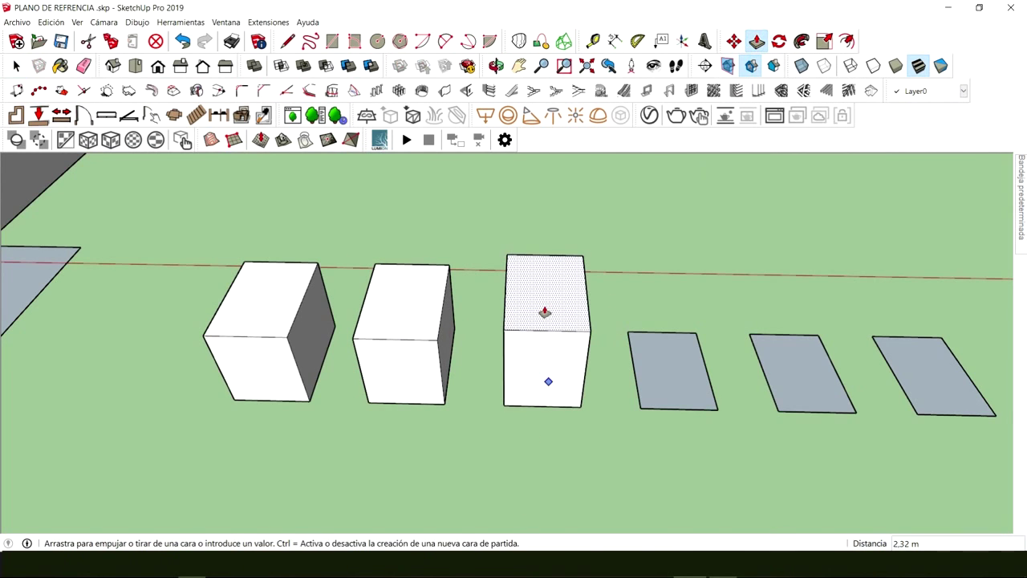
pyautogui.write('2')
pyautogui.press('Return')
pyautogui.press('space')
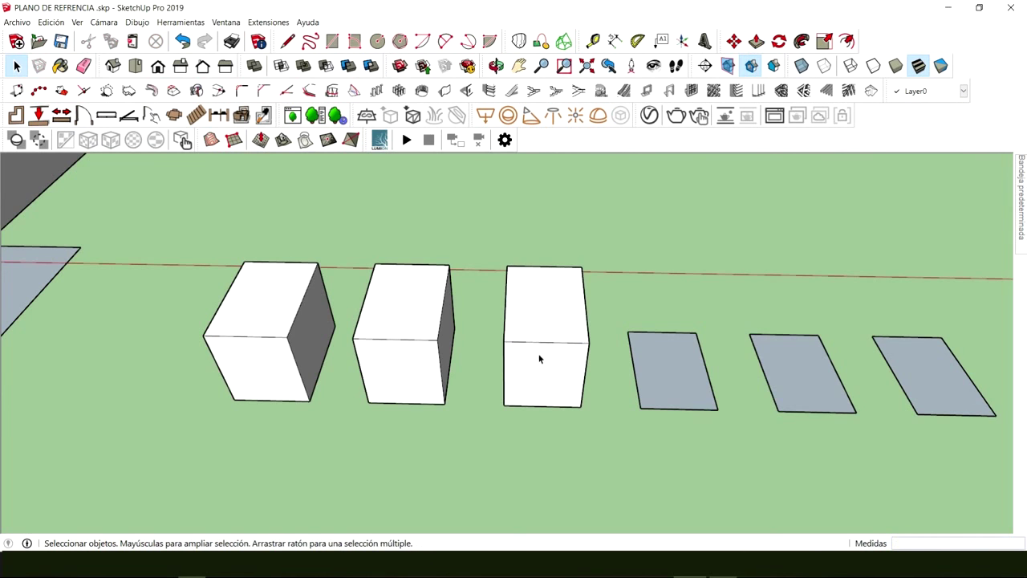
# Undo the extrusions of the first three blocks to return to flat rectangles
pyautogui.scroll(-2, 539, 401)
pyautogui.moveTo(539, 402); pyautogui.dragTo(444, 367, button='middle')
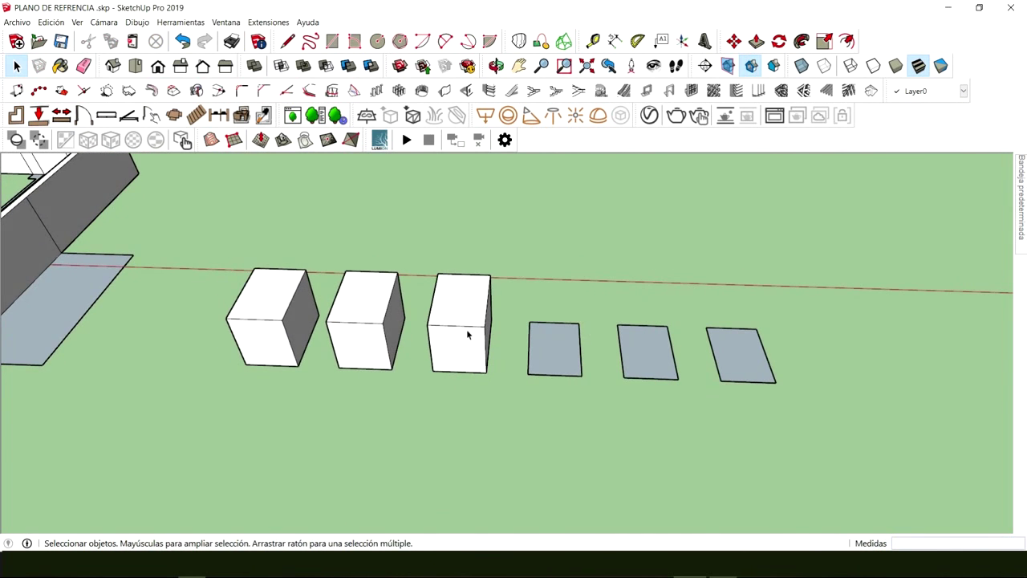
pyautogui.scroll(2, 468, 331)
pyautogui.press('p')
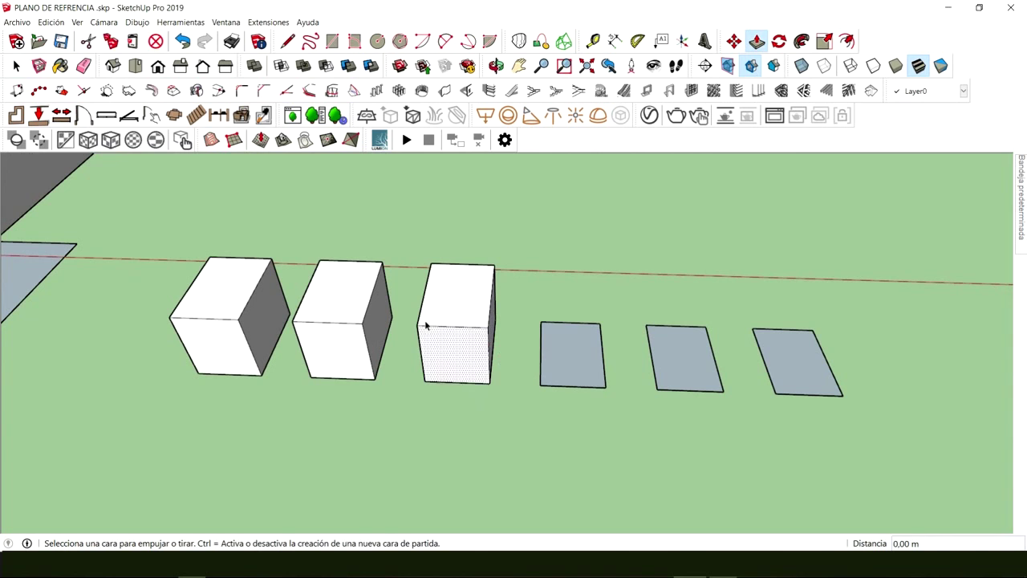
pyautogui.press('space')
pyautogui.hotkey('ctrl', 'z')
pyautogui.hotkey('ctrl', 'z')
pyautogui.hotkey('ctrl', 'z')
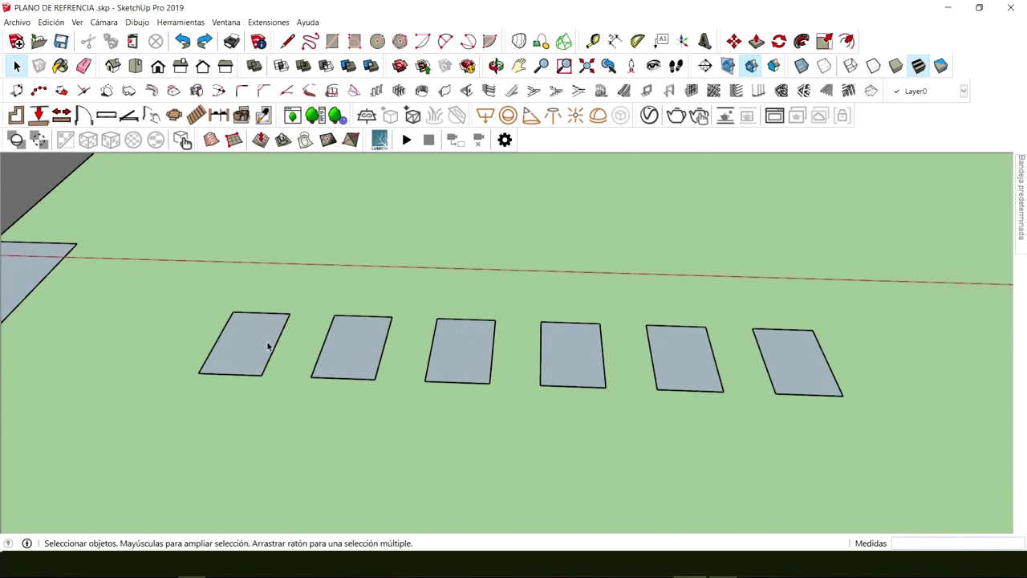
# Extrude the first rectangle in the row upward 2 m again
pyautogui.moveTo(268, 345); pyautogui.dragTo(397, 323, button='middle')
pyautogui.press('p')
pyautogui.click(370, 334)
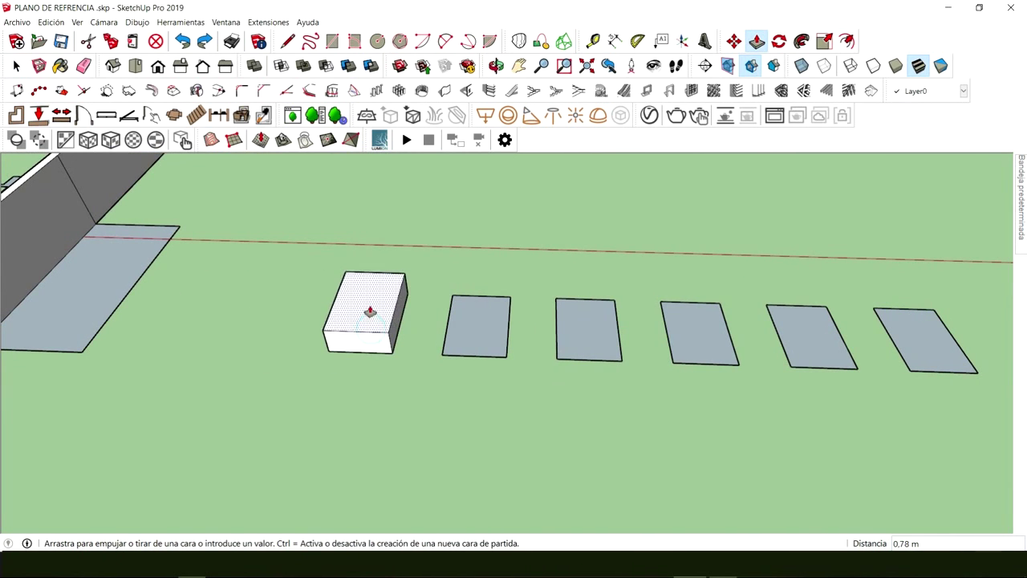
pyautogui.press('Return')
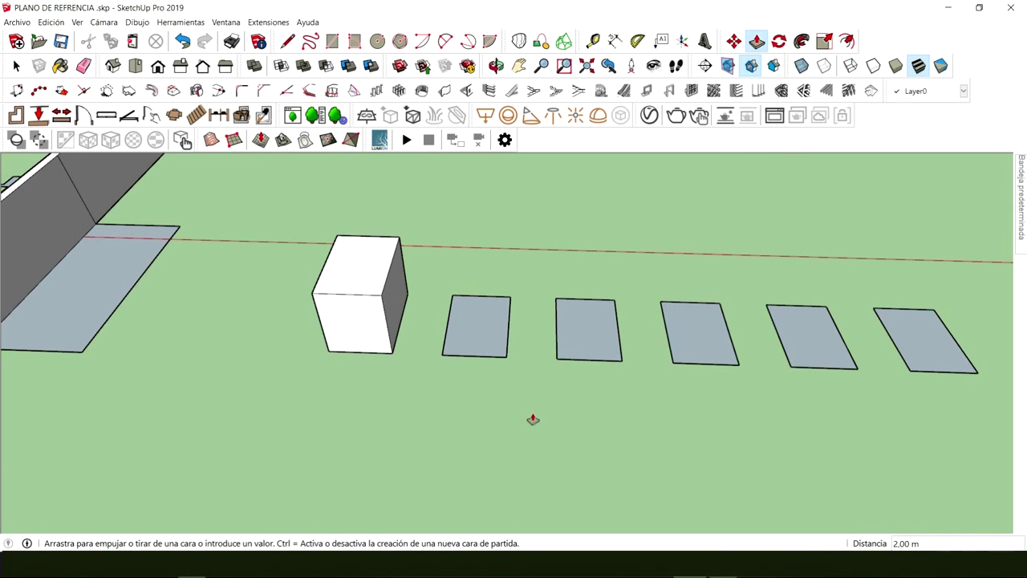
# Repeat the 2 m extrusion on the remaining five rectangles in the row
pyautogui.doubleClick(479, 327)
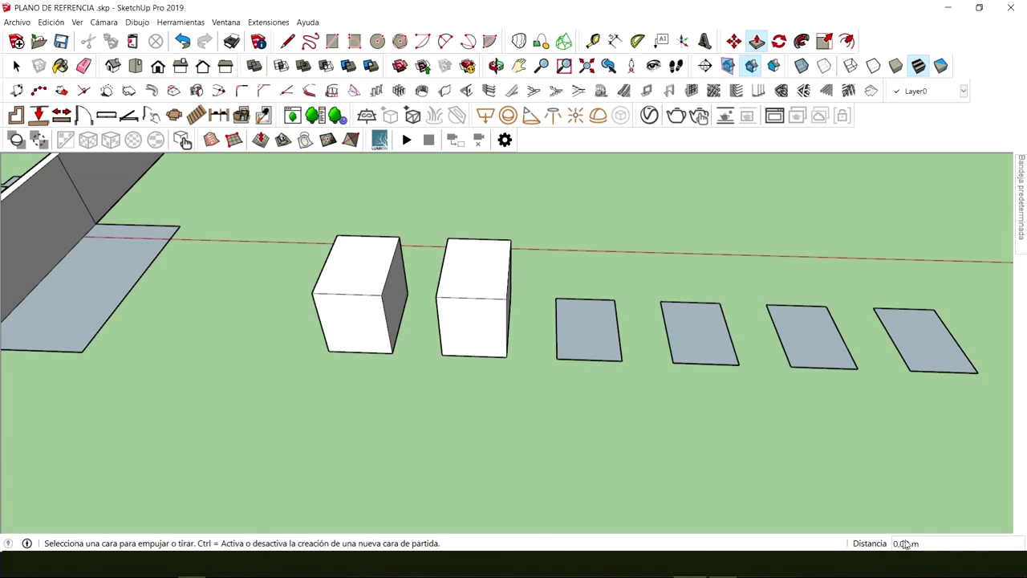
pyautogui.doubleClick(588, 329)
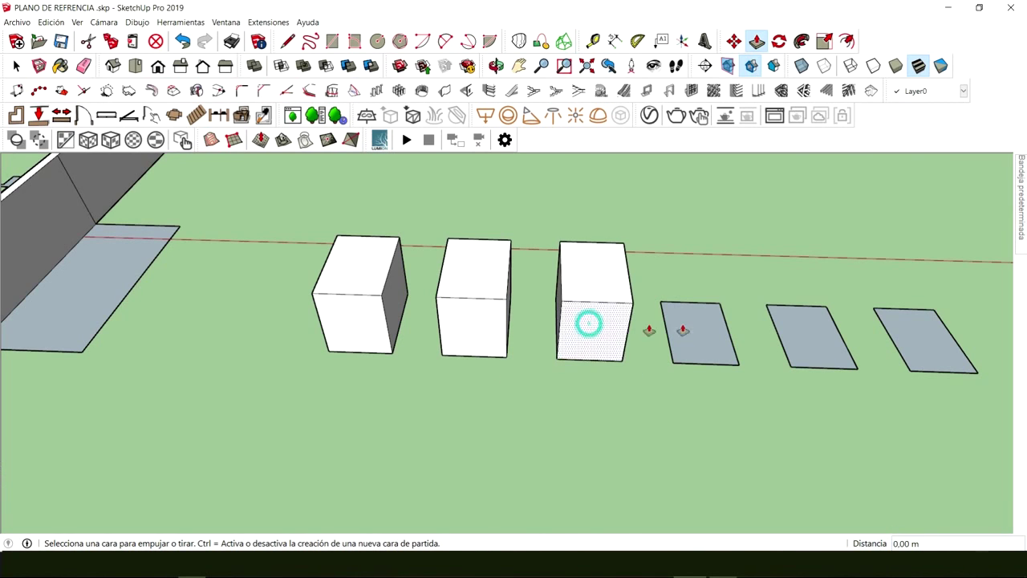
pyautogui.doubleClick(684, 334)
pyautogui.doubleClick(818, 346)
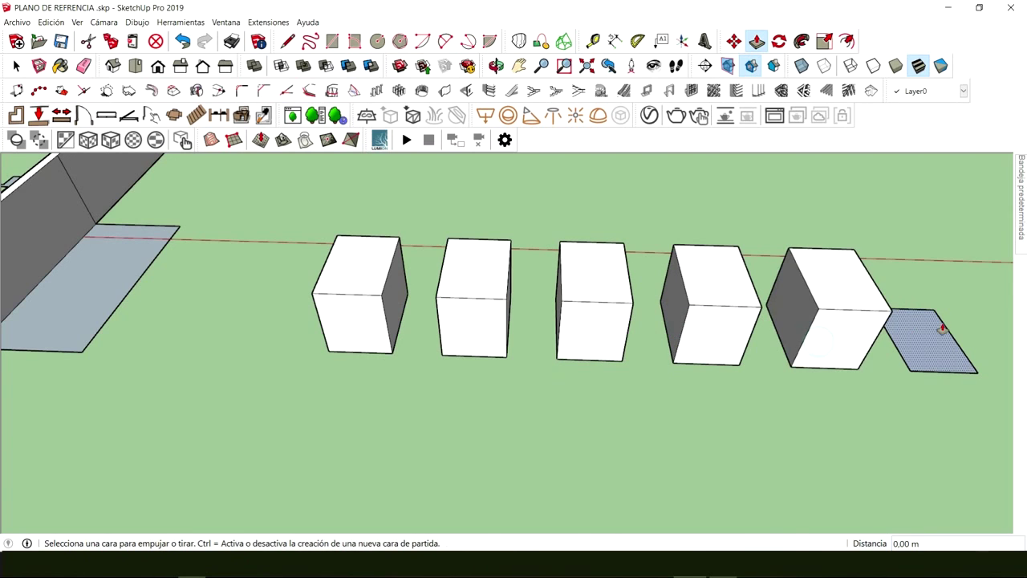
pyautogui.doubleClick(932, 345)
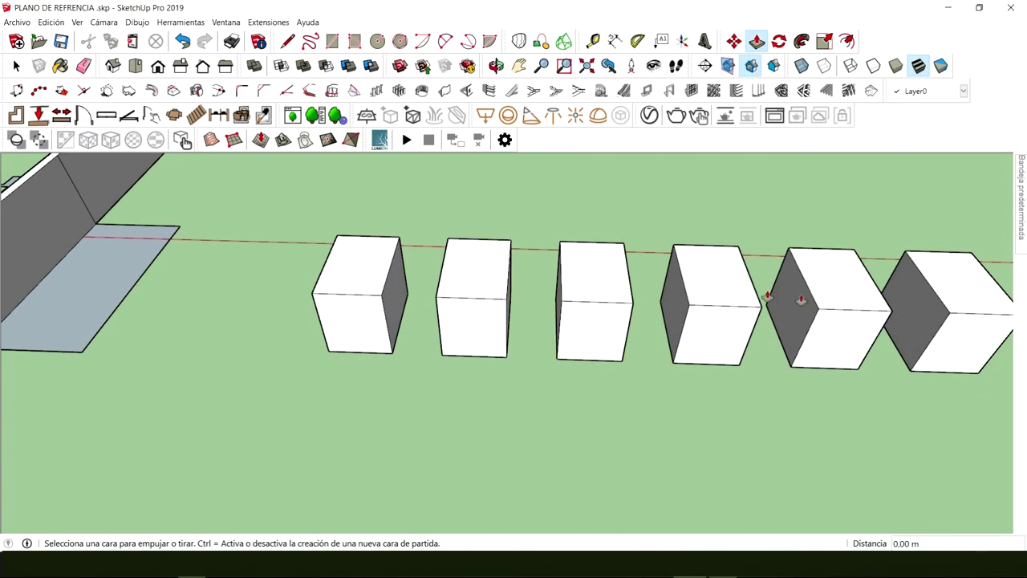
# Undo the extrusions of all six sample blocks
pyautogui.hotkey('ctrl', 'z')
pyautogui.hotkey('ctrl', 'z')
pyautogui.hotkey('ctrl', 'z')
pyautogui.hotkey('ctrl', 'z')
pyautogui.hotkey('ctrl', 'z')
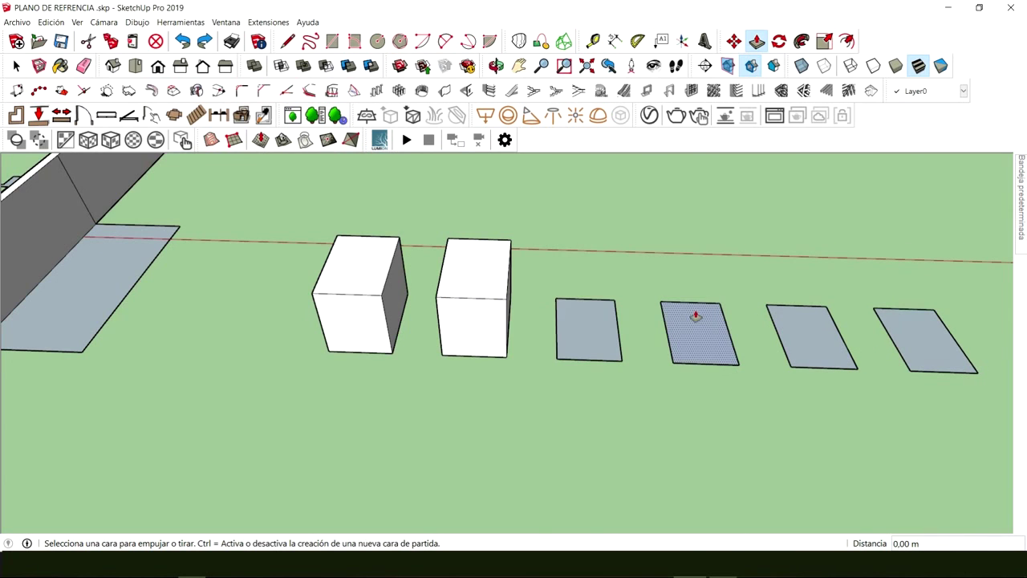
pyautogui.hotkey('ctrl', 'z')
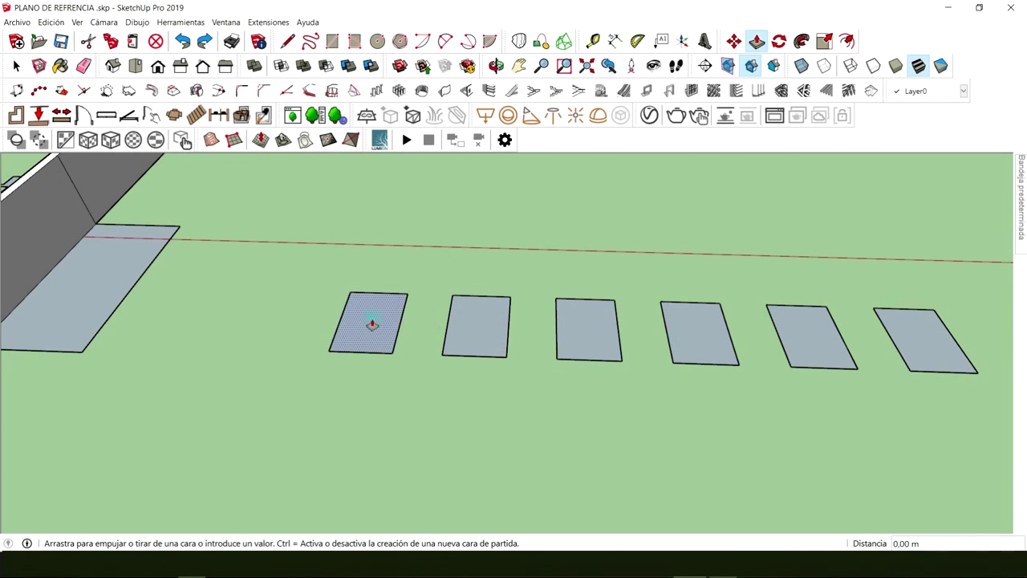
# Extrude the first rectangle upward 3 m and the second one about 0.74 m
pyautogui.click(371, 323)
pyautogui.press('Return')
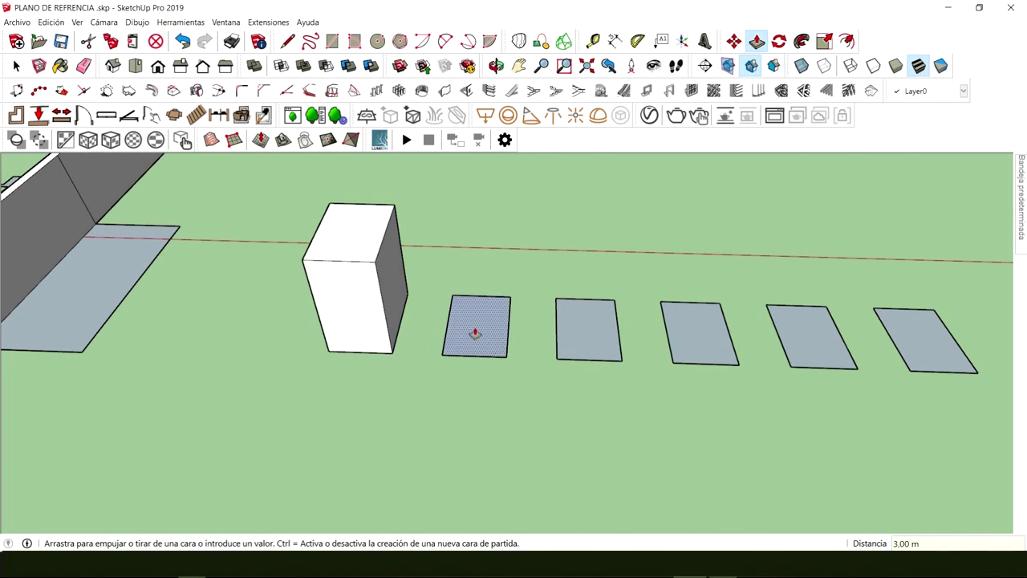
pyautogui.moveTo(475, 332); pyautogui.dragTo(466, 310)
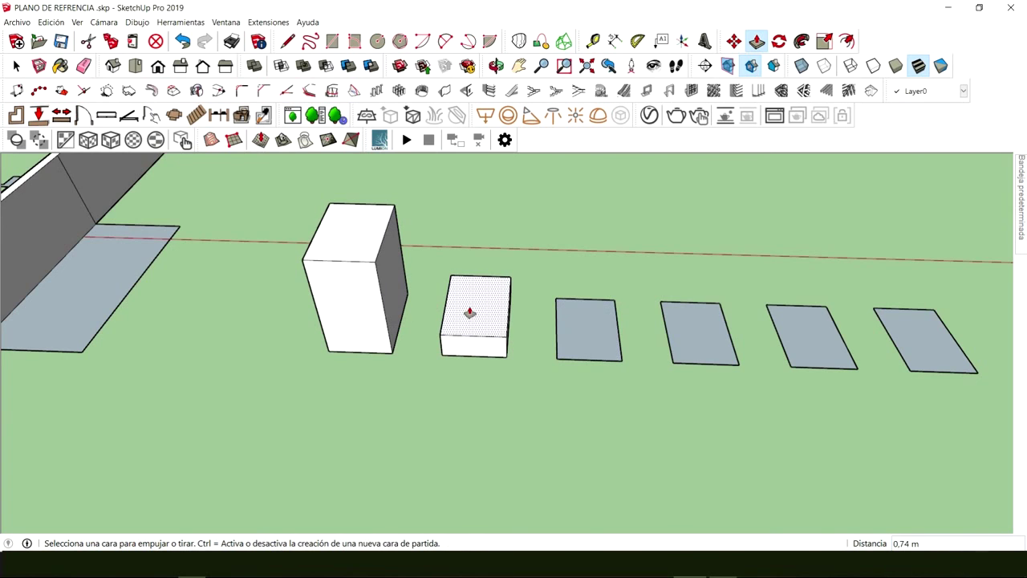
# Extrude the third rectangle to the height of the second block, and undo that extrusion
pyautogui.click(584, 328)
pyautogui.click(466, 328)
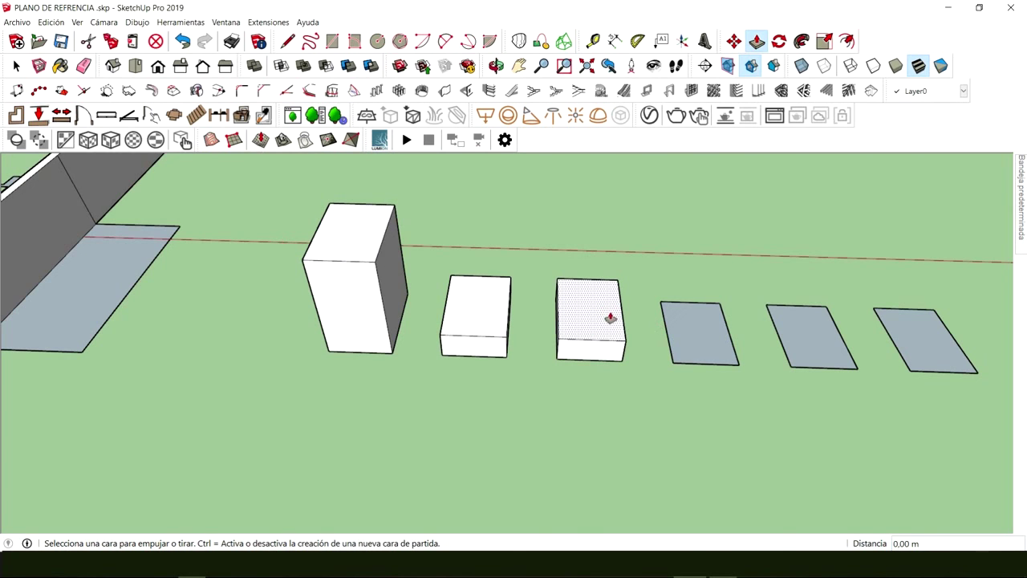
pyautogui.hotkey('ctrl', 'z')
pyautogui.hotkey('ctrl', 'z')
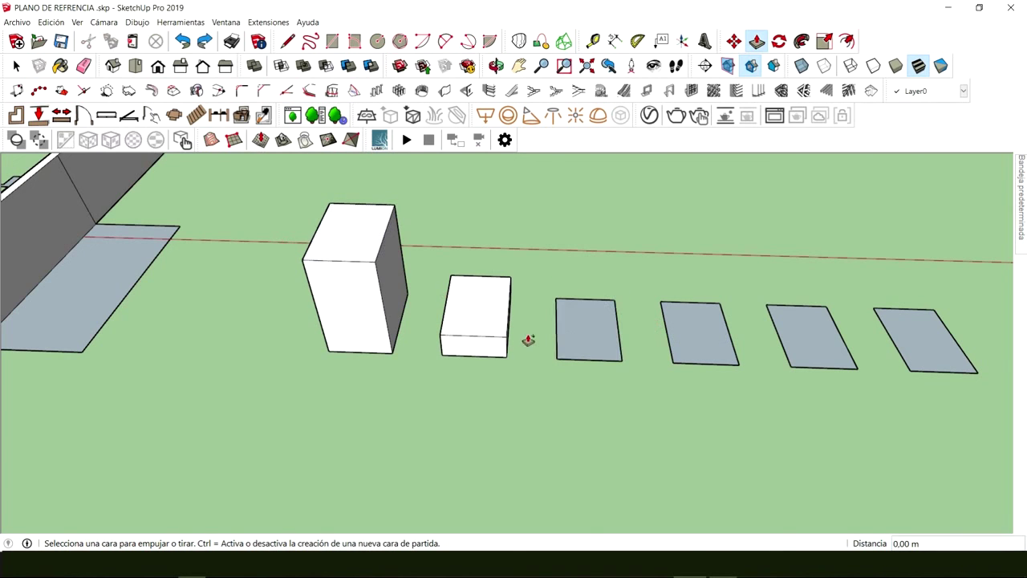
# Raise the second block to the first block's height and repeat the 3 m extrusion on the remaining four rectangles
pyautogui.click(470, 337)
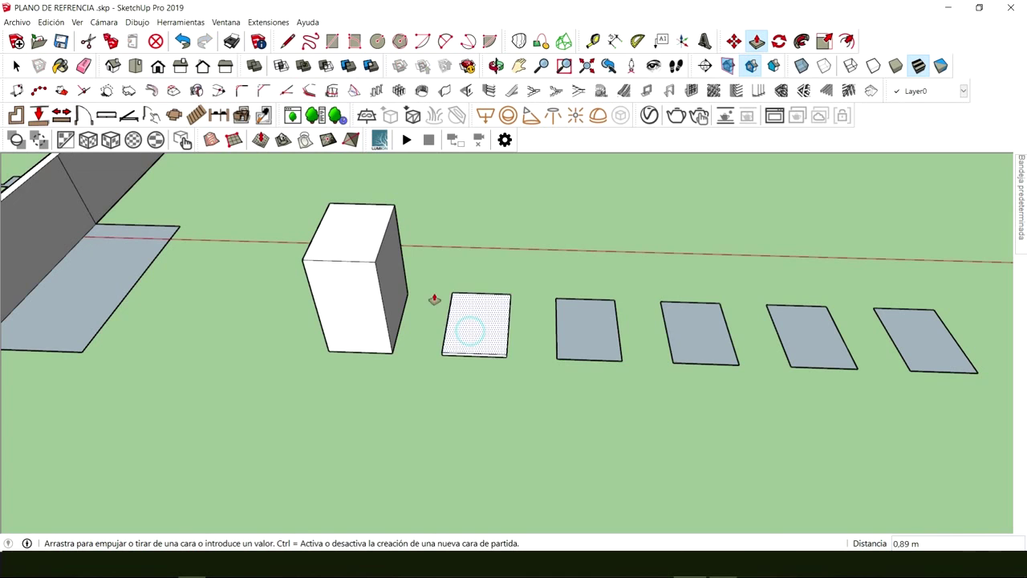
pyautogui.click(376, 264)
pyautogui.doubleClick(580, 333)
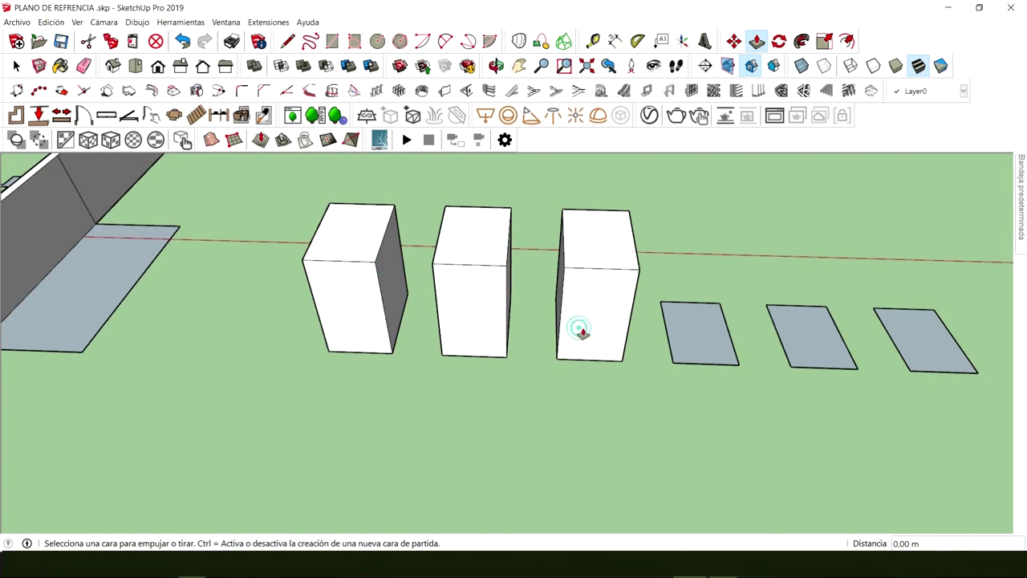
pyautogui.doubleClick(675, 330)
pyautogui.doubleClick(820, 342)
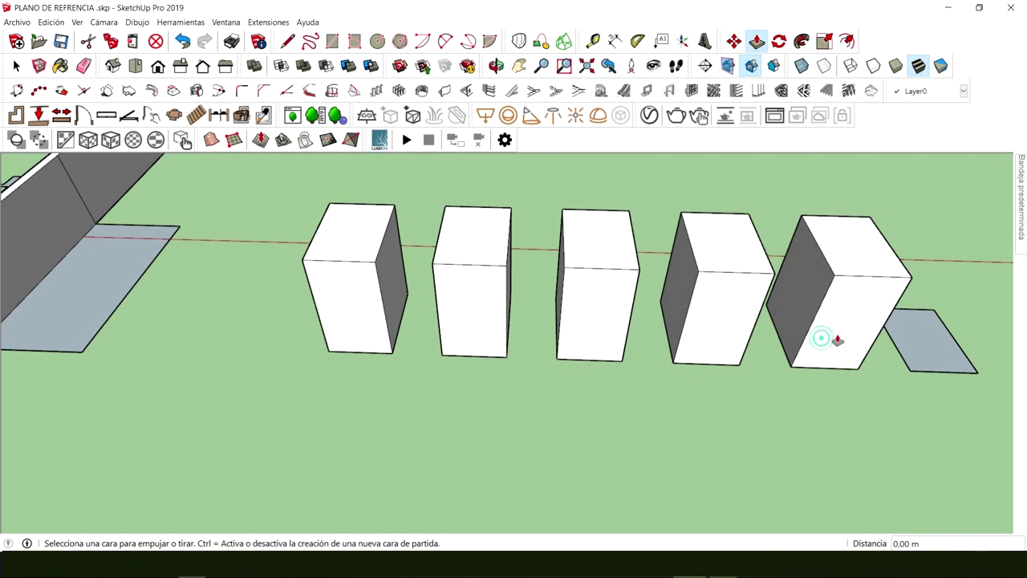
pyautogui.doubleClick(911, 324)
# Delete all six sample blocks beside the upper-floor plan
pyautogui.press('space')
pyautogui.scroll(-5, 660, 340)
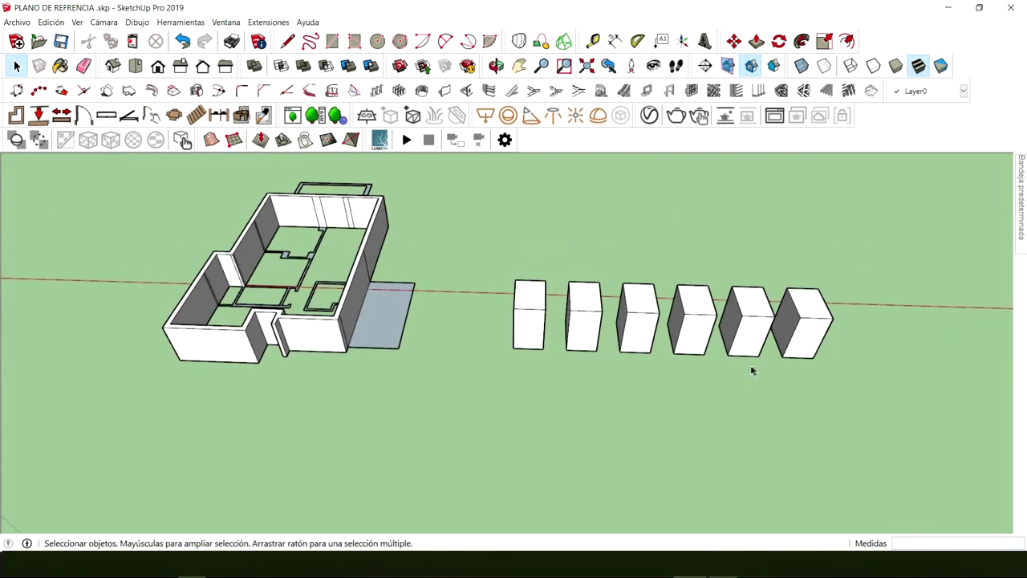
pyautogui.moveTo(752, 369); pyautogui.dragTo(504, 369, button='middle')
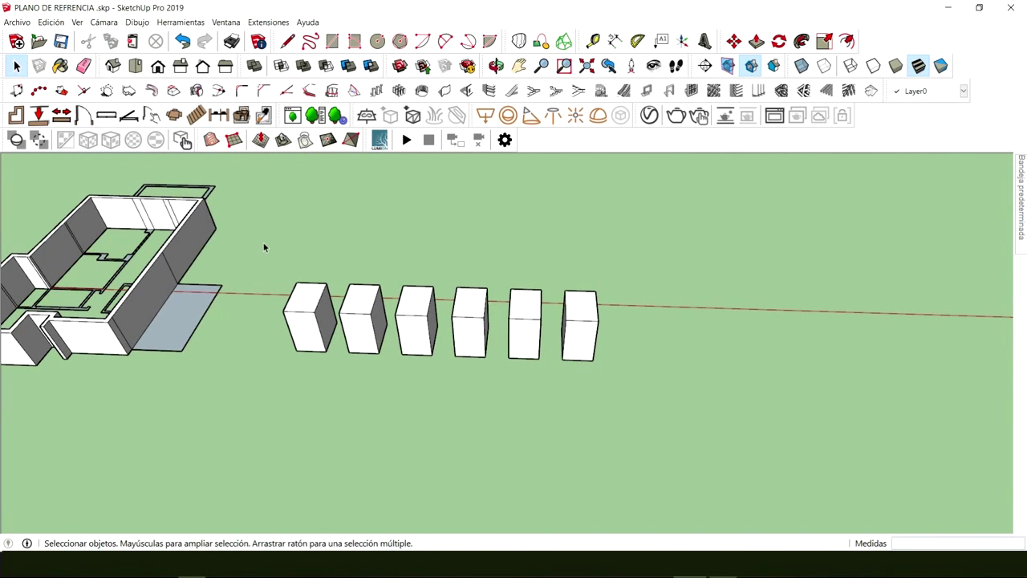
pyautogui.moveTo(263, 243); pyautogui.dragTo(652, 401)
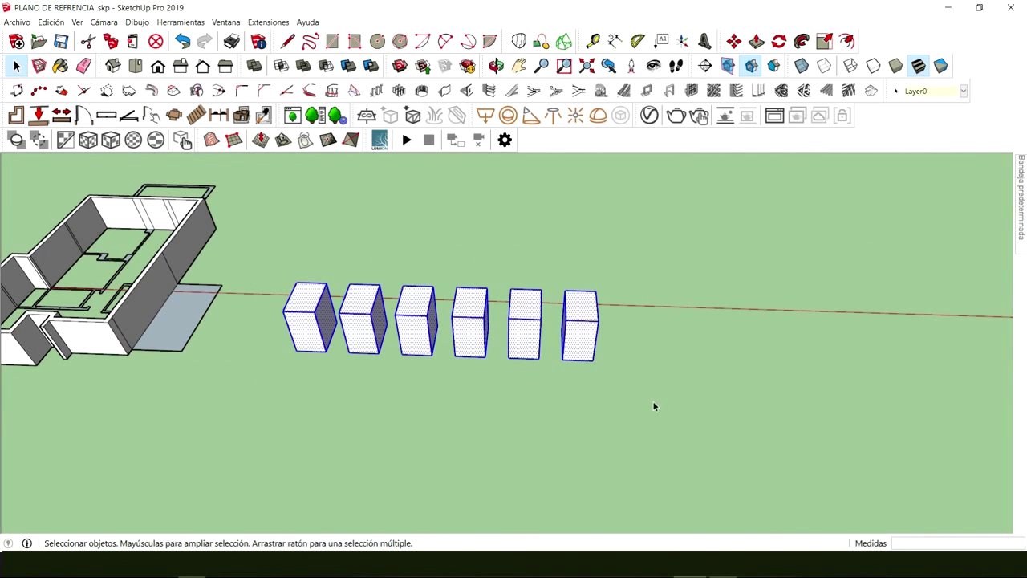
pyautogui.press('Delete')
# Extrude the hook-shaped interior wall attached to the recessed outer wall up 2.50 m, level with the outer wall tops
pyautogui.moveTo(131, 327); pyautogui.dragTo(305, 241, button='middle')
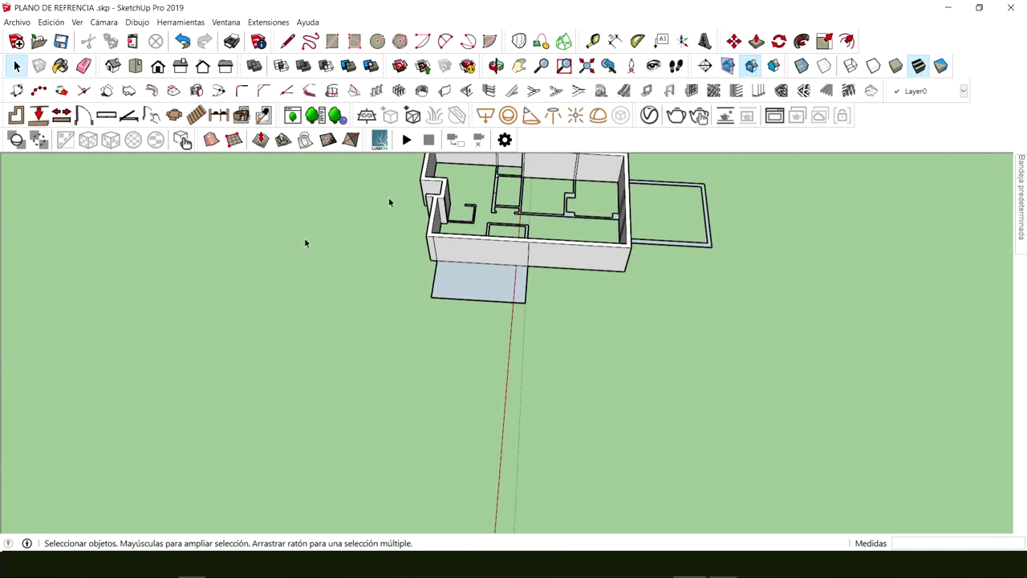
pyautogui.scroll(6, 513, 215)
pyautogui.moveTo(514, 216); pyautogui.dragTo(524, 235, button='middle')
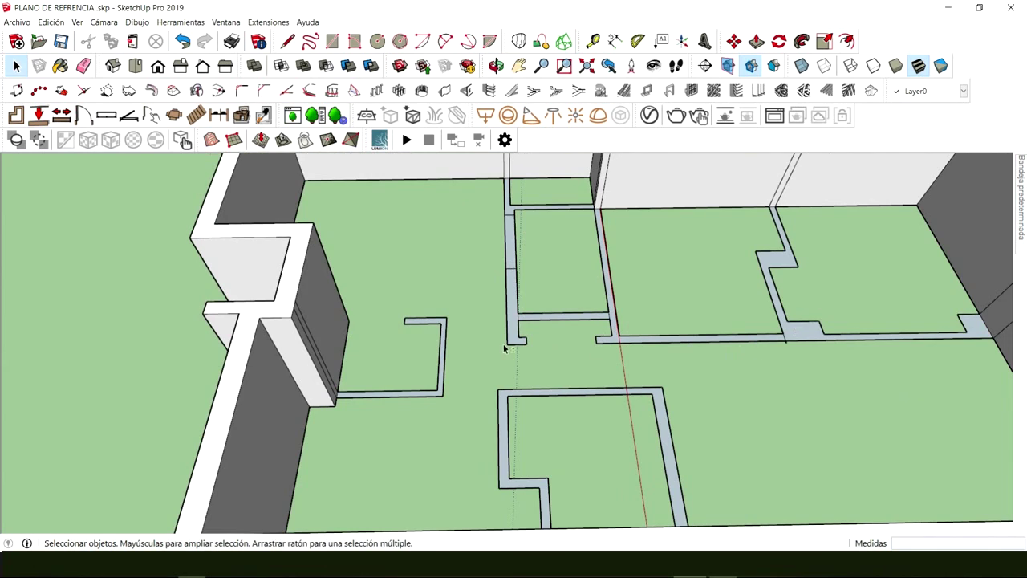
pyautogui.moveTo(504, 348); pyautogui.dragTo(557, 366, button='middle')
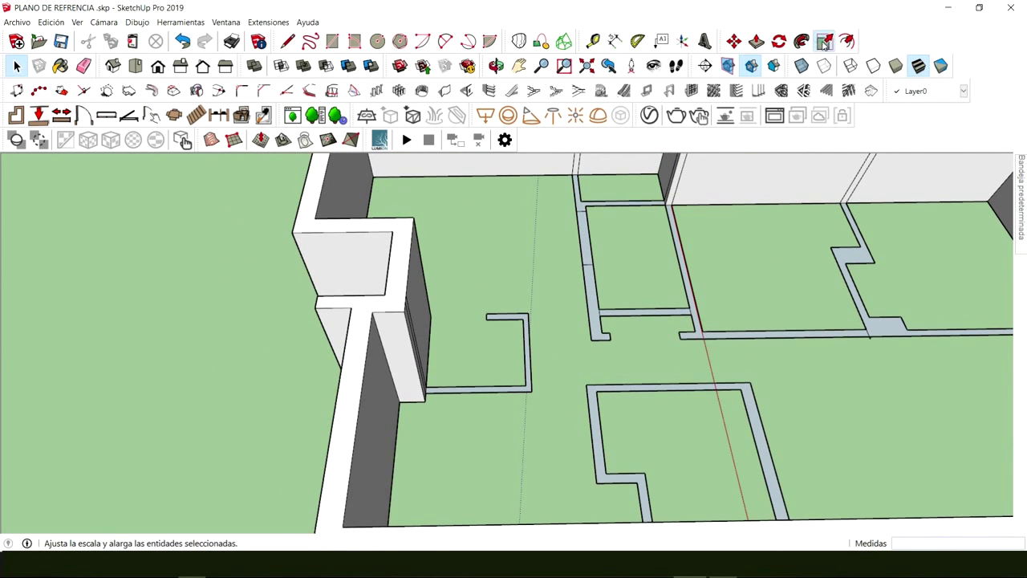
pyautogui.click(757, 41)
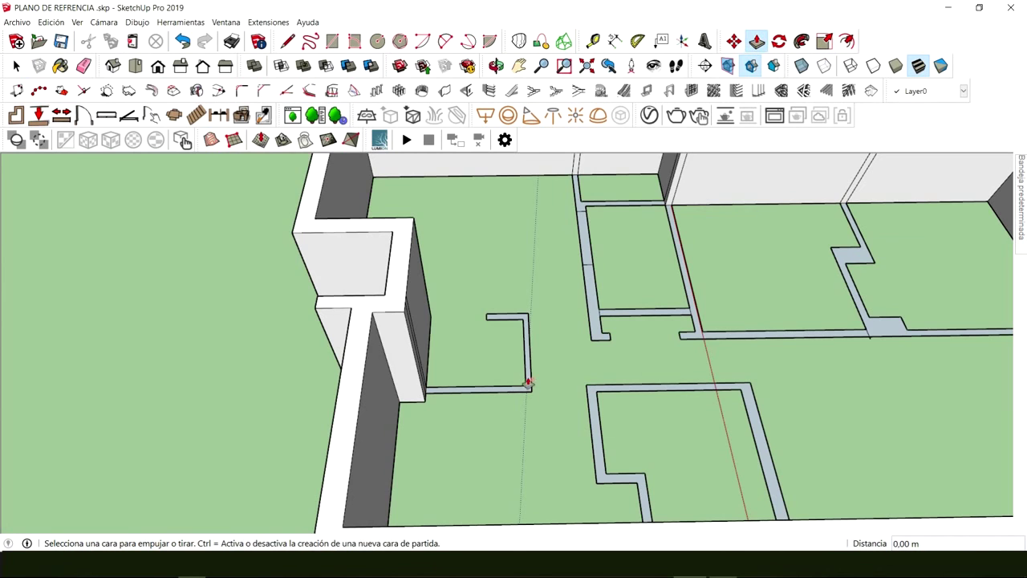
pyautogui.scroll(2, 528, 386)
pyautogui.press('space')
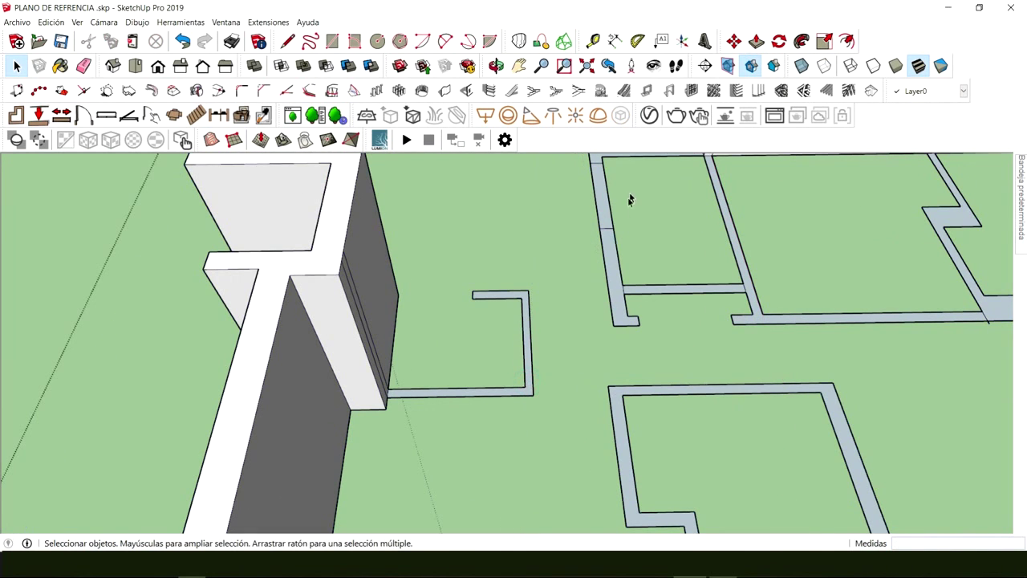
pyautogui.click(757, 41)
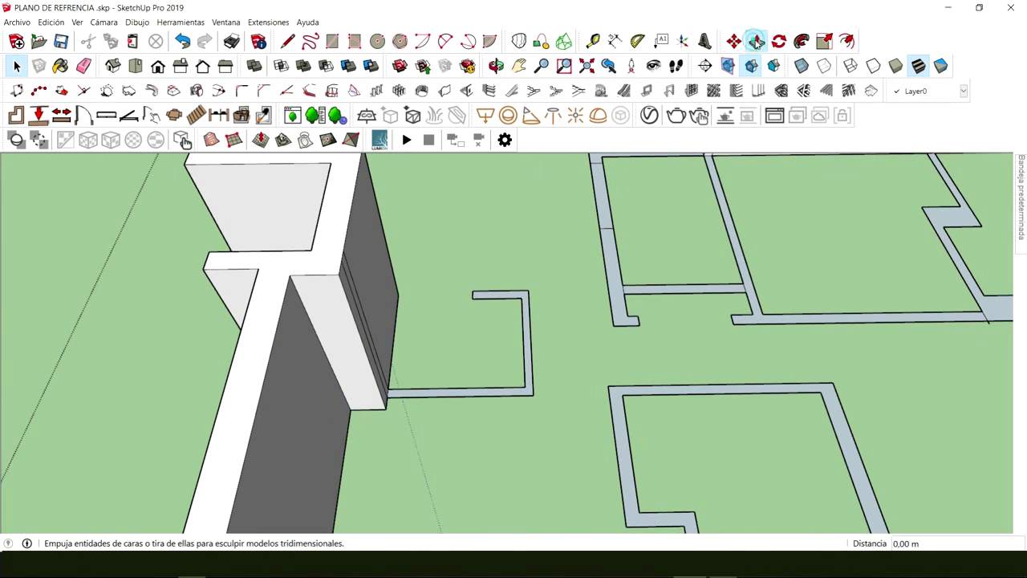
pyautogui.click(530, 382)
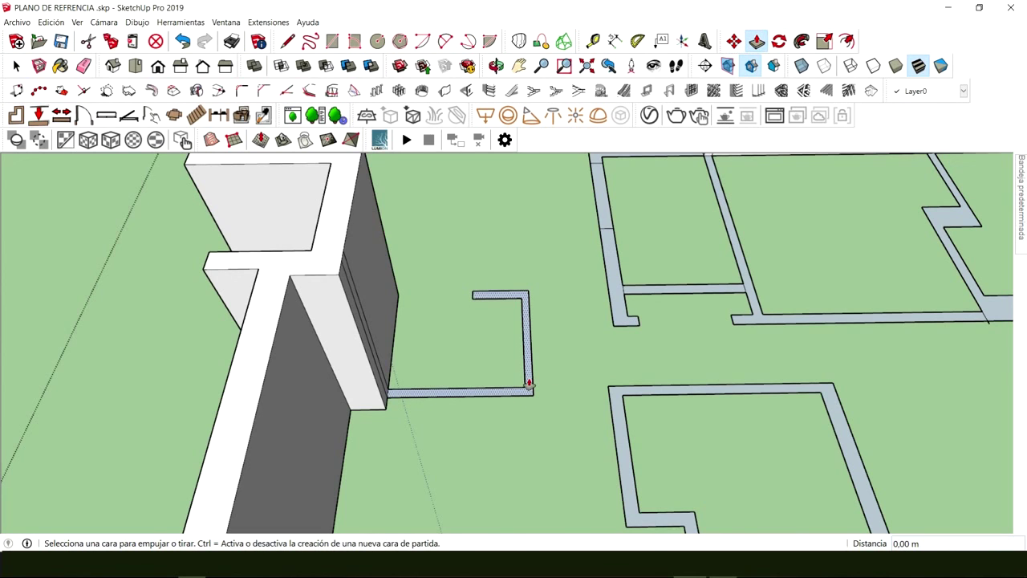
pyautogui.moveTo(530, 383); pyautogui.dragTo(338, 275)
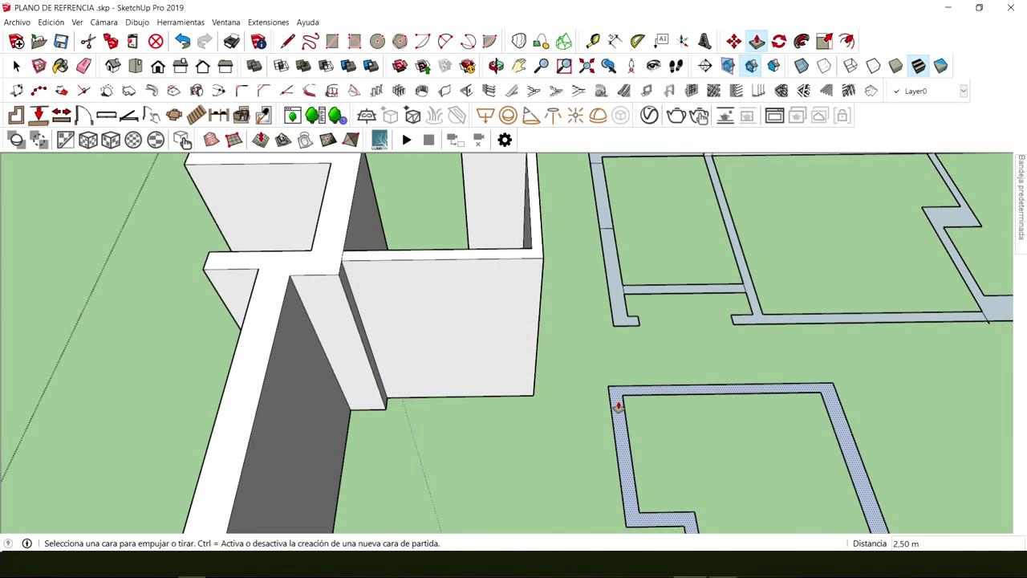
# Repeat the 2.50 m extrusion on the stepped room outline, the thick partition facing the hook-shaped wall, and the short wall joining it
pyautogui.doubleClick(618, 407)
pyautogui.moveTo(594, 342); pyautogui.dragTo(627, 509, button='middle')
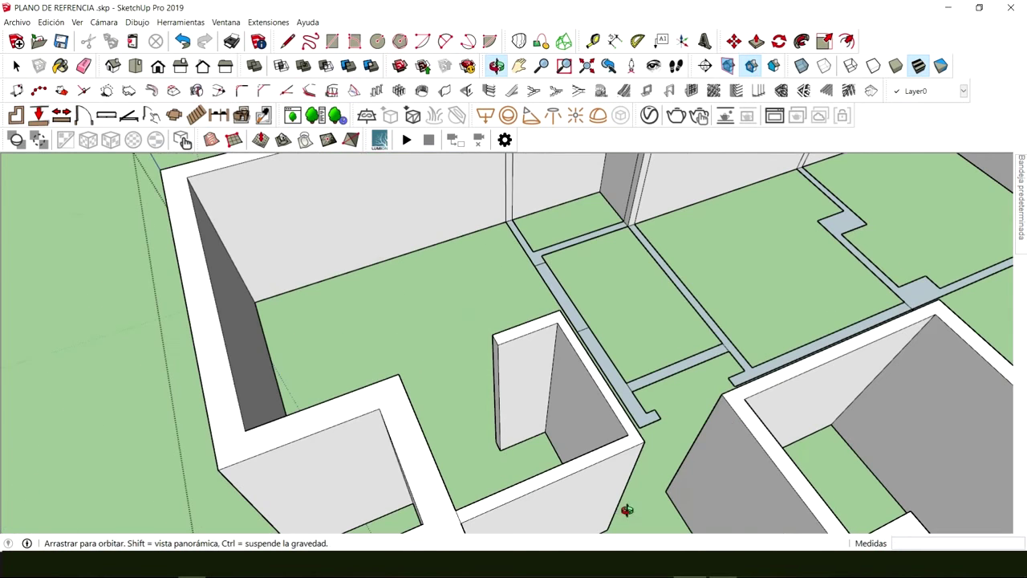
pyautogui.doubleClick(615, 374)
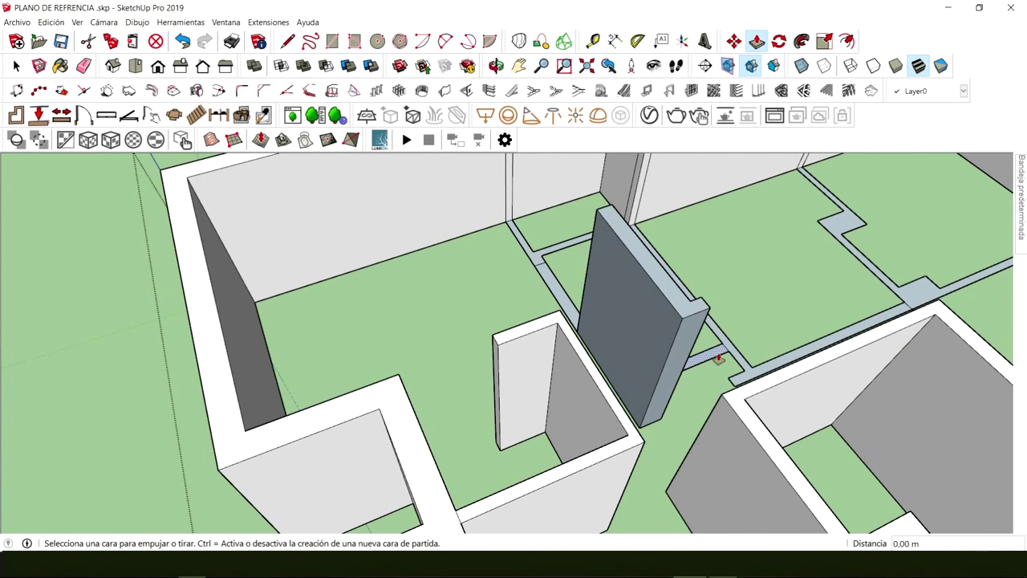
pyautogui.click(719, 359)
# Repeat the 2.50 m extrusion on the long L-shaped interior wall and the stepped partition enclosing the far room
pyautogui.moveTo(749, 355); pyautogui.dragTo(542, 508, button='middle')
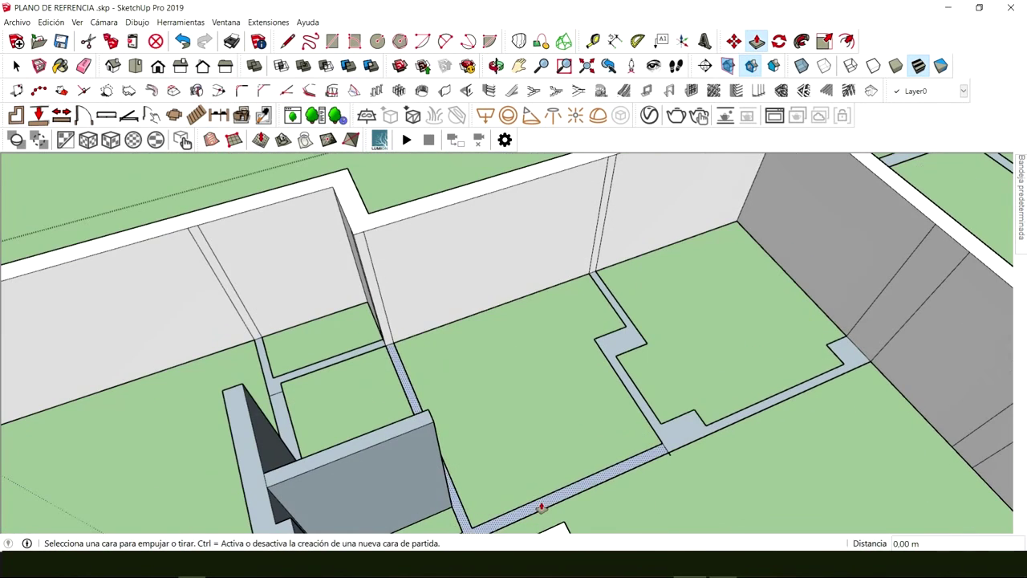
pyautogui.doubleClick(542, 507)
pyautogui.moveTo(429, 419); pyautogui.dragTo(469, 379, button='middle')
pyautogui.doubleClick(700, 429)
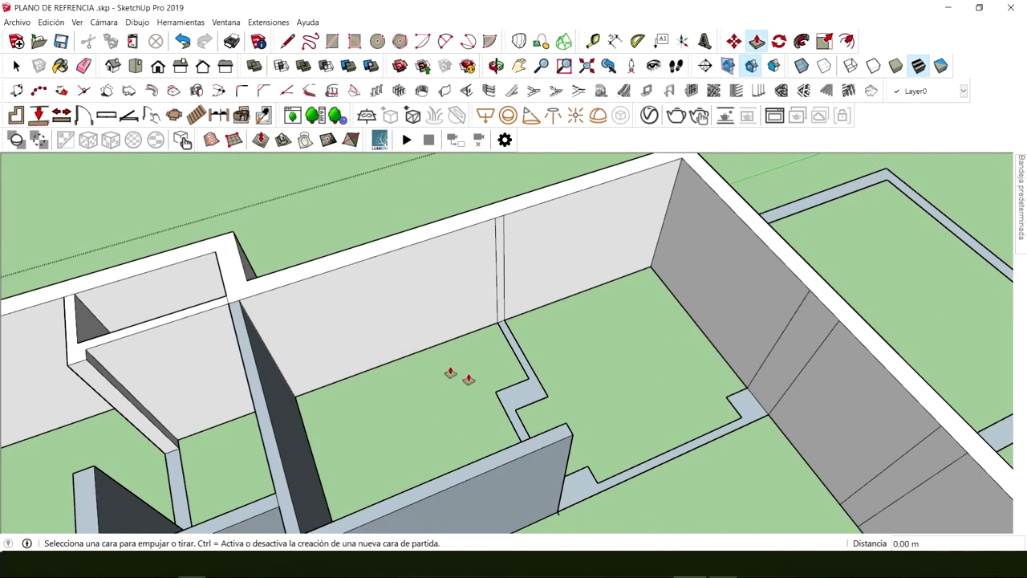
# Repeat the 2.50 m extrusion on the notched partition enclosing the corner room beside the exterior U-shaped outline
pyautogui.doubleClick(511, 399)
pyautogui.moveTo(296, 431); pyautogui.dragTo(553, 436, button='middle')
pyautogui.press('space')
# Delete the leftover flat floor strip crossing the doorway gap beside the raised interior wall
pyautogui.moveTo(434, 406); pyautogui.dragTo(489, 407, button='middle')
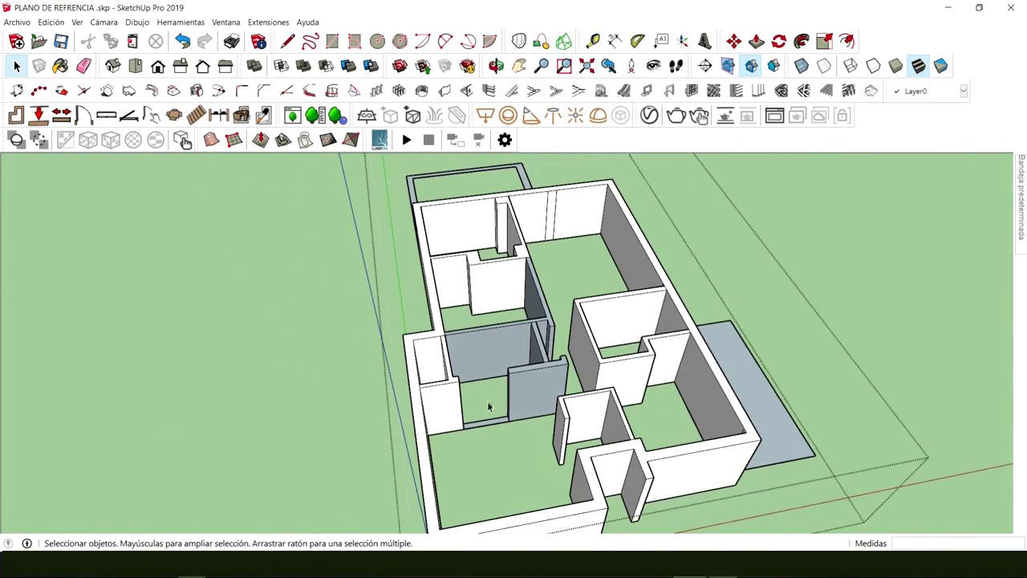
pyautogui.scroll(5, 489, 407)
pyautogui.moveTo(500, 442)
pyautogui.mouseDown(button='middle')
pyautogui.moveTo(309, 463)
pyautogui.moveTo(514, 428)
pyautogui.mouseUp(button='middle')
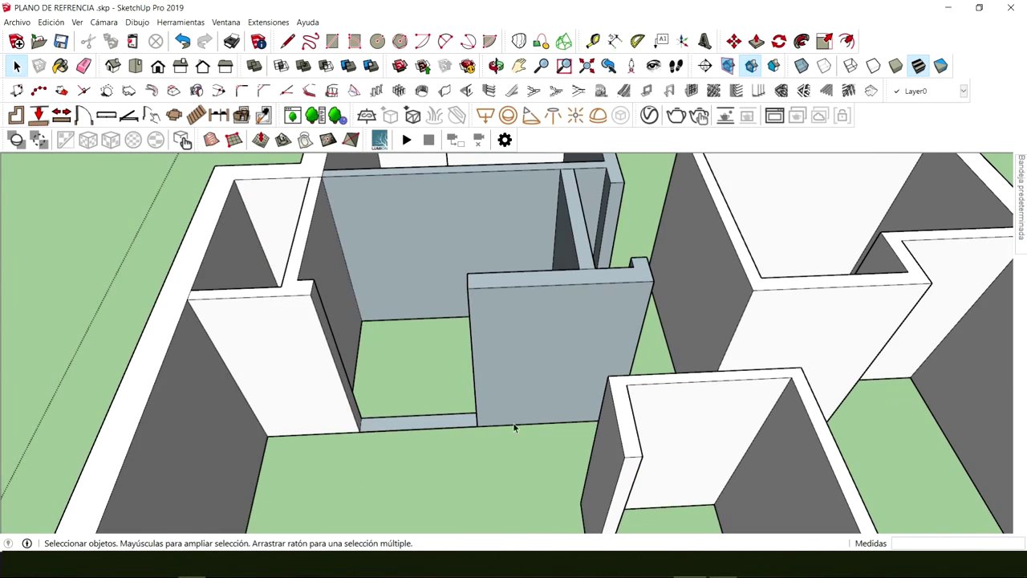
pyautogui.click(417, 421)
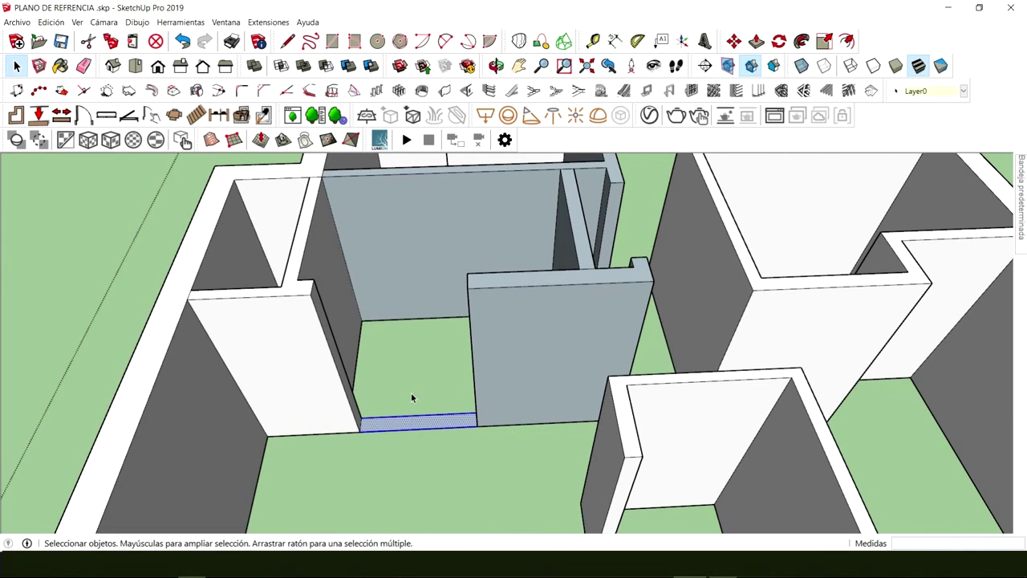
pyautogui.press('Delete')
# Extrude the U-shaped outline attached outside the end wall up 1 m
pyautogui.moveTo(411, 393); pyautogui.dragTo(447, 345, button='middle')
pyautogui.scroll(-3, 434, 400)
pyautogui.scroll(5, 517, 276)
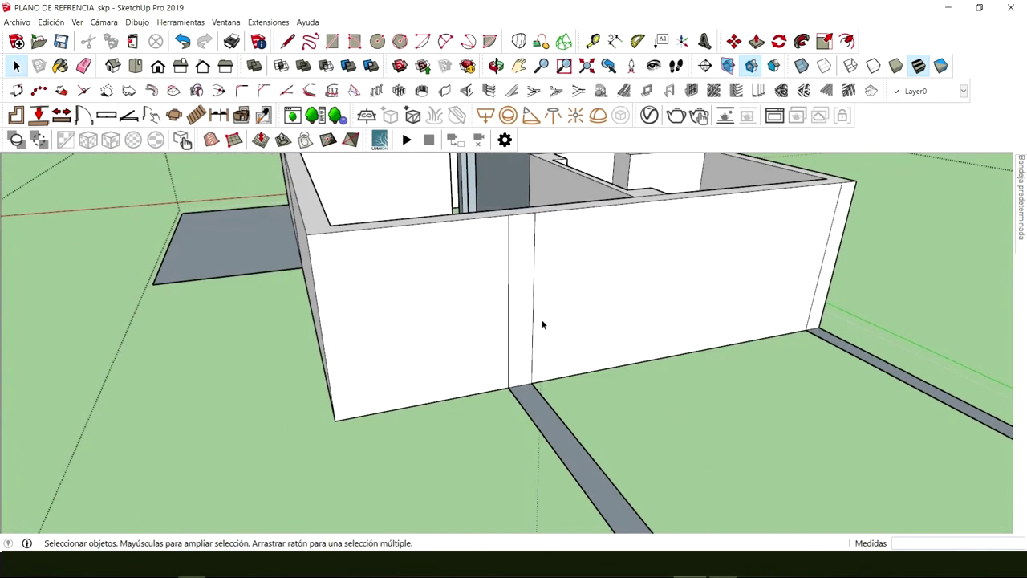
pyautogui.scroll(-3, 608, 413)
pyautogui.moveTo(607, 412); pyautogui.dragTo(521, 409, button='middle')
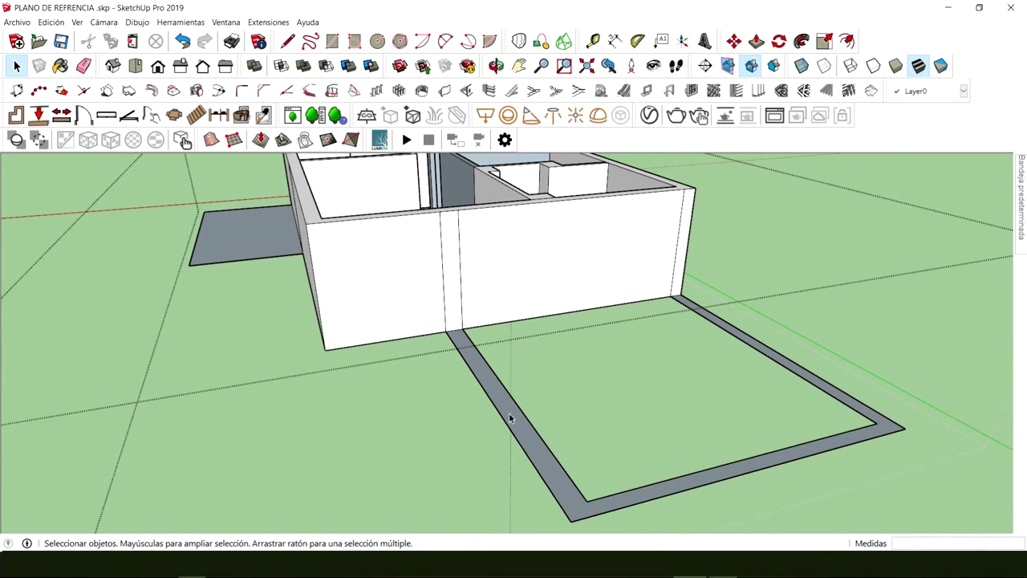
pyautogui.click(513, 422)
pyautogui.press('p')
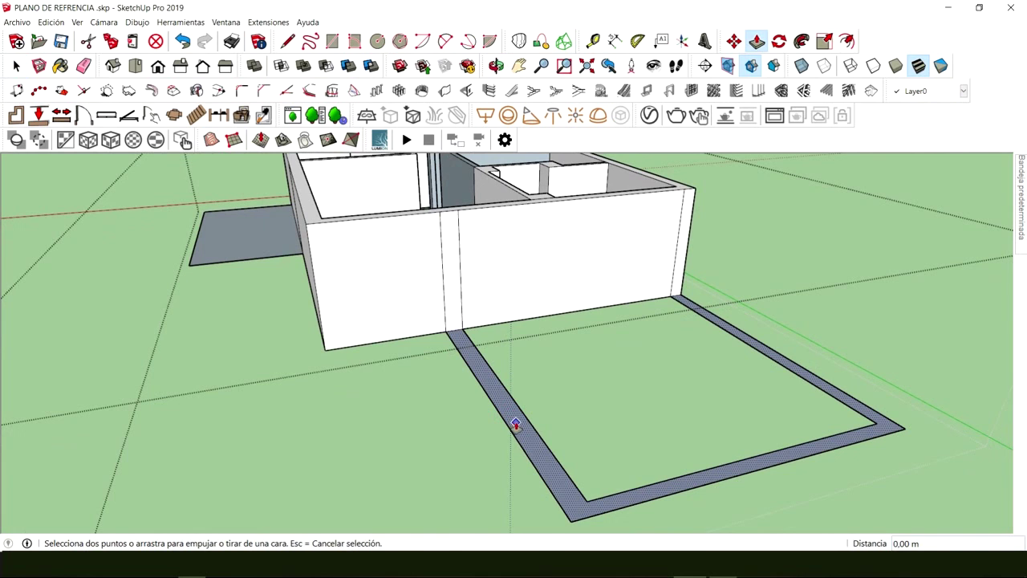
pyautogui.click(515, 423)
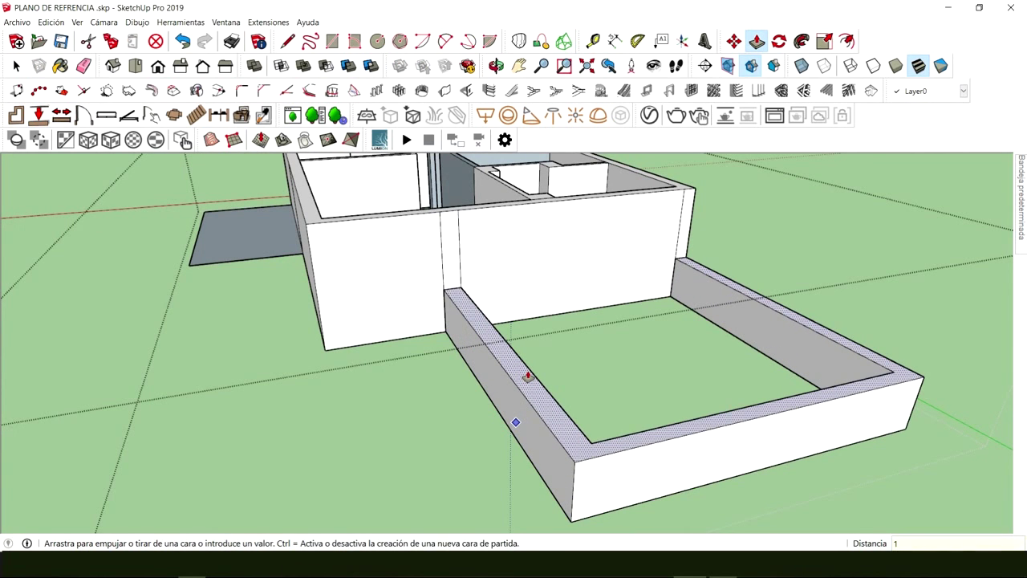
pyautogui.write('1')
pyautogui.press('Return')
pyautogui.press('space')
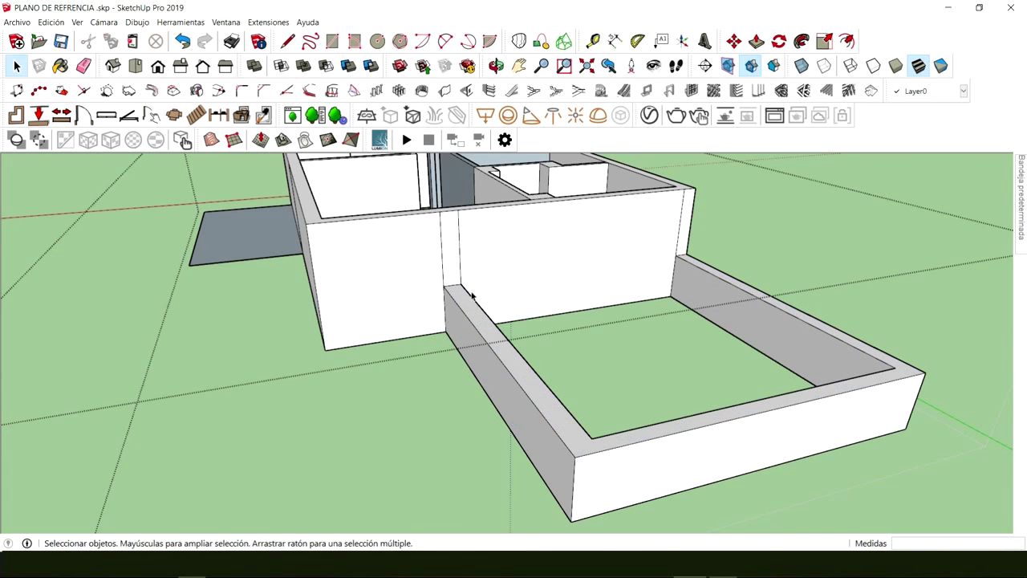
# Select the low U-shaped walls and try to move them away from the house, cancelling the move
pyautogui.moveTo(528, 370); pyautogui.dragTo(674, 203, button='middle')
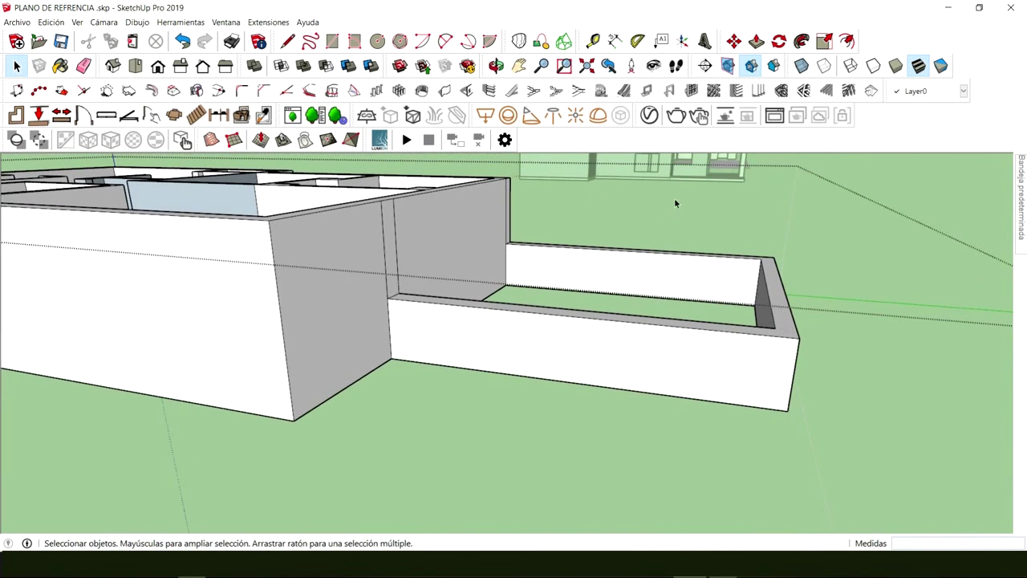
pyautogui.moveTo(593, 326); pyautogui.dragTo(381, 237, button='middle')
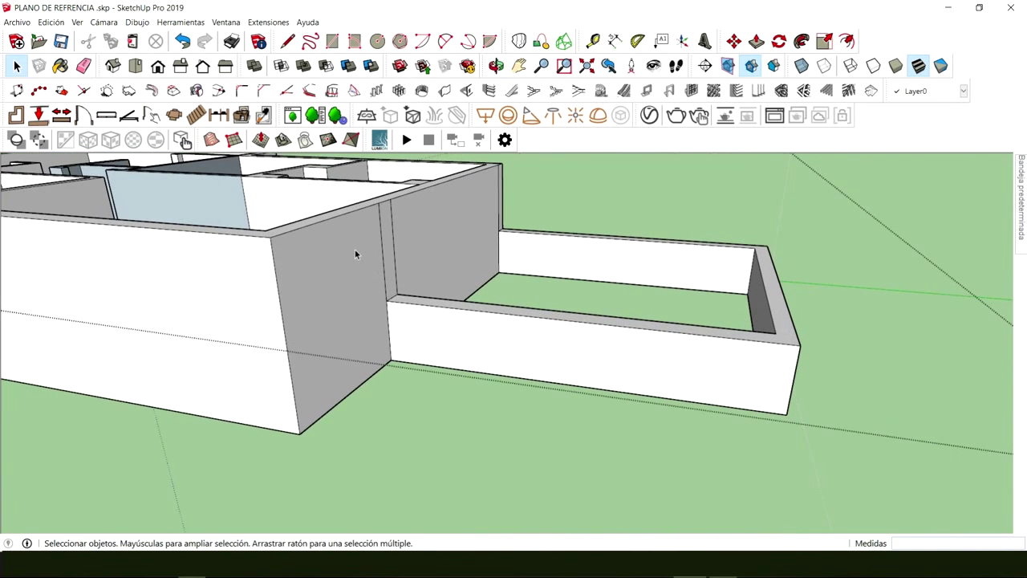
pyautogui.tripleClick(624, 354)
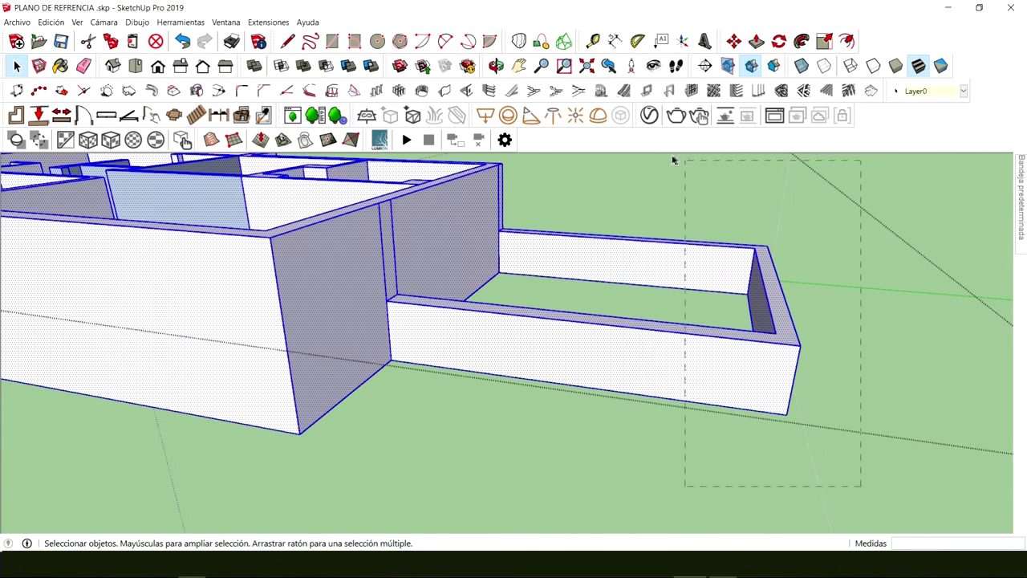
pyautogui.moveTo(672, 160); pyautogui.dragTo(671, 161)
pyautogui.press('m')
pyautogui.click(449, 402)
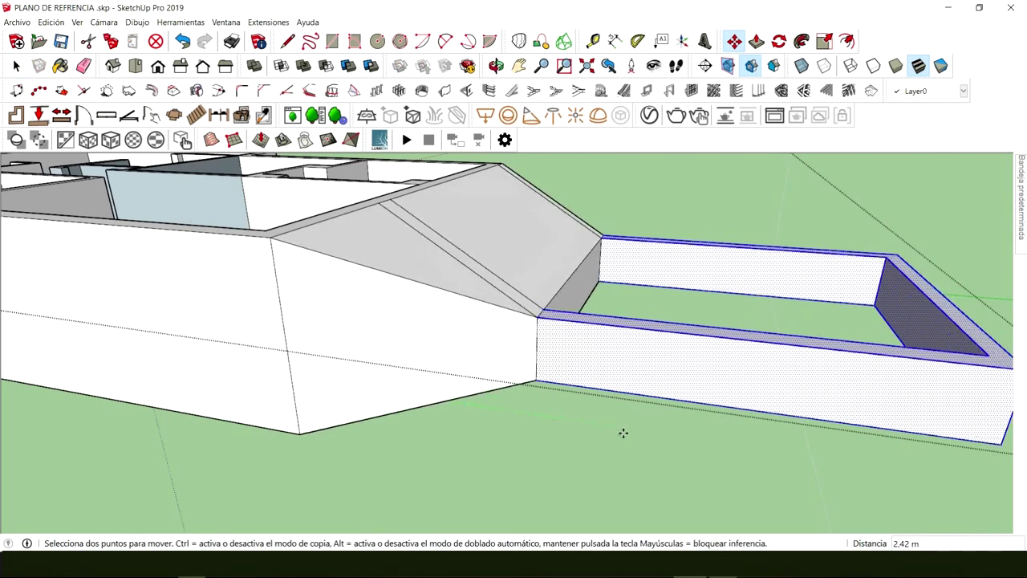
pyautogui.press('Escape')
pyautogui.press('space')
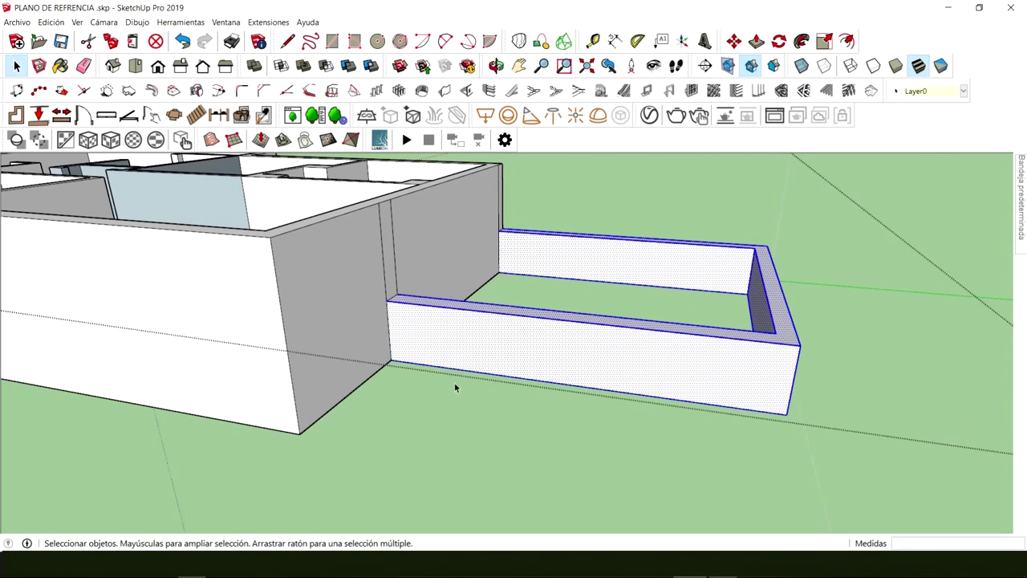
# Clear the selection and undo the 1 m extrusion of the U-shaped outline
pyautogui.click(495, 375)
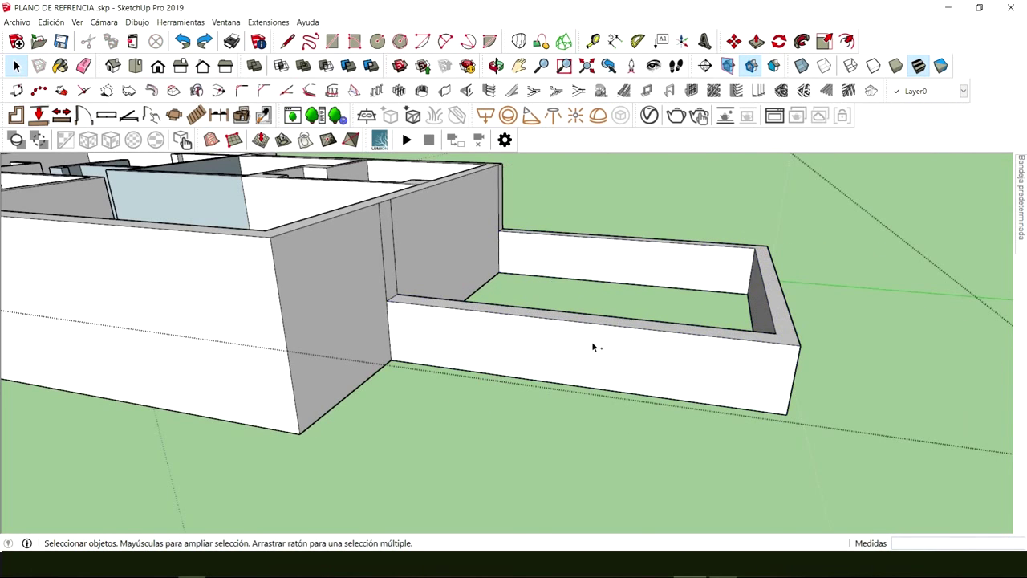
pyautogui.hotkey('ctrl', 'z')
pyautogui.moveTo(592, 341); pyautogui.dragTo(519, 296, button='middle')
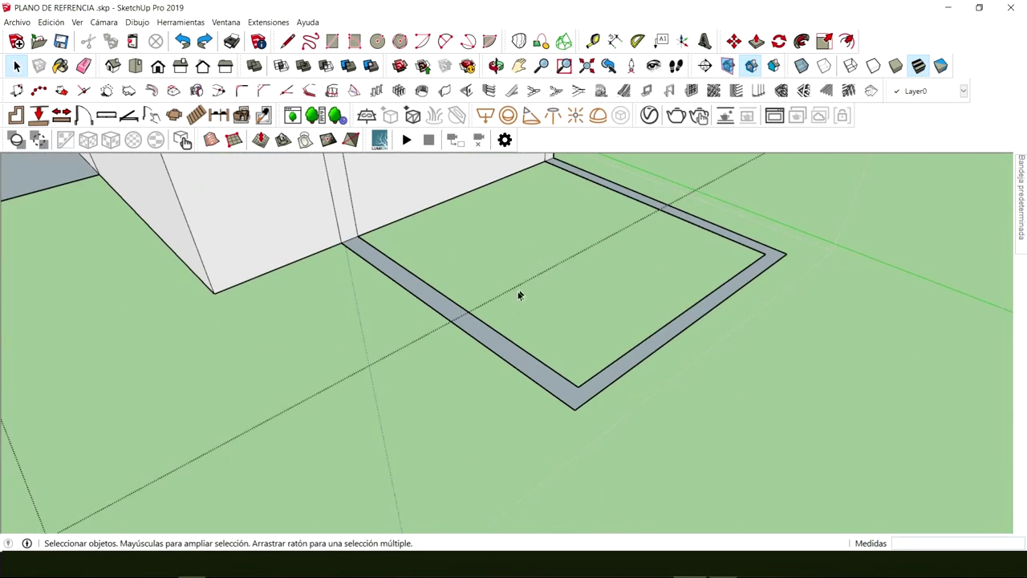
# Make the flat U-shaped outline outside the end wall into a group
pyautogui.click(487, 338)
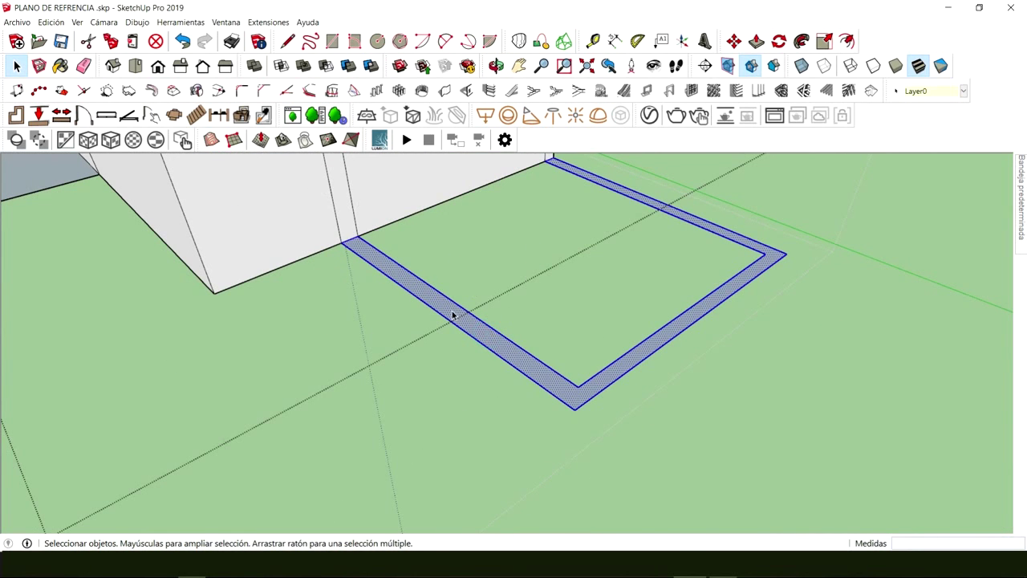
pyautogui.moveTo(455, 309); pyautogui.dragTo(622, 338, button='middle')
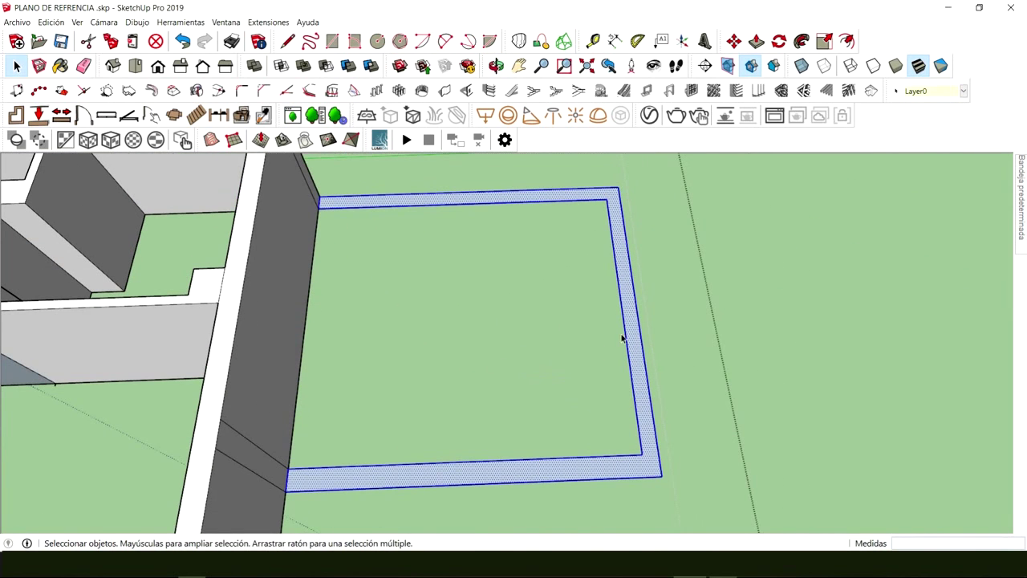
pyautogui.rightClick(631, 333)
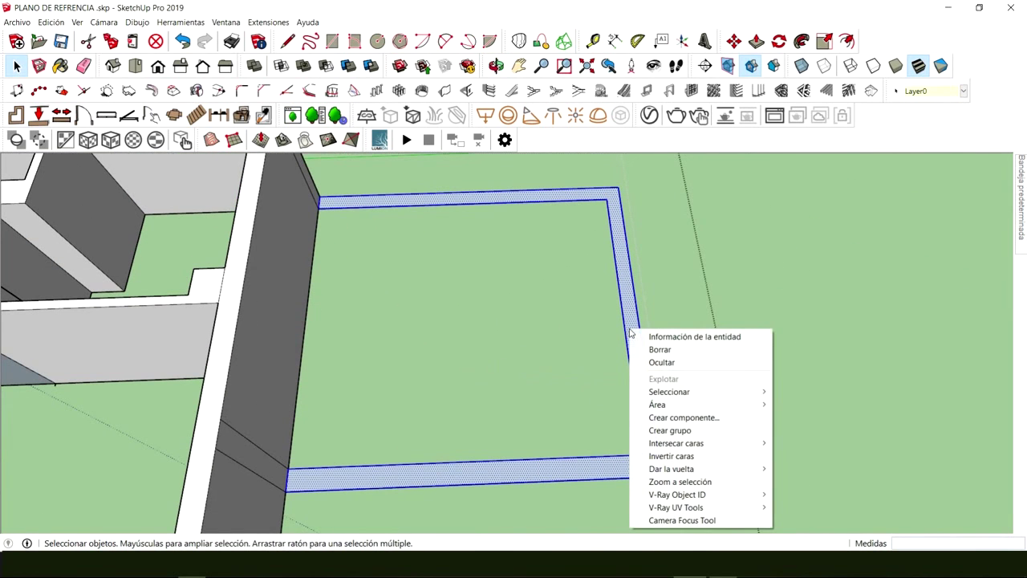
pyautogui.click(676, 426)
# Open the U-shaped outline's group, extrude its face up 1 m, and close the group
pyautogui.moveTo(496, 423); pyautogui.dragTo(570, 233, button='middle')
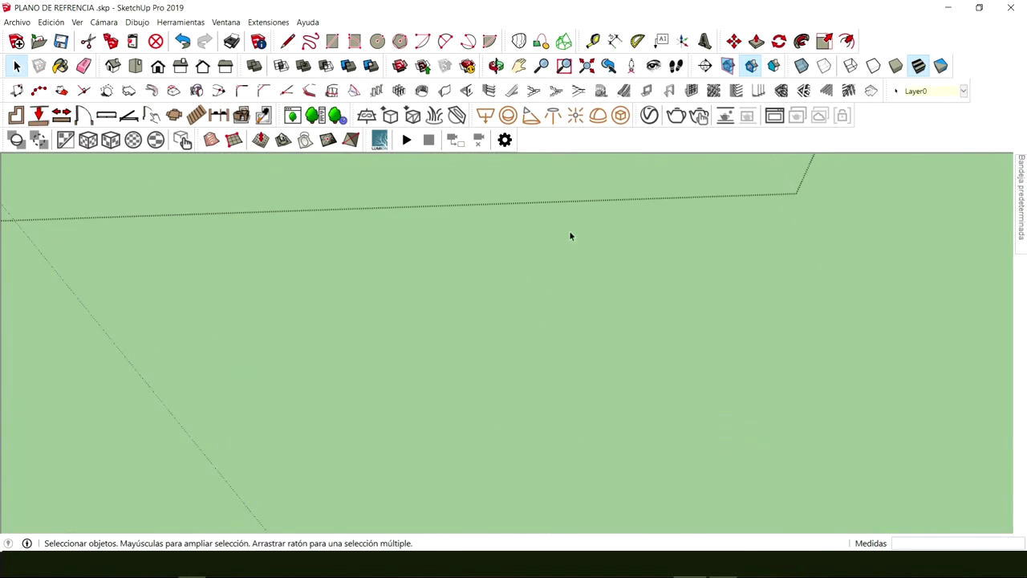
pyautogui.moveTo(569, 341); pyautogui.dragTo(553, 291, button='middle')
pyautogui.scroll(-5, 530, 254)
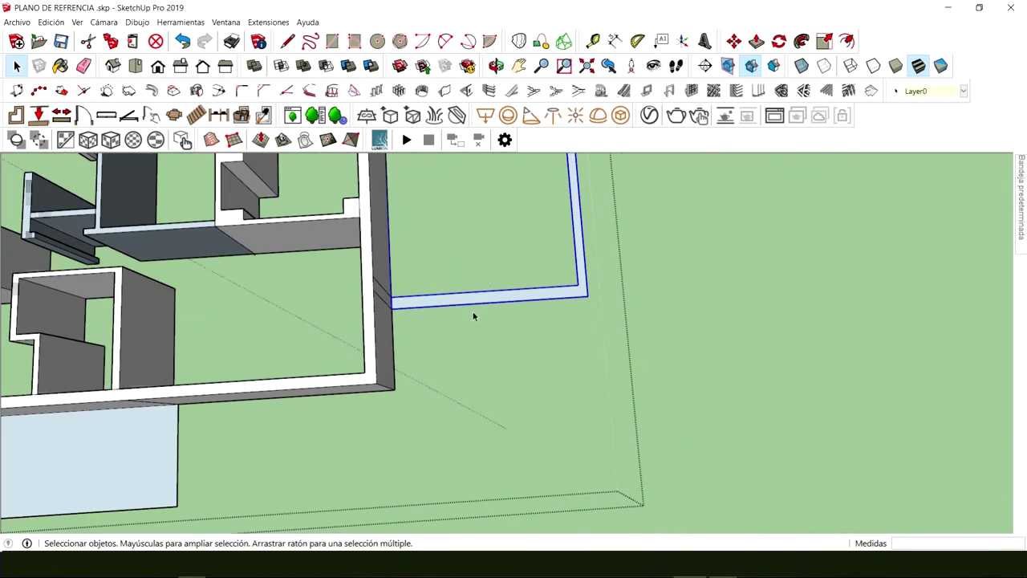
pyautogui.moveTo(475, 314)
pyautogui.mouseDown(button='middle')
pyautogui.moveTo(500, 370)
pyautogui.moveTo(367, 275)
pyautogui.mouseUp(button='middle')
pyautogui.scroll(3, 457, 358)
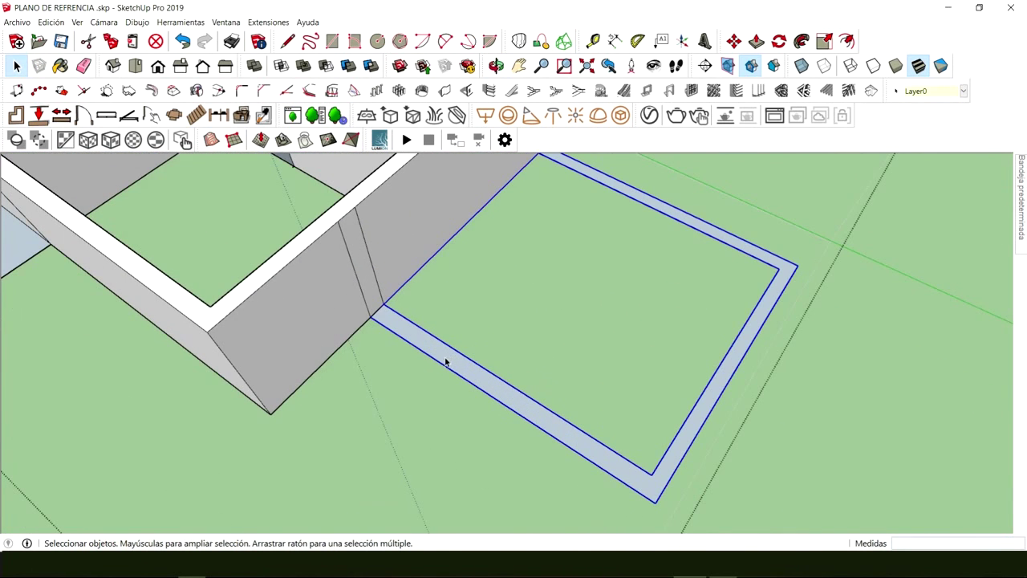
pyautogui.doubleClick(446, 360)
pyautogui.press('p')
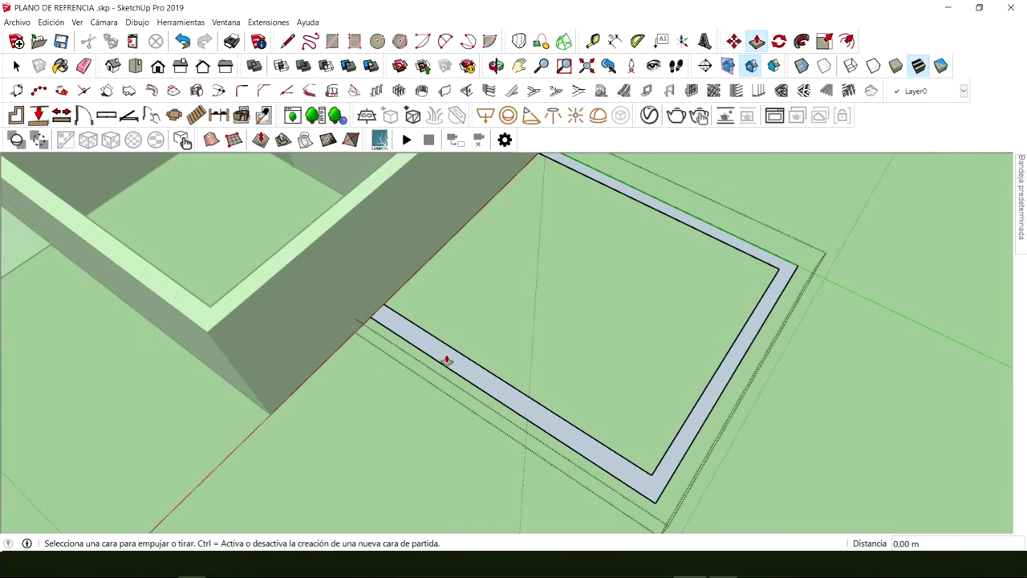
pyautogui.moveTo(468, 371); pyautogui.dragTo(461, 335)
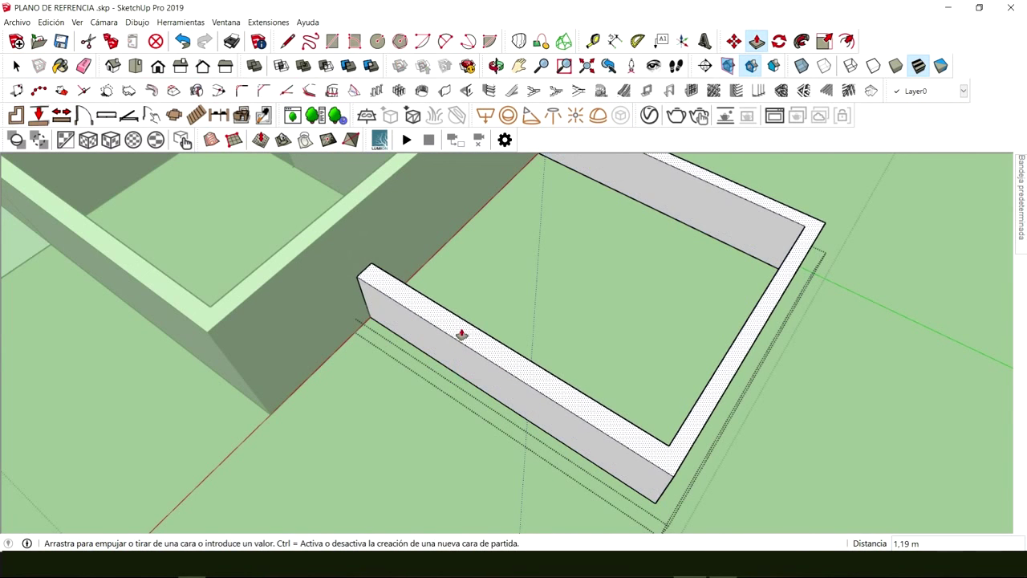
pyautogui.press('Return')
pyautogui.press('space')
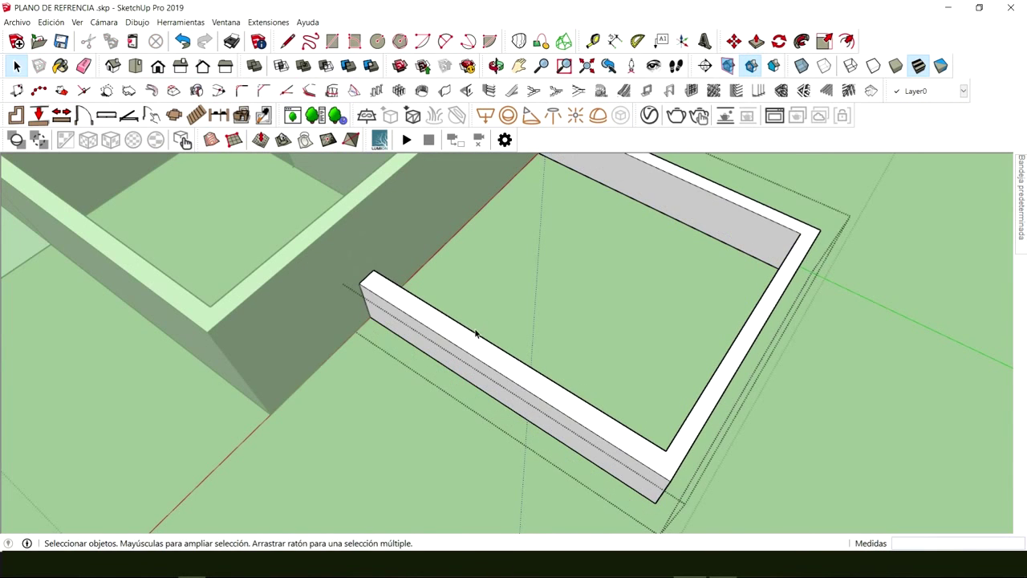
pyautogui.click(812, 425)
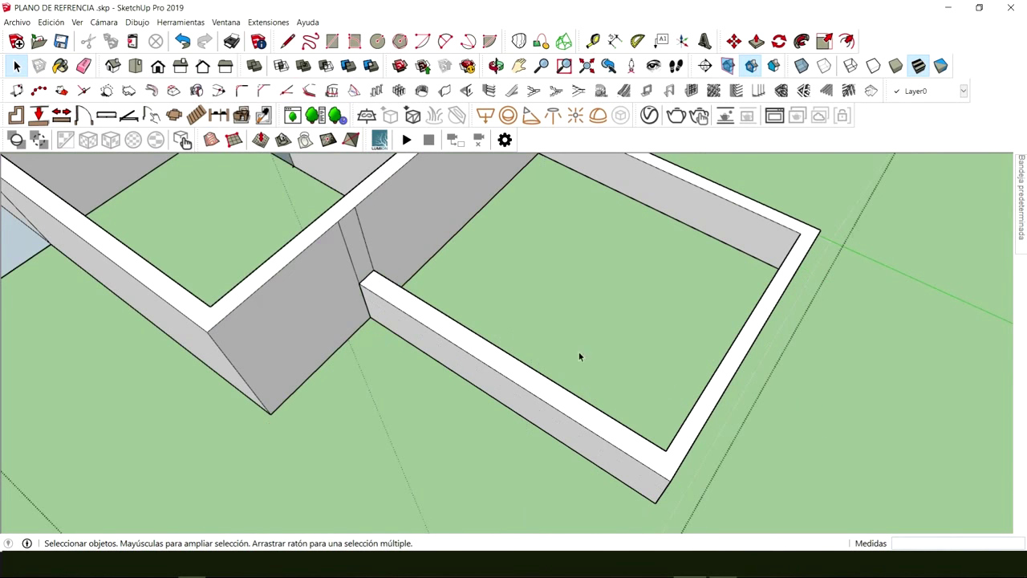
# Examine the raised upper-floor model and the reference plan's upper-floor rooms, comparing their layout
pyautogui.scroll(-5, 645, 361)
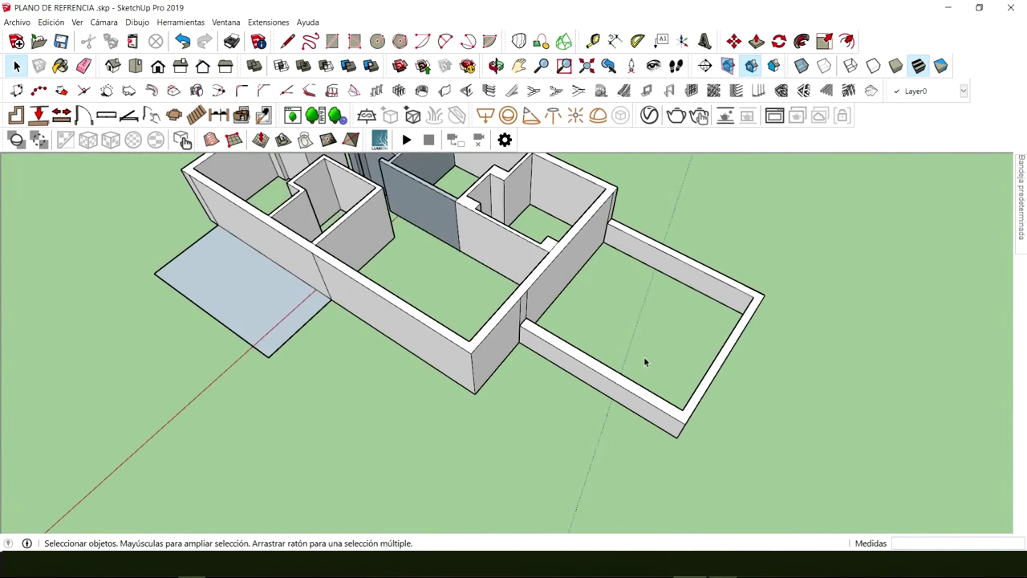
pyautogui.moveTo(645, 360); pyautogui.dragTo(709, 326, button='middle')
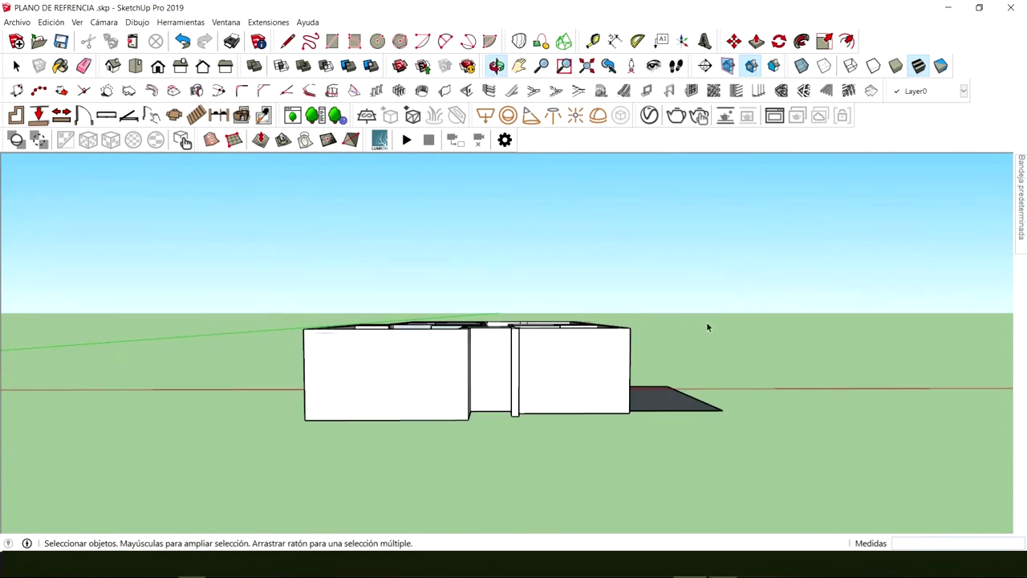
pyautogui.scroll(-2, 430, 325)
pyautogui.moveTo(334, 306); pyautogui.dragTo(459, 392, button='middle')
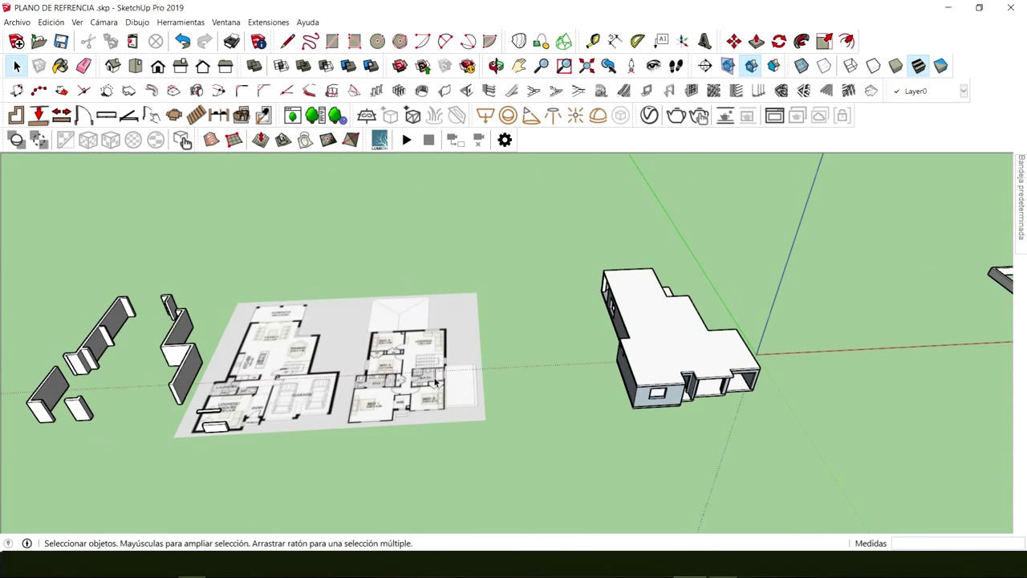
pyautogui.moveTo(543, 359); pyautogui.dragTo(737, 351, button='middle')
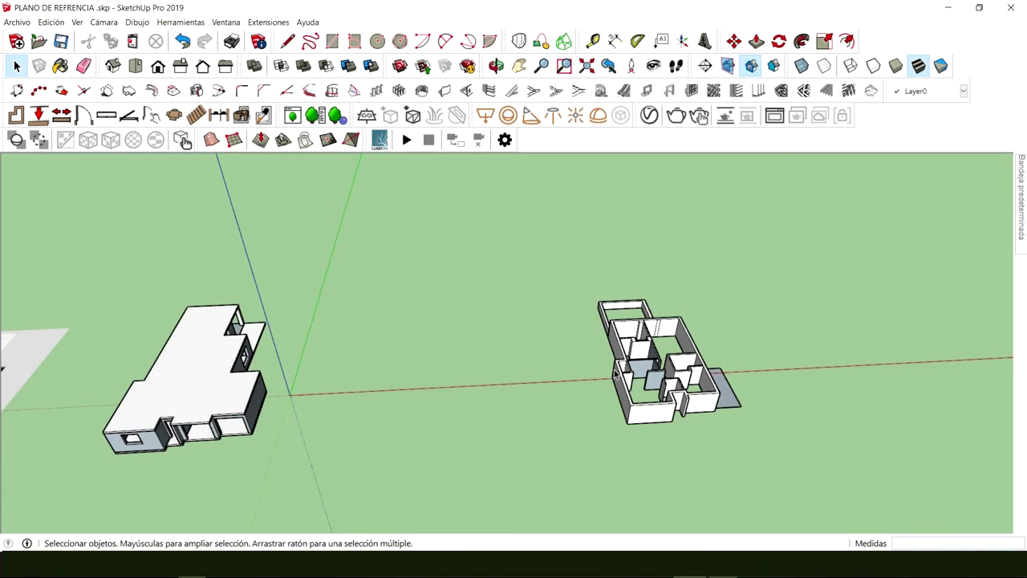
pyautogui.moveTo(322, 378); pyautogui.dragTo(144, 378, button='middle')
pyautogui.scroll(3, 313, 393)
pyautogui.moveTo(307, 409); pyautogui.dragTo(345, 397, button='middle')
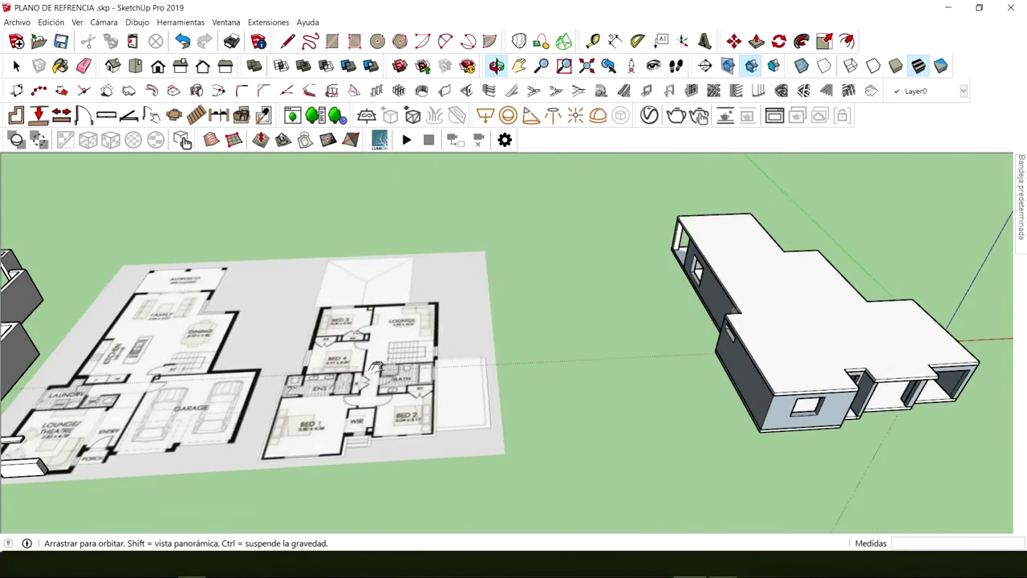
pyautogui.scroll(4, 412, 381)
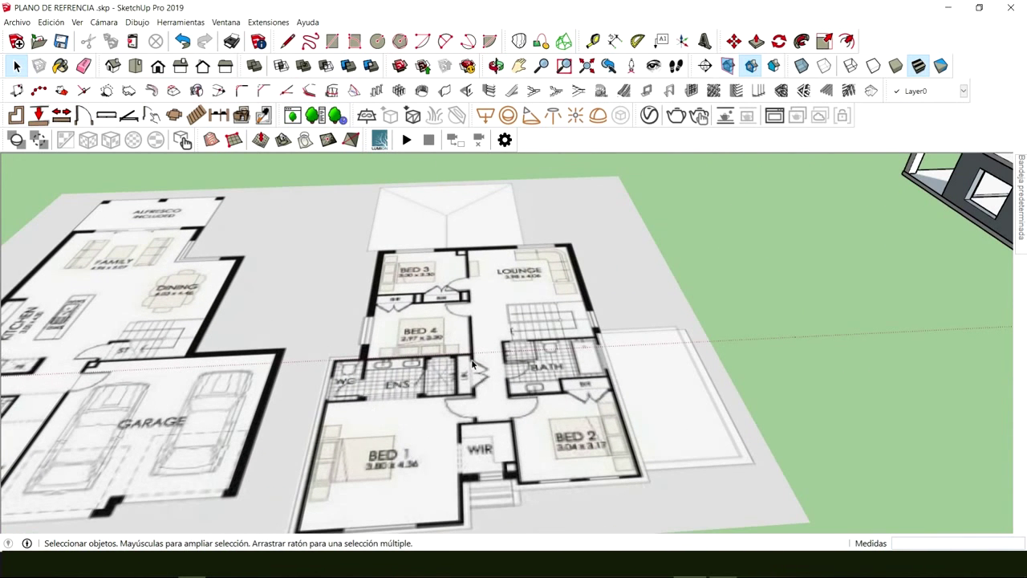
pyautogui.moveTo(473, 365); pyautogui.dragTo(471, 377, button='middle')
pyautogui.scroll(3, 497, 353)
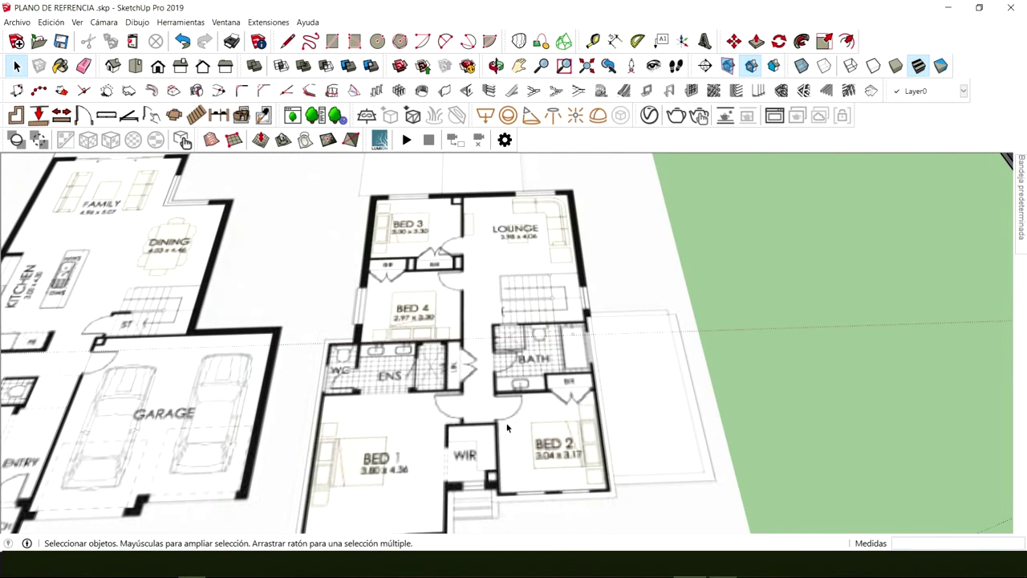
pyautogui.moveTo(503, 456); pyautogui.dragTo(522, 231, button='middle')
pyautogui.scroll(-6, 503, 325)
pyautogui.scroll(2, 502, 321)
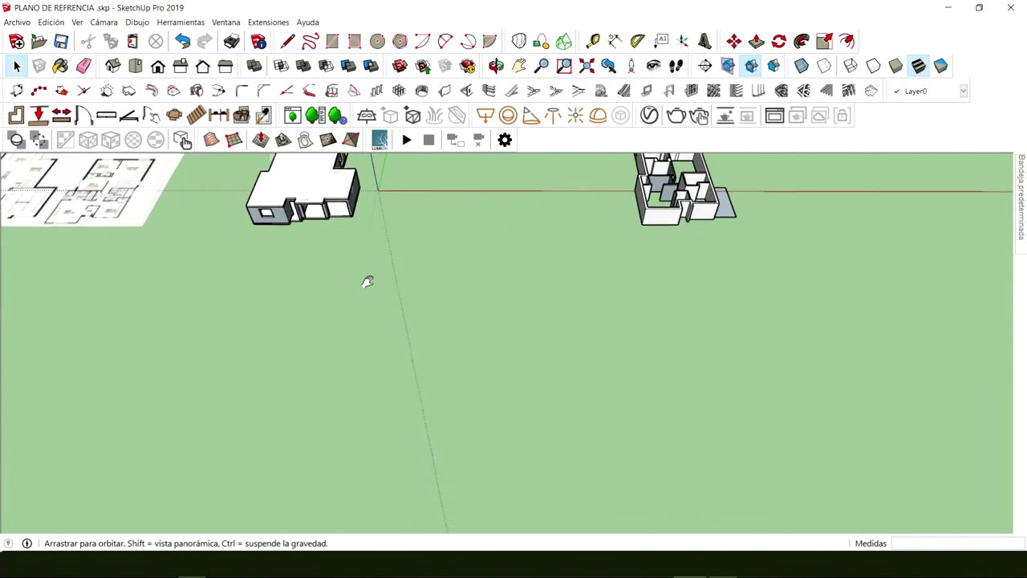
# Draw a rectangle about 3.4 by 5.8 m on the empty ground in front of the house
pyautogui.moveTo(366, 281); pyautogui.dragTo(402, 346, button='middle')
pyautogui.scroll(3, 401, 341)
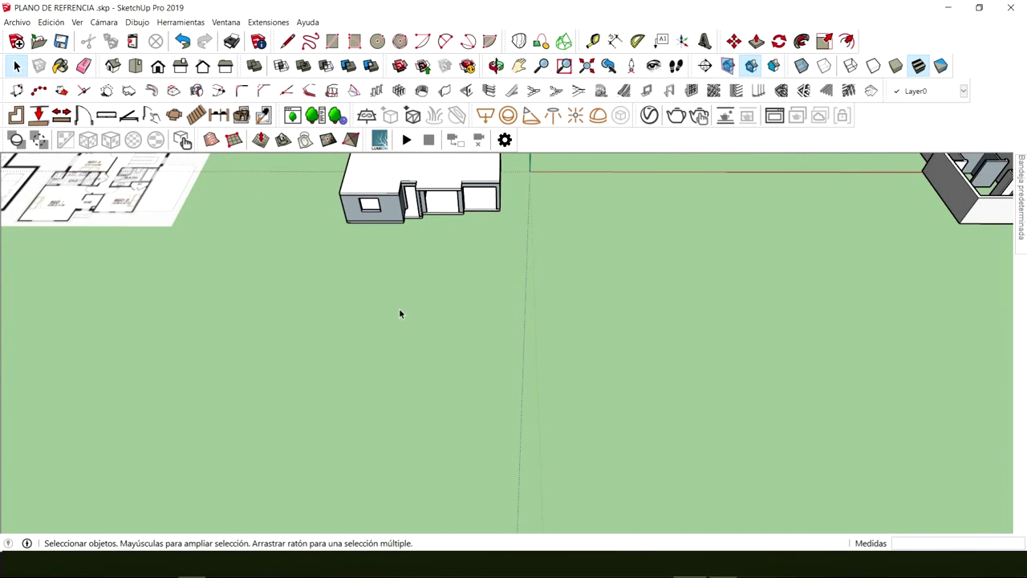
pyautogui.press('r')
pyautogui.press('e')
pyautogui.press('c')
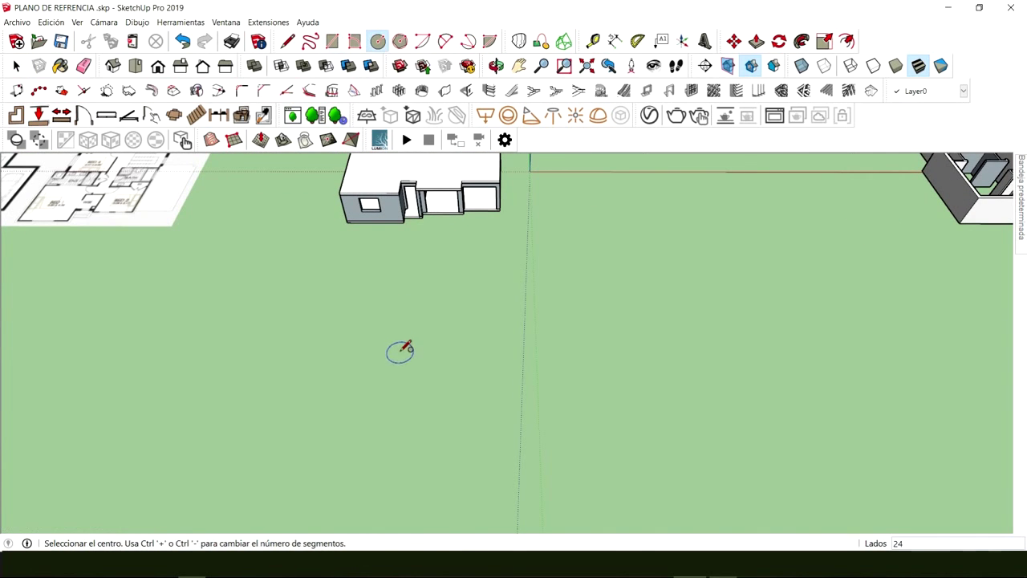
pyautogui.press('r')
pyautogui.click(394, 392)
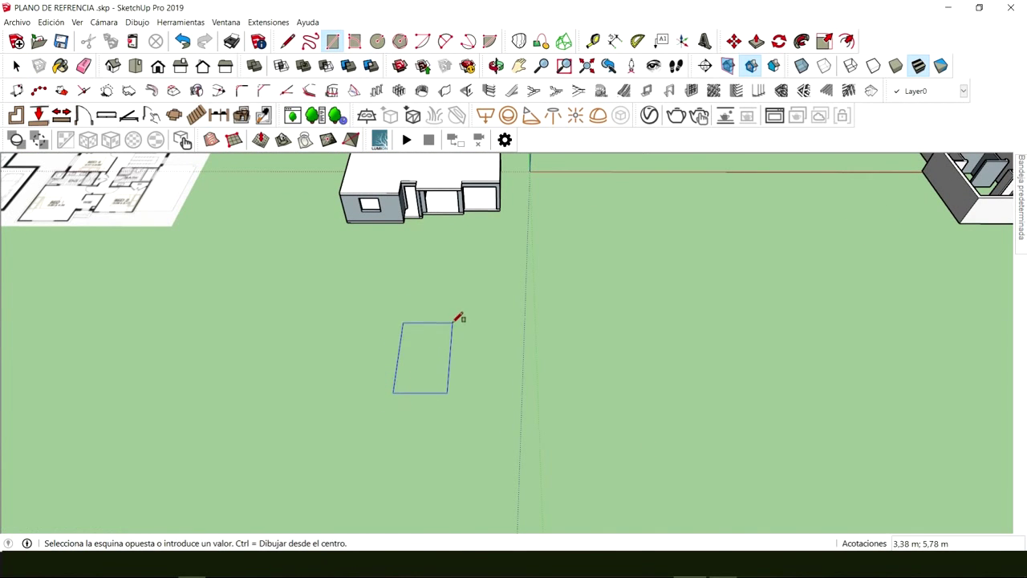
pyautogui.click(454, 321)
pyautogui.press('space')
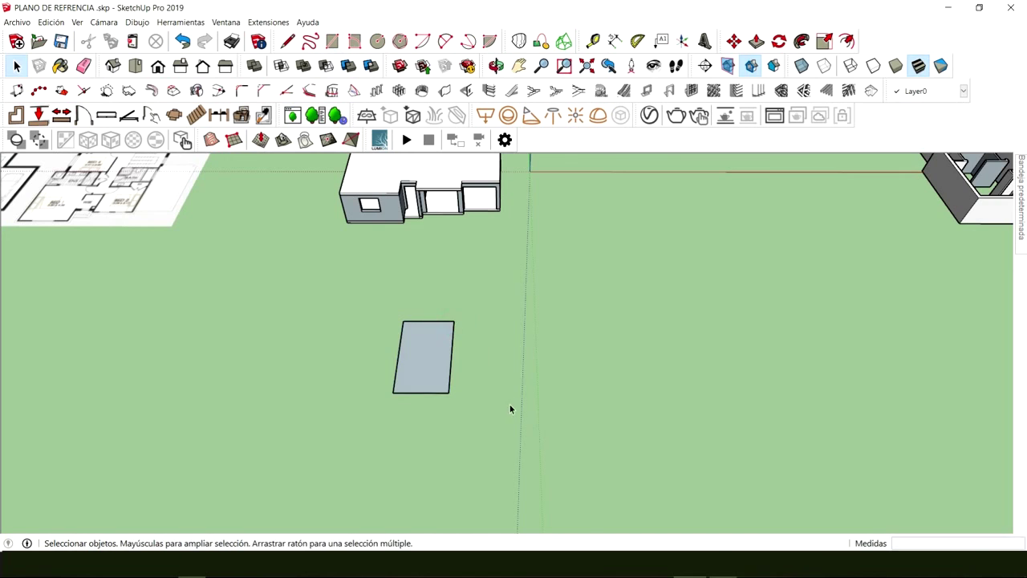
pyautogui.click(424, 363)
pyautogui.moveTo(425, 363); pyautogui.dragTo(430, 340, button='middle')
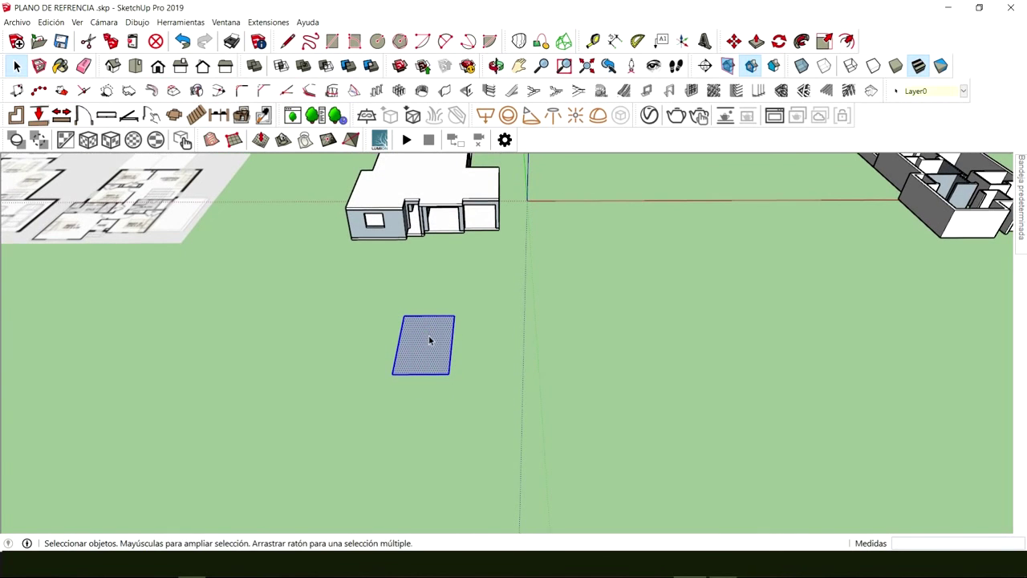
pyautogui.click(458, 344)
pyautogui.click(734, 41)
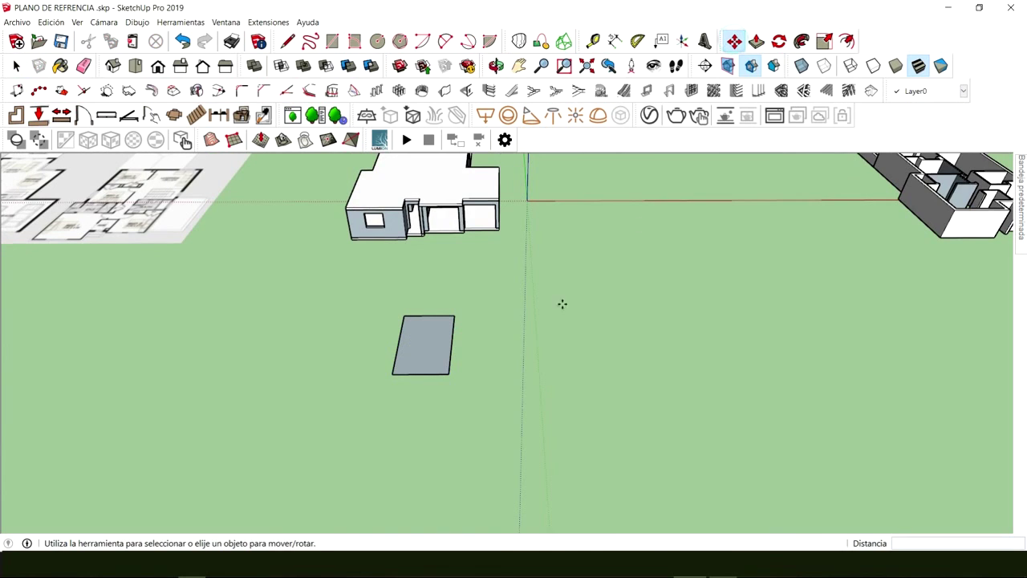
pyautogui.click(454, 374)
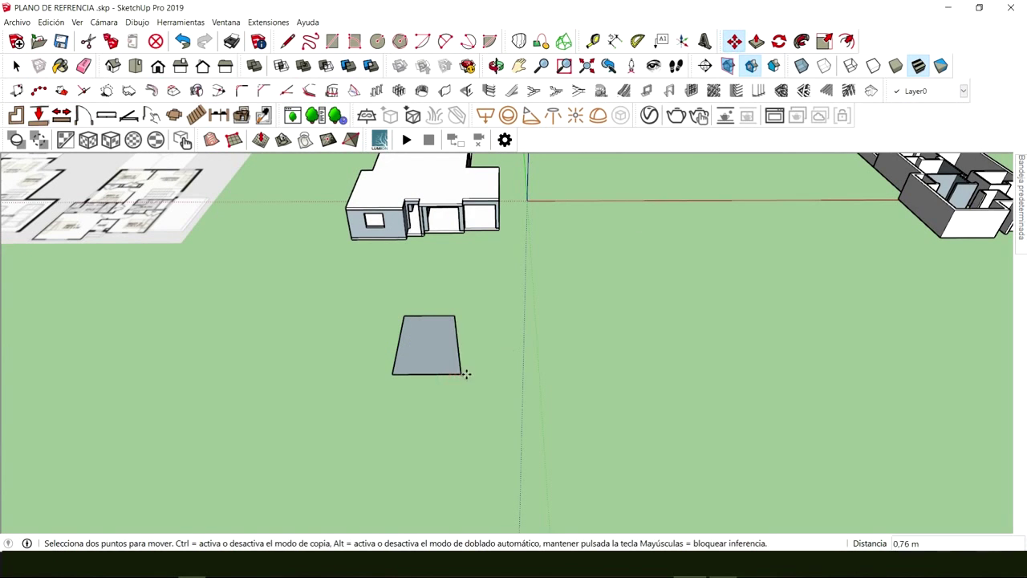
pyautogui.press('space')
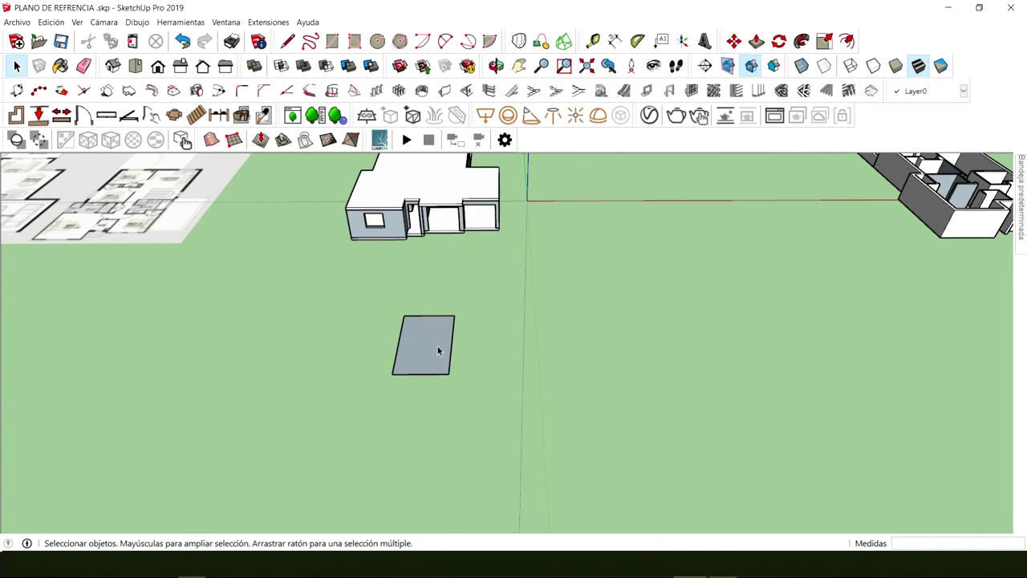
# Copy the rectangle with its edges along the red axis and multiply the copy with x5 to form a row
pyautogui.doubleClick(428, 344)
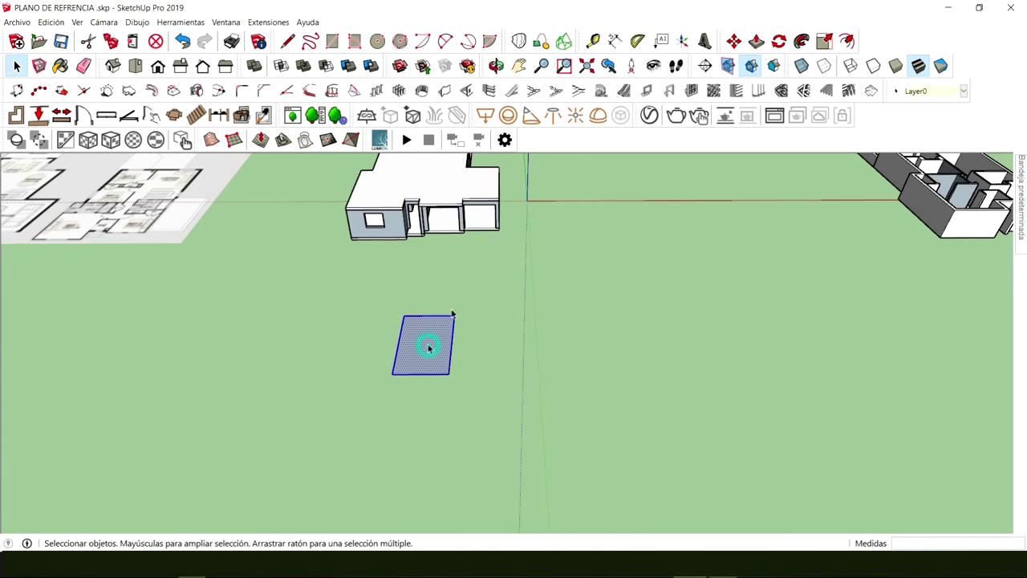
pyautogui.click(734, 42)
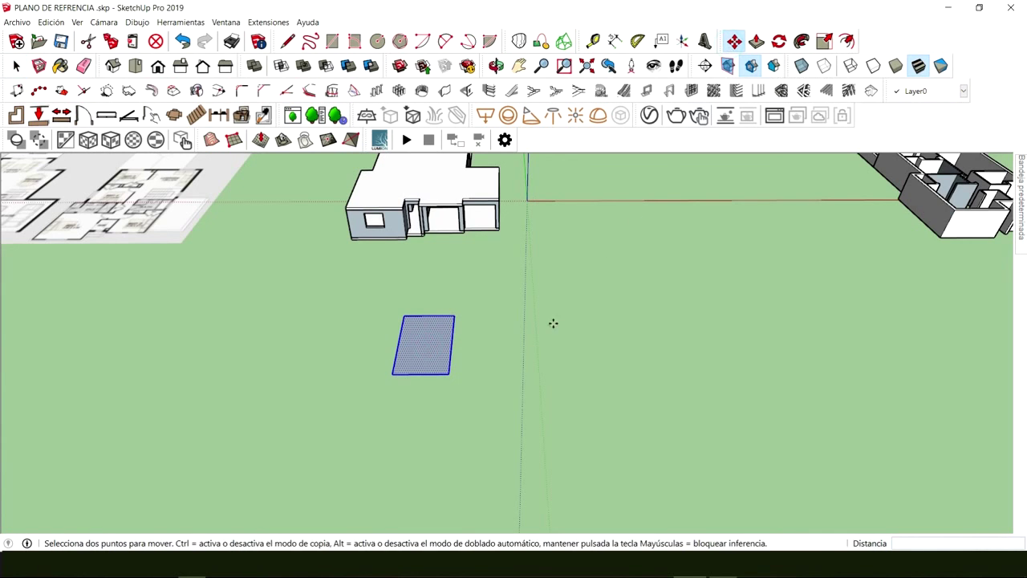
pyautogui.click(451, 373)
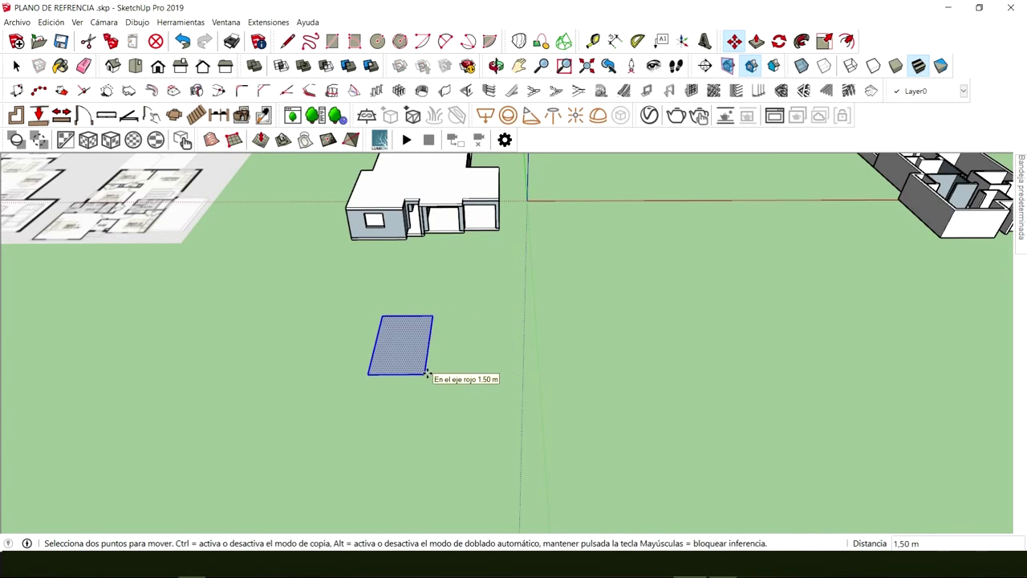
pyautogui.press('ctrl')
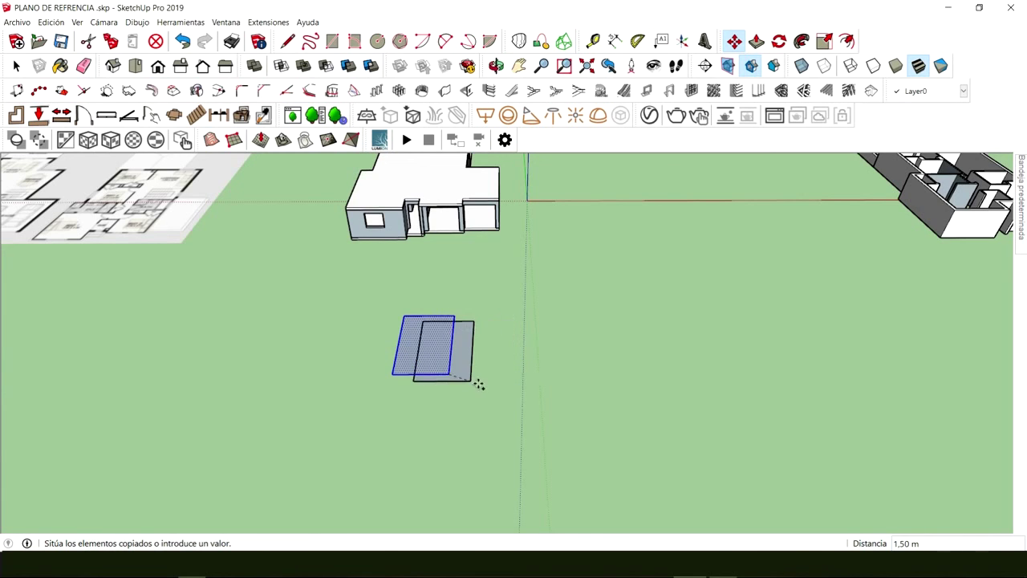
pyautogui.click(520, 375)
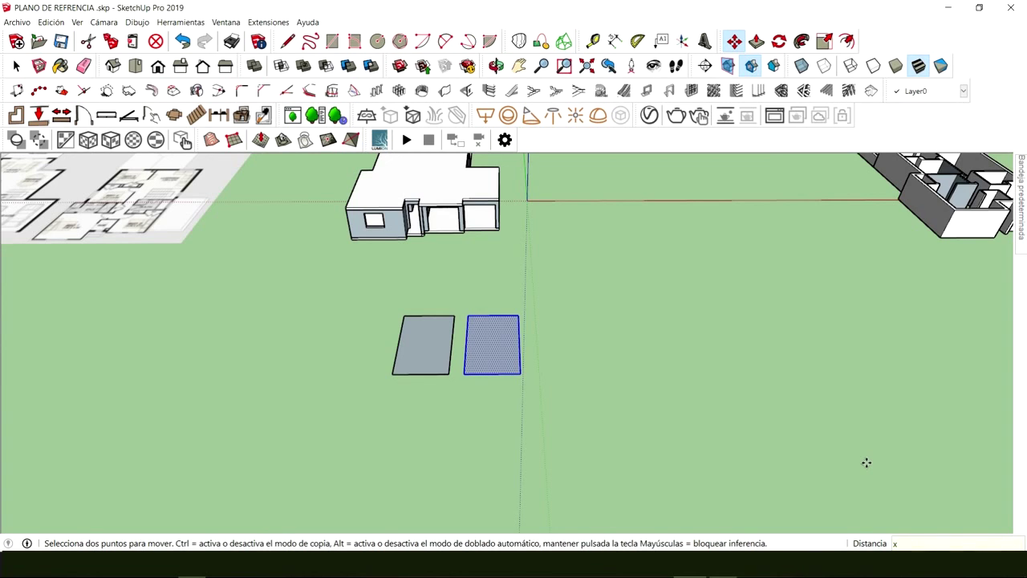
pyautogui.press('Return')
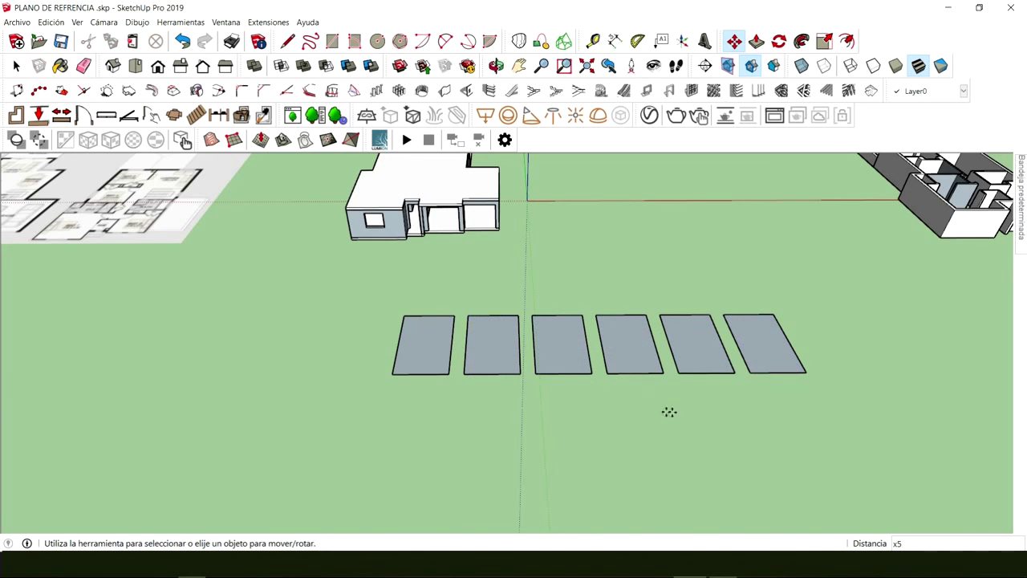
# Copy the row's first rectangle about 7.5 m toward the front to start a second row
pyautogui.press('space')
pyautogui.click(432, 356)
pyautogui.press('m')
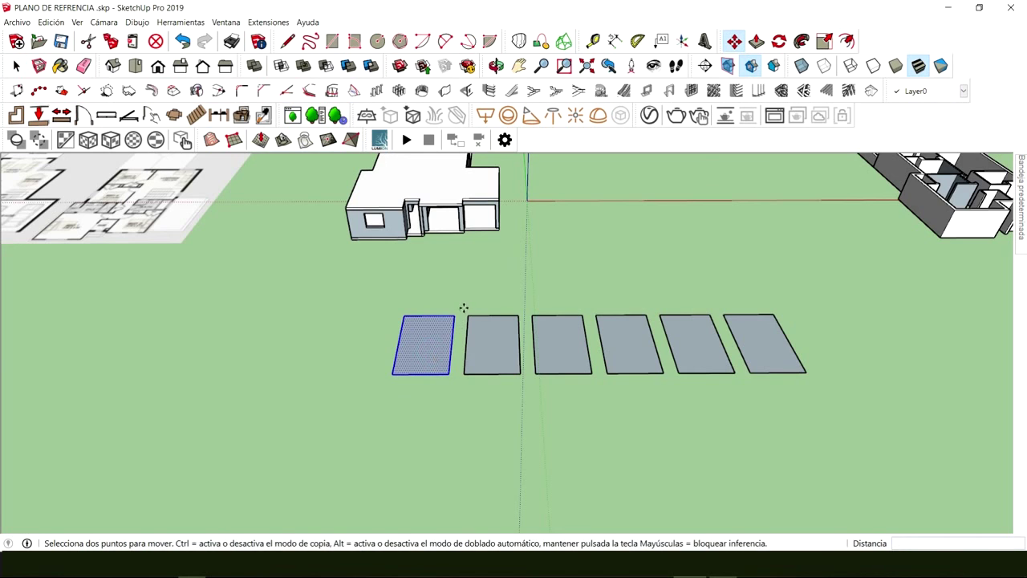
pyautogui.press('ctrl')
pyautogui.click(455, 314)
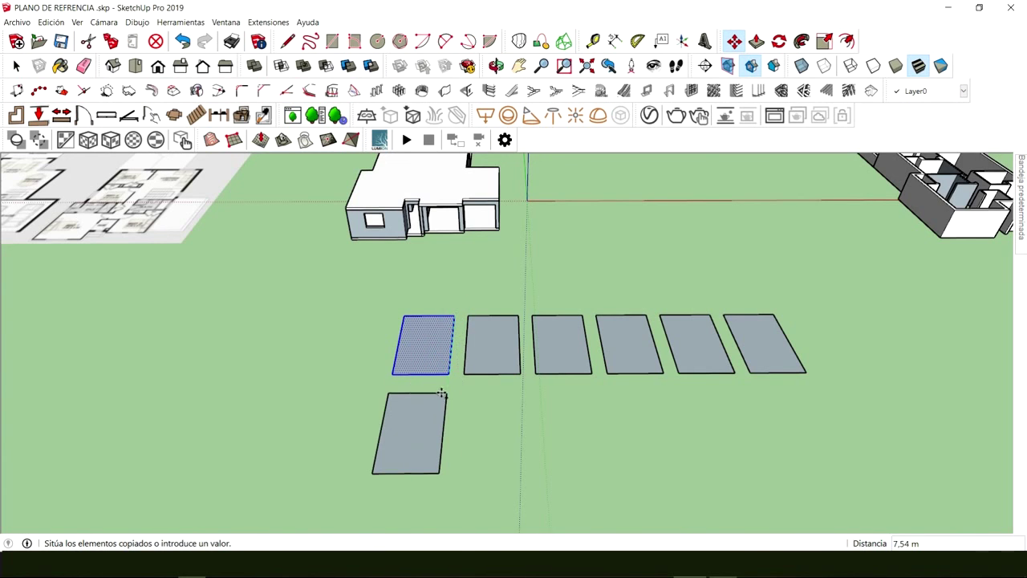
pyautogui.click(443, 392)
pyautogui.press('space')
pyautogui.hotkey('ctrl', 'z')
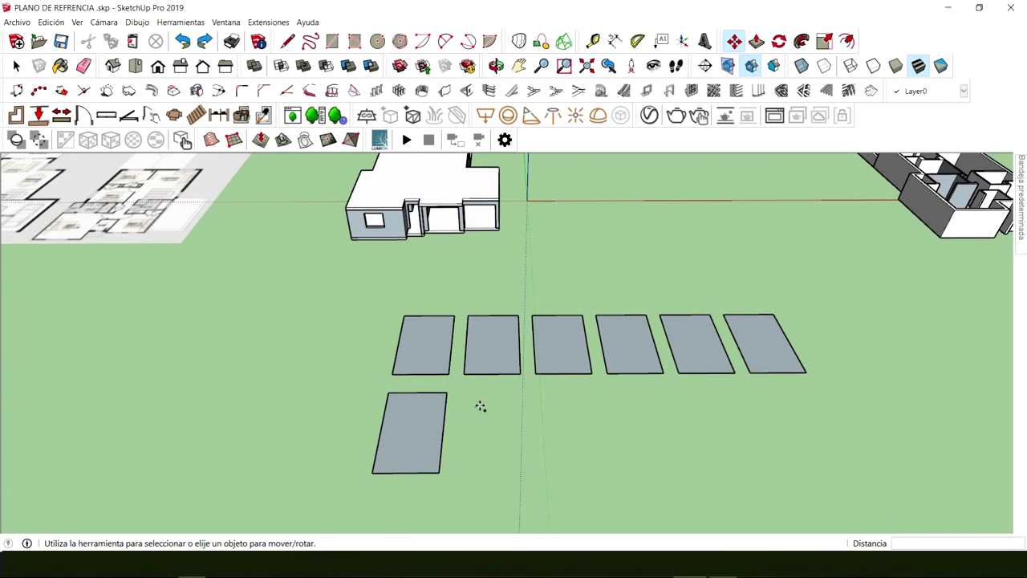
# Copy the second row's rectangle 22.10 m to align with the first row's last one, dividing the span with /5
pyautogui.press('space')
pyautogui.click(423, 425)
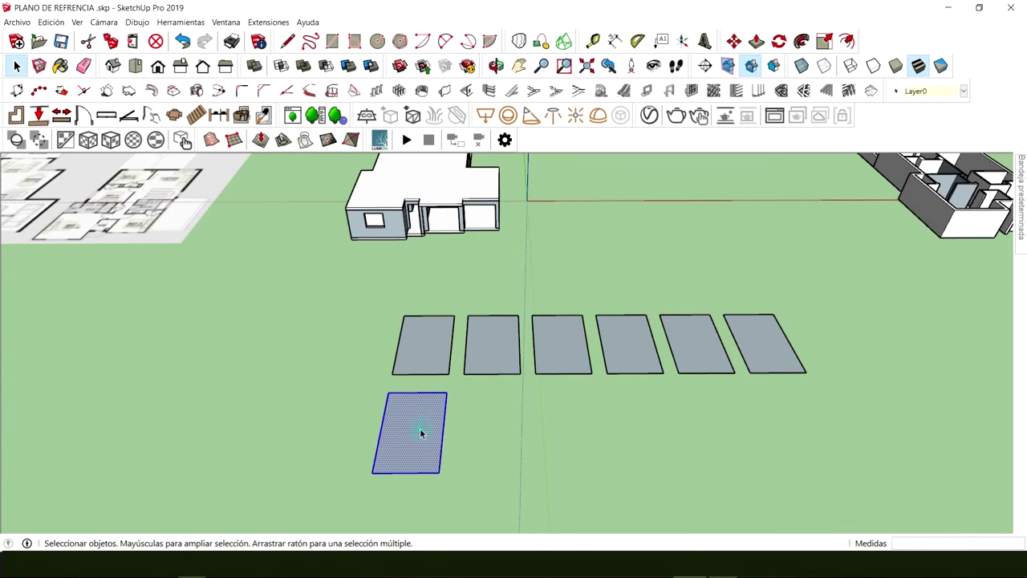
pyautogui.press('m')
pyautogui.press('ctrl')
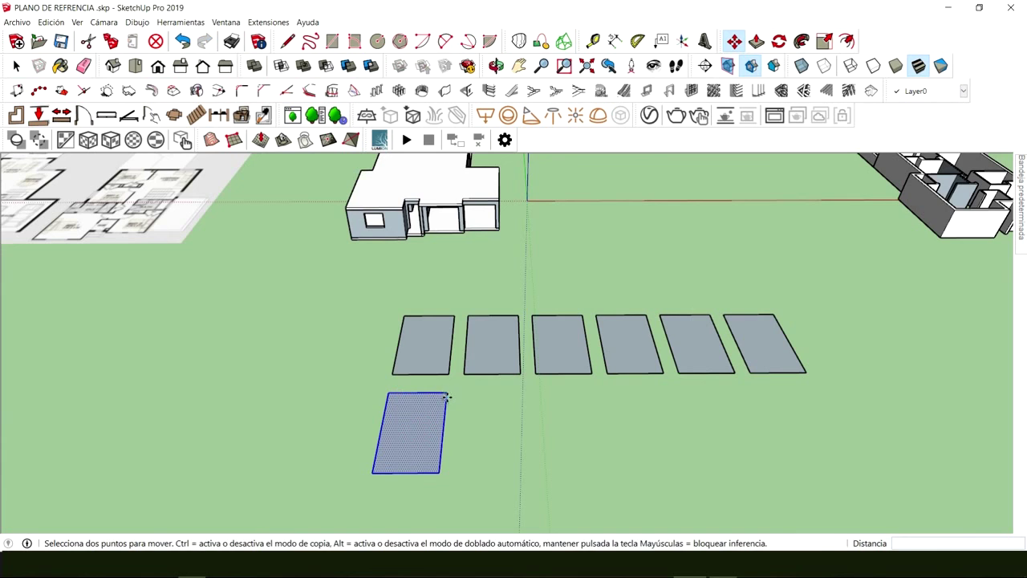
pyautogui.click(447, 393)
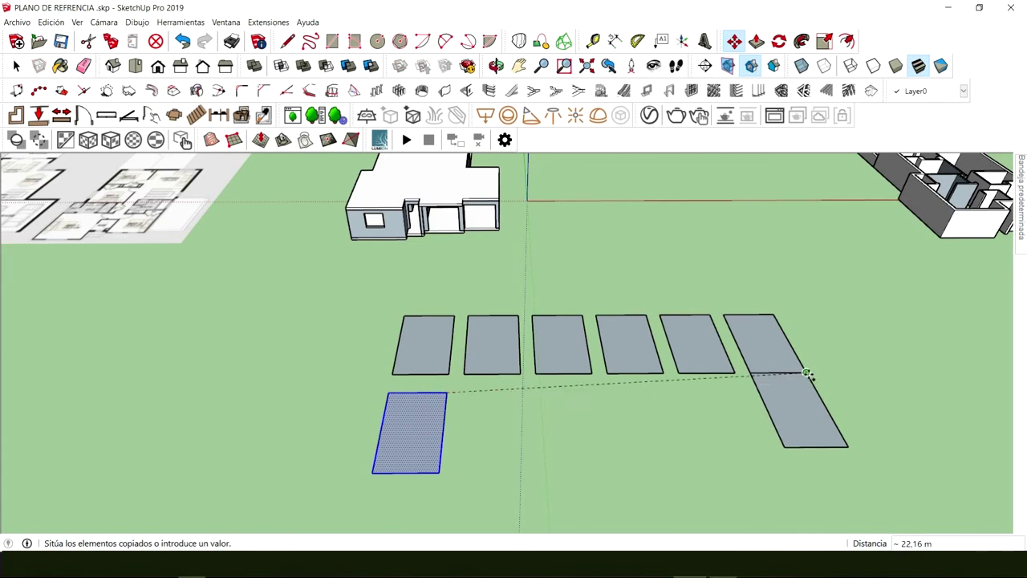
pyautogui.click(817, 393)
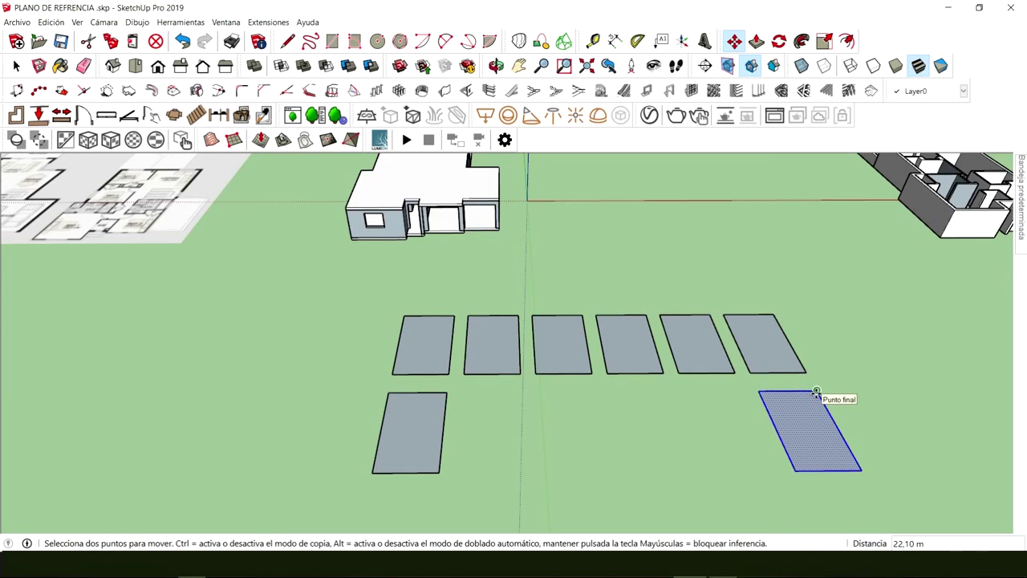
pyautogui.write('/5')
pyautogui.press('Return')
pyautogui.press('space')
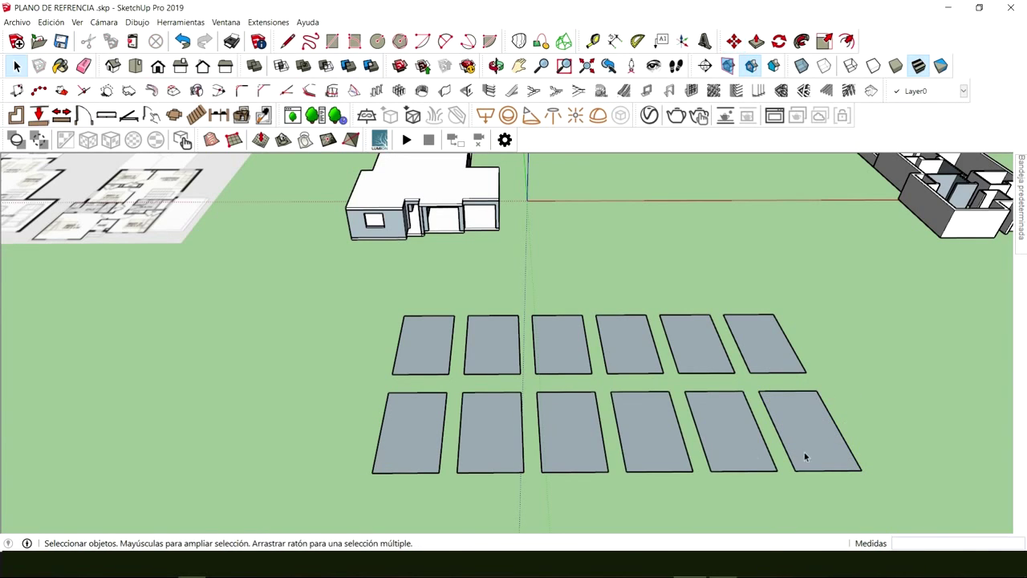
pyautogui.moveTo(676, 419); pyautogui.dragTo(514, 377, button='middle')
pyautogui.scroll(-3, 377, 387)
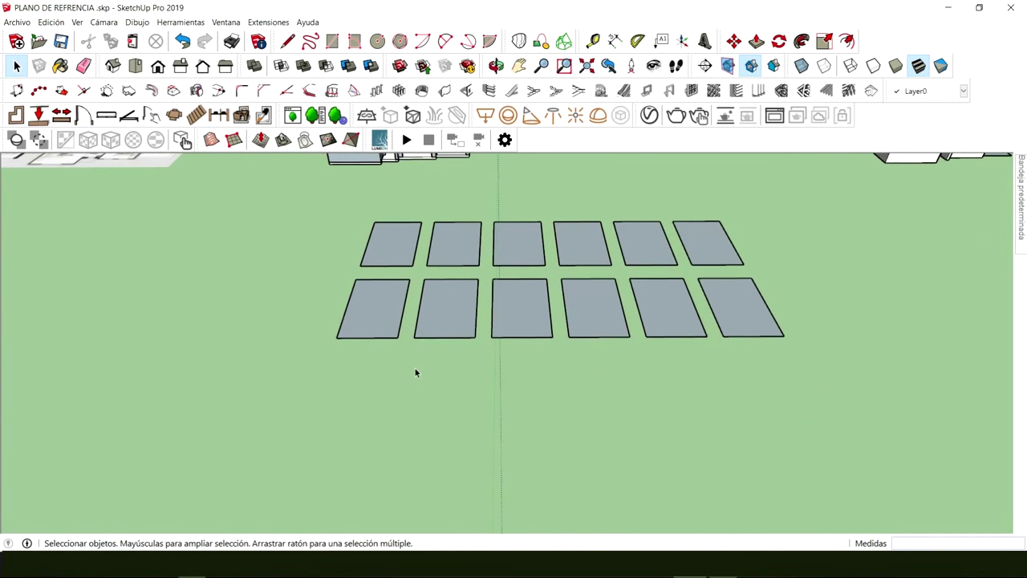
pyautogui.moveTo(339, 200); pyautogui.dragTo(398, 374)
pyautogui.moveTo(401, 348); pyautogui.dragTo(452, 349, button='middle')
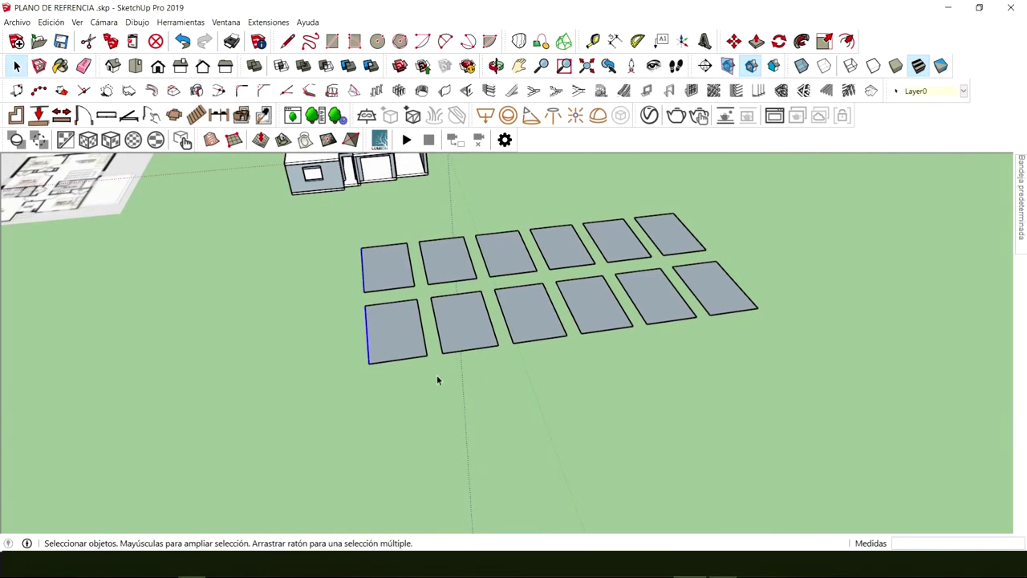
pyautogui.moveTo(436, 375)
pyautogui.mouseDown()
pyautogui.moveTo(361, 273)
pyautogui.moveTo(445, 383)
pyautogui.mouseUp()
pyautogui.moveTo(444, 382); pyautogui.dragTo(453, 345, button='middle')
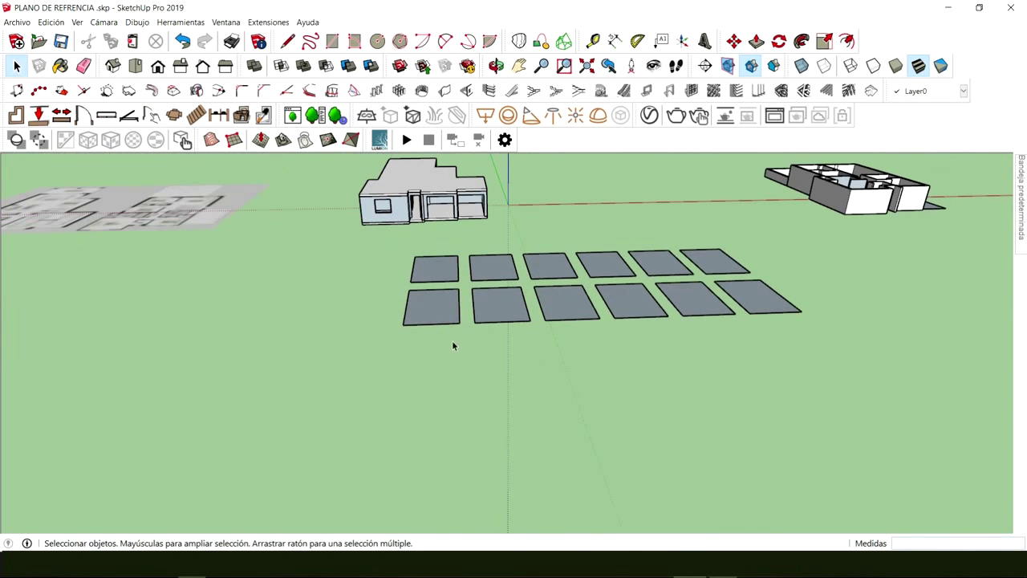
# Copy the first rectangle of both rows as a pair about 11 m toward the front, clear of the existing grid
pyautogui.moveTo(406, 263); pyautogui.dragTo(498, 361)
pyautogui.moveTo(498, 360); pyautogui.dragTo(459, 328, button='middle')
pyautogui.press('m')
pyautogui.press('ctrl')
pyautogui.click(426, 261)
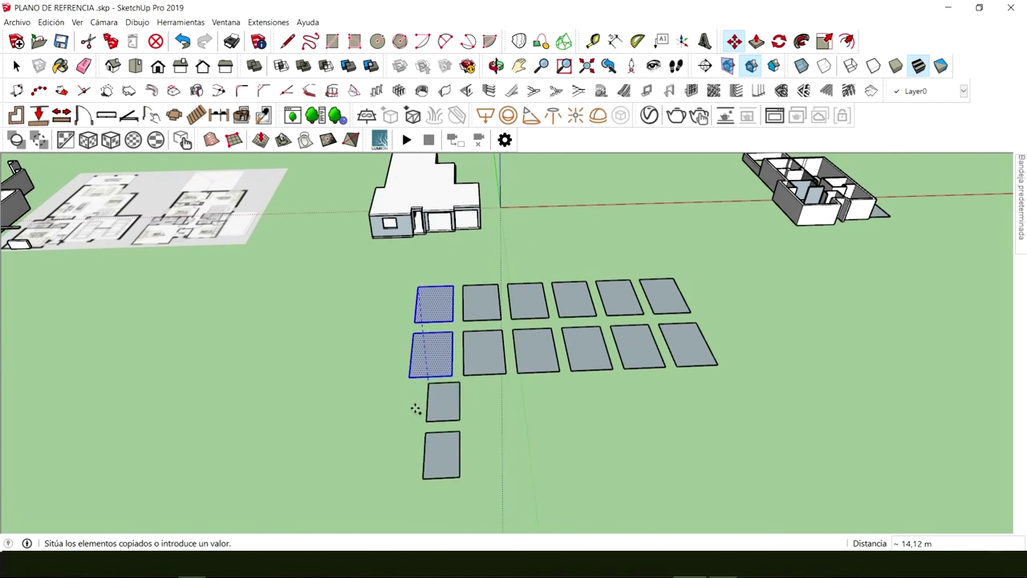
pyautogui.moveTo(415, 409); pyautogui.dragTo(425, 284, button='middle')
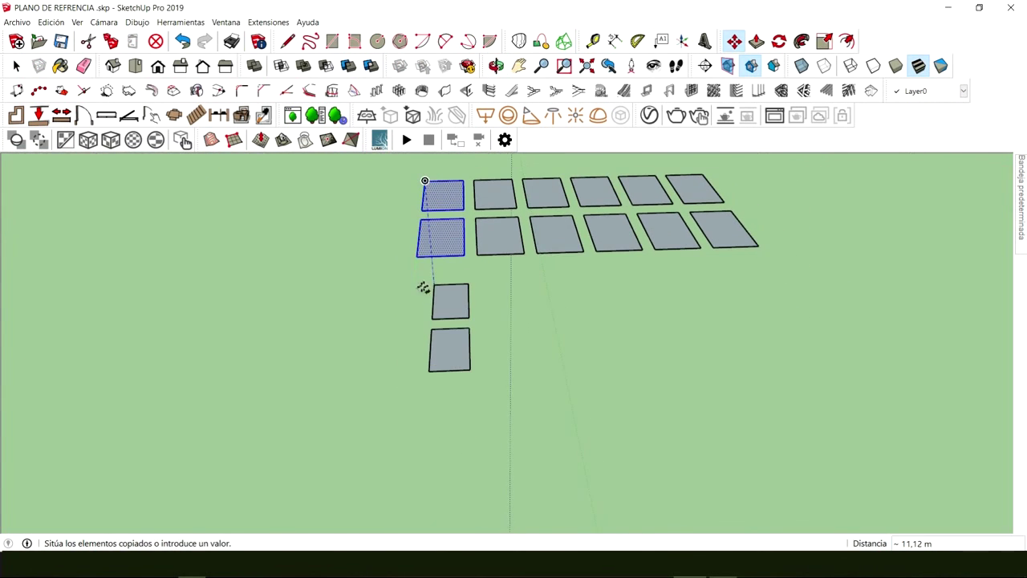
pyautogui.click(411, 286)
pyautogui.press('space')
# Copy the new pair's rear rectangle 5 m along the red axis and multiply it into eight copies
pyautogui.moveTo(499, 314); pyautogui.dragTo(451, 313, button='middle')
pyautogui.scroll(-1, 515, 321)
pyautogui.click(454, 264)
pyautogui.click(734, 41)
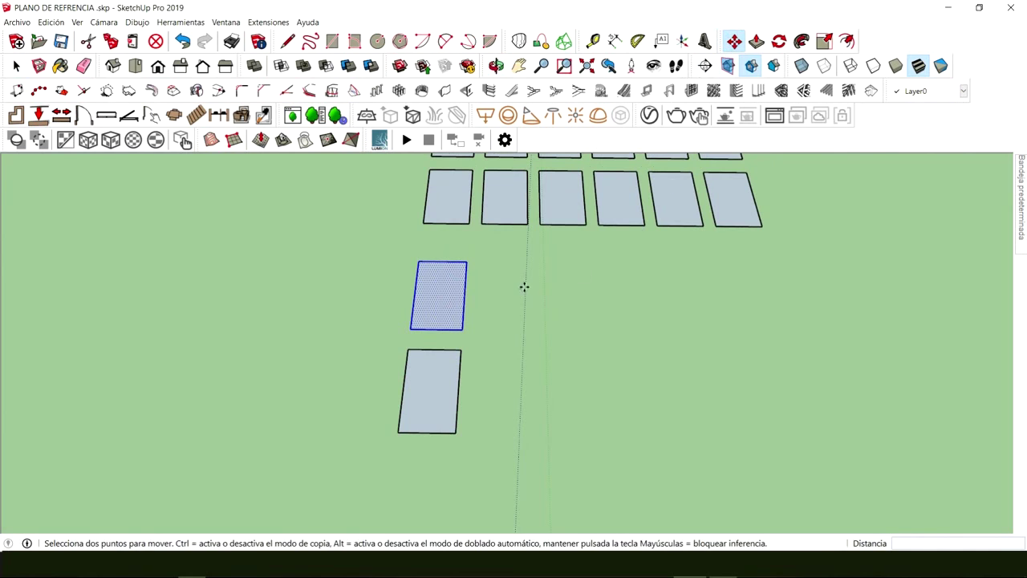
pyautogui.click(417, 262)
pyautogui.press('ctrl')
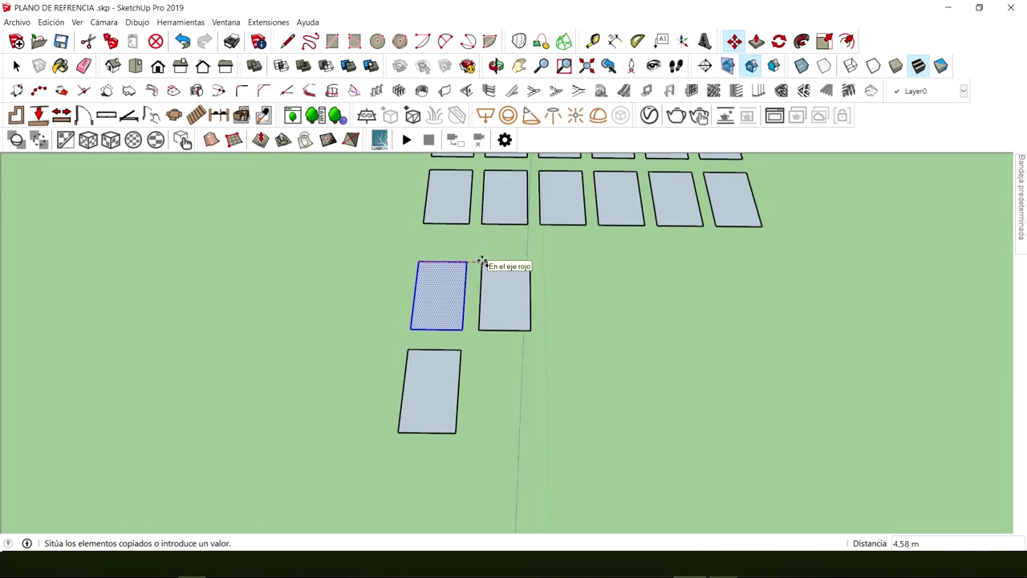
pyautogui.write('5')
pyautogui.press('Return')
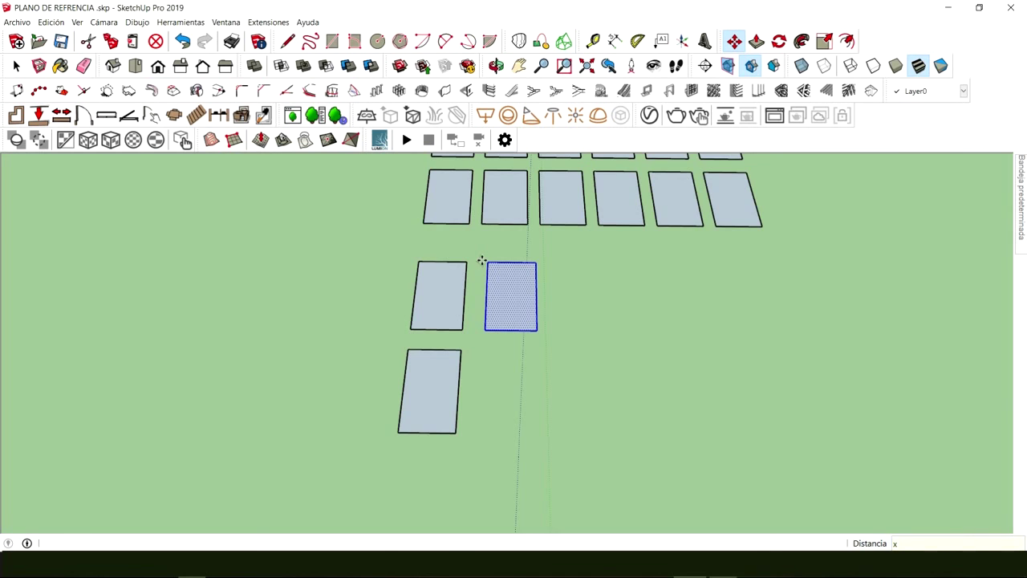
pyautogui.press('Return')
pyautogui.press('space')
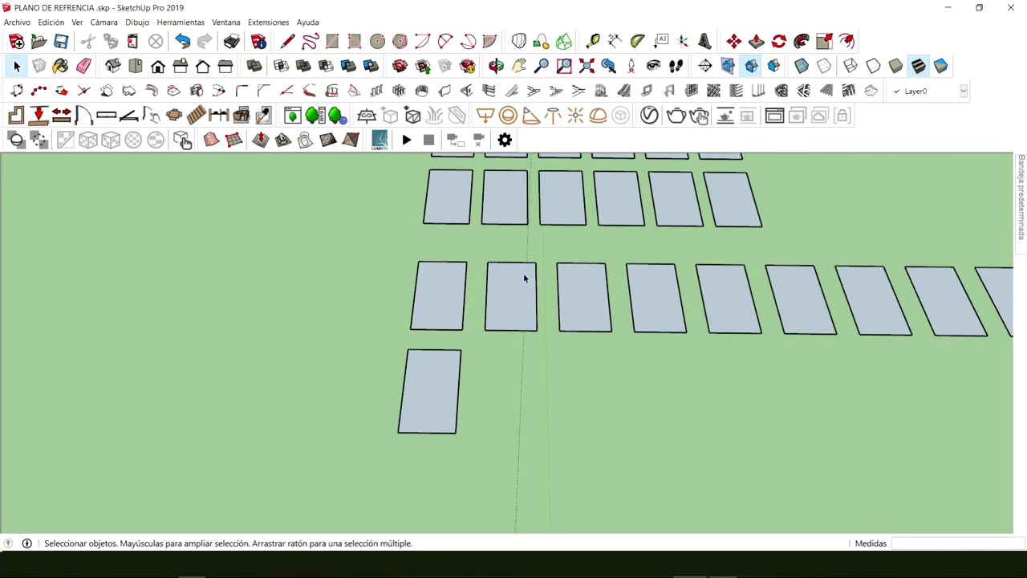
# Copy the front row's lone rectangle 40 m along the red axis to align with the row behind, dividing the span with /8
pyautogui.scroll(-1, 682, 318)
pyautogui.moveTo(681, 318); pyautogui.dragTo(358, 281, button='middle')
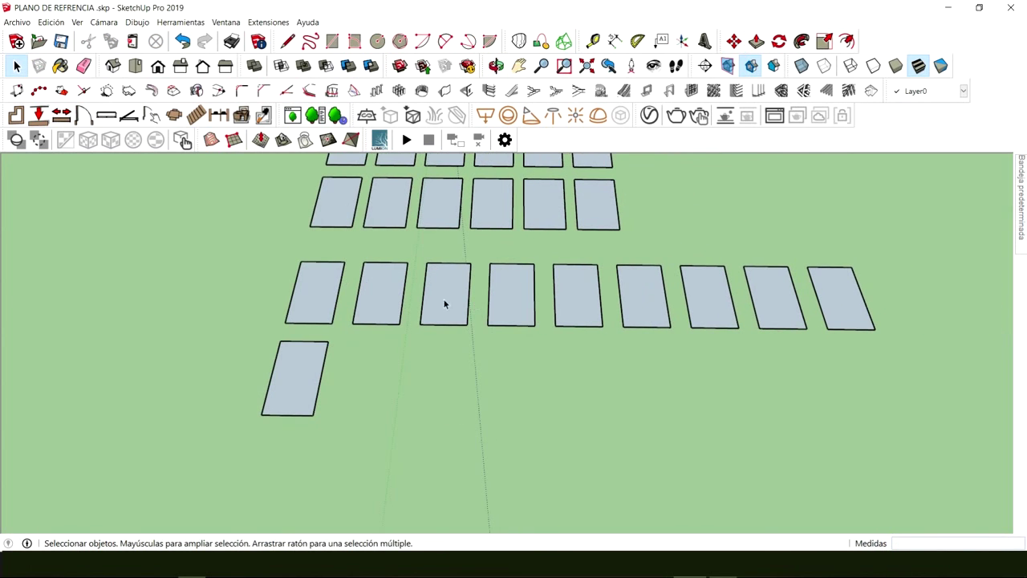
pyautogui.moveTo(510, 354); pyautogui.dragTo(308, 364, button='middle')
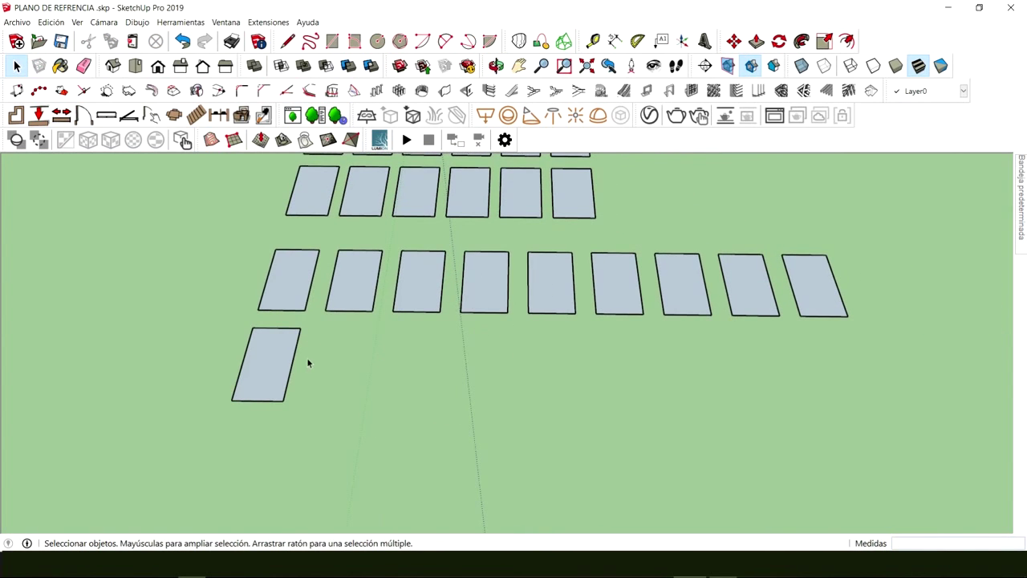
pyautogui.click(255, 359)
pyautogui.press('m')
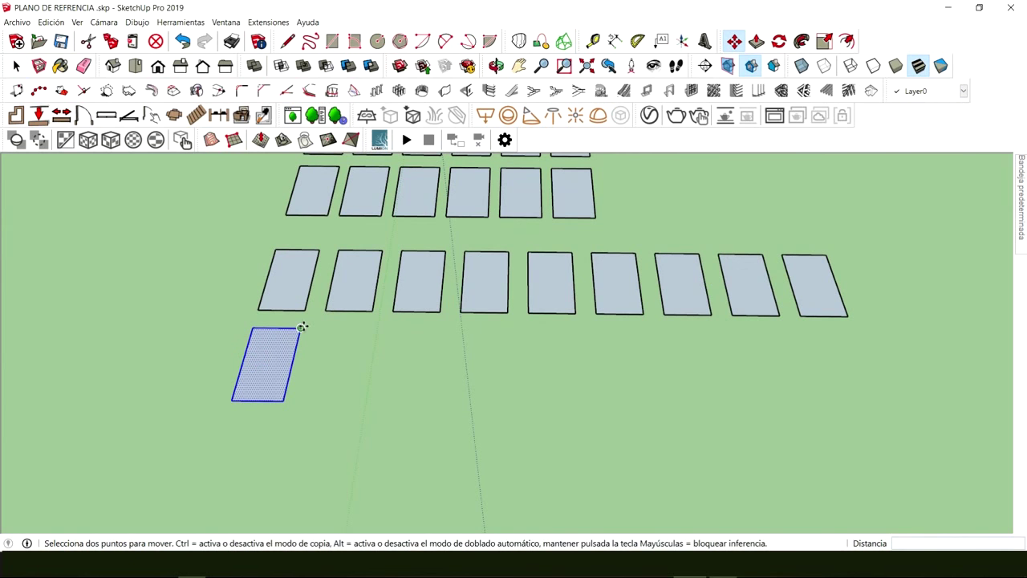
pyautogui.press('ctrl')
pyautogui.click(300, 328)
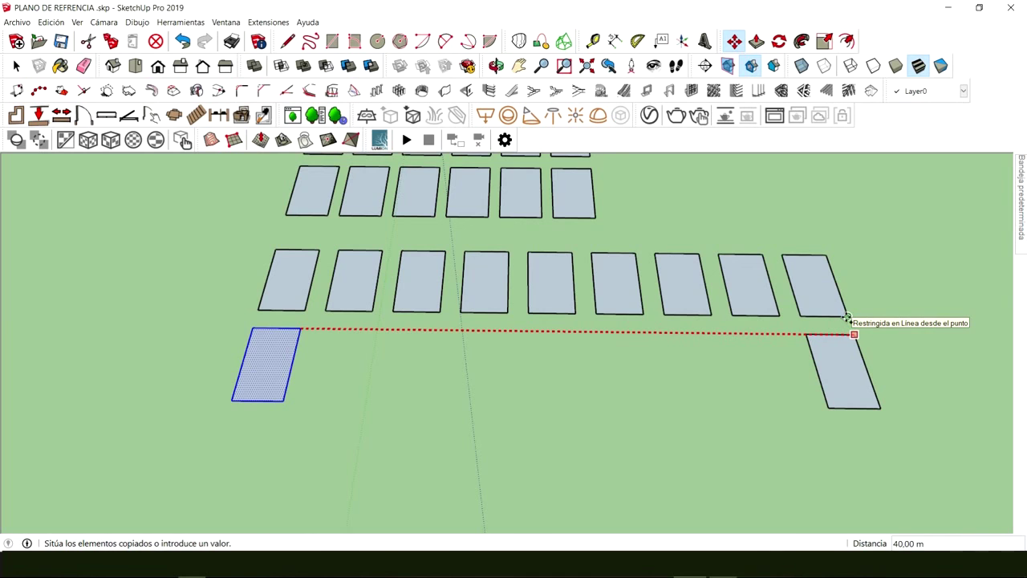
pyautogui.click(847, 317)
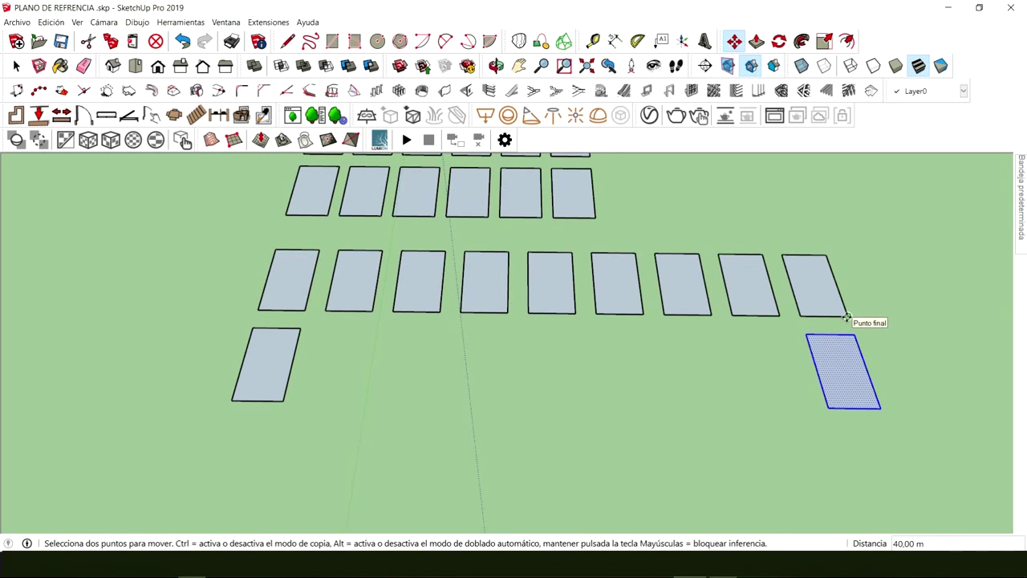
pyautogui.write('/8')
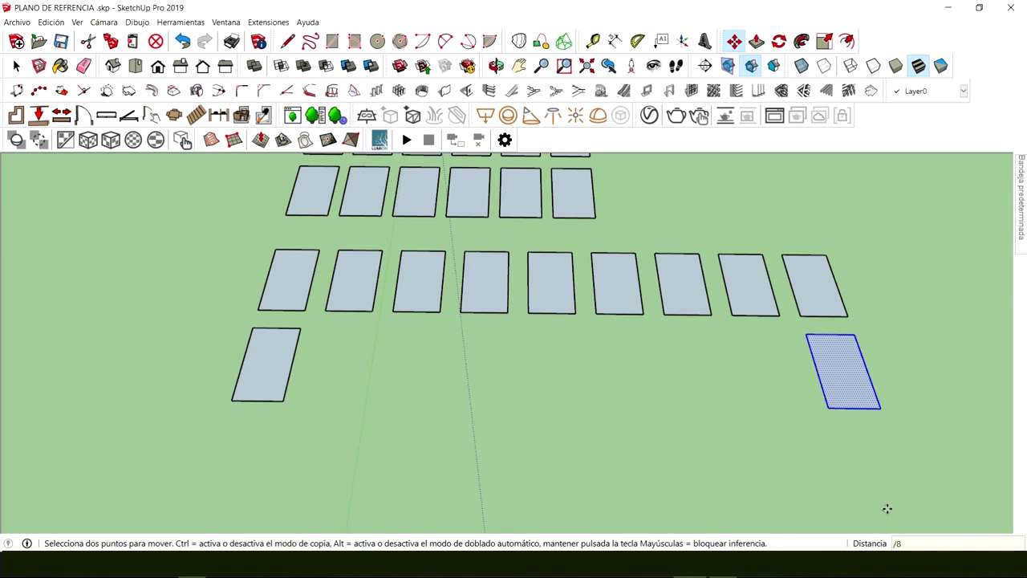
pyautogui.press('Return')
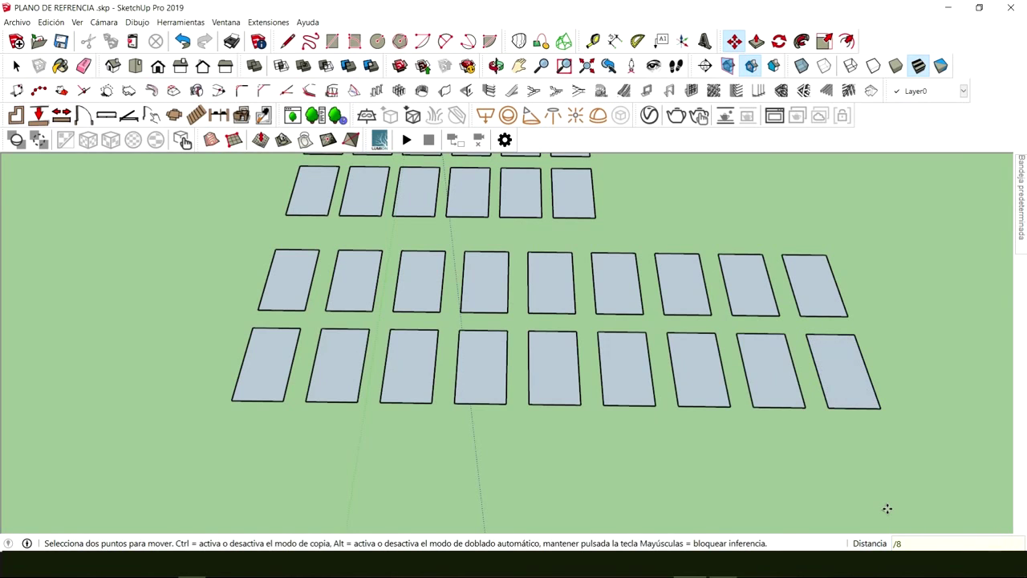
pyautogui.press('space')
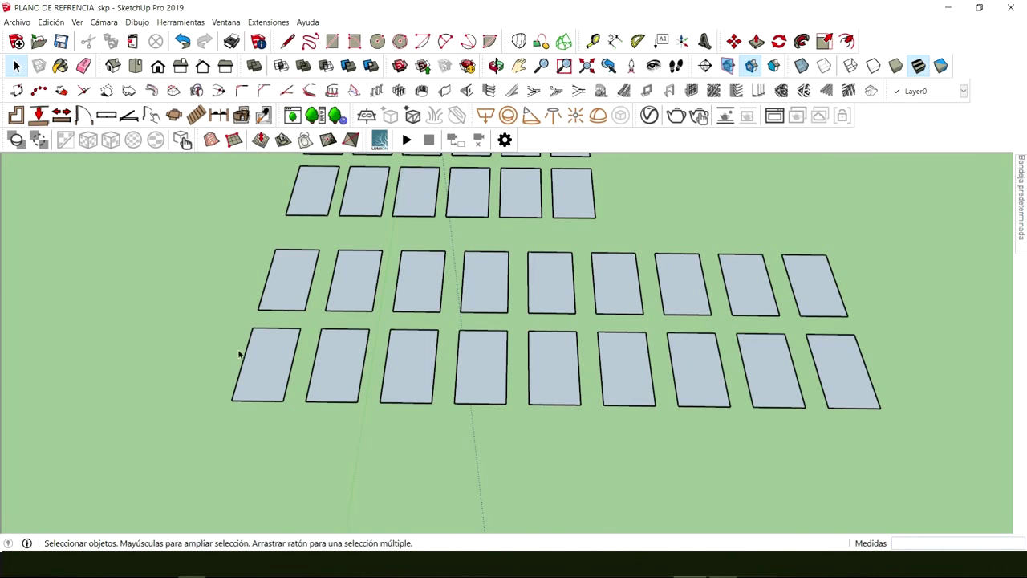
# Draw a square about 0.32 m by 0.32 m on the ground in front of the house
pyautogui.scroll(-3, 517, 365)
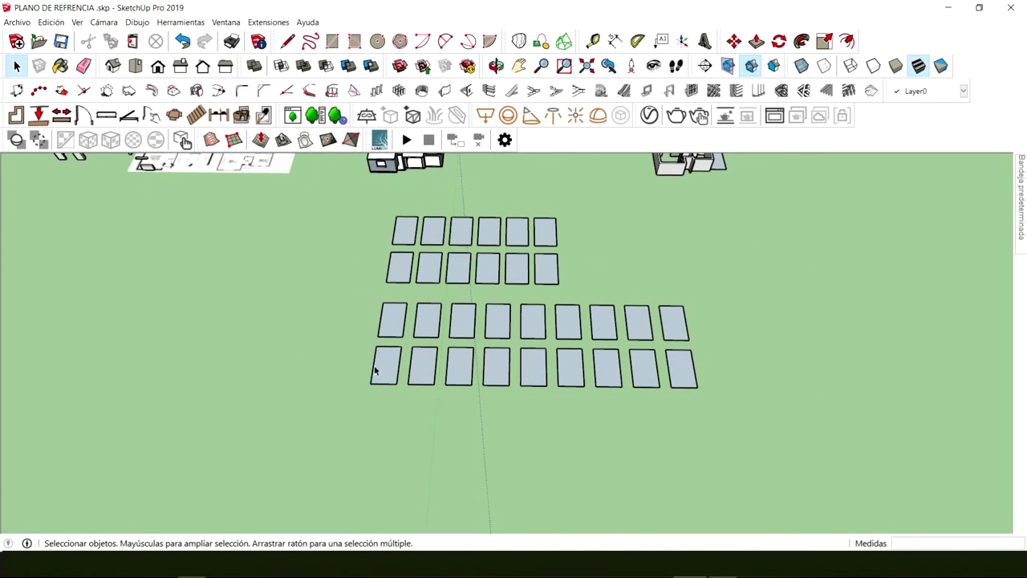
pyautogui.scroll(3, 514, 358)
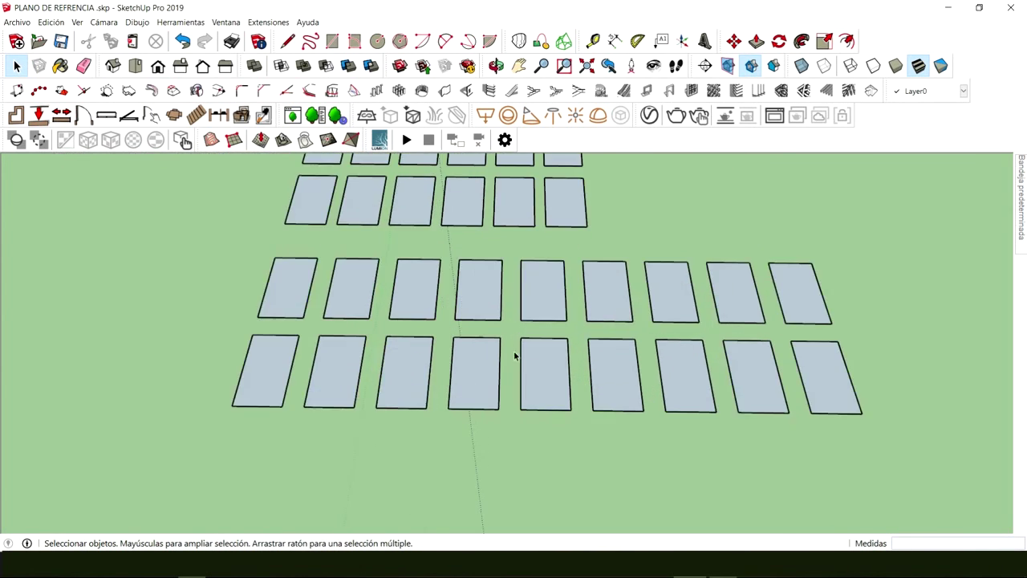
pyautogui.moveTo(514, 351)
pyautogui.mouseDown(button='middle')
pyautogui.moveTo(423, 408)
pyautogui.moveTo(453, 301)
pyautogui.moveTo(503, 344)
pyautogui.moveTo(421, 345)
pyautogui.mouseUp(button='middle')
pyautogui.scroll(-3, 454, 302)
pyautogui.scroll(2, 468, 313)
pyautogui.scroll(3, 537, 325)
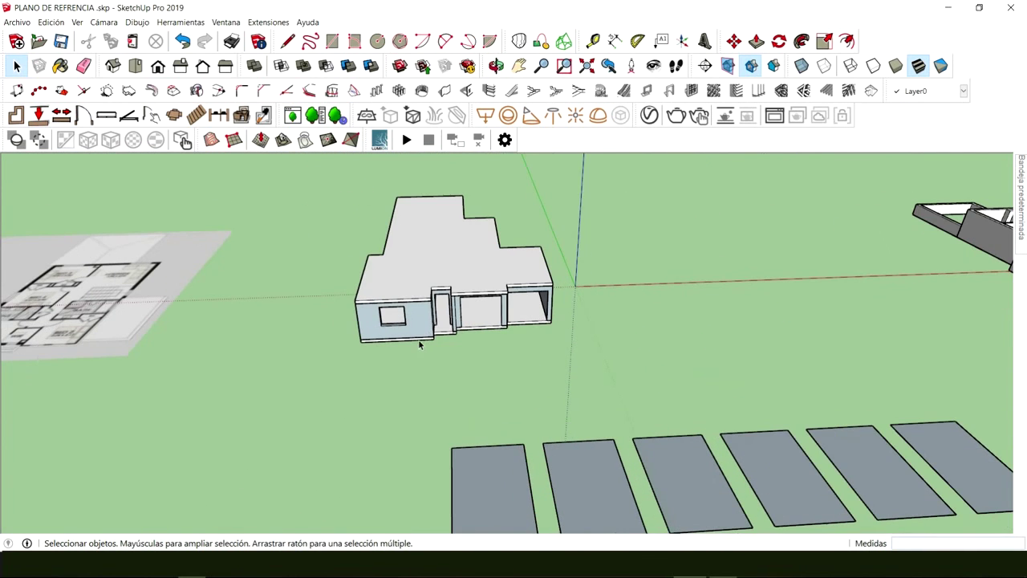
pyautogui.scroll(2, 468, 312)
pyautogui.moveTo(468, 311); pyautogui.dragTo(479, 378, button='middle')
pyautogui.scroll(-2, 530, 289)
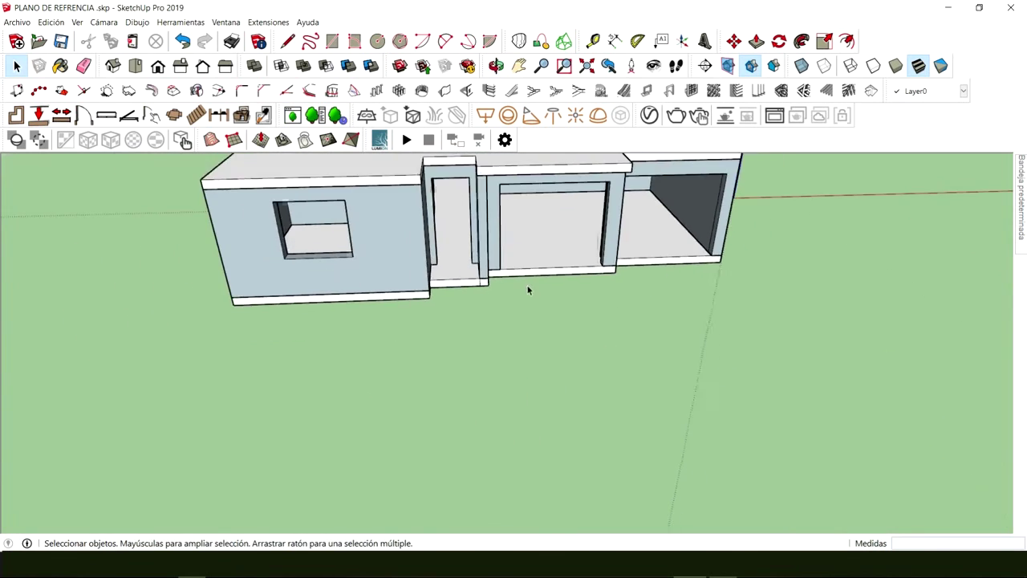
pyautogui.moveTo(529, 289); pyautogui.dragTo(452, 367, button='middle')
pyautogui.press('c')
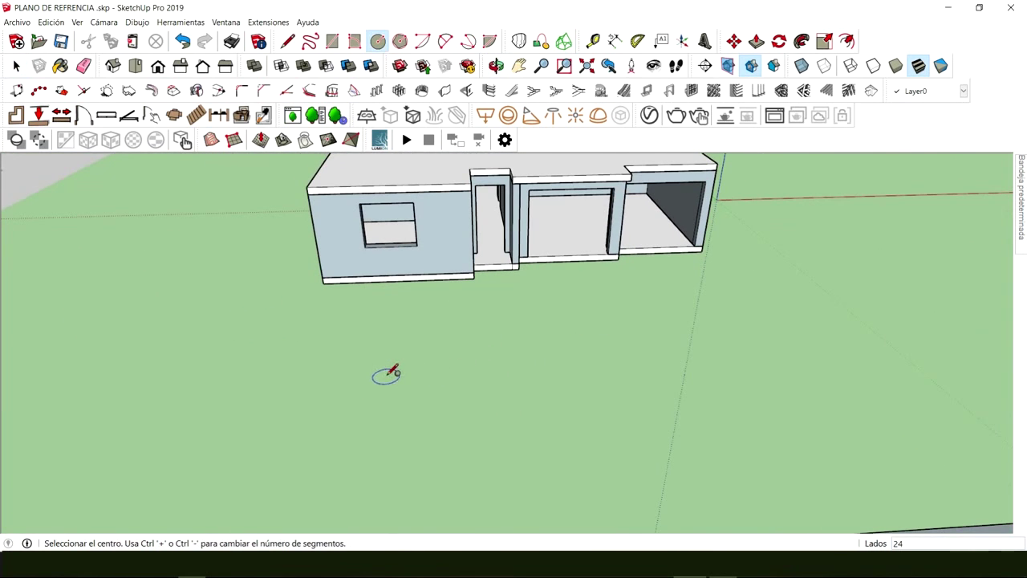
pyautogui.press('r')
pyautogui.click(380, 380)
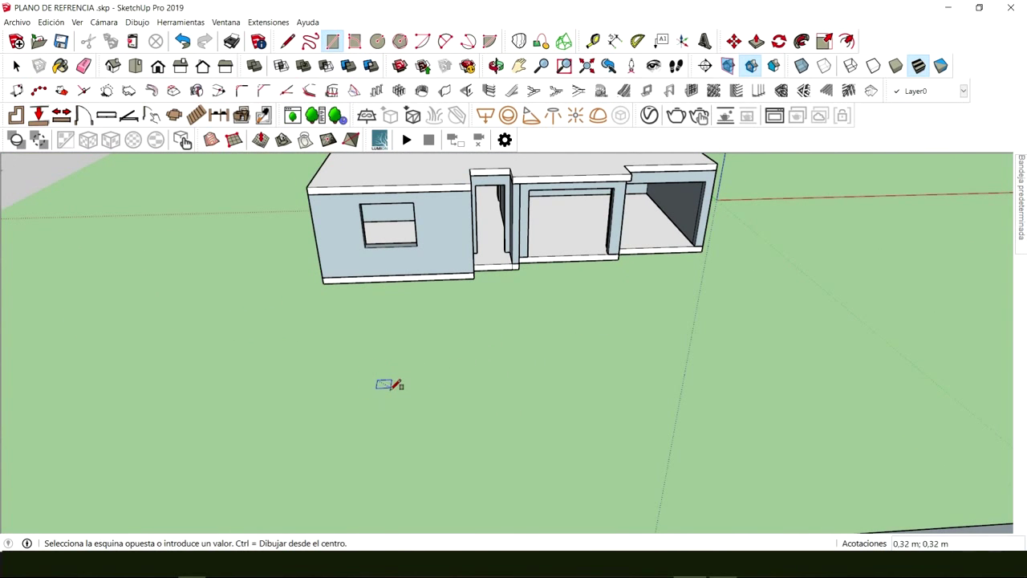
pyautogui.click(389, 387)
# Extrude the small square upward with Push/Pull into a slender post
pyautogui.press('p')
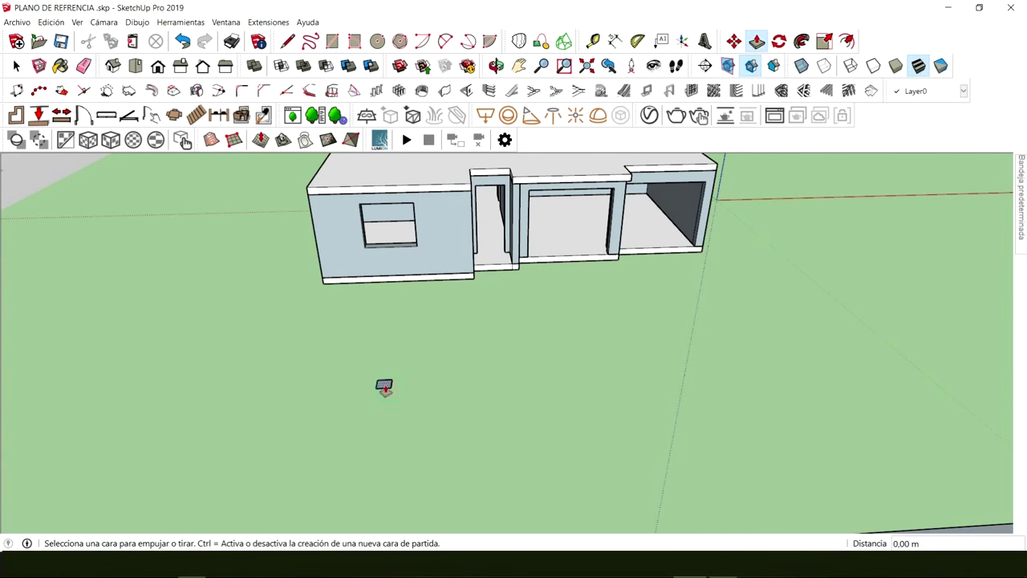
pyautogui.click(384, 383)
pyautogui.click(381, 331)
pyautogui.press('space')
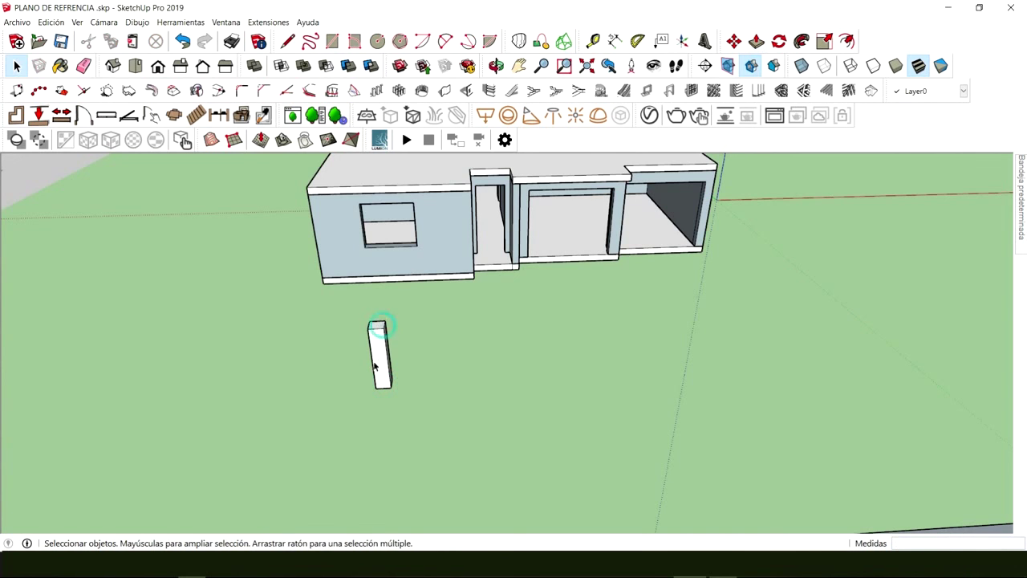
pyautogui.tripleClick(377, 361)
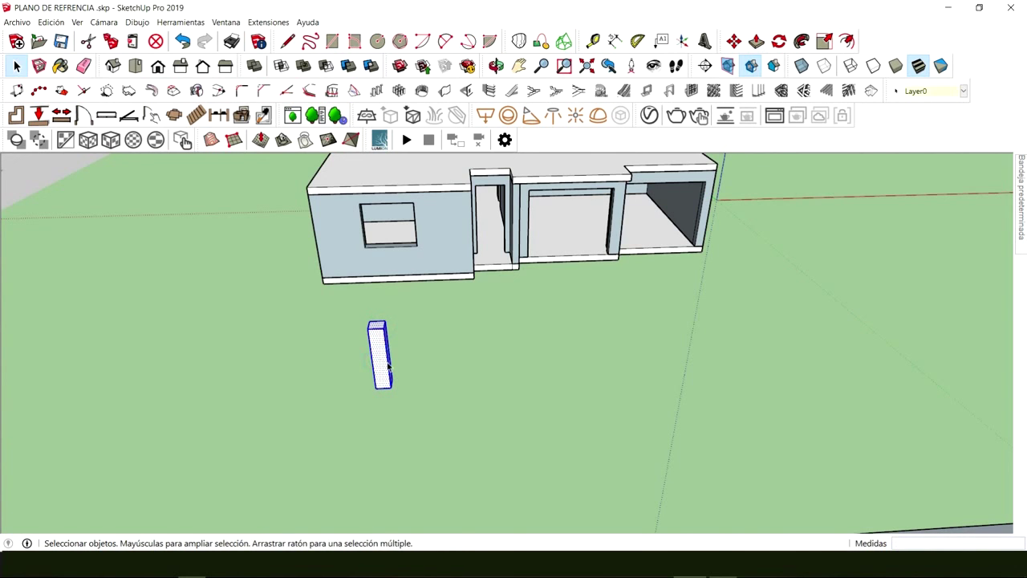
pyautogui.press('m')
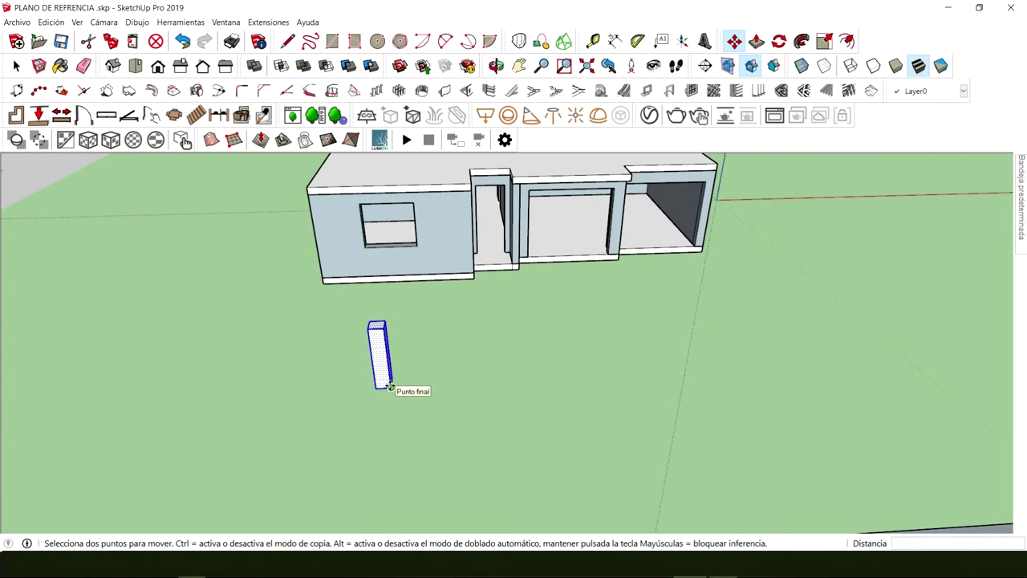
pyautogui.moveTo(388, 386)
pyautogui.mouseDown(button='middle')
pyautogui.moveTo(385, 378)
pyautogui.moveTo(388, 386)
pyautogui.mouseUp(button='middle')
pyautogui.click(387, 386)
pyautogui.press('ctrl')
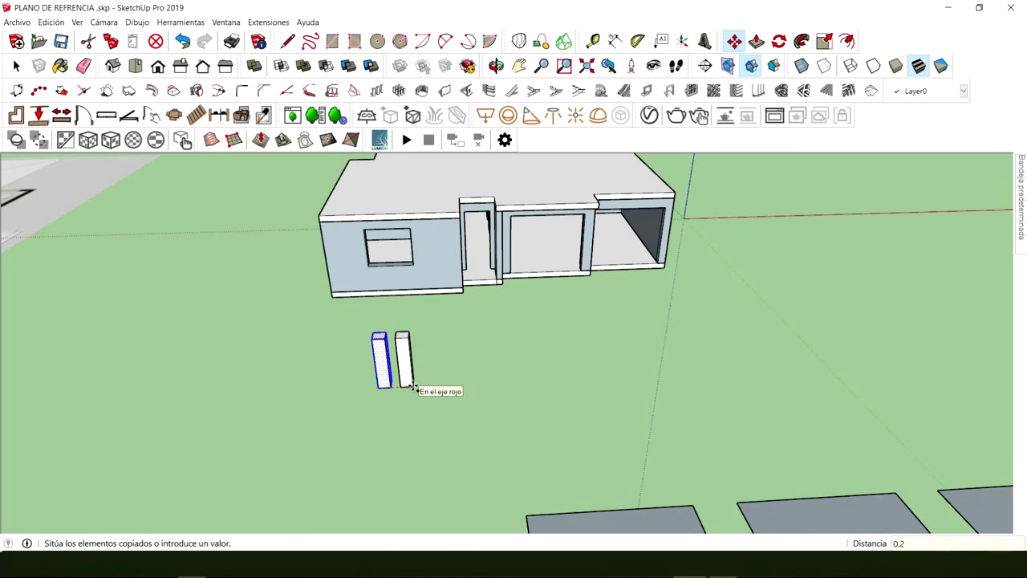
pyautogui.press('Escape')
pyautogui.hotkey('ctrl', 'z')
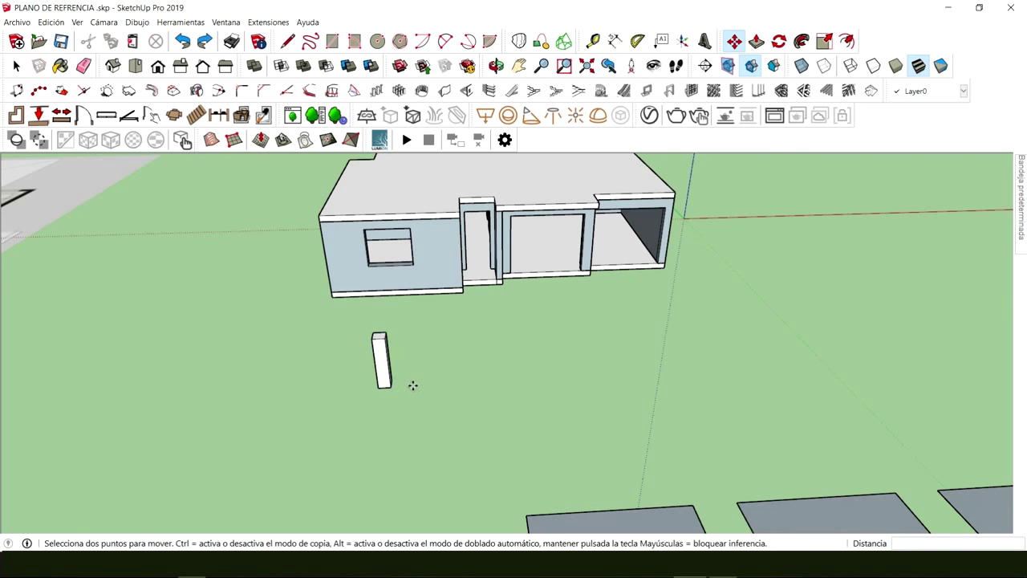
# Copy the post 0.5 m along the red axis and multiply it with x20 to form a row
pyautogui.press('space')
pyautogui.click(383, 365)
pyautogui.press('m')
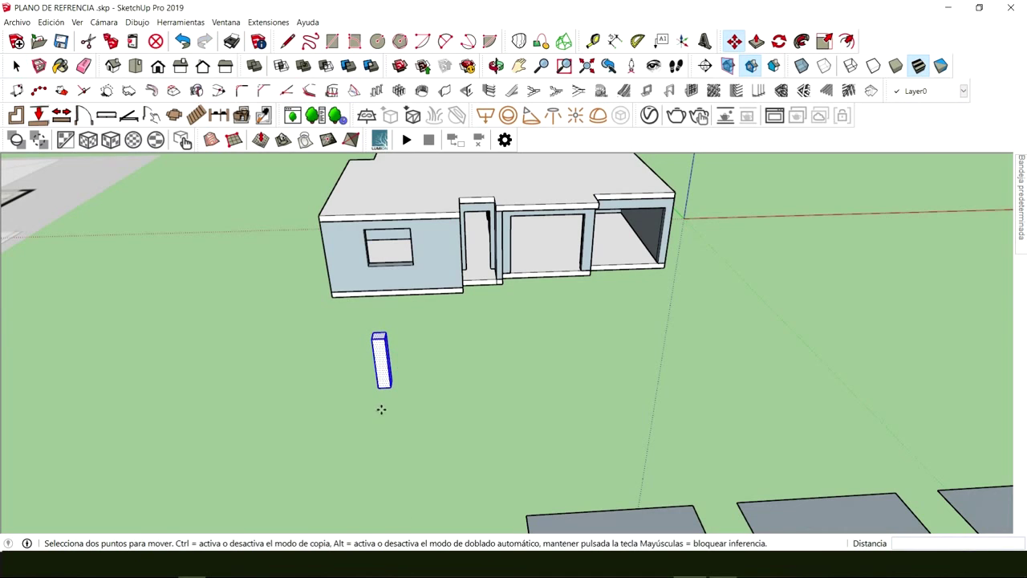
pyautogui.click(379, 387)
pyautogui.press('ctrl')
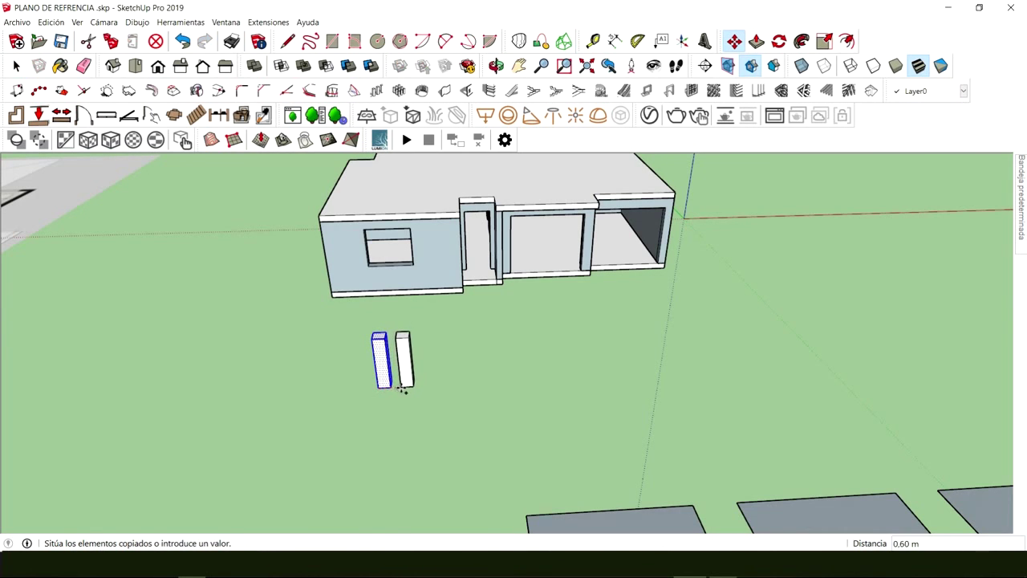
pyautogui.write('0.5')
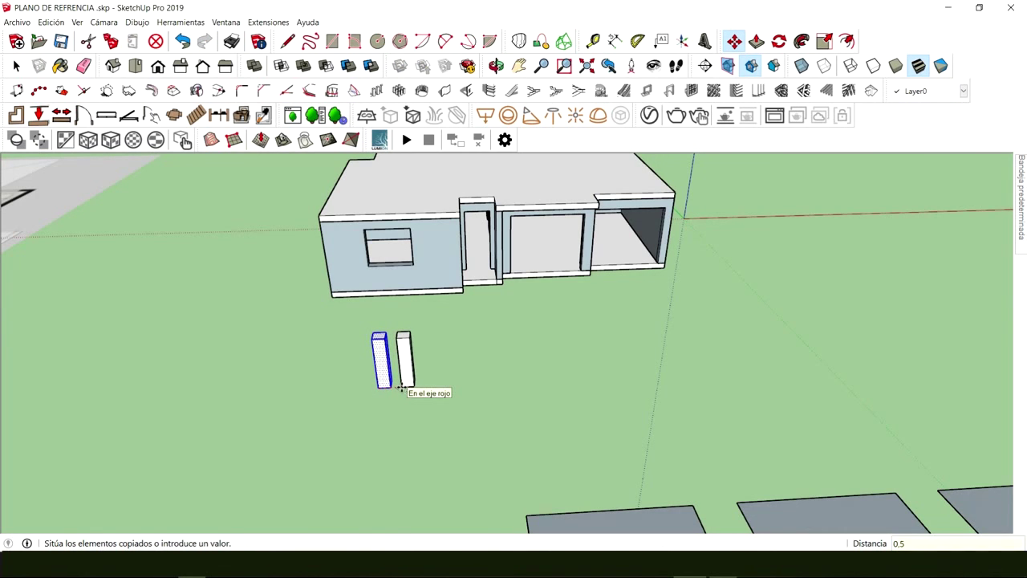
pyautogui.press('Return')
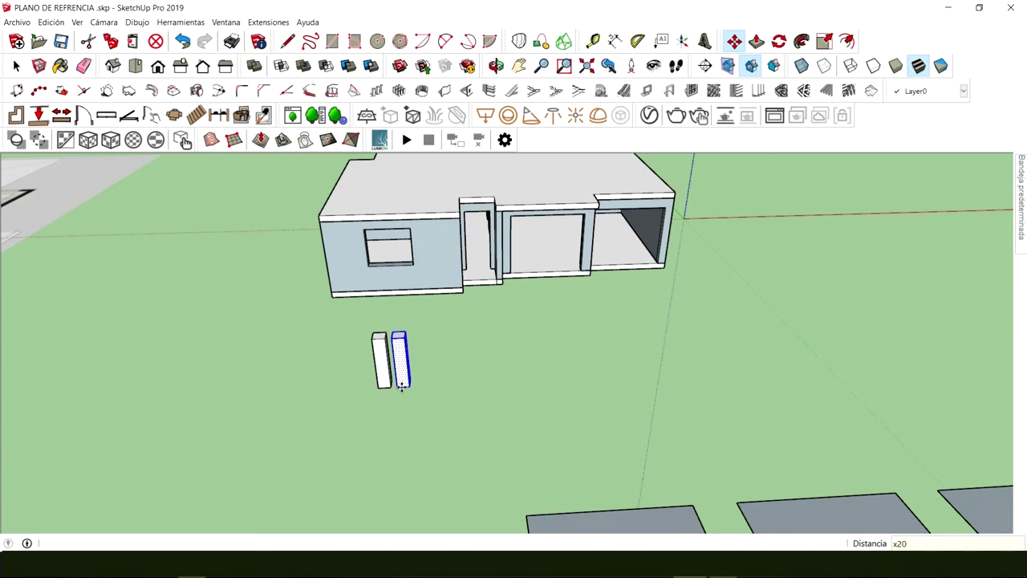
pyautogui.press('Return')
pyautogui.press('space')
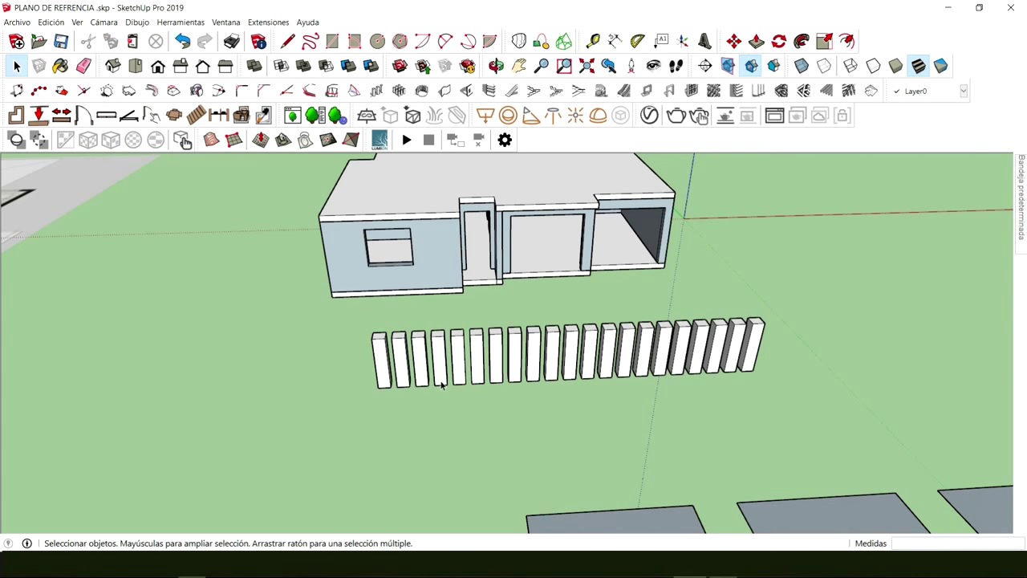
# Copy the row's first post to an open spot between the row and the house's front corner below the window wall
pyautogui.moveTo(443, 383); pyautogui.dragTo(350, 330, button='middle')
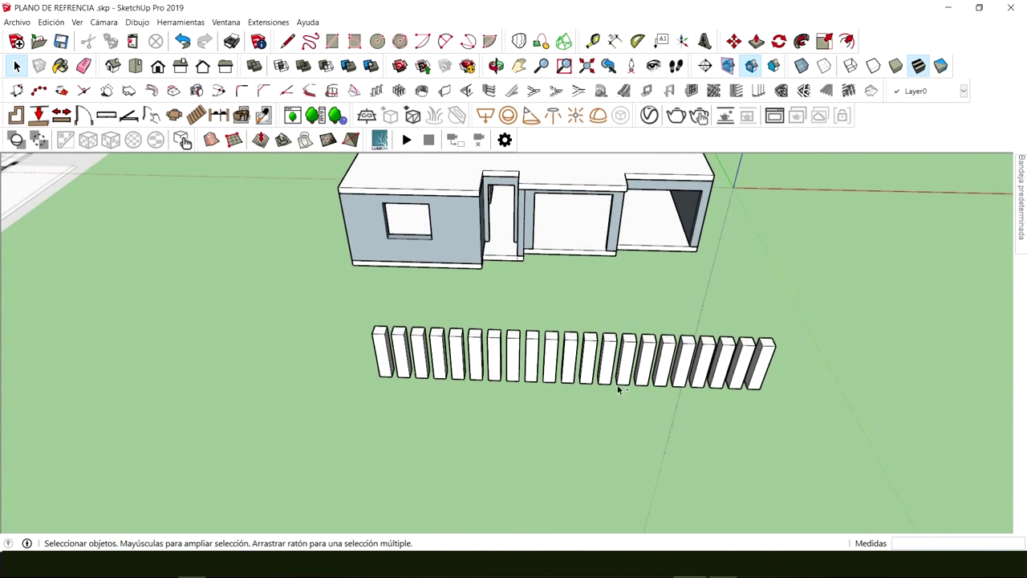
pyautogui.moveTo(619, 389); pyautogui.dragTo(541, 353, button='middle')
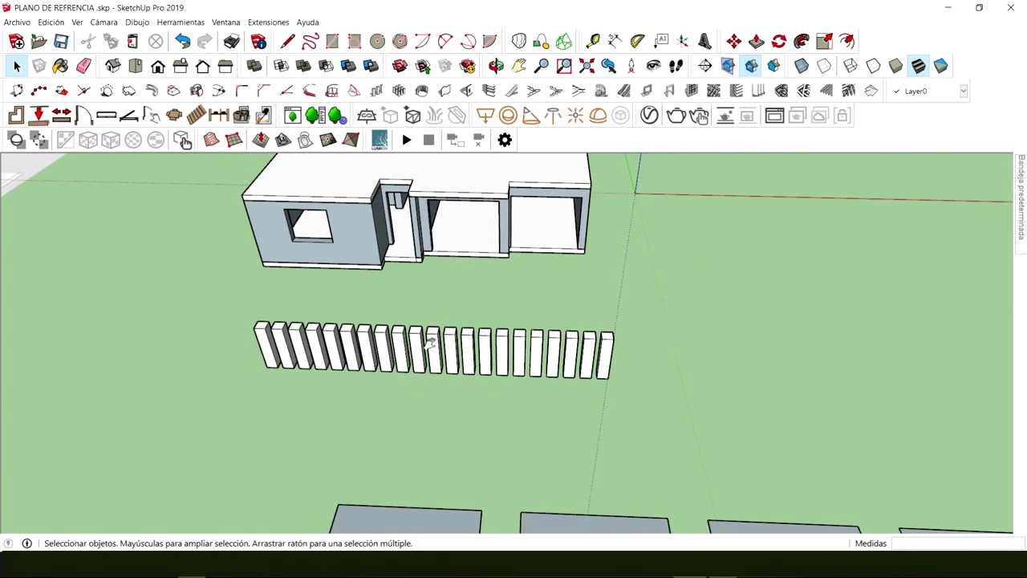
pyautogui.moveTo(431, 343); pyautogui.dragTo(417, 286, button='middle')
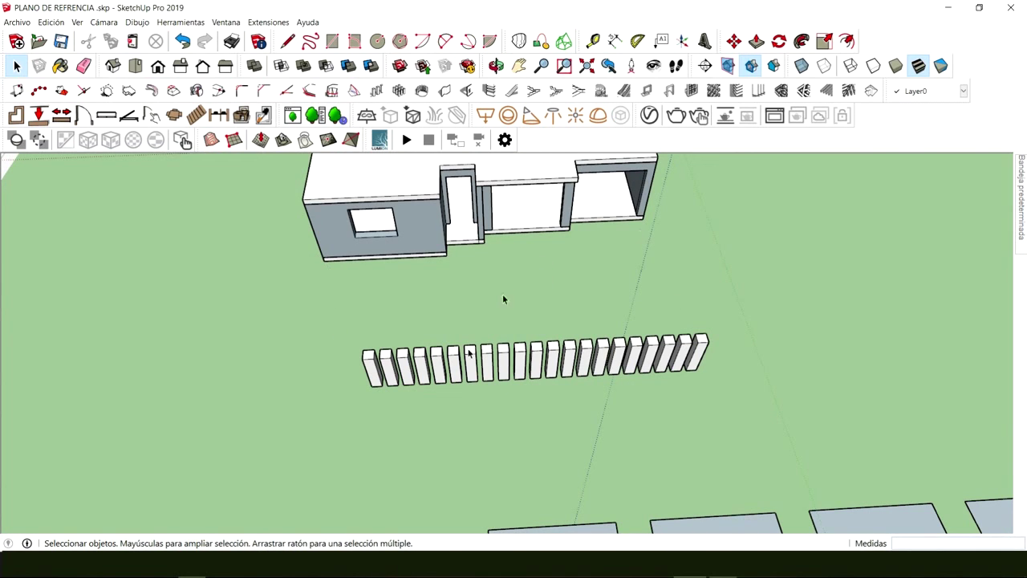
pyautogui.click(373, 365)
pyautogui.press('m')
pyautogui.press('ctrl')
pyautogui.click(371, 386)
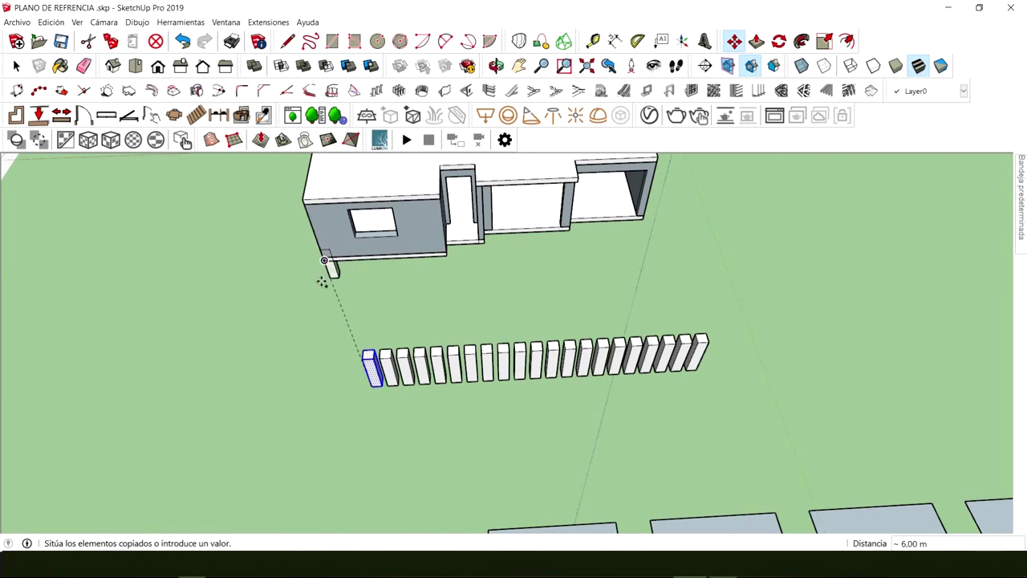
pyautogui.click(306, 317)
pyautogui.press('space')
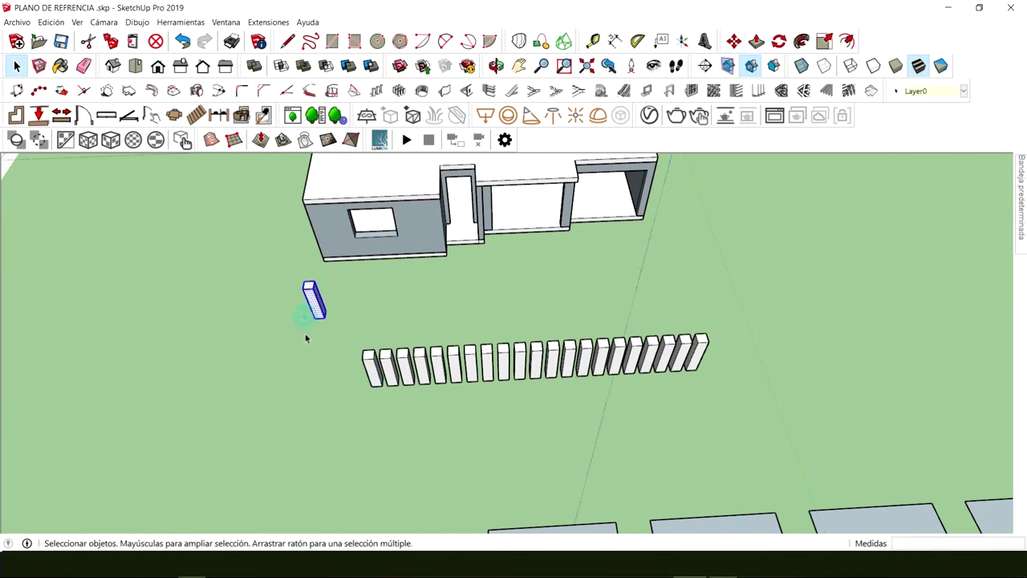
pyautogui.scroll(3, 321, 323)
pyautogui.moveTo(321, 323); pyautogui.dragTo(540, 377, button='middle')
pyautogui.press('l')
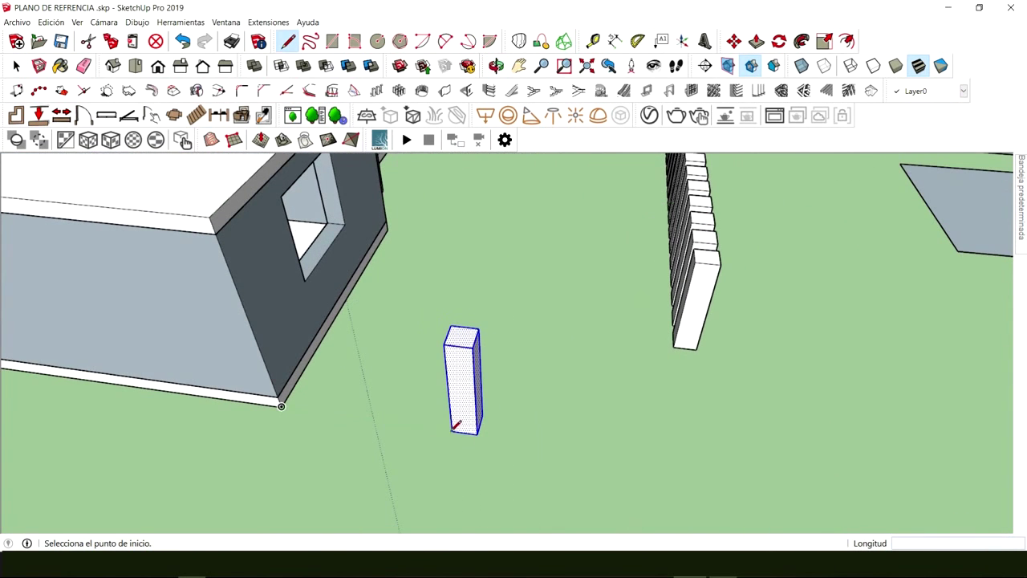
pyautogui.press('m')
pyautogui.click(455, 432)
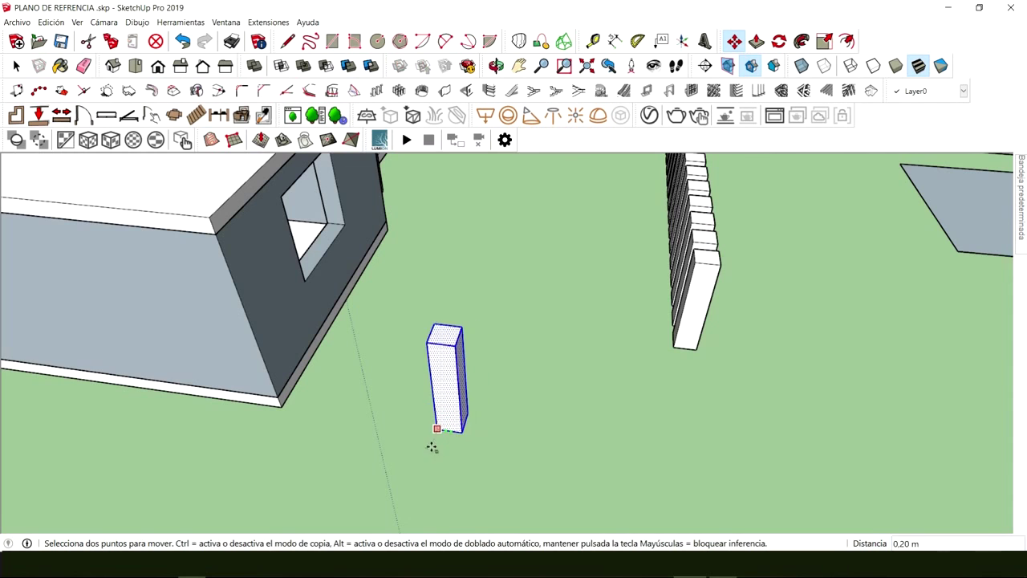
pyautogui.press('Escape')
pyautogui.press('space')
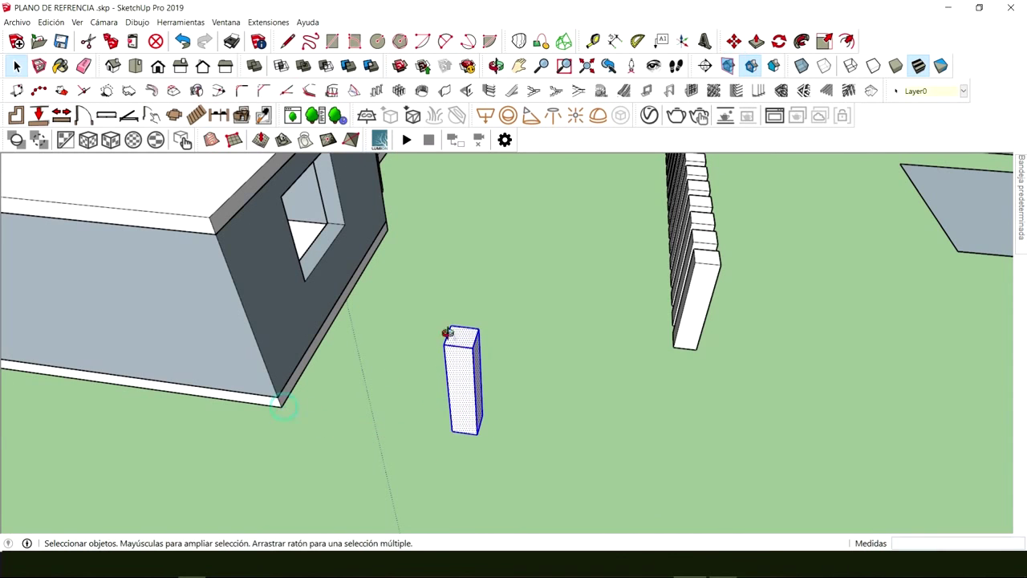
# Copy the separate post along the red axis to align with the house's far front corner and divide the distance with /15
pyautogui.moveTo(447, 337); pyautogui.dragTo(354, 277, button='middle')
pyautogui.press('m')
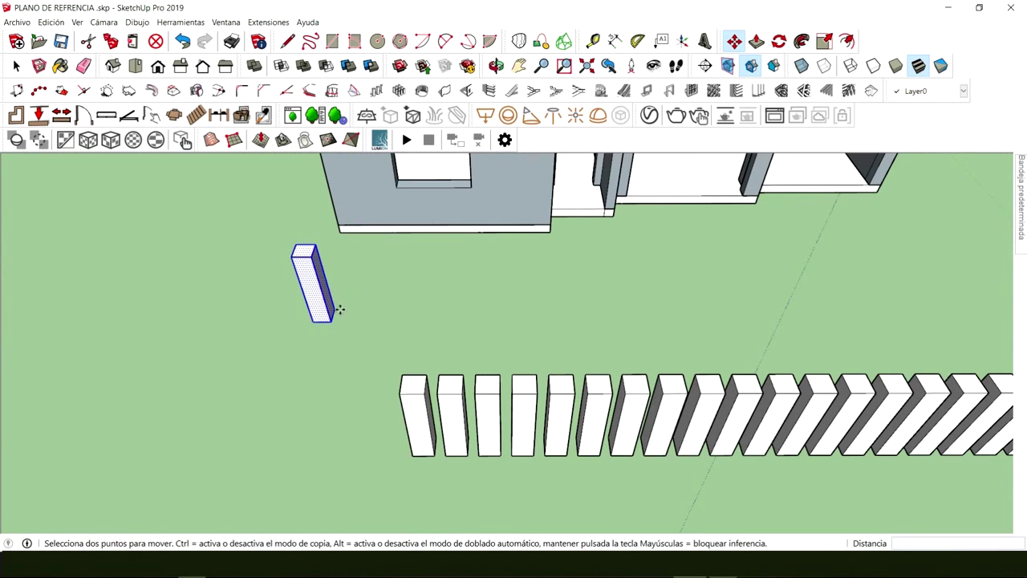
pyautogui.press('ctrl')
pyautogui.click(335, 309)
pyautogui.moveTo(336, 309); pyautogui.dragTo(475, 286, button='middle')
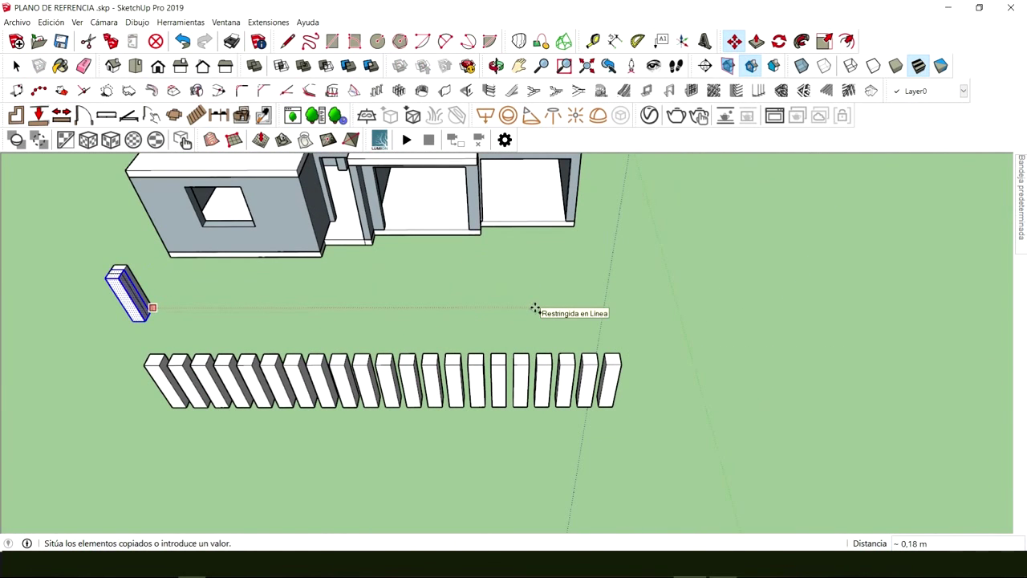
pyautogui.moveTo(568, 310); pyautogui.dragTo(391, 283, button='middle')
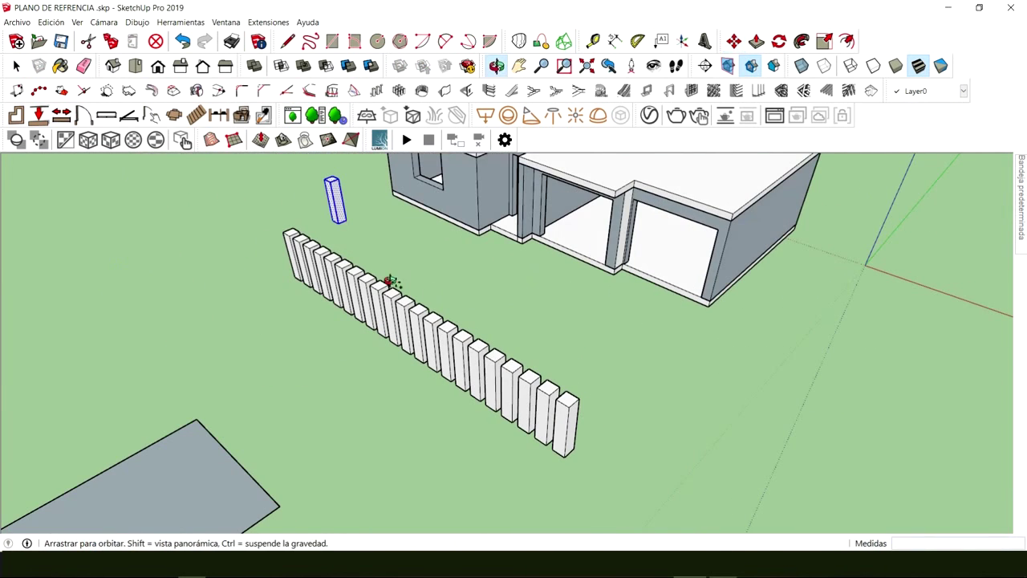
pyautogui.click(709, 307)
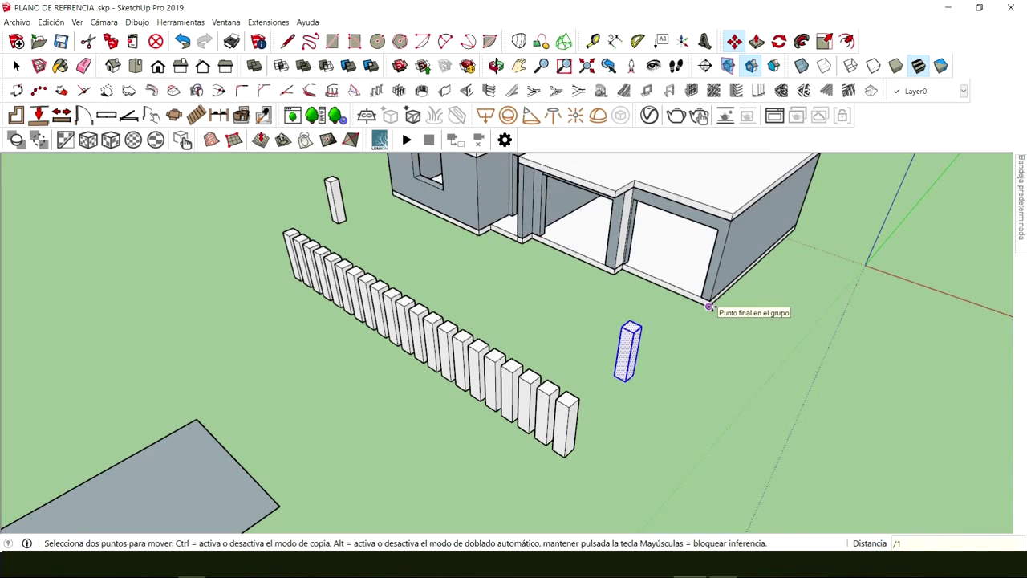
pyautogui.press('Return')
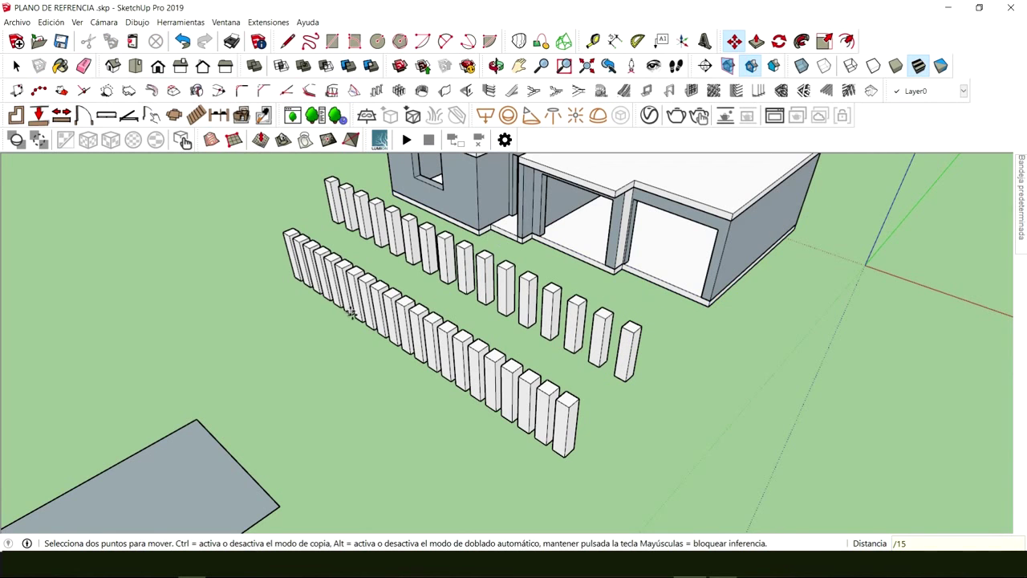
pyautogui.moveTo(428, 241); pyautogui.dragTo(623, 294, button='middle')
pyautogui.press('space')
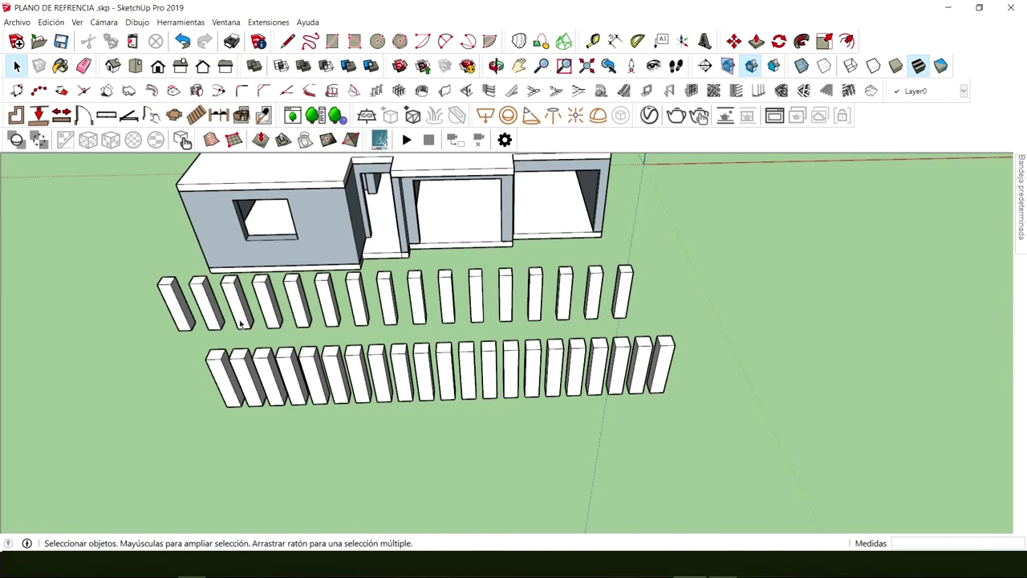
# Make the end post of the row nearest the house, below the window wall, into a group
pyautogui.moveTo(260, 320); pyautogui.dragTo(288, 329, button='middle')
pyautogui.scroll(-5, 289, 329)
pyautogui.moveTo(449, 385); pyautogui.dragTo(629, 326, button='middle')
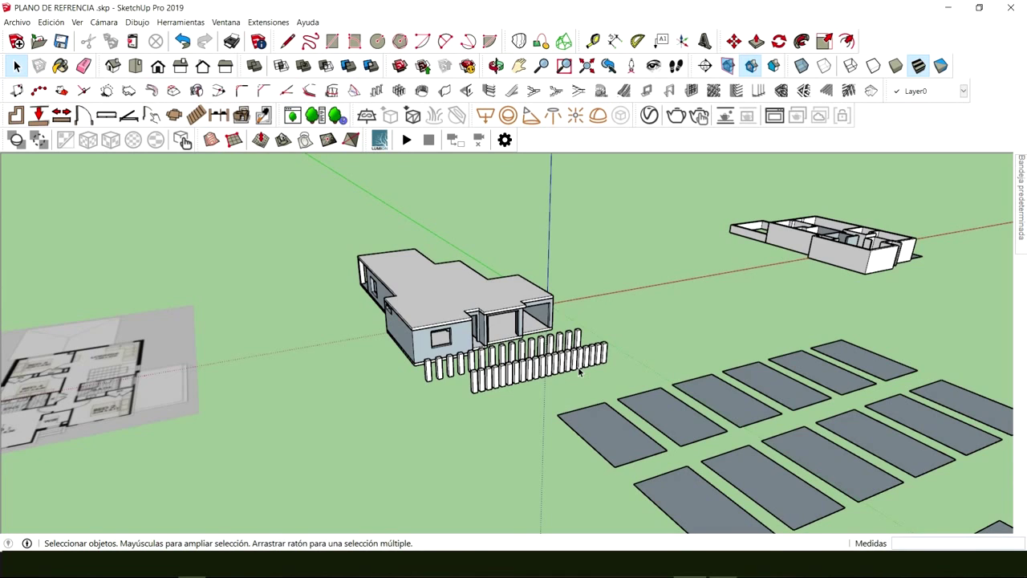
pyautogui.moveTo(559, 349); pyautogui.dragTo(377, 235, button='middle')
pyautogui.scroll(5, 378, 234)
pyautogui.click(388, 250)
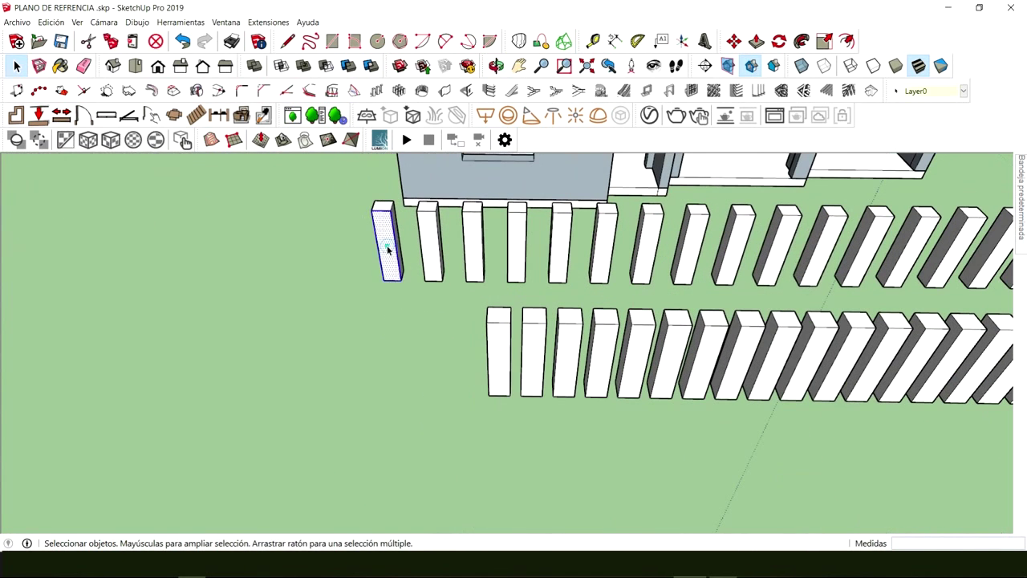
pyautogui.rightClick(389, 247)
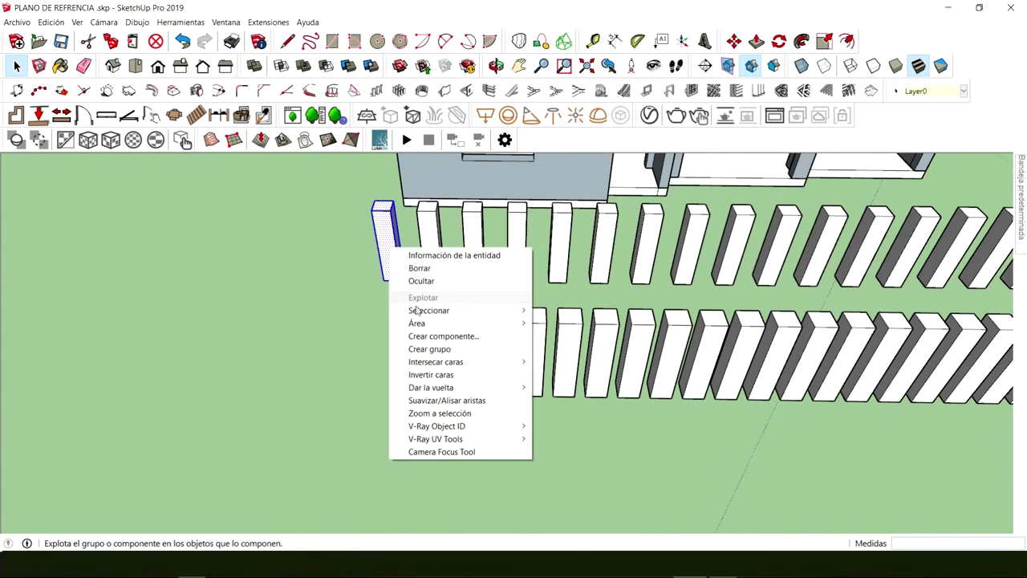
pyautogui.click(425, 350)
# Copy the grouped post about 1.06 m away from the house, perpendicular to the row, and multiply it with x4
pyautogui.moveTo(409, 321); pyautogui.dragTo(541, 360, button='middle')
pyautogui.press('m')
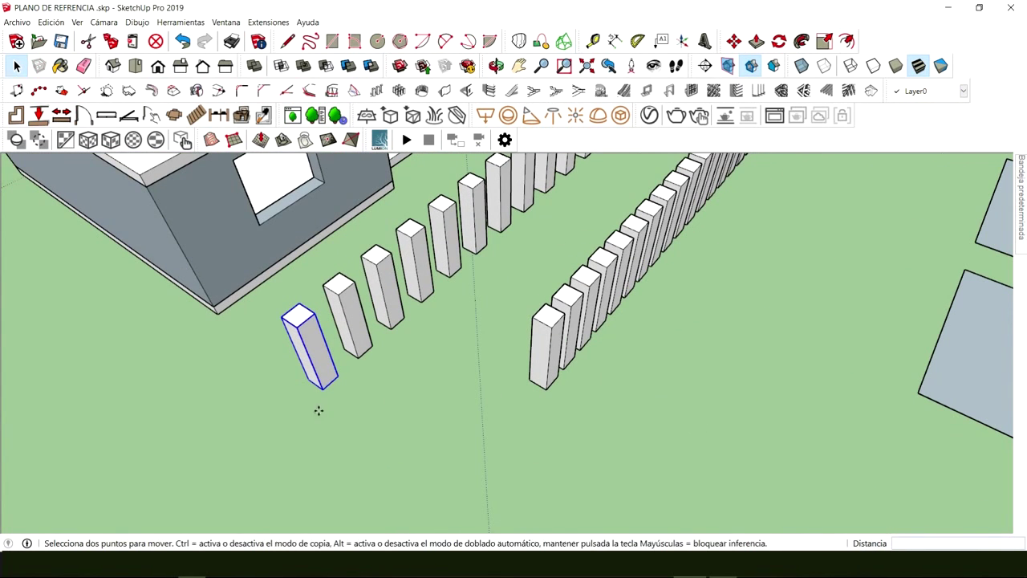
pyautogui.click(322, 388)
pyautogui.press('ctrl')
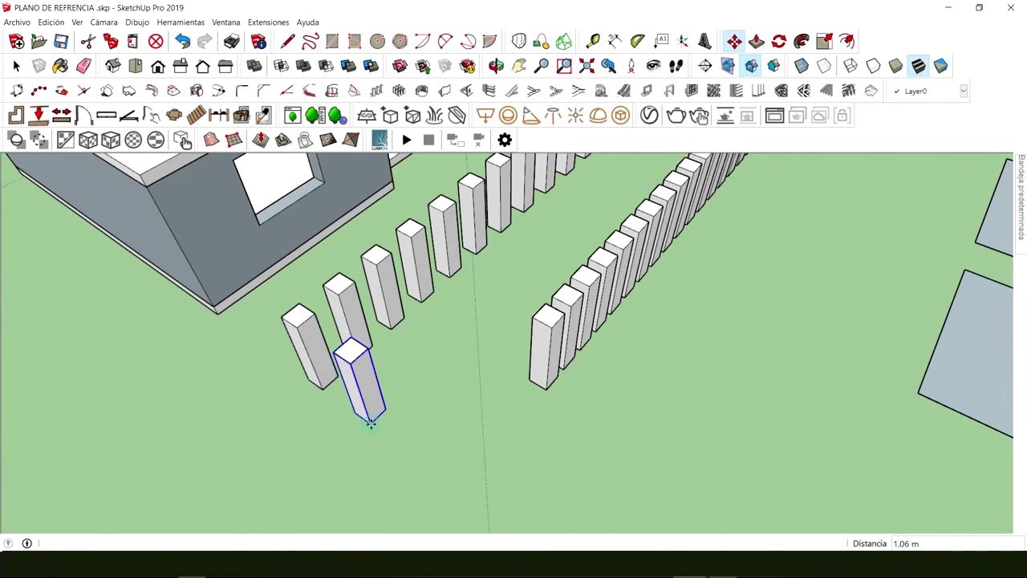
pyautogui.click(372, 421)
pyautogui.write('4x')
pyautogui.press('Return')
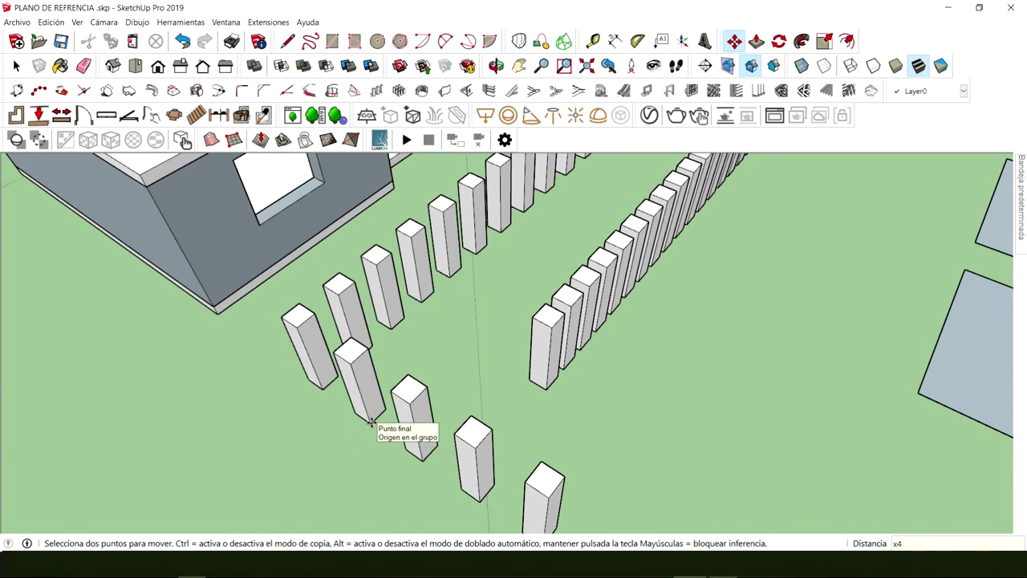
# Select each copy of the grouped post in turn to check that they are separate groups
pyautogui.press('space')
pyautogui.moveTo(378, 388)
pyautogui.mouseDown(button='middle')
pyautogui.moveTo(541, 347)
pyautogui.moveTo(514, 362)
pyautogui.moveTo(375, 383)
pyautogui.mouseUp(button='middle')
pyautogui.click(358, 379)
pyautogui.click(408, 384)
pyautogui.click(461, 383)
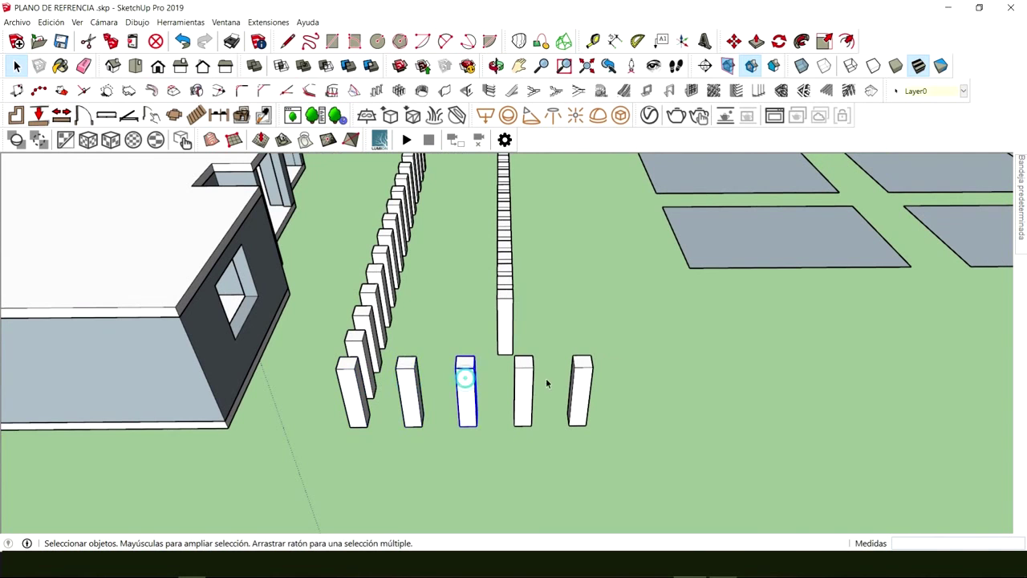
pyautogui.click(524, 385)
pyautogui.click(580, 390)
# Move the separate upper-floor walls group by its front corner onto the matching top front corner of the ground-floor house
pyautogui.scroll(-4, 586, 345)
pyautogui.moveTo(588, 335); pyautogui.dragTo(538, 334, button='middle')
pyautogui.moveTo(674, 368); pyautogui.dragTo(385, 357, button='middle')
pyautogui.moveTo(239, 334); pyautogui.dragTo(418, 378, button='middle')
pyautogui.scroll(3, 233, 346)
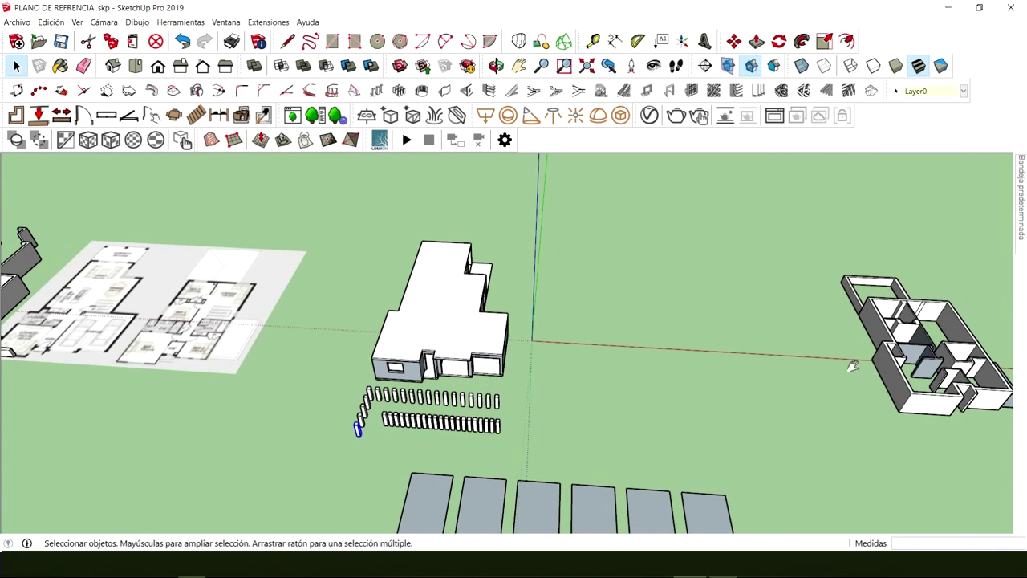
pyautogui.moveTo(848, 362); pyautogui.dragTo(596, 400, button='middle')
pyautogui.moveTo(439, 380); pyautogui.dragTo(642, 357, button='middle')
pyautogui.scroll(3, 674, 371)
pyautogui.click(674, 370)
pyautogui.scroll(5, 681, 385)
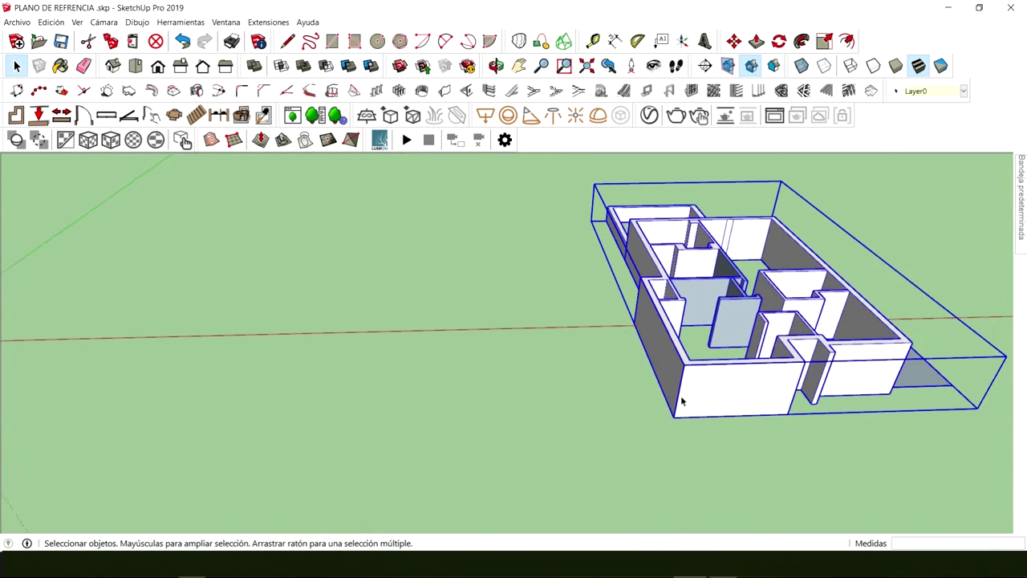
pyautogui.press('m')
pyautogui.scroll(-3, 672, 417)
pyautogui.moveTo(672, 419); pyautogui.dragTo(746, 394, button='middle')
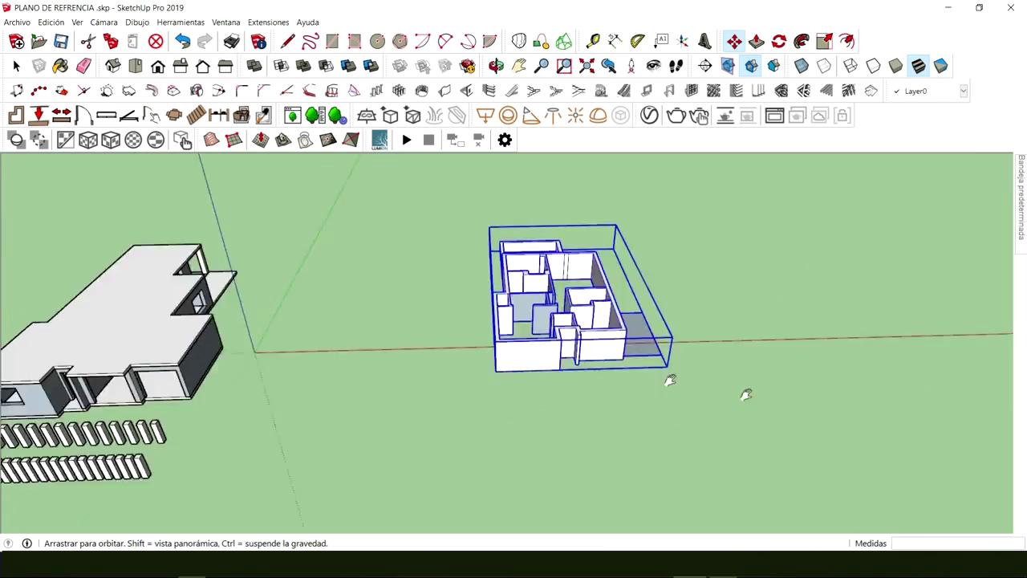
pyautogui.scroll(4, 311, 416)
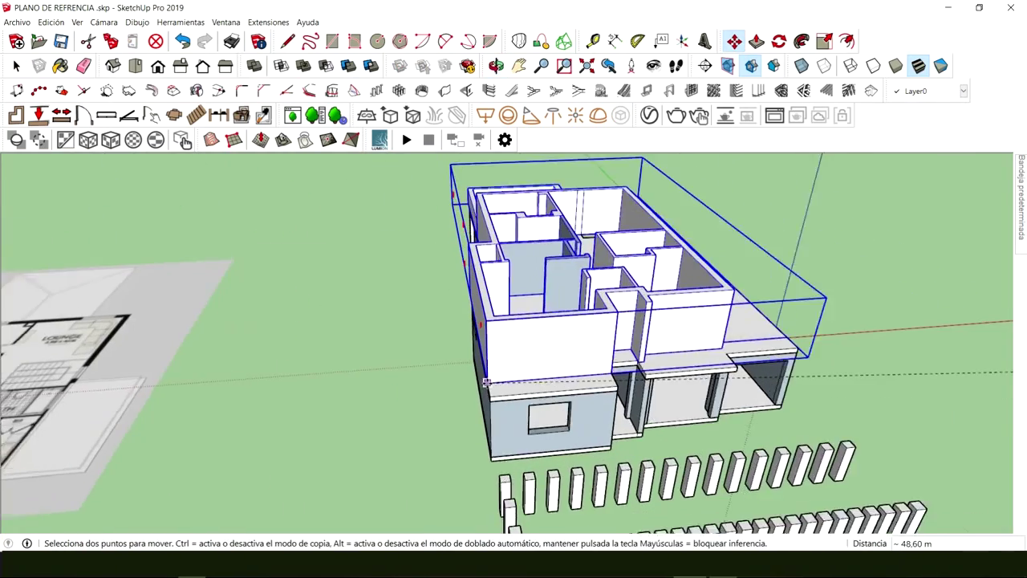
pyautogui.click(491, 396)
pyautogui.press('space')
# Examine the stacked two-storey house, the post rows and the copied rectangles from several angles and distances
pyautogui.moveTo(490, 396); pyautogui.dragTo(500, 297, button='middle')
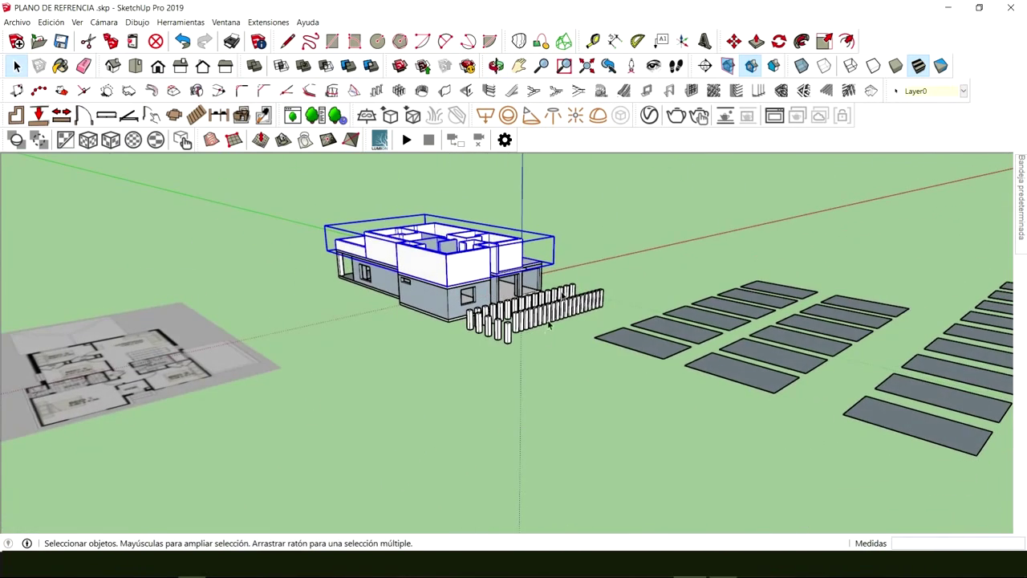
pyautogui.moveTo(550, 323); pyautogui.dragTo(520, 512, button='middle')
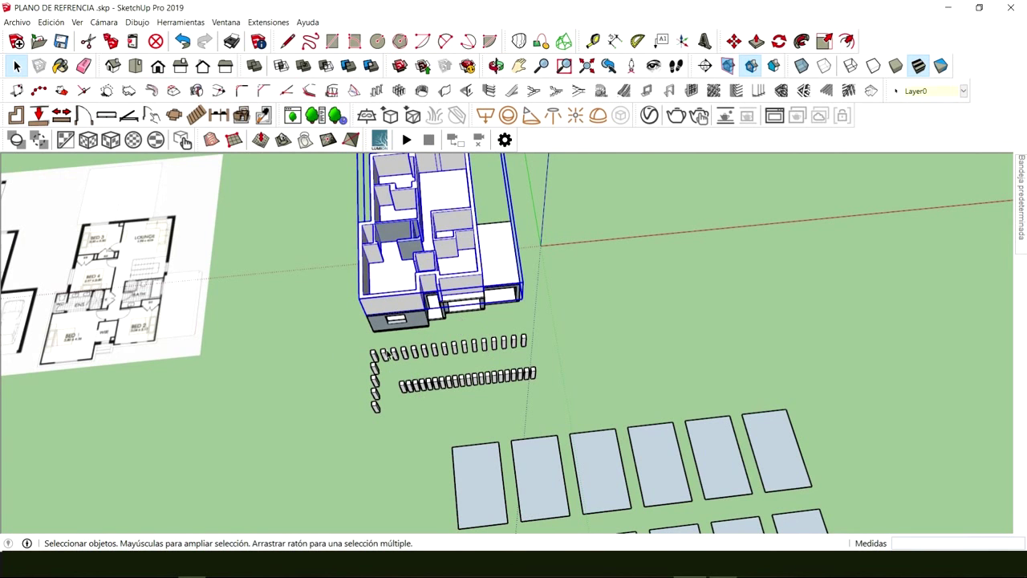
pyautogui.scroll(-5, 391, 395)
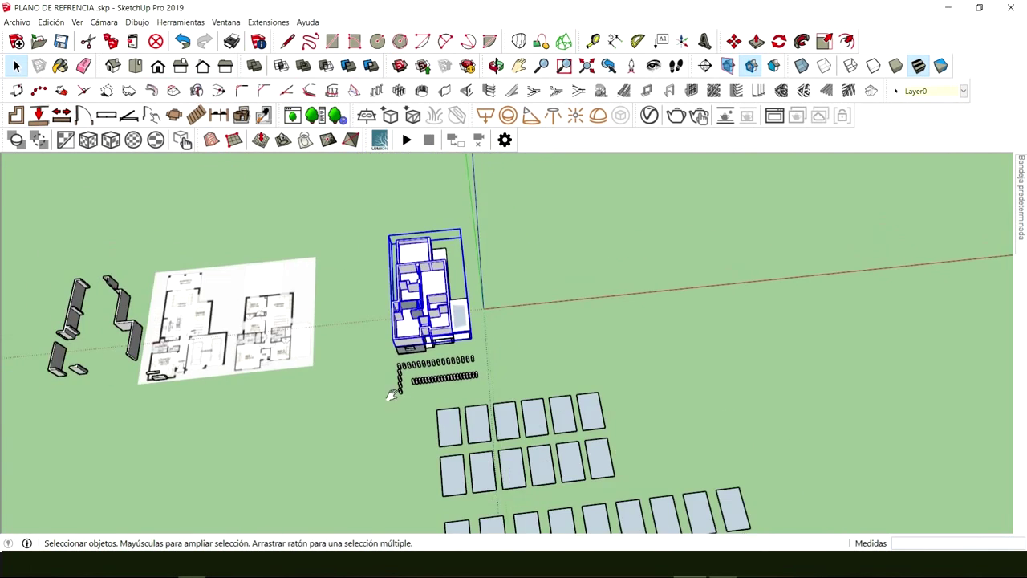
pyautogui.moveTo(391, 395); pyautogui.dragTo(493, 321, button='middle')
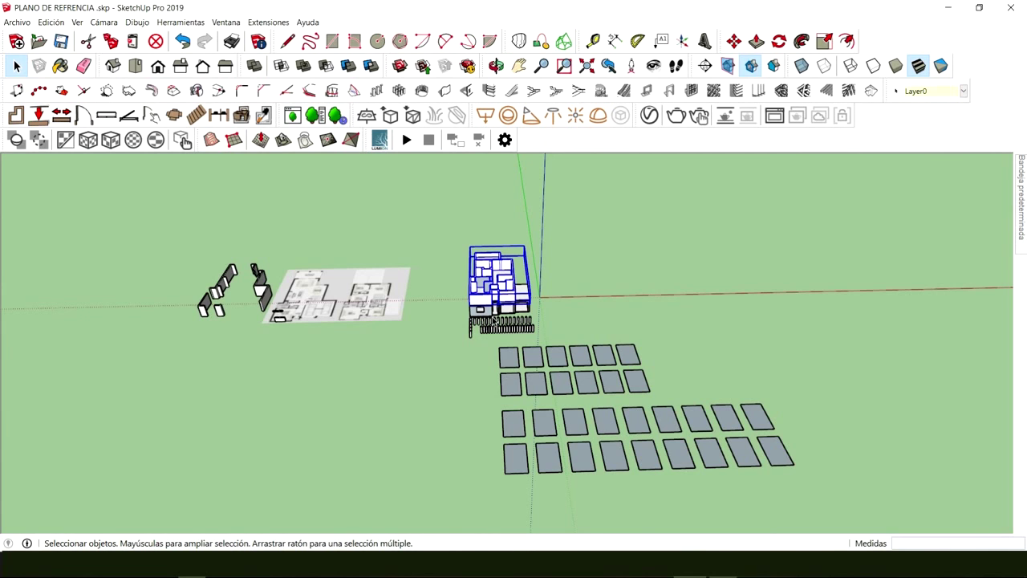
pyautogui.moveTo(450, 342); pyautogui.dragTo(393, 406, button='middle')
pyautogui.scroll(5, 443, 345)
pyautogui.scroll(6, 432, 343)
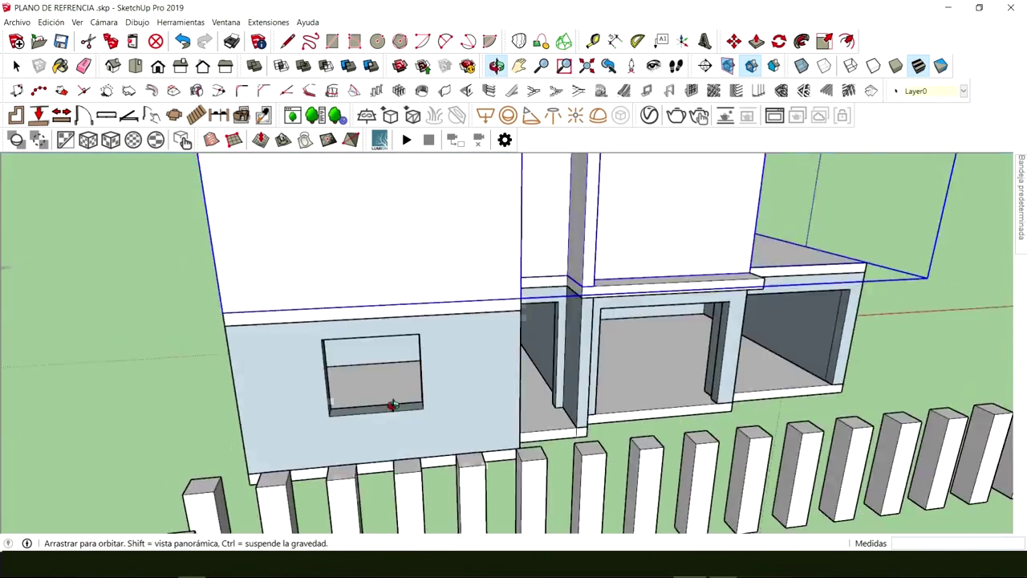
pyautogui.scroll(-10, 393, 406)
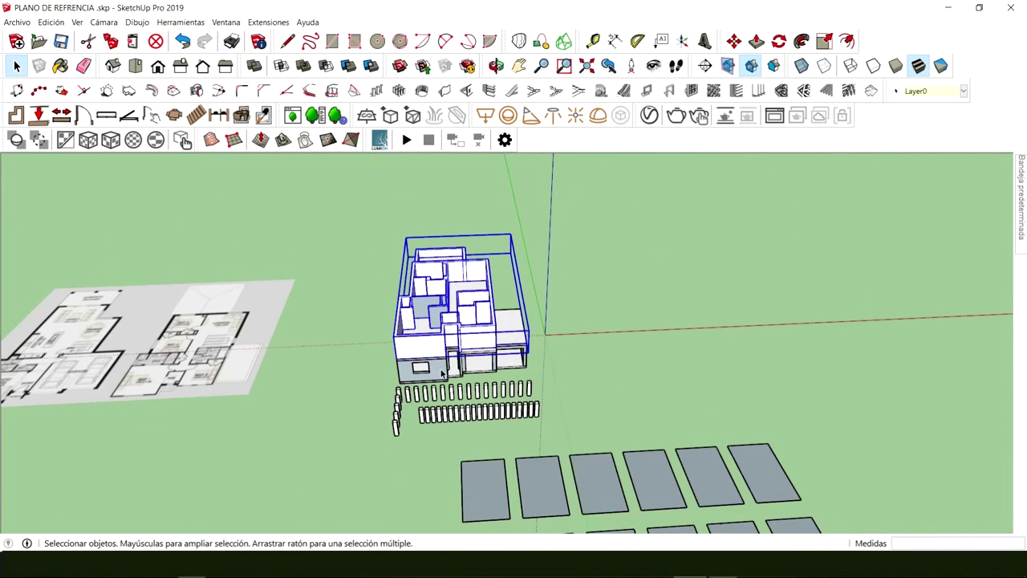
pyautogui.moveTo(441, 374); pyautogui.dragTo(462, 369, button='middle')
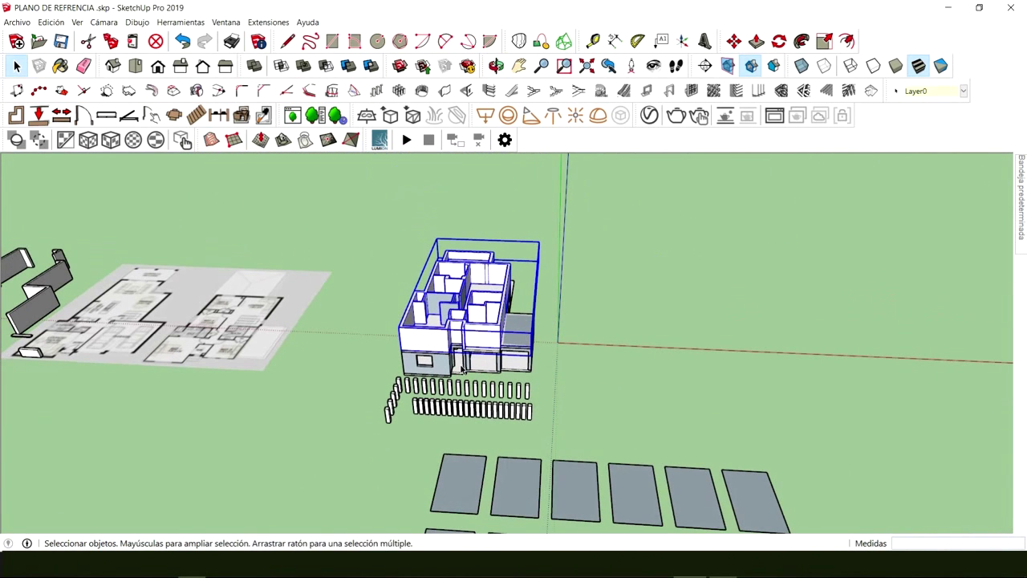